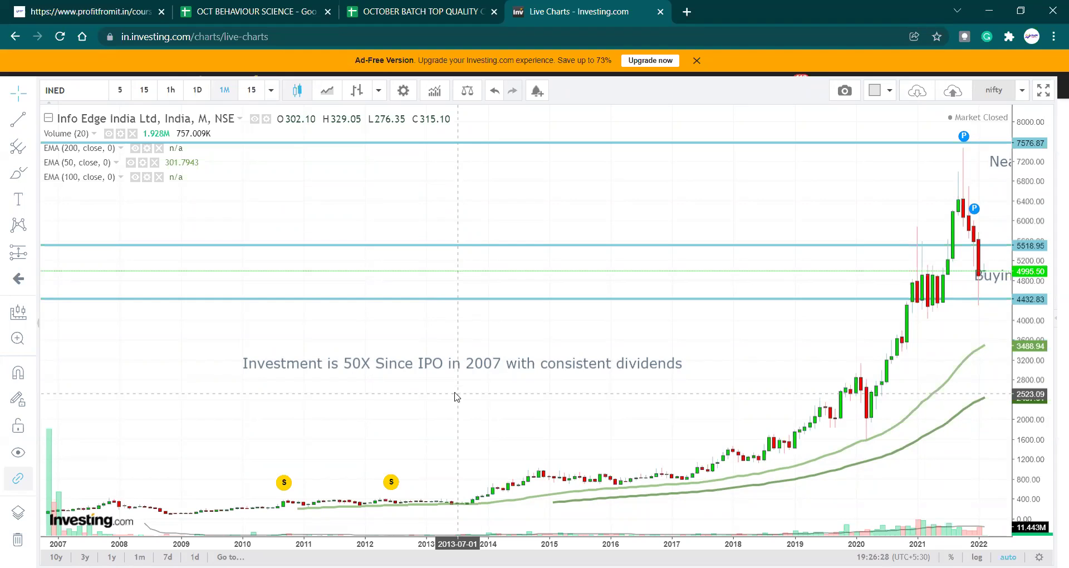
Step: Search the OCTOBER BATCH TOP QUALITY COMPANIES spreadsheet for "inter" and open the sheet linked from Internet Software & Services
{"action": "key", "text": "ctrl+shift+Tab"}
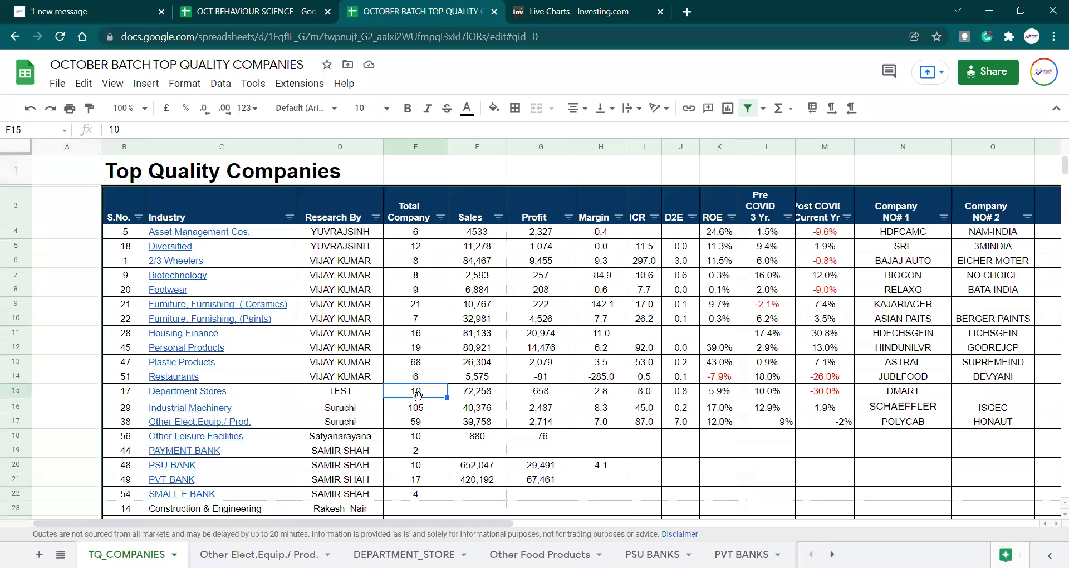
{"action": "key", "text": "ctrl+f"}
{"action": "type", "text": "in"}
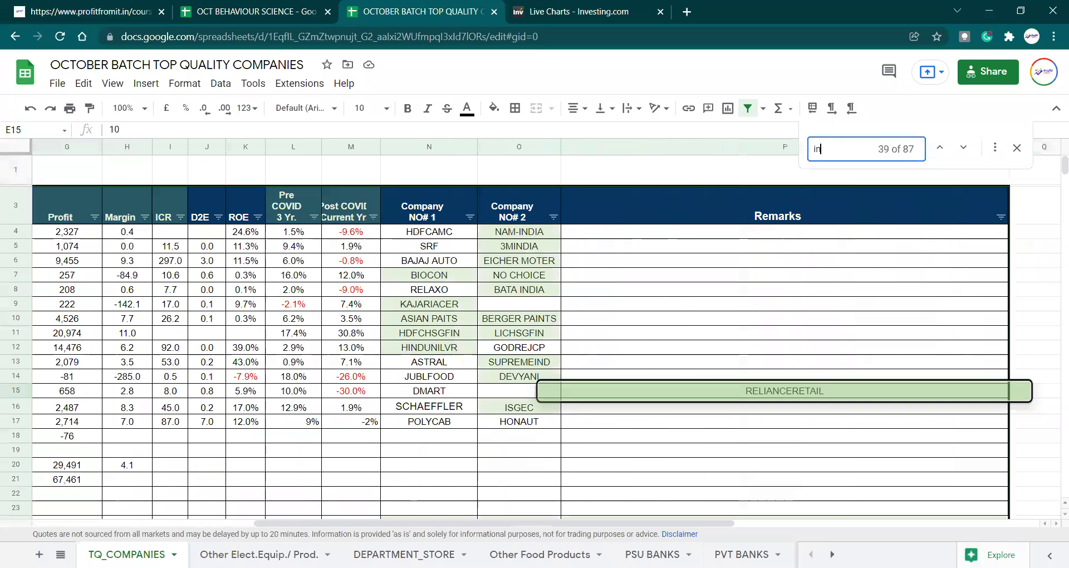
{"action": "type", "text": "te"}
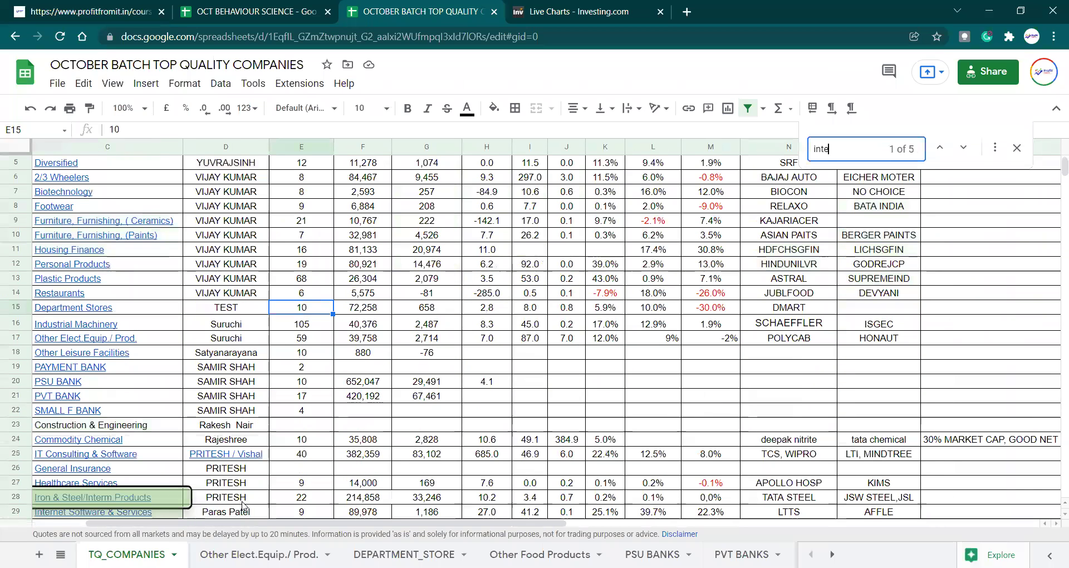
{"action": "type", "text": "r"}
{"action": "key", "text": "ctrl+f"}
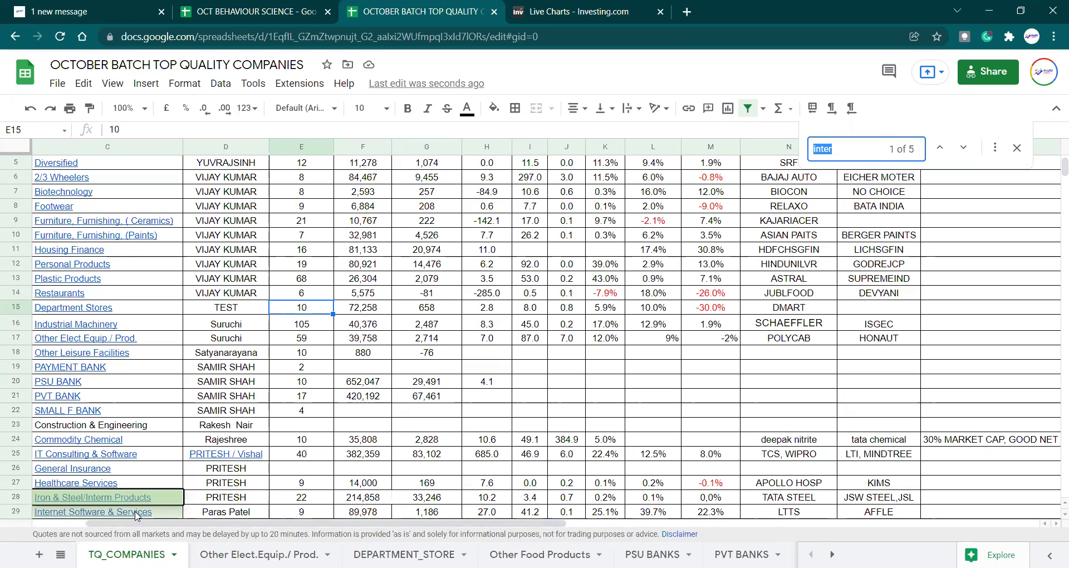
{"action": "mouse_move", "coordinate": [134, 513]}
{"action": "left_click", "coordinate": [146, 492]}
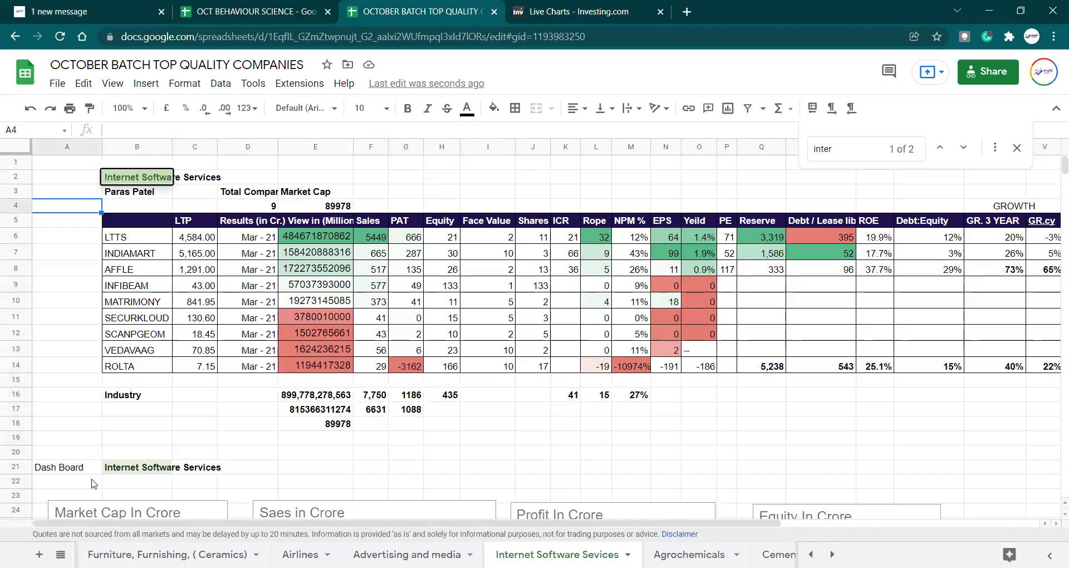
Step: Return from the Internet Software Sevices sheet to the TQ_COMPANIES sheet
{"action": "left_click", "coordinate": [60, 554]}
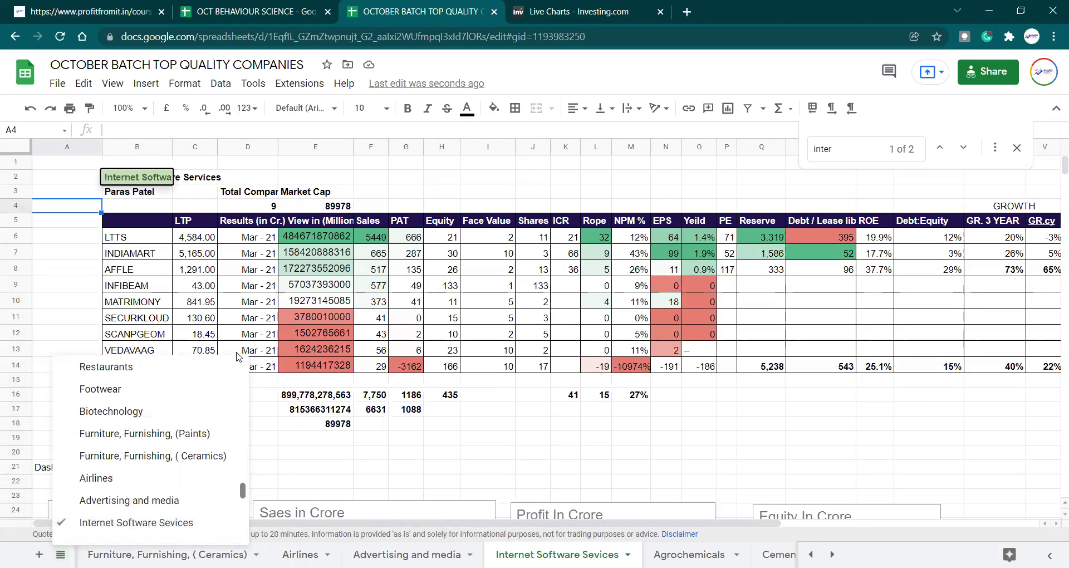
{"action": "scroll", "coordinate": [192, 368], "scroll_direction": "up", "scroll_amount": 15}
{"action": "left_click", "coordinate": [192, 367]}
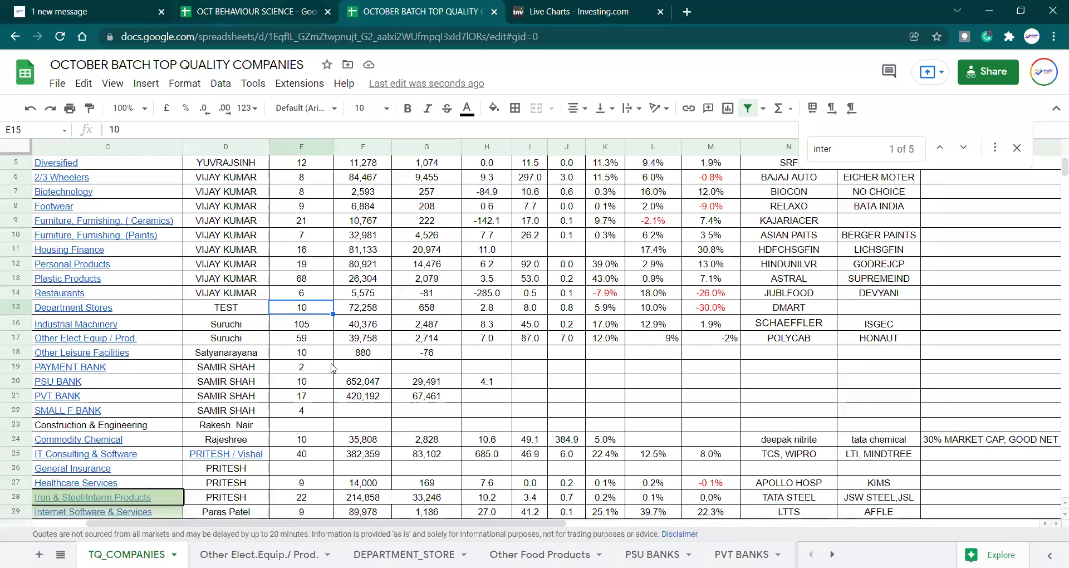
Step: Switch to the OCT BEHAVIOUR SCIENCE spreadsheet and search it for "info" to locate the company's industry
{"action": "key", "text": "ctrl+shift+Tab"}
{"action": "key", "text": "ctrl+f"}
{"action": "type", "text": "naukri"}
{"action": "key", "text": "BackSpace"}
{"action": "key", "text": "BackSpace"}
{"action": "key", "text": "BackSpace"}
{"action": "key", "text": "BackSpace"}
{"action": "key", "text": "BackSpace"}
{"action": "key", "text": "BackSpace"}
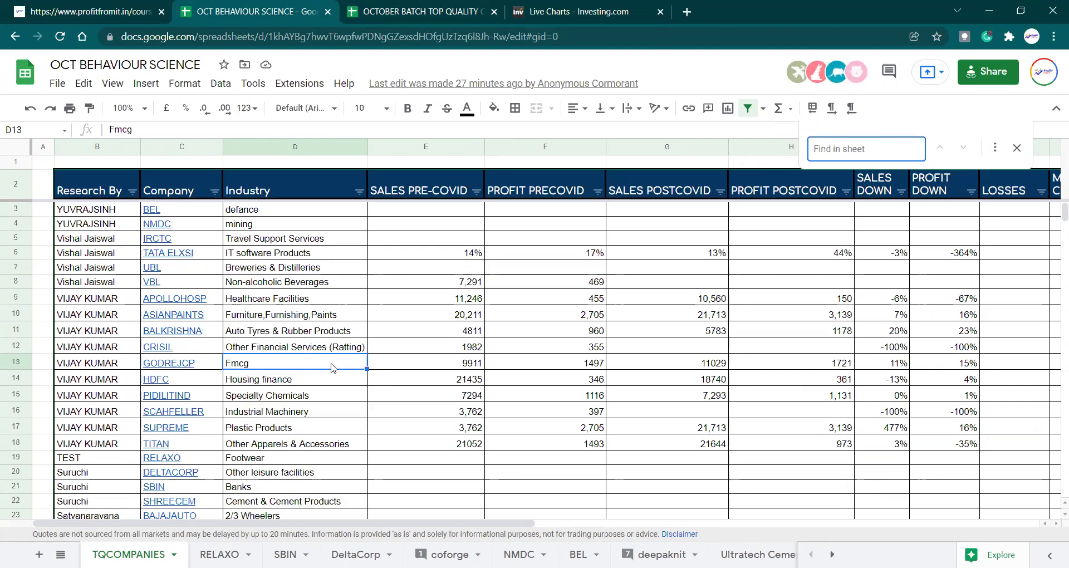
{"action": "type", "text": "info"}
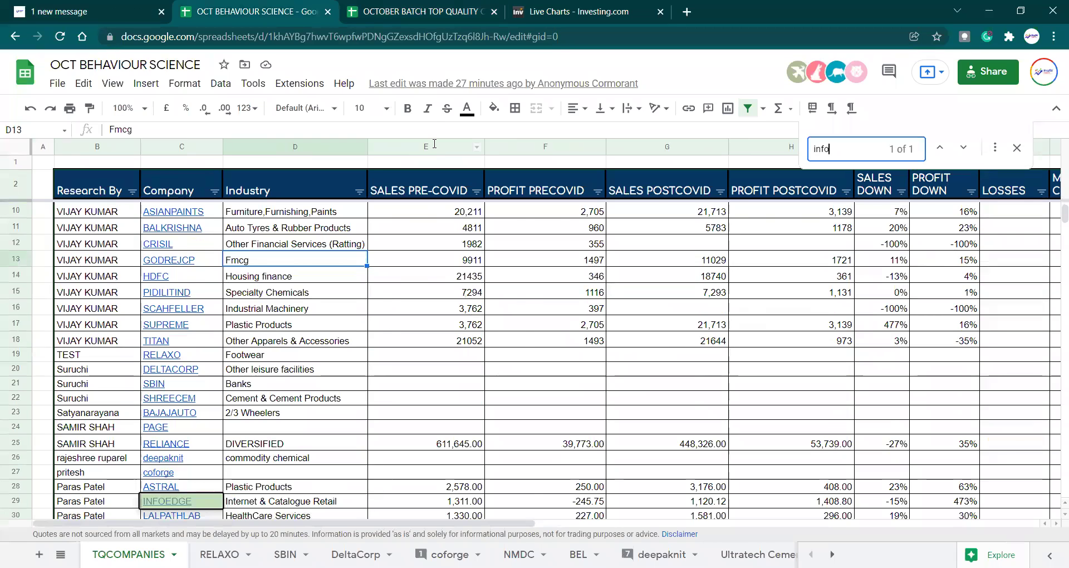
Step: Back in the OCTOBER BATCH spreadsheet, step through the "inter" matches and open the linked Internet & Catalogue Retail sheet
{"action": "left_click", "coordinate": [425, 11]}
{"action": "key", "text": "ctrl+f"}
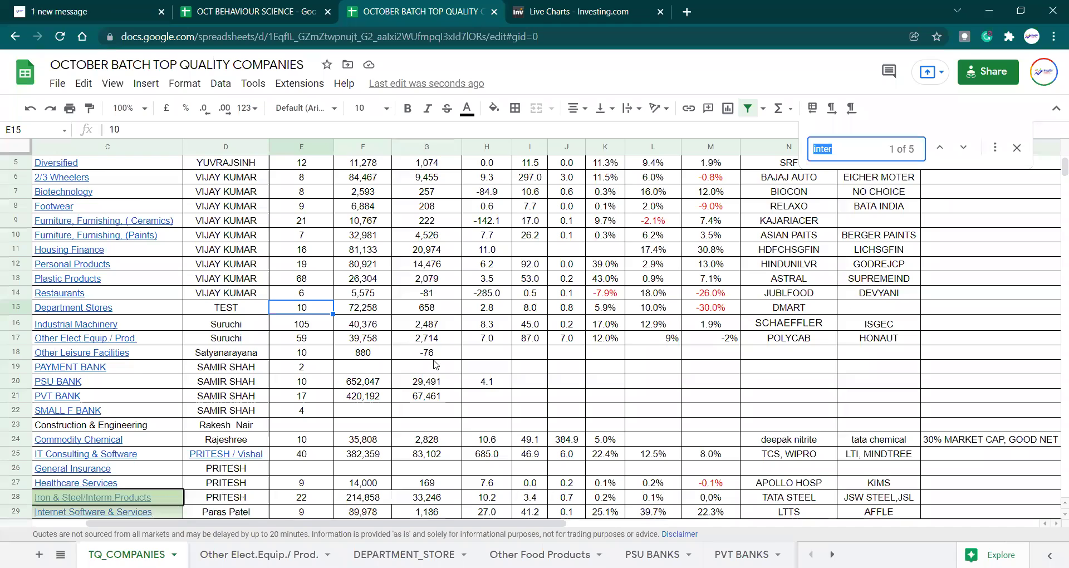
{"action": "key", "text": "Return"}
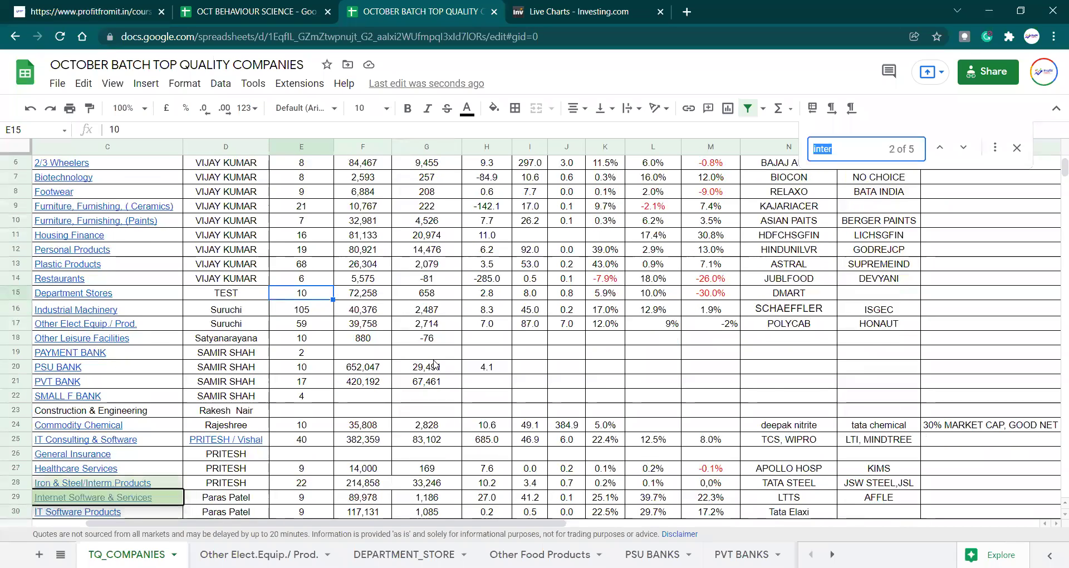
{"action": "key", "text": "Return"}
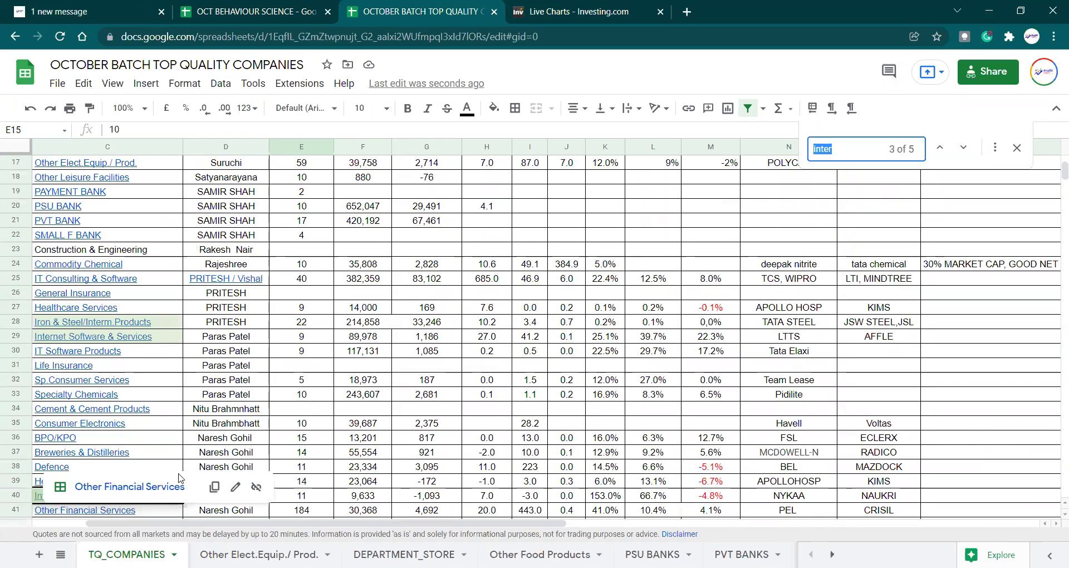
{"action": "left_click", "coordinate": [370, 422]}
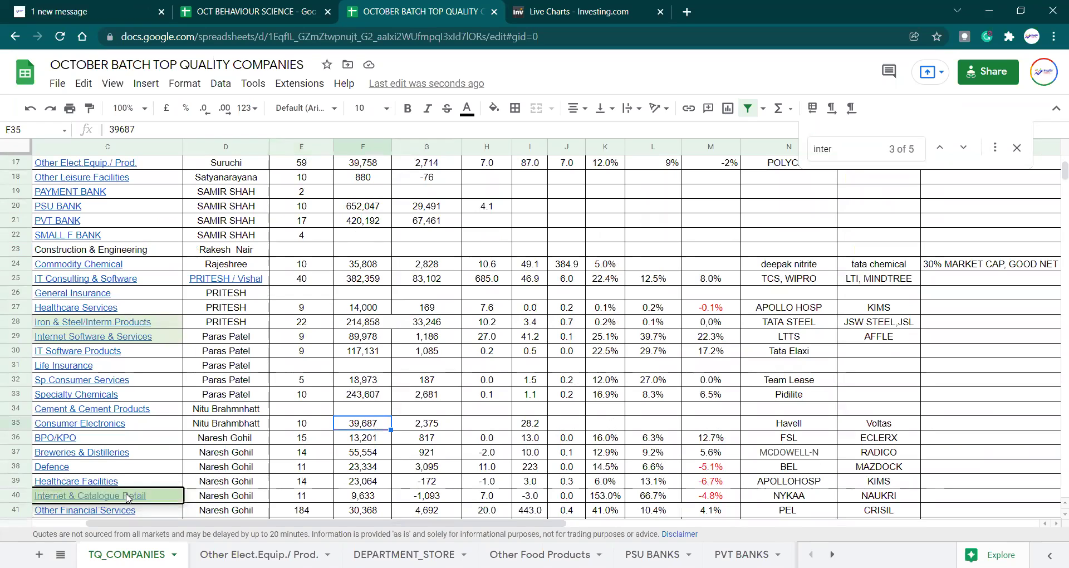
{"action": "mouse_move", "coordinate": [127, 497]}
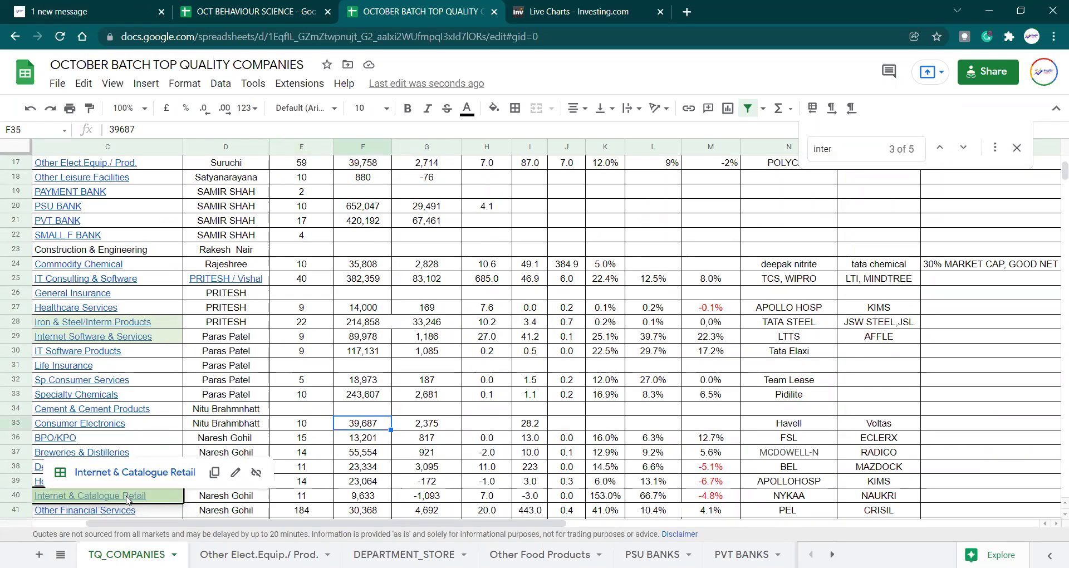
{"action": "left_click", "coordinate": [149, 474]}
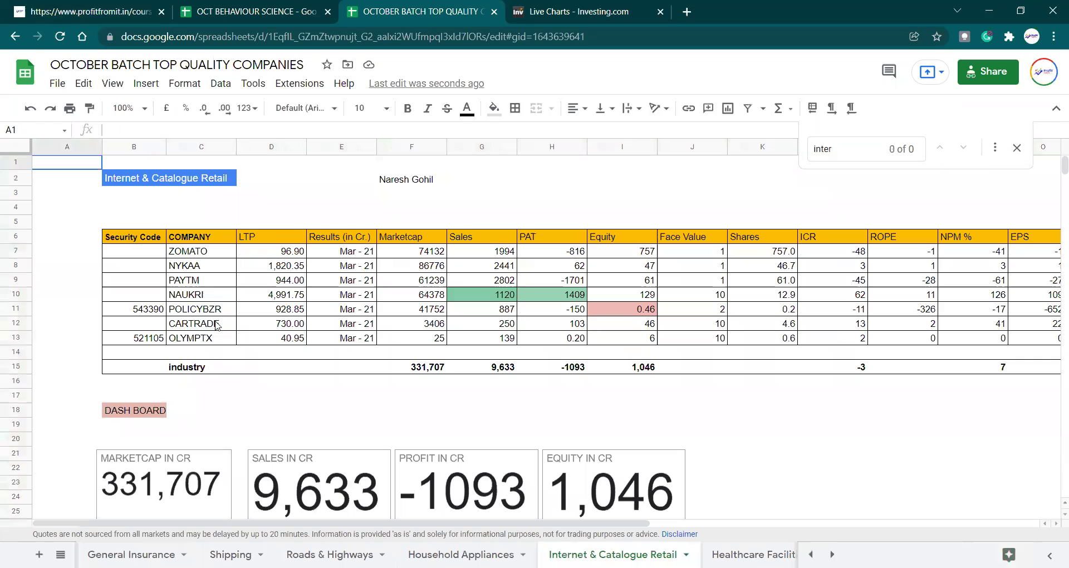
Step: Go through the companies in the Internet & Catalogue Retail table, starting from ZOMATO and returning to it
{"action": "left_click", "coordinate": [206, 257]}
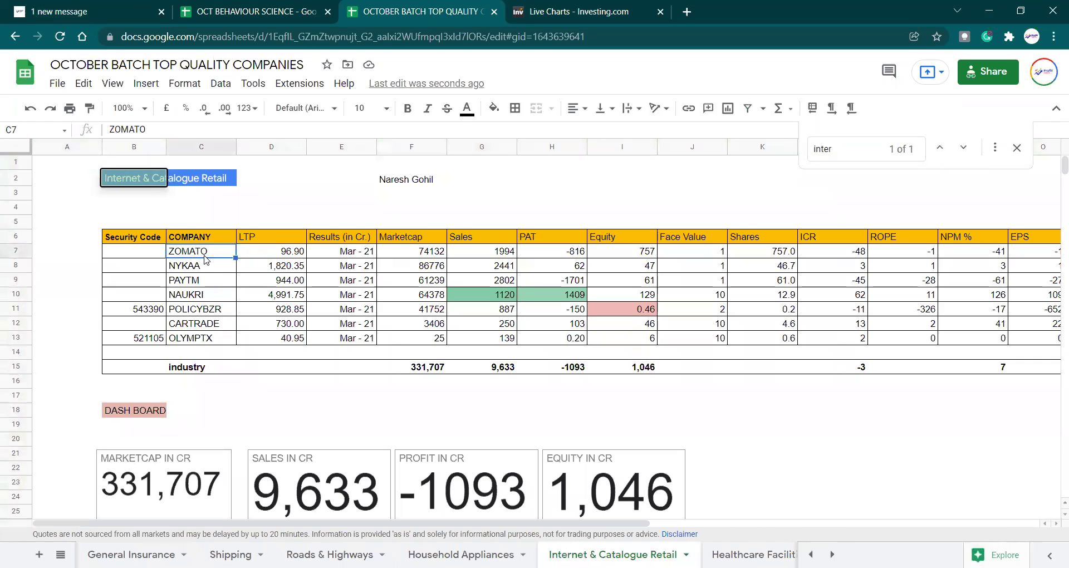
{"action": "key", "text": "Down"}
{"action": "key", "text": "Down"}
{"action": "key", "text": "Down"}
{"action": "key", "text": "Down"}
{"action": "key", "text": "Down"}
{"action": "key", "text": "Down"}
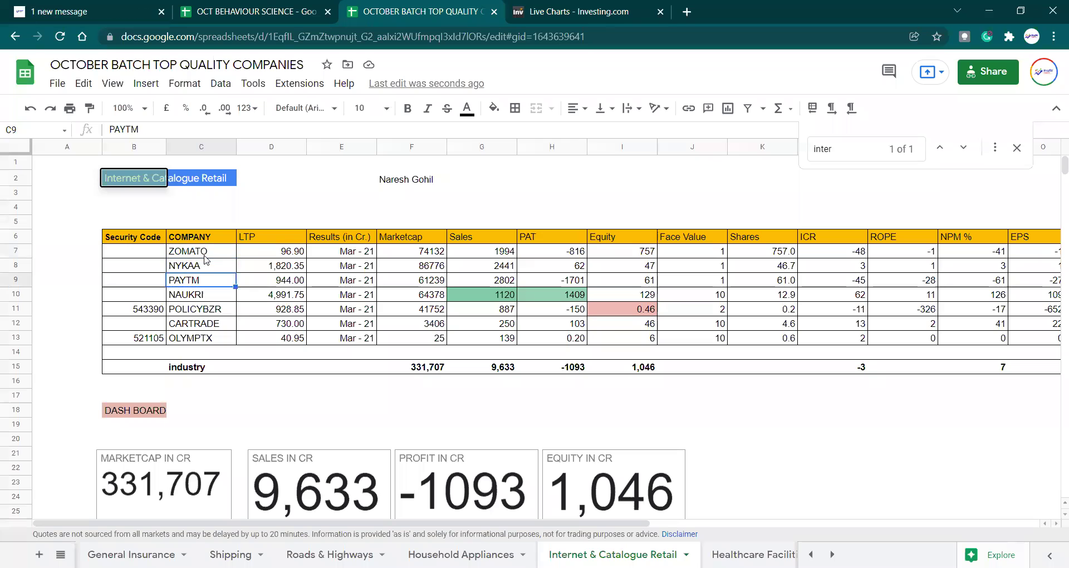
{"action": "key", "text": "Up"}
{"action": "key", "text": "Up"}
{"action": "key", "text": "Up"}
{"action": "key", "text": "Up"}
{"action": "key", "text": "Up"}
{"action": "key", "text": "Up"}
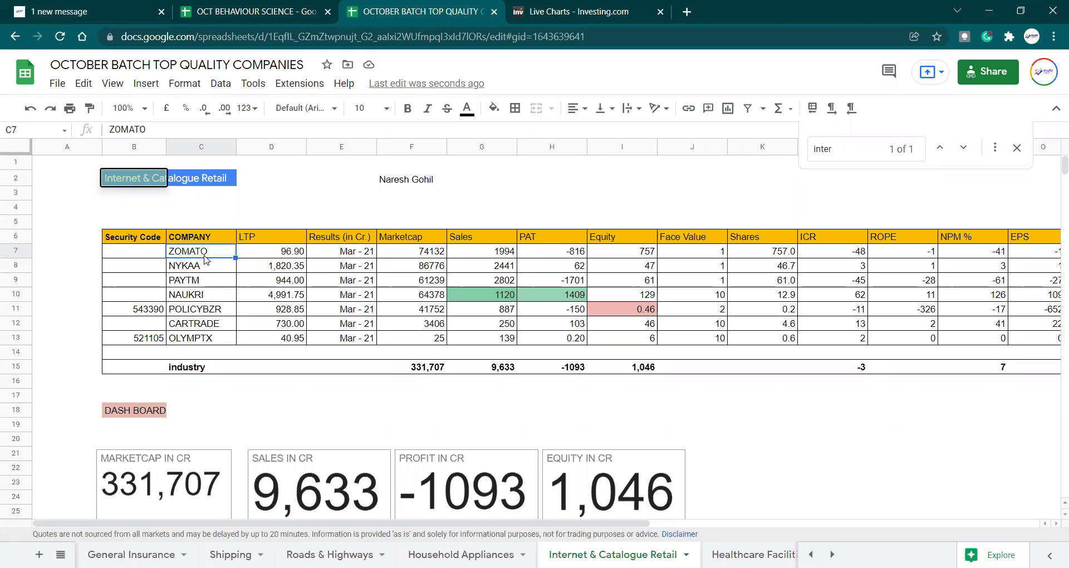
Step: Select the company names from ZOMATO to OLYMPTX in cells C7:C13
{"action": "key", "text": "shift+Down"}
{"action": "key", "text": "shift+Down"}
{"action": "key", "text": "shift+Down"}
{"action": "key", "text": "shift+Down"}
{"action": "key", "text": "shift+Down"}
{"action": "key", "text": "shift+Down"}
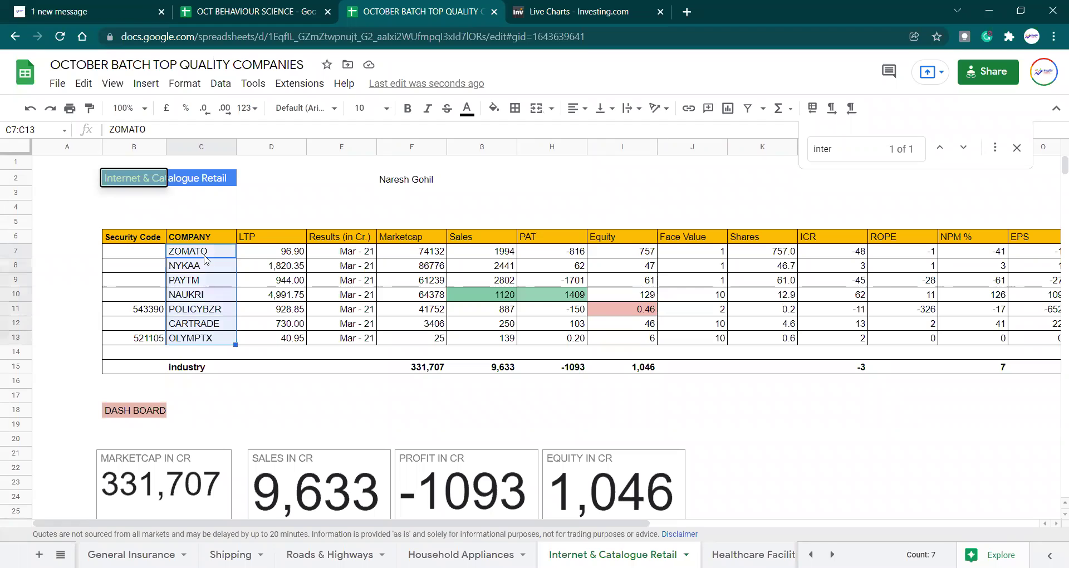
Step: Examine the individual company entries between ZOMATO and CARTRADE, finishing on ZOMATO
{"action": "key", "text": "Down"}
{"action": "key", "text": "Down"}
{"action": "key", "text": "Down"}
{"action": "key", "text": "Down"}
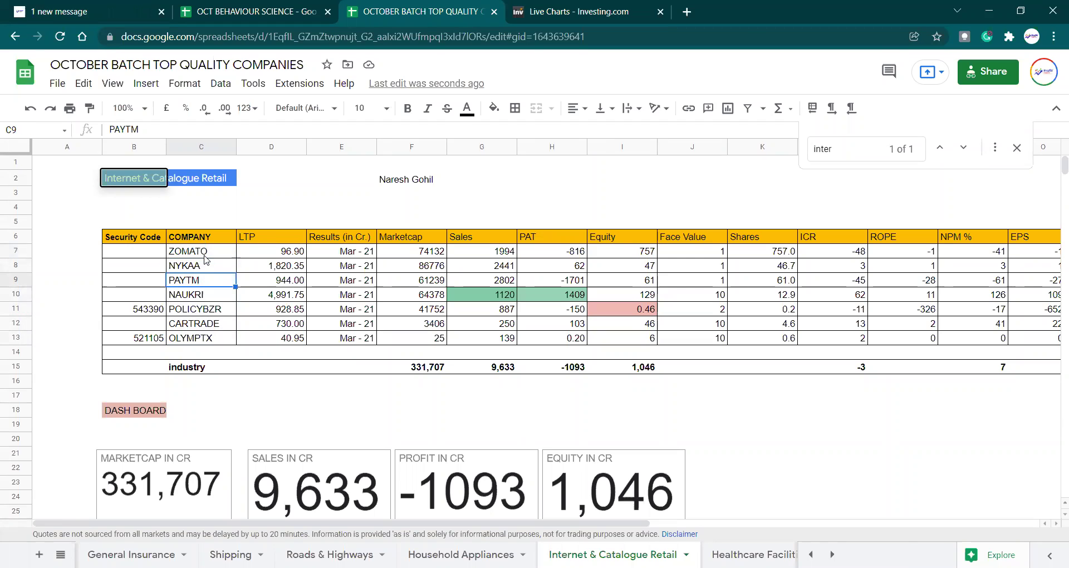
{"action": "key", "text": "Down"}
{"action": "key", "text": "Up"}
{"action": "key", "text": "Up"}
{"action": "key", "text": "Up"}
{"action": "key", "text": "Up"}
{"action": "key", "text": "Down"}
{"action": "key", "text": "Down"}
{"action": "key", "text": "Down"}
{"action": "key", "text": "Down"}
{"action": "key", "text": "Down"}
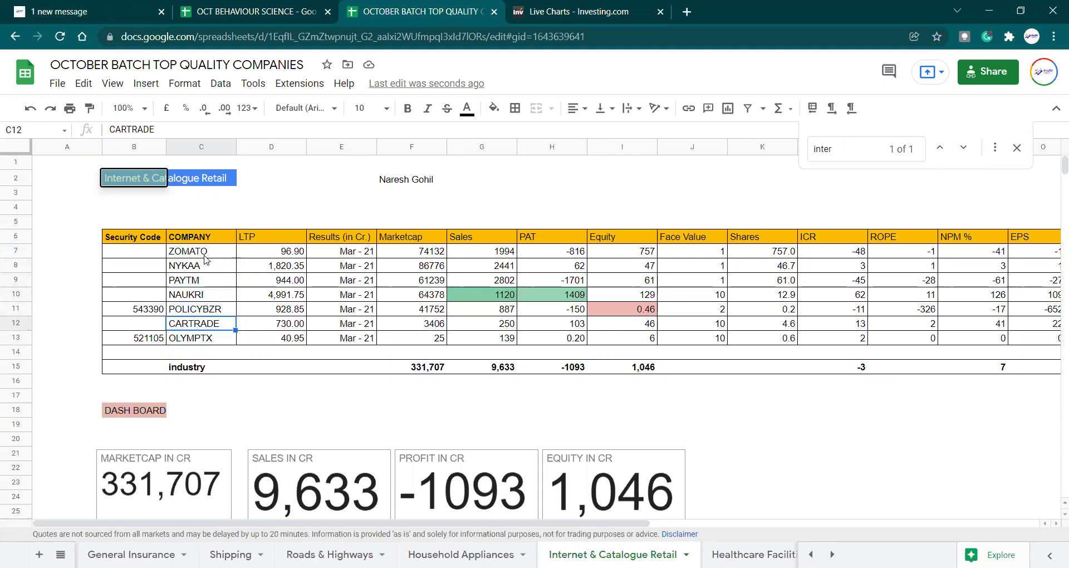
{"action": "key", "text": "Up"}
{"action": "key", "text": "Up"}
{"action": "key", "text": "Up"}
{"action": "key", "text": "Up"}
{"action": "key", "text": "Up"}
{"action": "key", "text": "Up"}
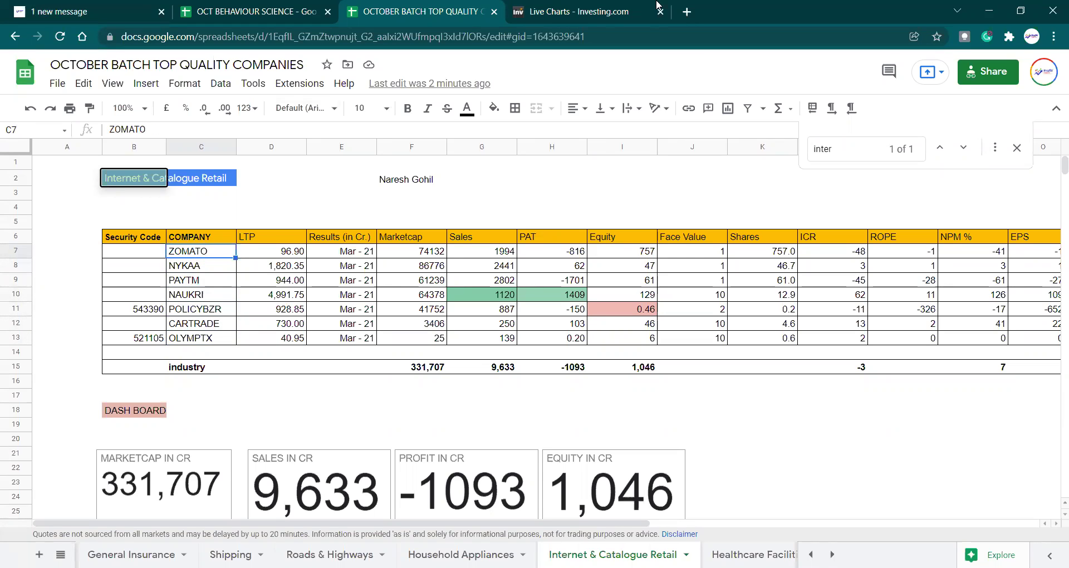
Step: Open the BSE website in a new browser tab and bring up the NAUKRI quote page for Info Edge (India) Ltd
{"action": "left_click", "coordinate": [689, 14]}
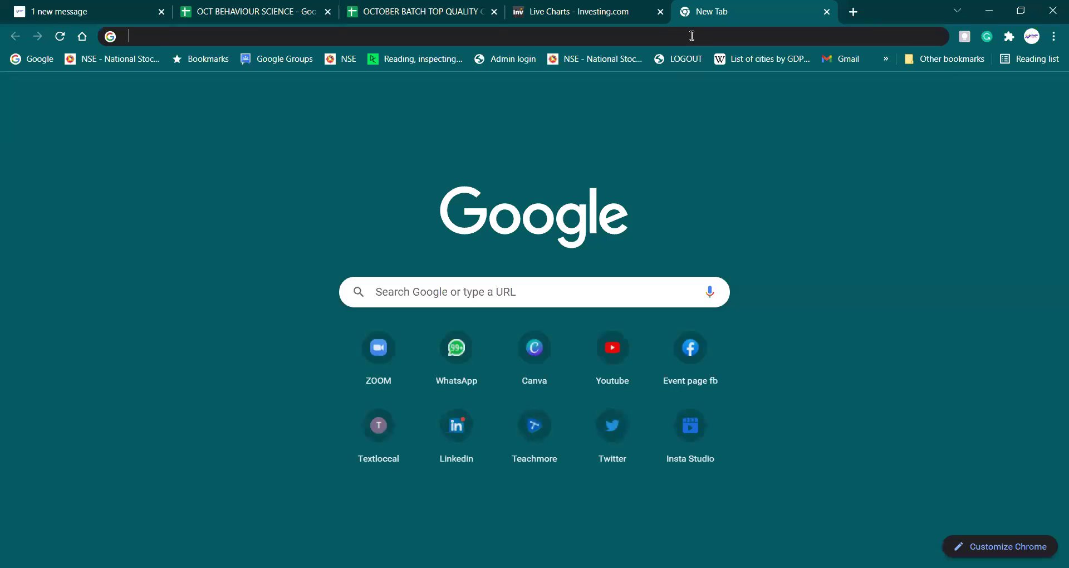
{"action": "type", "text": "bse"}
{"action": "key", "text": "Return"}
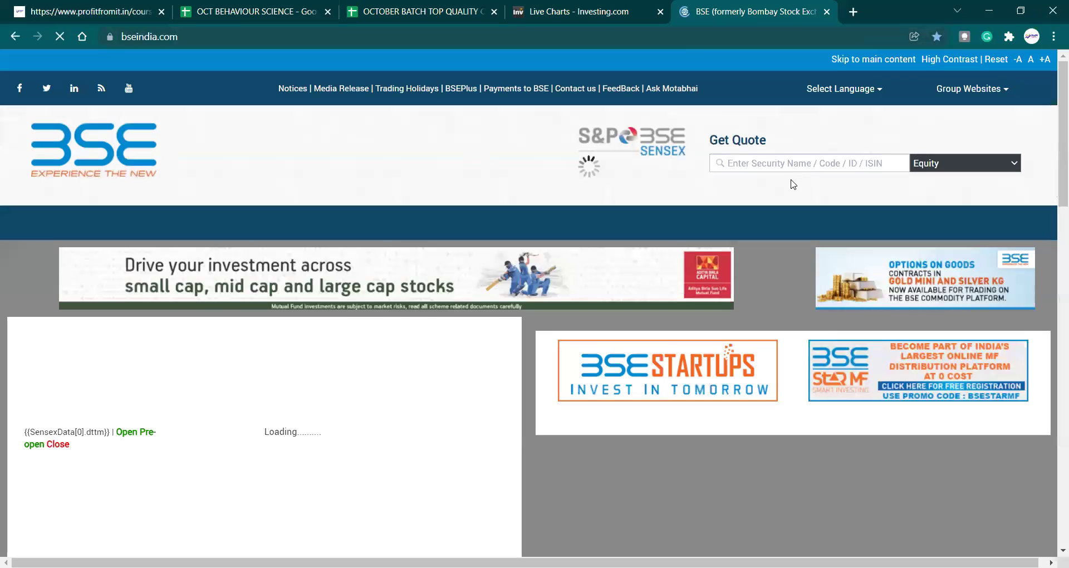
{"action": "left_click", "coordinate": [791, 163]}
{"action": "type", "text": "n"}
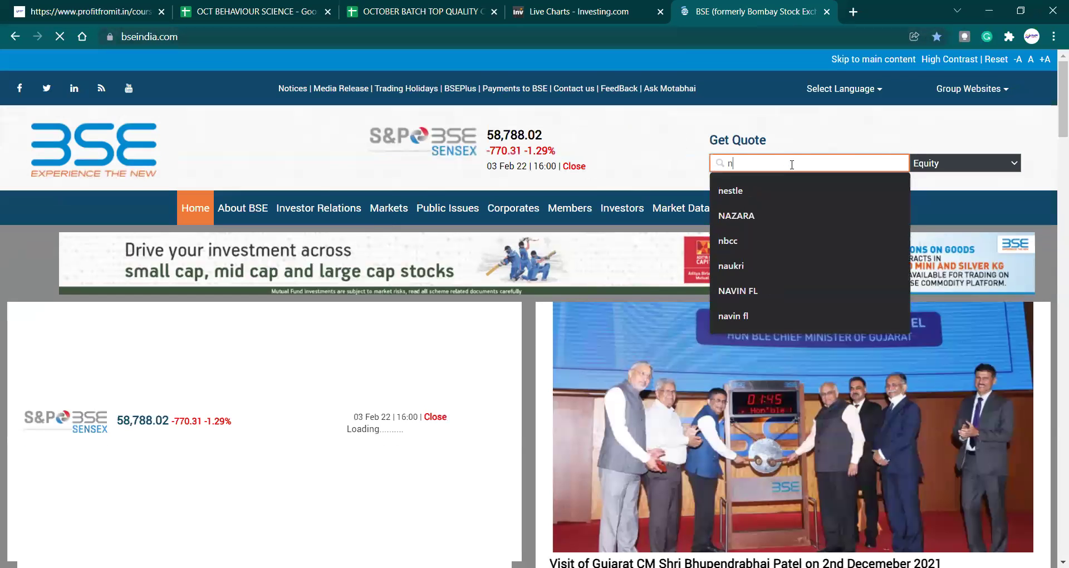
{"action": "type", "text": "aukri"}
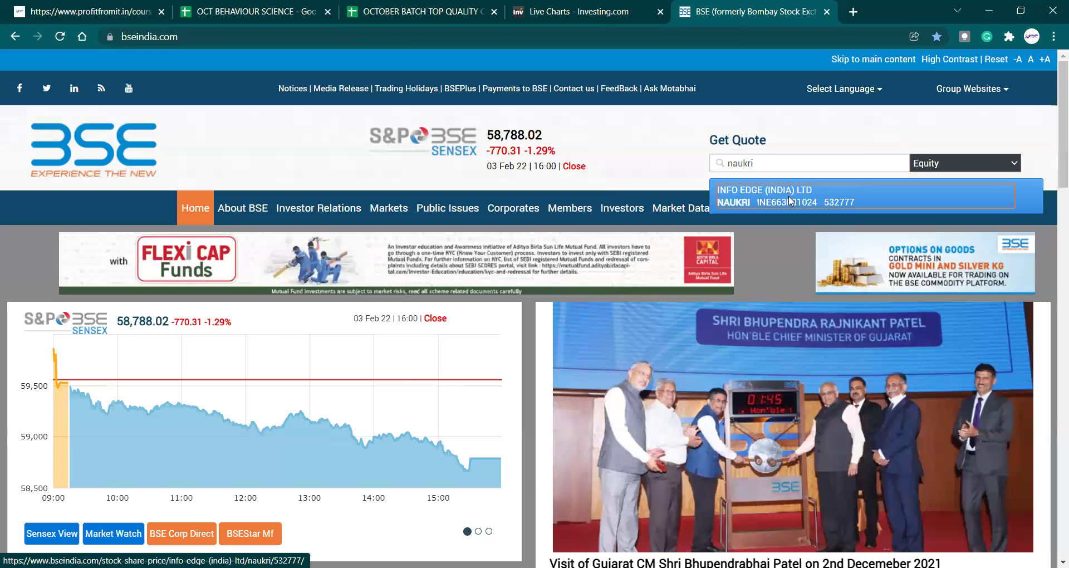
{"action": "left_click", "coordinate": [789, 199]}
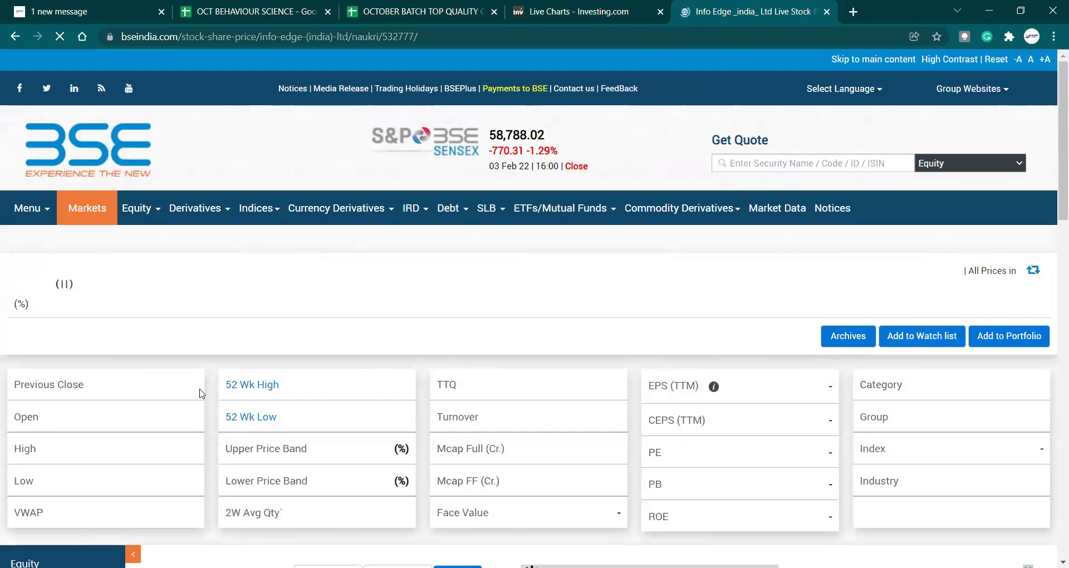
Step: Open the Peer Group comparison for Info Edge (India) Ltd
{"action": "scroll", "coordinate": [148, 399], "scroll_direction": "down", "scroll_amount": 3}
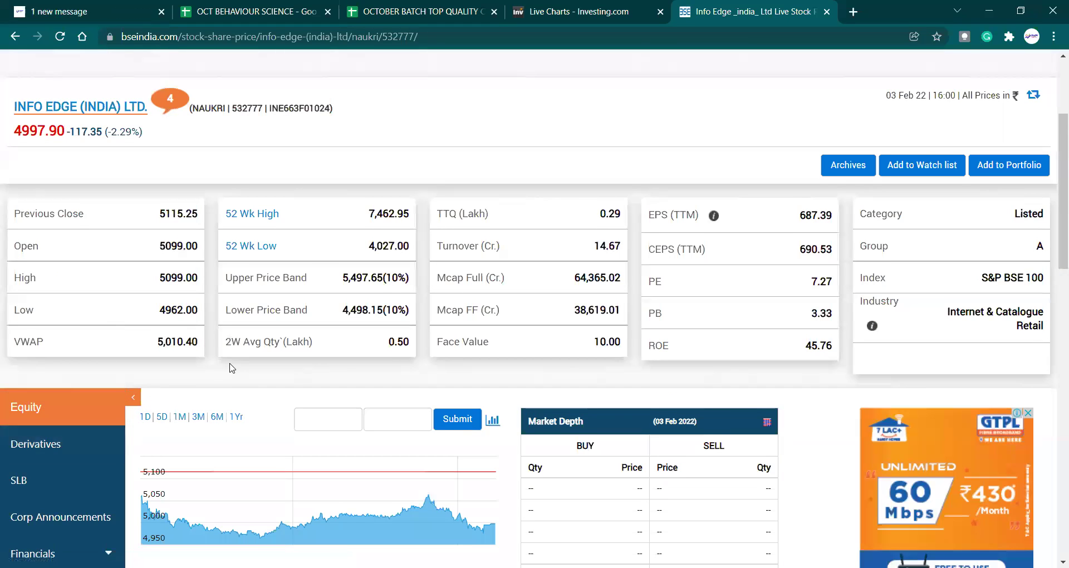
{"action": "scroll", "coordinate": [231, 368], "scroll_direction": "down", "scroll_amount": 1}
{"action": "scroll", "coordinate": [231, 367], "scroll_direction": "down", "scroll_amount": 5}
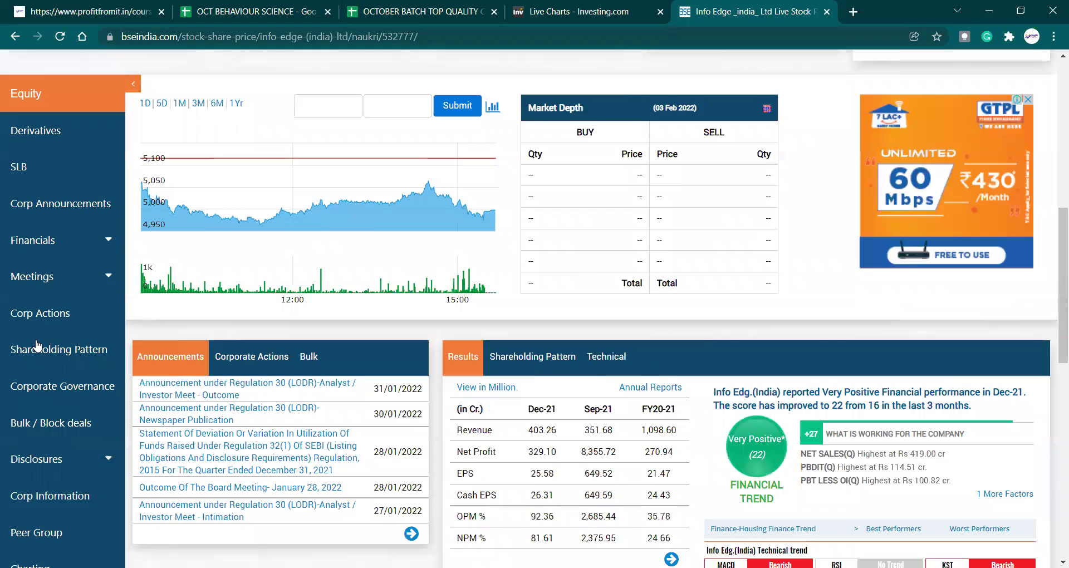
{"action": "scroll", "coordinate": [37, 345], "scroll_direction": "down", "scroll_amount": 3}
{"action": "left_click", "coordinate": [37, 345]}
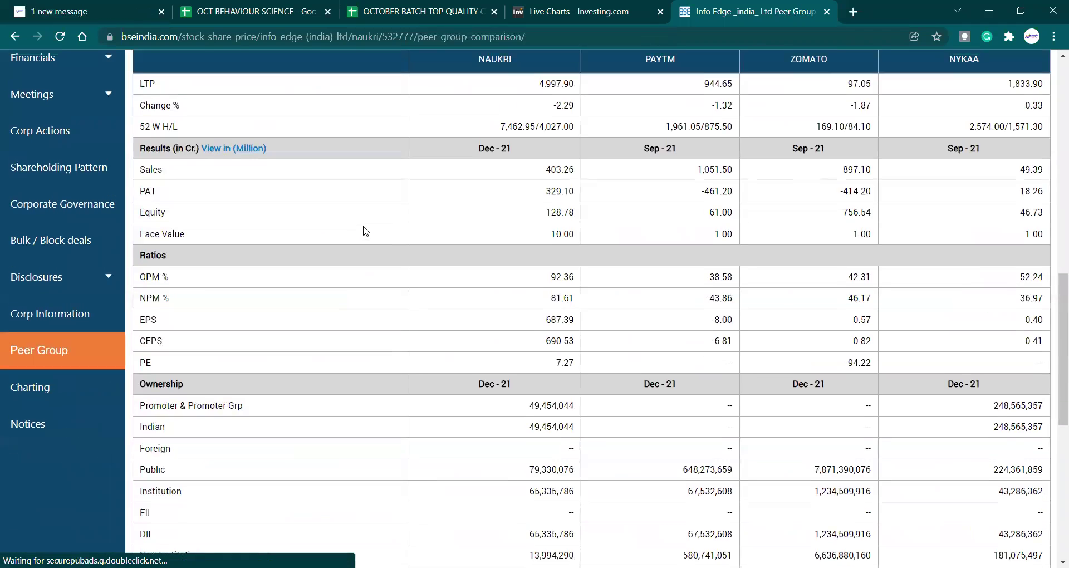
Step: Show the annual trends in the peer comparison and open the selection of peers to compare
{"action": "scroll", "coordinate": [365, 230], "scroll_direction": "up", "scroll_amount": 2}
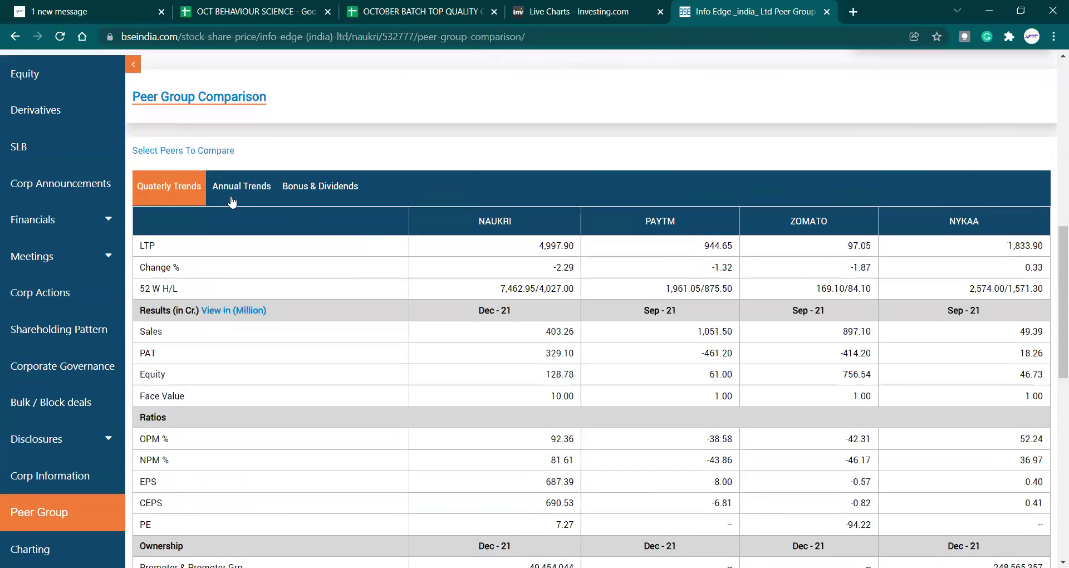
{"action": "left_click", "coordinate": [238, 190]}
{"action": "left_click", "coordinate": [219, 151]}
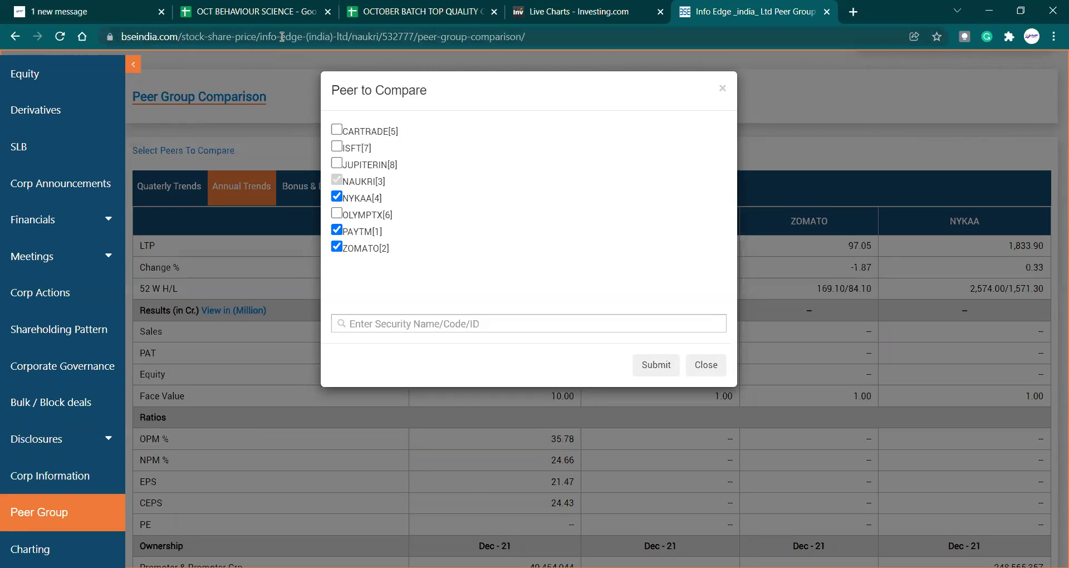
Step: Switch to the Investing.com live chart, search for the symbol ISFT and load the Intrasoft Technologies Ltd chart
{"action": "left_click", "coordinate": [556, 11]}
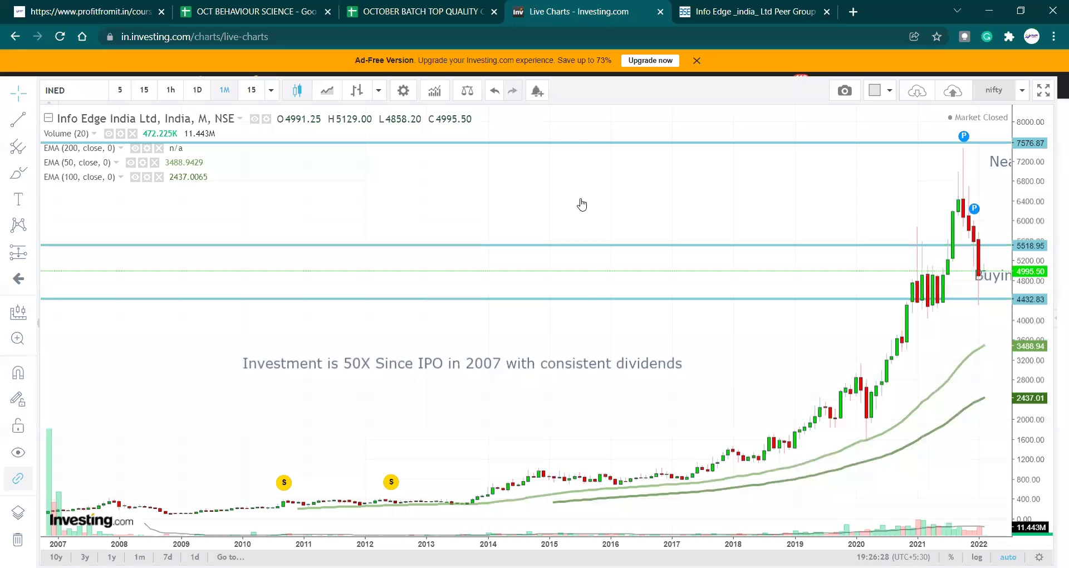
{"action": "type", "text": "ISFT"}
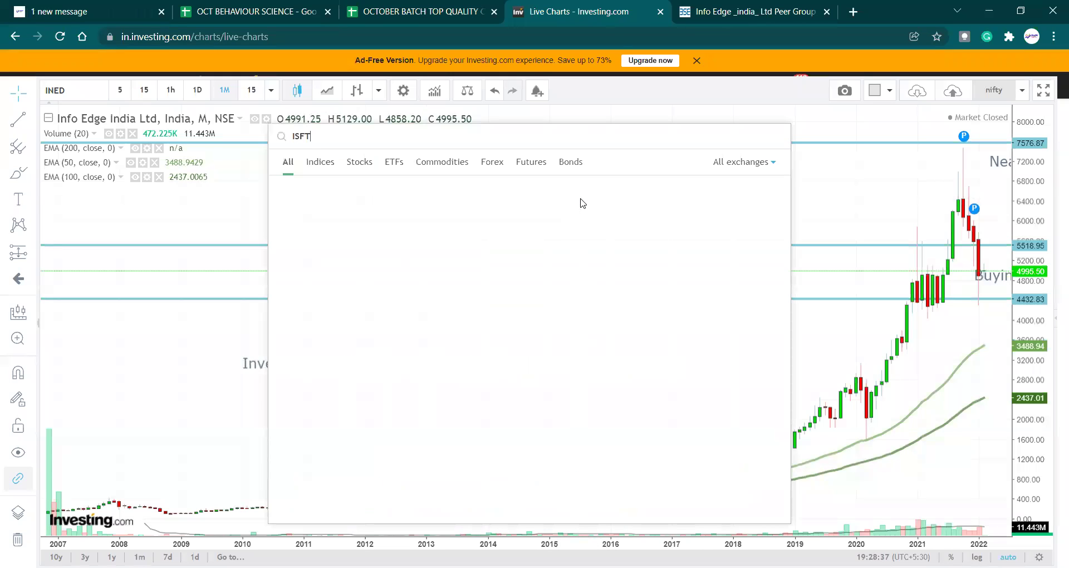
{"action": "left_click", "coordinate": [580, 203]}
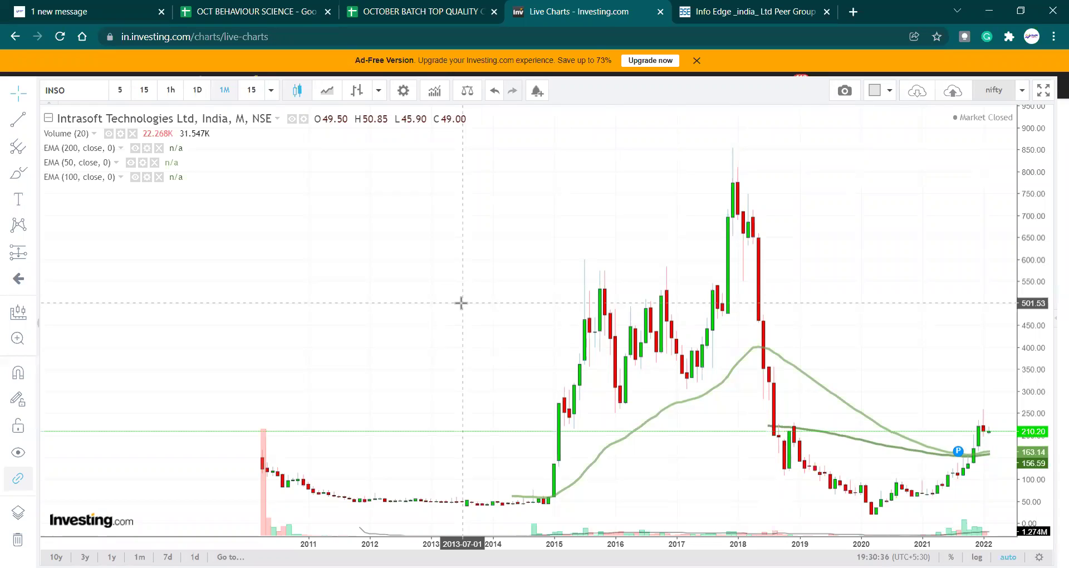
Step: Search the chart symbols for INFO and load the Info Edge India Ltd NSE chart
{"action": "type", "text": "NUAKRI"}
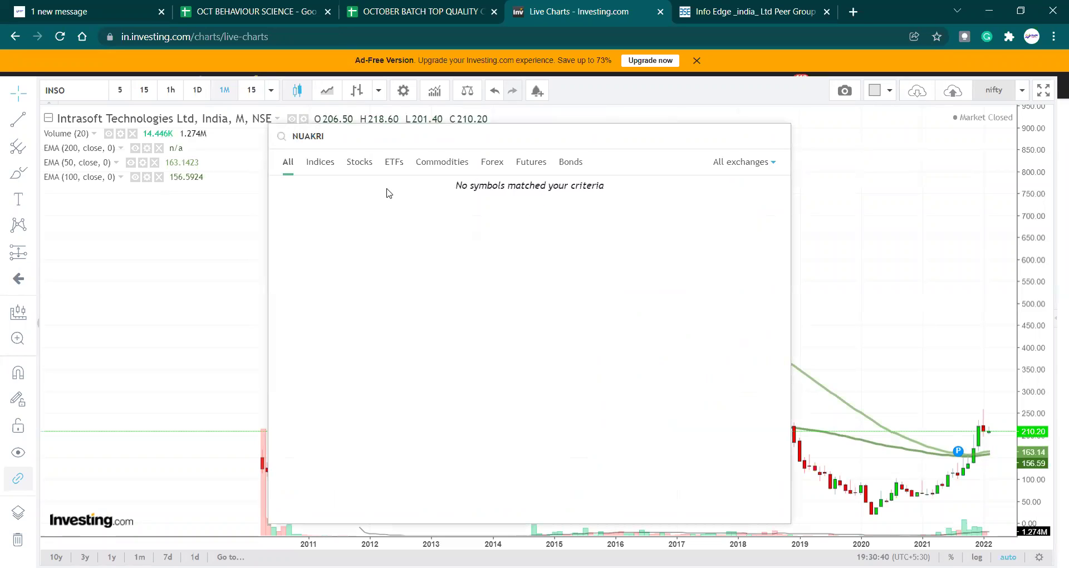
{"action": "key", "text": "BackSpace"}
{"action": "key", "text": "BackSpace"}
{"action": "key", "text": "BackSpace"}
{"action": "key", "text": "BackSpace"}
{"action": "key", "text": "BackSpace"}
{"action": "type", "text": "INFO"}
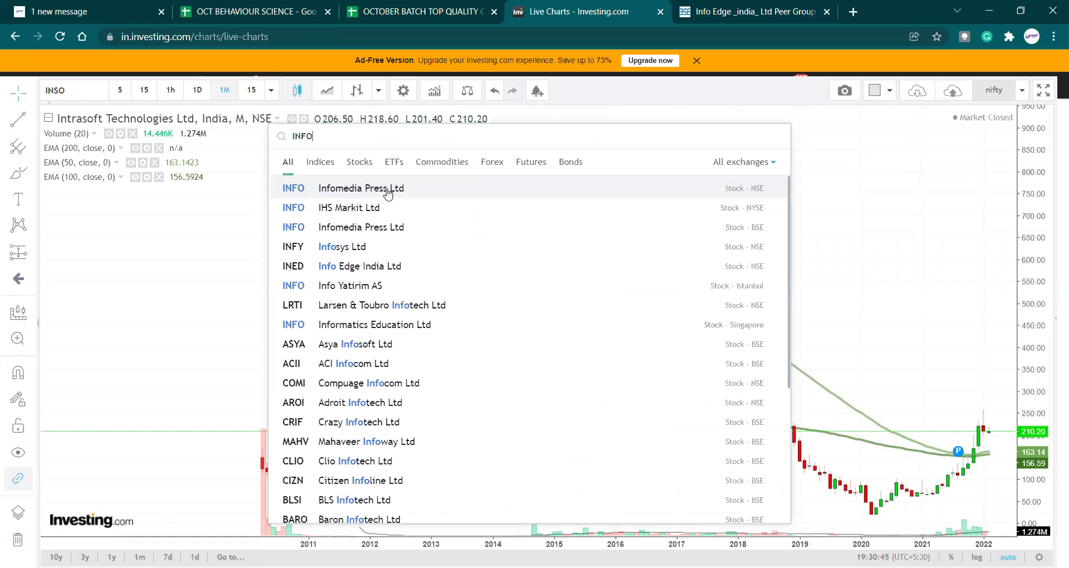
{"action": "left_click", "coordinate": [412, 267]}
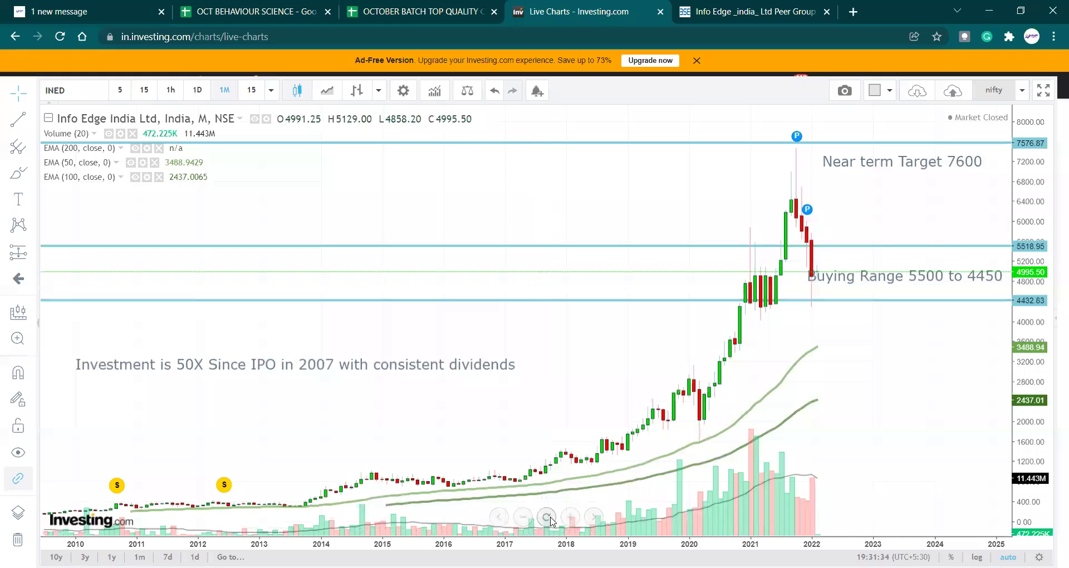
Step: Examine the annotated Info Edge monthly chart from 2018 onwards, including the buying range and near-term target
{"action": "left_click", "coordinate": [549, 519]}
{"action": "left_click", "coordinate": [571, 518]}
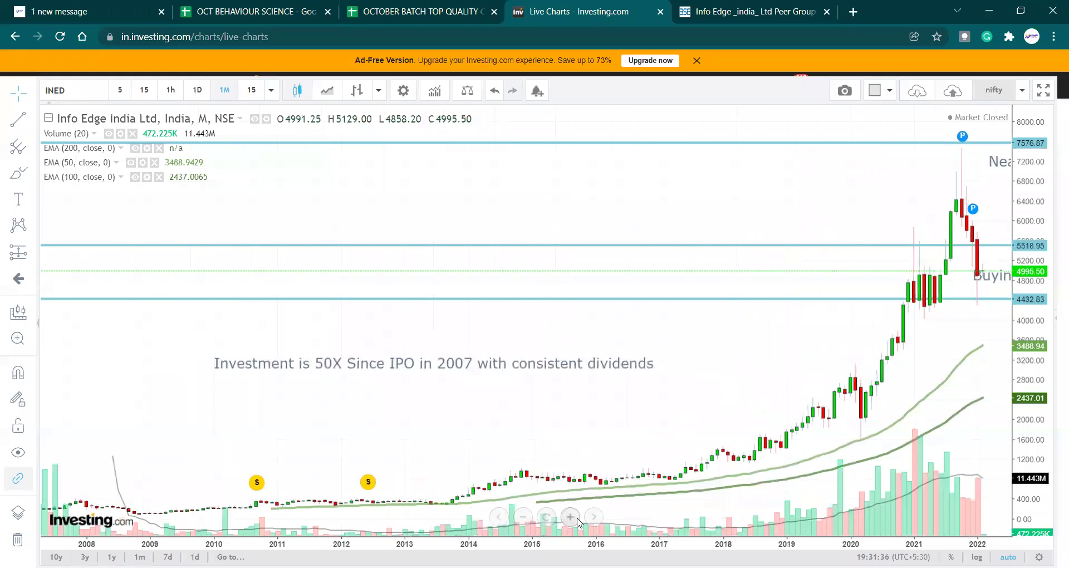
{"action": "scroll", "coordinate": [876, 401], "scroll_direction": "up", "scroll_amount": 5}
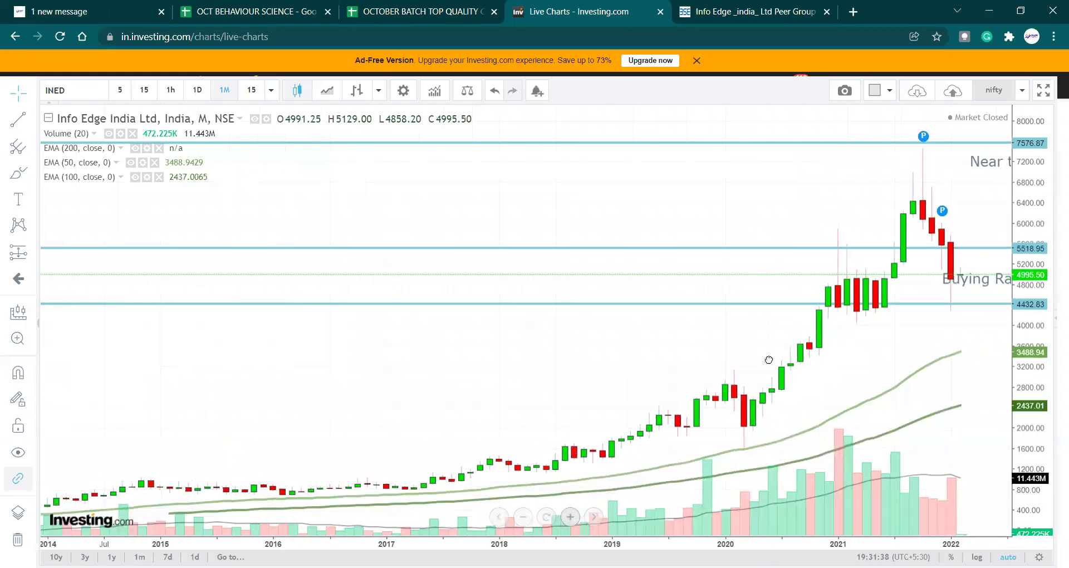
{"action": "scroll", "coordinate": [726, 274], "scroll_direction": "up", "scroll_amount": 5}
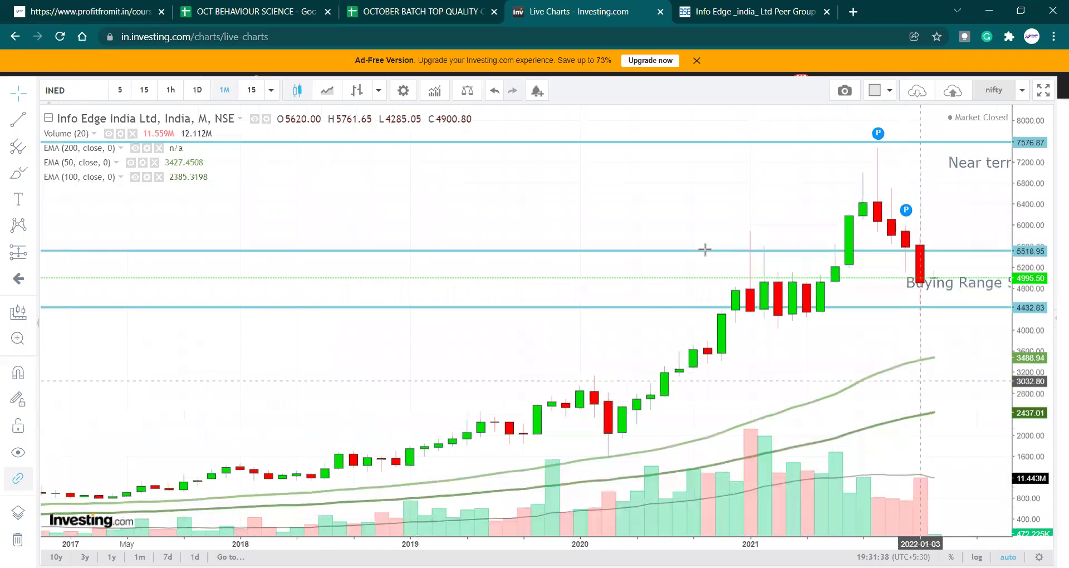
{"action": "scroll", "coordinate": [715, 145], "scroll_direction": "right", "scroll_amount": 3}
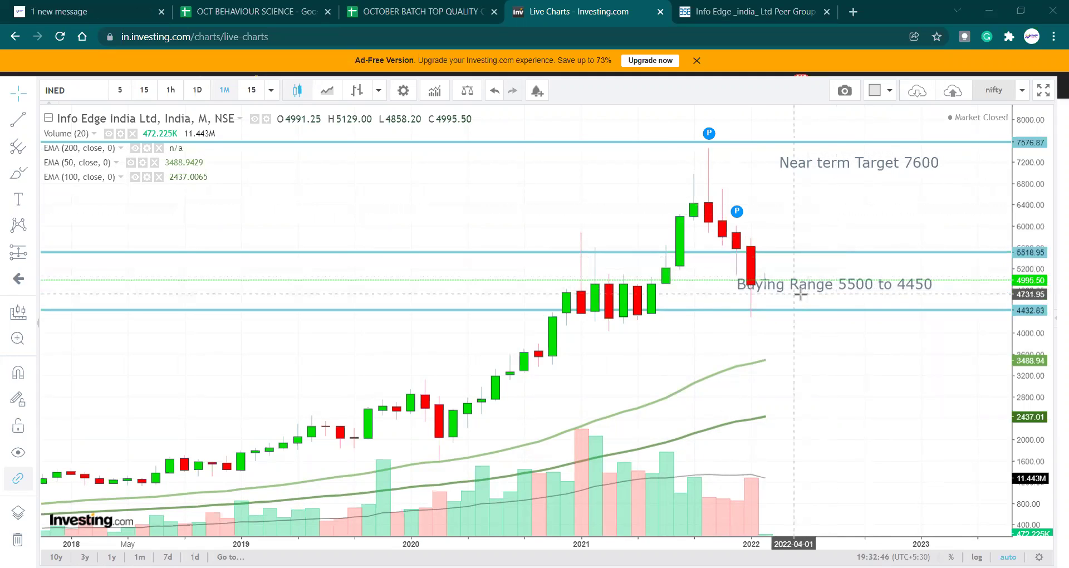
{"action": "left_click_drag", "start_coordinate": [814, 310], "coordinate": [814, 309]}
{"action": "key", "text": "ctrl+z"}
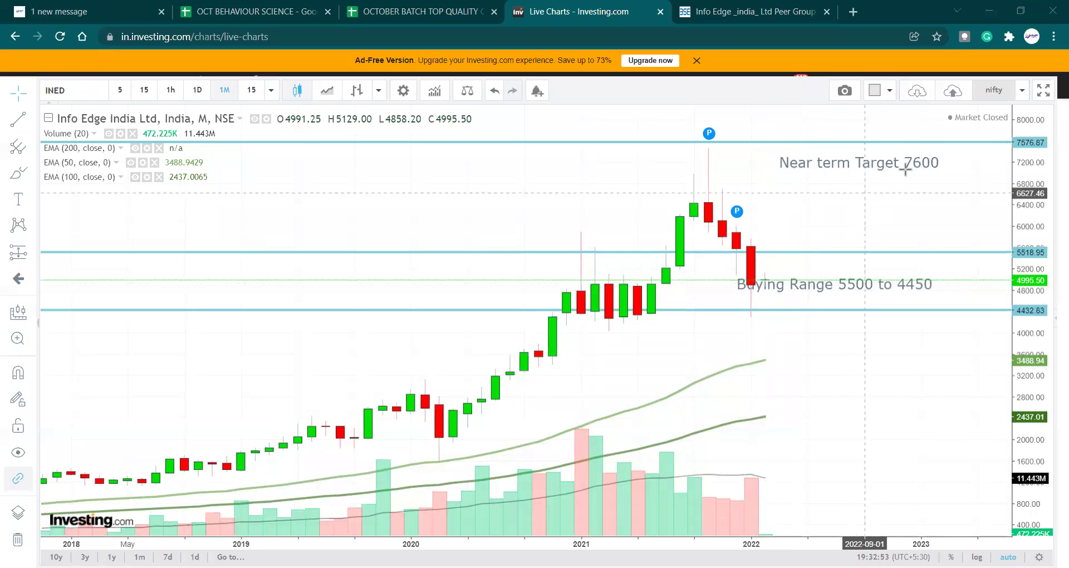
{"action": "left_click_drag", "start_coordinate": [923, 142], "coordinate": [924, 144]}
{"action": "key", "text": "ctrl+z"}
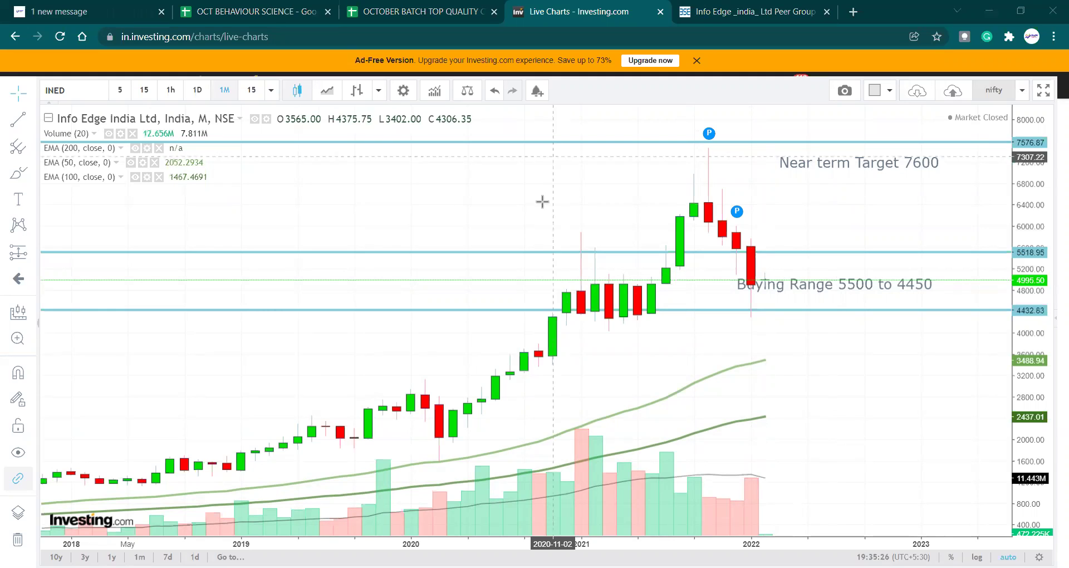
Step: Search the chart symbols for JUBILANT and load the Jubilant Foodworks Ltd NSE chart
{"action": "type", "text": "JUBILANT"}
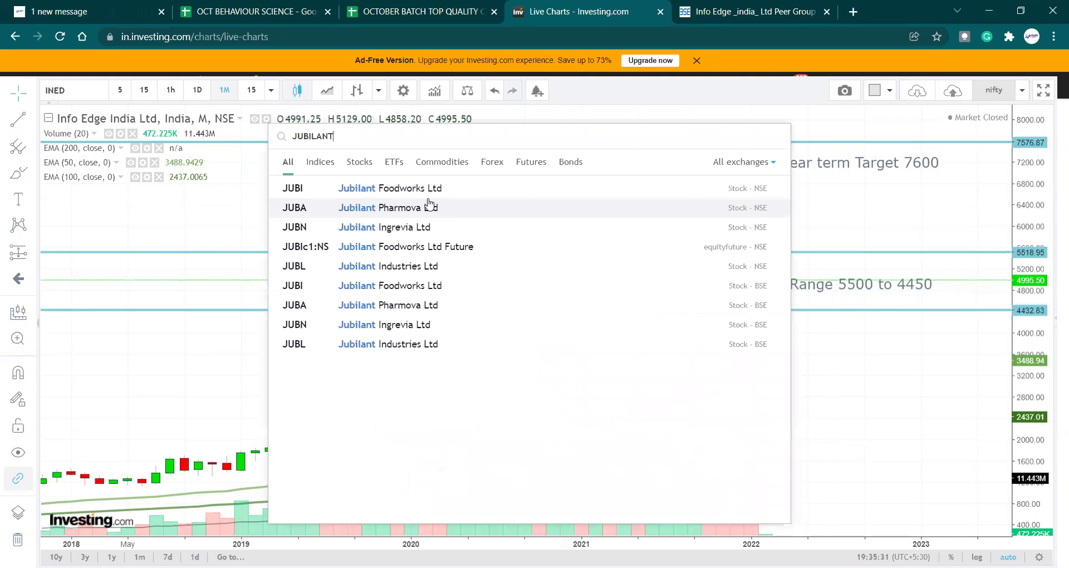
{"action": "left_click", "coordinate": [415, 189]}
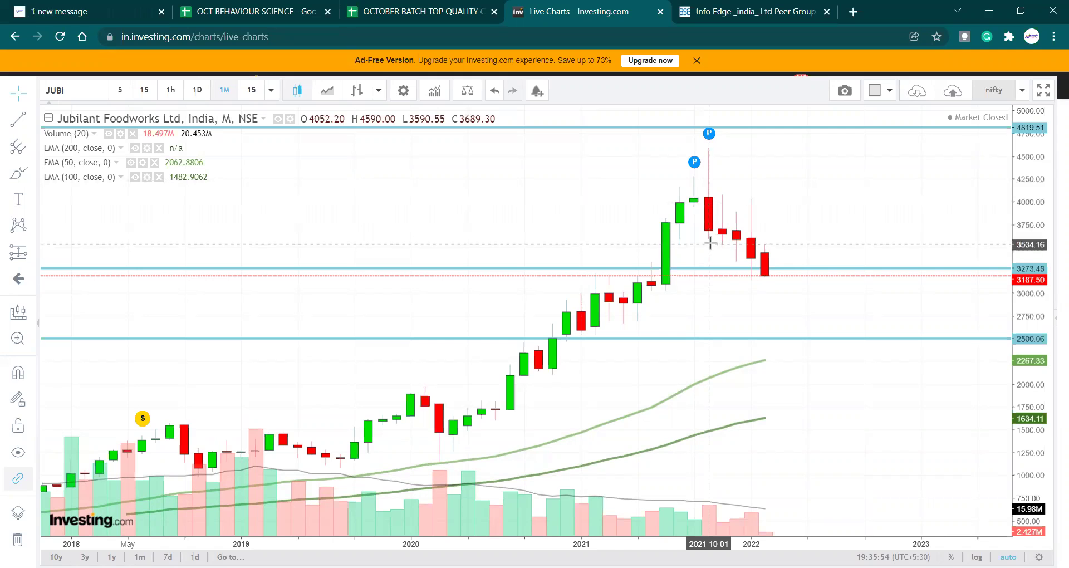
{"action": "scroll", "coordinate": [713, 148], "scroll_direction": "right", "scroll_amount": 4}
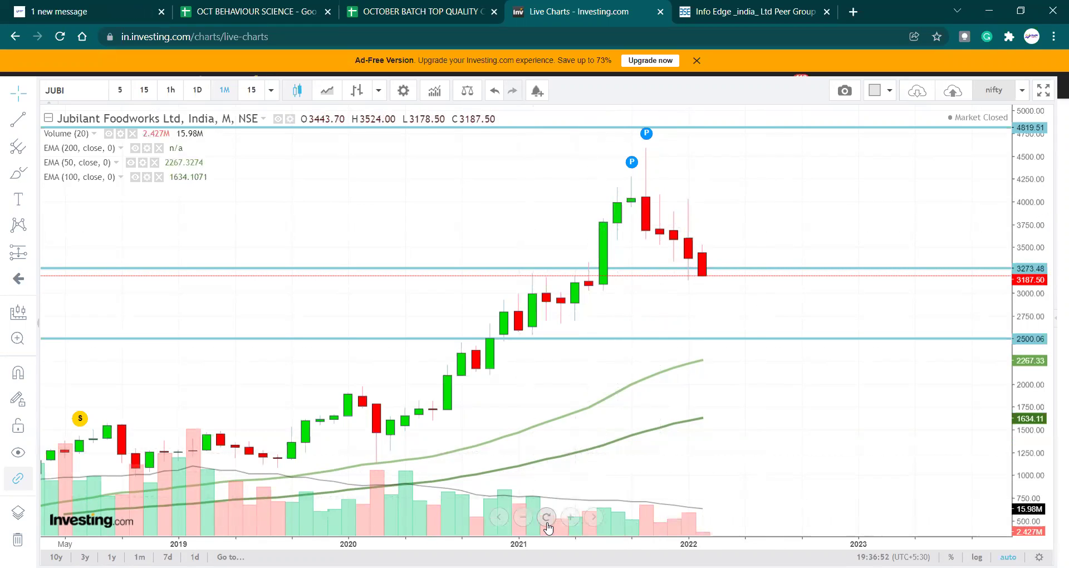
Step: Examine the full monthly price history of Jubilant Foodworks with its annotated buying and profit-booking ranges
{"action": "left_click", "coordinate": [546, 517]}
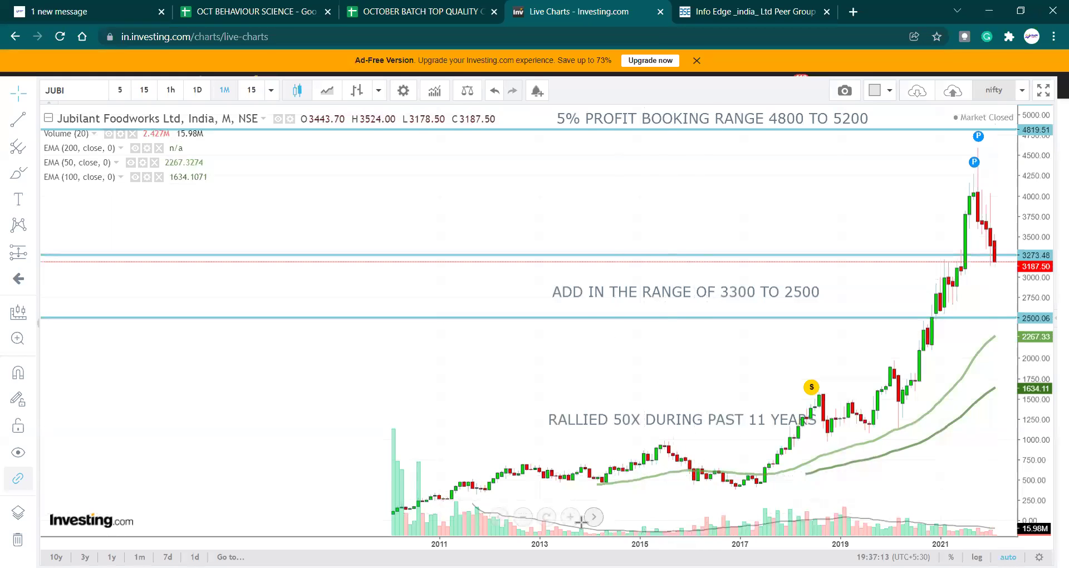
{"action": "left_click", "coordinate": [570, 516]}
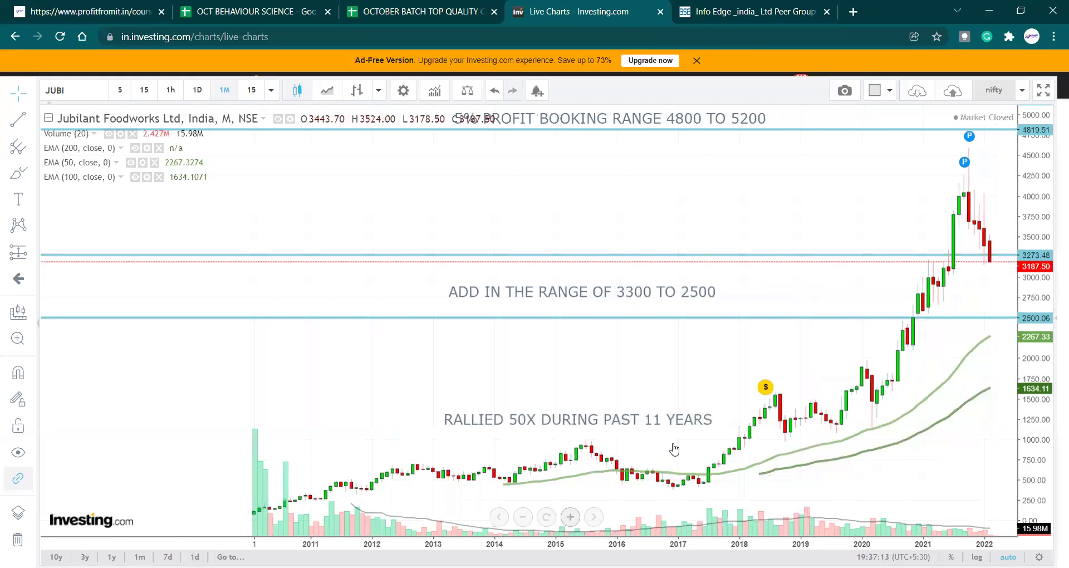
{"action": "scroll", "coordinate": [674, 449], "scroll_direction": "up", "scroll_amount": 3}
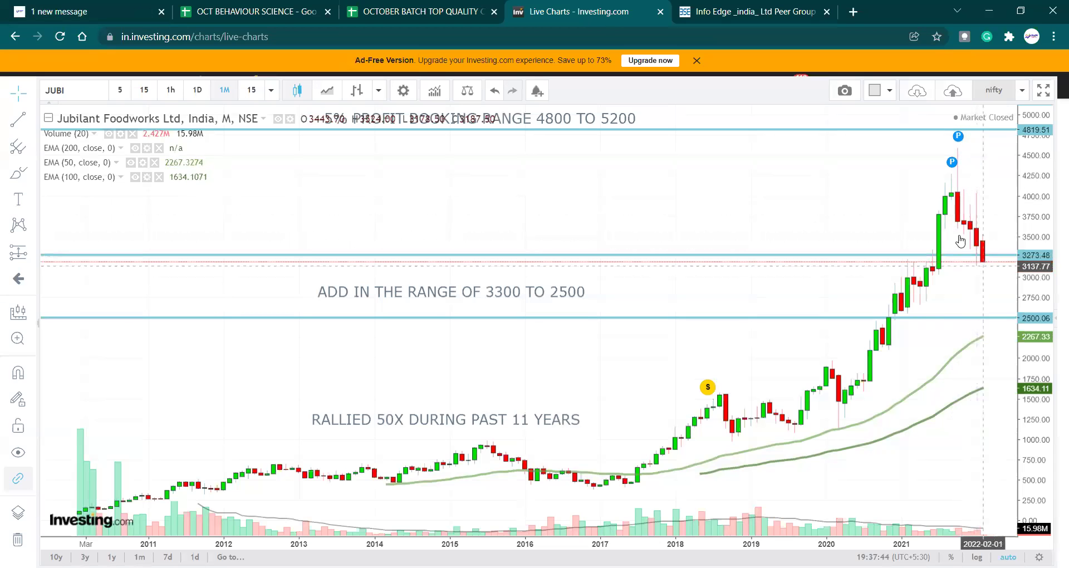
{"action": "left_click_drag", "start_coordinate": [982, 255], "coordinate": [981, 256]}
{"action": "key", "text": "ctrl+z"}
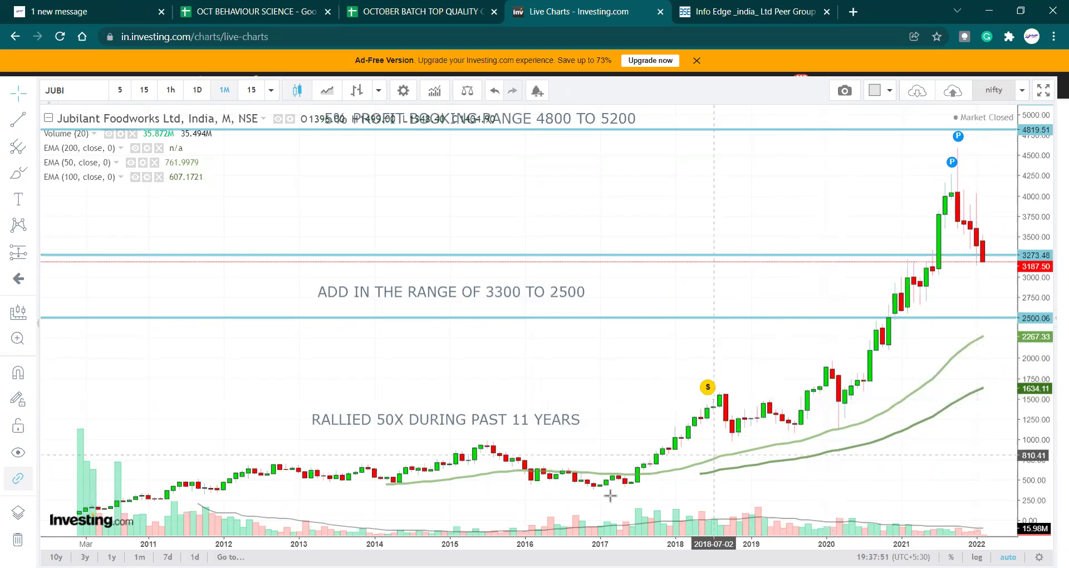
{"action": "mouse_move", "coordinate": [557, 526]}
{"action": "left_click", "coordinate": [523, 518]}
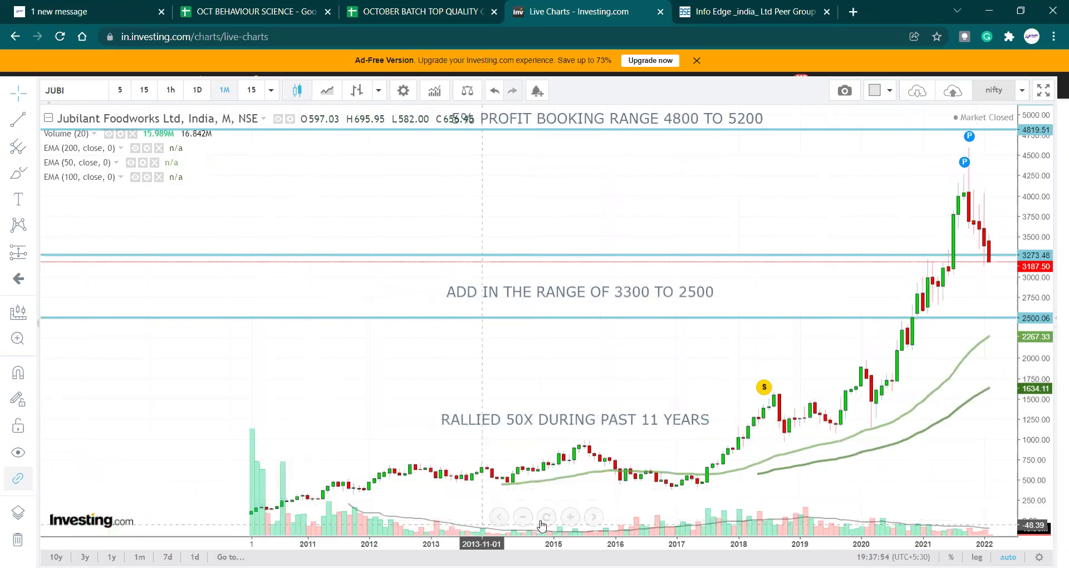
{"action": "left_click", "coordinate": [546, 521]}
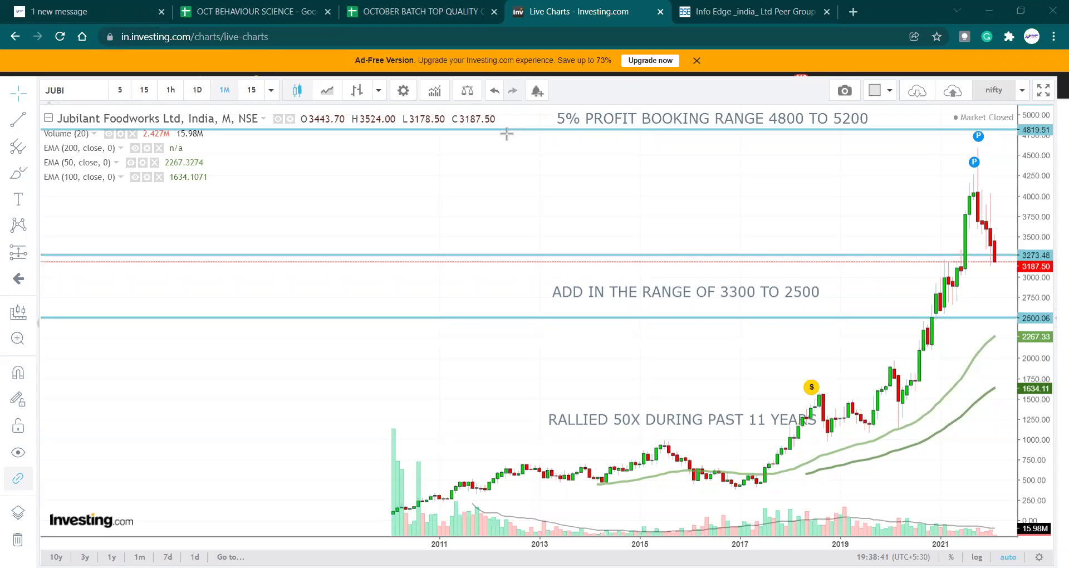
Step: Switch to the OCTOBER BATCH TOP QUALITY COMPANIES spreadsheet and open the TQ_COMPANIES sheet
{"action": "left_click", "coordinate": [416, 7]}
{"action": "left_click", "coordinate": [61, 554]}
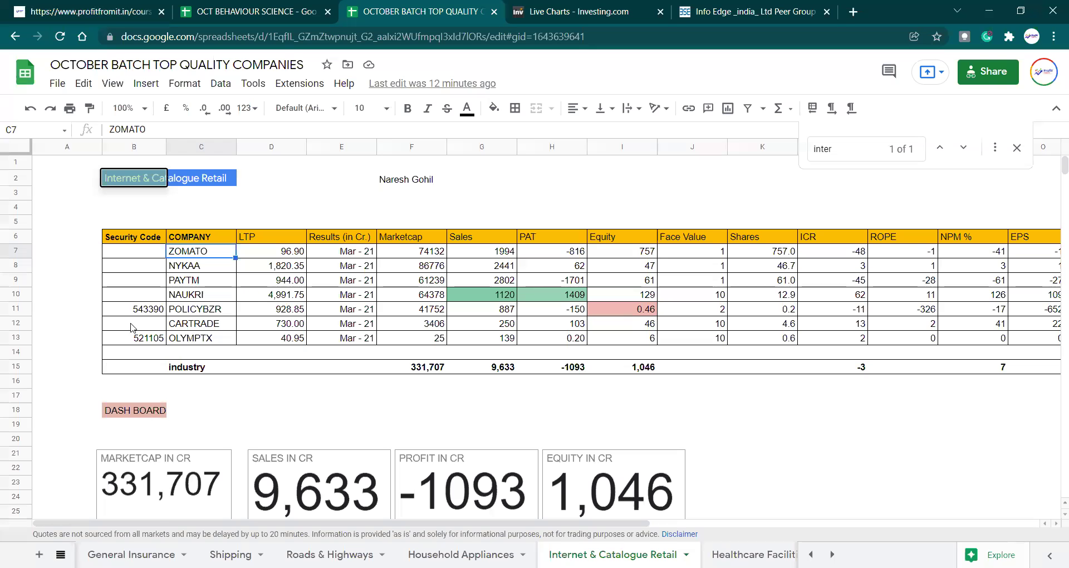
{"action": "left_click_drag", "start_coordinate": [244, 391], "coordinate": [244, 365]}
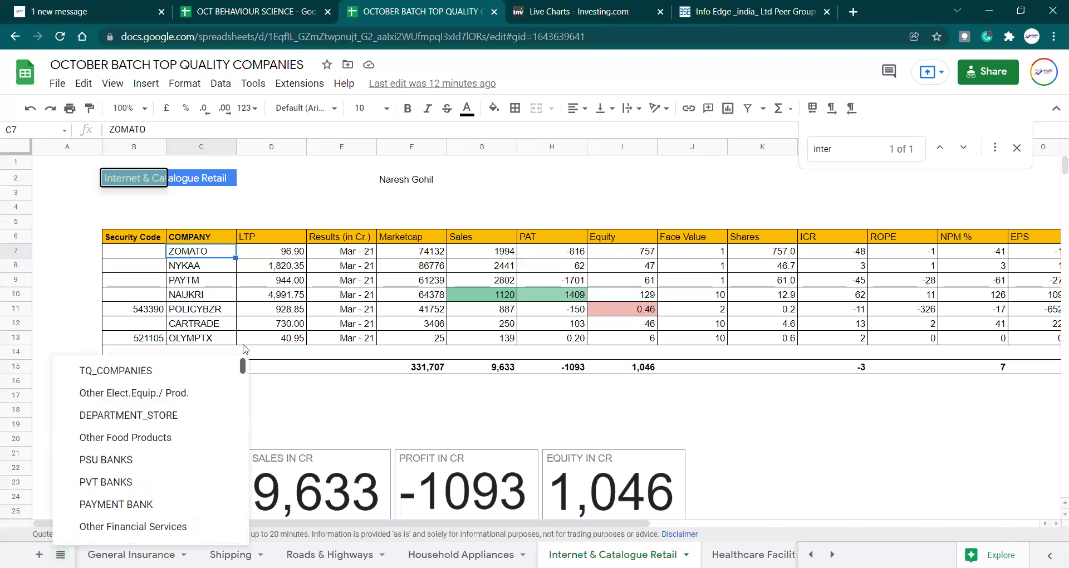
{"action": "left_click", "coordinate": [161, 369]}
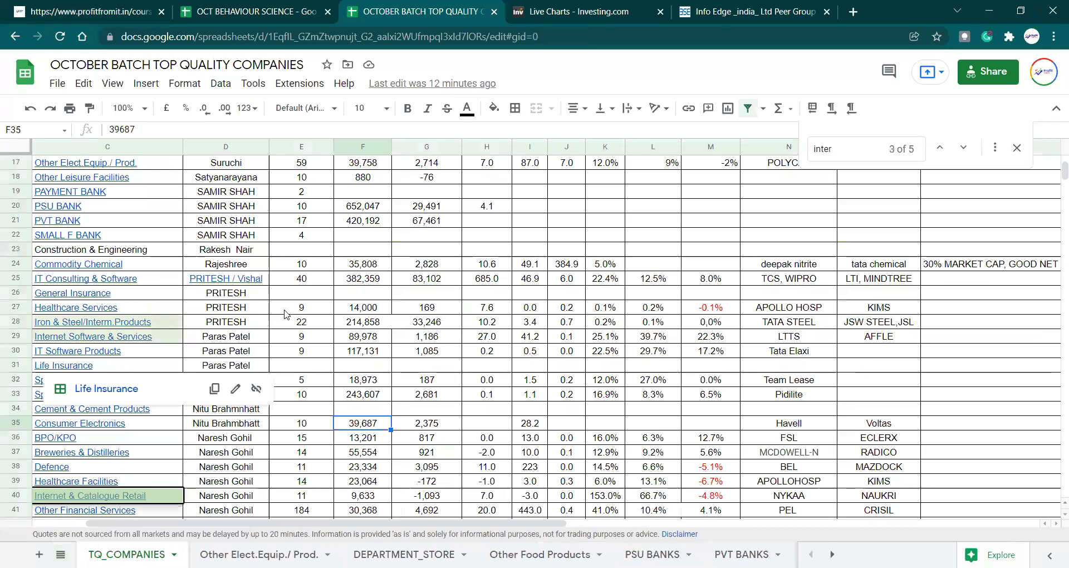
Step: Find "restau" in the TQ_COMPANIES sheet and follow the Restaurants link to its industry sheet
{"action": "left_click", "coordinate": [284, 310]}
{"action": "key", "text": "ctrl+f"}
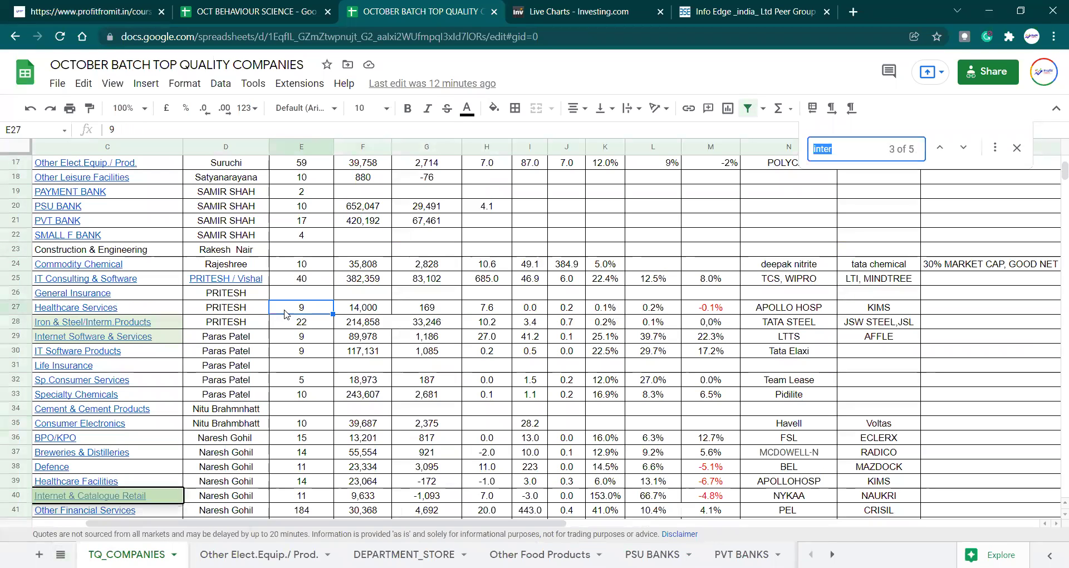
{"action": "type", "text": "rest"}
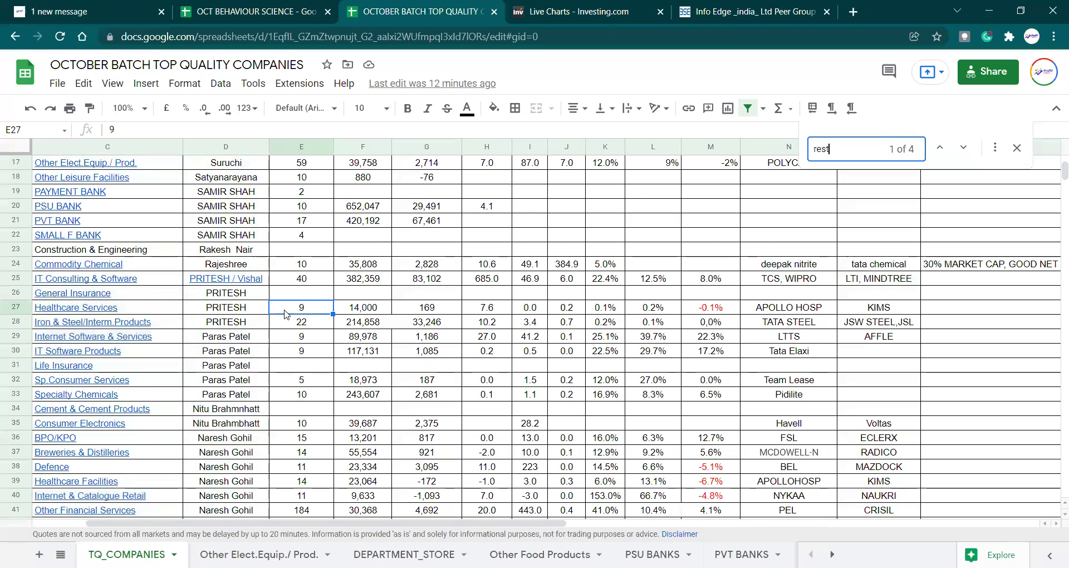
{"action": "type", "text": "au"}
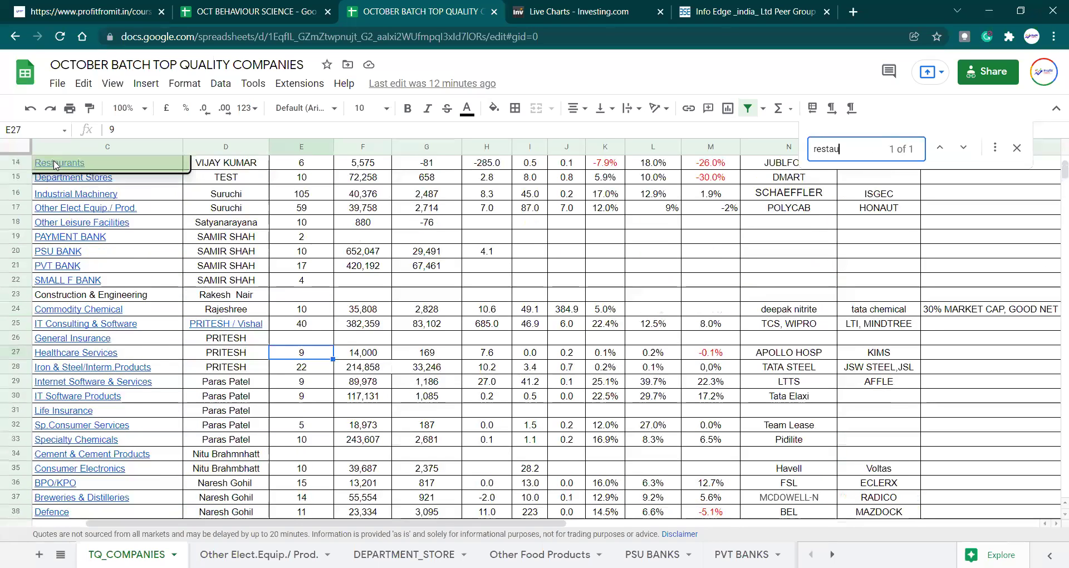
{"action": "mouse_move", "coordinate": [57, 167]}
{"action": "left_click", "coordinate": [89, 188]}
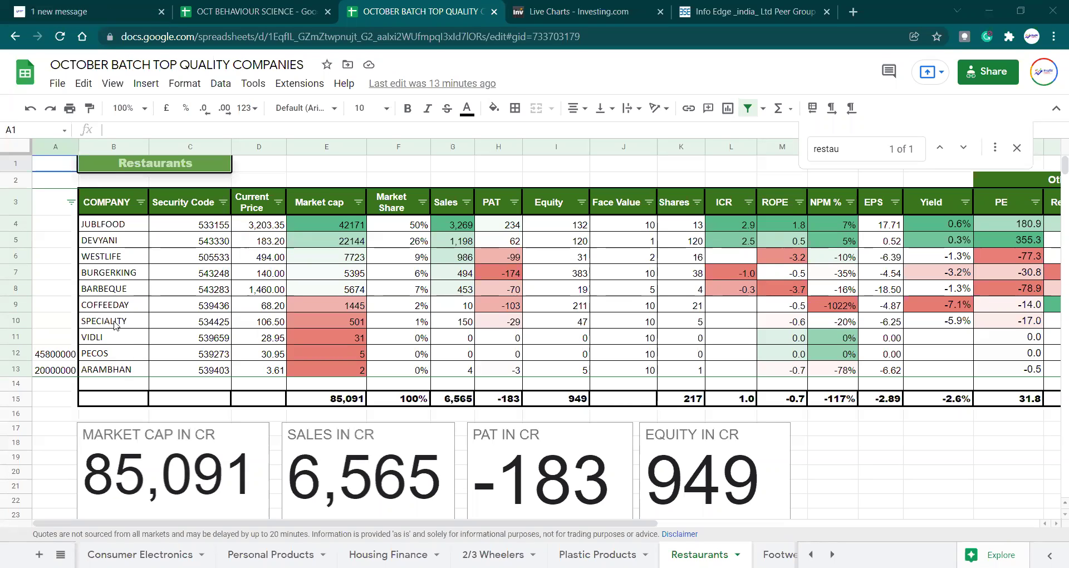
Step: Select the SPECIALITY company in the Restaurants table, switch to the Investing.com chart and load Speciality Restaurants Ltd
{"action": "left_click", "coordinate": [115, 325]}
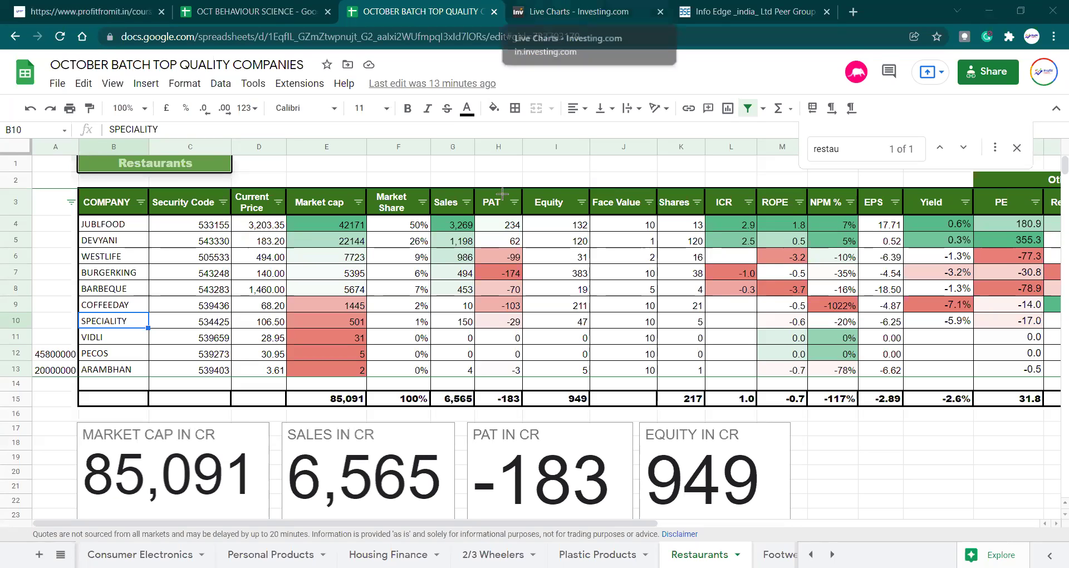
{"action": "key", "text": "ctrl+Tab"}
{"action": "type", "text": "SPECIALITY"}
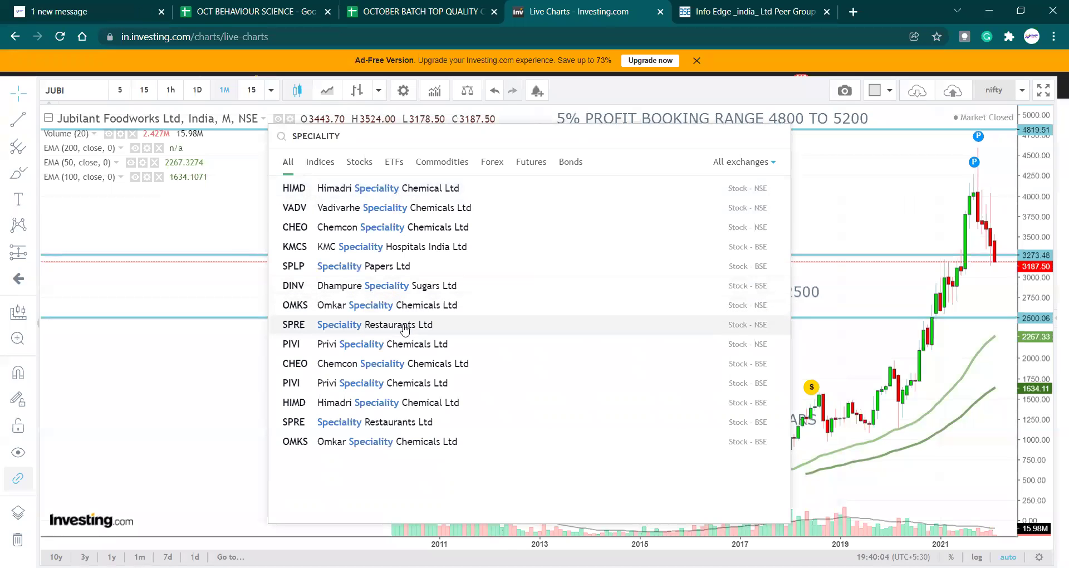
{"action": "key", "text": "Escape"}
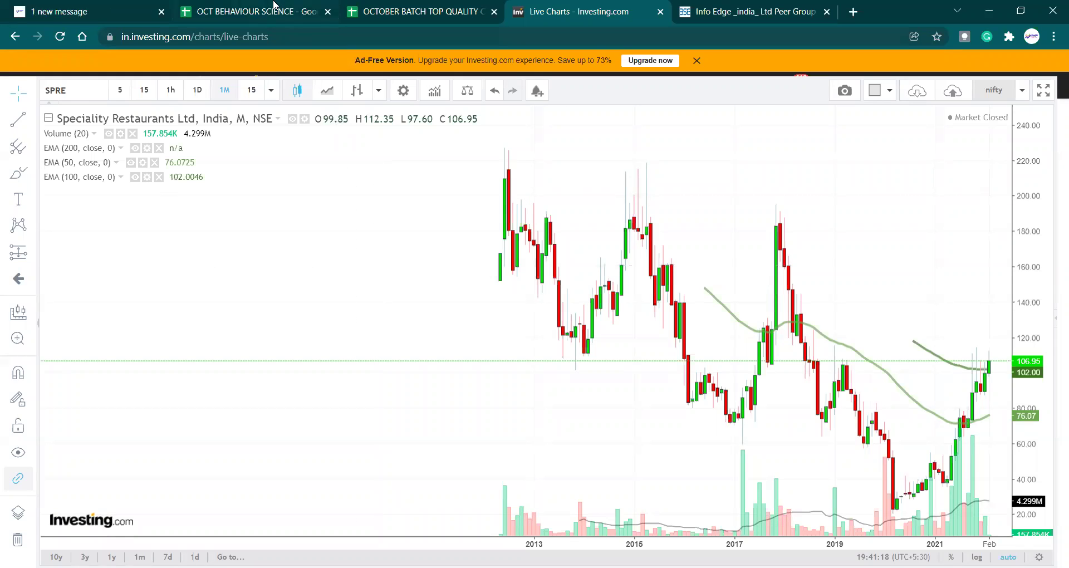
Step: Return to the Restaurants sheet and review the COFFEEDAY row's figures across to Sales and PAT
{"action": "left_click", "coordinate": [399, 14]}
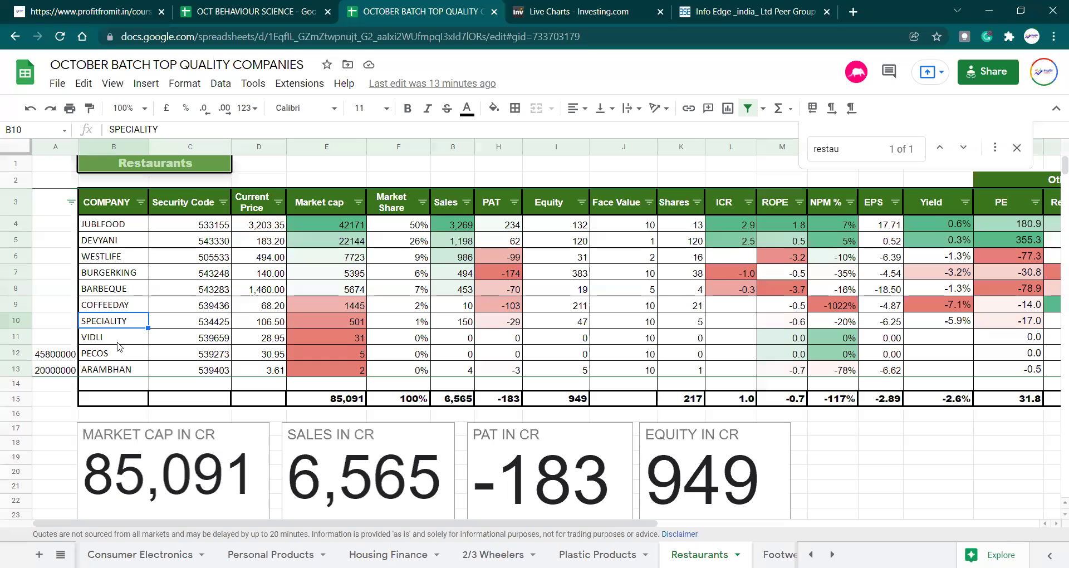
{"action": "left_click", "coordinate": [115, 309]}
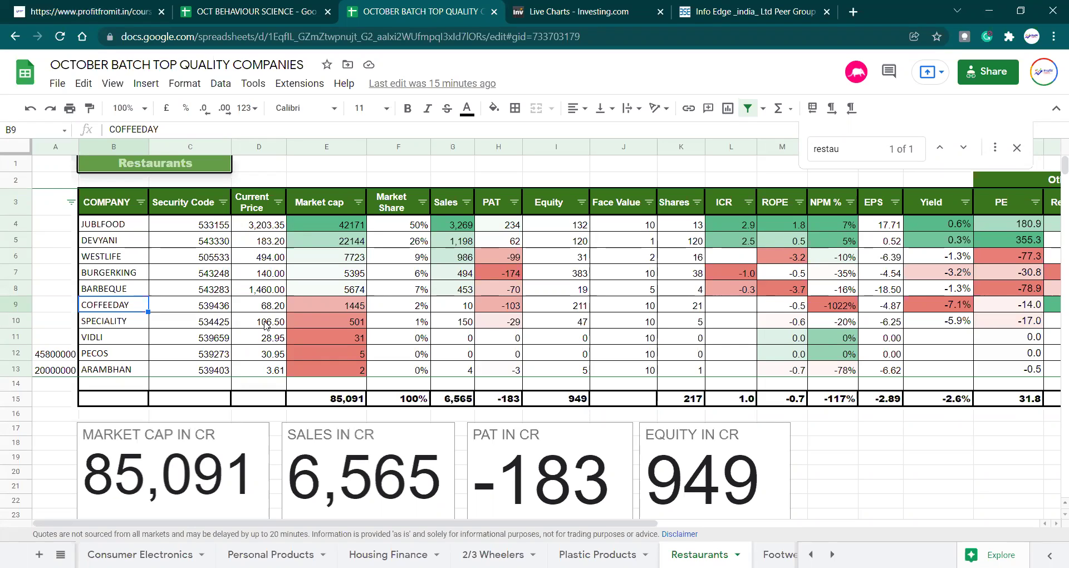
{"action": "key", "text": "Right"}
{"action": "key", "text": "Right"}
{"action": "key", "text": "Right"}
{"action": "key", "text": "Right"}
{"action": "key", "text": "Right"}
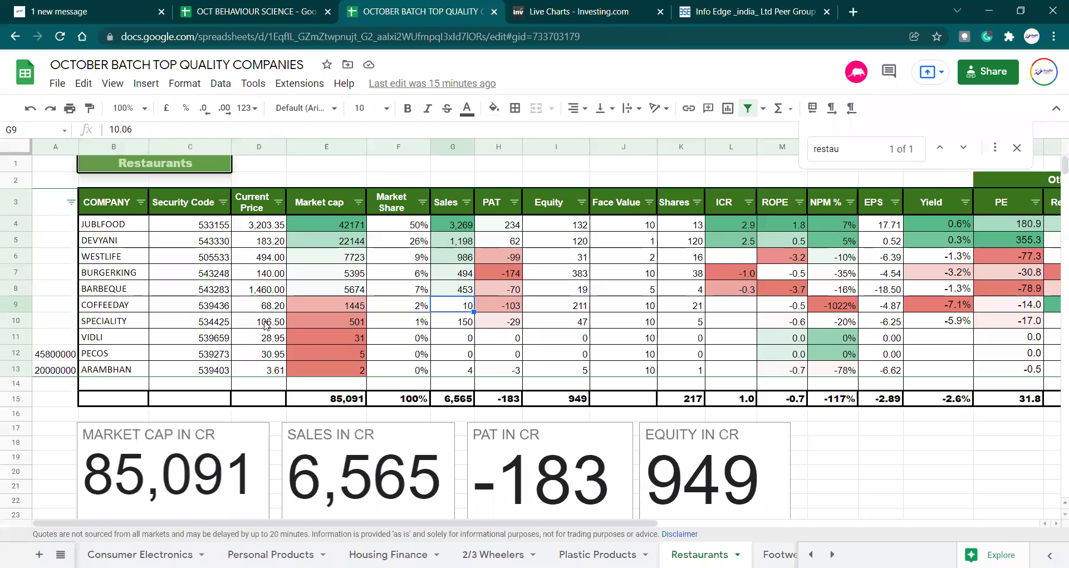
{"action": "key", "text": "Right"}
{"action": "key", "text": "Left"}
{"action": "key", "text": "Left"}
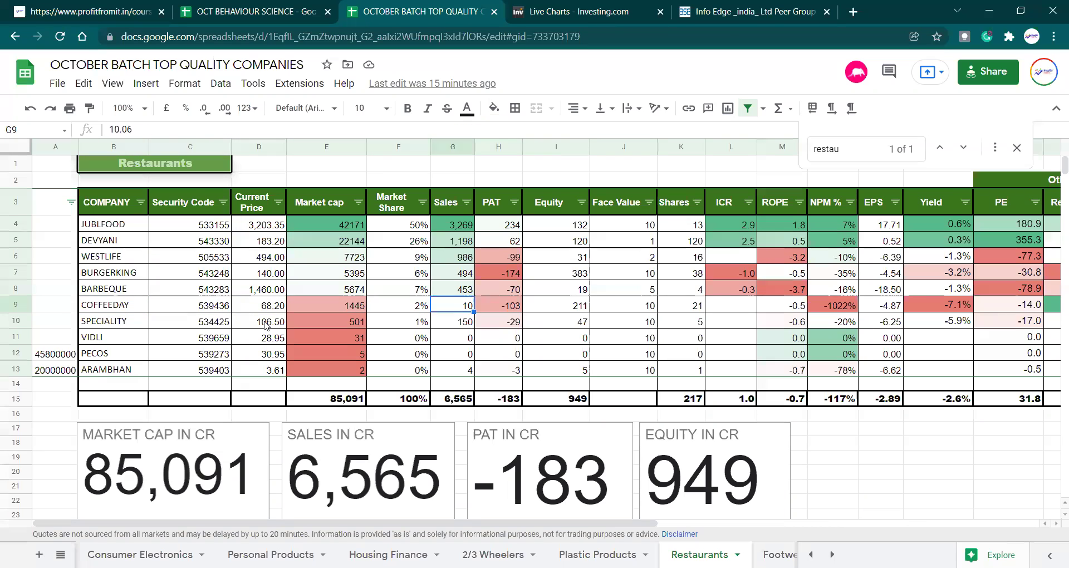
{"action": "key", "text": "Right"}
{"action": "key", "text": "Right"}
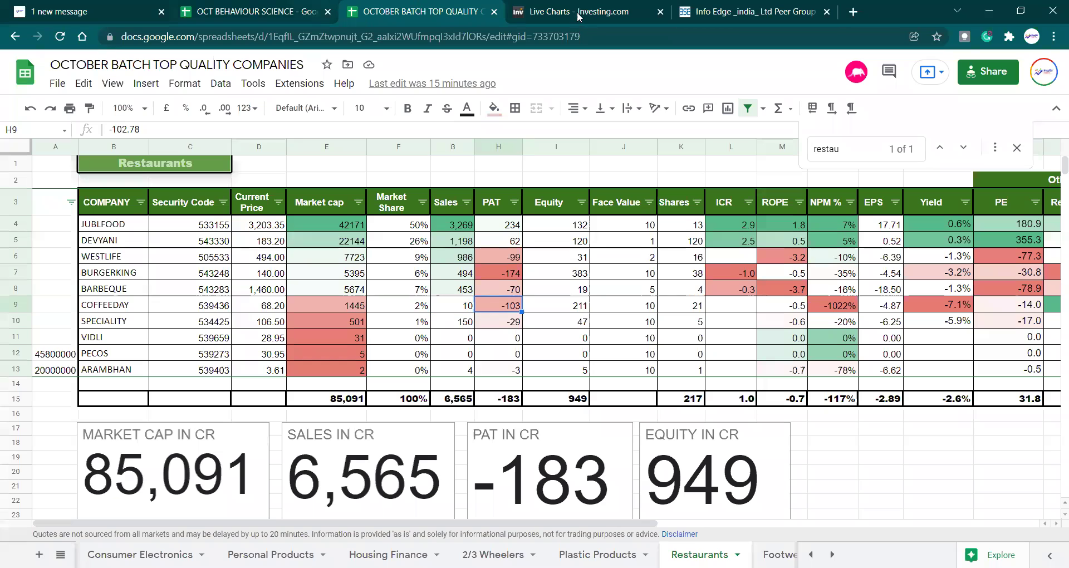
Step: Switch to the Investing.com chart and load the NSE listing of Coffee Day Enterprises Ltd by searching for COFFEE
{"action": "key", "text": "ctrl+Tab"}
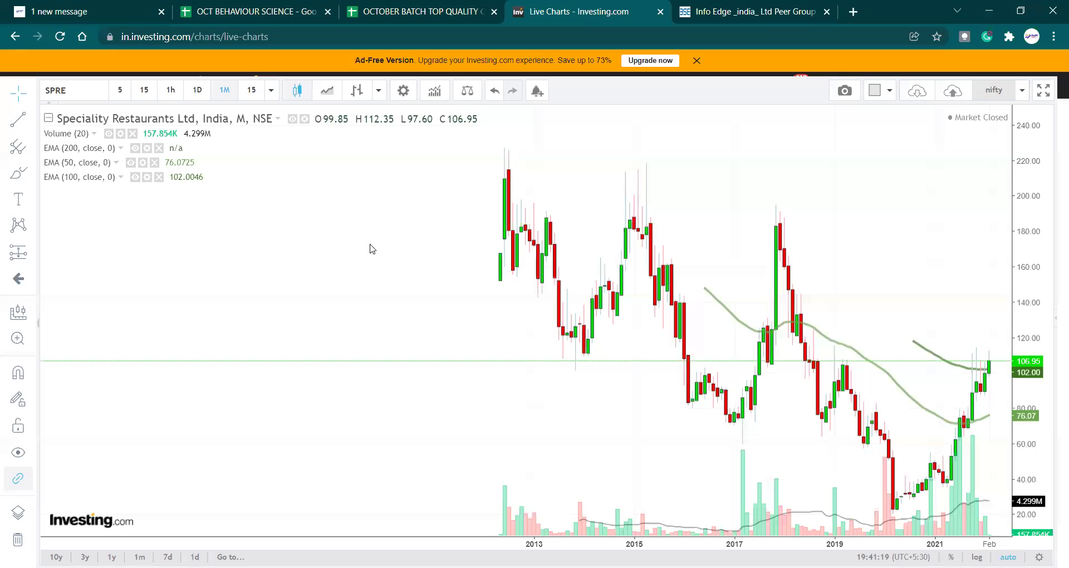
{"action": "type", "text": "COFFEE"}
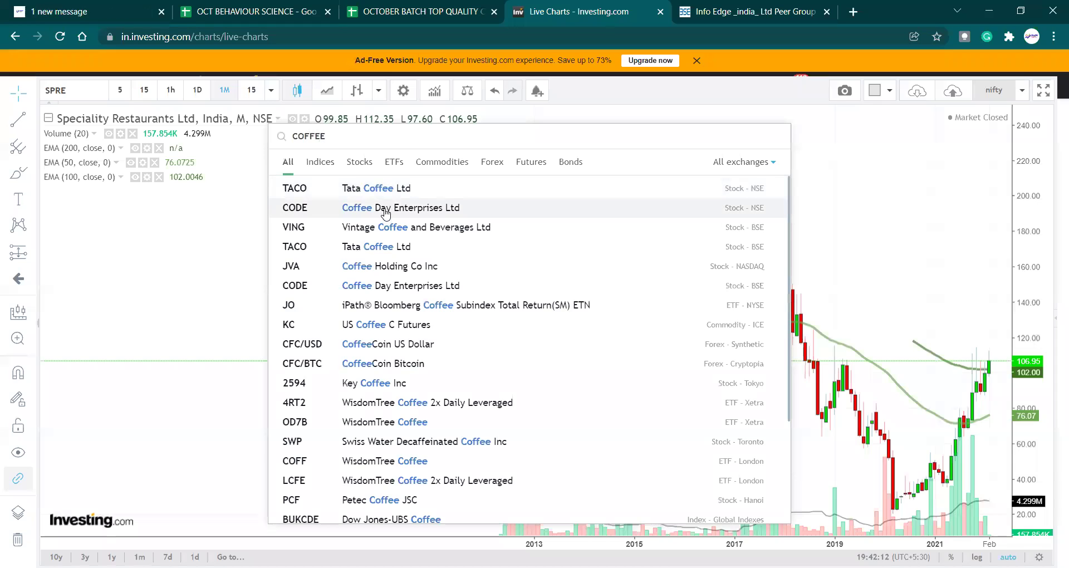
{"action": "left_click", "coordinate": [384, 211]}
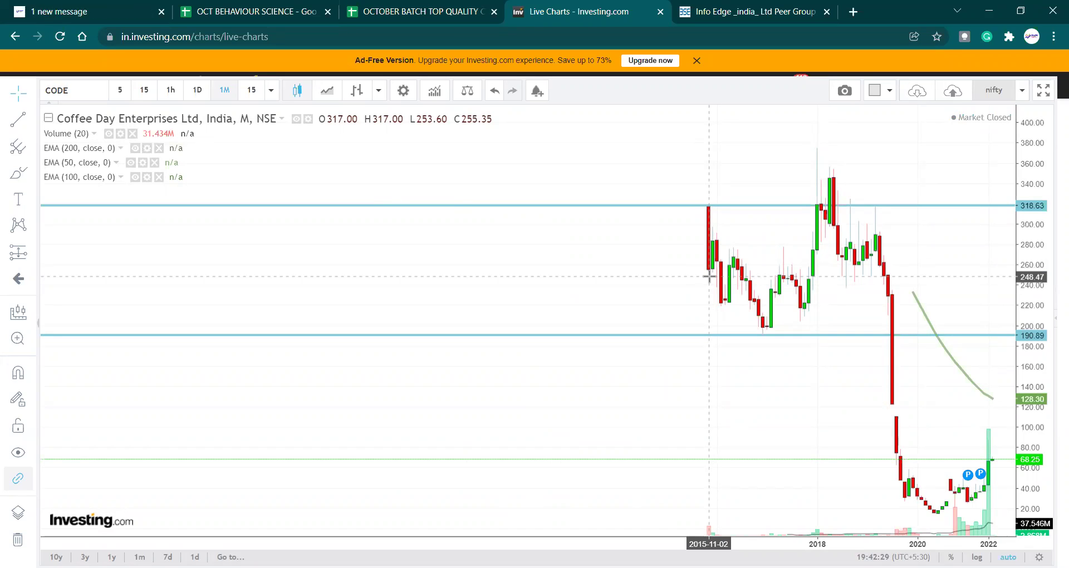
Step: Check JUBLFOOD's PAT in the Restaurants sheet, and load the NSE chart of Jubilant Foodworks Ltd on Investing.com
{"action": "key", "text": "ctrl+shift+Tab"}
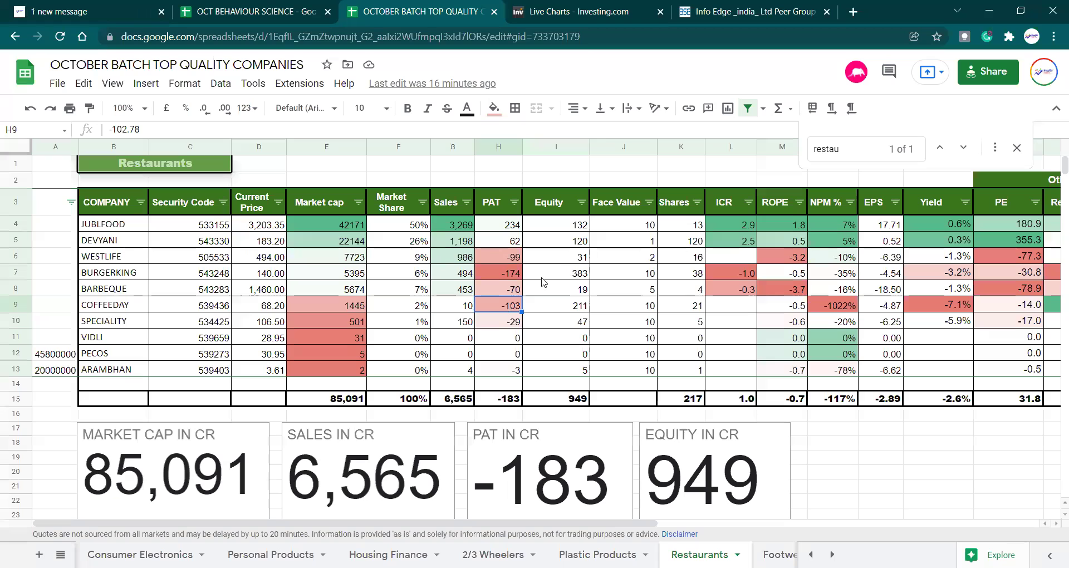
{"action": "left_click", "coordinate": [512, 228]}
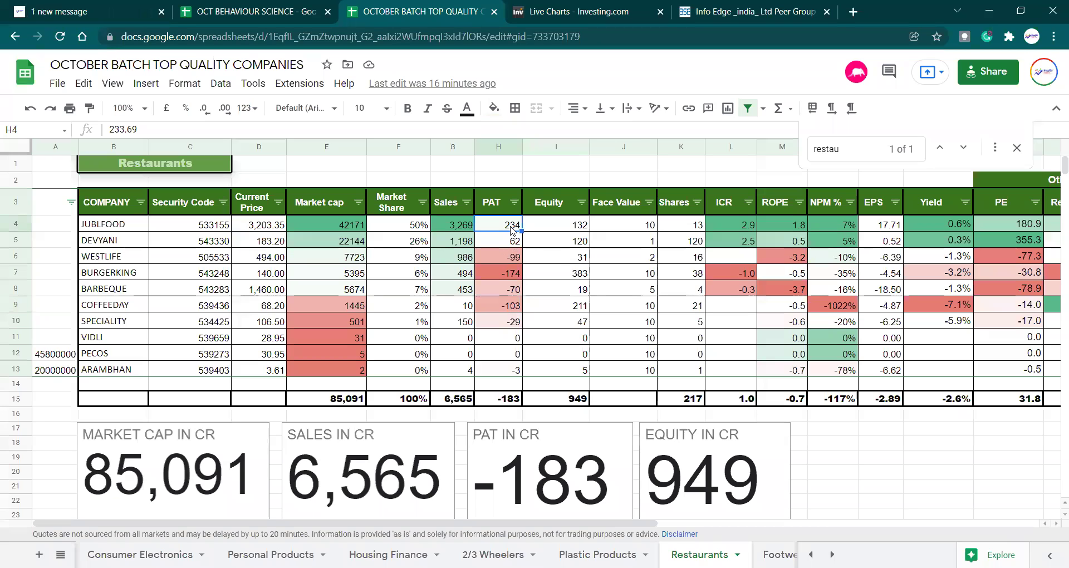
{"action": "left_click", "coordinate": [565, 8]}
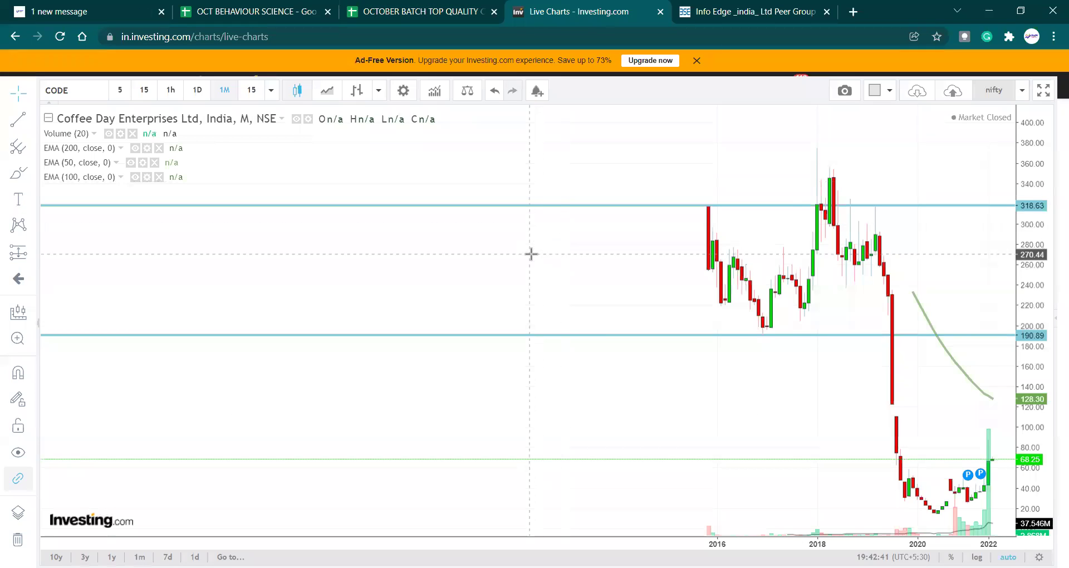
{"action": "type", "text": "JUBIA"}
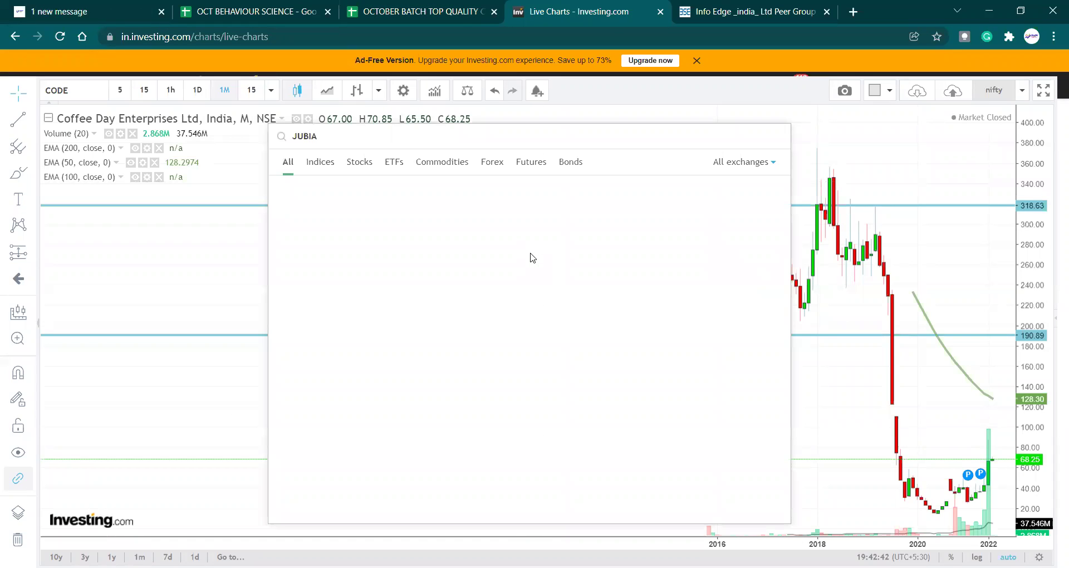
{"action": "type", "text": "T"}
{"action": "left_click", "coordinate": [430, 188]}
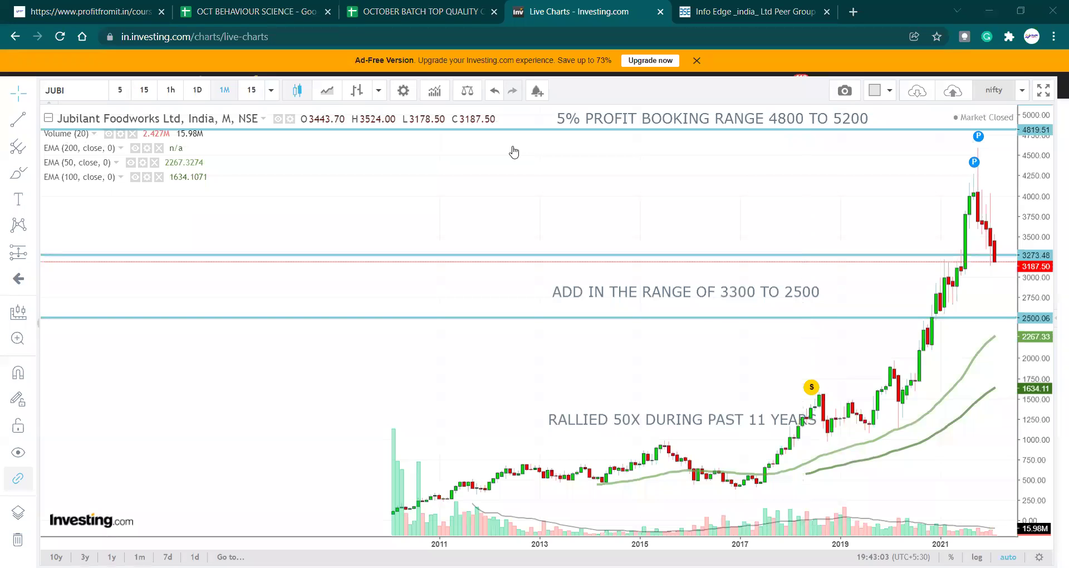
Step: Search for DMART, load the NSE chart of Avenue Supermarts Ltd and examine its recent candles and price levels up close
{"action": "type", "text": "DMART"}
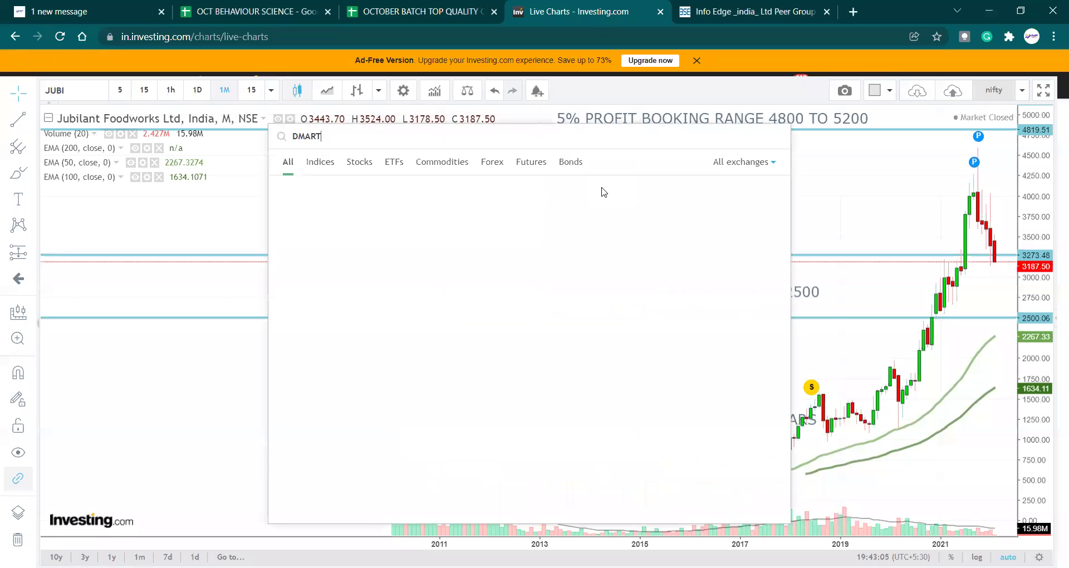
{"action": "left_click", "coordinate": [359, 193]}
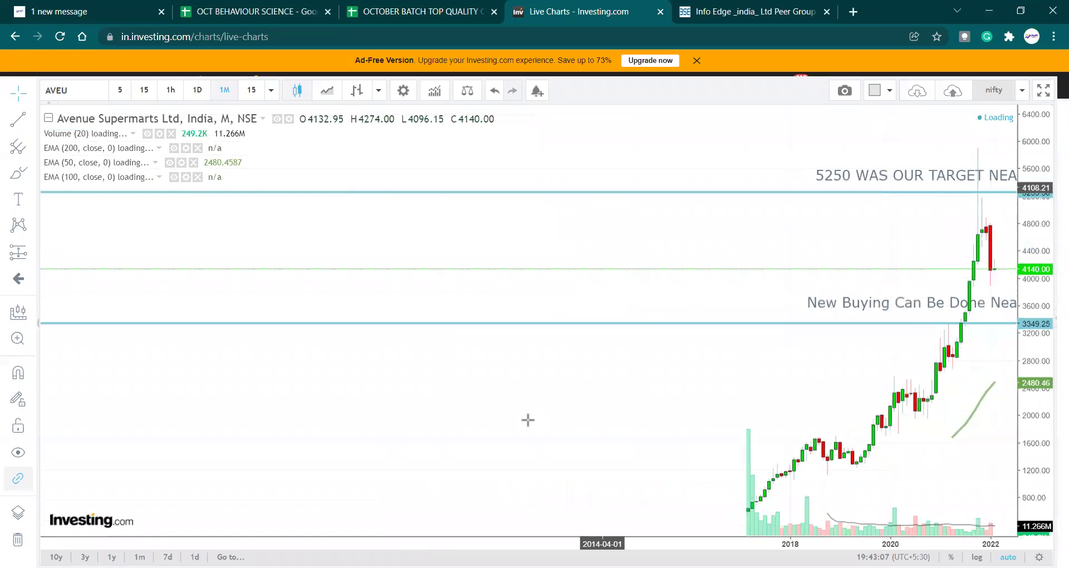
{"action": "mouse_move", "coordinate": [546, 518]}
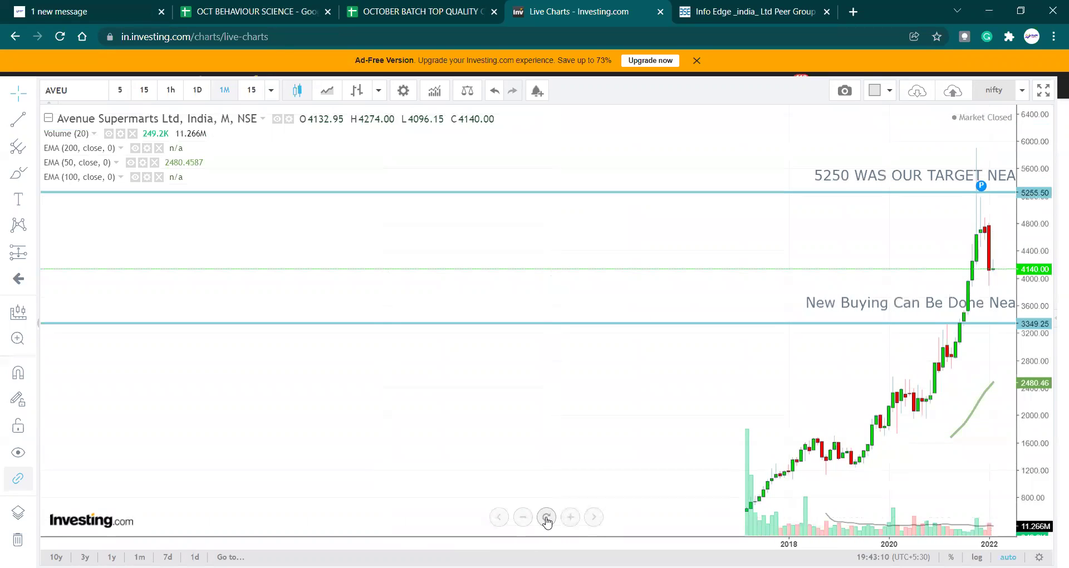
{"action": "left_click", "coordinate": [568, 518]}
{"action": "left_click", "coordinate": [568, 517]}
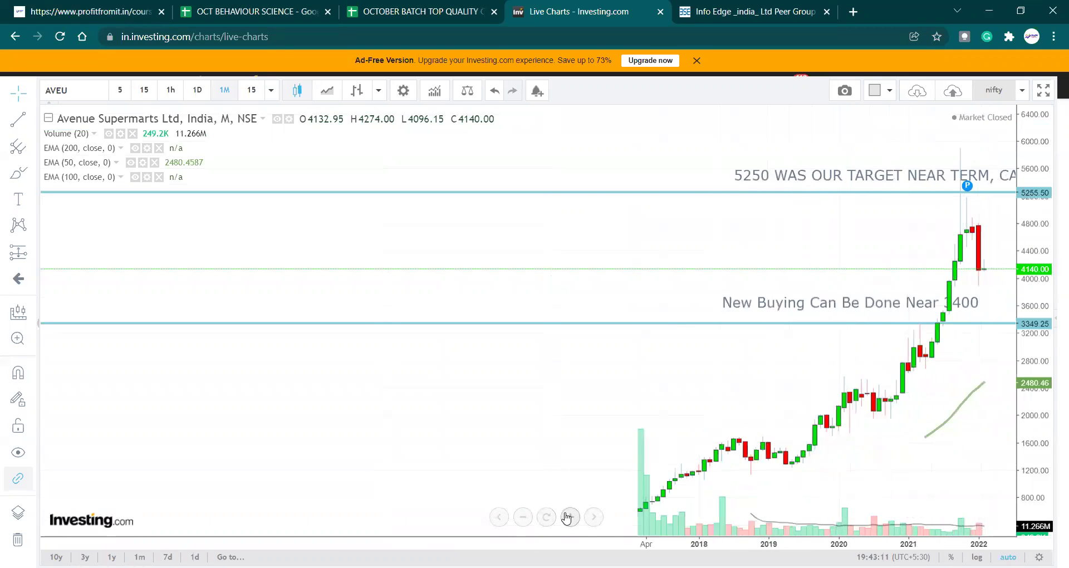
{"action": "scroll", "coordinate": [612, 509], "scroll_direction": "up", "scroll_amount": 5}
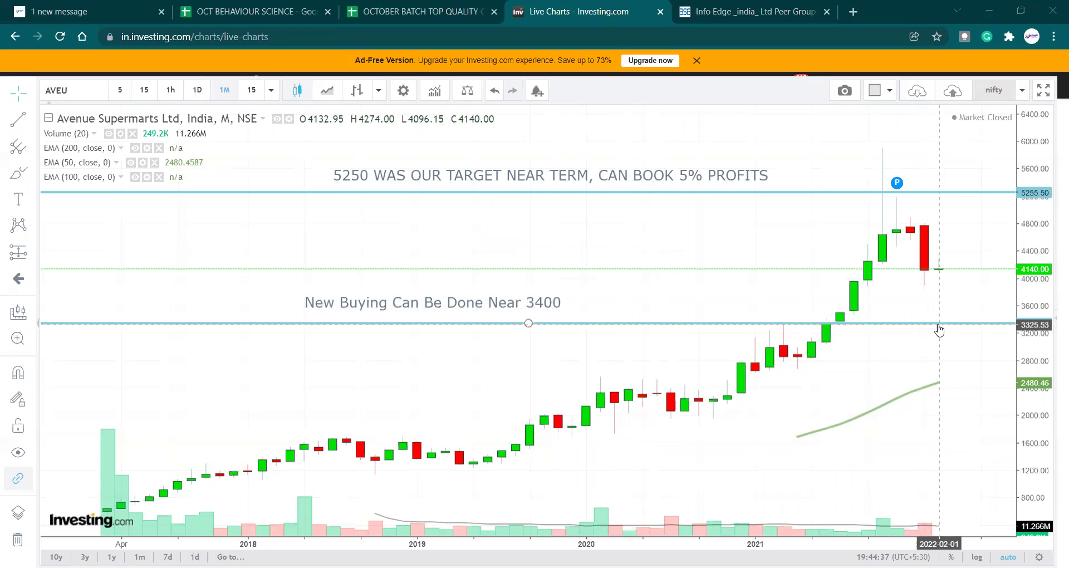
{"action": "left_click", "coordinate": [958, 328]}
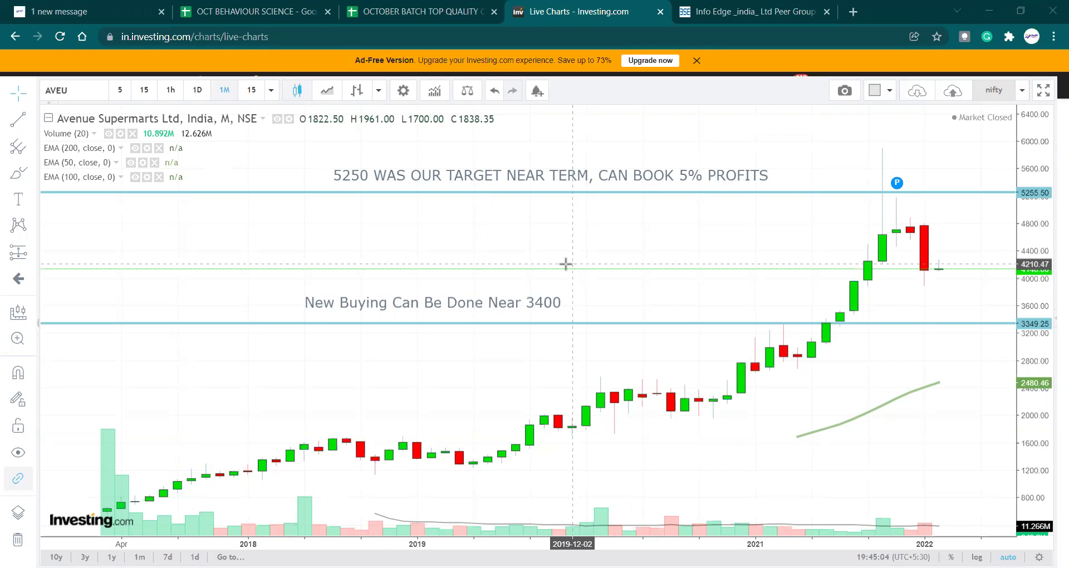
Step: Load the NSE chart of V Mart Retail Ltd and reset it to review the full price history since listing
{"action": "type", "text": "vmart"}
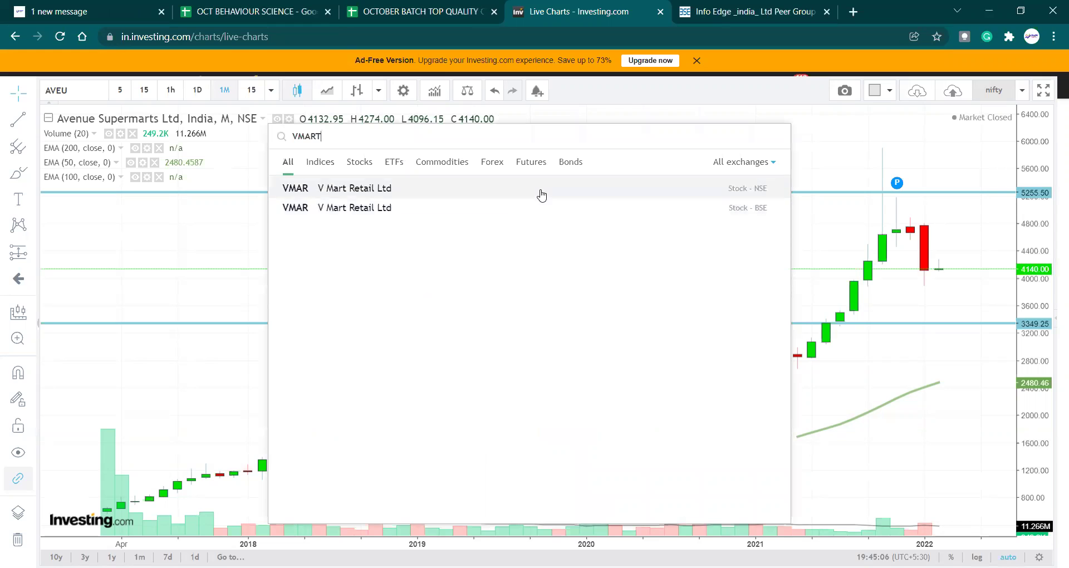
{"action": "left_click", "coordinate": [506, 191]}
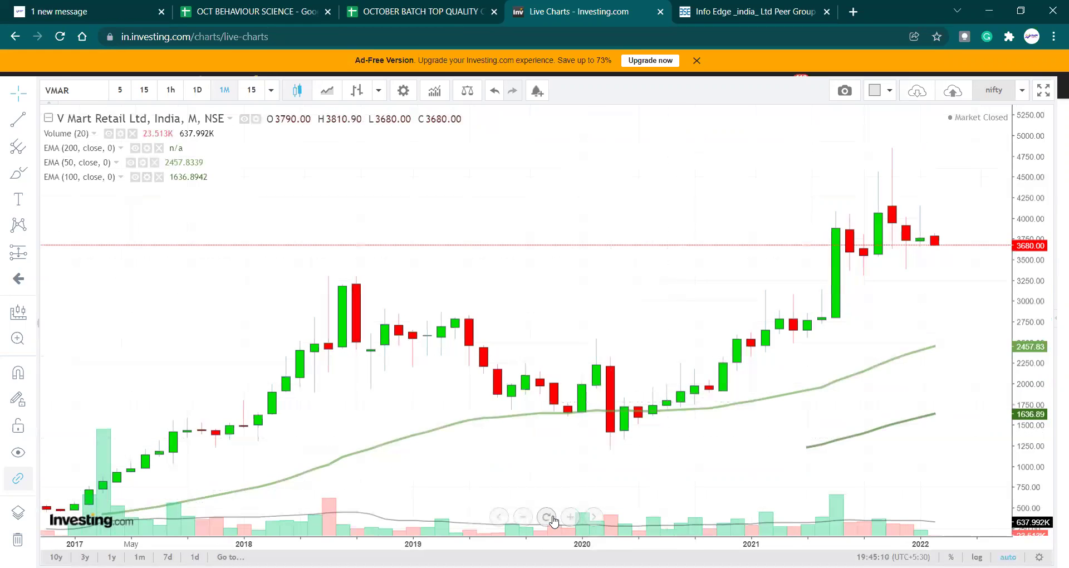
{"action": "left_click", "coordinate": [547, 517]}
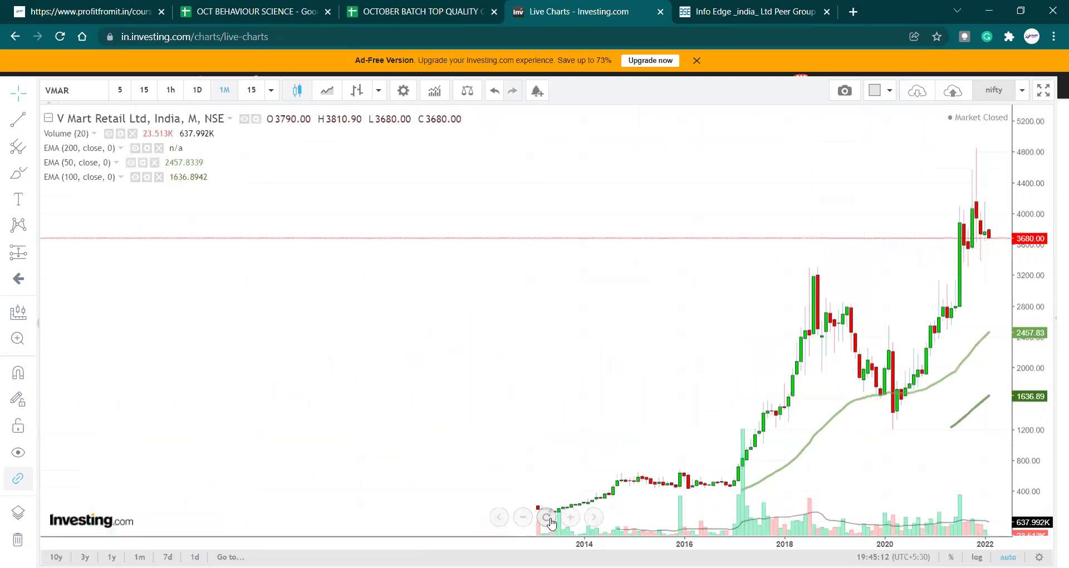
{"action": "left_click_drag", "start_coordinate": [718, 442], "coordinate": [586, 440]}
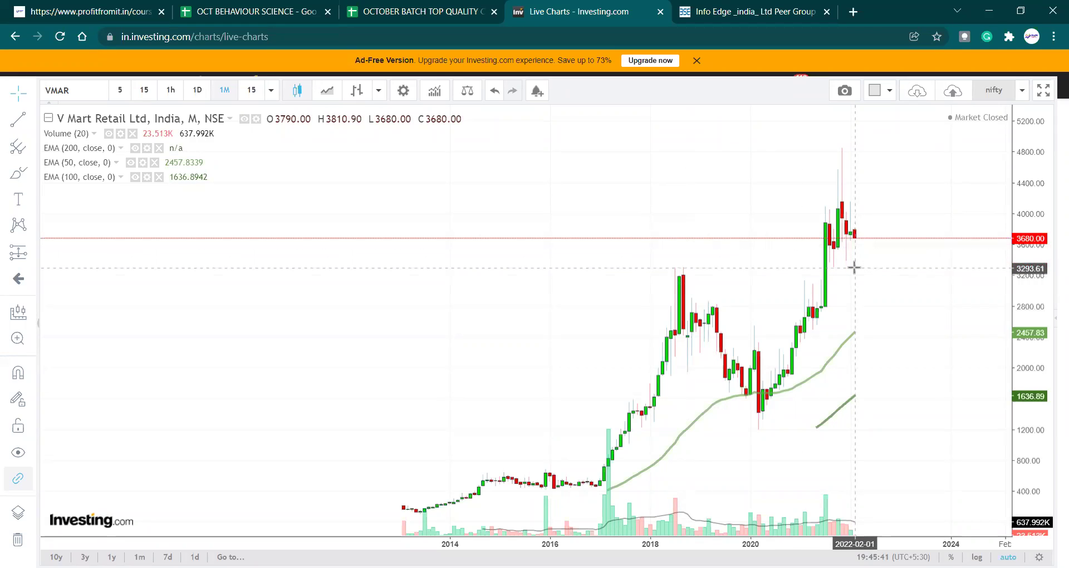
Step: Reload the NSE chart of Avenue Supermarts Ltd by searching for DMART, and reset the chart view
{"action": "type", "text": "DMART"}
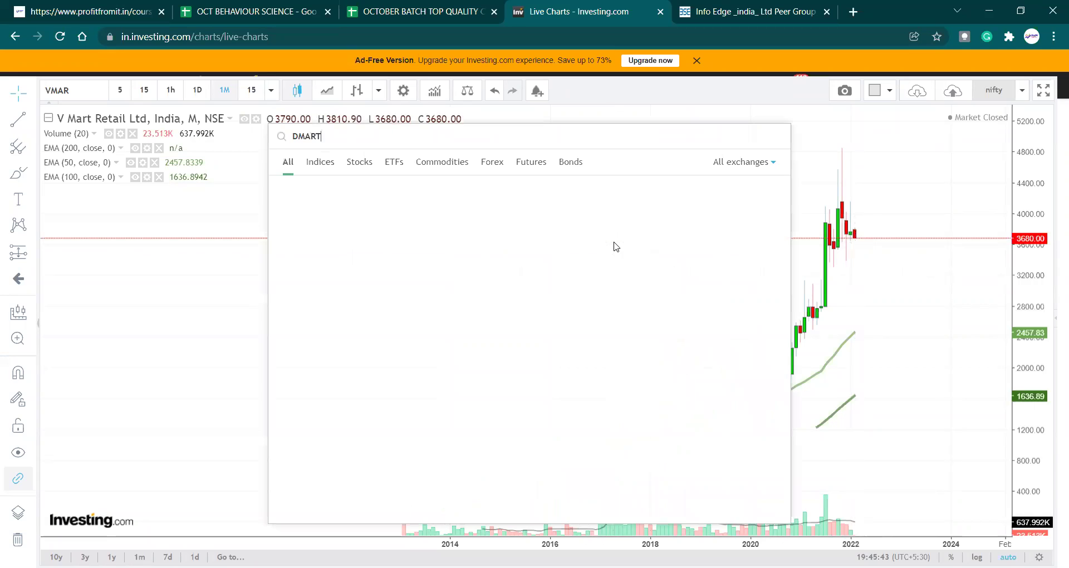
{"action": "left_click", "coordinate": [525, 187]}
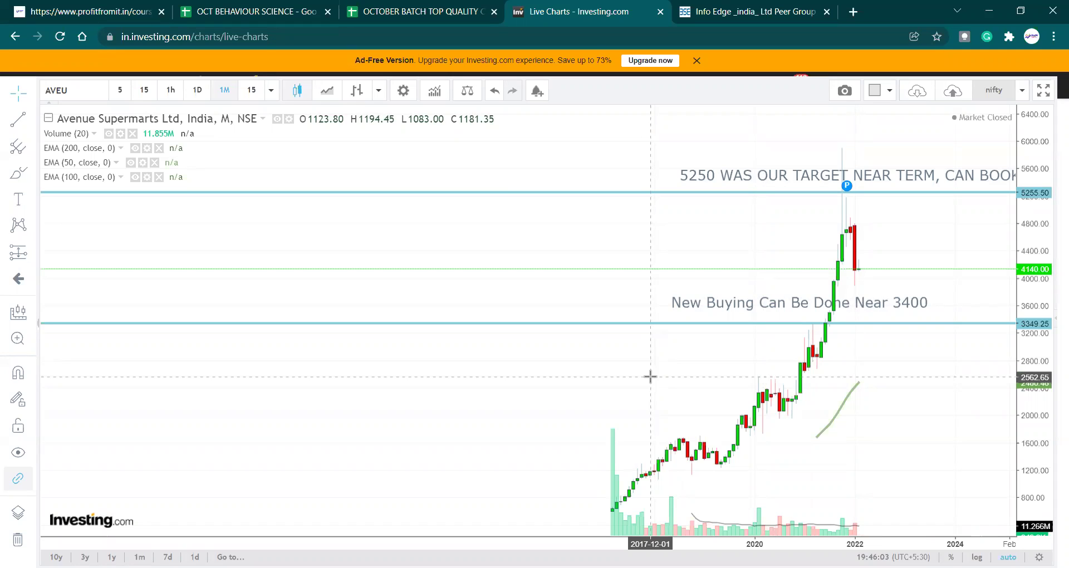
{"action": "mouse_move", "coordinate": [502, 520]}
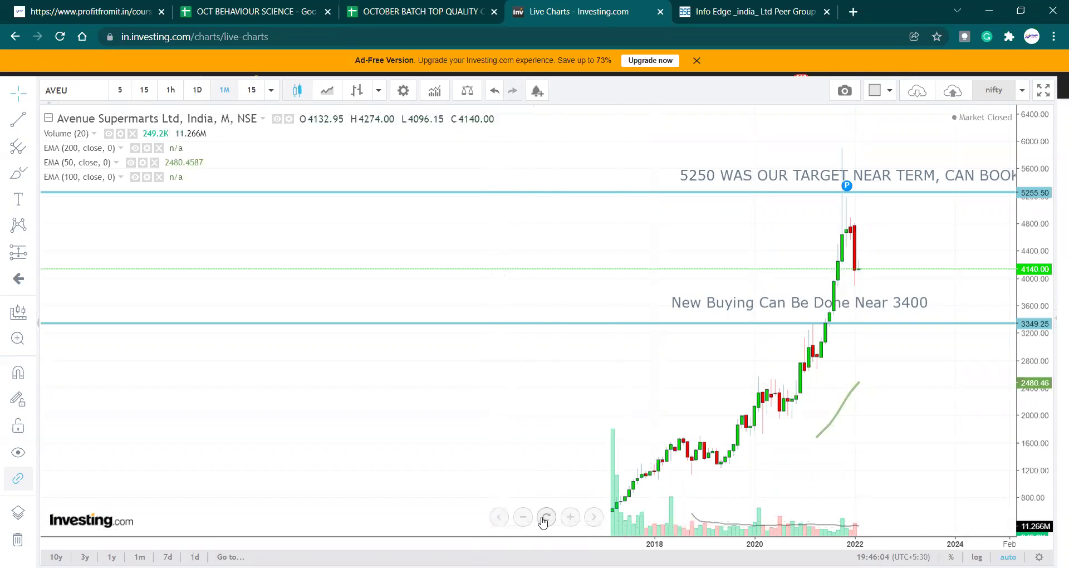
{"action": "left_click", "coordinate": [544, 518]}
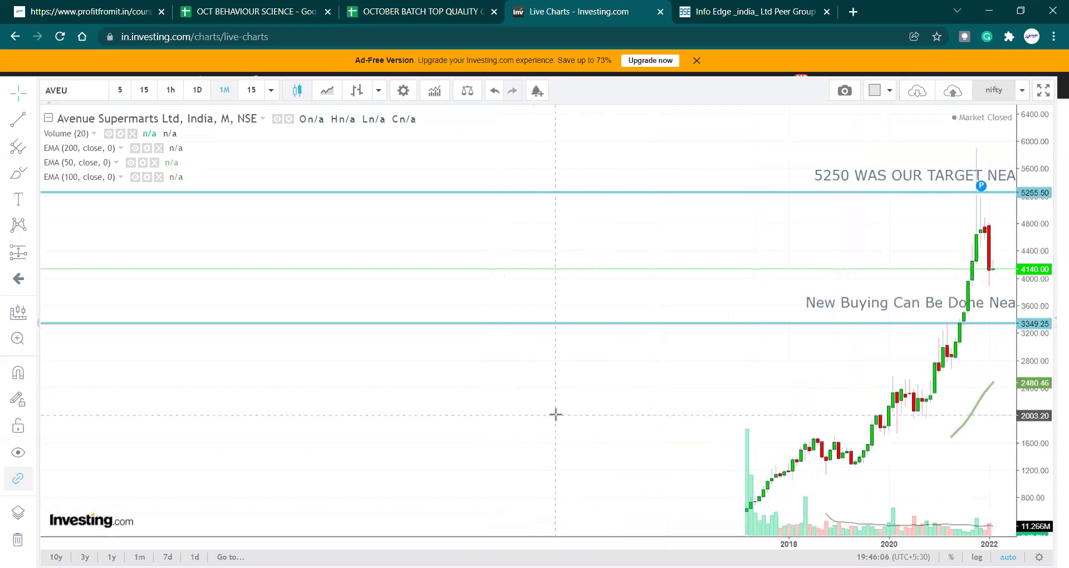
Step: Switch to the October Batch workshop course page and review the lessons listed under Chapter 10: Candles
{"action": "left_click", "coordinate": [100, 10]}
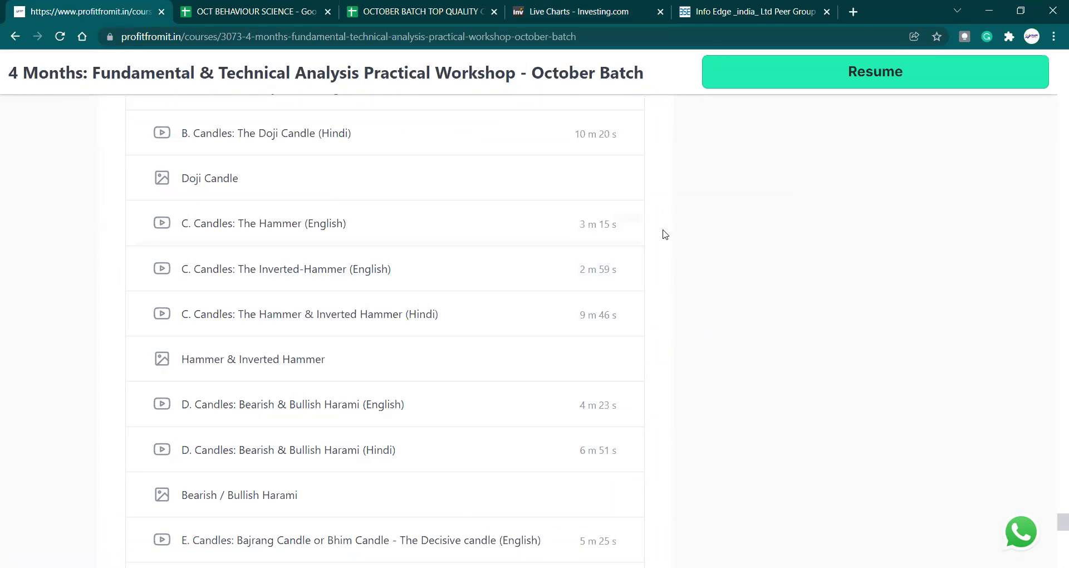
{"action": "scroll", "coordinate": [664, 234], "scroll_direction": "down", "scroll_amount": 2}
{"action": "scroll", "coordinate": [664, 234], "scroll_direction": "down", "scroll_amount": 4}
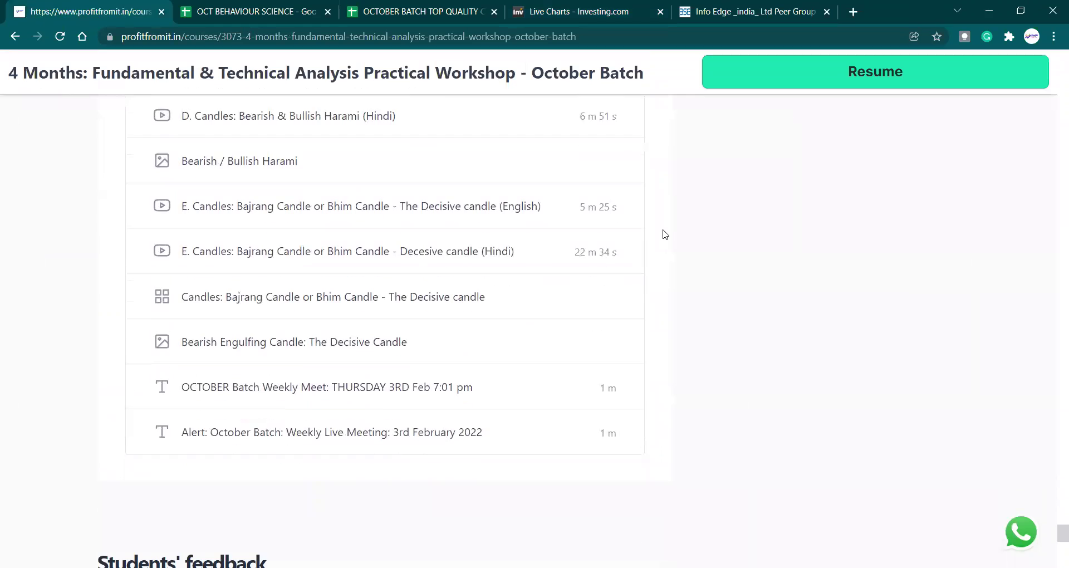
{"action": "scroll", "coordinate": [664, 234], "scroll_direction": "up", "scroll_amount": 4}
{"action": "scroll", "coordinate": [664, 233], "scroll_direction": "up", "scroll_amount": 4}
{"action": "scroll", "coordinate": [665, 234], "scroll_direction": "up", "scroll_amount": 3}
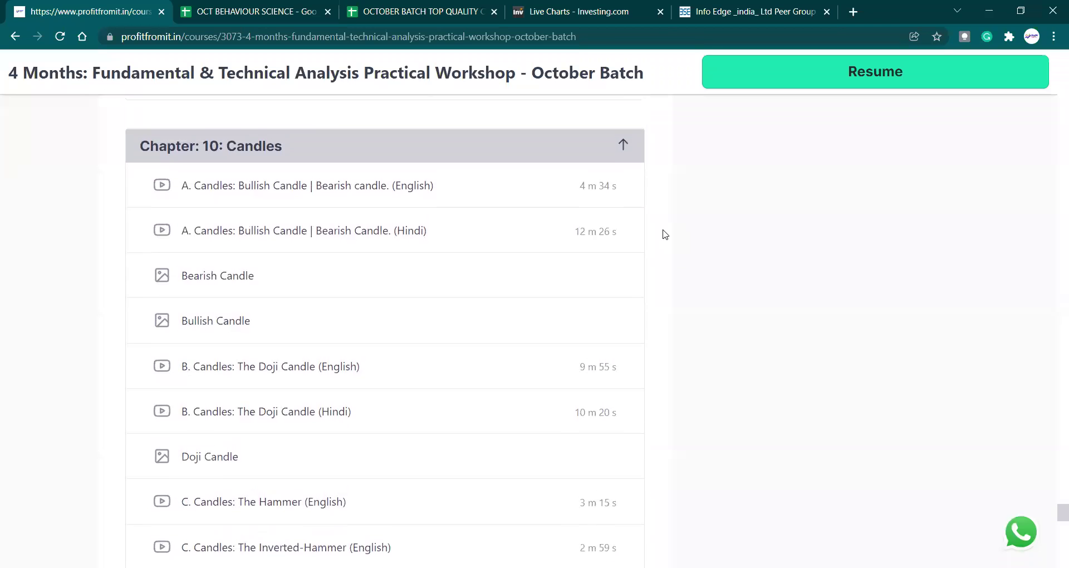
{"action": "scroll", "coordinate": [664, 234], "scroll_direction": "down", "scroll_amount": 1}
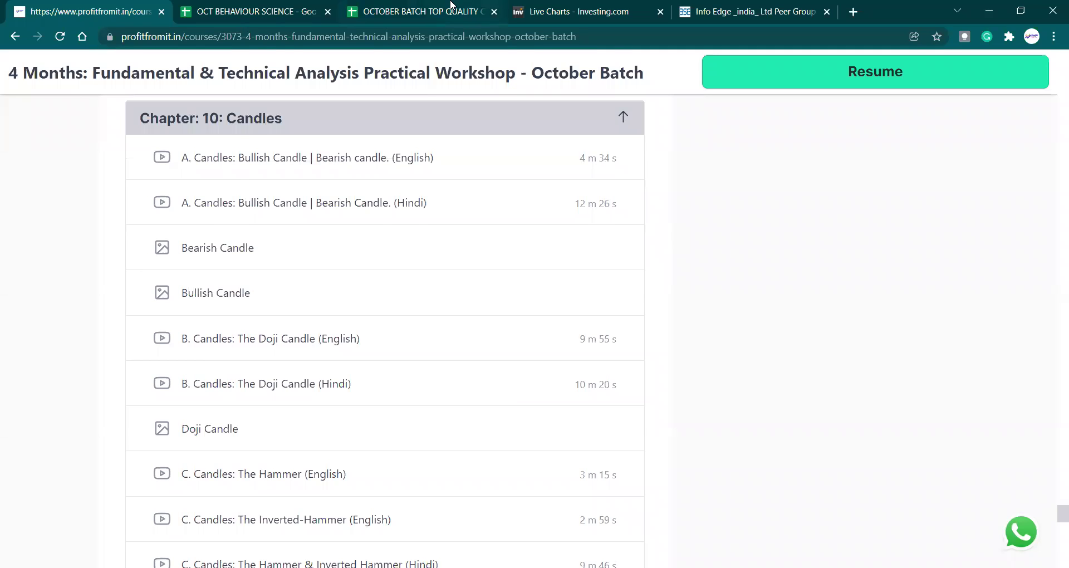
Step: Switch to the OCT BEHAVIOUR SCIENCE spreadsheet, find "jsw" in the TQCOMPANIES sheet and follow the JSWSTEEL link to its sheet
{"action": "left_click", "coordinate": [423, 12]}
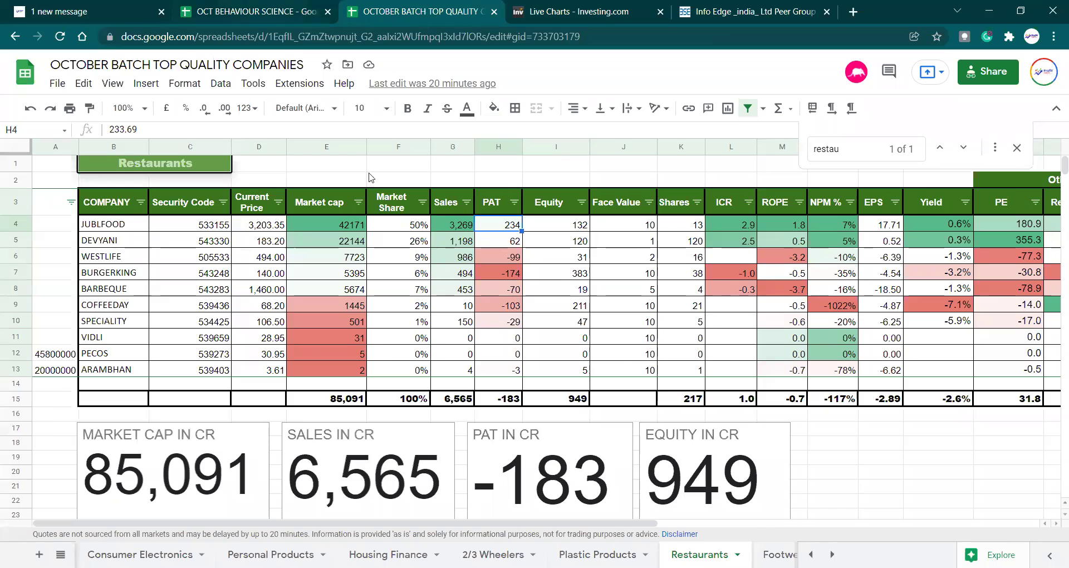
{"action": "key", "text": "ctrl+shift+Tab"}
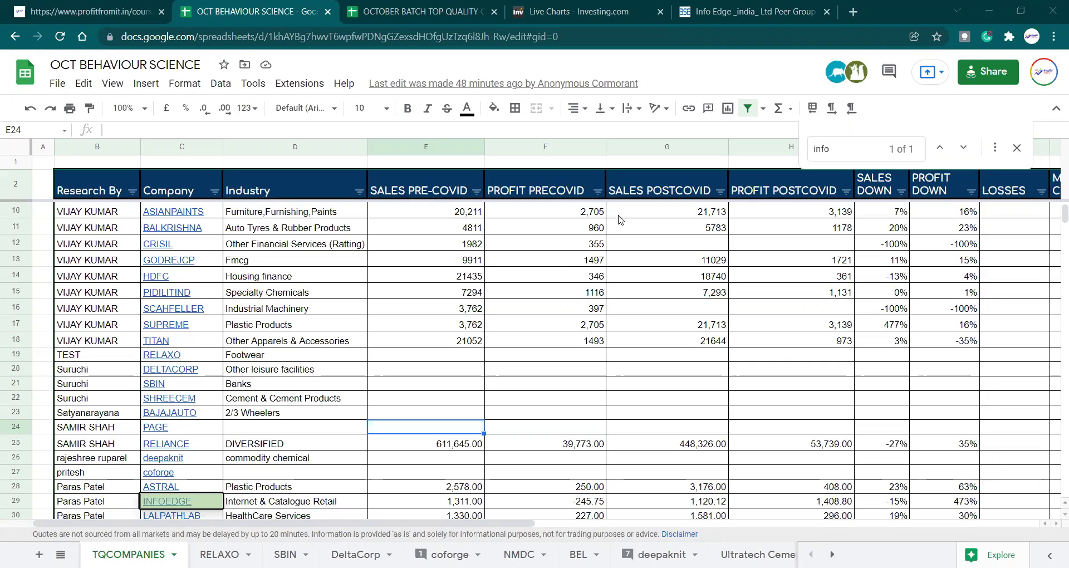
{"action": "left_click", "coordinate": [414, 262]}
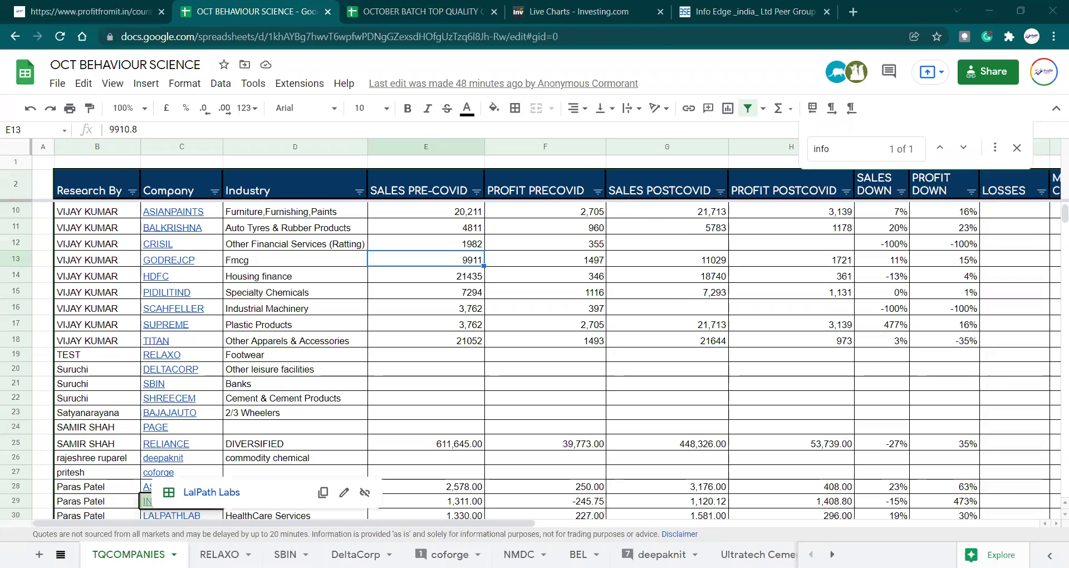
{"action": "left_click", "coordinate": [517, 353]}
{"action": "key", "text": "ctrl+f"}
{"action": "type", "text": "jsw"}
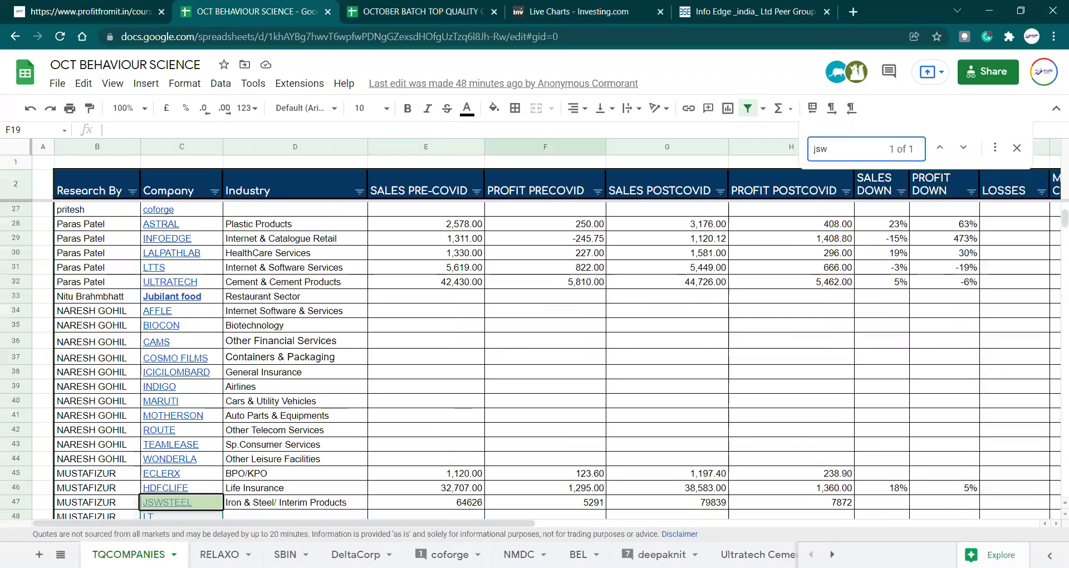
{"action": "mouse_move", "coordinate": [165, 504]}
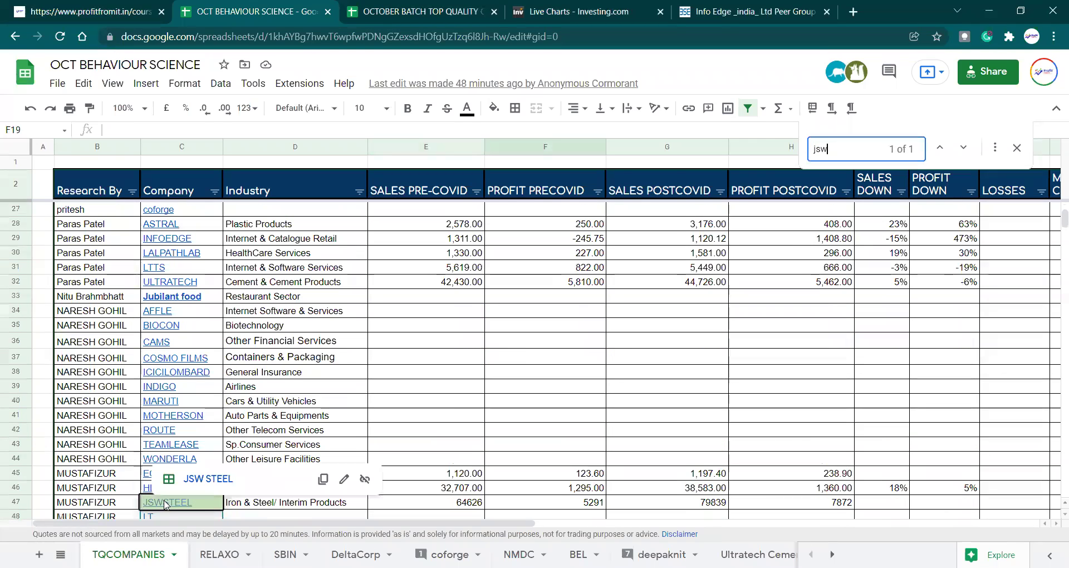
{"action": "left_click", "coordinate": [214, 480]}
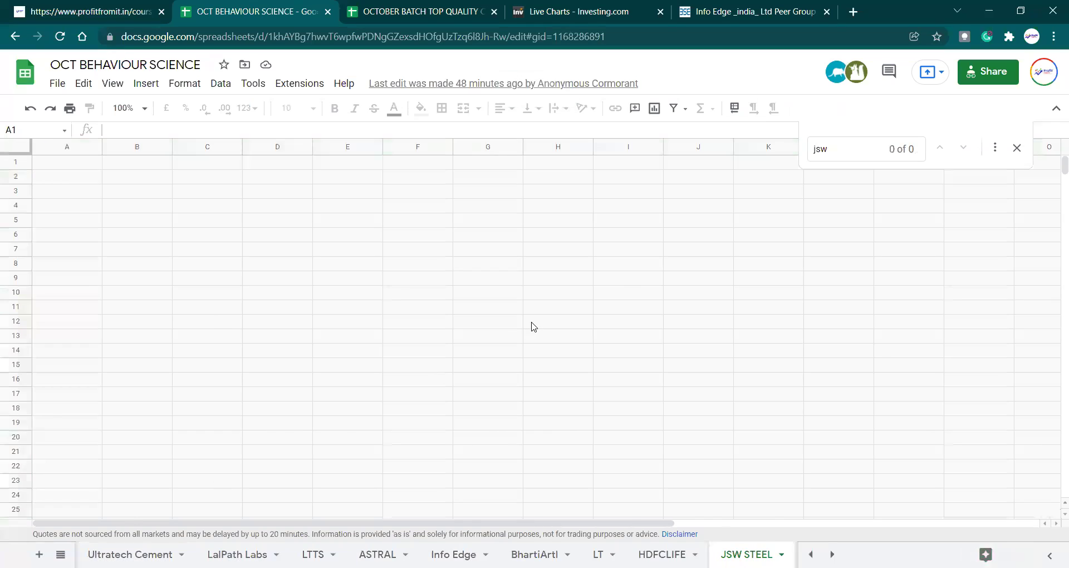
Step: Examine the Current Trend table in the JSW STEEL sheet, covering the 9M sales and profit growth and the Estmt-2022 column
{"action": "left_click", "coordinate": [665, 279]}
{"action": "key", "text": "Down"}
{"action": "key", "text": "Down"}
{"action": "key", "text": "Down"}
{"action": "key", "text": "Down"}
{"action": "key", "text": "Down"}
{"action": "key", "text": "Down"}
{"action": "key", "text": "Down"}
{"action": "key", "text": "Down"}
{"action": "key", "text": "Down"}
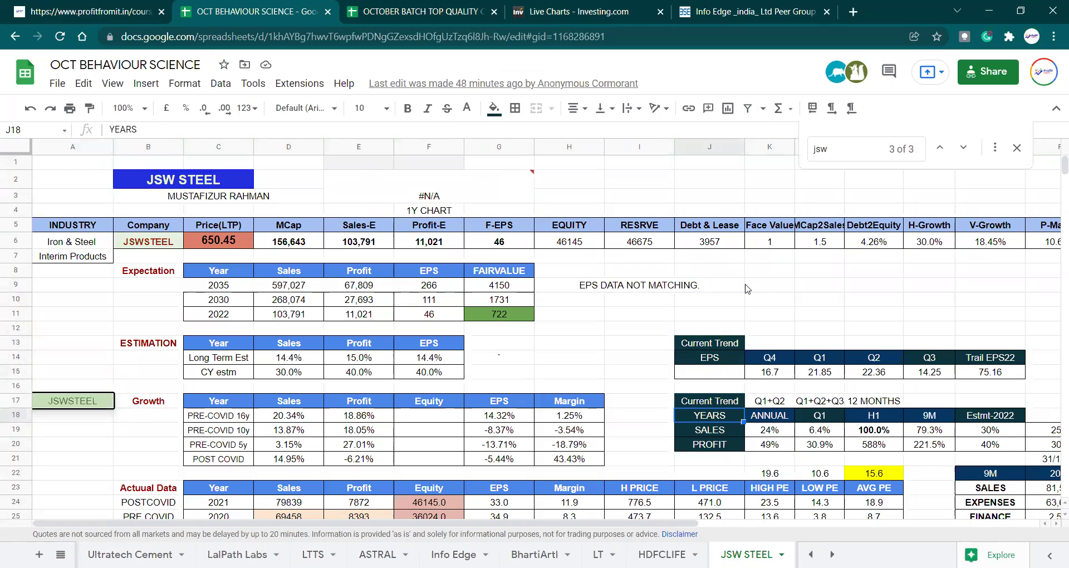
{"action": "key", "text": "Right"}
{"action": "key", "text": "Right"}
{"action": "key", "text": "Right"}
{"action": "key", "text": "Right"}
{"action": "key", "text": "Down"}
{"action": "key", "text": "Down"}
{"action": "key", "text": "Down"}
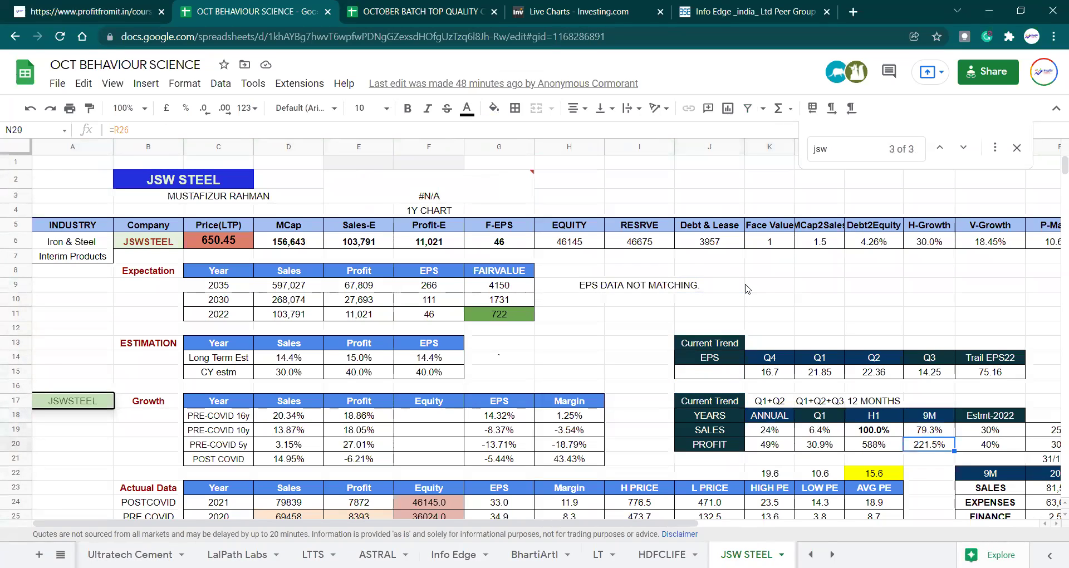
{"action": "key", "text": "Right"}
{"action": "key", "text": "Left"}
{"action": "key", "text": "Up"}
{"action": "key", "text": "Up"}
{"action": "key", "text": "Up"}
{"action": "key", "text": "Up"}
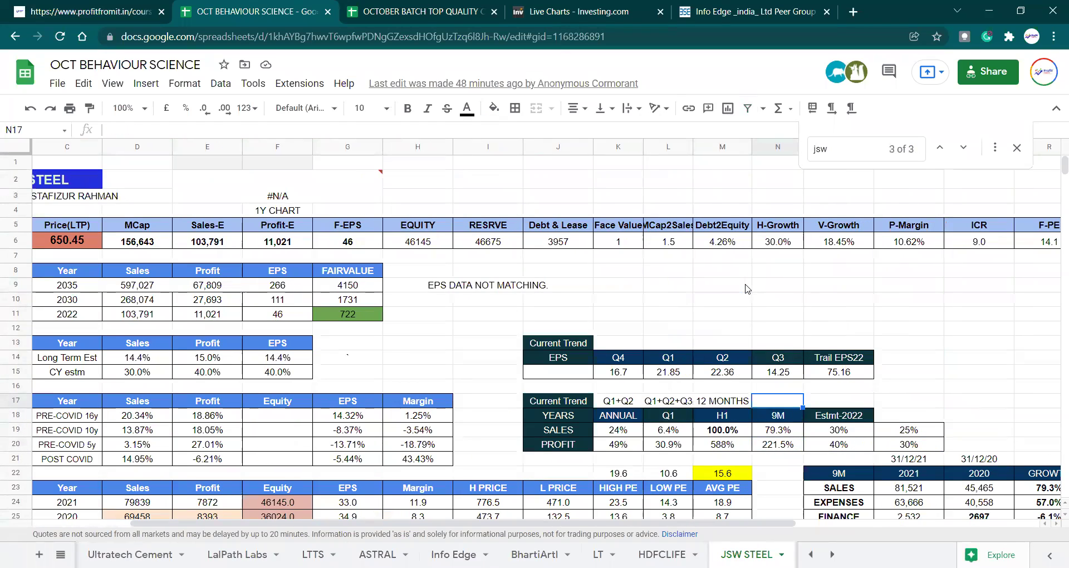
Step: Review the 9M column of the Current Trend table and the reference behind its sales growth
{"action": "key", "text": "Down"}
{"action": "key", "text": "Down"}
{"action": "key", "text": "Down"}
{"action": "key", "text": "Down"}
{"action": "key", "text": "Down"}
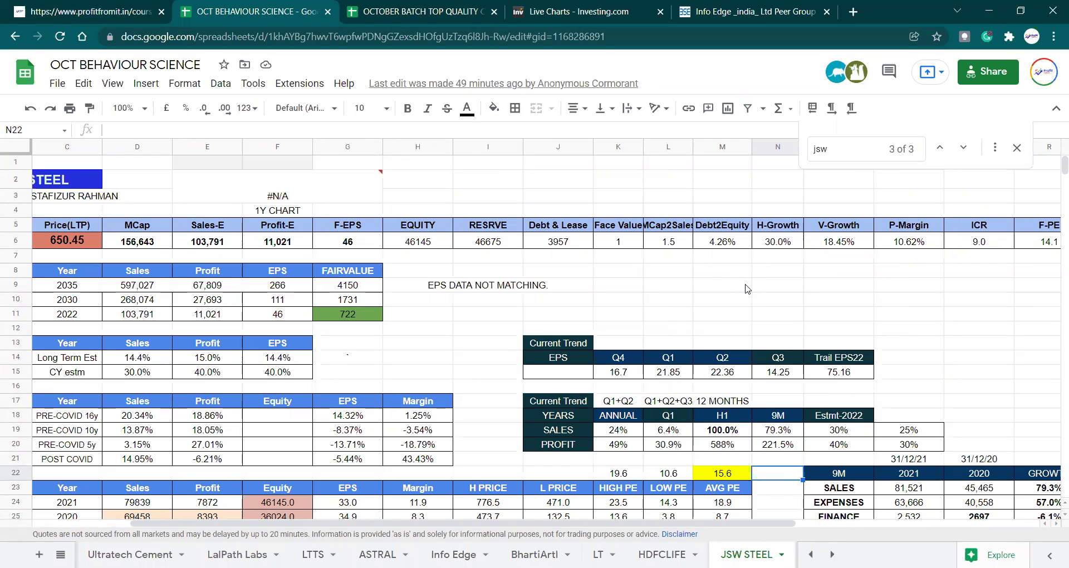
{"action": "key", "text": "Up"}
{"action": "key", "text": "Up"}
{"action": "key", "text": "Up"}
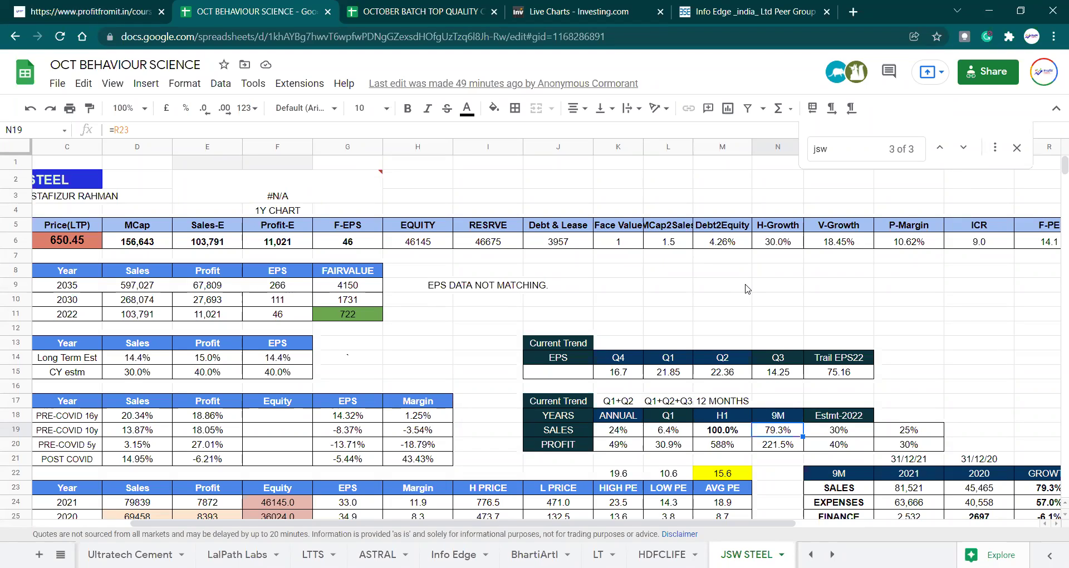
Step: Examine the 9M results table comparing 2021 with 2020, ending at its sales growth formula
{"action": "key", "text": "Down"}
{"action": "key", "text": "Down"}
{"action": "key", "text": "Down"}
{"action": "key", "text": "Down"}
{"action": "key", "text": "Down"}
{"action": "key", "text": "Down"}
{"action": "key", "text": "Down"}
{"action": "key", "text": "Down"}
{"action": "key", "text": "Down"}
{"action": "key", "text": "Down"}
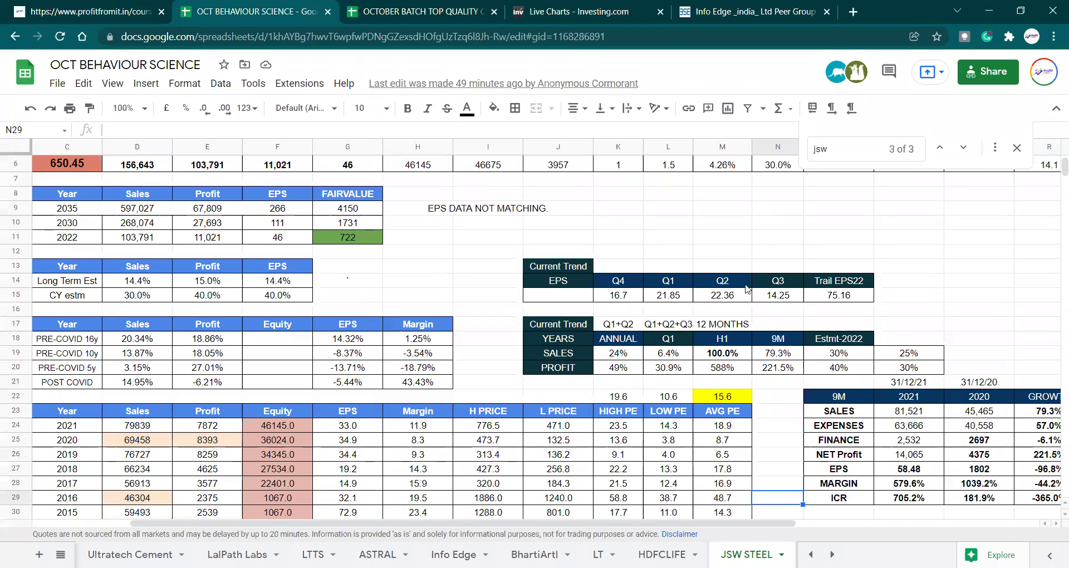
{"action": "key", "text": "Down"}
{"action": "key", "text": "Down"}
{"action": "key", "text": "Right"}
{"action": "key", "text": "Right"}
{"action": "key", "text": "Right"}
{"action": "key", "text": "Right"}
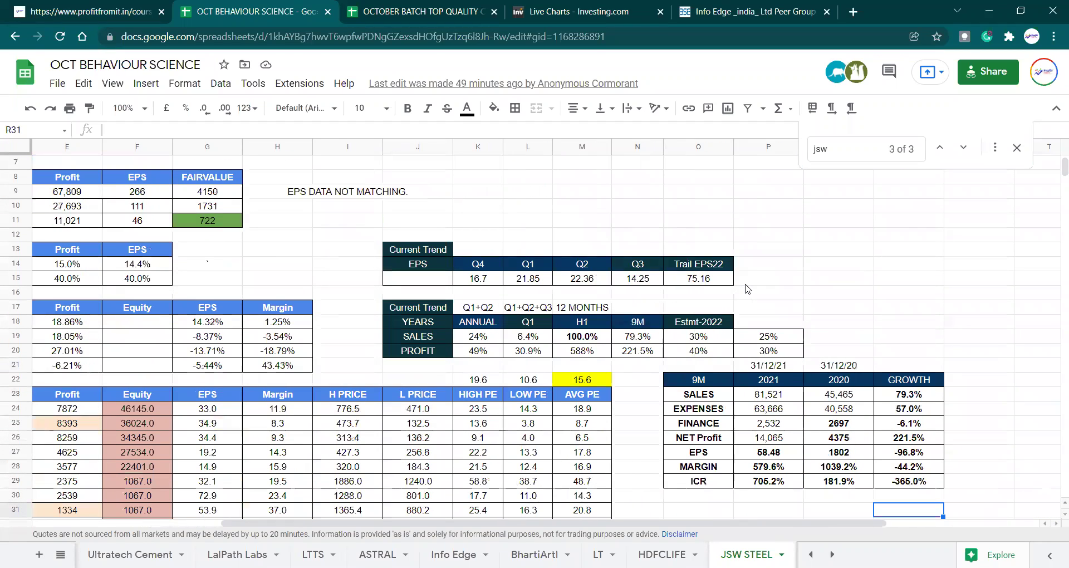
{"action": "key", "text": "Up"}
{"action": "key", "text": "Up"}
{"action": "key", "text": "Up"}
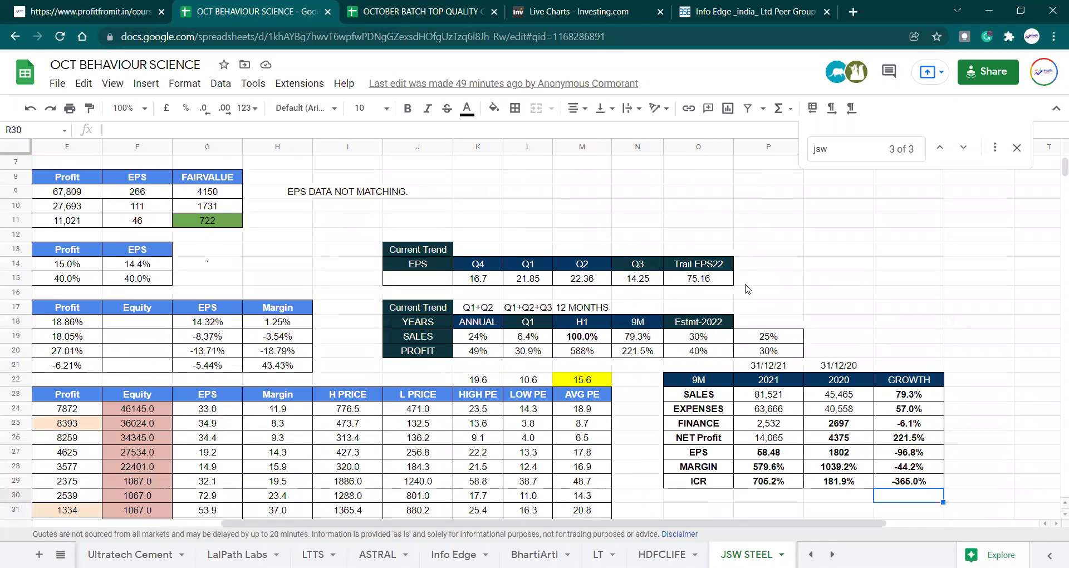
{"action": "key", "text": "Up"}
{"action": "key", "text": "Up"}
{"action": "key", "text": "Up"}
{"action": "key", "text": "Up"}
{"action": "key", "text": "Up"}
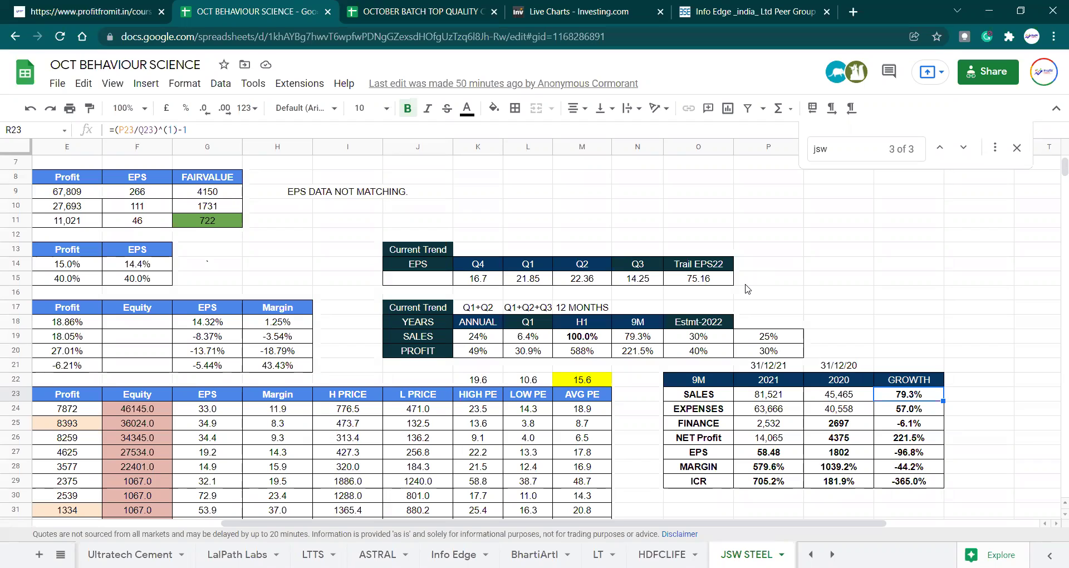
Step: Compare the Q1, H1 and 9M sales growth figures in the Current Trend table
{"action": "key", "text": "Left"}
{"action": "key", "text": "Left"}
{"action": "key", "text": "Left"}
{"action": "key", "text": "Left"}
{"action": "key", "text": "Left"}
{"action": "key", "text": "Left"}
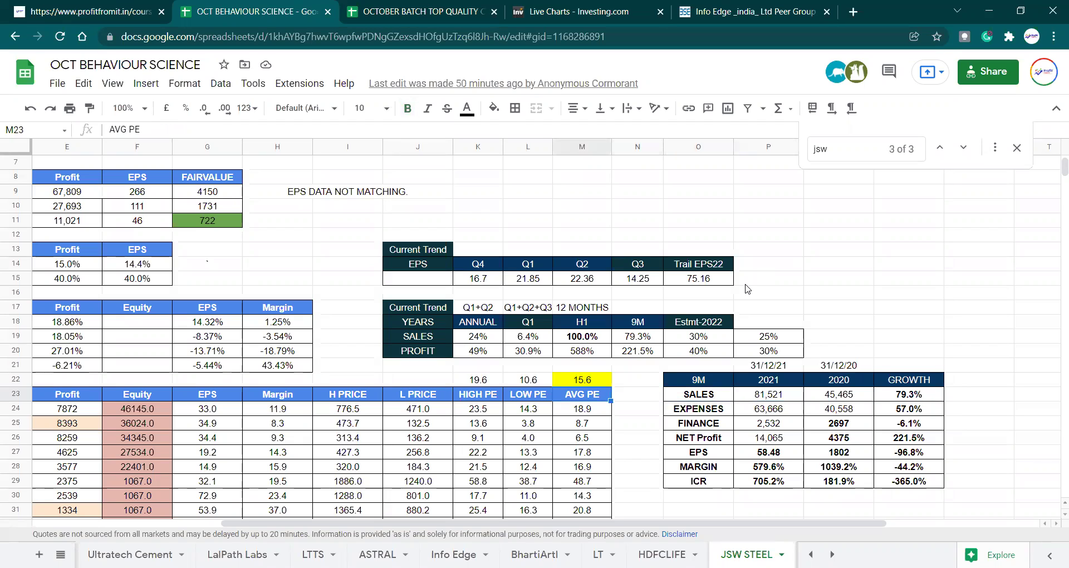
{"action": "key", "text": "Up"}
{"action": "key", "text": "Up"}
{"action": "key", "text": "Up"}
{"action": "key", "text": "Up"}
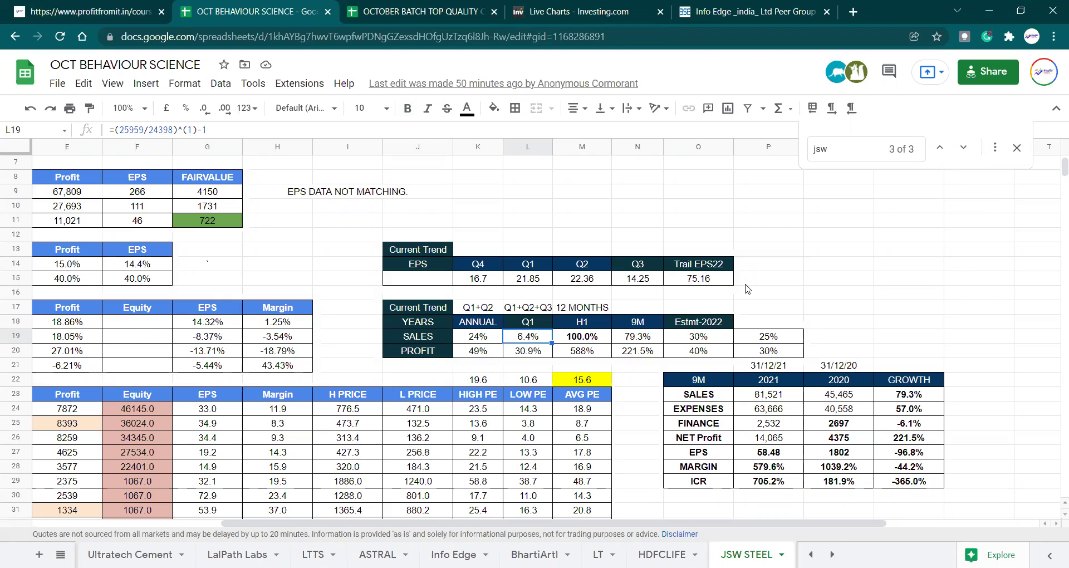
{"action": "key", "text": "Right"}
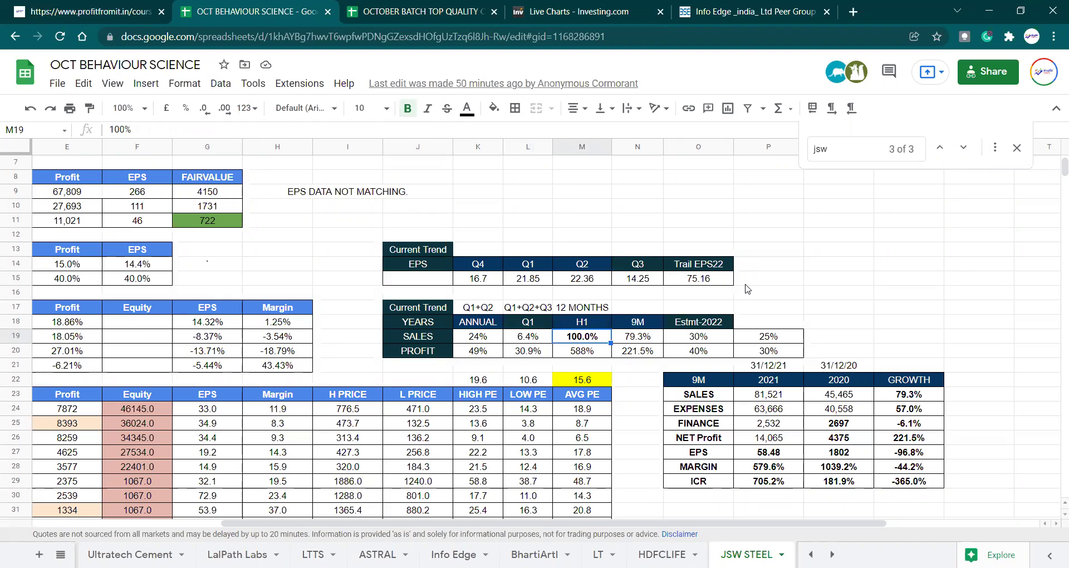
{"action": "key", "text": "Right"}
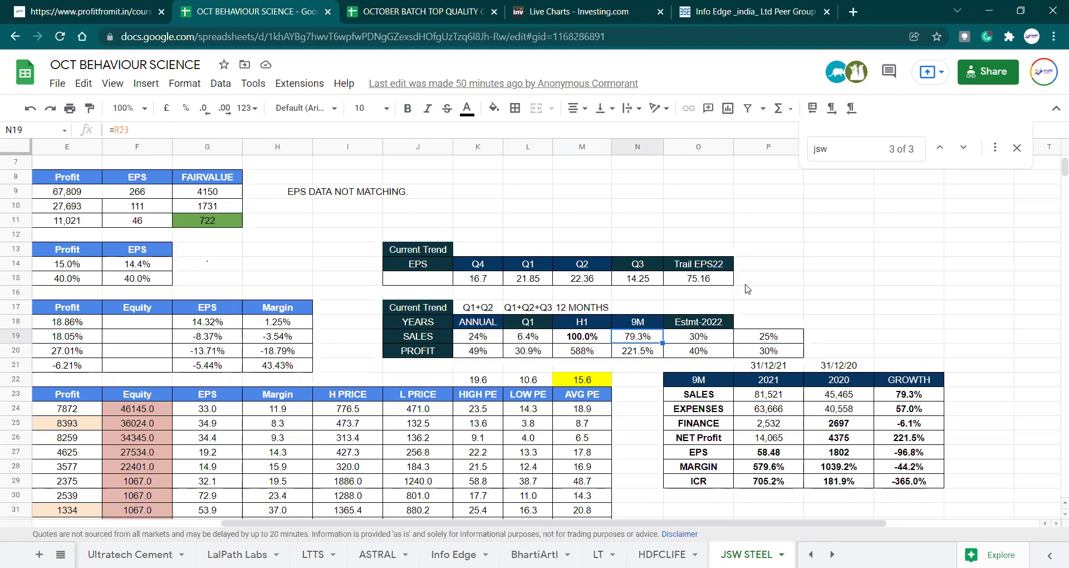
Step: Go through the GROWTH column of the 9M table from sales to ICR, and return to the expenses growth
{"action": "key", "text": "Down"}
{"action": "key", "text": "Down"}
{"action": "key", "text": "Down"}
{"action": "key", "text": "Down"}
{"action": "key", "text": "Right"}
{"action": "key", "text": "Right"}
{"action": "key", "text": "Right"}
{"action": "key", "text": "Right"}
{"action": "key", "text": "Left"}
{"action": "key", "text": "Right"}
{"action": "key", "text": "Down"}
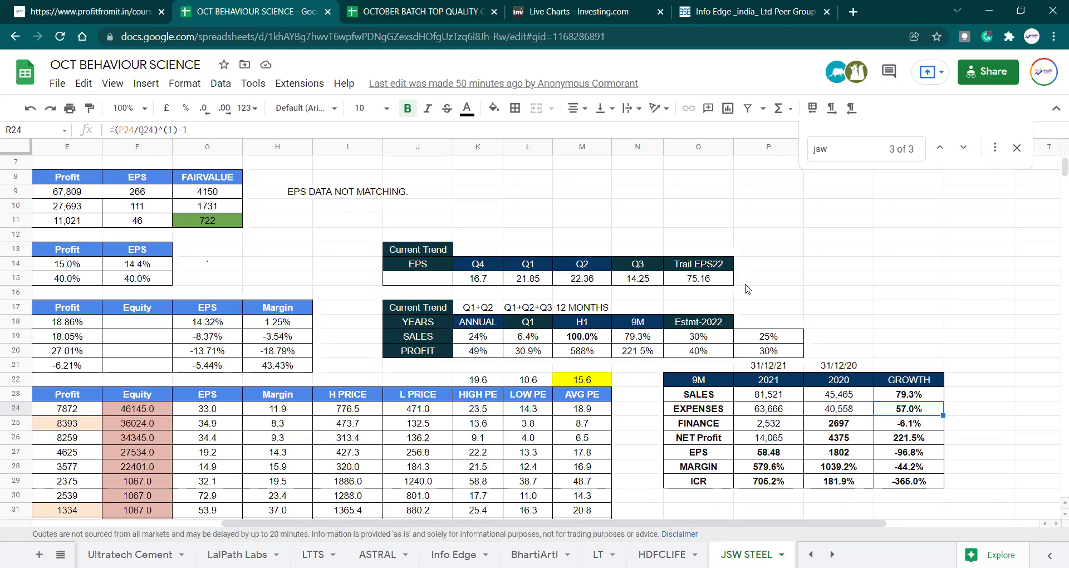
{"action": "key", "text": "Down"}
{"action": "key", "text": "Down"}
{"action": "key", "text": "Down"}
{"action": "key", "text": "Down"}
{"action": "key", "text": "Down"}
{"action": "key", "text": "Down"}
{"action": "key", "text": "Down"}
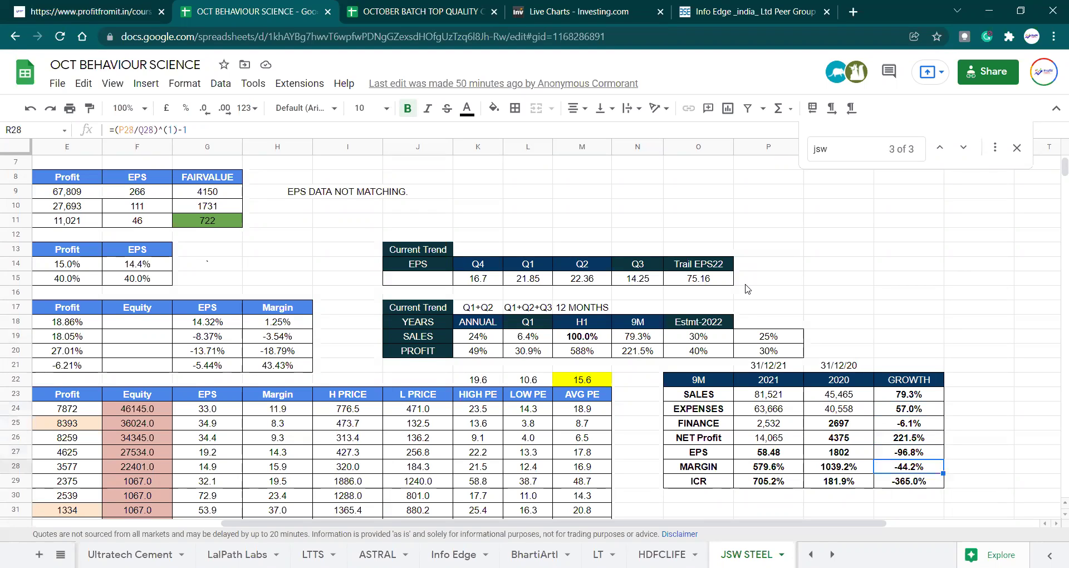
{"action": "scroll", "coordinate": [747, 289], "scroll_direction": "down", "scroll_amount": 1}
{"action": "key", "text": "Up"}
{"action": "key", "text": "Up"}
{"action": "key", "text": "Up"}
{"action": "key", "text": "Up"}
{"action": "key", "text": "Up"}
{"action": "key", "text": "Up"}
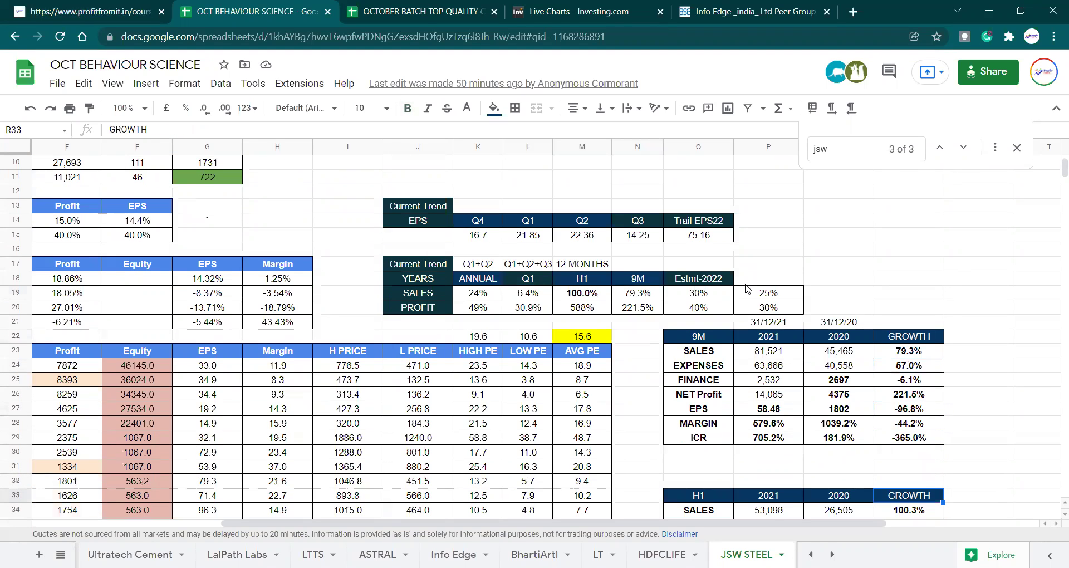
{"action": "key", "text": "Up"}
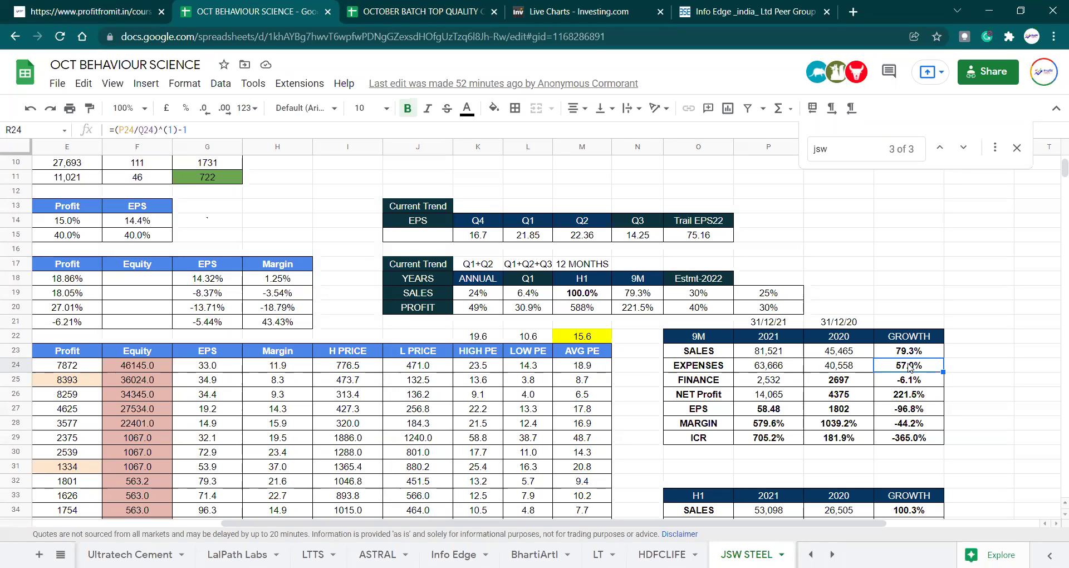
Step: Compare the 9M growth figures with the H1 2021 and 2020 results table below them
{"action": "key", "text": "Down"}
{"action": "key", "text": "Down"}
{"action": "key", "text": "Down"}
{"action": "key", "text": "Down"}
{"action": "key", "text": "Down"}
{"action": "key", "text": "Down"}
{"action": "key", "text": "Down"}
{"action": "key", "text": "Down"}
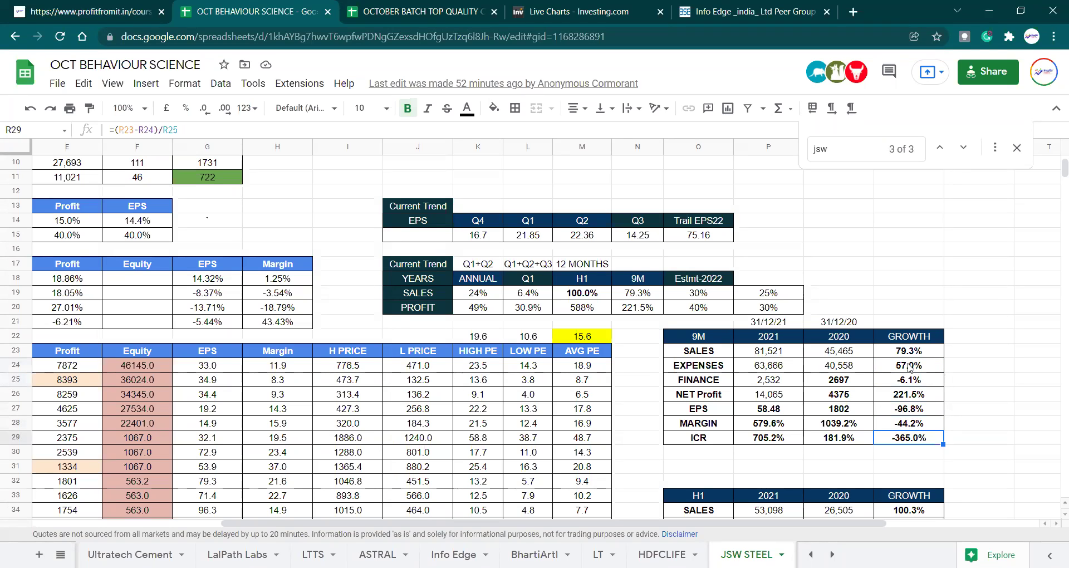
{"action": "key", "text": "Down"}
{"action": "key", "text": "Down"}
{"action": "key", "text": "Down"}
{"action": "key", "text": "Down"}
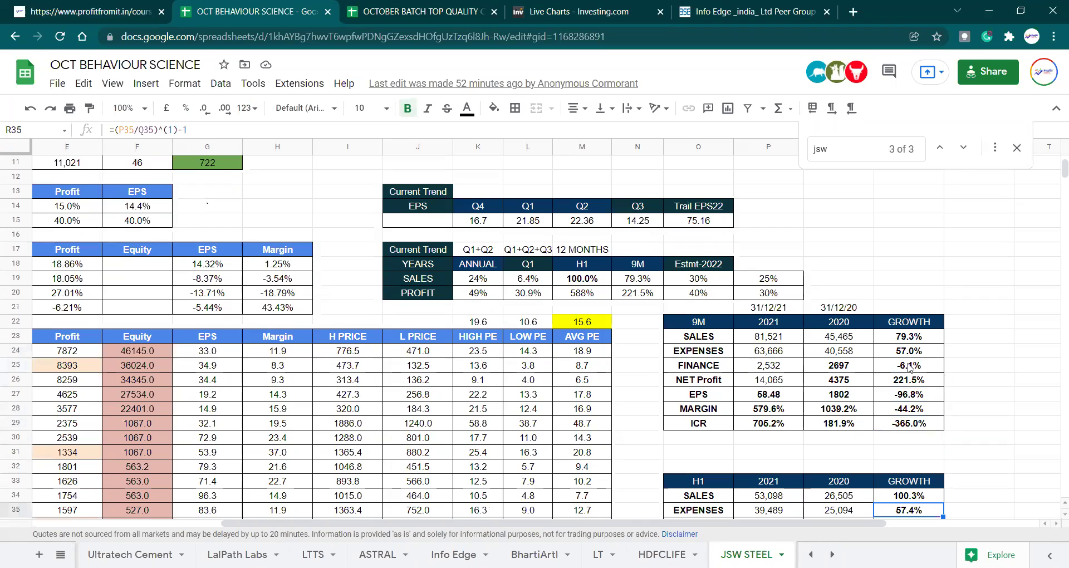
{"action": "scroll", "coordinate": [908, 368], "scroll_direction": "down", "scroll_amount": 2}
{"action": "key", "text": "Up"}
{"action": "key", "text": "Up"}
{"action": "key", "text": "Up"}
{"action": "key", "text": "Up"}
{"action": "key", "text": "Up"}
{"action": "key", "text": "Up"}
{"action": "key", "text": "Up"}
{"action": "key", "text": "Up"}
{"action": "key", "text": "Up"}
{"action": "key", "text": "Up"}
{"action": "key", "text": "Up"}
{"action": "key", "text": "Up"}
{"action": "key", "text": "Up"}
{"action": "key", "text": "Up"}
{"action": "key", "text": "Up"}
{"action": "key", "text": "Up"}
{"action": "key", "text": "Up"}
{"action": "key", "text": "Up"}
{"action": "key", "text": "Up"}
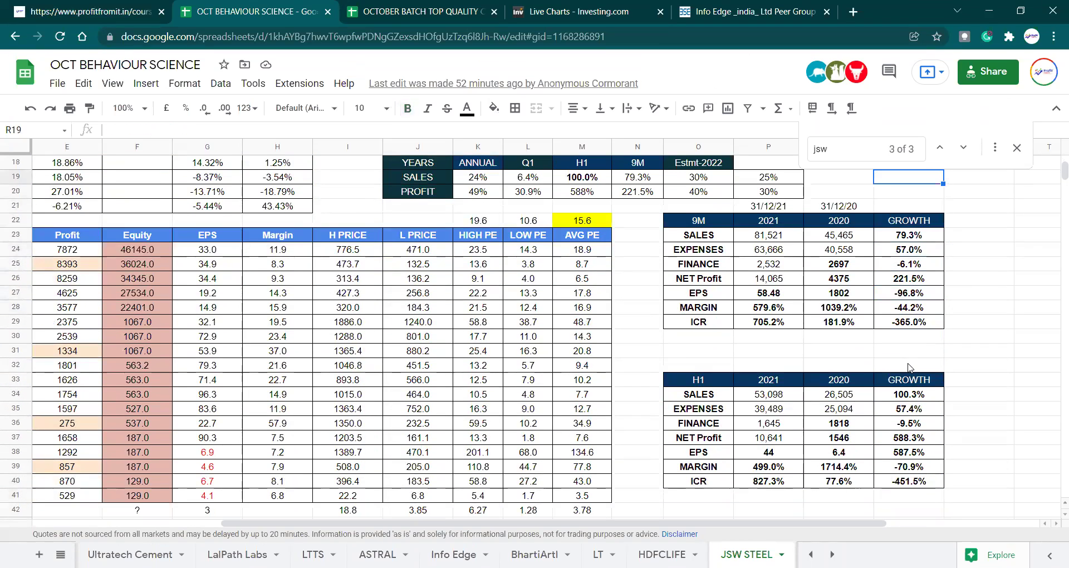
{"action": "key", "text": "Up"}
{"action": "key", "text": "Up"}
{"action": "key", "text": "Up"}
{"action": "key", "text": "Up"}
Step: Examine the 9M growth in sales, expenses, net profit and EPS one row at a time
{"action": "key", "text": "Down"}
{"action": "key", "text": "Down"}
{"action": "key", "text": "Down"}
{"action": "key", "text": "Down"}
{"action": "key", "text": "Down"}
{"action": "key", "text": "Down"}
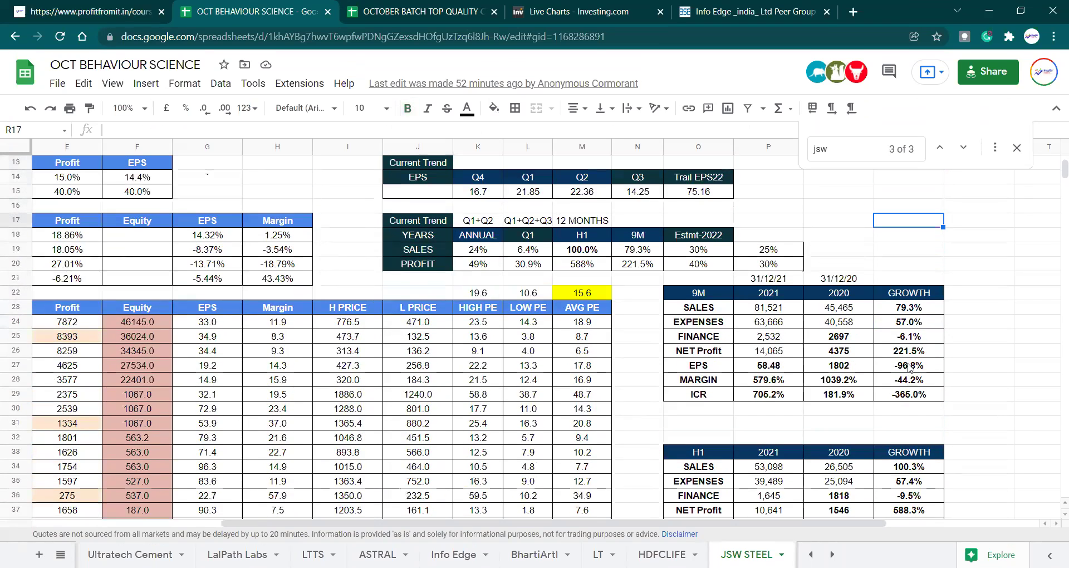
{"action": "key", "text": "Down"}
{"action": "key", "text": "Down"}
{"action": "key", "text": "Down"}
{"action": "key", "text": "Down"}
{"action": "key", "text": "Down"}
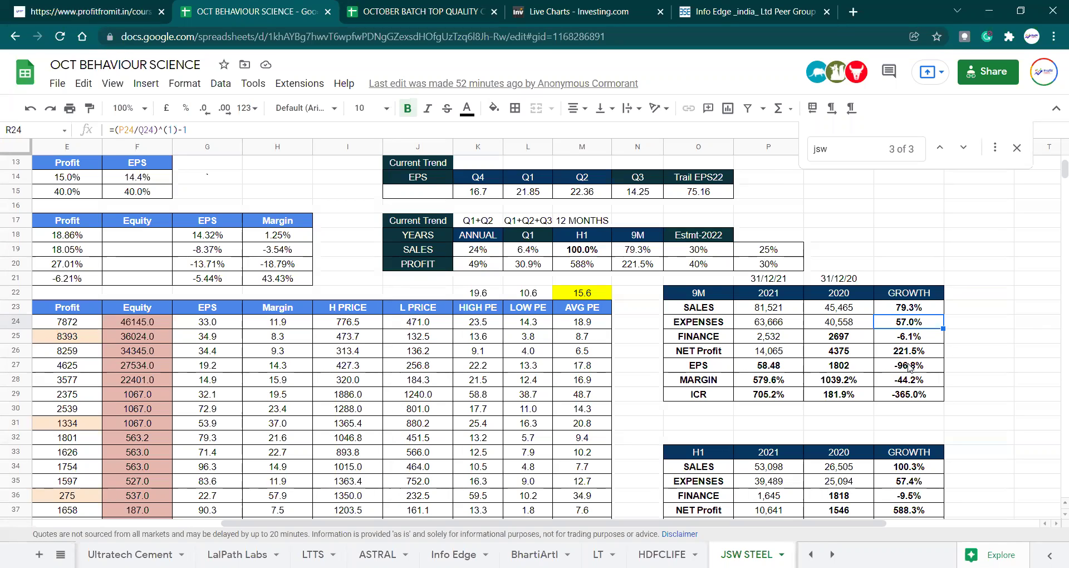
{"action": "key", "text": "Up"}
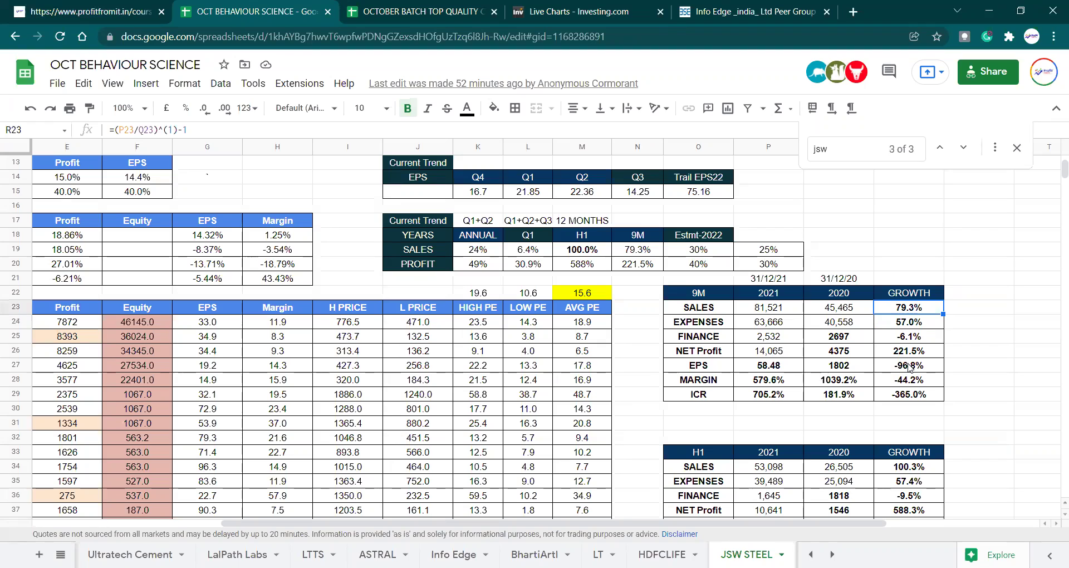
{"action": "key", "text": "Down"}
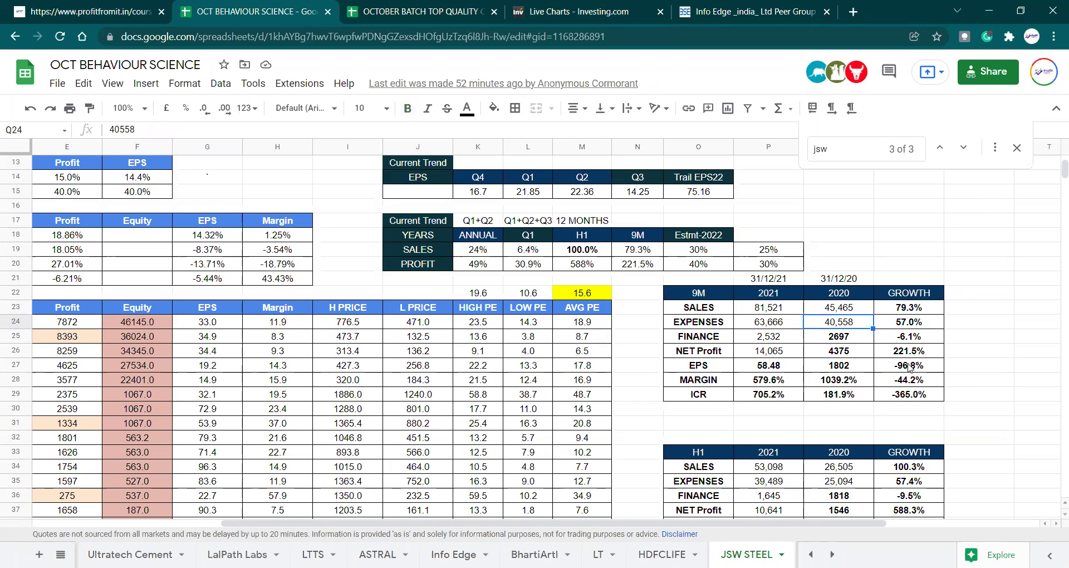
{"action": "key", "text": "Down"}
{"action": "key", "text": "Down"}
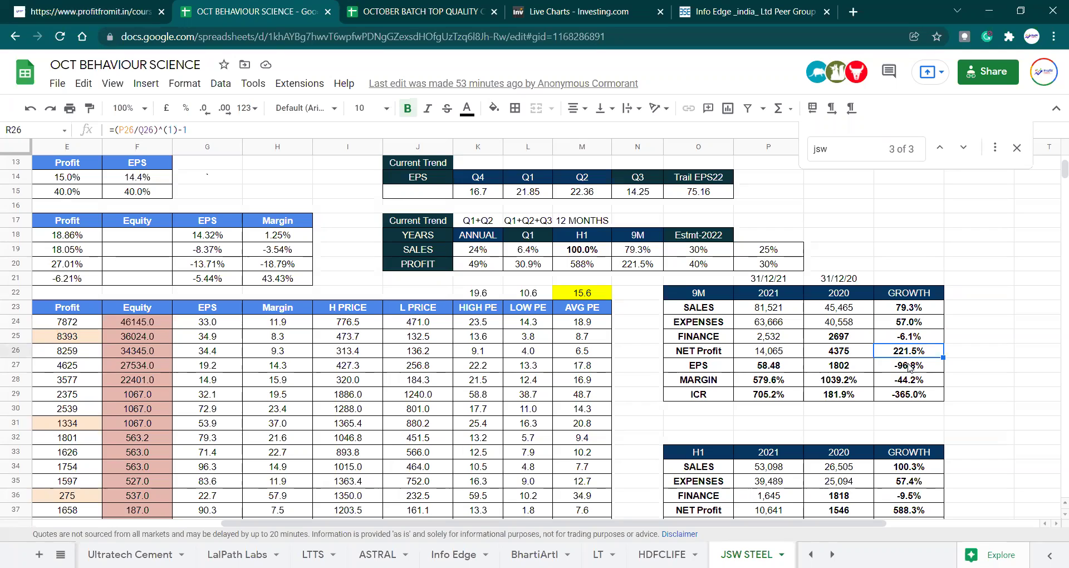
{"action": "left_click", "coordinate": [909, 367]}
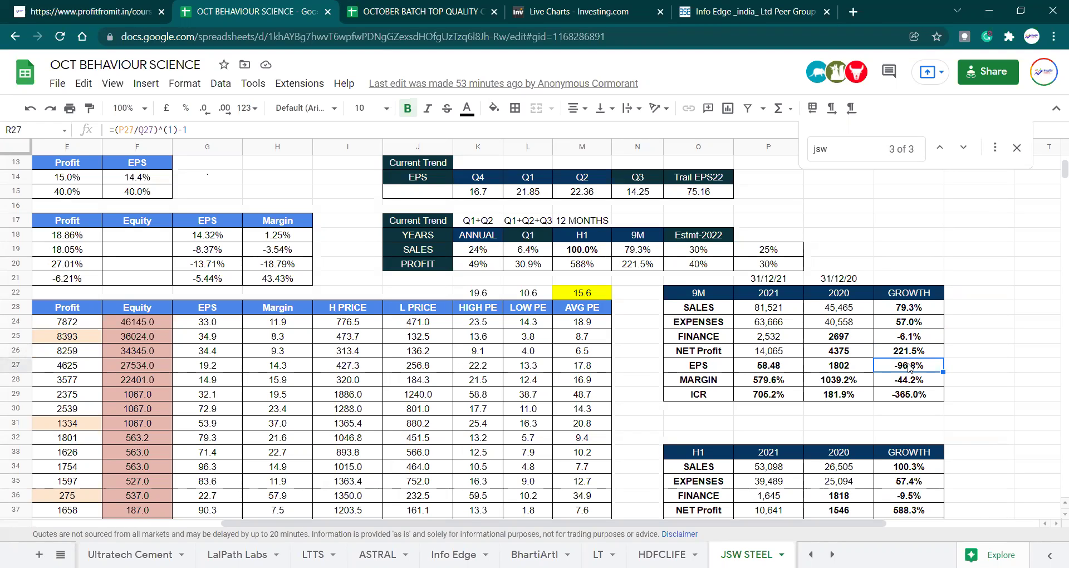
Step: Inspect the 9M table's 2021 MARGIN formula in P28 and replace it with =P26/P23
{"action": "key", "text": "Down"}
{"action": "key", "text": "Left"}
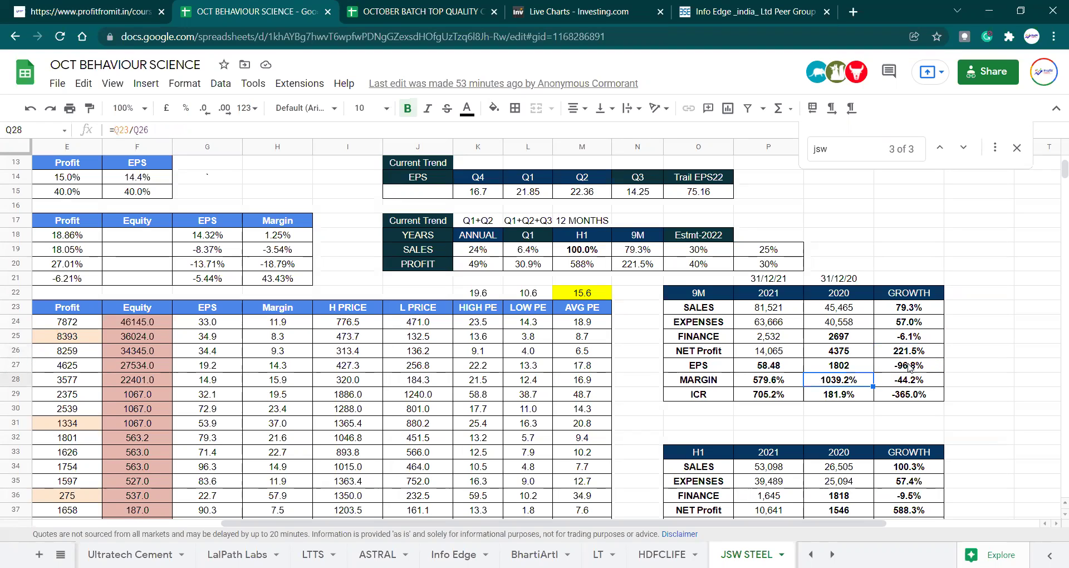
{"action": "key", "text": "Left"}
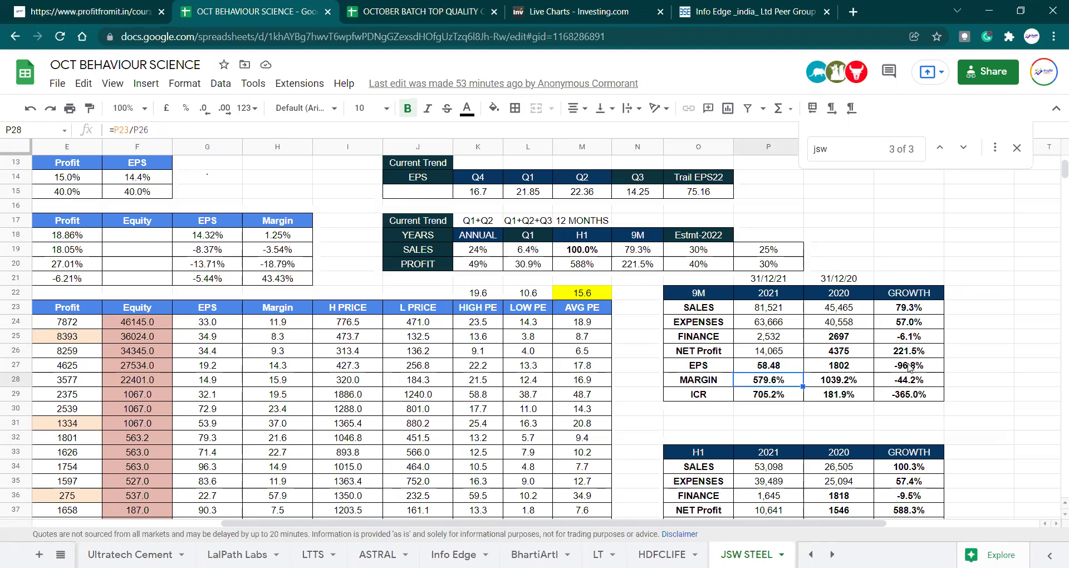
{"action": "key", "text": "F2"}
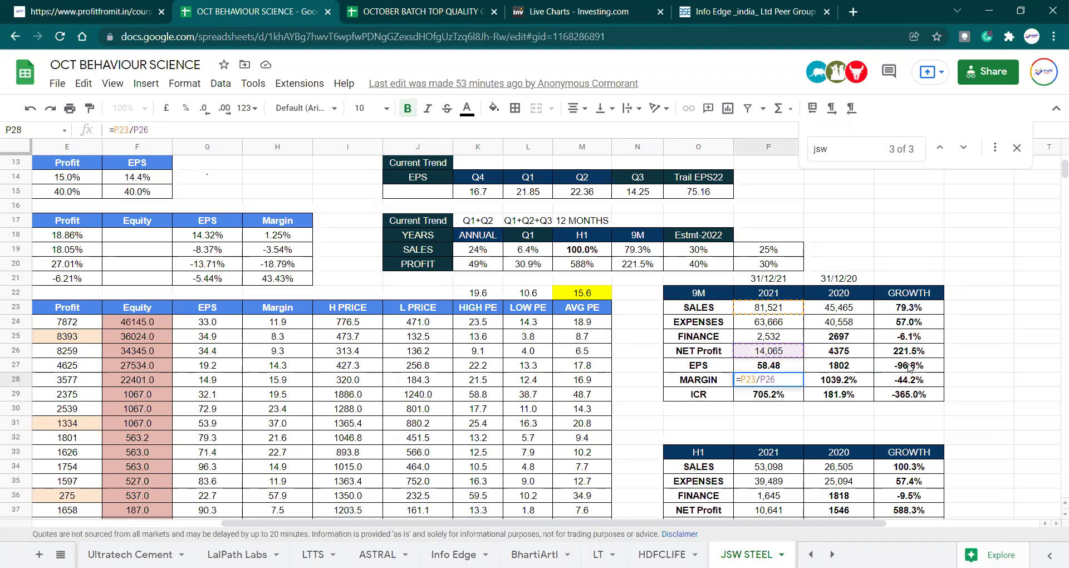
{"action": "key", "text": "Escape"}
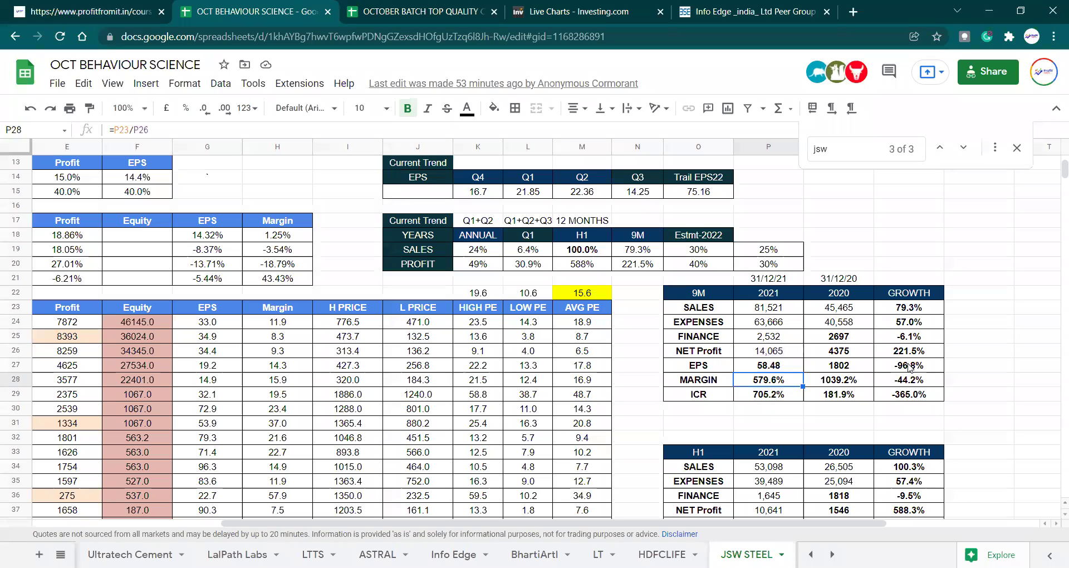
{"action": "type", "text": "="}
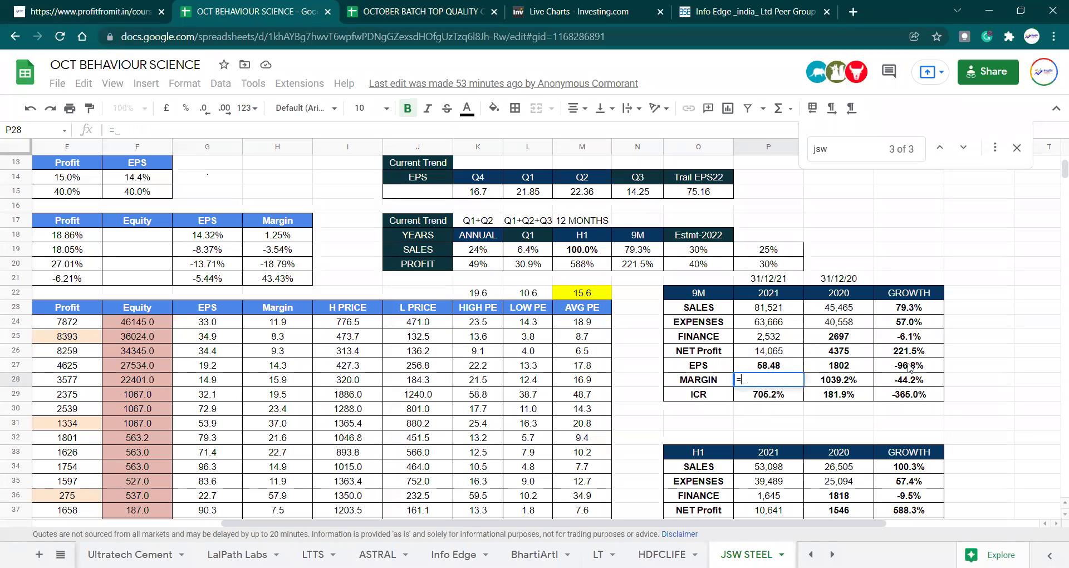
{"action": "key", "text": "Up"}
{"action": "key", "text": "Up"}
{"action": "type", "text": "/"}
{"action": "key", "text": "Up"}
{"action": "key", "text": "Up"}
{"action": "key", "text": "Up"}
{"action": "key", "text": "Up"}
{"action": "key", "text": "Up"}
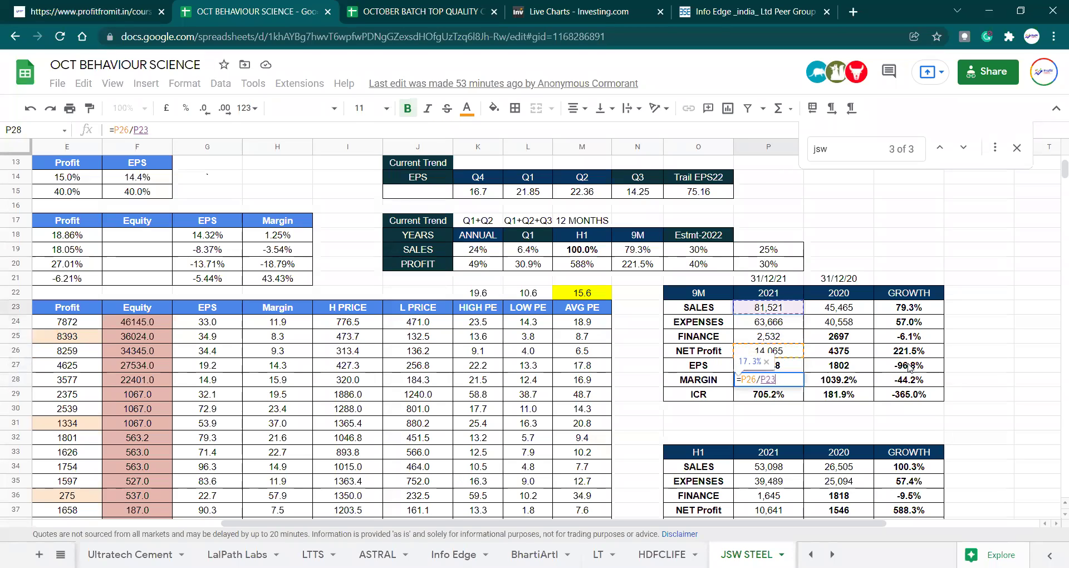
{"action": "key", "text": "Return"}
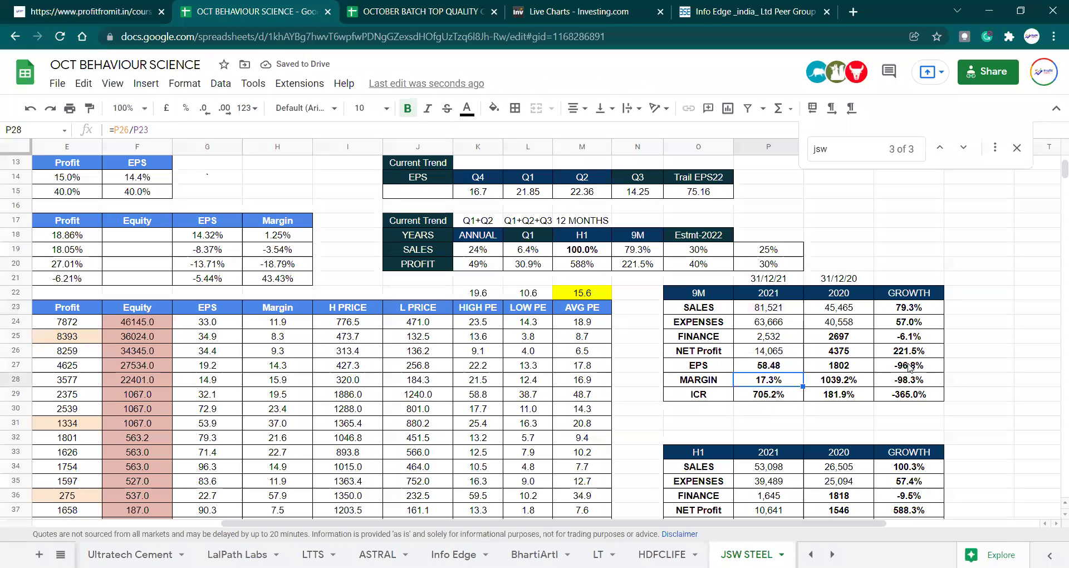
Step: Copy the corrected margin formula from P28 into the 2020 column at Q28, and check the margin growth cell
{"action": "key", "text": "ctrl+c"}
{"action": "key", "text": "Right"}
{"action": "key", "text": "ctrl+v"}
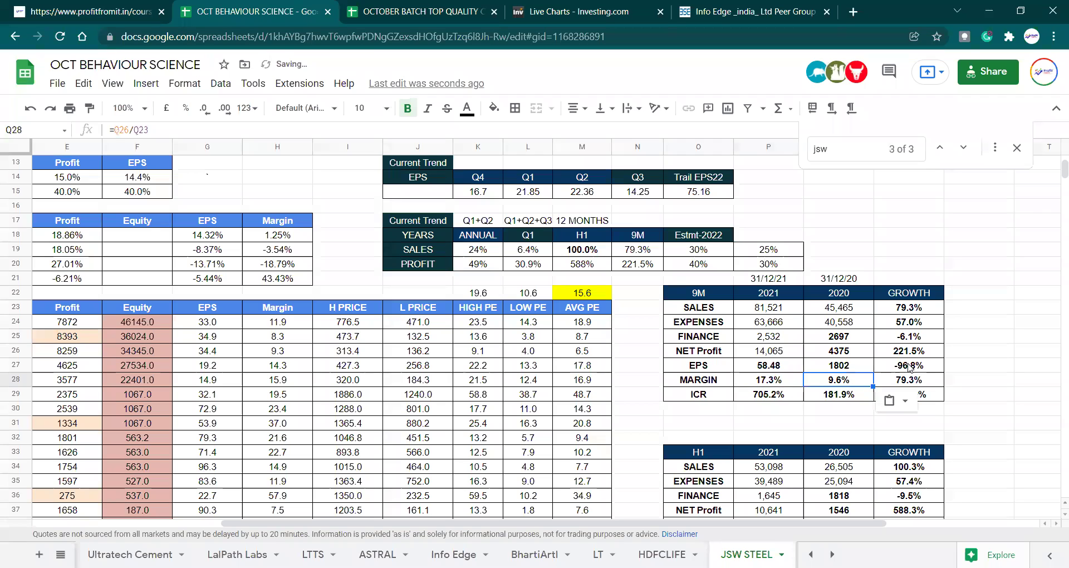
{"action": "key", "text": "Left"}
{"action": "key", "text": "shift+Right"}
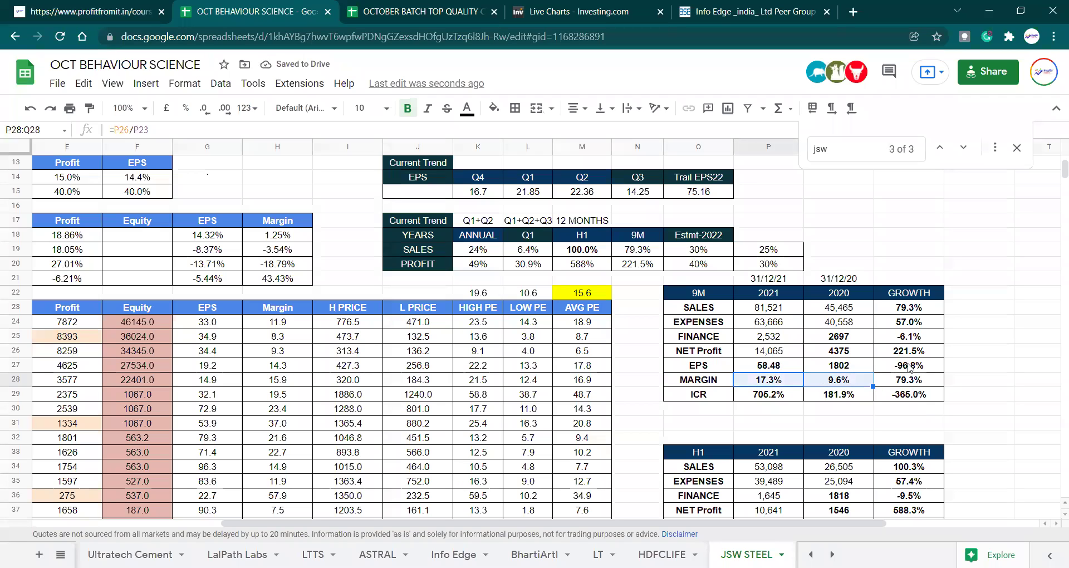
{"action": "key", "text": "Right"}
{"action": "key", "text": "Right"}
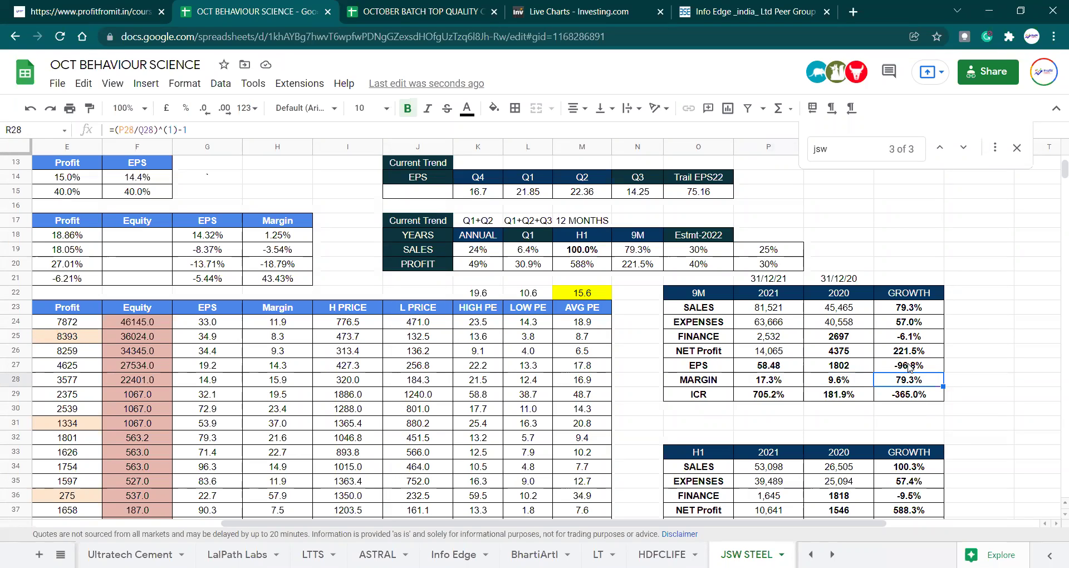
Step: Correct the 9M table's 2021 ICR formula in P29 to =(P23-P24+P25)/P25
{"action": "key", "text": "Down"}
{"action": "key", "text": "Left"}
{"action": "key", "text": "Left"}
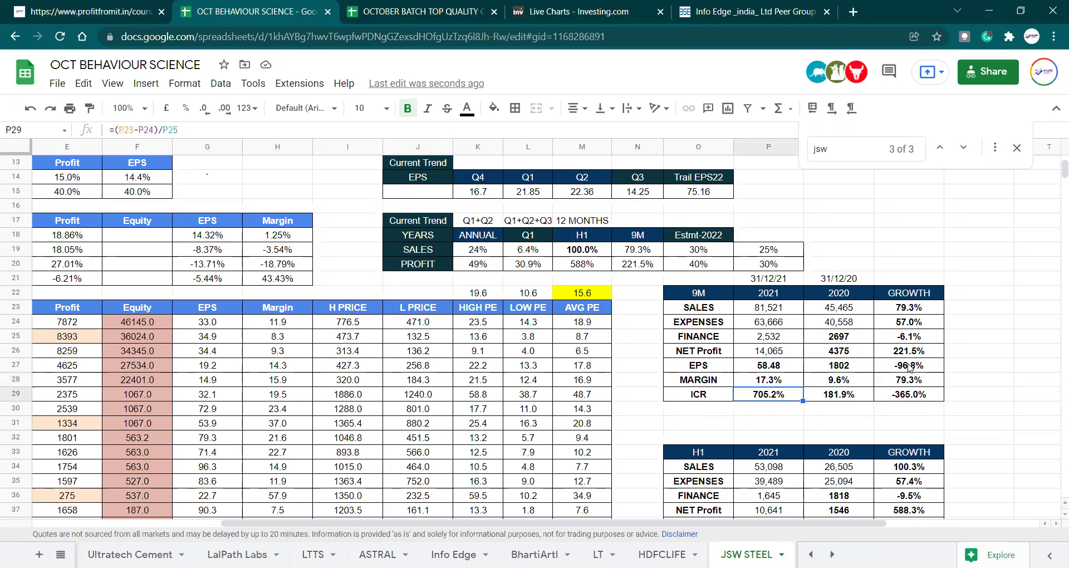
{"action": "key", "text": "F2"}
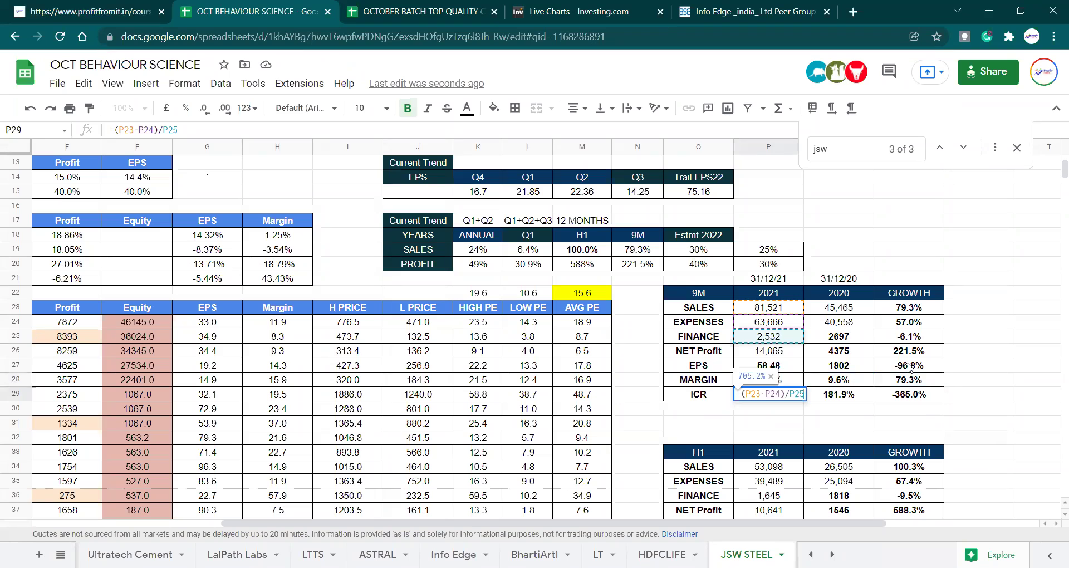
{"action": "key", "text": "Left"}
{"action": "key", "text": "Left"}
{"action": "key", "text": "Left"}
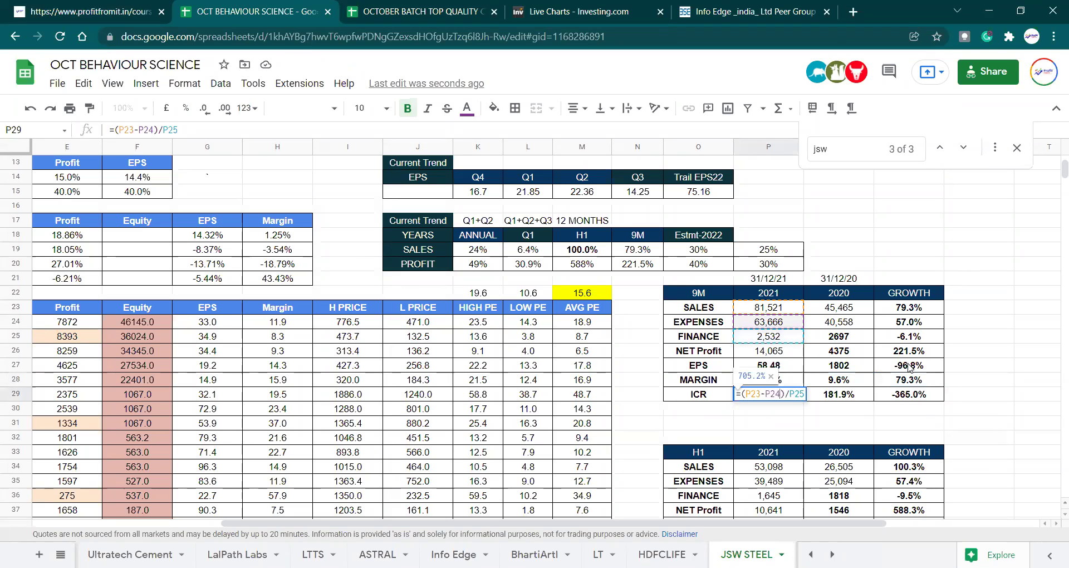
{"action": "type", "text": "+P25"}
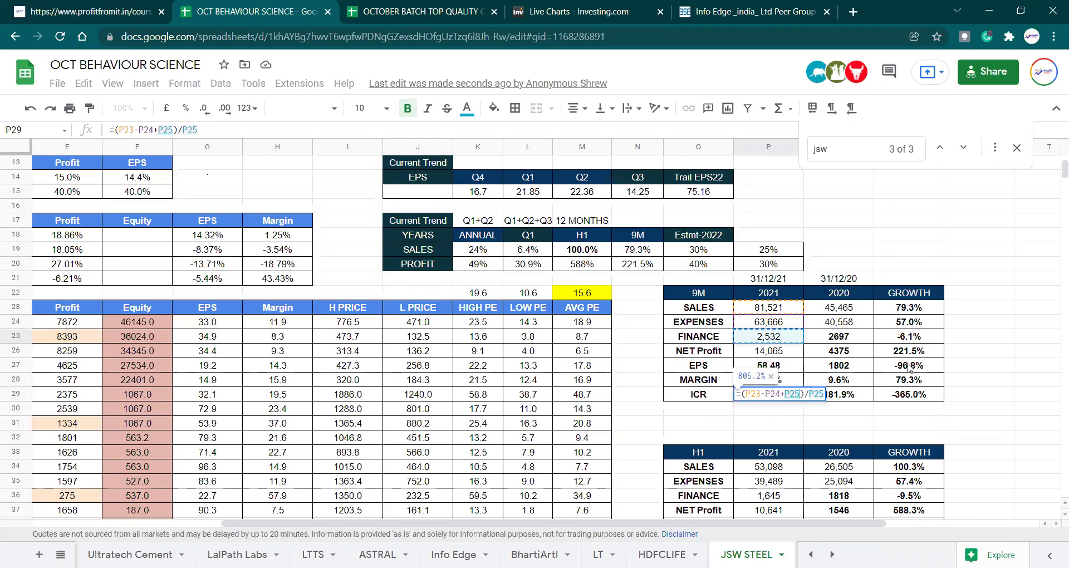
{"action": "key", "text": "Return"}
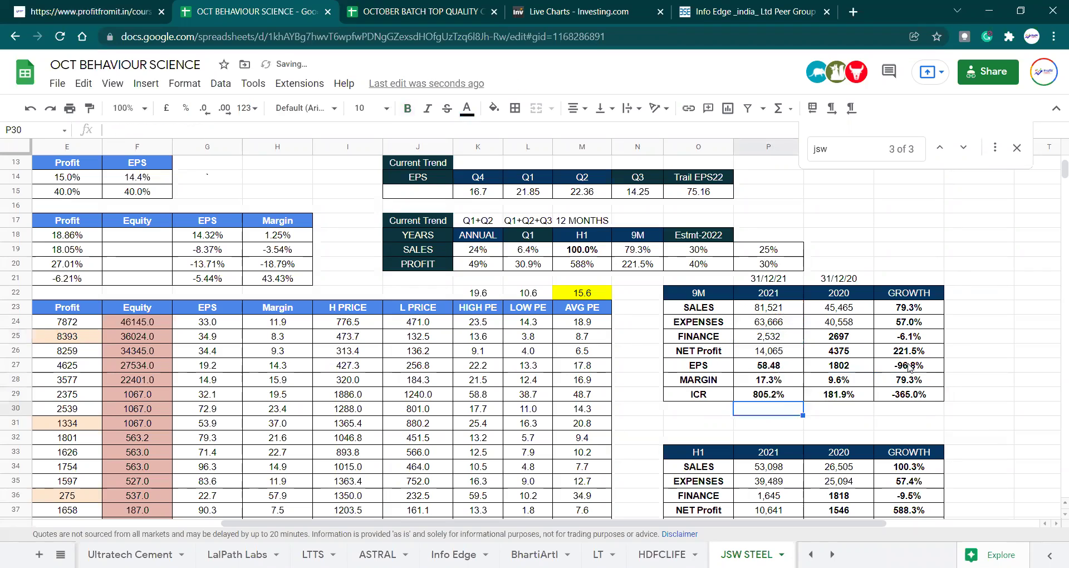
Step: Format the 9M ICR cells P29:Q29 as numbers without decimals and check both formulas
{"action": "key", "text": "shift+Right"}
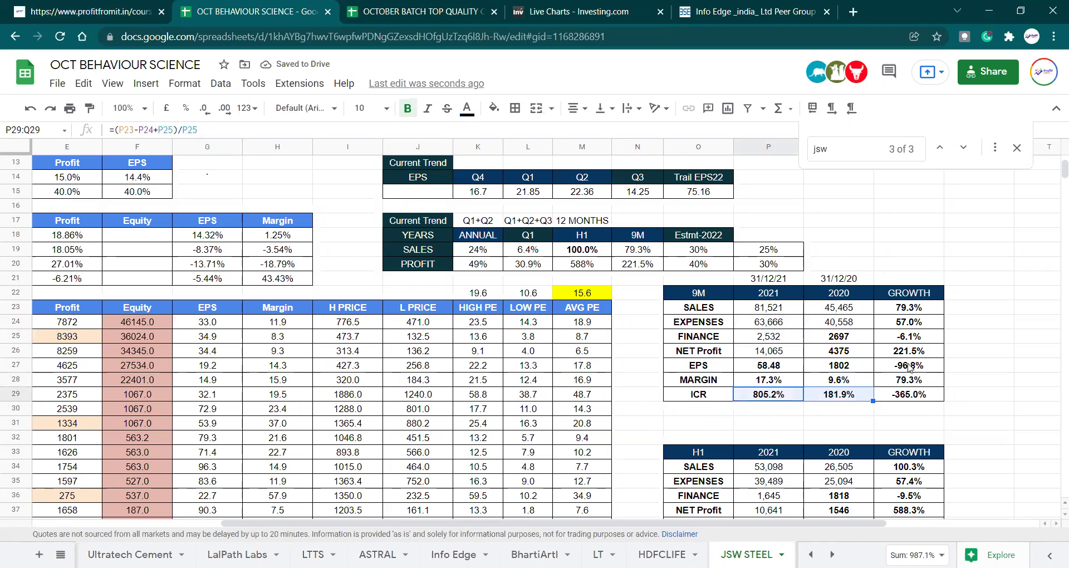
{"action": "left_click", "coordinate": [246, 108]}
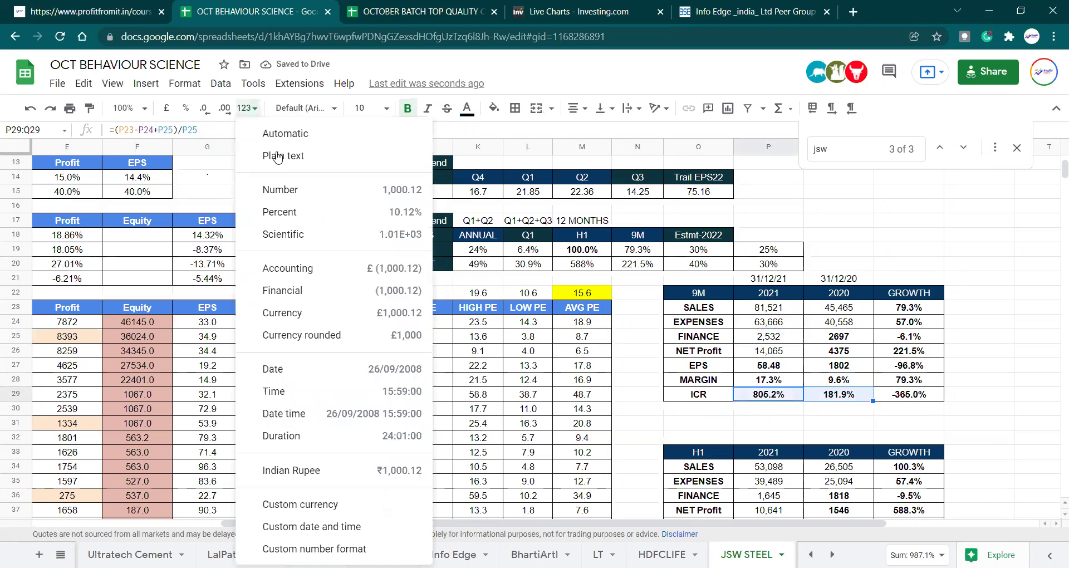
{"action": "left_click", "coordinate": [288, 193]}
{"action": "left_click", "coordinate": [204, 108]}
{"action": "left_click", "coordinate": [205, 108]}
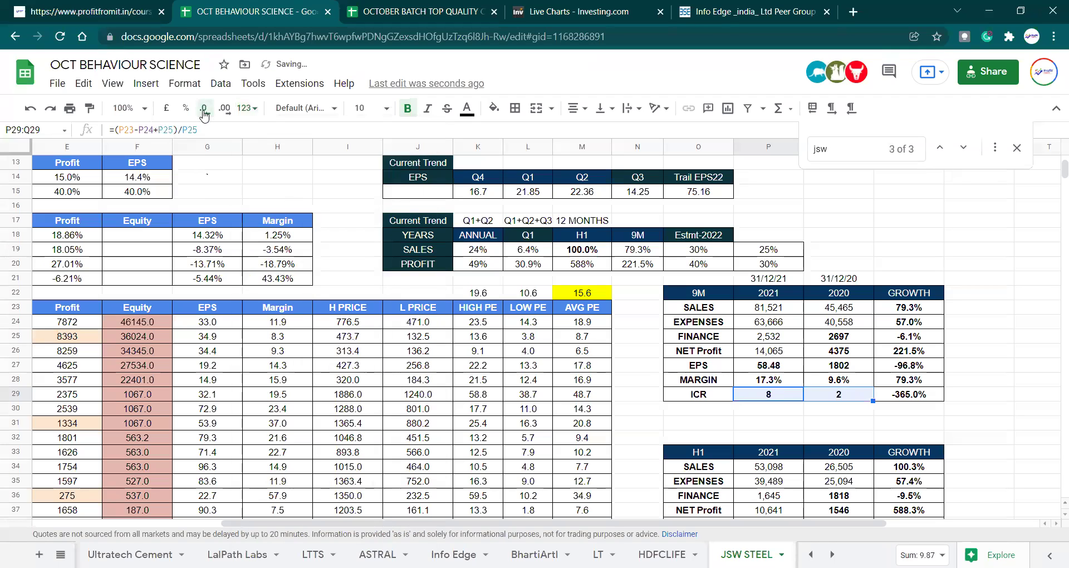
{"action": "key", "text": "Right"}
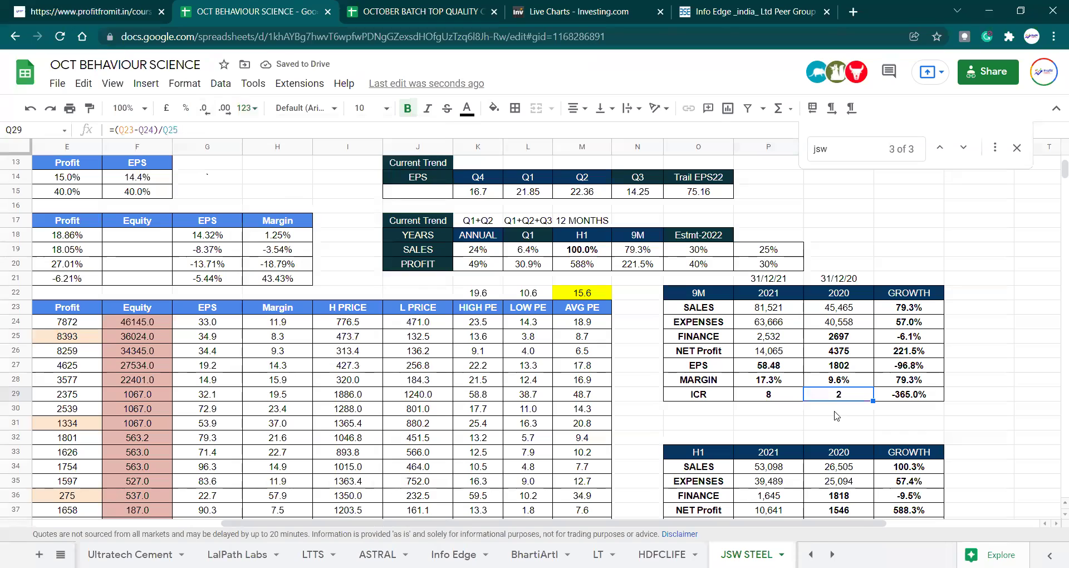
{"action": "key", "text": "Left"}
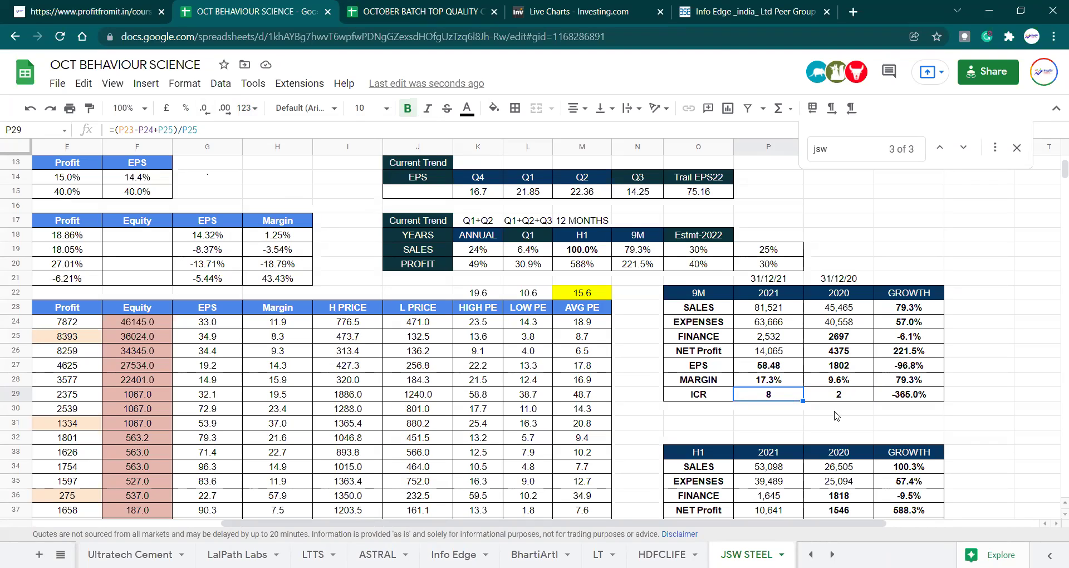
Step: Compare the 2022 sales and profit growth estimates with the 9M growth figures in the Current Trend table
{"action": "key", "text": "Left"}
{"action": "key", "text": "Left"}
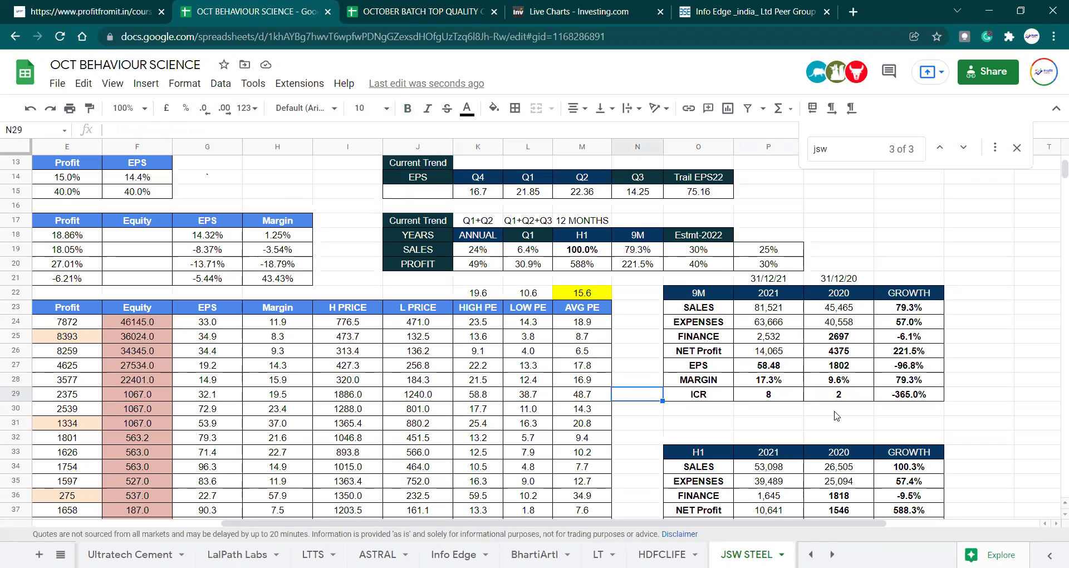
{"action": "key", "text": "Up"}
{"action": "key", "text": "Up"}
{"action": "key", "text": "Up"}
{"action": "key", "text": "Up"}
{"action": "key", "text": "Up"}
{"action": "key", "text": "Up"}
{"action": "key", "text": "Up"}
{"action": "key", "text": "Up"}
{"action": "key", "text": "Up"}
{"action": "key", "text": "Up"}
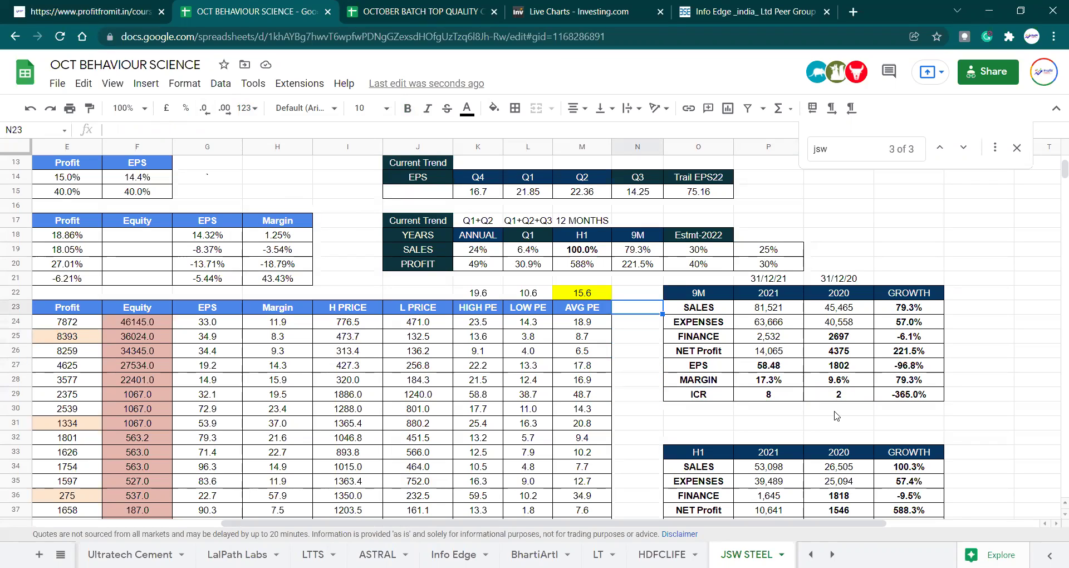
{"action": "key", "text": "Left"}
{"action": "key", "text": "Left"}
{"action": "key", "text": "Right"}
{"action": "key", "text": "Right"}
{"action": "key", "text": "Right"}
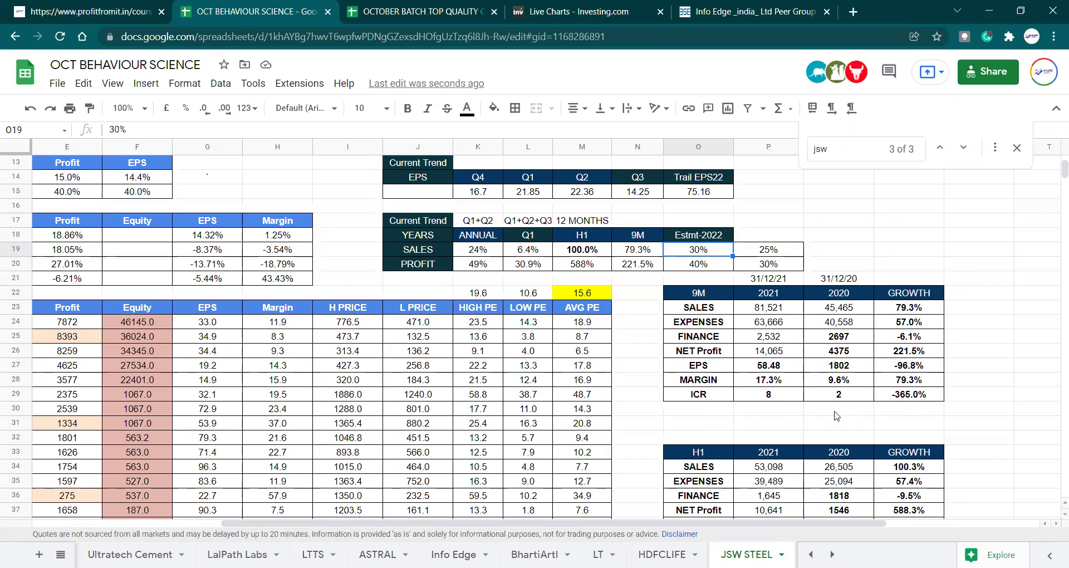
{"action": "key", "text": "Down"}
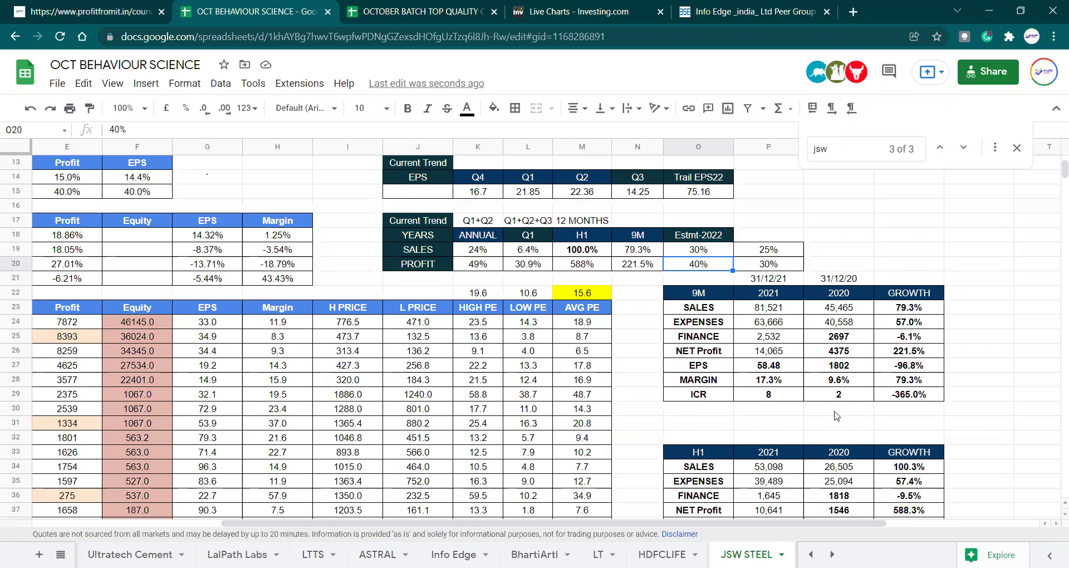
{"action": "key", "text": "Up"}
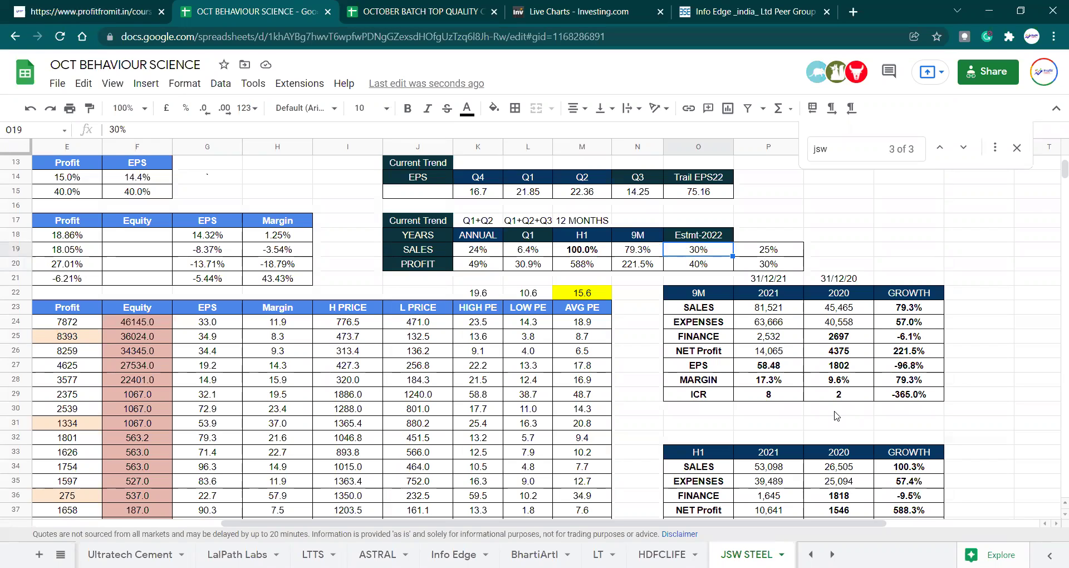
{"action": "key", "text": "Left"}
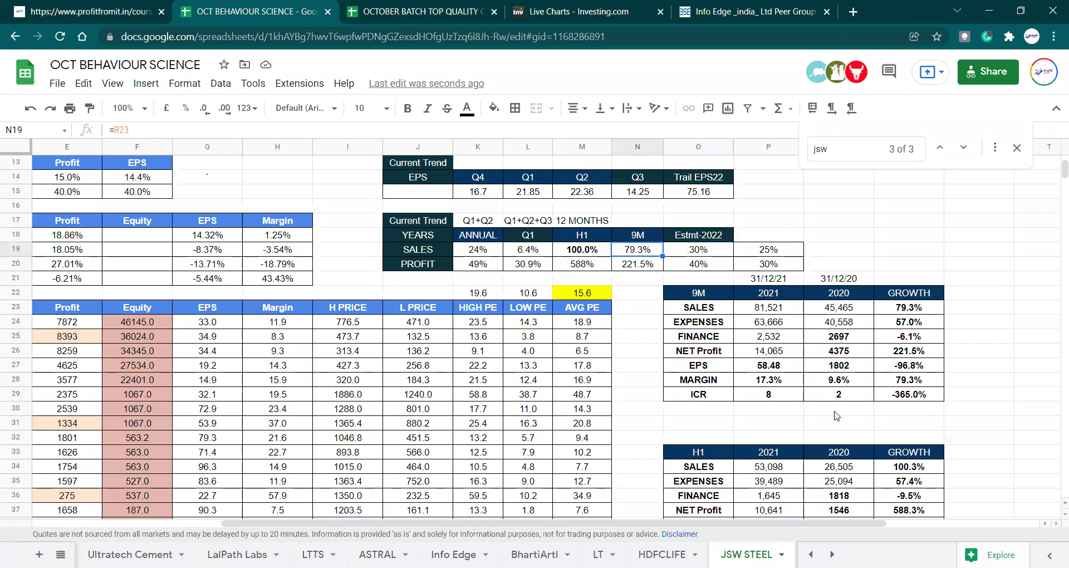
{"action": "key", "text": "Down"}
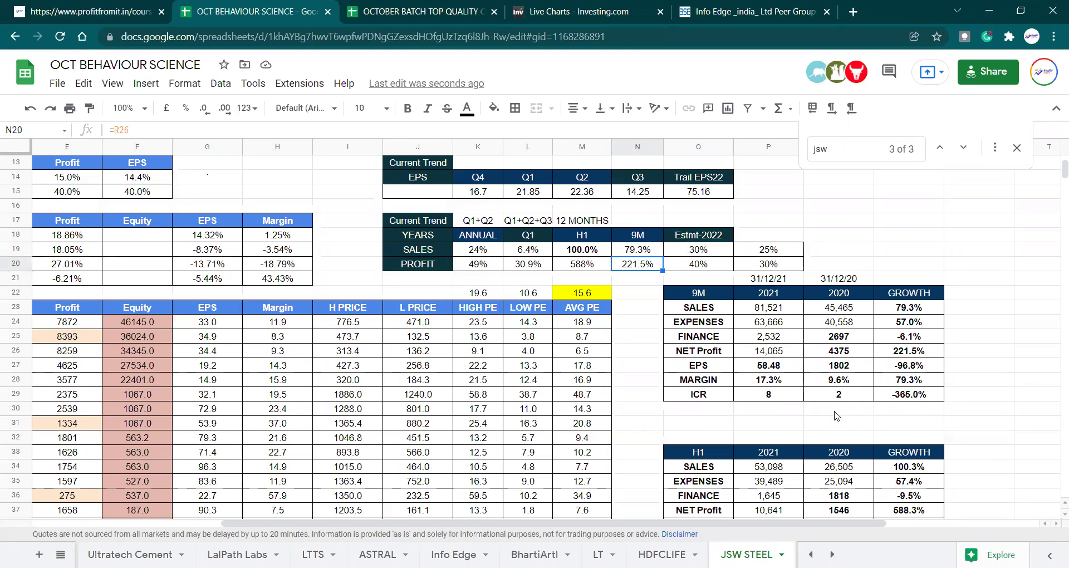
{"action": "key", "text": "Down"}
{"action": "key", "text": "Down"}
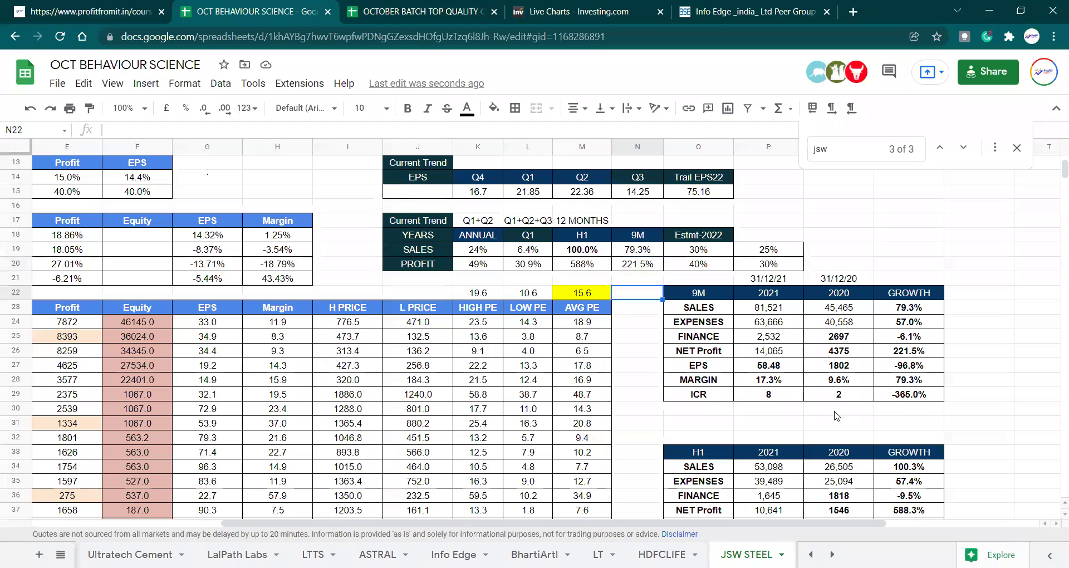
Step: Check the 2021 sales figure in the yearly data table against the 2022 sales growth estimate in O19
{"action": "key", "text": "Right"}
{"action": "key", "text": "Right"}
{"action": "key", "text": "Down"}
{"action": "key", "text": "Left"}
{"action": "key", "text": "ctrl+Left"}
{"action": "key", "text": "ctrl+Left"}
{"action": "key", "text": "Right"}
{"action": "key", "text": "Left"}
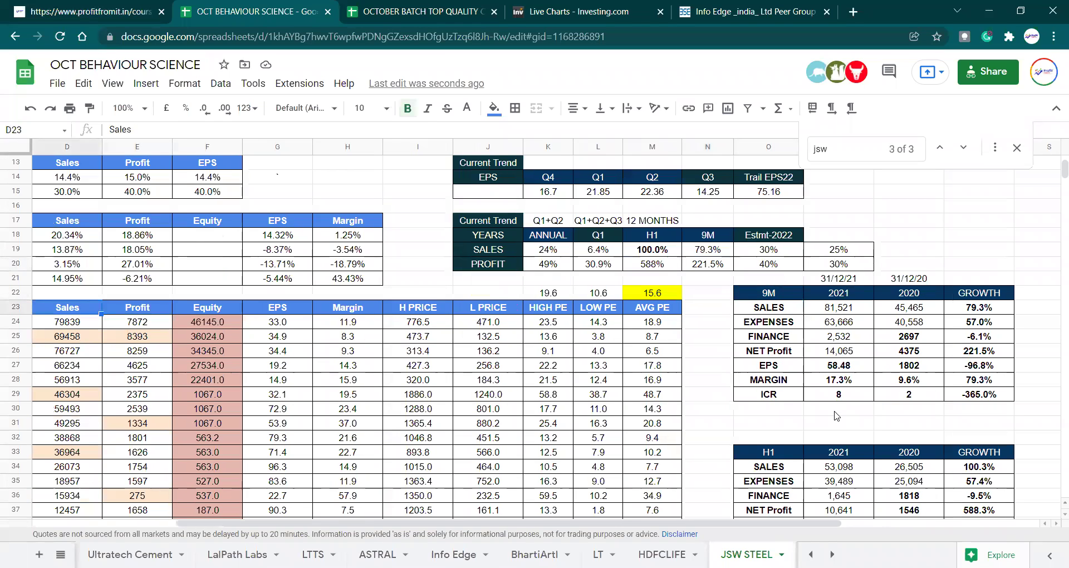
{"action": "key", "text": "Left"}
{"action": "key", "text": "Down"}
{"action": "key", "text": "Right"}
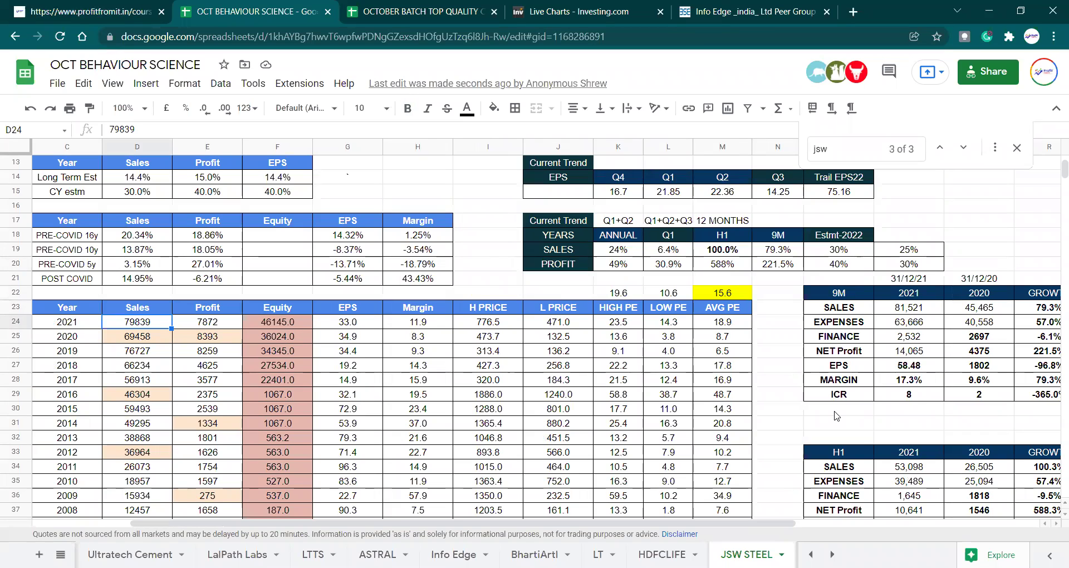
{"action": "key", "text": "Right"}
{"action": "key", "text": "Right"}
{"action": "key", "text": "Right"}
{"action": "key", "text": "Right"}
{"action": "key", "text": "Right"}
{"action": "key", "text": "Right"}
{"action": "key", "text": "Right"}
{"action": "key", "text": "Right"}
{"action": "key", "text": "Right"}
{"action": "key", "text": "Right"}
{"action": "key", "text": "Right"}
{"action": "key", "text": "Right"}
{"action": "key", "text": "Up"}
{"action": "key", "text": "Up"}
{"action": "key", "text": "Up"}
{"action": "key", "text": "Up"}
{"action": "key", "text": "Left"}
{"action": "key", "text": "Up"}
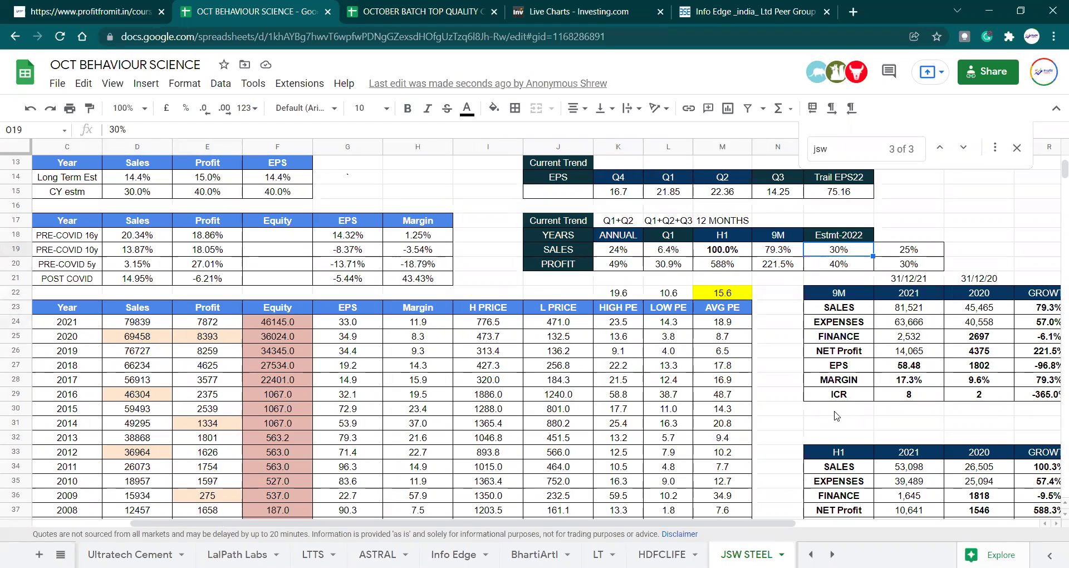
Step: Examine the Expectation table and the formula behind its 2022 sales figure in D11
{"action": "key", "text": "Left"}
{"action": "key", "text": "Left"}
{"action": "key", "text": "Left"}
{"action": "key", "text": "Left"}
{"action": "key", "text": "Left"}
{"action": "key", "text": "Left"}
{"action": "key", "text": "Left"}
{"action": "key", "text": "Left"}
{"action": "key", "text": "Left"}
{"action": "key", "text": "Left"}
{"action": "key", "text": "Left"}
{"action": "key", "text": "Left"}
{"action": "key", "text": "Left"}
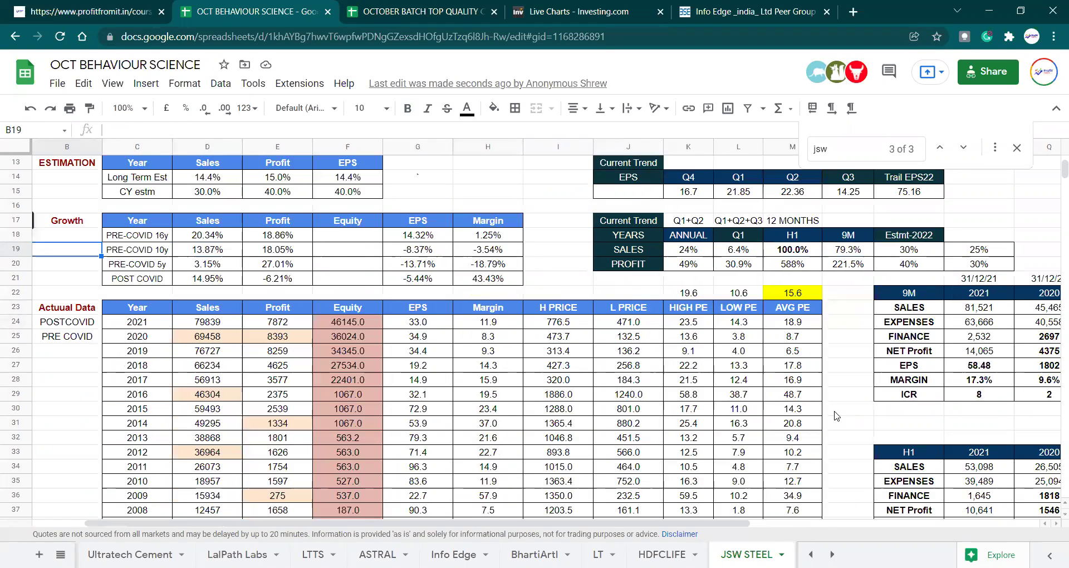
{"action": "key", "text": "Up"}
{"action": "key", "text": "Up"}
{"action": "key", "text": "Up"}
{"action": "key", "text": "Up"}
{"action": "key", "text": "Up"}
{"action": "key", "text": "Up"}
{"action": "key", "text": "Up"}
{"action": "key", "text": "Up"}
{"action": "key", "text": "Up"}
{"action": "key", "text": "Up"}
{"action": "key", "text": "Up"}
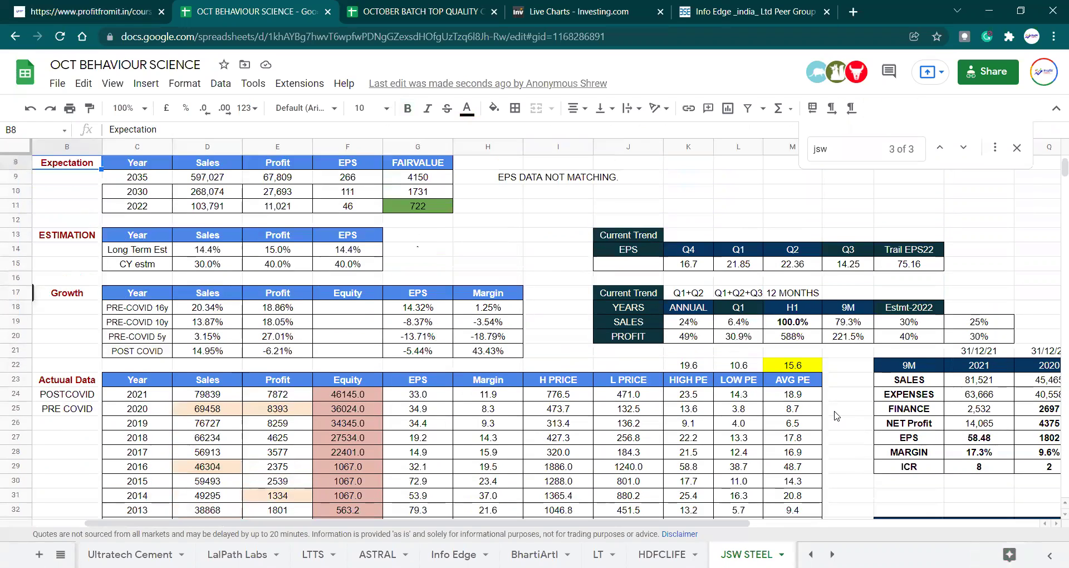
{"action": "key", "text": "Up"}
{"action": "key", "text": "Down"}
{"action": "key", "text": "Down"}
{"action": "key", "text": "Down"}
{"action": "key", "text": "Down"}
{"action": "key", "text": "Right"}
{"action": "key", "text": "Right"}
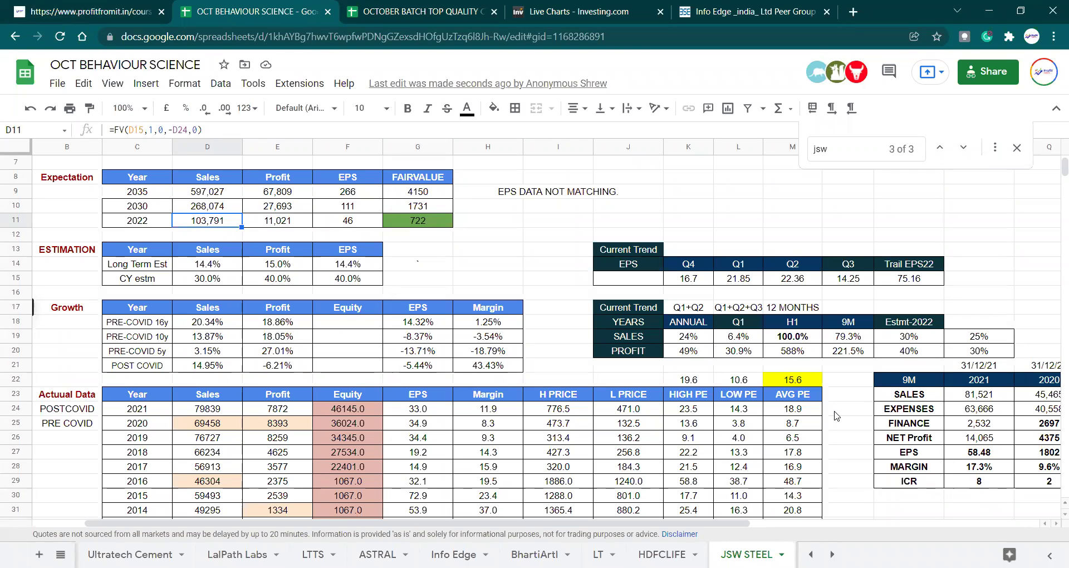
Step: Calculate the expected 2022 profit margin in E12 with =E11/D11 and format it as a percentage without decimals
{"action": "key", "text": "Right"}
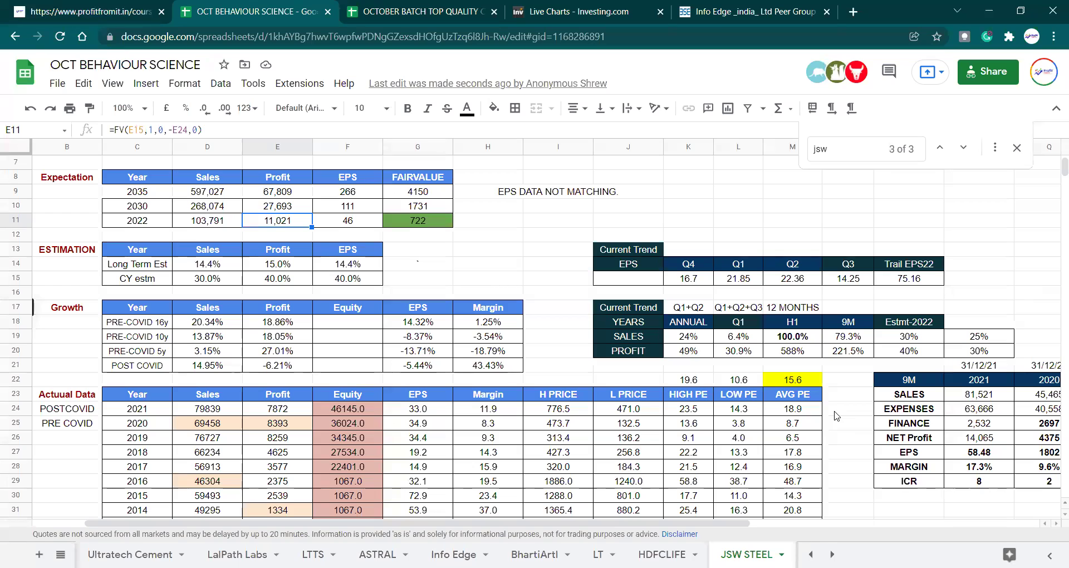
{"action": "key", "text": "Down"}
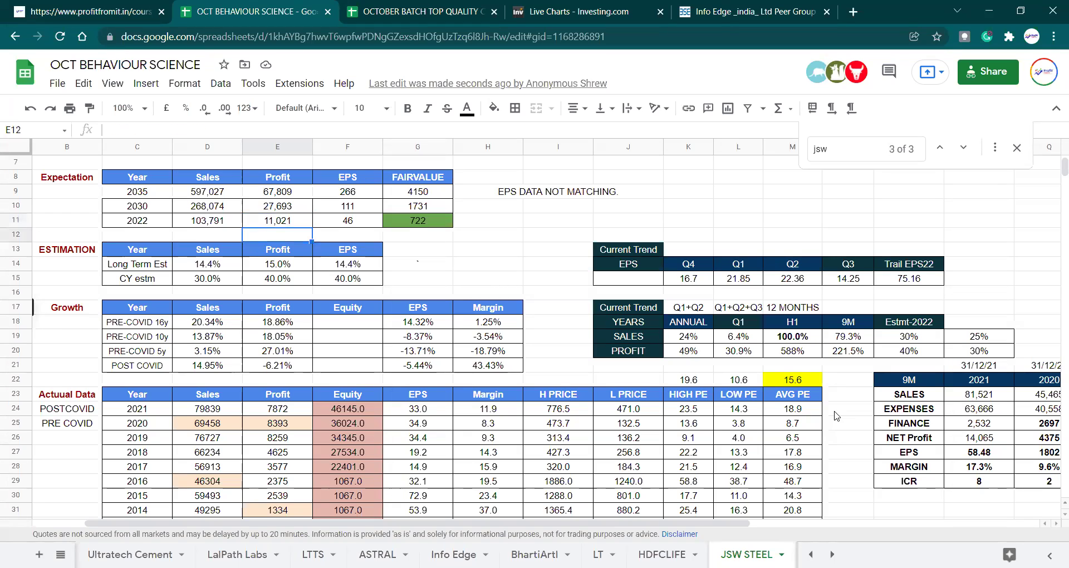
{"action": "type", "text": "="}
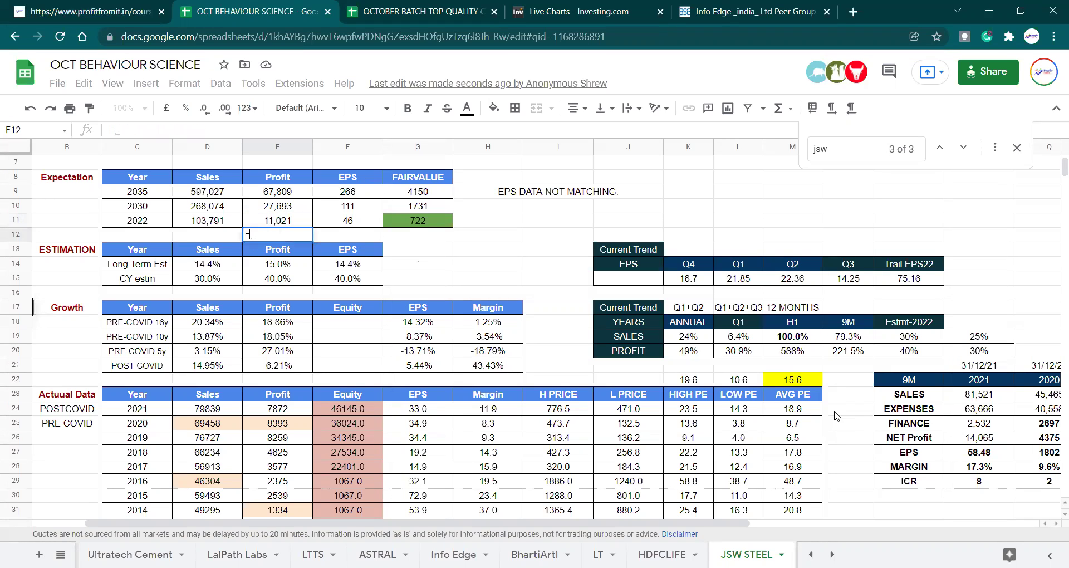
{"action": "key", "text": "Up"}
{"action": "type", "text": "/"}
{"action": "key", "text": "Up"}
{"action": "key", "text": "Left"}
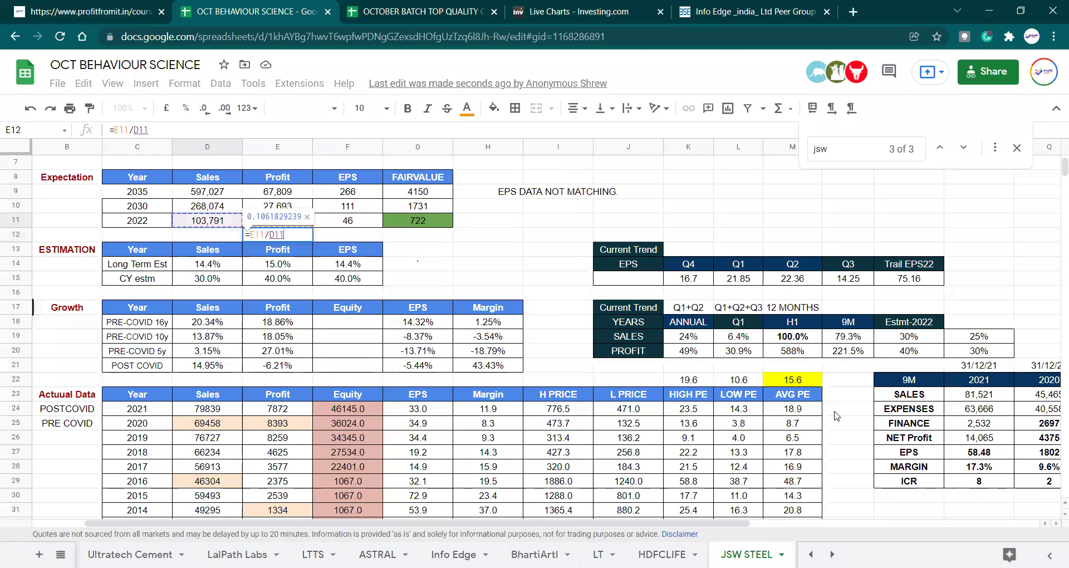
{"action": "key", "text": "Return"}
{"action": "key", "text": "Up"}
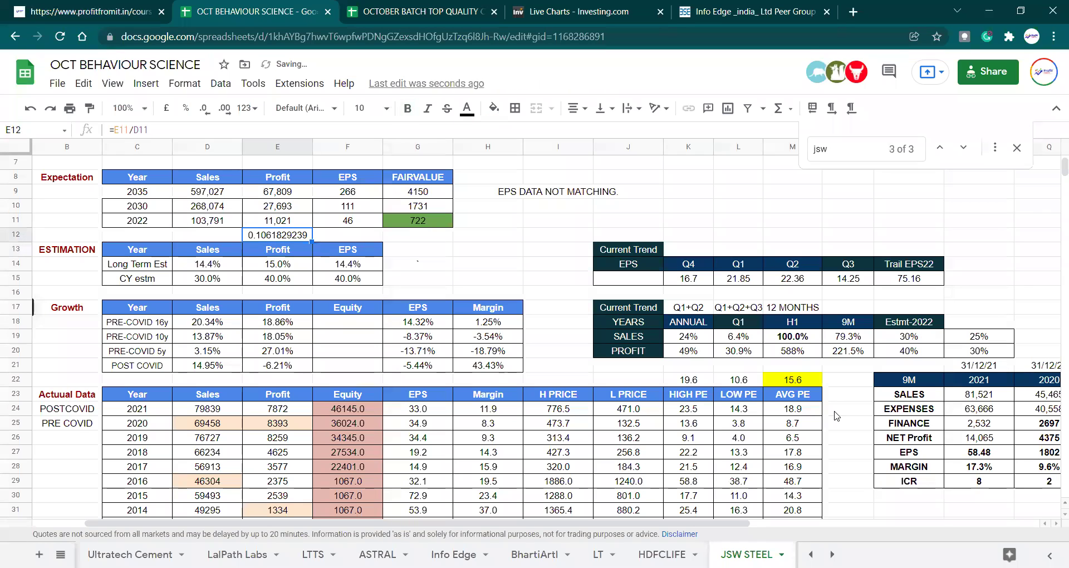
{"action": "left_click", "coordinate": [184, 108]}
{"action": "left_click", "coordinate": [210, 112]}
{"action": "left_click", "coordinate": [210, 111]}
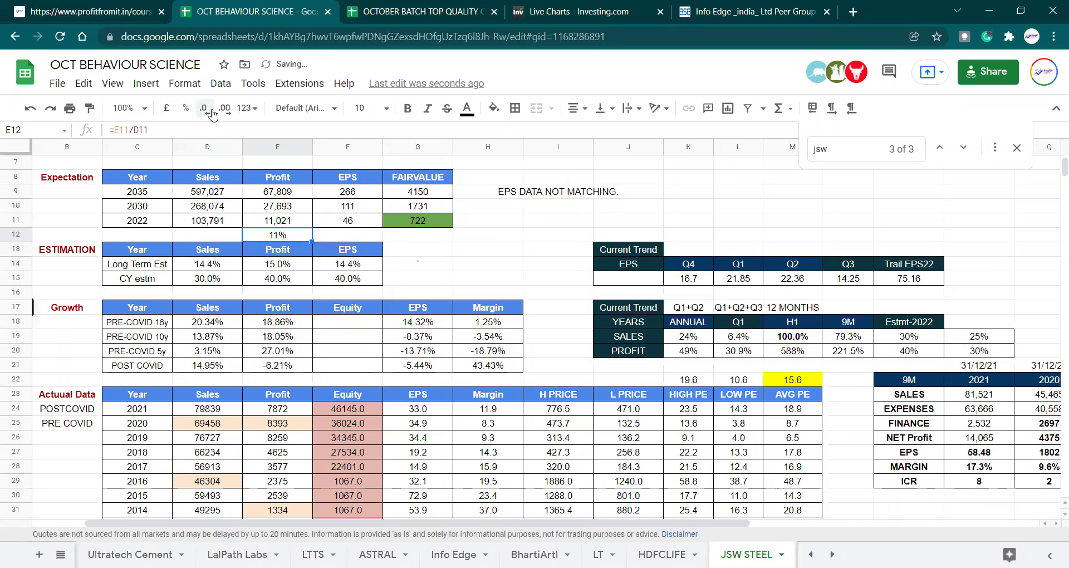
Step: Compare the expected 2022 margin with the net profit growth and 2021 margin in the 9M table
{"action": "left_click", "coordinate": [573, 279]}
{"action": "key", "text": "Right"}
{"action": "key", "text": "Right"}
{"action": "key", "text": "Right"}
{"action": "key", "text": "Right"}
{"action": "key", "text": "Right"}
{"action": "key", "text": "Right"}
{"action": "key", "text": "Right"}
{"action": "key", "text": "Down"}
{"action": "key", "text": "Down"}
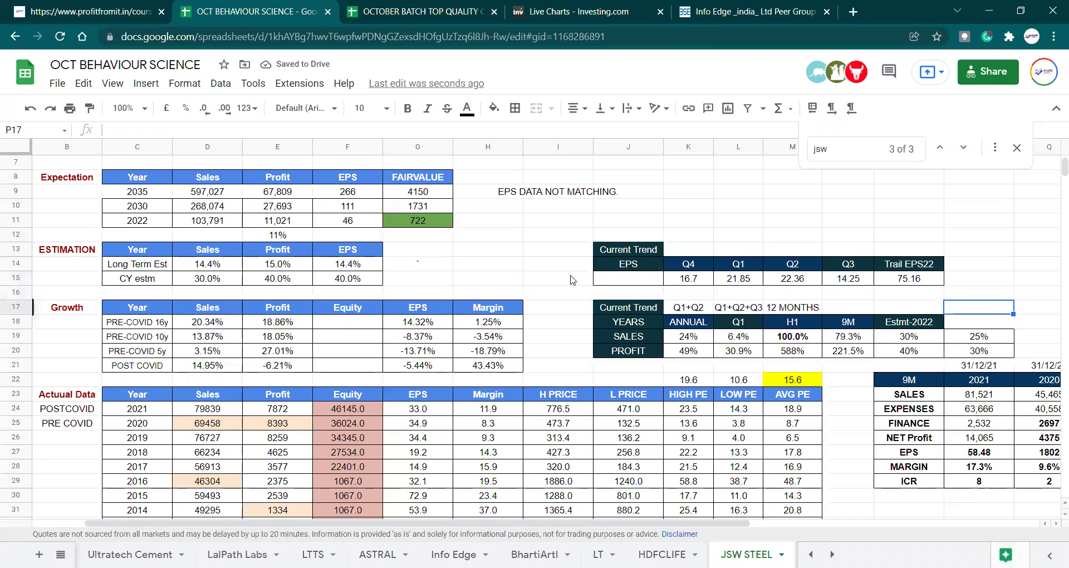
{"action": "key", "text": "Right"}
{"action": "key", "text": "Right"}
{"action": "key", "text": "Down"}
{"action": "key", "text": "Down"}
{"action": "key", "text": "Down"}
{"action": "key", "text": "Down"}
{"action": "key", "text": "Down"}
{"action": "key", "text": "Down"}
{"action": "key", "text": "Down"}
{"action": "key", "text": "Down"}
{"action": "key", "text": "Down"}
{"action": "key", "text": "Down"}
{"action": "key", "text": "Down"}
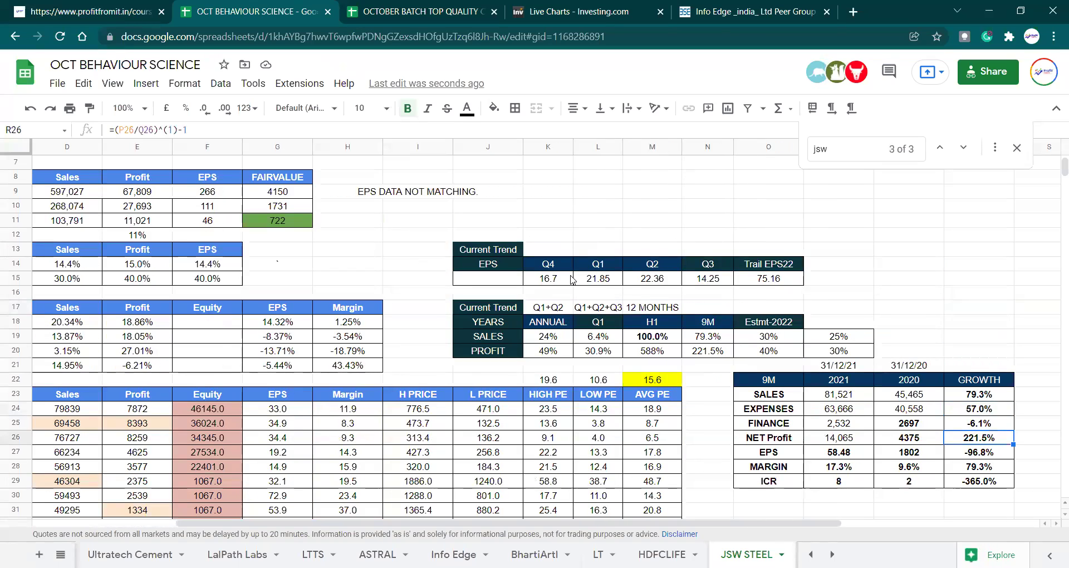
{"action": "key", "text": "Left"}
{"action": "key", "text": "Left"}
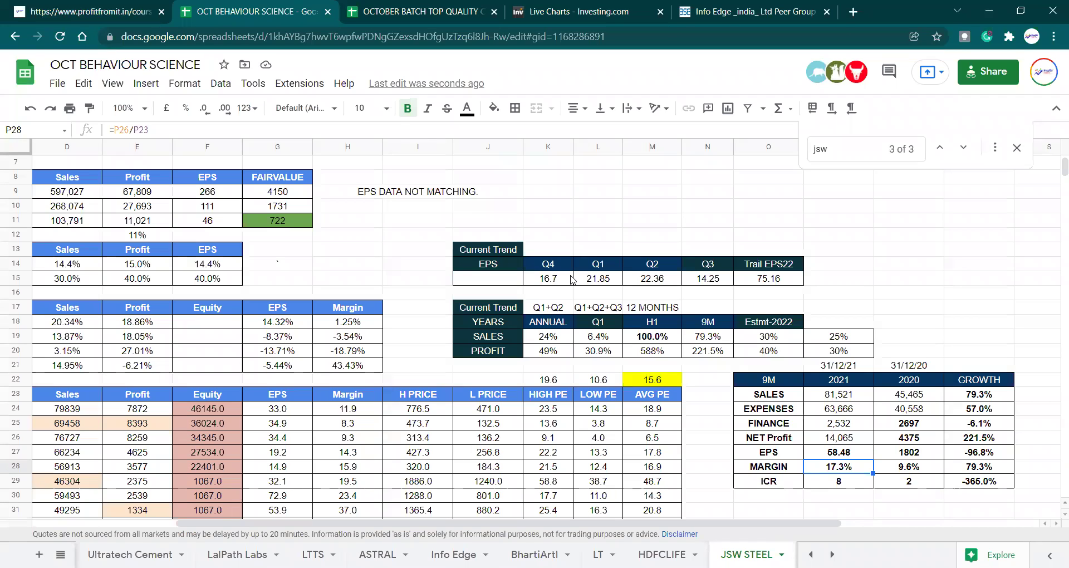
{"action": "key", "text": "Left"}
{"action": "key", "text": "Left"}
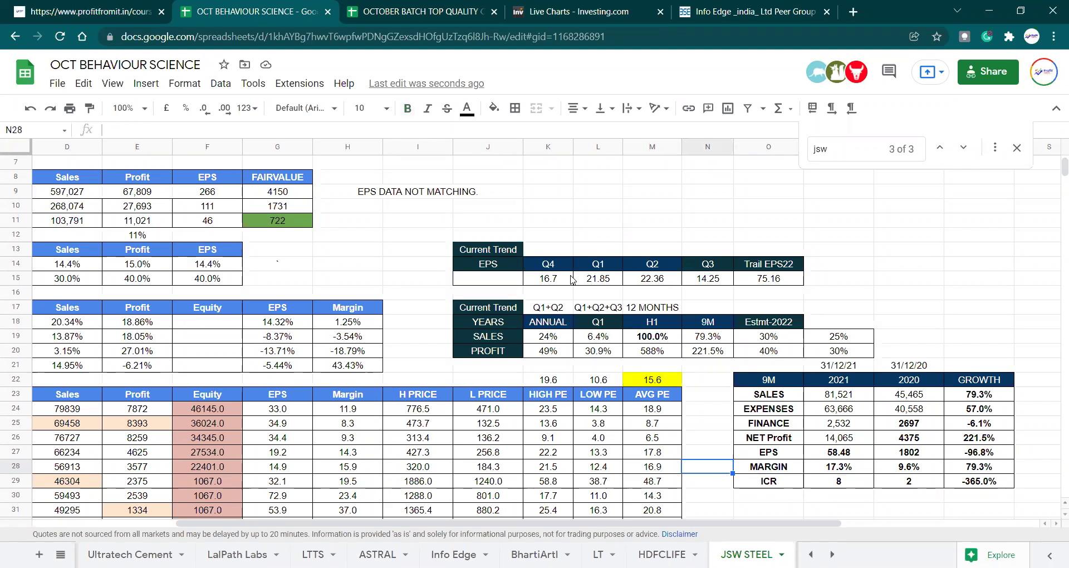
{"action": "key", "text": "Left"}
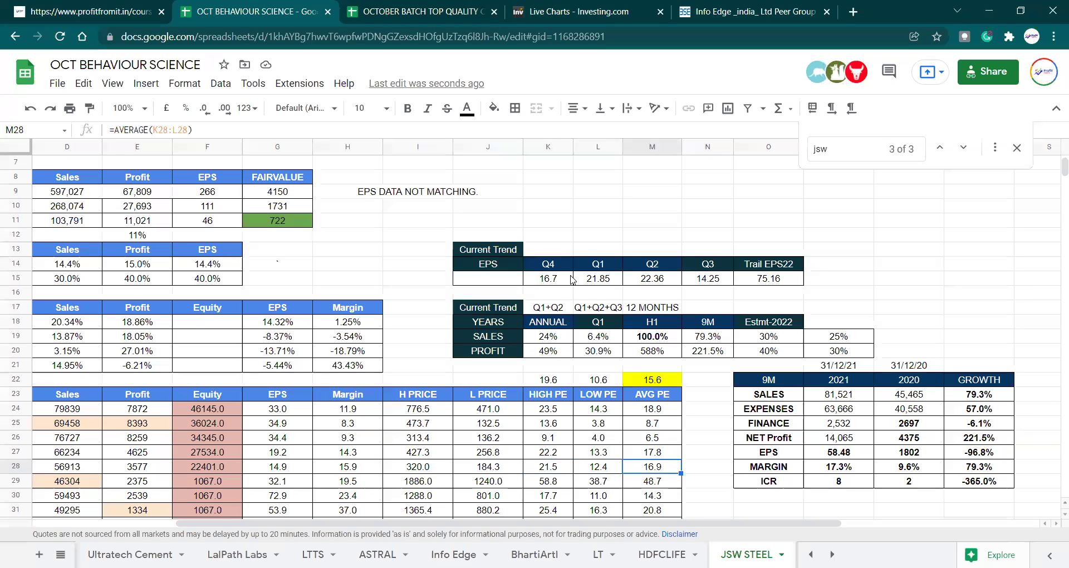
Step: Check the 2022 profit growth estimate in O20 of the Current Trend table
{"action": "key", "text": "Right"}
{"action": "key", "text": "Right"}
{"action": "key", "text": "Up"}
{"action": "key", "text": "Up"}
{"action": "key", "text": "Up"}
{"action": "key", "text": "Up"}
{"action": "key", "text": "Up"}
{"action": "key", "text": "Up"}
{"action": "key", "text": "Up"}
{"action": "key", "text": "Up"}
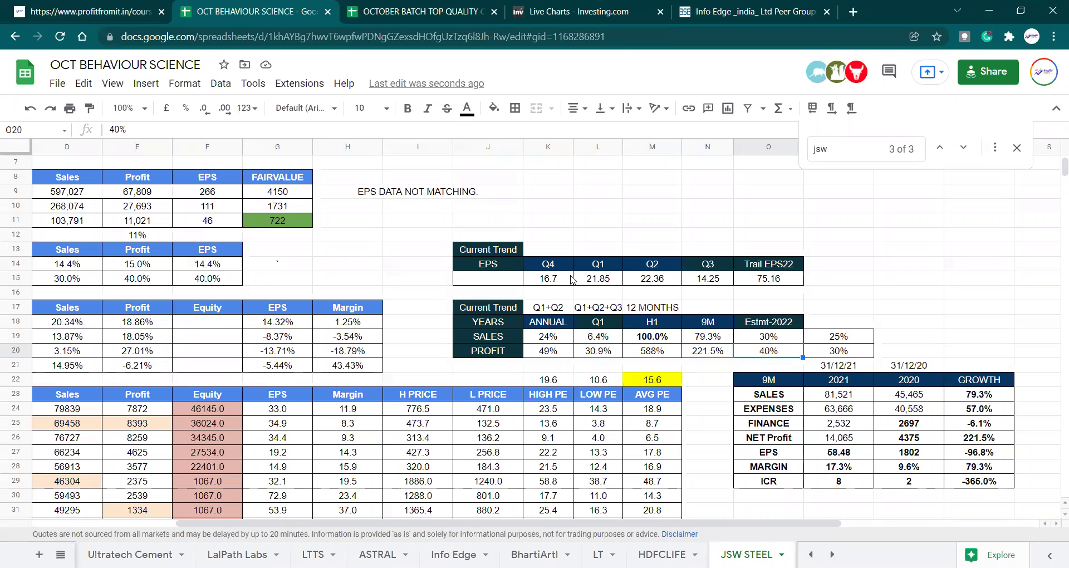
Step: Raise the current-year profit growth estimate in E15 to 50% and finally to 60%
{"action": "key", "text": "Left"}
{"action": "key", "text": "Left"}
{"action": "key", "text": "Left"}
{"action": "key", "text": "Left"}
{"action": "key", "text": "Left"}
{"action": "key", "text": "Left"}
{"action": "key", "text": "Left"}
{"action": "key", "text": "Left"}
{"action": "key", "text": "Left"}
{"action": "key", "text": "Left"}
{"action": "key", "text": "Left"}
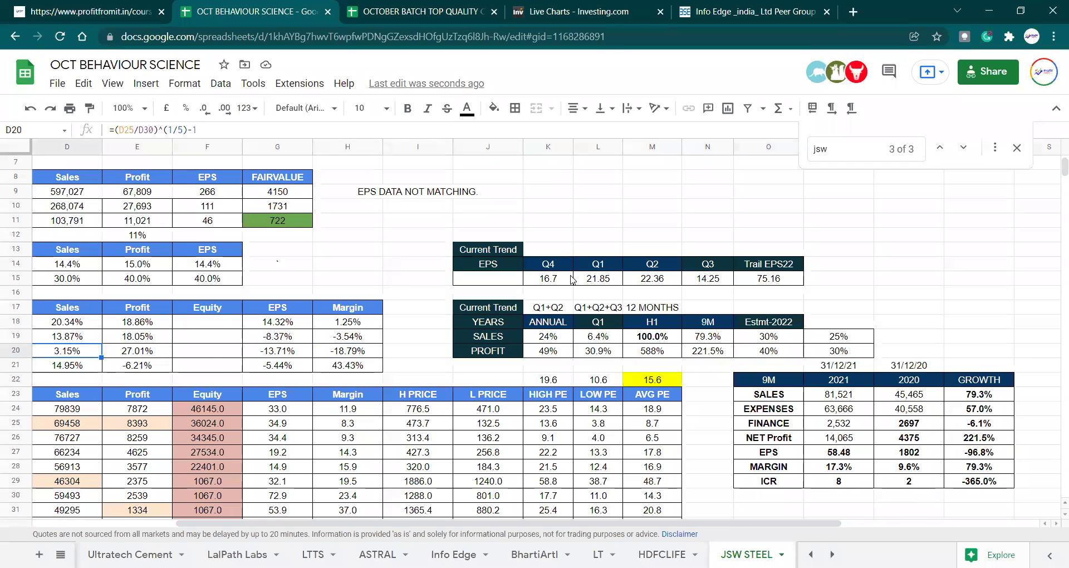
{"action": "key", "text": "Left"}
{"action": "key", "text": "Left"}
{"action": "key", "text": "Right"}
{"action": "key", "text": "Right"}
{"action": "key", "text": "Right"}
{"action": "key", "text": "Up"}
{"action": "key", "text": "Up"}
{"action": "key", "text": "Up"}
{"action": "key", "text": "Up"}
{"action": "key", "text": "Up"}
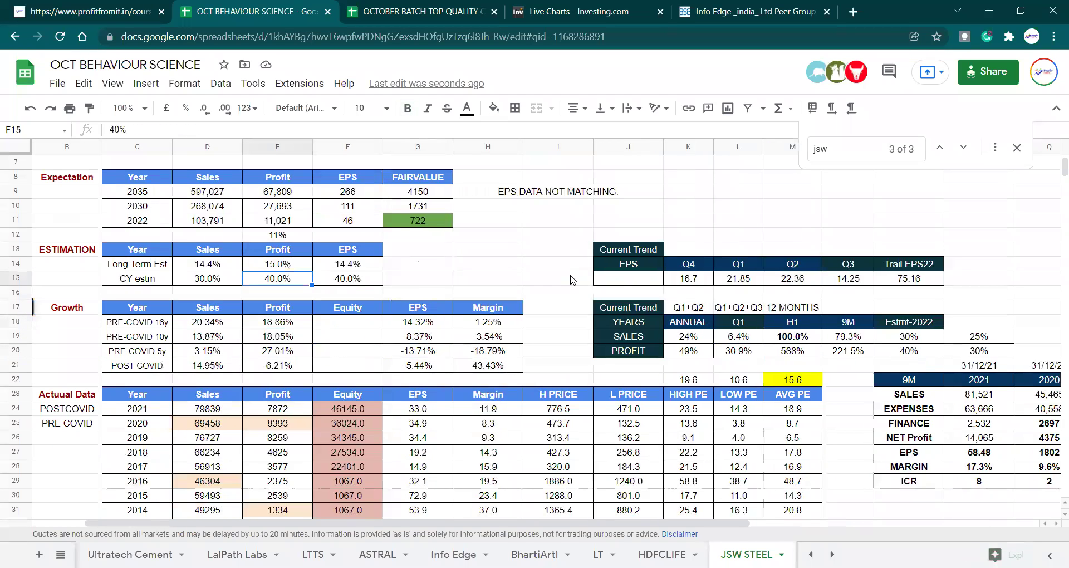
{"action": "type", "text": "5"}
{"action": "key", "text": "Return"}
{"action": "key", "text": "Up"}
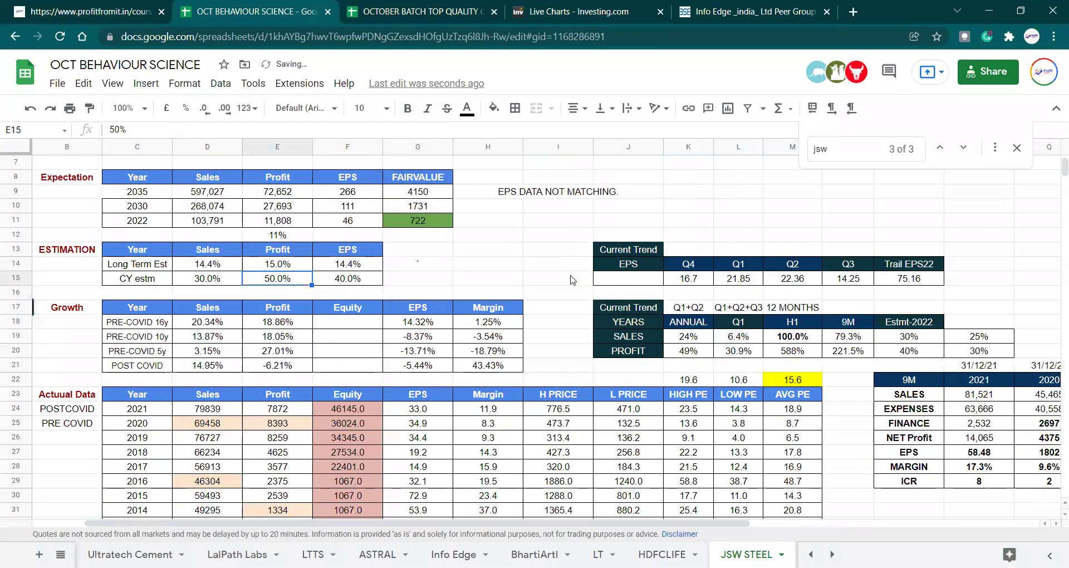
{"action": "type", "text": "6"}
{"action": "key", "text": "Return"}
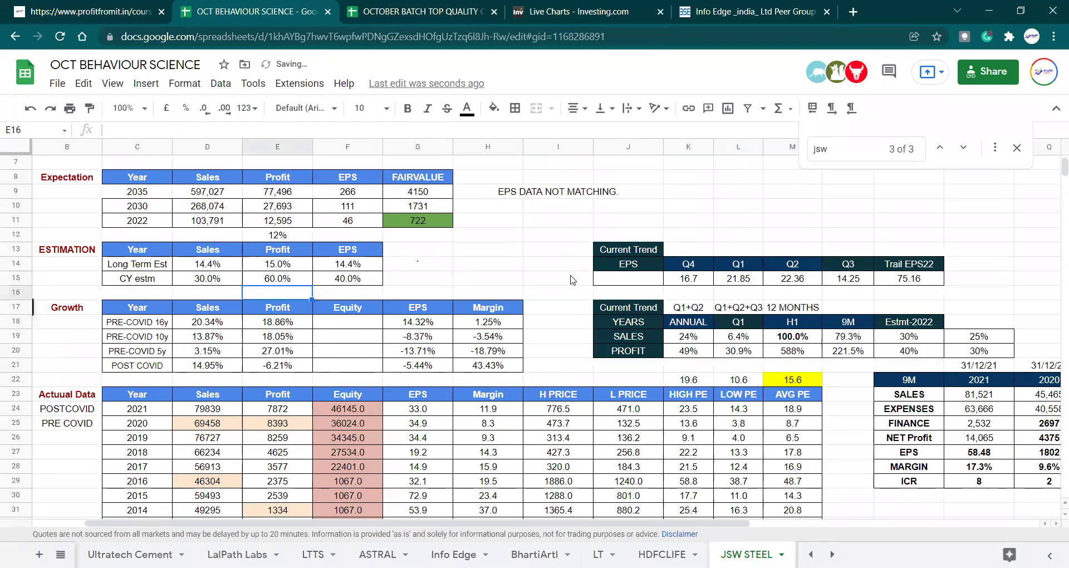
Step: Check the expected 2022 margin in E12 against the revised current-year profit estimate
{"action": "key", "text": "Up"}
{"action": "key", "text": "Up"}
{"action": "key", "text": "Up"}
{"action": "key", "text": "Up"}
{"action": "key", "text": "Up"}
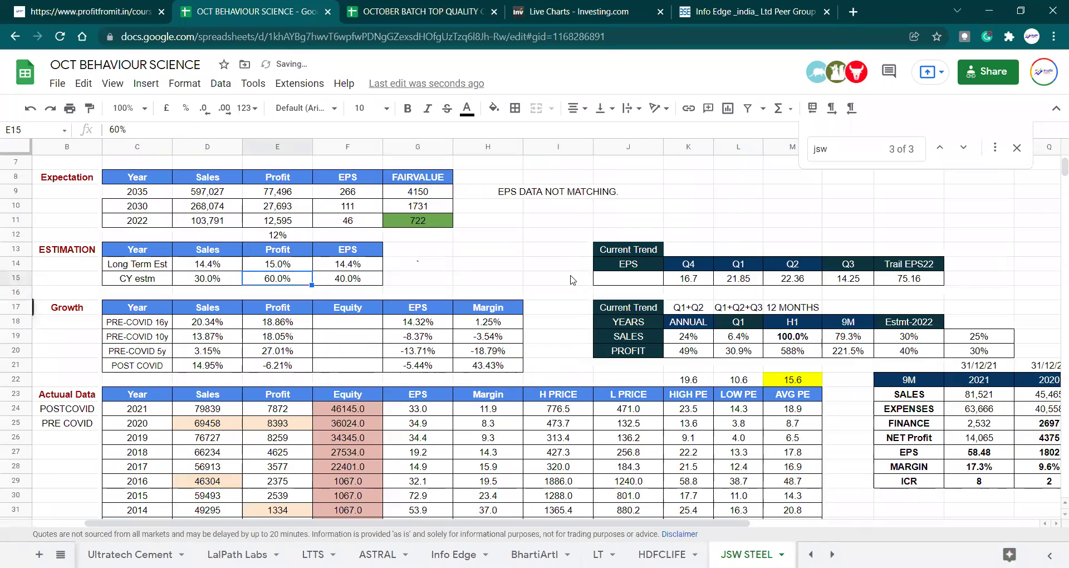
{"action": "key", "text": "Down"}
{"action": "key", "text": "Down"}
{"action": "key", "text": "Down"}
{"action": "key", "text": "Down"}
{"action": "key", "text": "Up"}
{"action": "key", "text": "Up"}
{"action": "key", "text": "Up"}
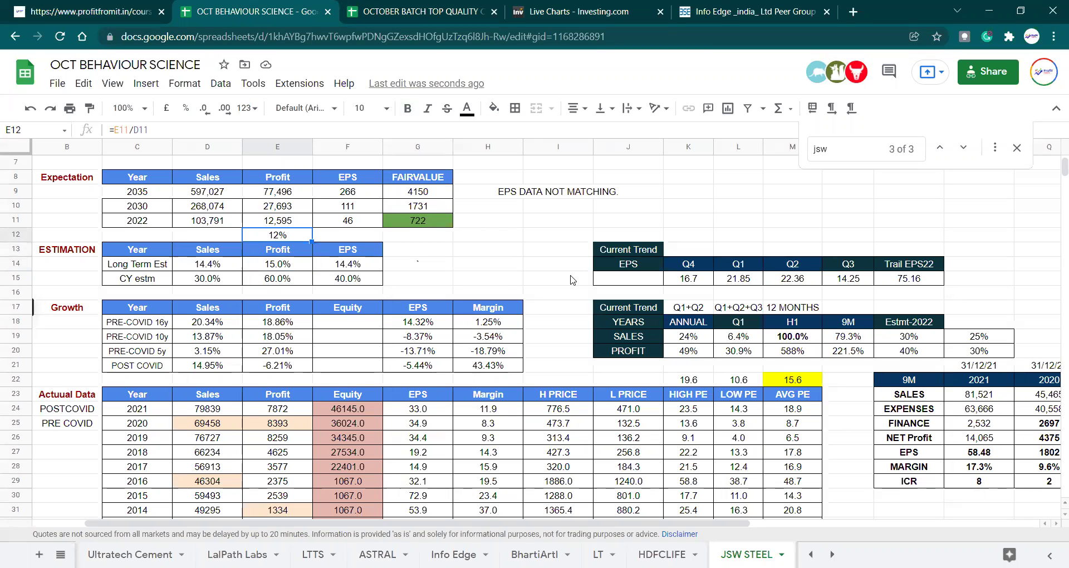
Step: Examine the trailing 2022 EPS in O15 and the formula that sums the quarterly EPS
{"action": "key", "text": "Right"}
{"action": "key", "text": "Right"}
{"action": "key", "text": "Right"}
{"action": "key", "text": "Right"}
{"action": "key", "text": "Right"}
{"action": "key", "text": "Right"}
{"action": "key", "text": "Right"}
{"action": "key", "text": "Right"}
{"action": "key", "text": "Right"}
{"action": "key", "text": "Right"}
{"action": "key", "text": "Down"}
{"action": "key", "text": "Down"}
{"action": "key", "text": "Down"}
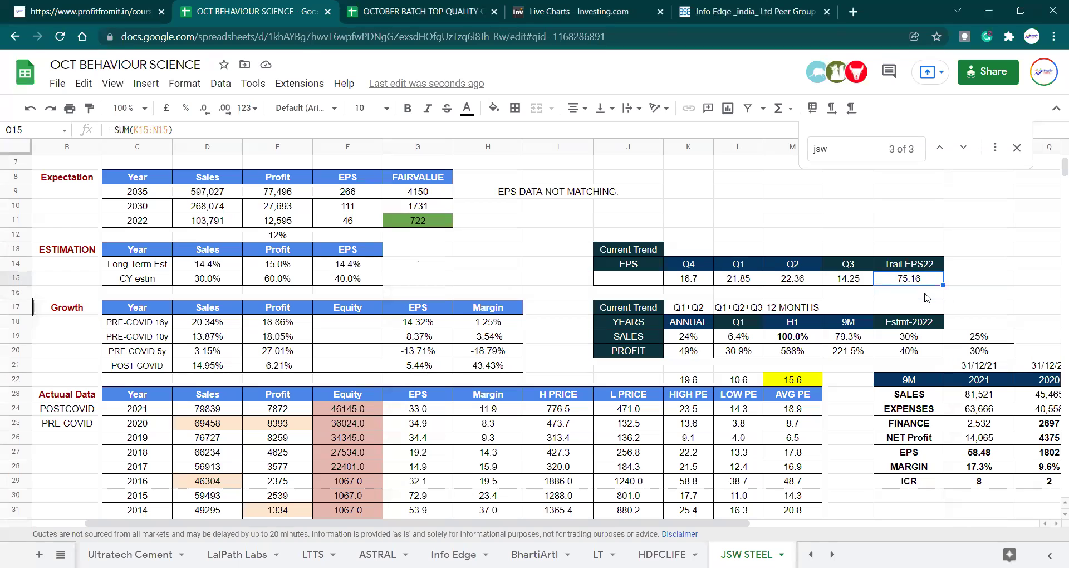
Step: Compare the expected 2022 profit, EPS and fair value formulas in E11, F11 and G11
{"action": "key", "text": "Left"}
{"action": "key", "text": "Left"}
{"action": "key", "text": "Left"}
{"action": "key", "text": "Left"}
{"action": "key", "text": "Left"}
{"action": "key", "text": "Left"}
{"action": "key", "text": "Left"}
{"action": "key", "text": "Left"}
{"action": "key", "text": "Left"}
{"action": "key", "text": "Up"}
{"action": "key", "text": "Up"}
{"action": "key", "text": "Up"}
{"action": "key", "text": "Up"}
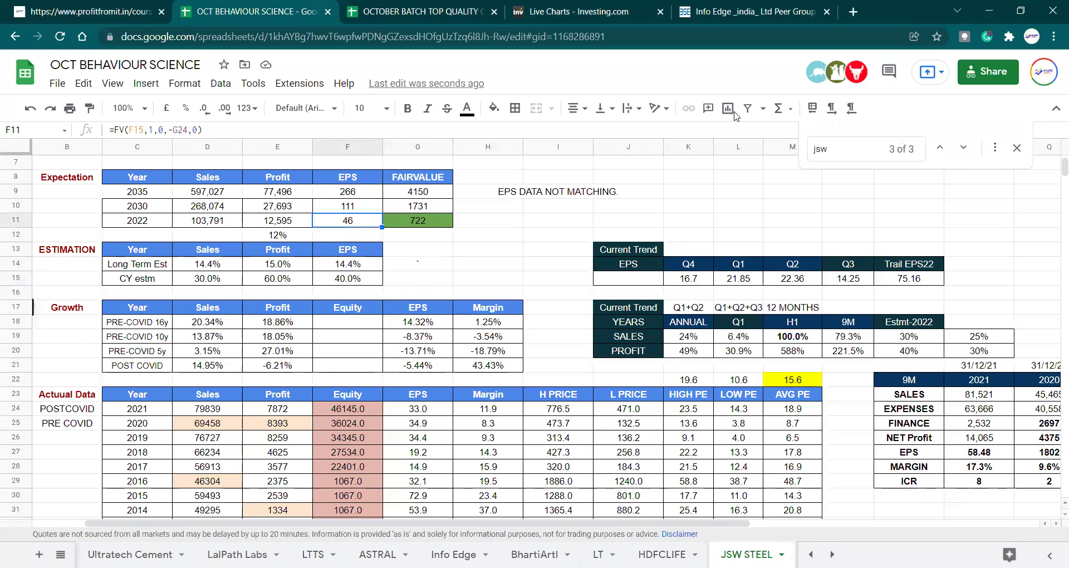
{"action": "key", "text": "Left"}
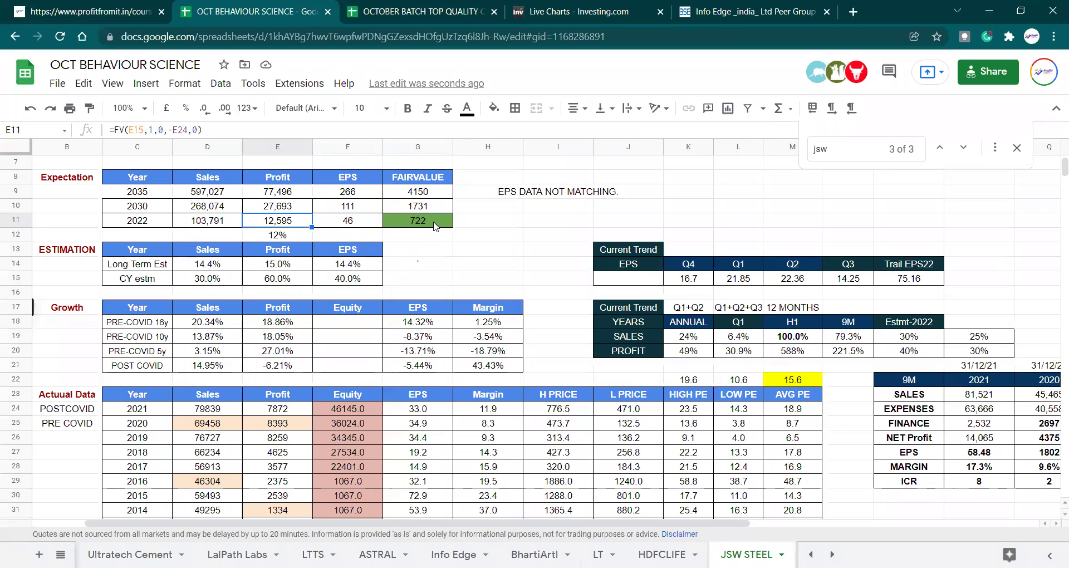
{"action": "key", "text": "Right"}
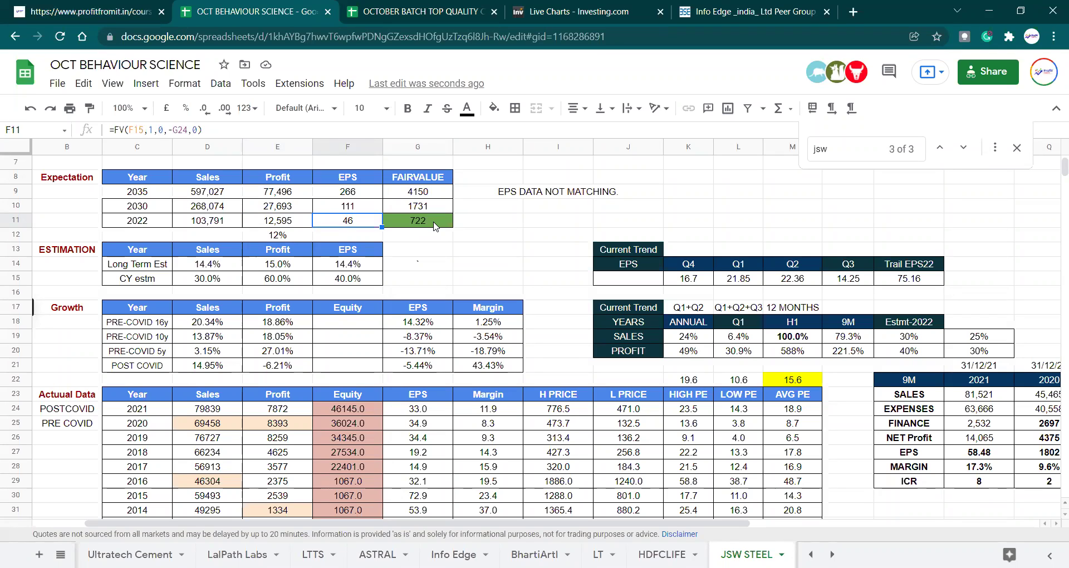
{"action": "left_click", "coordinate": [435, 225]}
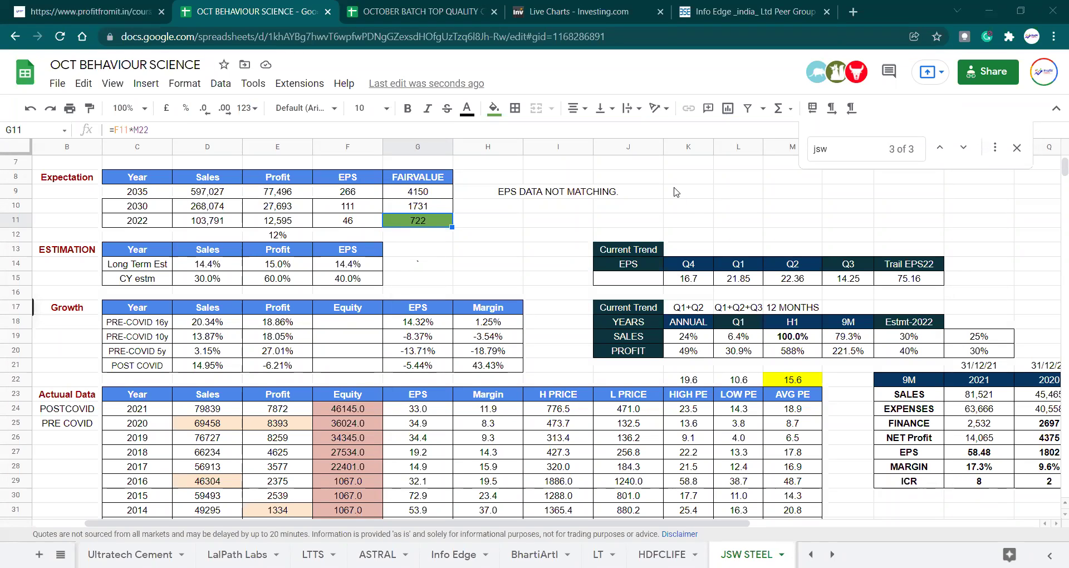
{"action": "left_click", "coordinate": [419, 253]}
{"action": "key", "text": "Left"}
{"action": "key", "text": "Up"}
{"action": "key", "text": "Up"}
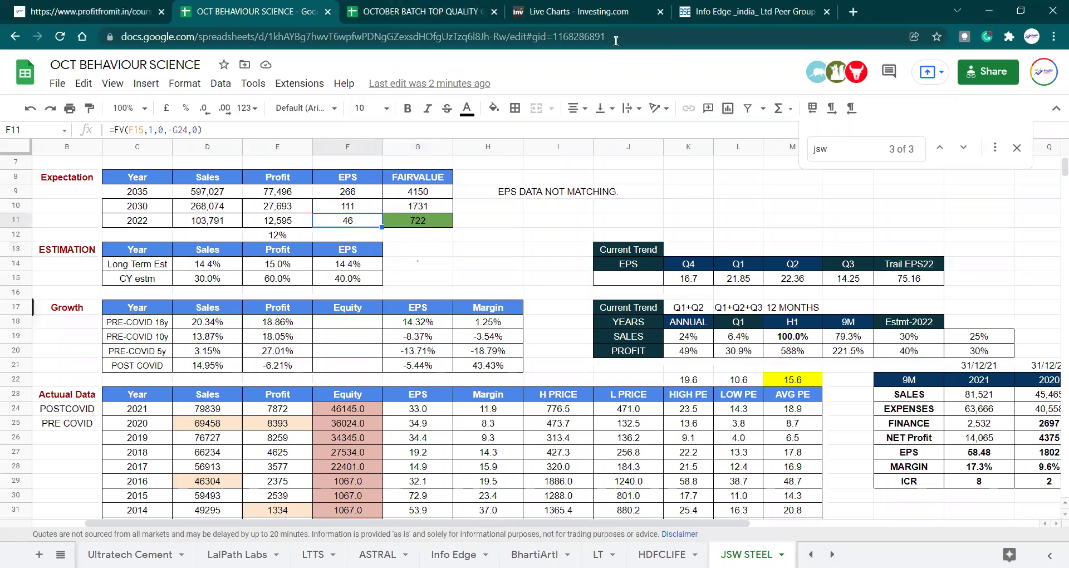
Step: Replace the BSE peer comparison page with the Iron _ SteelInterm.Products spreadsheet
{"action": "left_click", "coordinate": [759, 16]}
{"action": "left_click", "coordinate": [753, 37]}
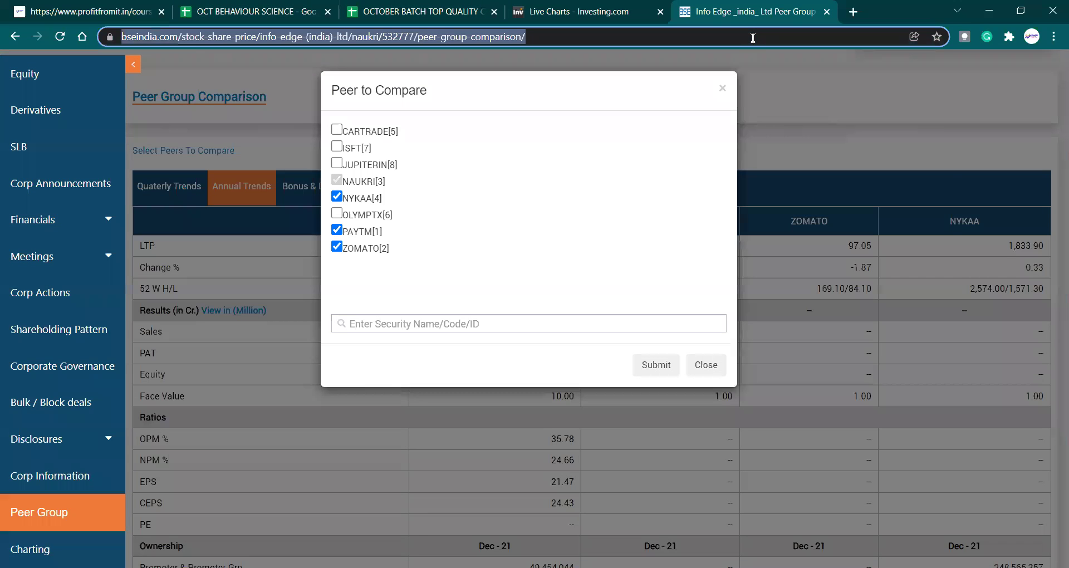
{"action": "type", "text": "irona"}
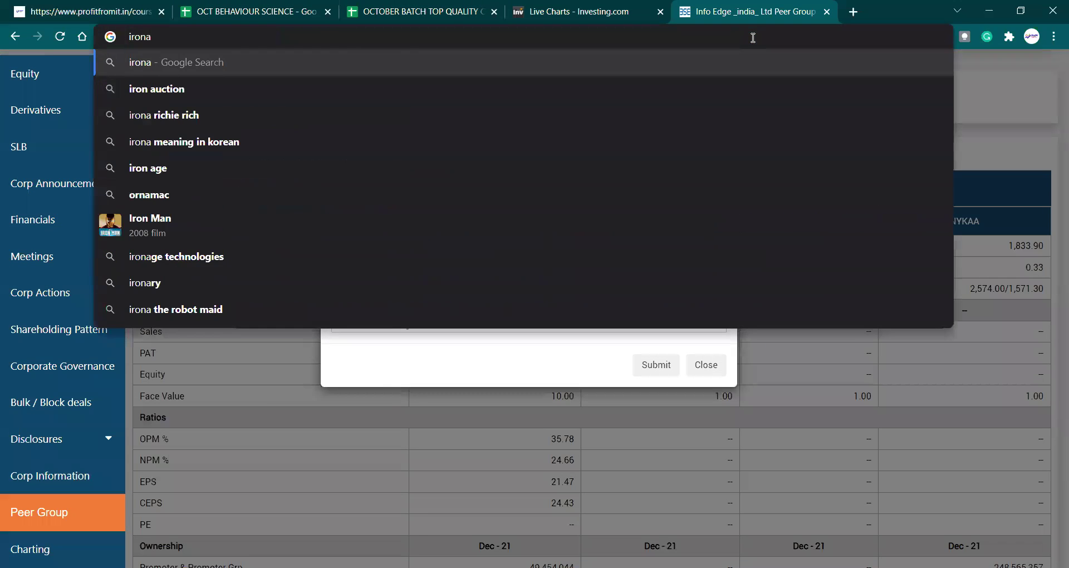
{"action": "key", "text": "BackSpace"}
{"action": "key", "text": "Up"}
{"action": "key", "text": "Return"}
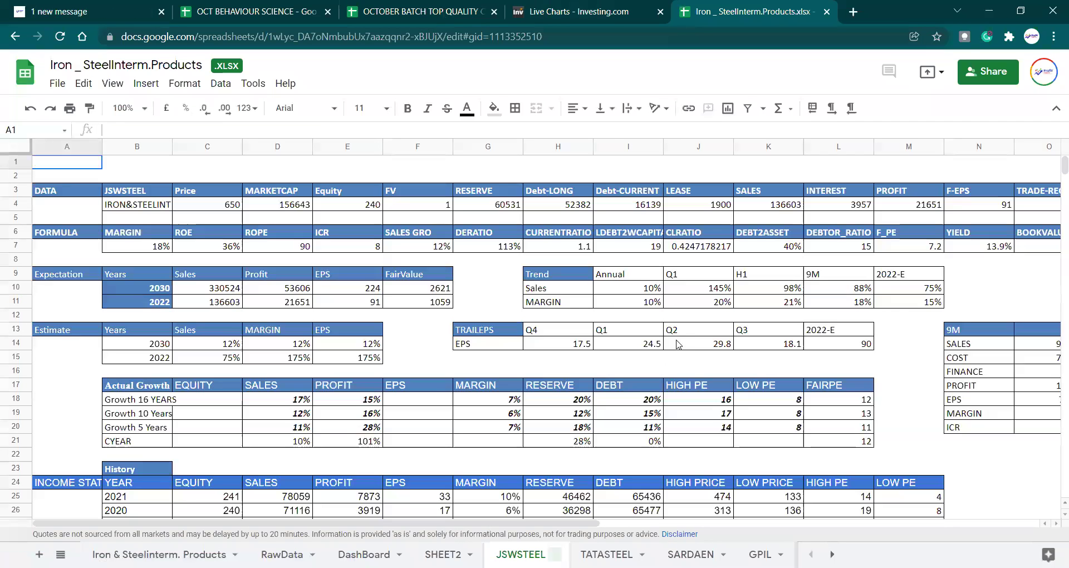
Step: Examine the quarterly EPS values in row 14 of the JSWSTEEL sheet and the trailing EPS formula in L14
{"action": "left_click", "coordinate": [916, 345]}
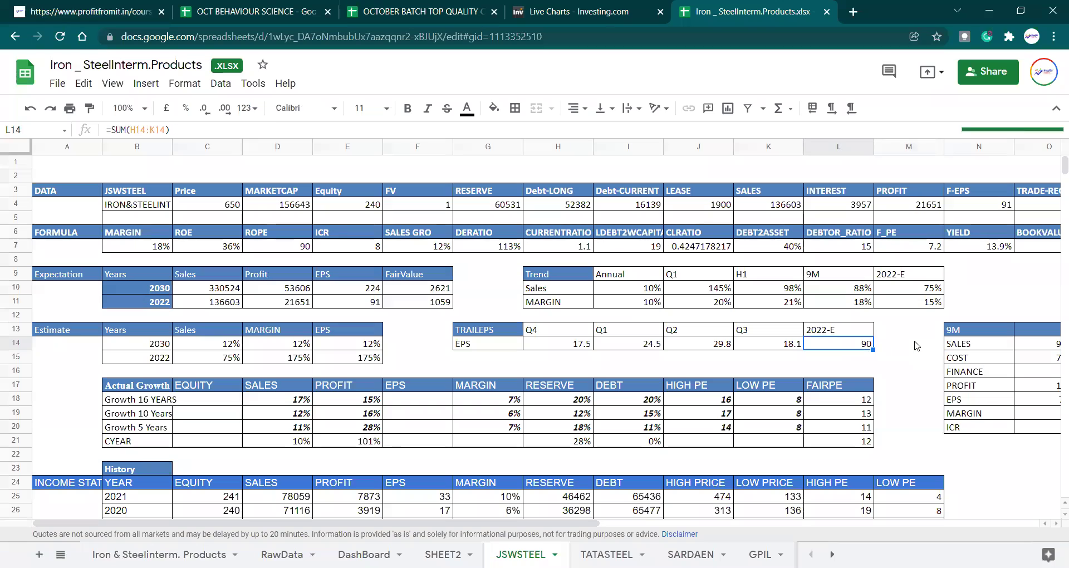
{"action": "key", "text": "Left"}
{"action": "key", "text": "Left"}
{"action": "key", "text": "Right"}
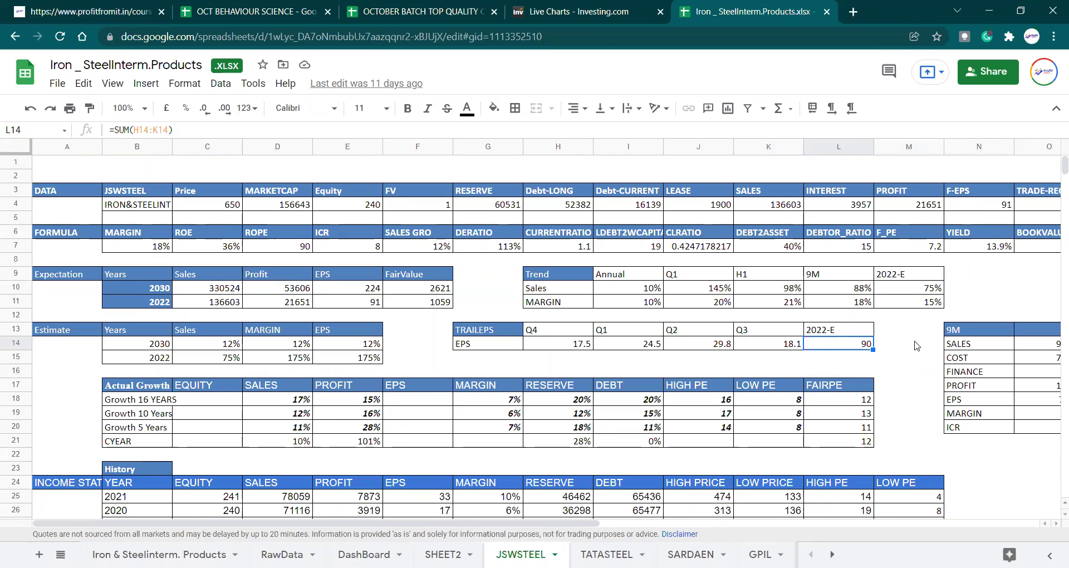
{"action": "key", "text": "Left"}
{"action": "key", "text": "Left"}
{"action": "key", "text": "Left"}
{"action": "key", "text": "Right"}
{"action": "key", "text": "Right"}
{"action": "key", "text": "Right"}
{"action": "key", "text": "Left"}
{"action": "key", "text": "Right"}
{"action": "left_click", "coordinate": [789, 349]}
{"action": "left_click", "coordinate": [727, 345]}
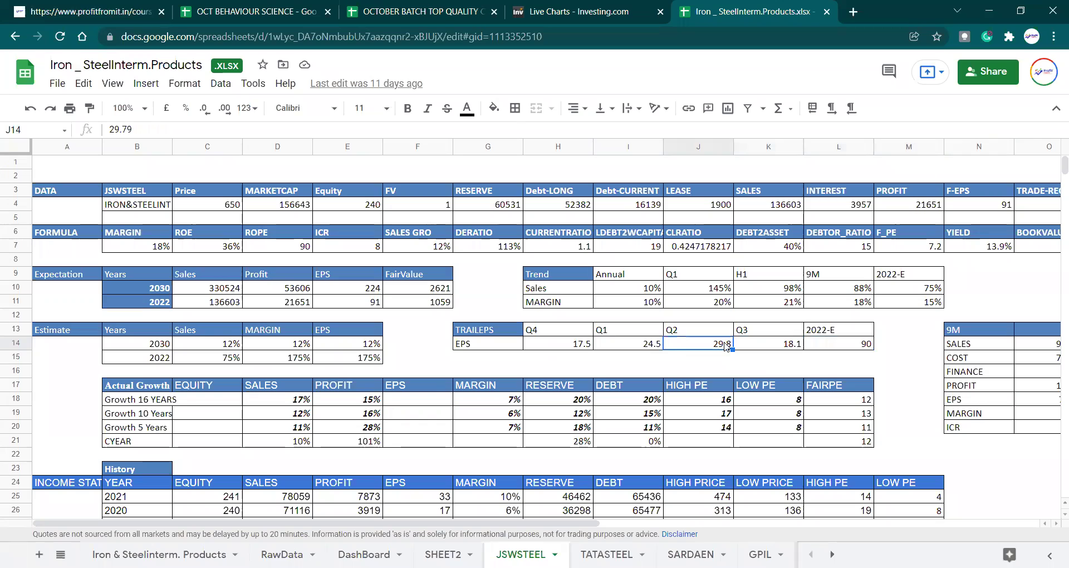
{"action": "left_click", "coordinate": [658, 348]}
{"action": "left_click", "coordinate": [585, 350]}
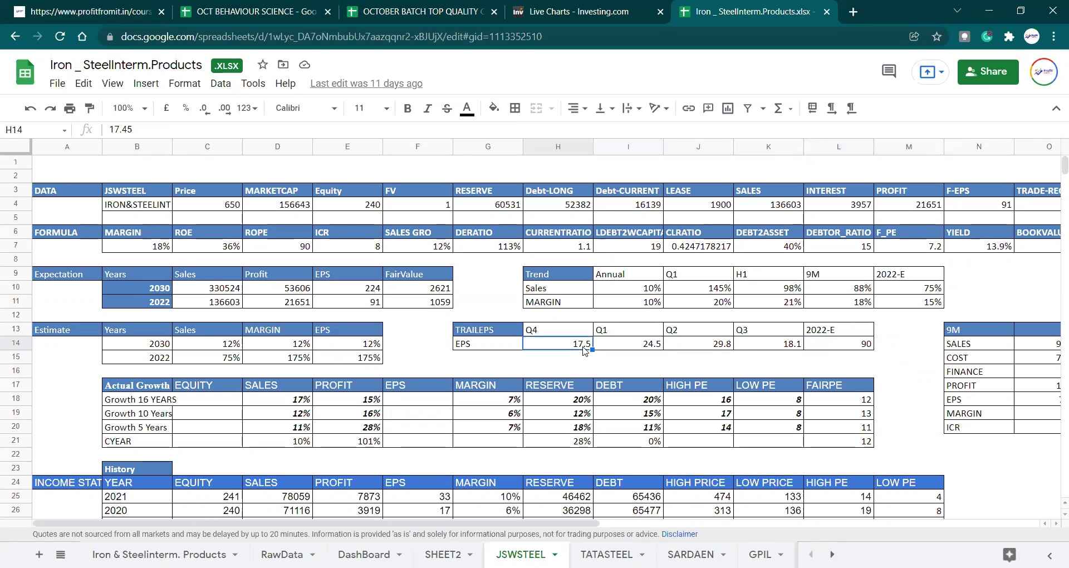
{"action": "double_click", "coordinate": [857, 349]}
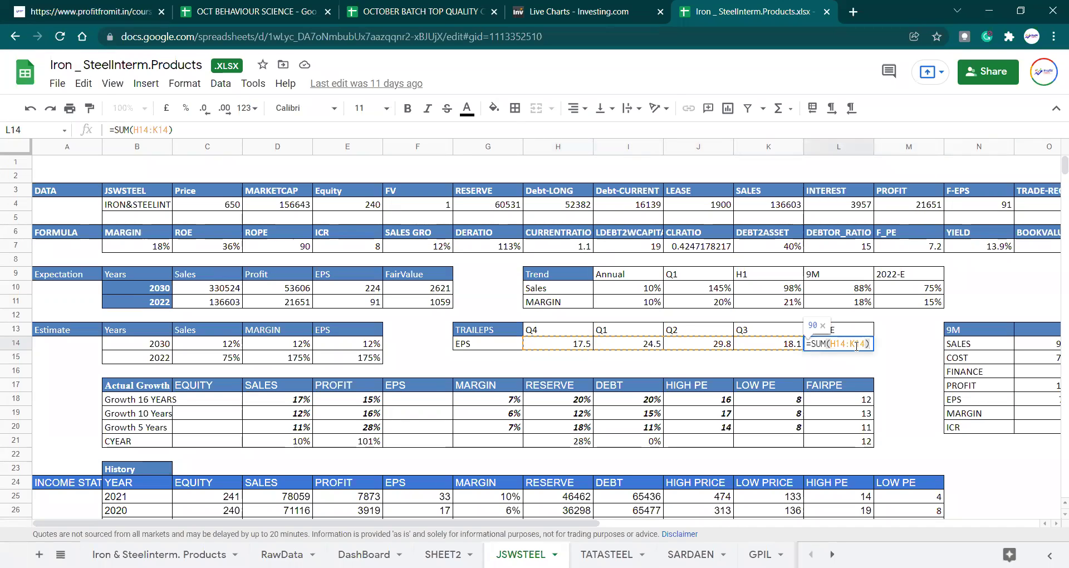
{"action": "key", "text": "Escape"}
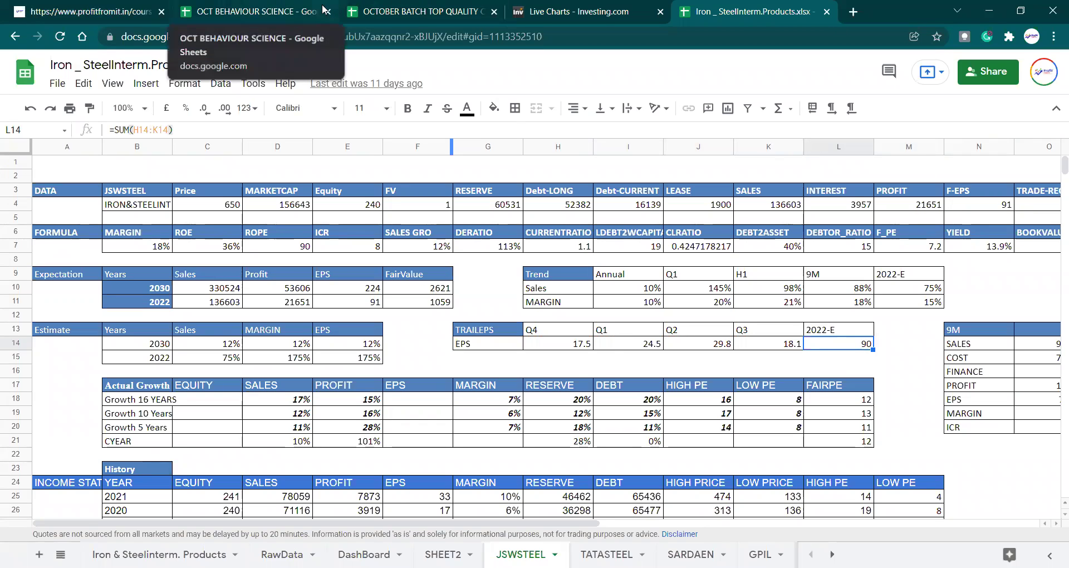
Step: Compare the Q3 EPS in N15 of OCT BEHAVIOUR SCIENCE with the Iron _ SteelInterm.Products spreadsheet
{"action": "left_click", "coordinate": [275, 12]}
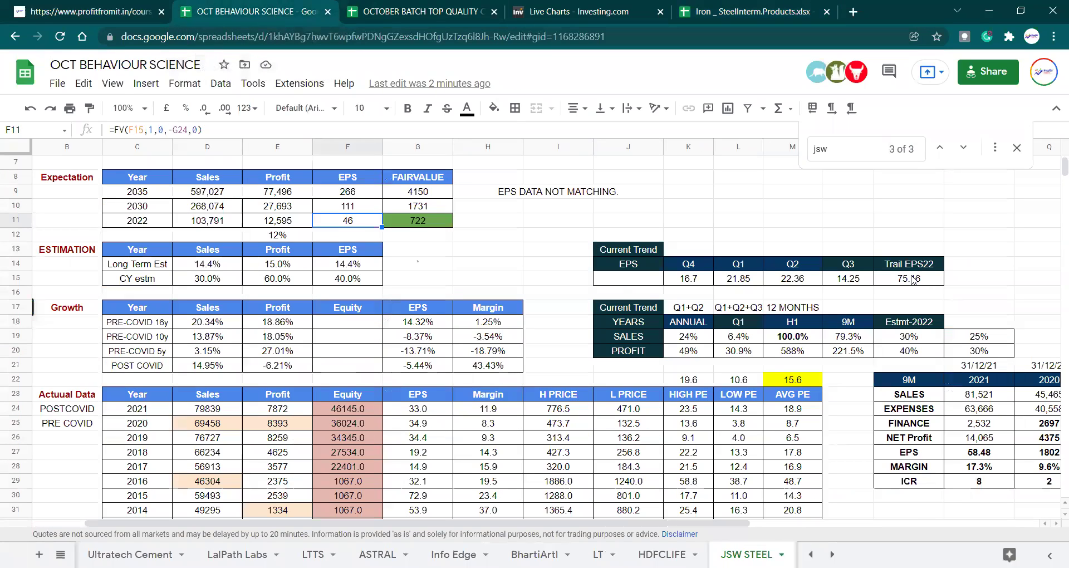
{"action": "left_click", "coordinate": [861, 284]}
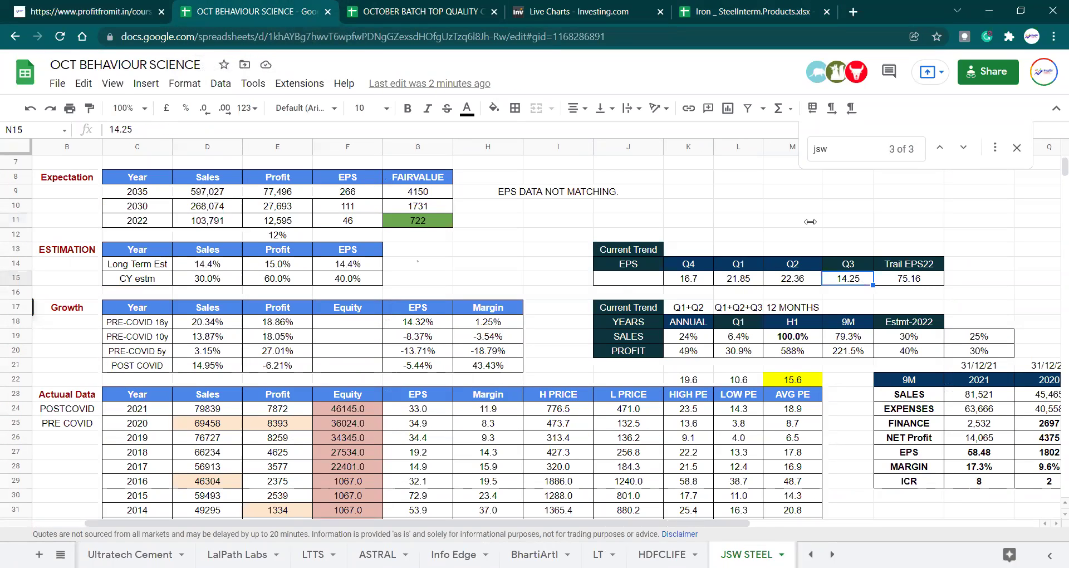
{"action": "left_click", "coordinate": [739, 7]}
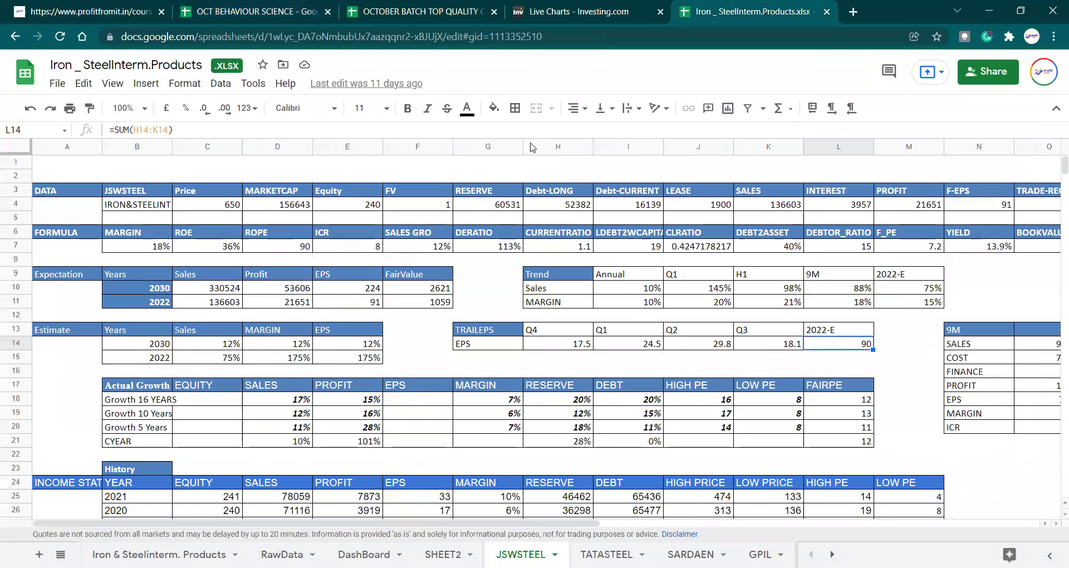
{"action": "left_click", "coordinate": [250, 9]}
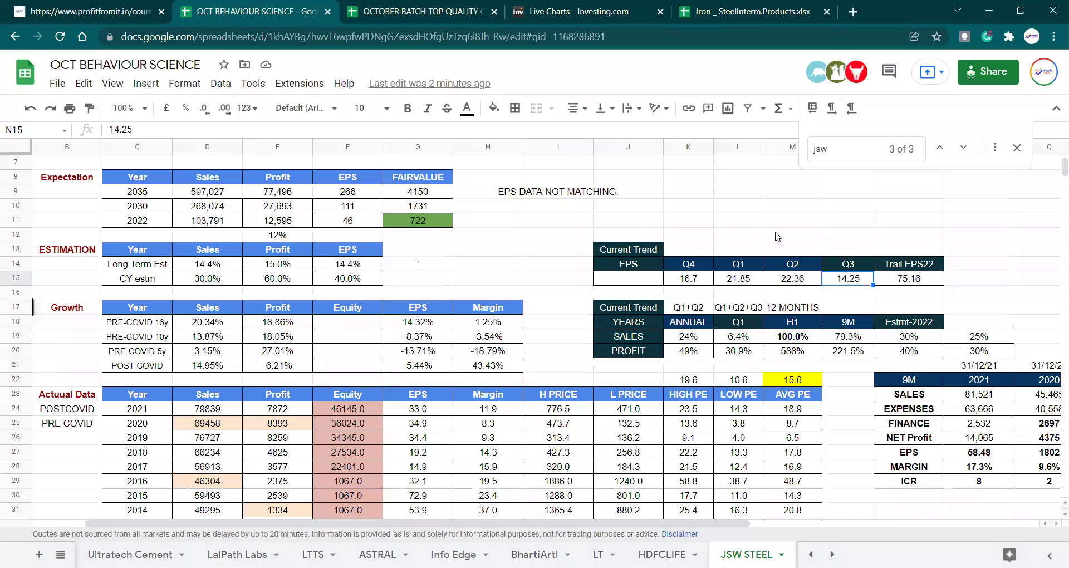
Step: Check the net profit and 2021 sales figures in the 9M table
{"action": "left_click", "coordinate": [846, 441]}
{"action": "key", "text": "Right"}
{"action": "key", "text": "Right"}
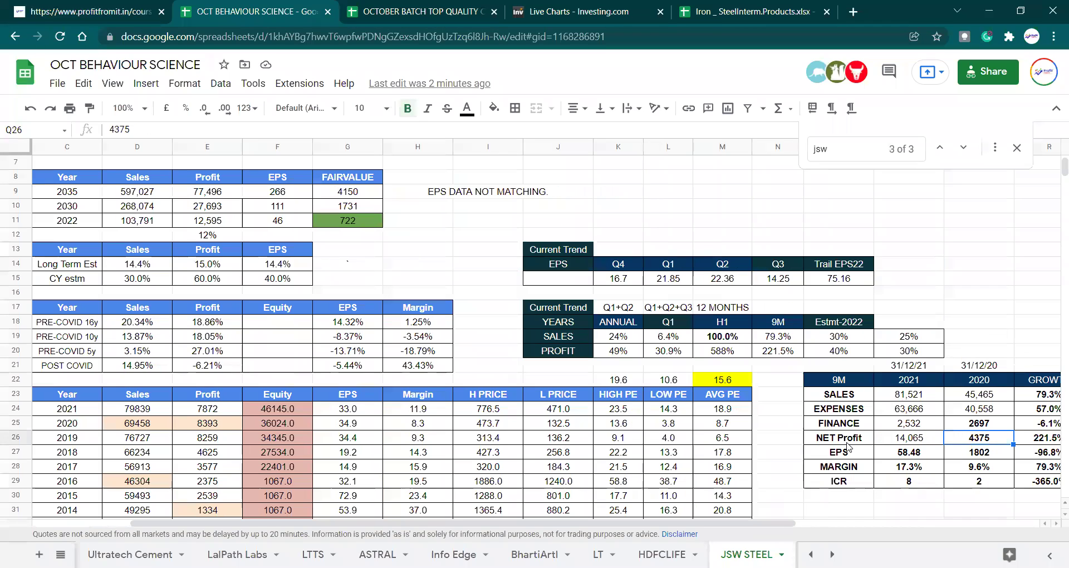
{"action": "key", "text": "Up"}
{"action": "key", "text": "Up"}
{"action": "key", "text": "Up"}
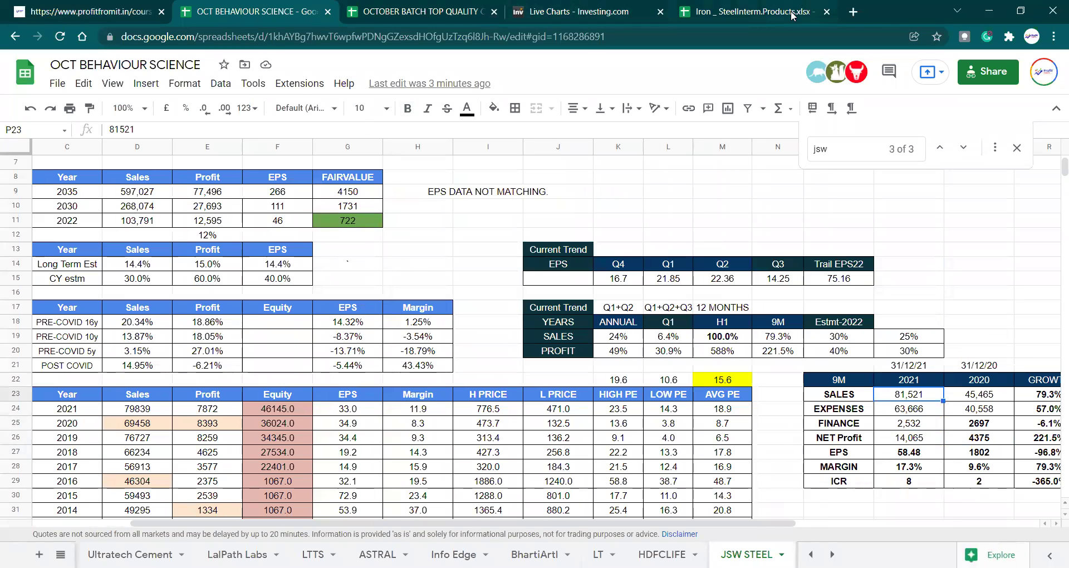
Step: Open the BSE quote page for JSW Steel in a new browser tab and check its EPS (TTM)
{"action": "left_click", "coordinate": [853, 12]}
{"action": "left_click", "coordinate": [839, 30]}
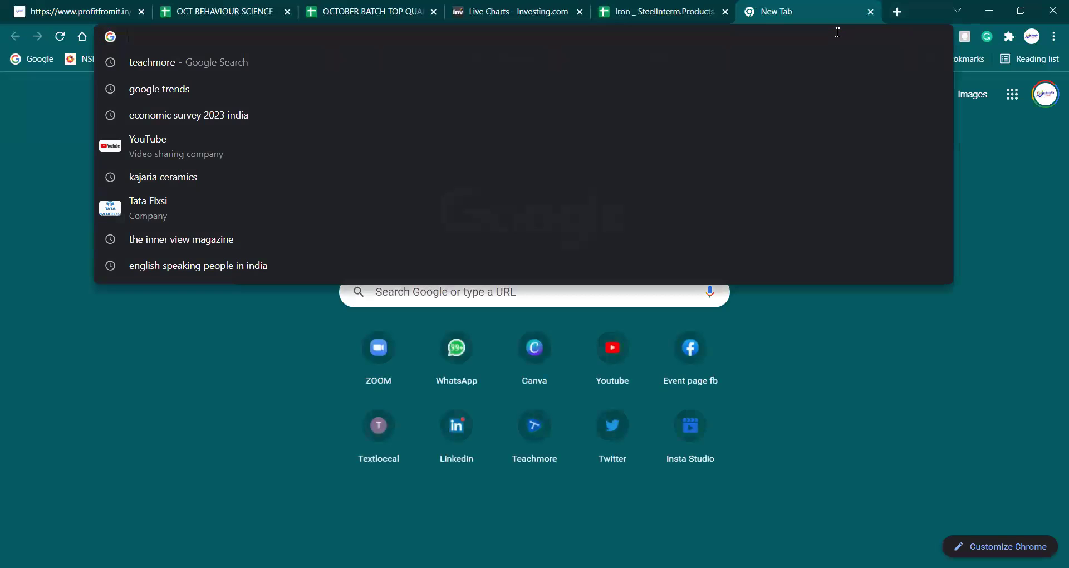
{"action": "type", "text": "bse"}
{"action": "key", "text": "Return"}
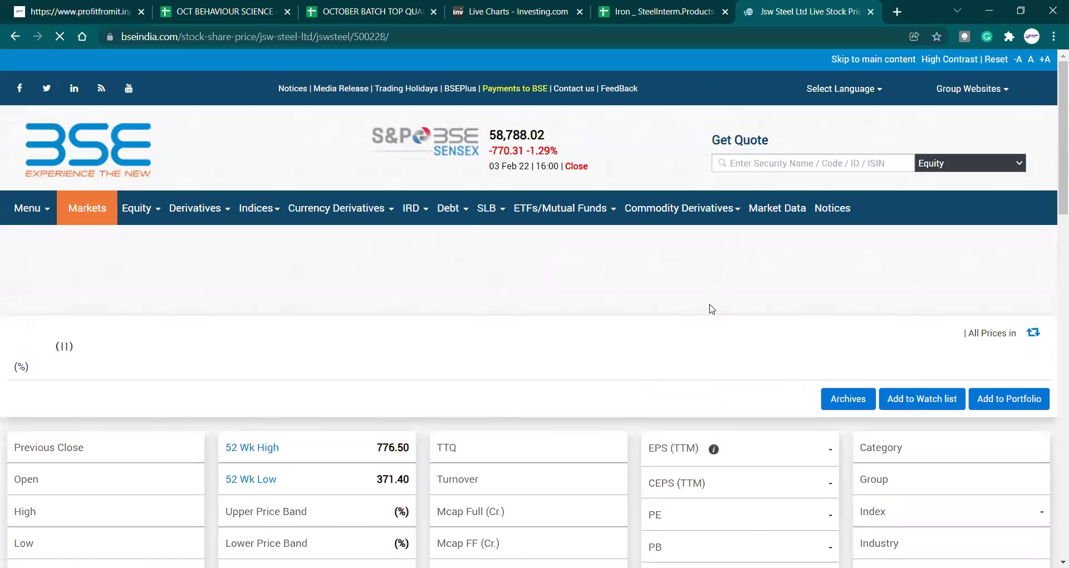
{"action": "scroll", "coordinate": [785, 312], "scroll_direction": "down", "scroll_amount": 3}
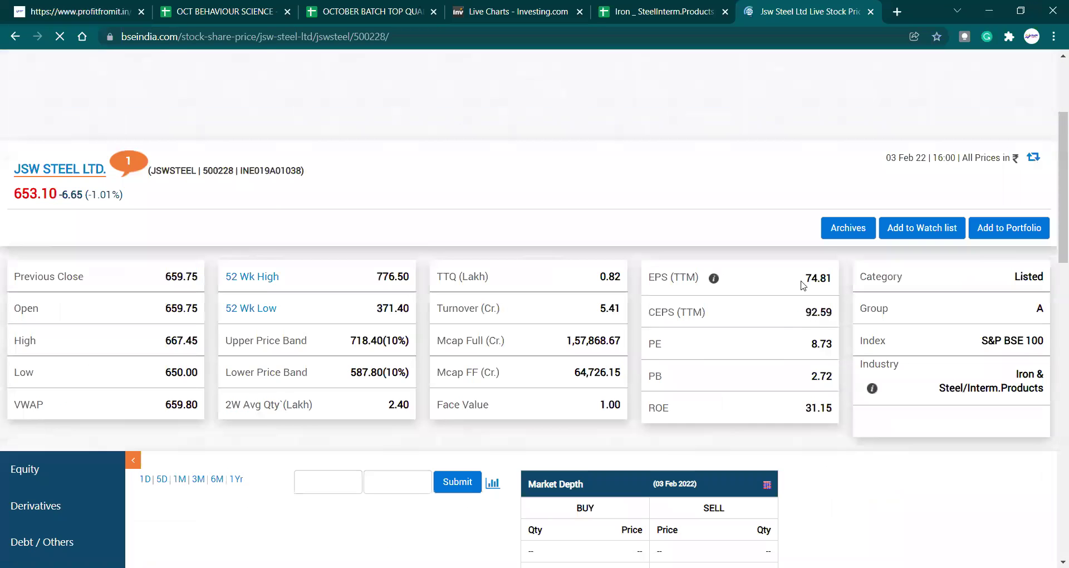
{"action": "double_click", "coordinate": [819, 278]}
{"action": "left_click", "coordinate": [574, 316]}
Step: Open JSW Steel's financial results summary on BSE and view the quarterly trends
{"action": "scroll", "coordinate": [574, 316], "scroll_direction": "down", "scroll_amount": 2}
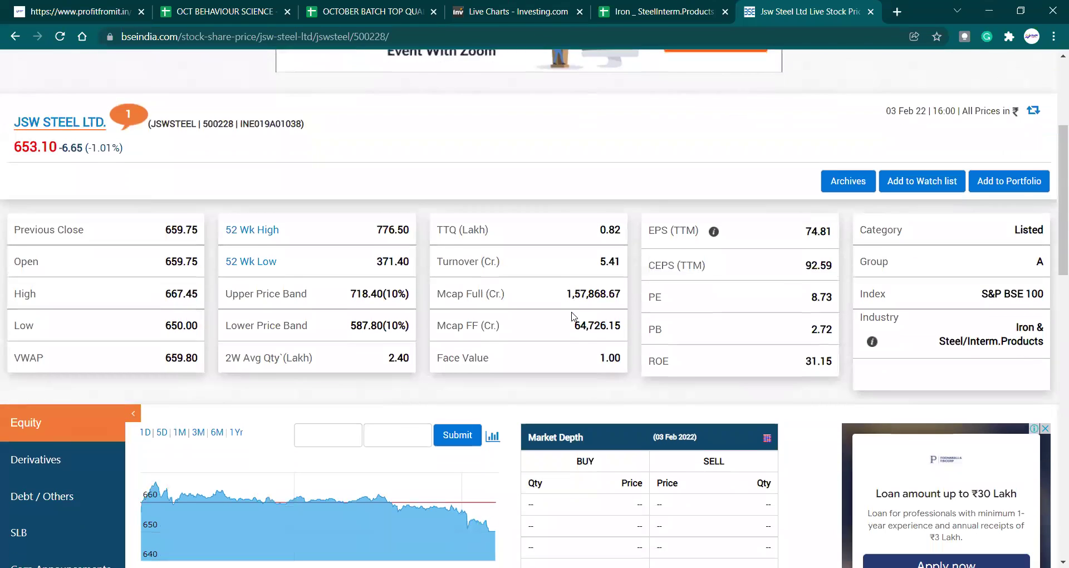
{"action": "scroll", "coordinate": [93, 374], "scroll_direction": "down", "scroll_amount": 1}
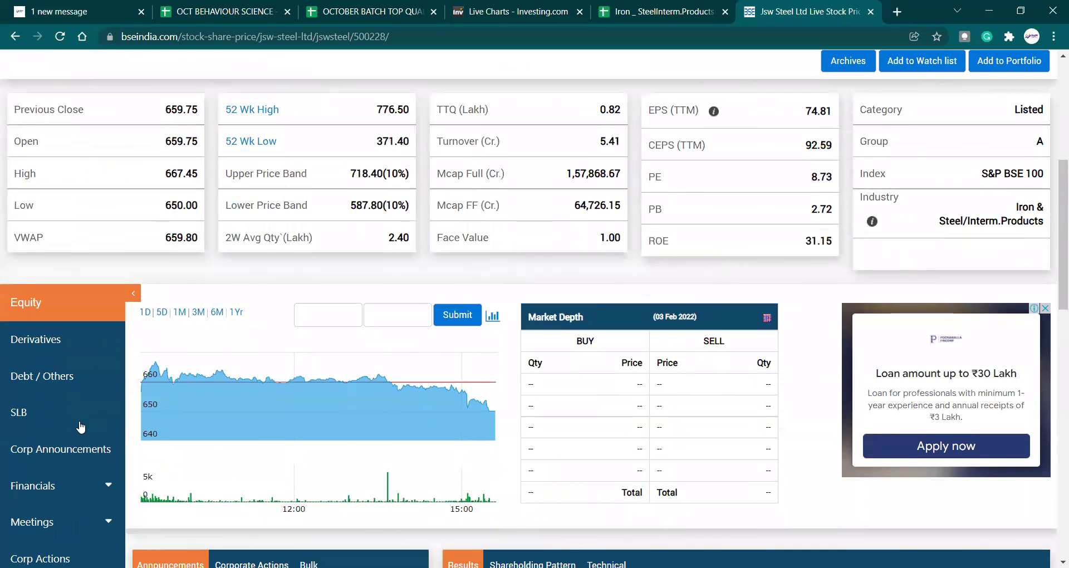
{"action": "mouse_move", "coordinate": [33, 484]}
{"action": "left_click", "coordinate": [31, 519]}
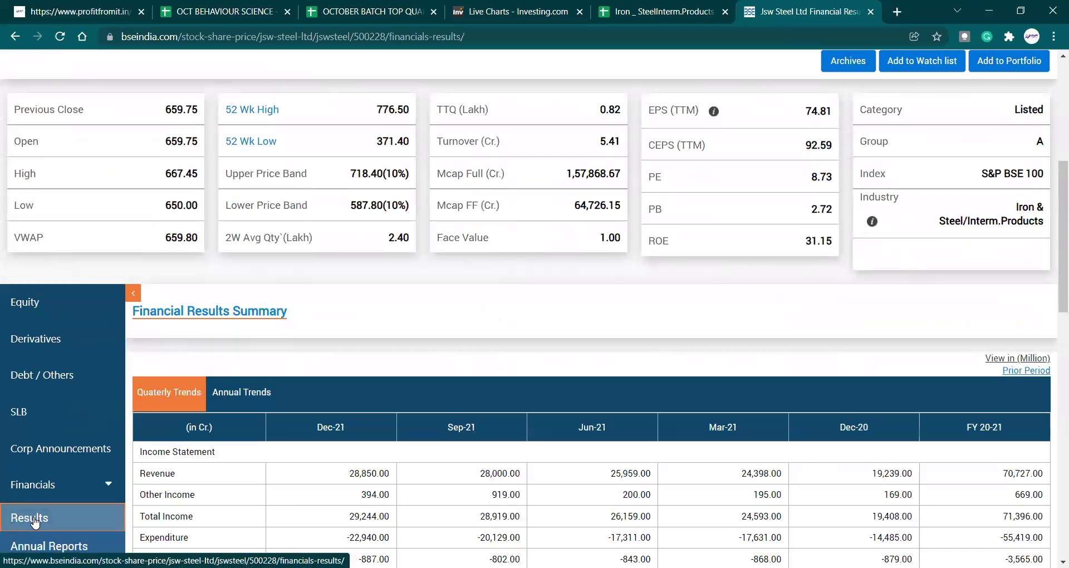
{"action": "scroll", "coordinate": [34, 521], "scroll_direction": "down", "scroll_amount": 1}
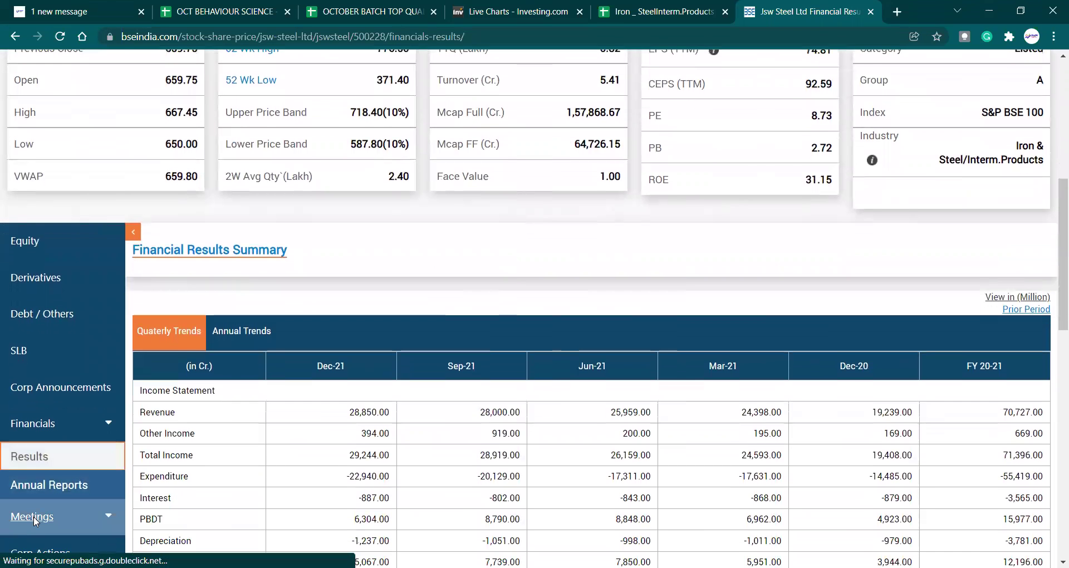
Step: Open JSW Steel's consolidated Dec-21 results on BSE and check the basic EPS for continuing operation
{"action": "scroll", "coordinate": [359, 439], "scroll_direction": "down", "scroll_amount": 5}
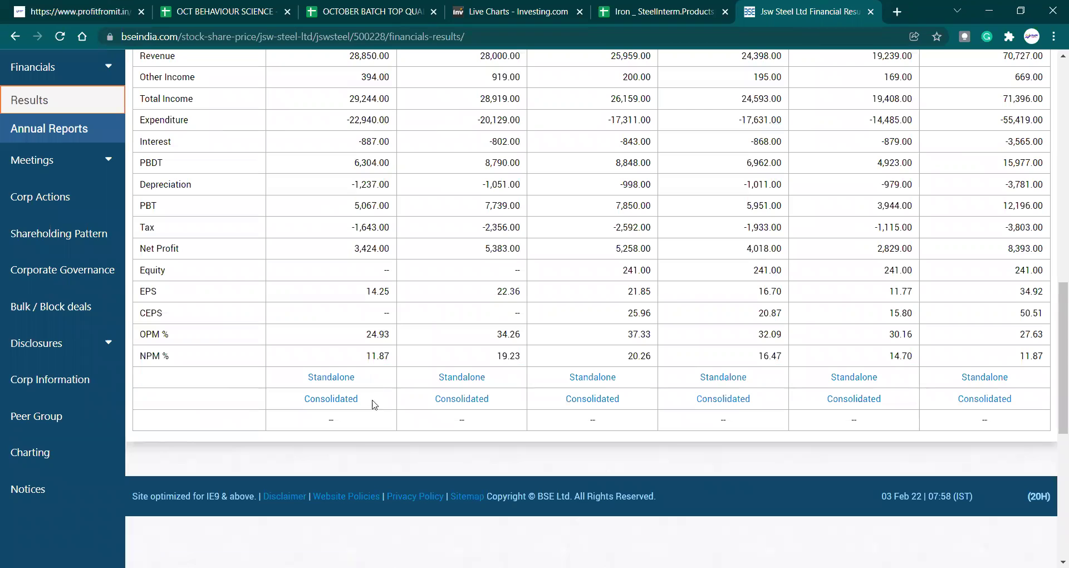
{"action": "left_click", "coordinate": [335, 402]}
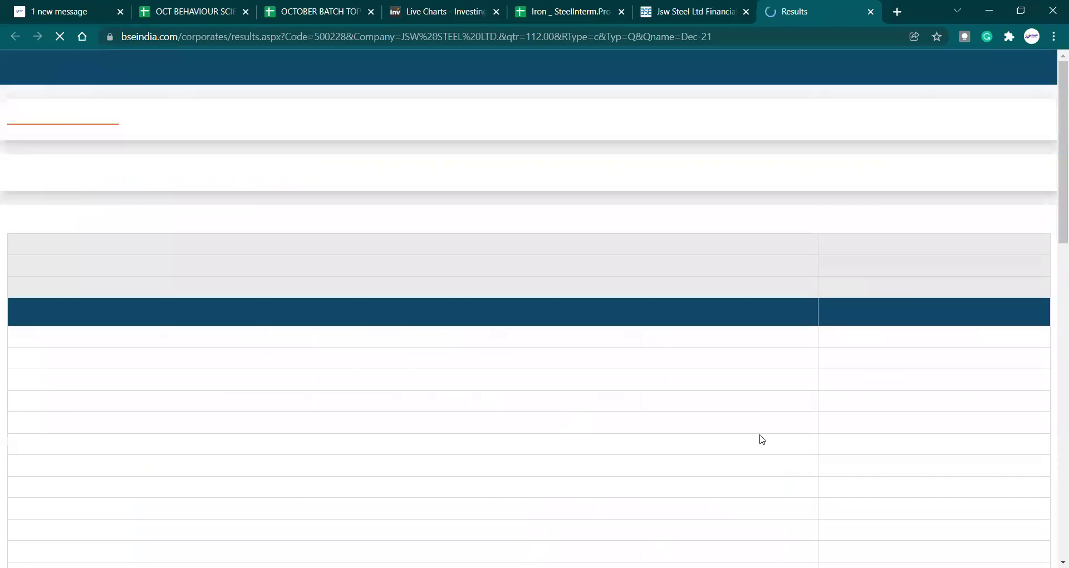
{"action": "scroll", "coordinate": [749, 449], "scroll_direction": "down", "scroll_amount": 7}
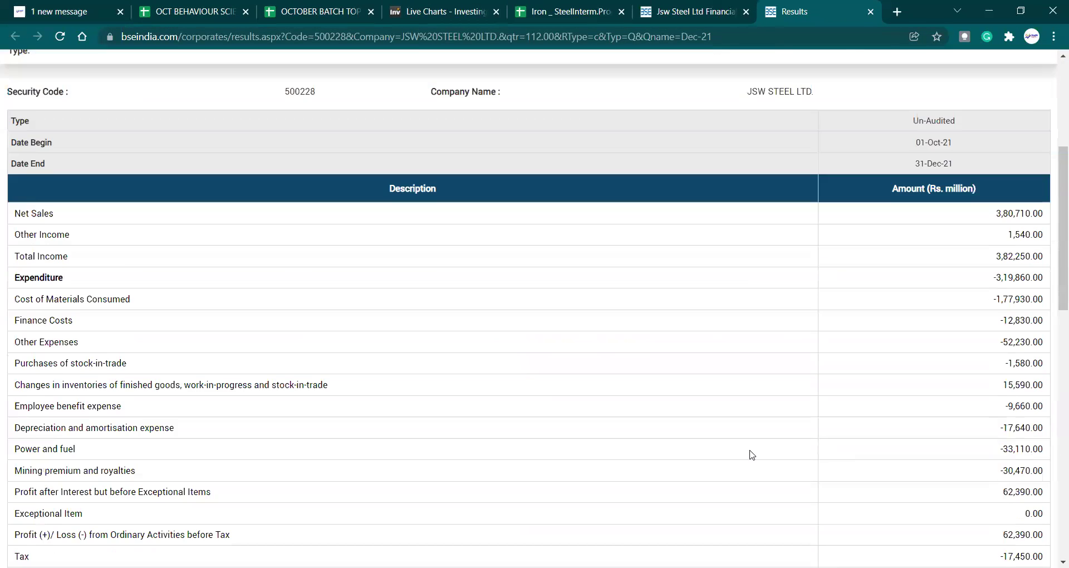
{"action": "scroll", "coordinate": [749, 455], "scroll_direction": "down", "scroll_amount": 10}
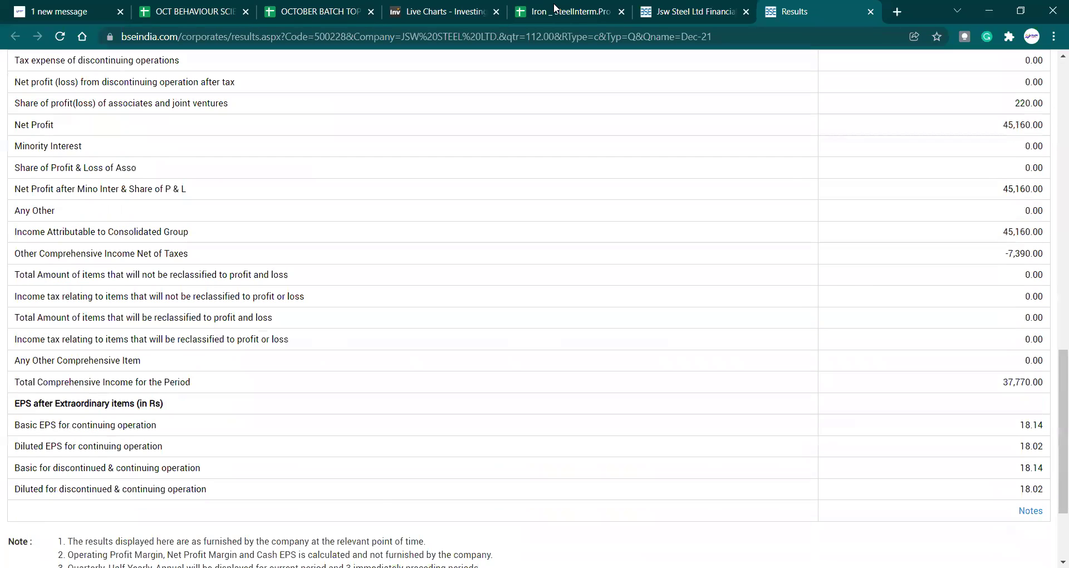
{"action": "scroll", "coordinate": [837, 293], "scroll_direction": "down", "scroll_amount": 2}
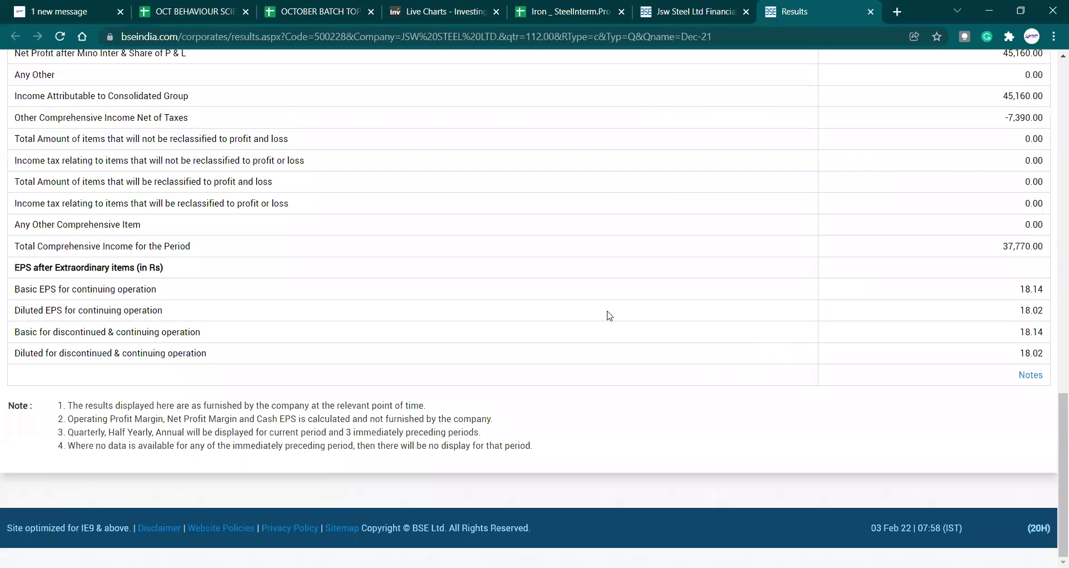
Step: Compare the Q3 EPS with the Iron _ SteelInterm.Products spreadsheet and set N15 in OCT BEHAVIOUR SCIENCE to 18.14
{"action": "key", "text": "ctrl+5"}
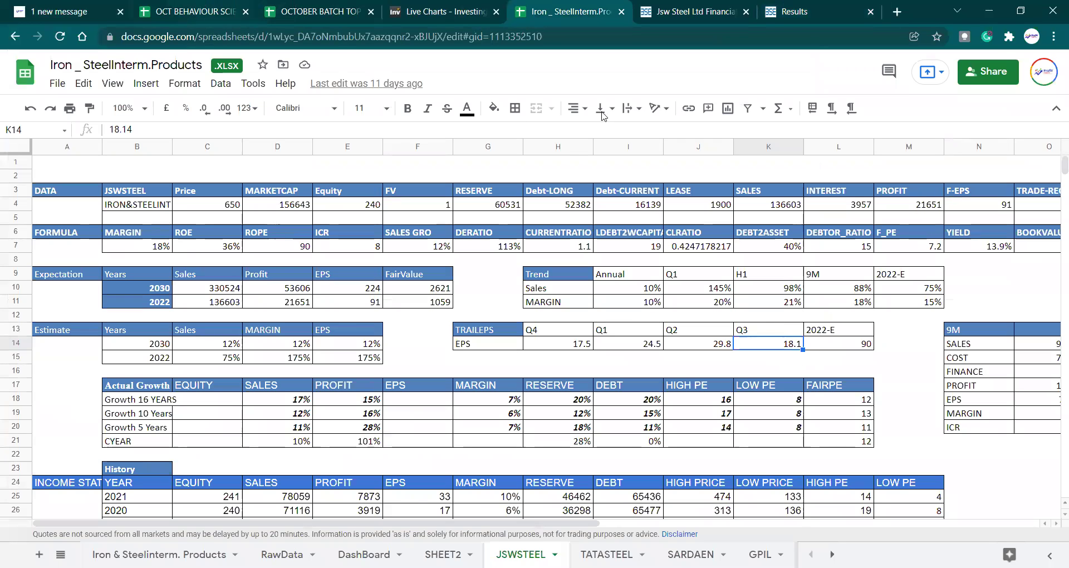
{"action": "key", "text": "ctrl+2"}
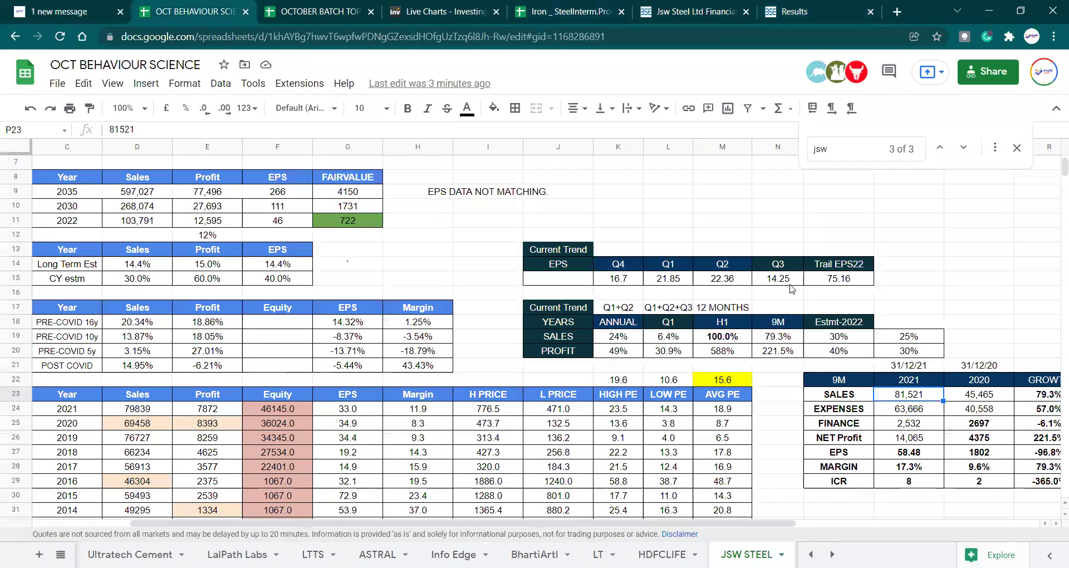
{"action": "left_click", "coordinate": [791, 283]}
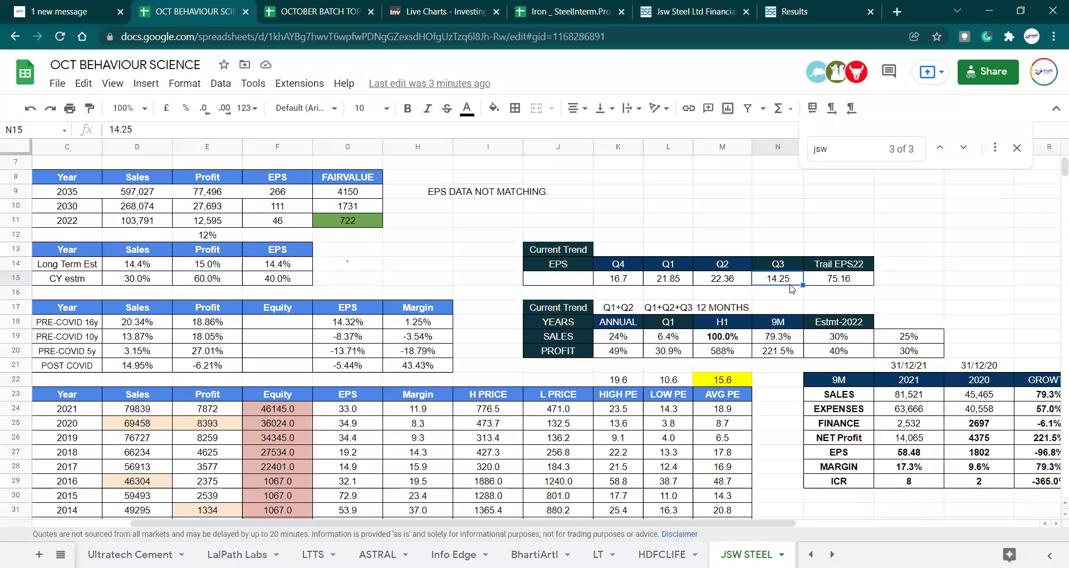
{"action": "type", "text": "18."}
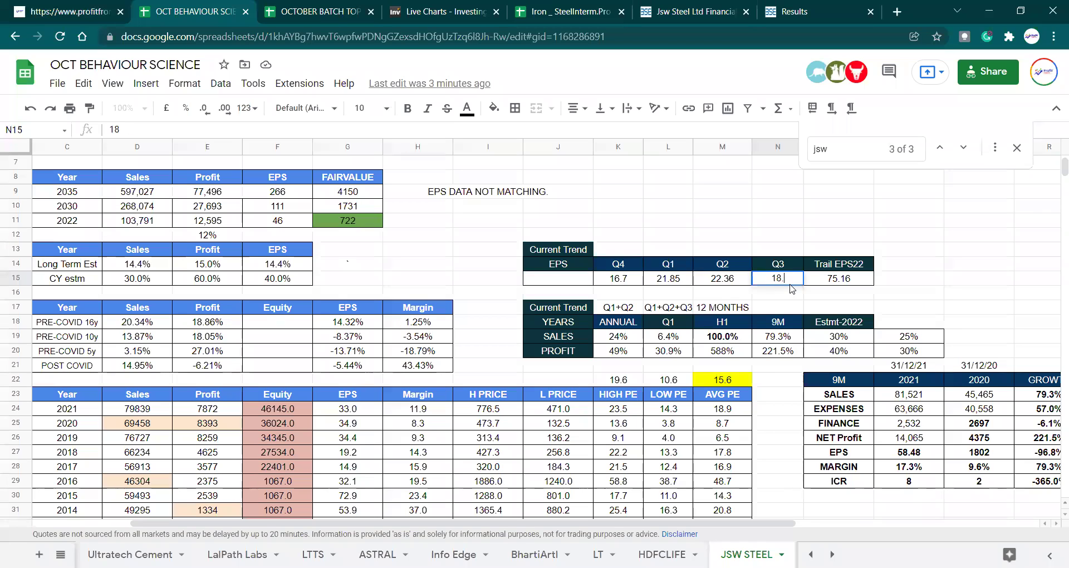
{"action": "type", "text": "14"}
{"action": "key", "text": "Return"}
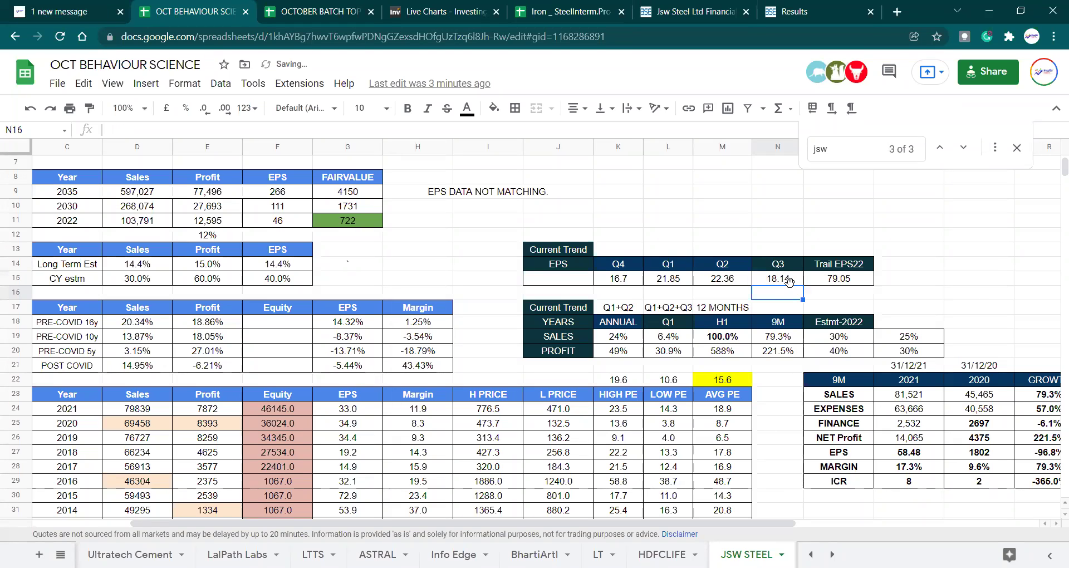
{"action": "left_click", "coordinate": [790, 283]}
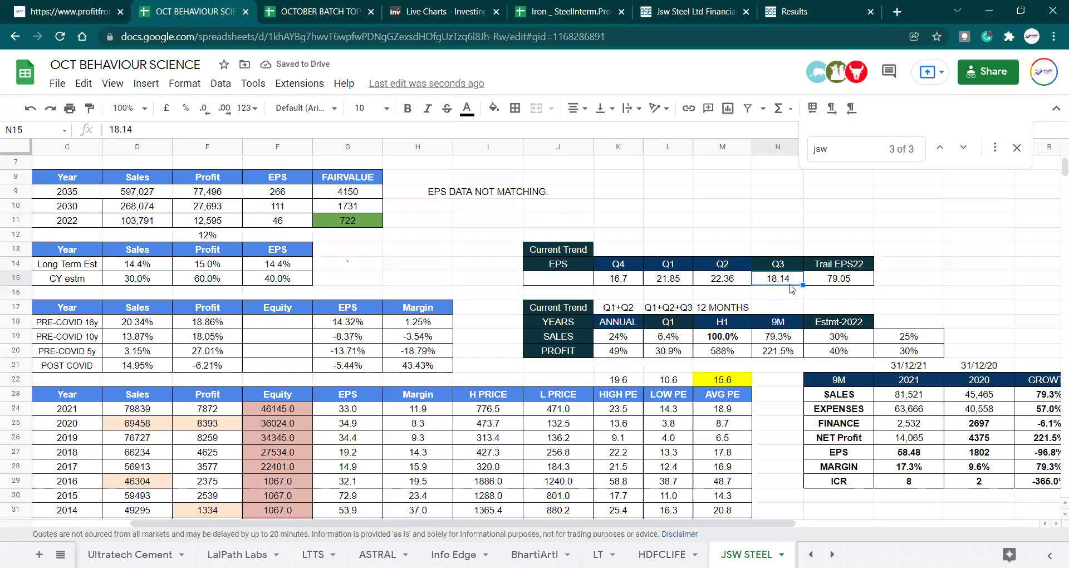
Step: Check the Trail EPS22 formula and the CY estm sales growth on the JSW STEEL sheet
{"action": "key", "text": "Right"}
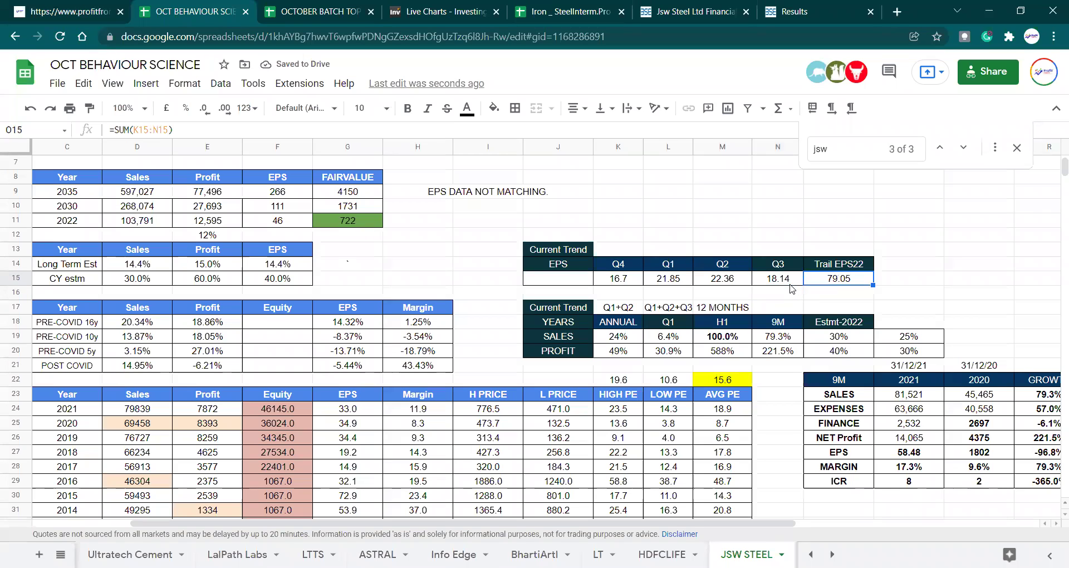
{"action": "key", "text": "Left"}
{"action": "key", "text": "Left"}
{"action": "key", "text": "Left"}
{"action": "key", "text": "Left"}
{"action": "key", "text": "Left"}
{"action": "key", "text": "Left"}
{"action": "key", "text": "Left"}
{"action": "key", "text": "Left"}
{"action": "key", "text": "Left"}
{"action": "key", "text": "Left"}
{"action": "key", "text": "Left"}
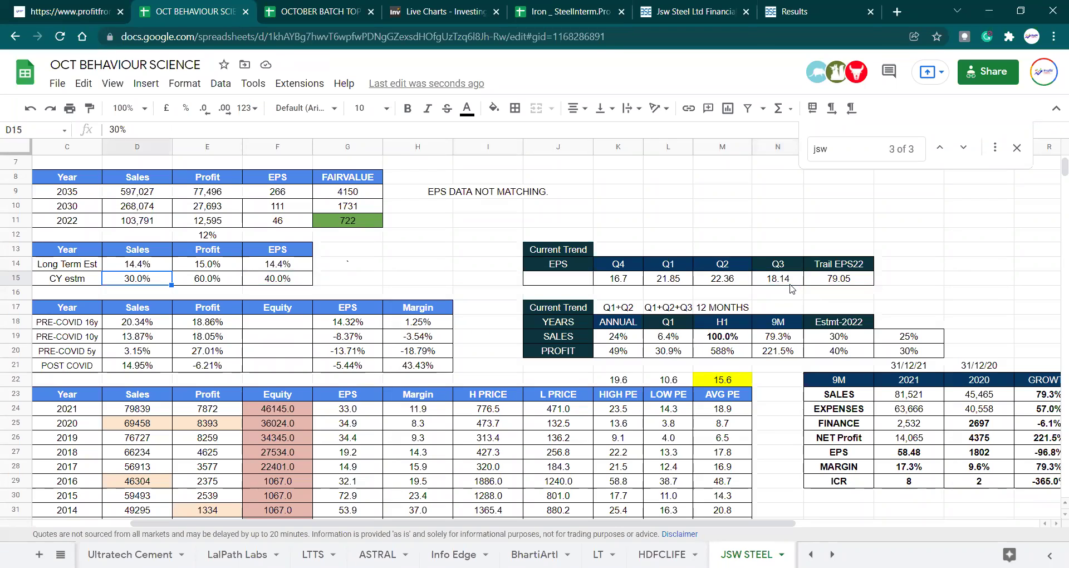
{"action": "key", "text": "Left"}
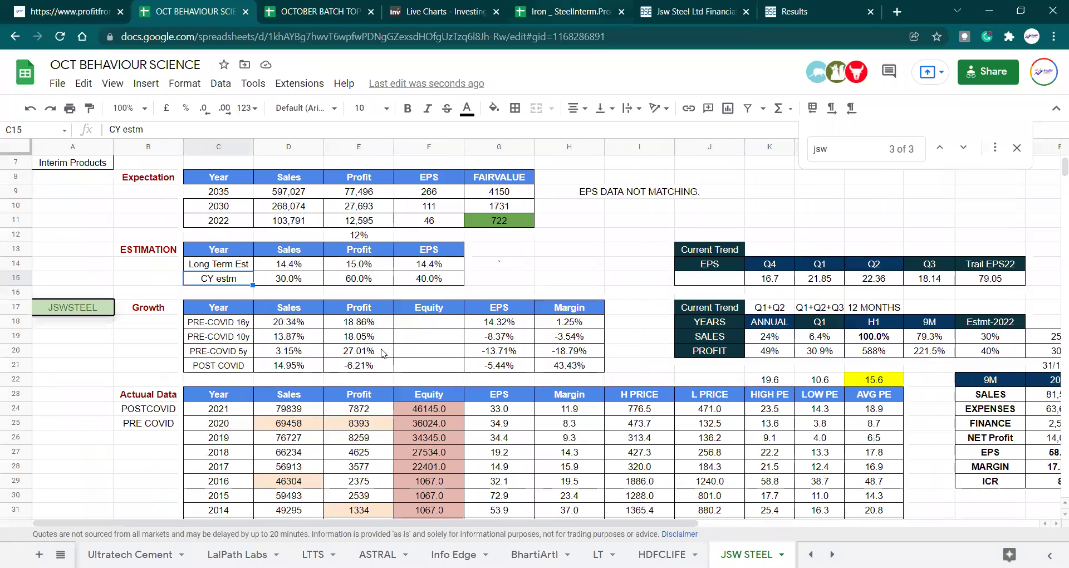
Step: In the Iron _ SteelInterm.Products spreadsheet, examine the 2022-E trend estimates and the 2022 expected EPS and profit for JSWSTEEL
{"action": "key", "text": "ctrl+5"}
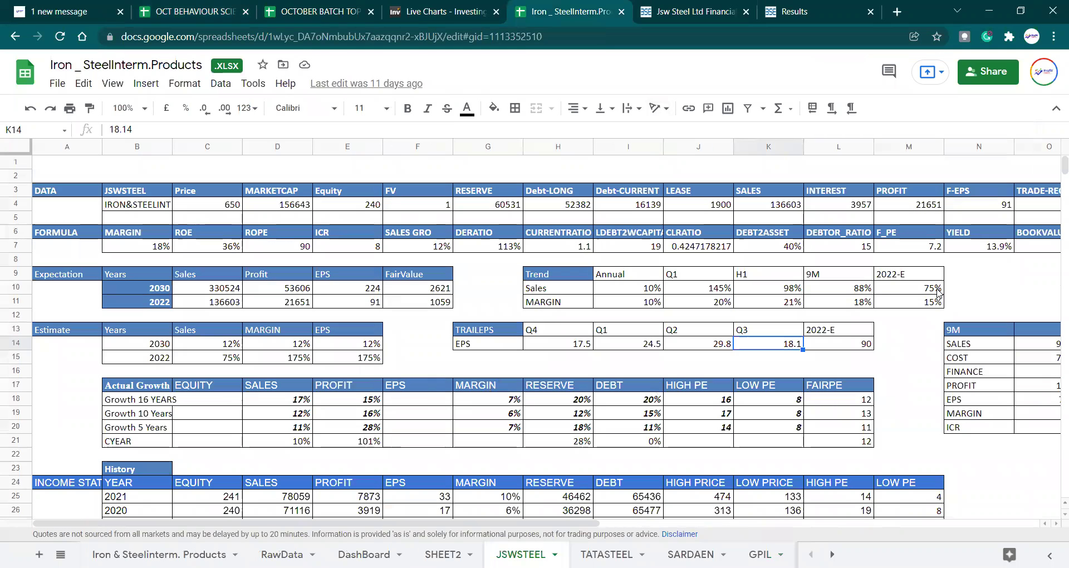
{"action": "left_click_drag", "start_coordinate": [940, 294], "coordinate": [939, 295]}
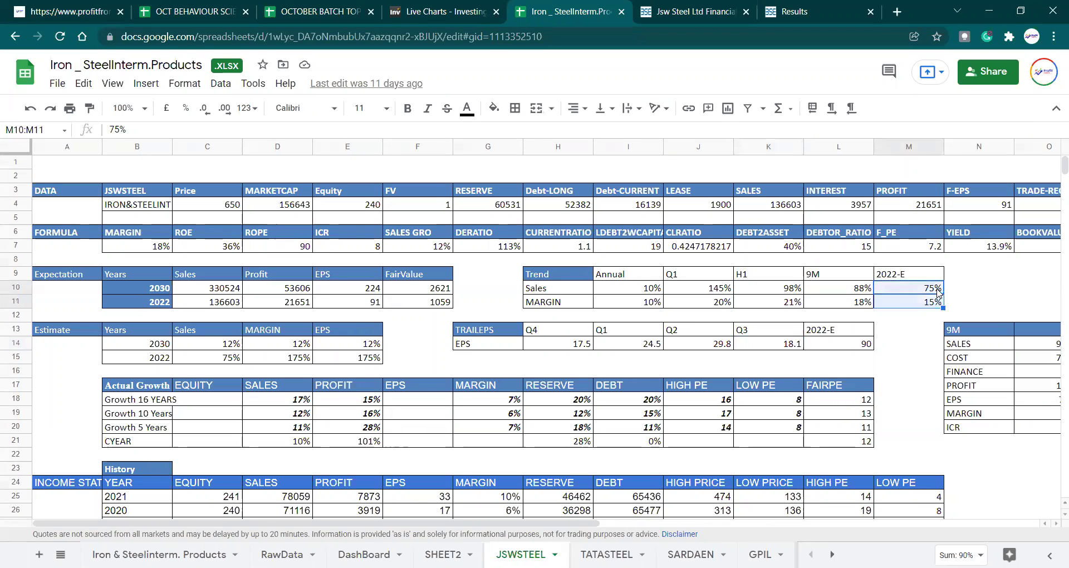
{"action": "key", "text": "Left"}
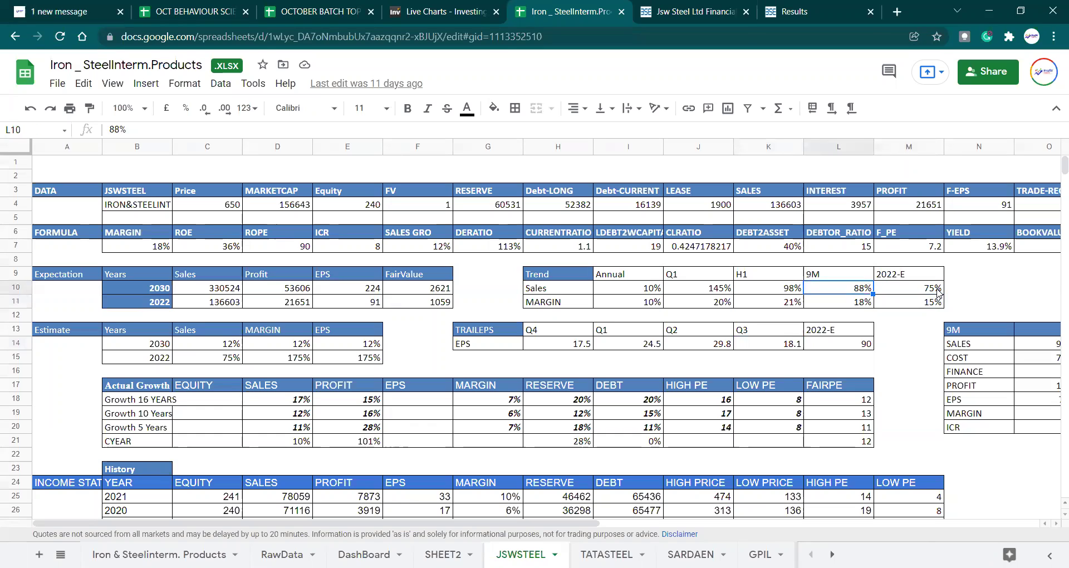
{"action": "key", "text": "Left"}
{"action": "key", "text": "Left"}
{"action": "key", "text": "Left"}
{"action": "key", "text": "Left"}
{"action": "key", "text": "Left"}
{"action": "key", "text": "Left"}
{"action": "key", "text": "Left"}
{"action": "key", "text": "Left"}
{"action": "key", "text": "Left"}
{"action": "key", "text": "Down"}
{"action": "key", "text": "Right"}
{"action": "key", "text": "Right"}
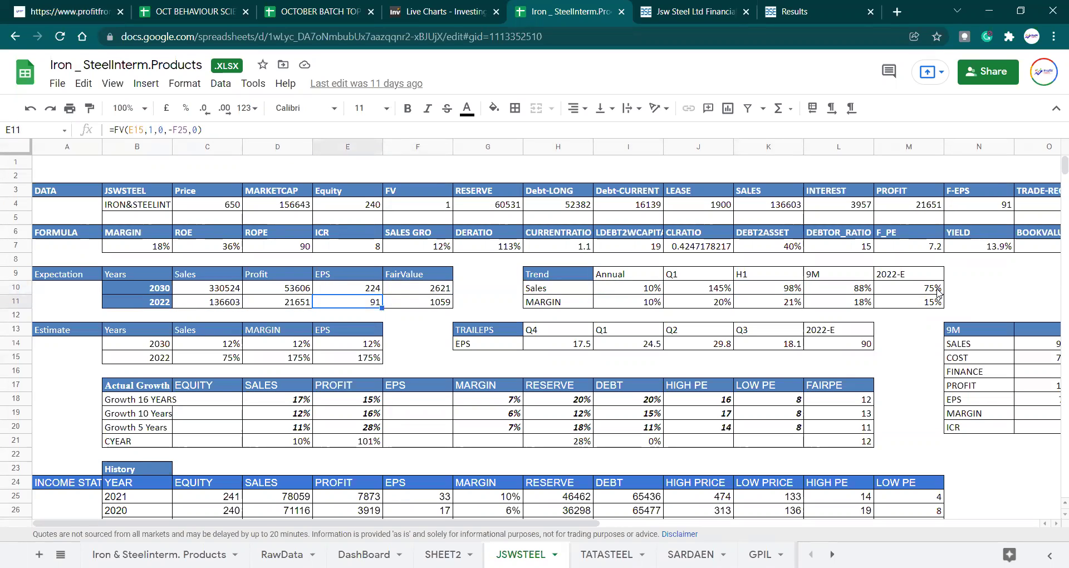
{"action": "key", "text": "Left"}
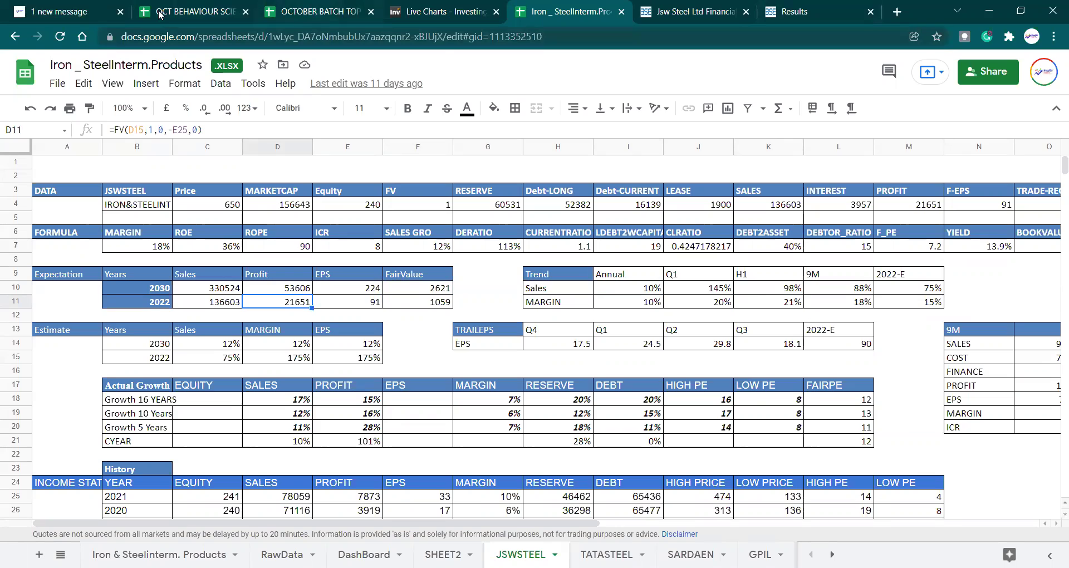
Step: Switch back to OCT BEHAVIOUR SCIENCE and check the 2021 net profit in the 9M table
{"action": "key", "text": "ctrl+3"}
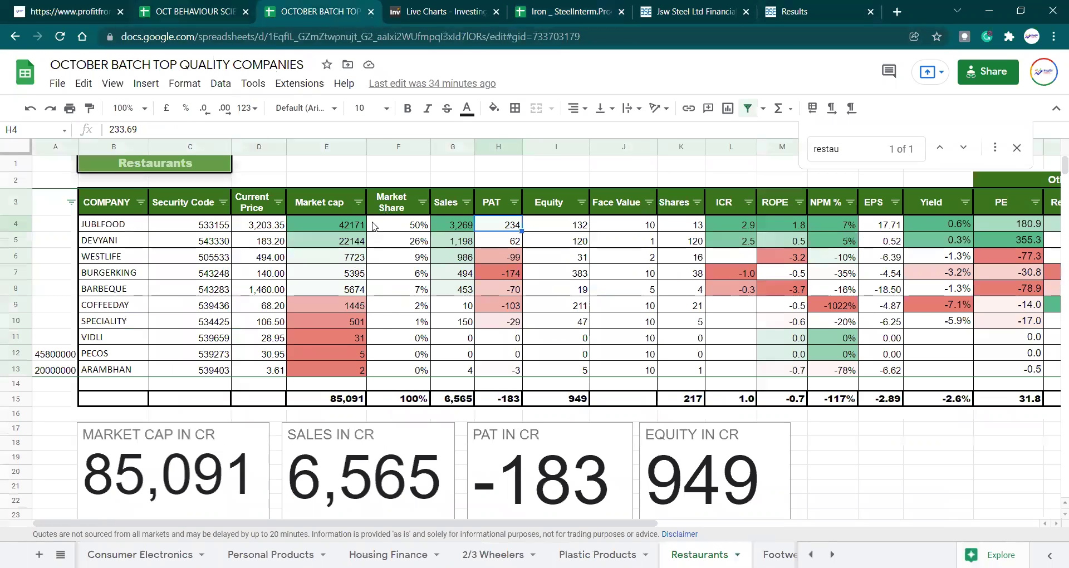
{"action": "key", "text": "ctrl+2"}
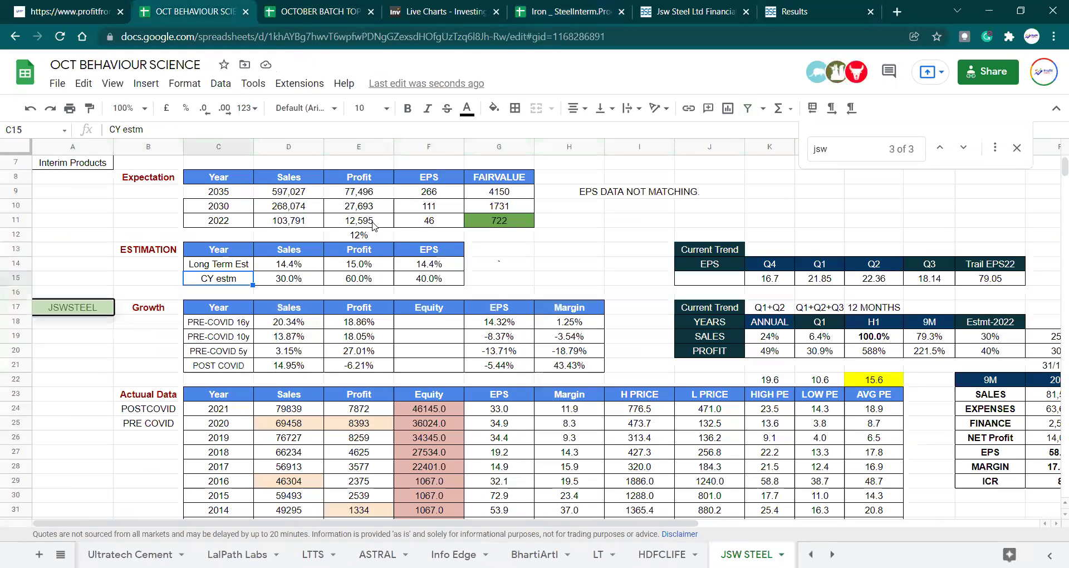
{"action": "key", "text": "Right"}
{"action": "key", "text": "Right"}
{"action": "key", "text": "Right"}
{"action": "key", "text": "Right"}
{"action": "key", "text": "Right"}
{"action": "key", "text": "Right"}
{"action": "key", "text": "Right"}
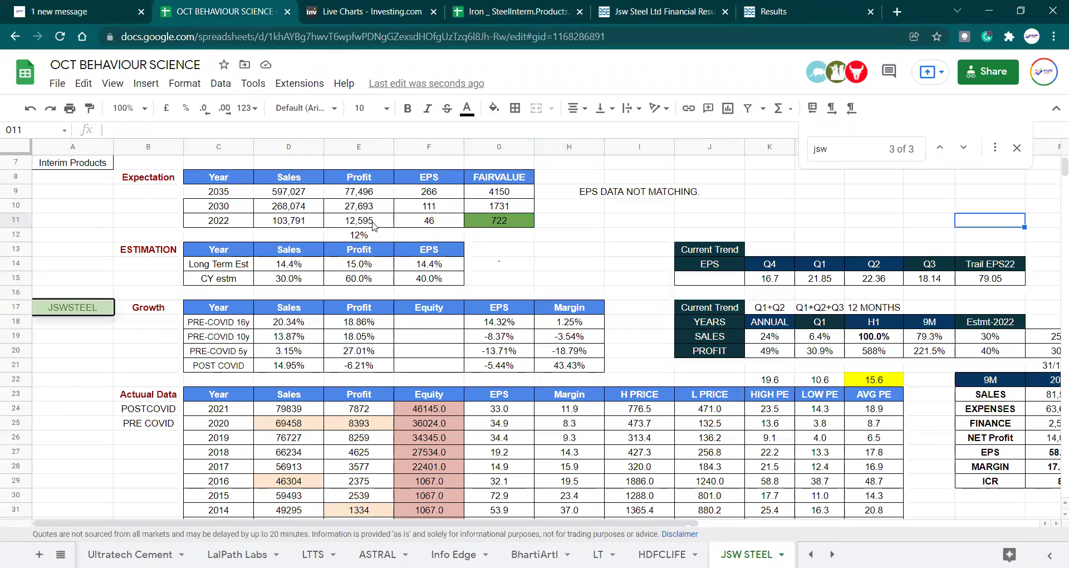
{"action": "key", "text": "Right"}
{"action": "key", "text": "Down"}
{"action": "key", "text": "Down"}
{"action": "key", "text": "Down"}
{"action": "key", "text": "Down"}
{"action": "key", "text": "Down"}
{"action": "key", "text": "Down"}
{"action": "key", "text": "Down"}
{"action": "key", "text": "Down"}
{"action": "key", "text": "Down"}
{"action": "key", "text": "Down"}
{"action": "key", "text": "Down"}
{"action": "key", "text": "Down"}
{"action": "key", "text": "Down"}
{"action": "key", "text": "Down"}
{"action": "key", "text": "Down"}
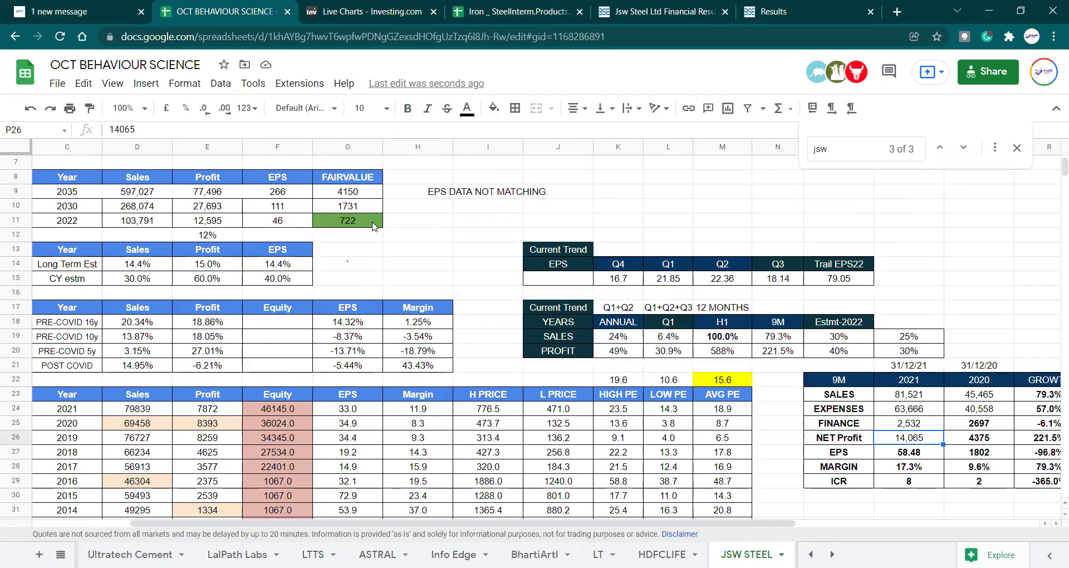
Step: Check the formula behind the 2022 expected sales in cell D11
{"action": "key", "text": "ctrl+Left"}
{"action": "key", "text": "ctrl+Left"}
{"action": "key", "text": "ctrl+Left"}
{"action": "key", "text": "ctrl+Left"}
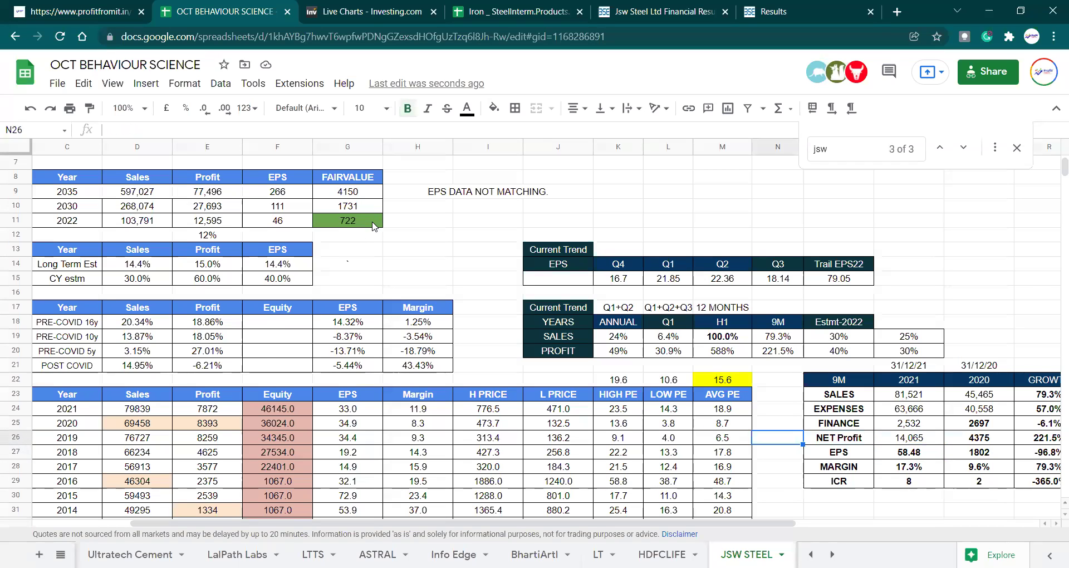
{"action": "key", "text": "ctrl+Left"}
{"action": "key", "text": "Up"}
{"action": "key", "text": "Up"}
{"action": "key", "text": "Up"}
{"action": "key", "text": "Up"}
{"action": "key", "text": "Up"}
{"action": "key", "text": "Up"}
{"action": "key", "text": "Up"}
{"action": "key", "text": "Up"}
{"action": "key", "text": "Up"}
{"action": "key", "text": "Up"}
{"action": "key", "text": "Up"}
{"action": "key", "text": "Up"}
{"action": "key", "text": "Up"}
{"action": "key", "text": "Up"}
{"action": "key", "text": "Up"}
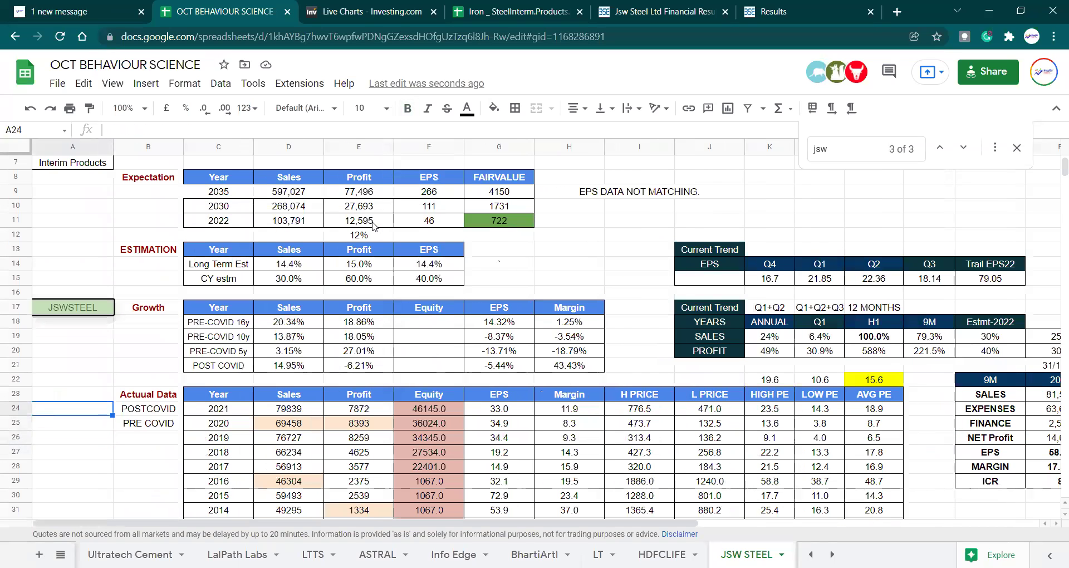
{"action": "key", "text": "Right"}
{"action": "key", "text": "Right"}
{"action": "key", "text": "Right"}
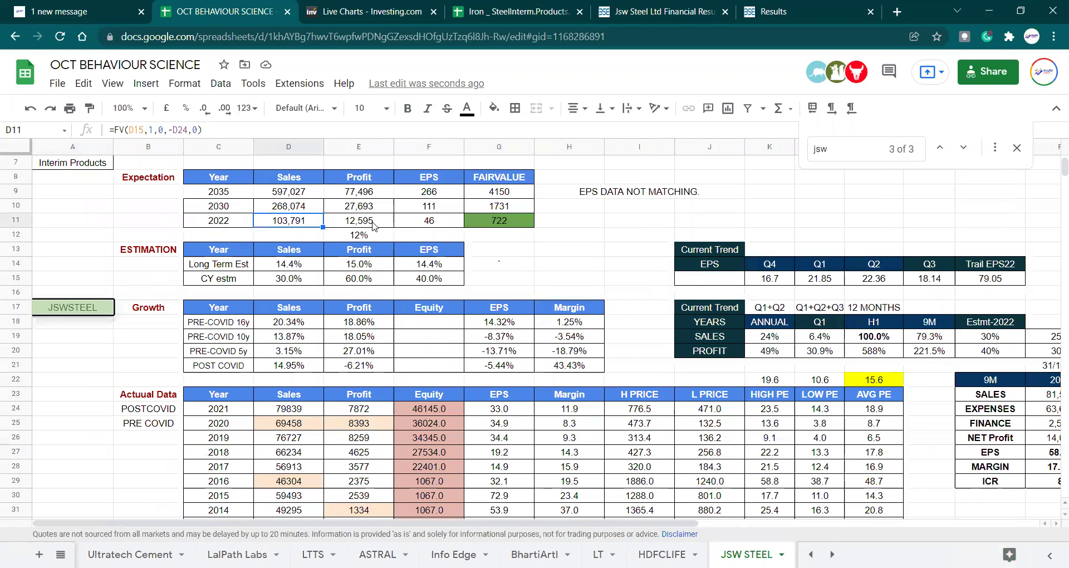
Step: Check the Estmt-2022 sales growth in cell O19 of the Current Trend table
{"action": "key", "text": "Right"}
{"action": "key", "text": "Right"}
{"action": "key", "text": "Right"}
{"action": "key", "text": "Right"}
{"action": "key", "text": "Right"}
{"action": "key", "text": "Right"}
{"action": "key", "text": "Right"}
{"action": "key", "text": "Right"}
{"action": "key", "text": "Right"}
{"action": "key", "text": "Right"}
{"action": "key", "text": "Down"}
{"action": "key", "text": "Down"}
{"action": "key", "text": "Down"}
{"action": "key", "text": "Down"}
{"action": "key", "text": "Down"}
{"action": "key", "text": "Down"}
{"action": "key", "text": "Down"}
{"action": "key", "text": "Right"}
{"action": "key", "text": "Down"}
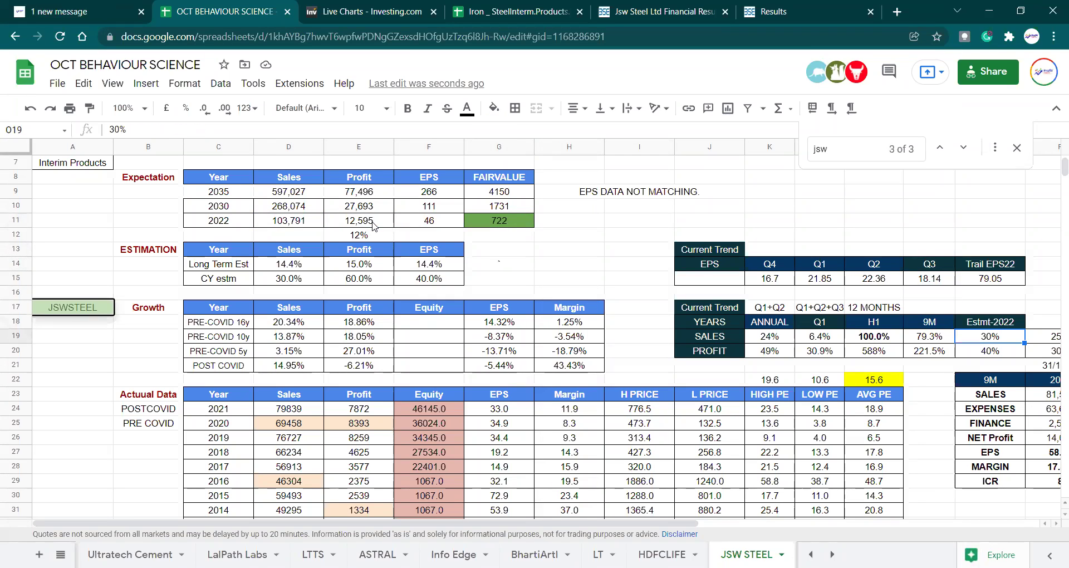
Step: Review the 2022 sales and fair value formulas in the Expectation table
{"action": "key", "text": "Left"}
{"action": "key", "text": "Left"}
{"action": "key", "text": "Left"}
{"action": "key", "text": "Left"}
{"action": "key", "text": "Left"}
{"action": "key", "text": "Left"}
{"action": "key", "text": "Left"}
{"action": "key", "text": "Left"}
{"action": "key", "text": "Left"}
{"action": "key", "text": "Left"}
{"action": "key", "text": "Left"}
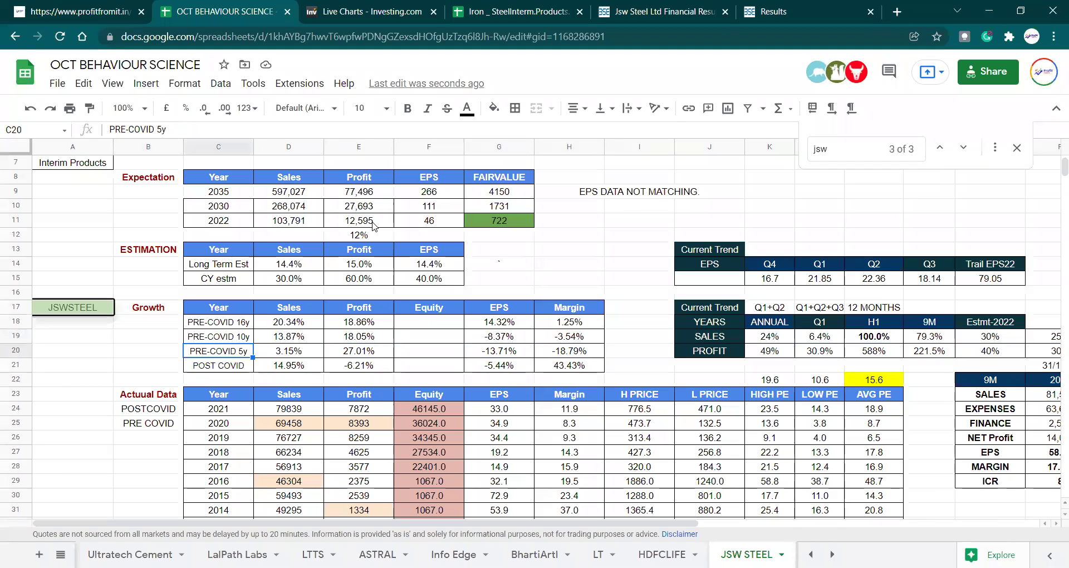
{"action": "key", "text": "Up"}
{"action": "key", "text": "Up"}
{"action": "key", "text": "Up"}
{"action": "key", "text": "Up"}
{"action": "key", "text": "Up"}
{"action": "key", "text": "Up"}
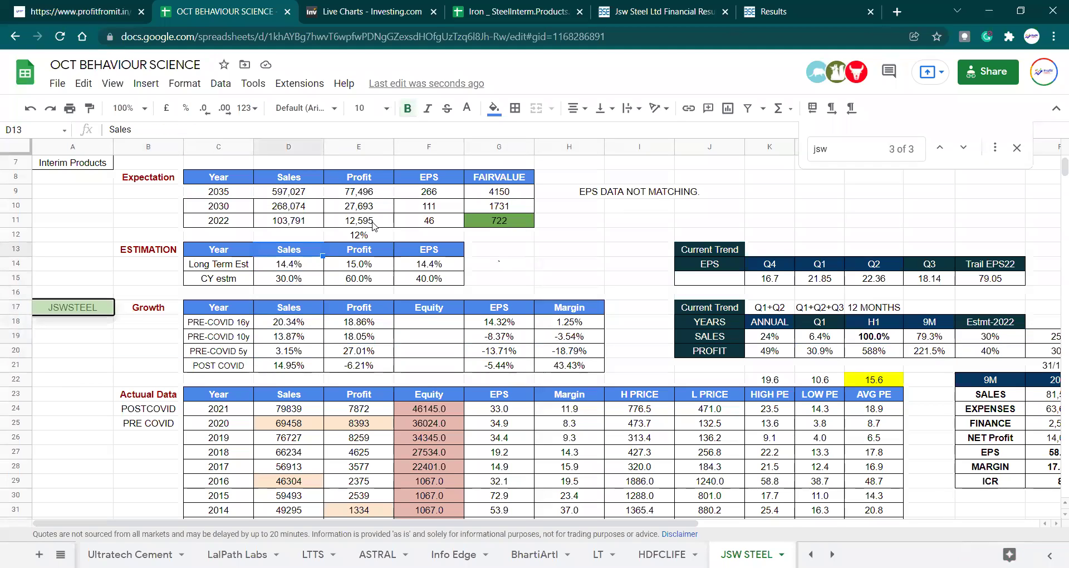
{"action": "key", "text": "Up"}
{"action": "key", "text": "Up"}
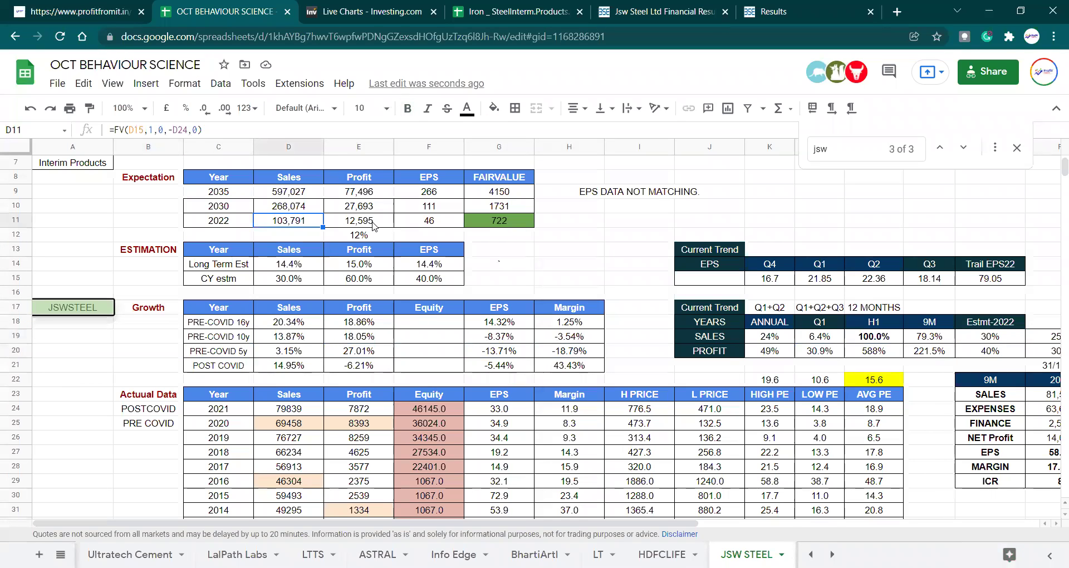
{"action": "key", "text": "Right"}
{"action": "key", "text": "Right"}
{"action": "key", "text": "Right"}
{"action": "key", "text": "Up"}
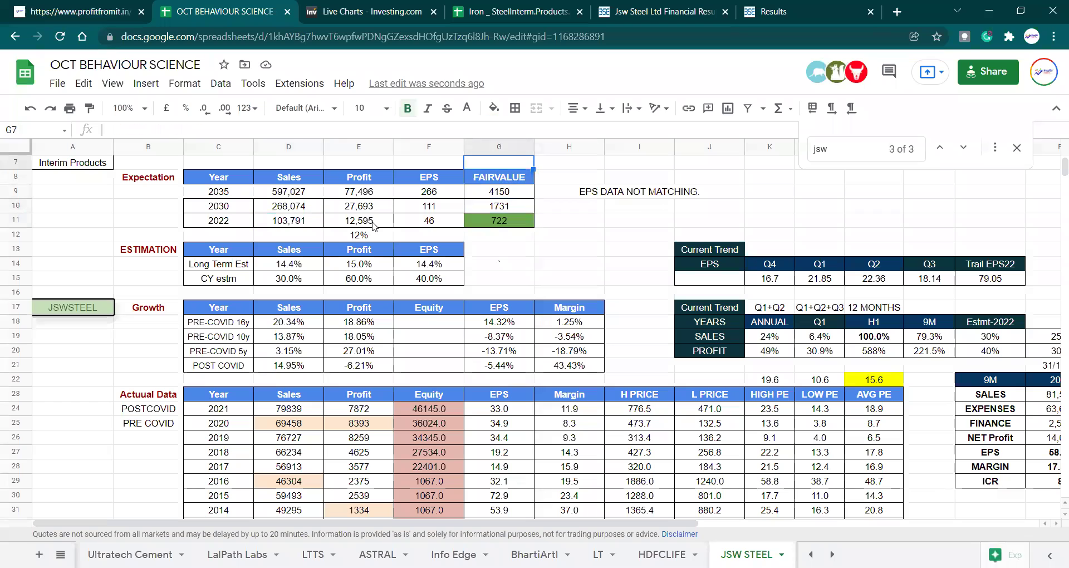
{"action": "key", "text": "Down"}
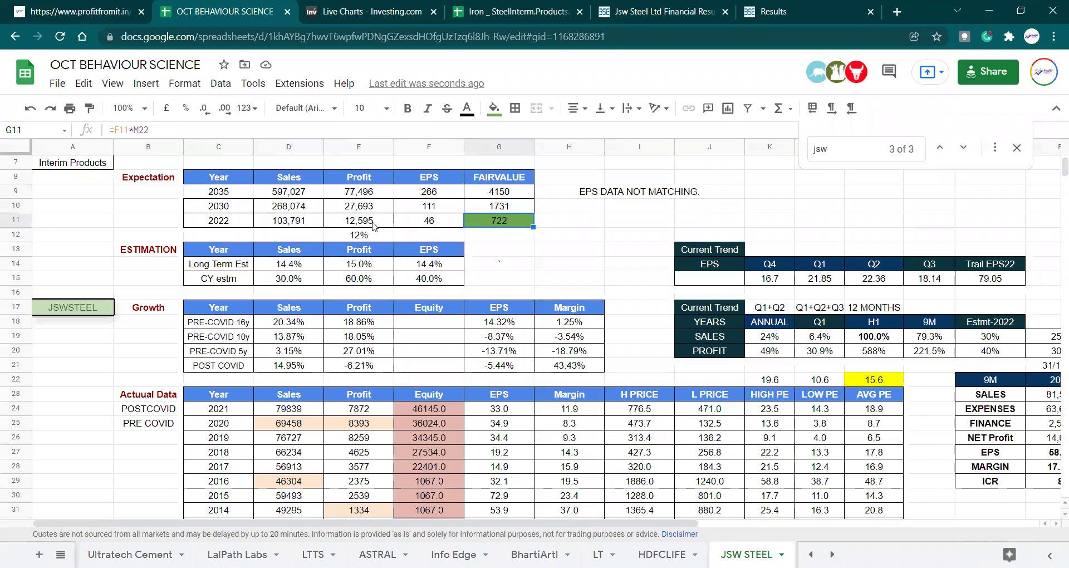
{"action": "key", "text": "Right"}
{"action": "key", "text": "Right"}
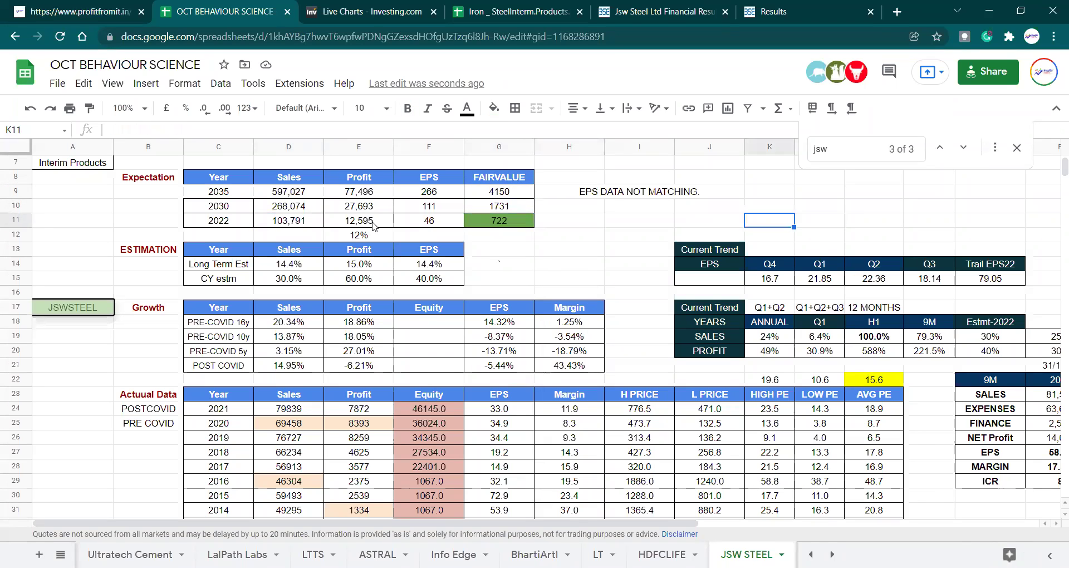
{"action": "key", "text": "Left"}
{"action": "key", "text": "Left"}
{"action": "key", "text": "Left"}
{"action": "key", "text": "Left"}
{"action": "key", "text": "Left"}
{"action": "key", "text": "Left"}
{"action": "key", "text": "Left"}
{"action": "key", "text": "Left"}
Step: Switch to the Investing.com live charts and open the NSE chart of JSW Steel Ltd
{"action": "key", "text": "ctrl+Tab"}
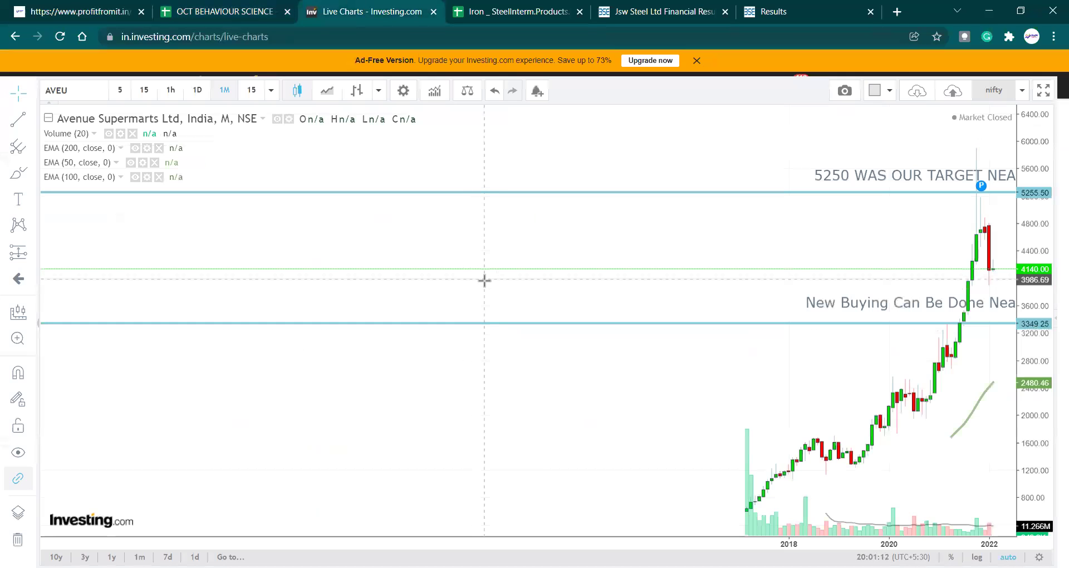
{"action": "type", "text": "JSWSTEEL"}
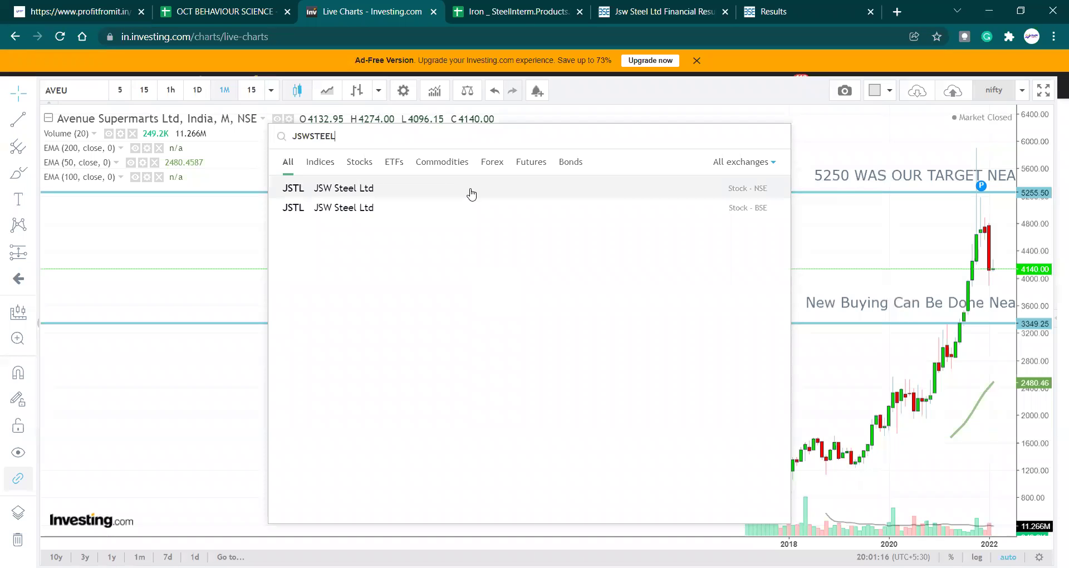
{"action": "left_click", "coordinate": [457, 191]}
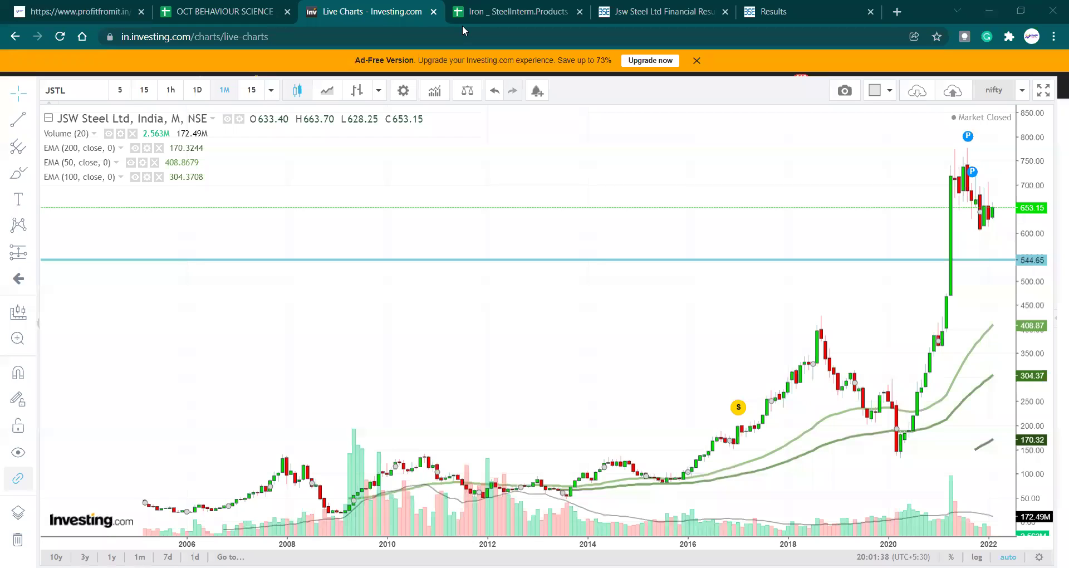
Step: Open the NSE chart of Tata Steel Ltd and examine its full monthly price history
{"action": "type", "text": "TAT"}
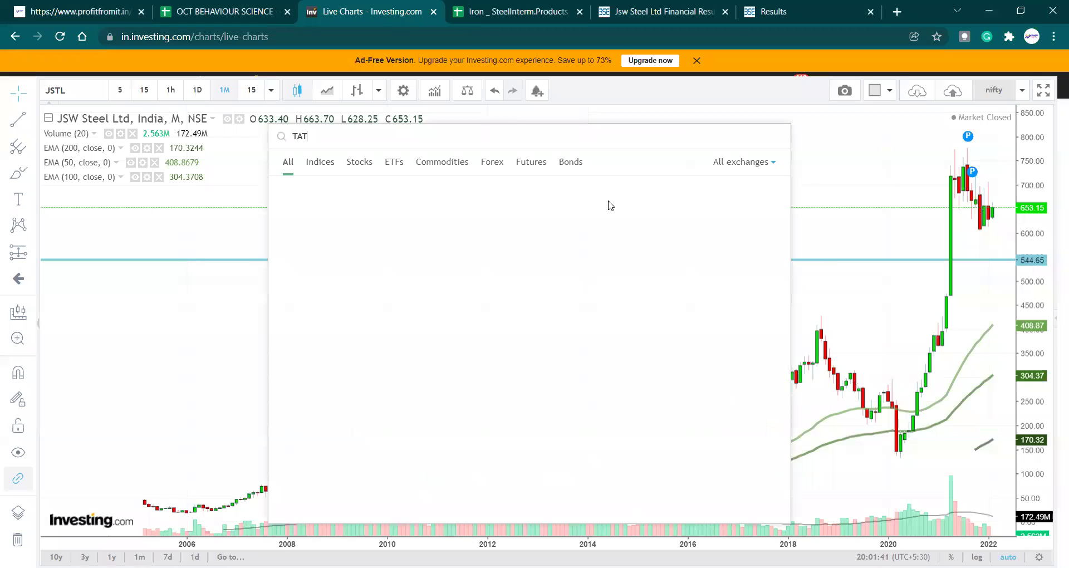
{"action": "type", "text": "A STEEL"}
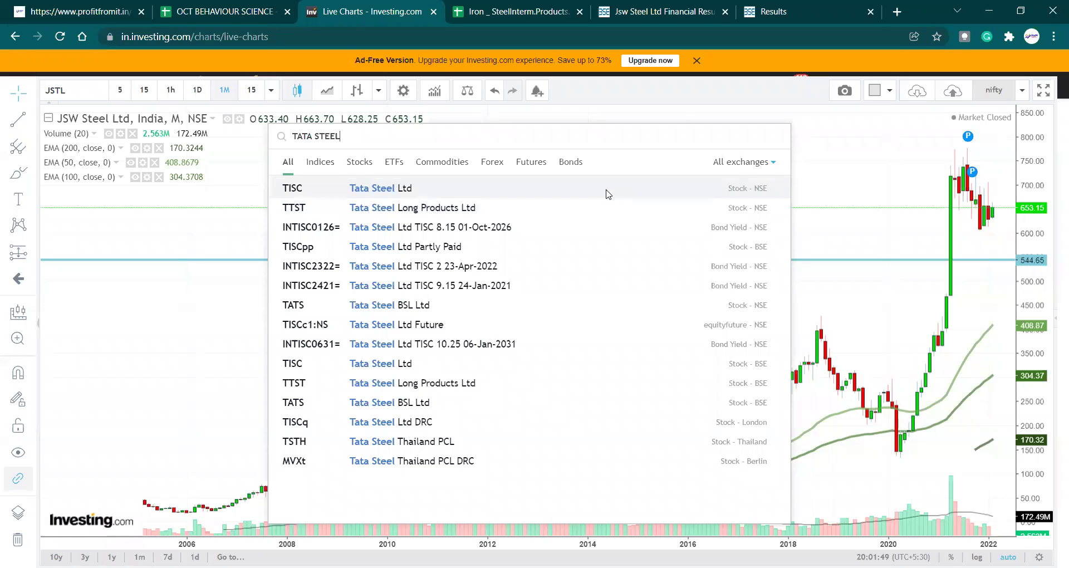
{"action": "left_click", "coordinate": [608, 194]}
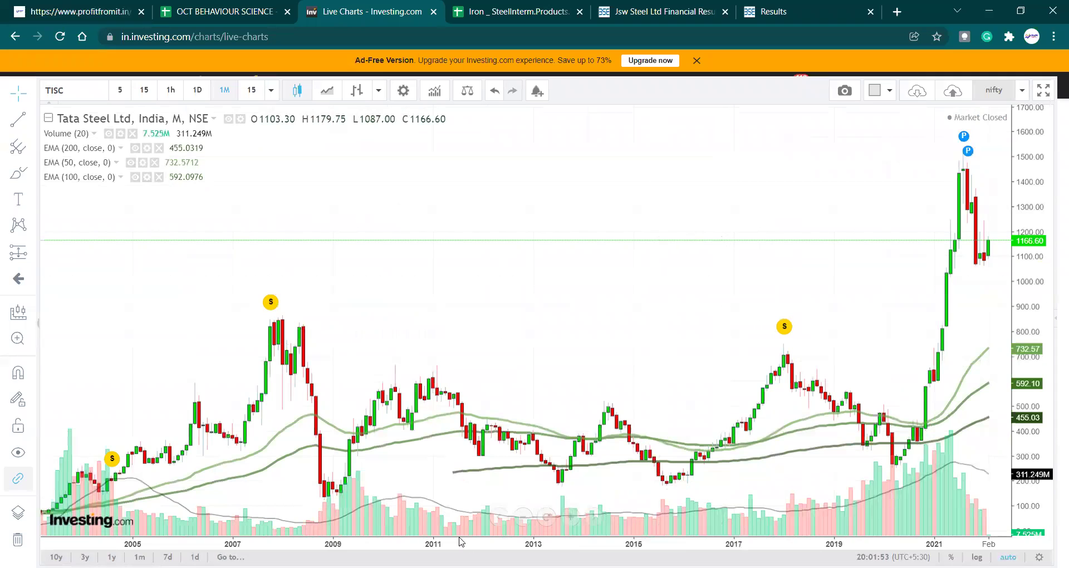
{"action": "left_click", "coordinate": [535, 520]}
{"action": "left_click", "coordinate": [539, 519]}
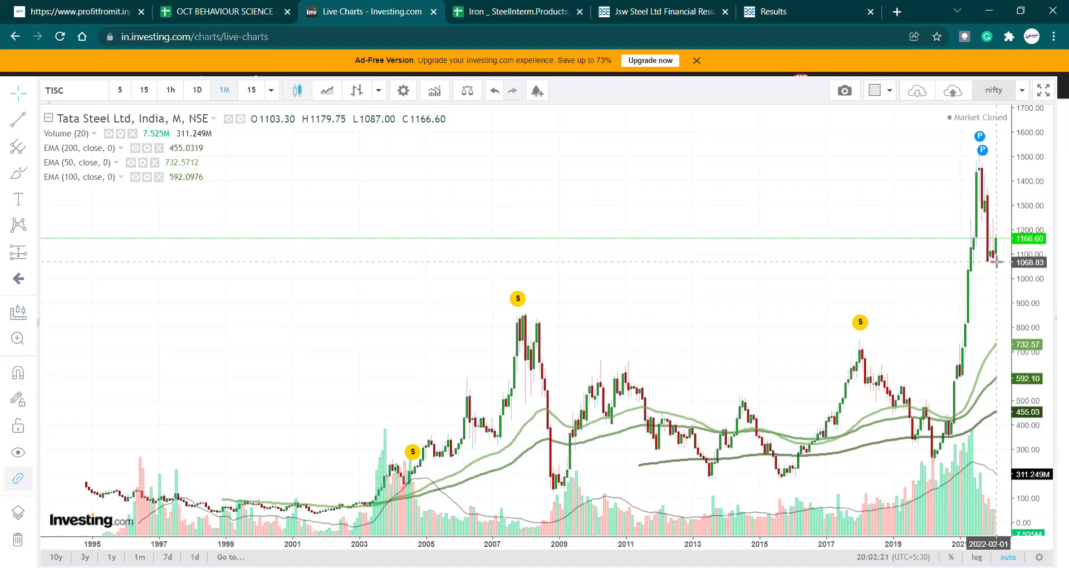
Step: Reopen the JSW Steel Ltd NSE chart and examine the recent monthly candles against the target and buy-level notes
{"action": "type", "text": "JSW STEE"}
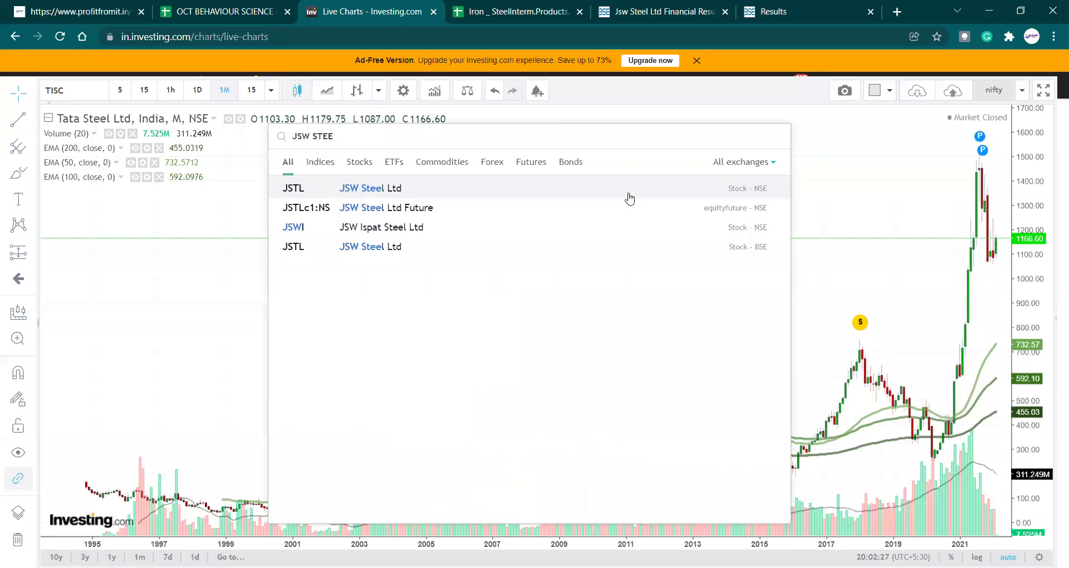
{"action": "left_click", "coordinate": [629, 198]}
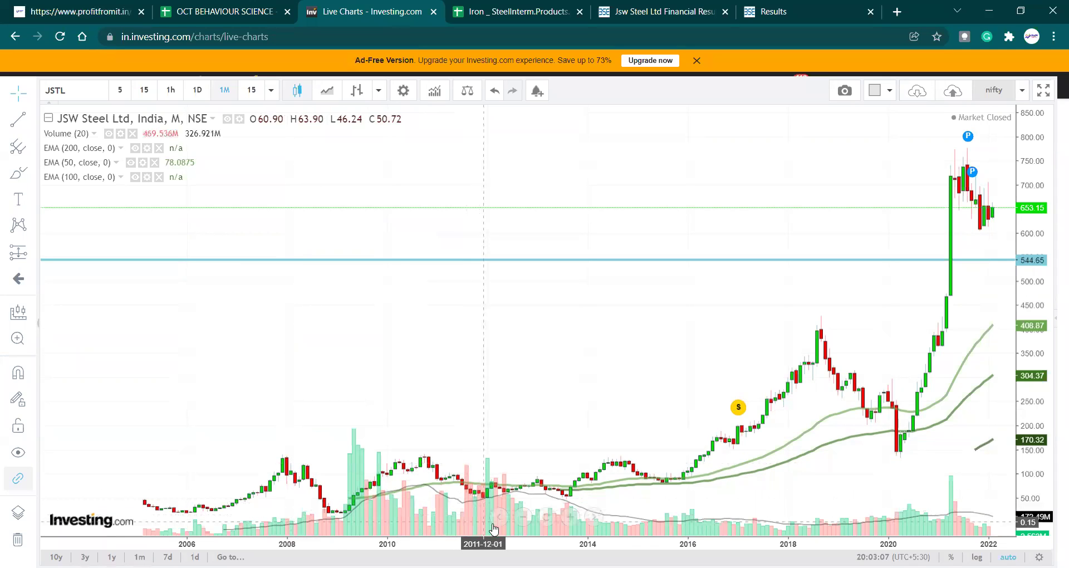
{"action": "left_click", "coordinate": [574, 517]}
{"action": "scroll", "coordinate": [887, 393], "scroll_direction": "up", "scroll_amount": 2}
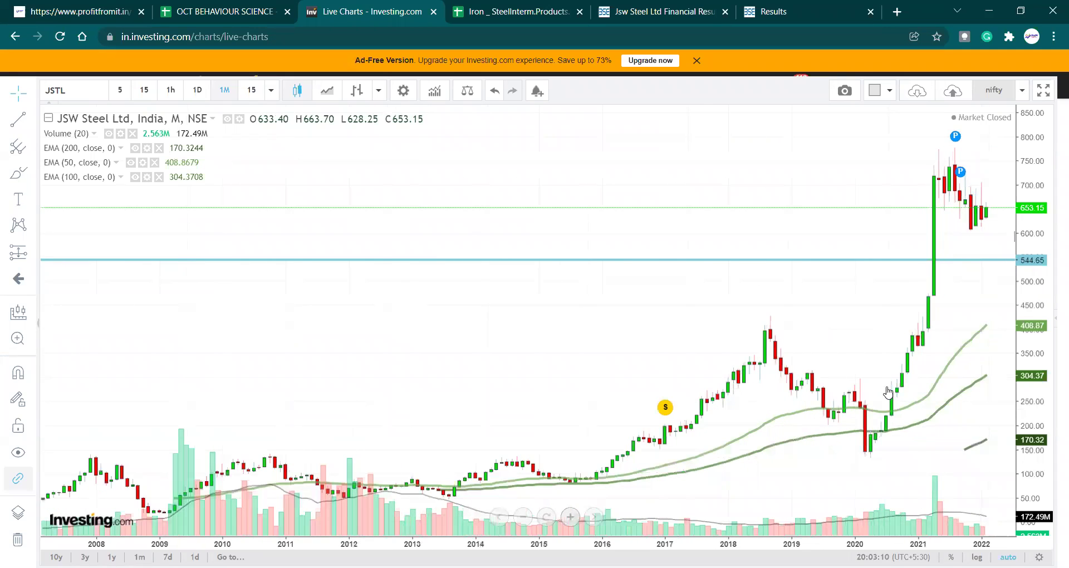
{"action": "scroll", "coordinate": [914, 269], "scroll_direction": "up", "scroll_amount": 2}
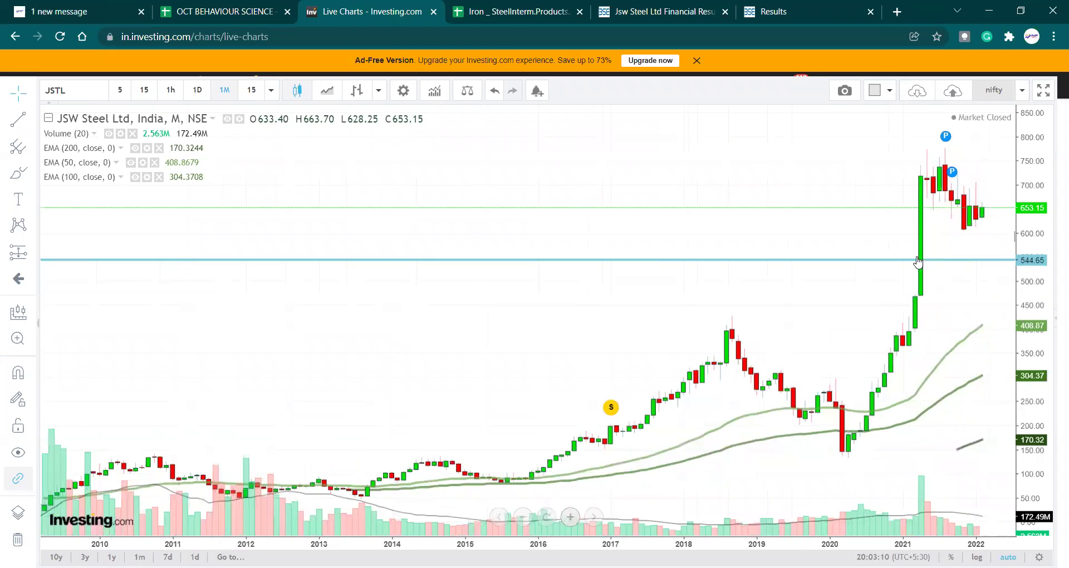
{"action": "scroll", "coordinate": [918, 262], "scroll_direction": "up", "scroll_amount": 1}
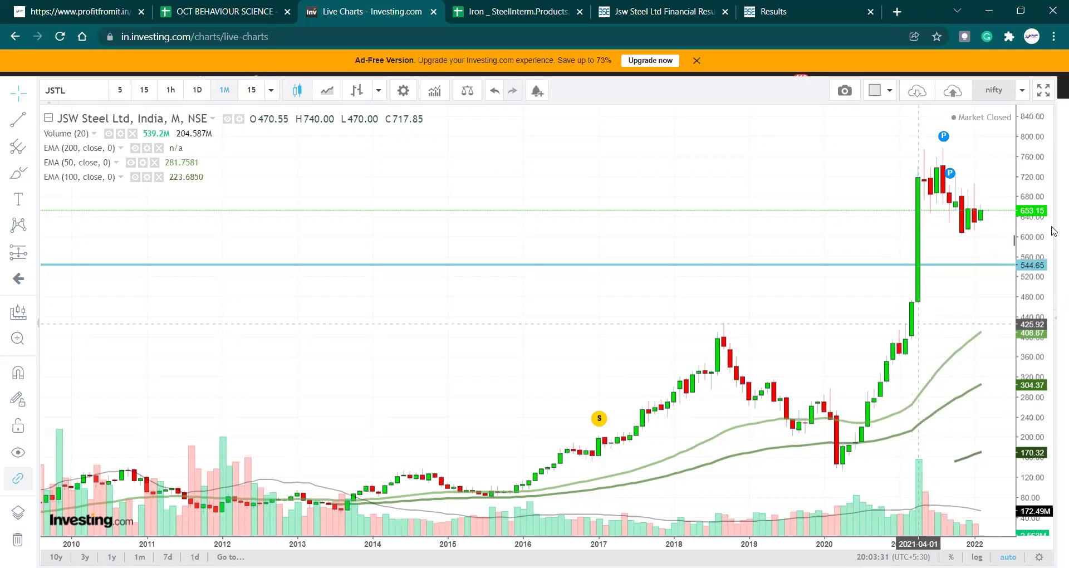
{"action": "left_click_drag", "start_coordinate": [743, 495], "coordinate": [609, 495]}
{"action": "left_click_drag", "start_coordinate": [793, 412], "coordinate": [598, 412]}
{"action": "left_click_drag", "start_coordinate": [1036, 266], "coordinate": [1036, 312]}
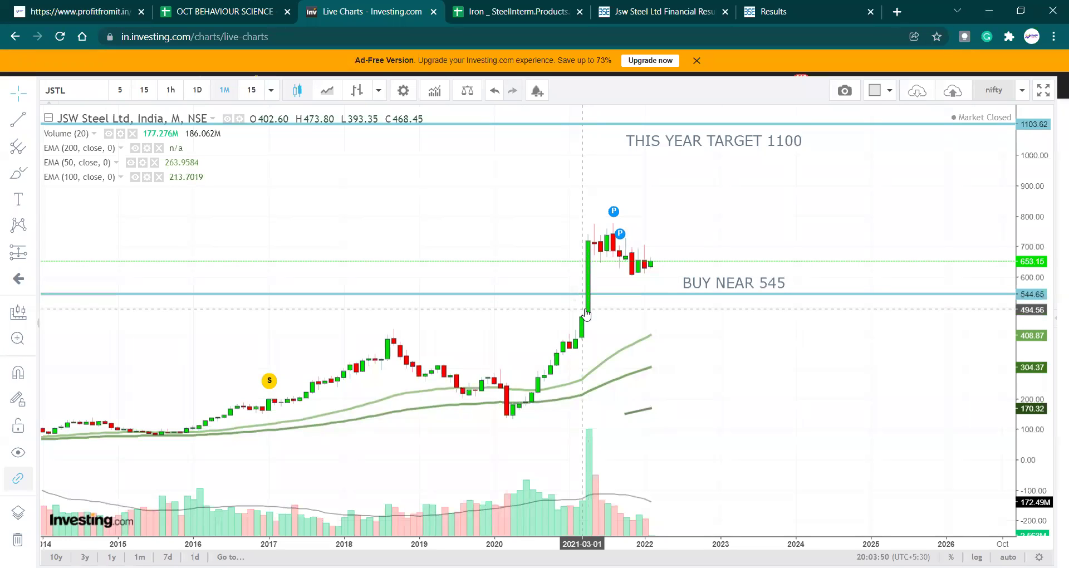
{"action": "mouse_move", "coordinate": [669, 271]}
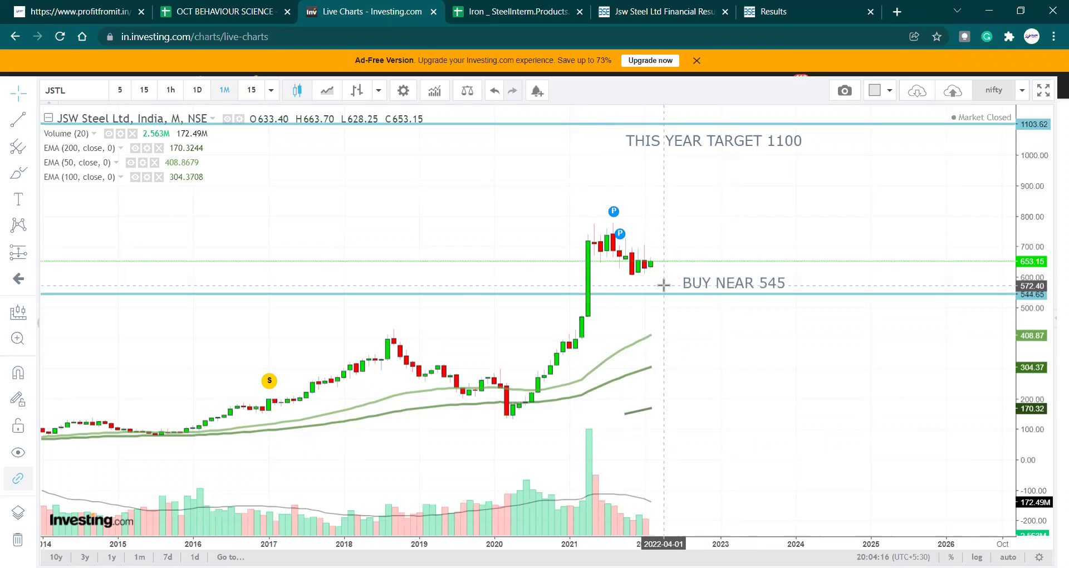
Step: Switch to the Iron _ SteelInterm.Products spreadsheet and review JSW Steel's 2030 sales, profit and EPS formulas in the Expectation table
{"action": "left_click", "coordinate": [509, 10]}
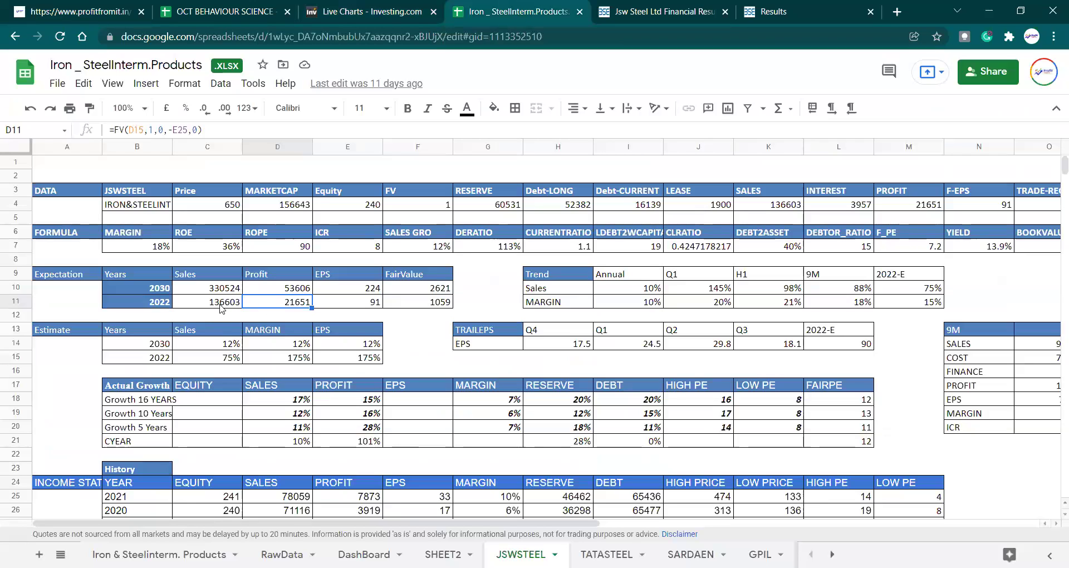
{"action": "key", "text": "Left"}
{"action": "key", "text": "Up"}
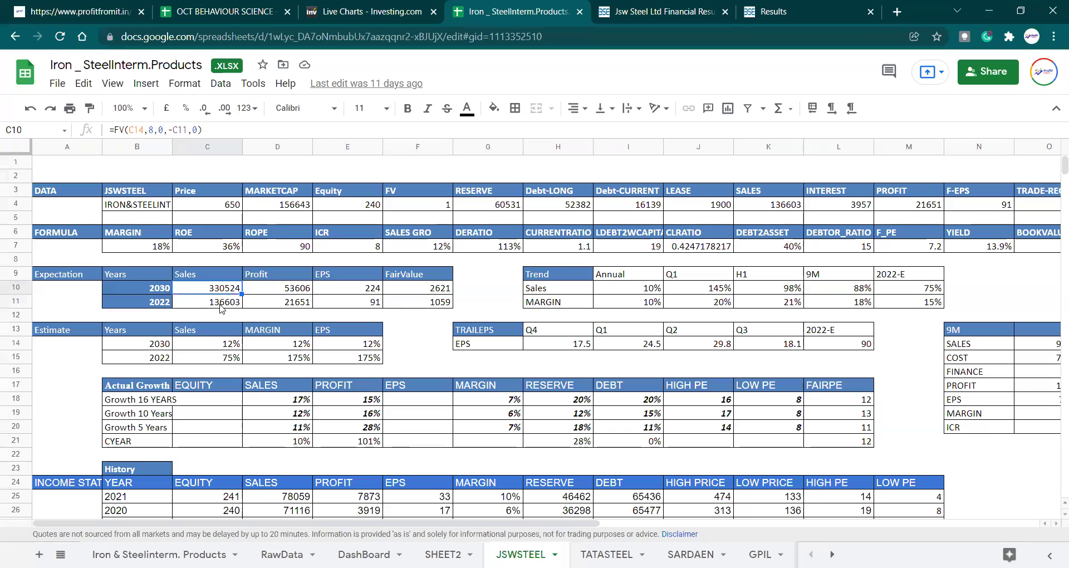
{"action": "key", "text": "Right"}
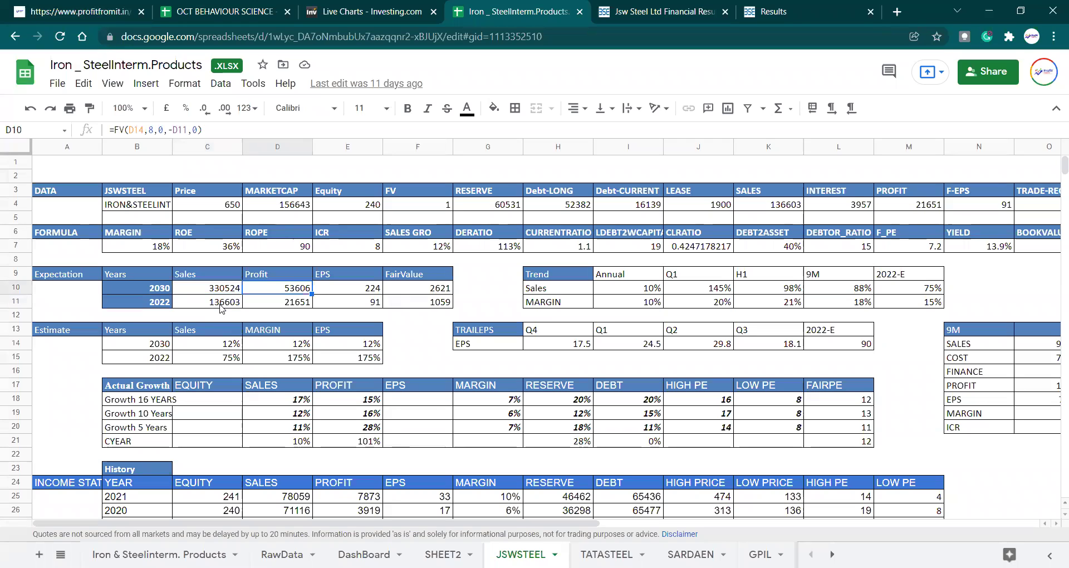
{"action": "key", "text": "Right"}
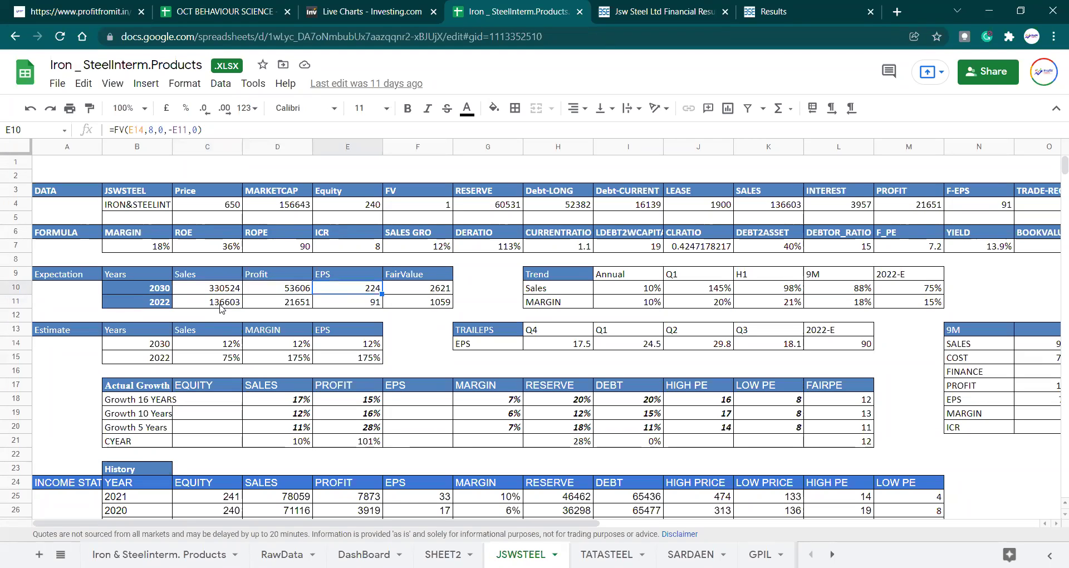
{"action": "key", "text": "Right"}
{"action": "key", "text": "Left"}
{"action": "key", "text": "Left"}
{"action": "key", "text": "Left"}
{"action": "key", "text": "Left"}
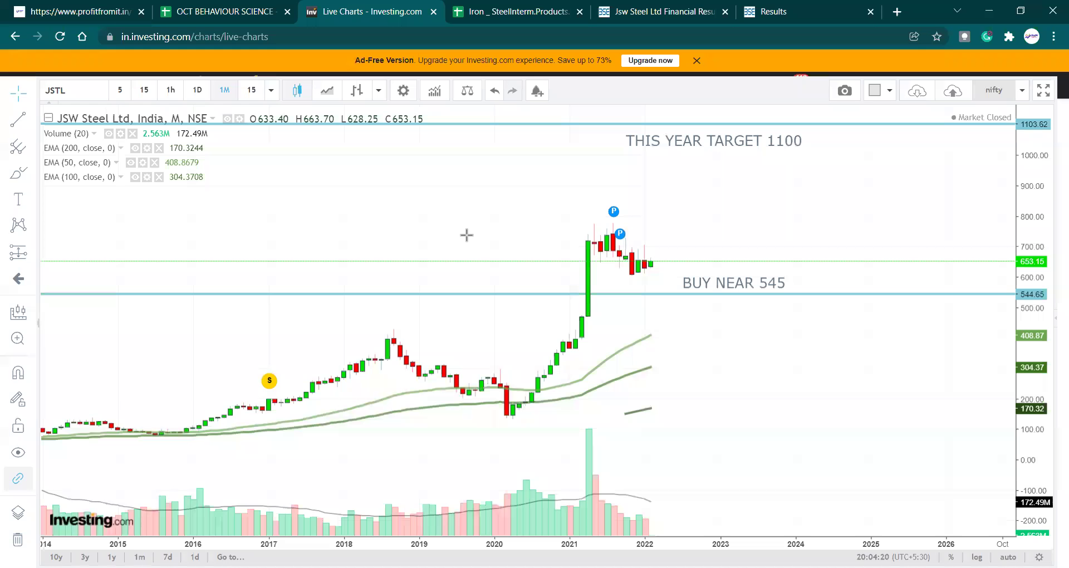
Step: Return to the JSW Steel chart, reset its view and close the Iron _ SteelInterm.Products spreadsheet
{"action": "left_click", "coordinate": [357, 8]}
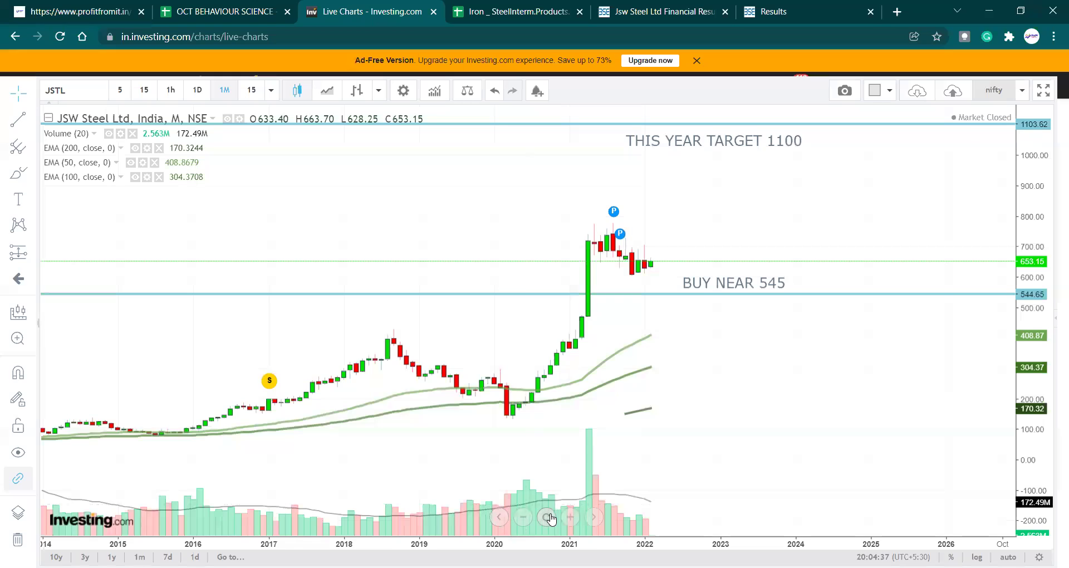
{"action": "left_click", "coordinate": [548, 517]}
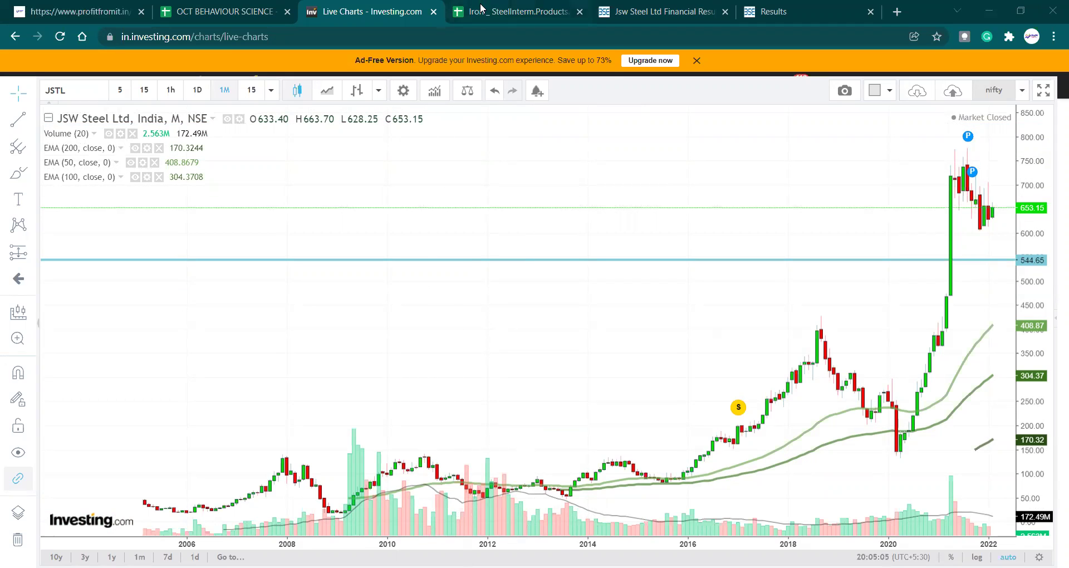
{"action": "left_click", "coordinate": [580, 12]}
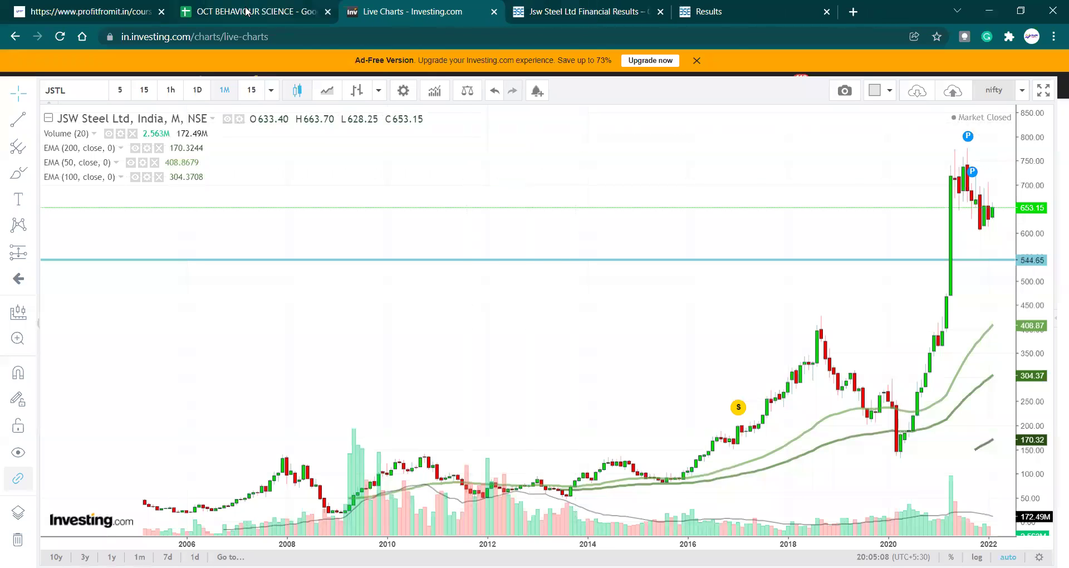
Step: Switch to the OCT BEHAVIOUR SCIENCE spreadsheet and open its TQCOMPANIES sheet
{"action": "left_click", "coordinate": [291, 12]}
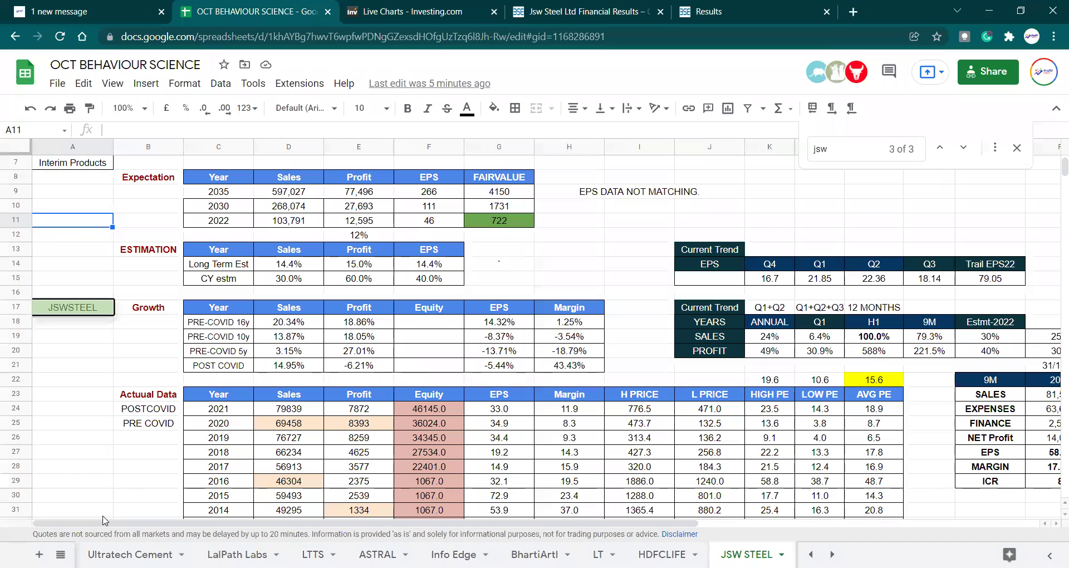
{"action": "left_click", "coordinate": [60, 554]}
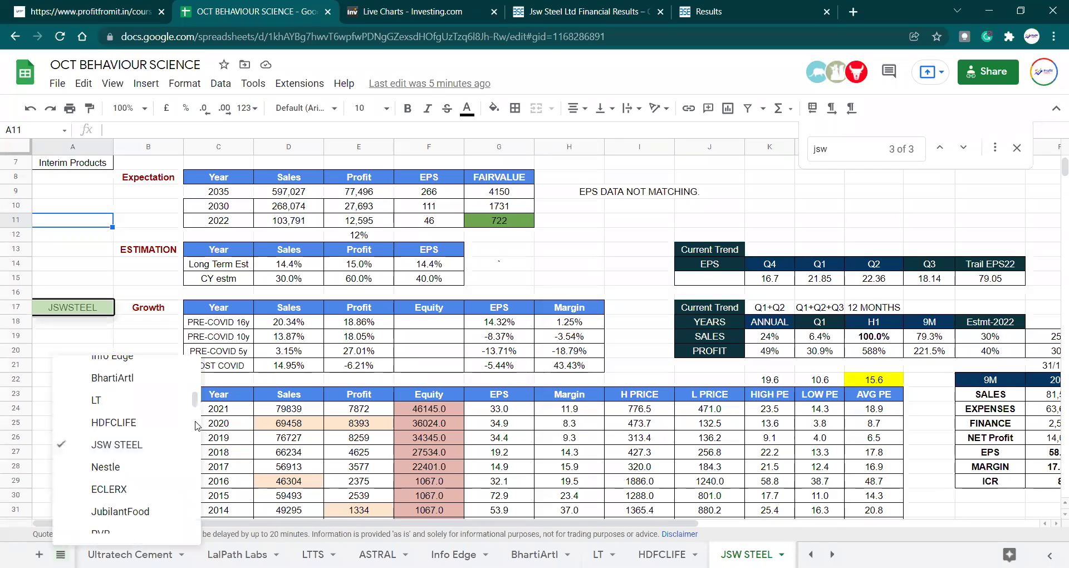
{"action": "left_click_drag", "start_coordinate": [199, 404], "coordinate": [199, 363]}
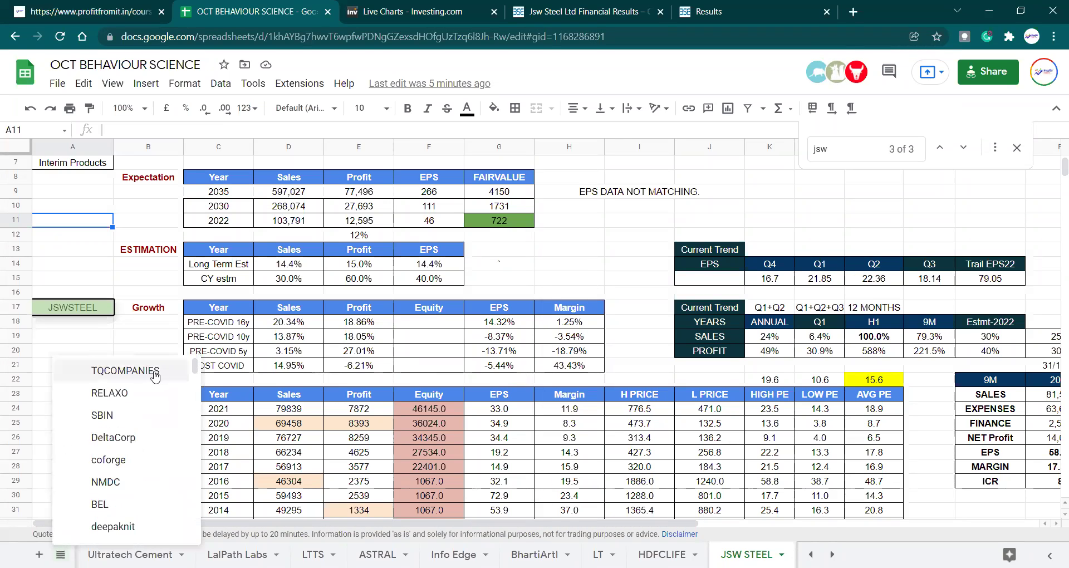
{"action": "left_click", "coordinate": [156, 374]}
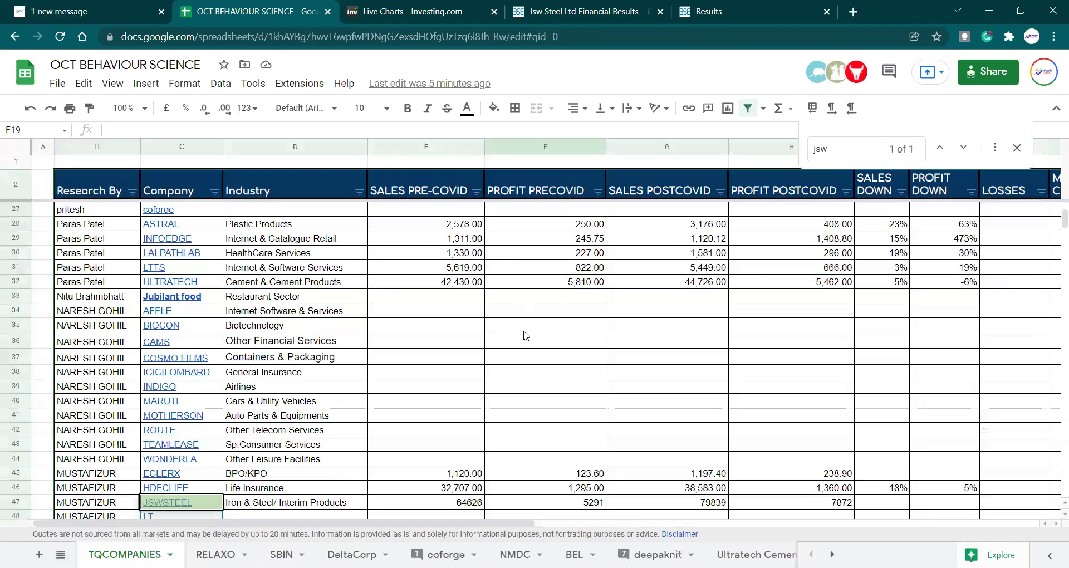
Step: Search the spreadsheet for "bel" and open the BEL sheet
{"action": "key", "text": "ctrl+f"}
{"action": "type", "text": "bel"}
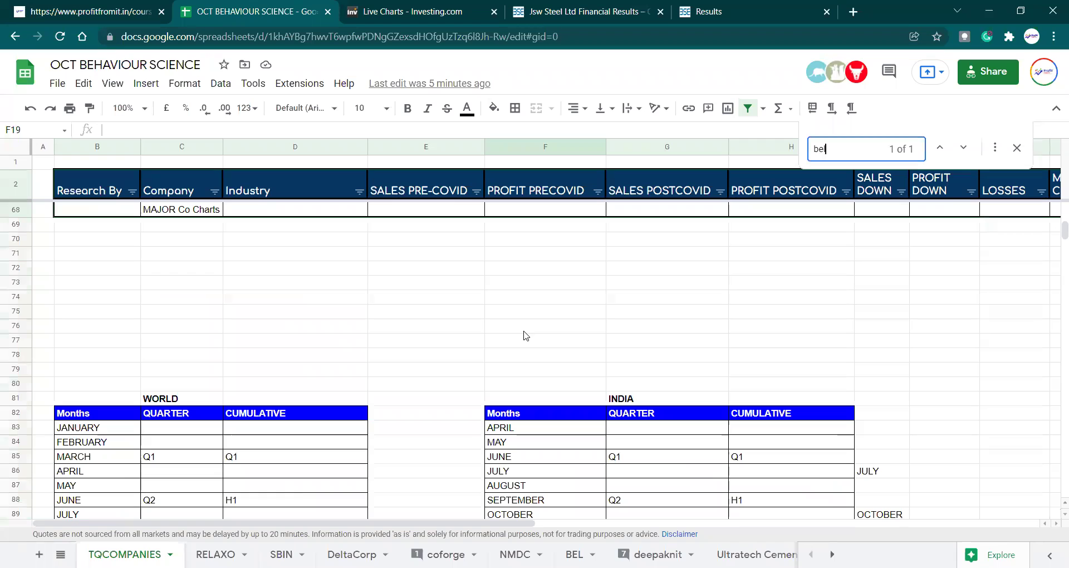
{"action": "left_click", "coordinate": [574, 554]}
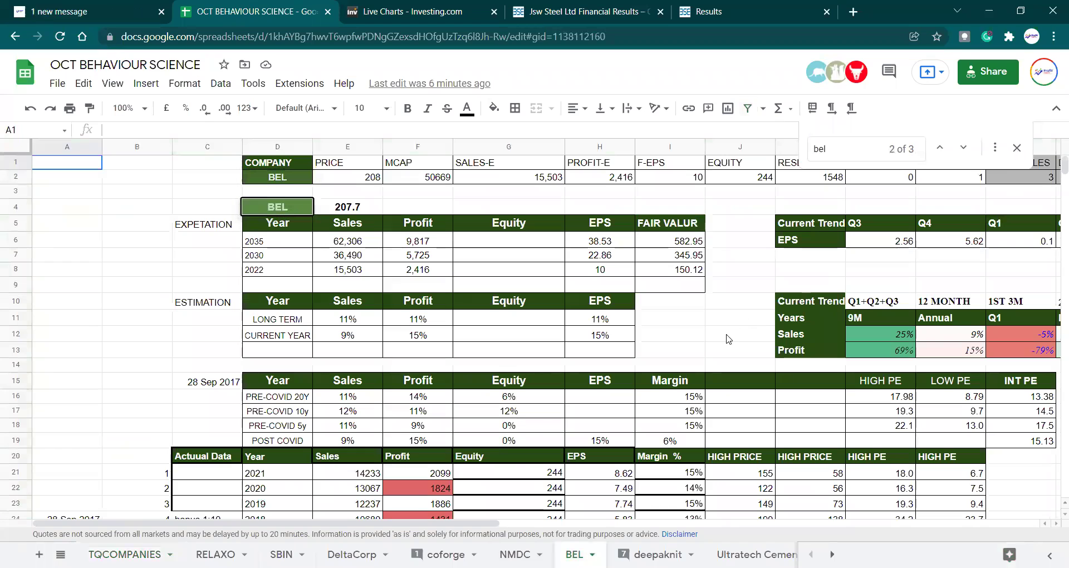
Step: Examine BEL's sales growth along row 12 of the Current Trend table, continuing to the 9 month table
{"action": "left_click", "coordinate": [726, 337]}
{"action": "key", "text": "Right"}
{"action": "key", "text": "Right"}
{"action": "key", "text": "Right"}
{"action": "key", "text": "Right"}
{"action": "key", "text": "Right"}
{"action": "key", "text": "Right"}
{"action": "key", "text": "Right"}
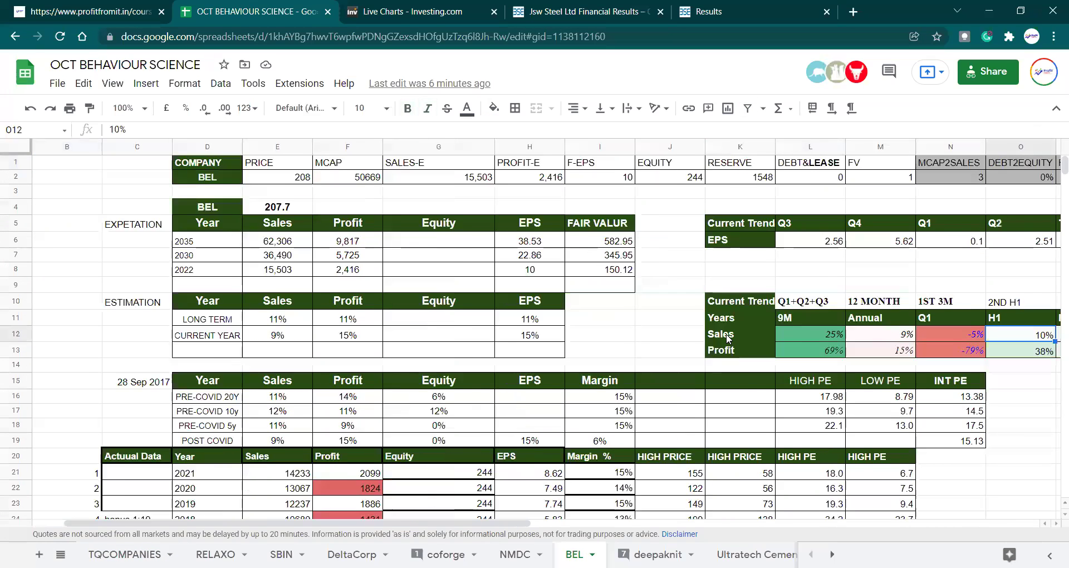
{"action": "key", "text": "Right"}
{"action": "key", "text": "Right"}
{"action": "key", "text": "Right"}
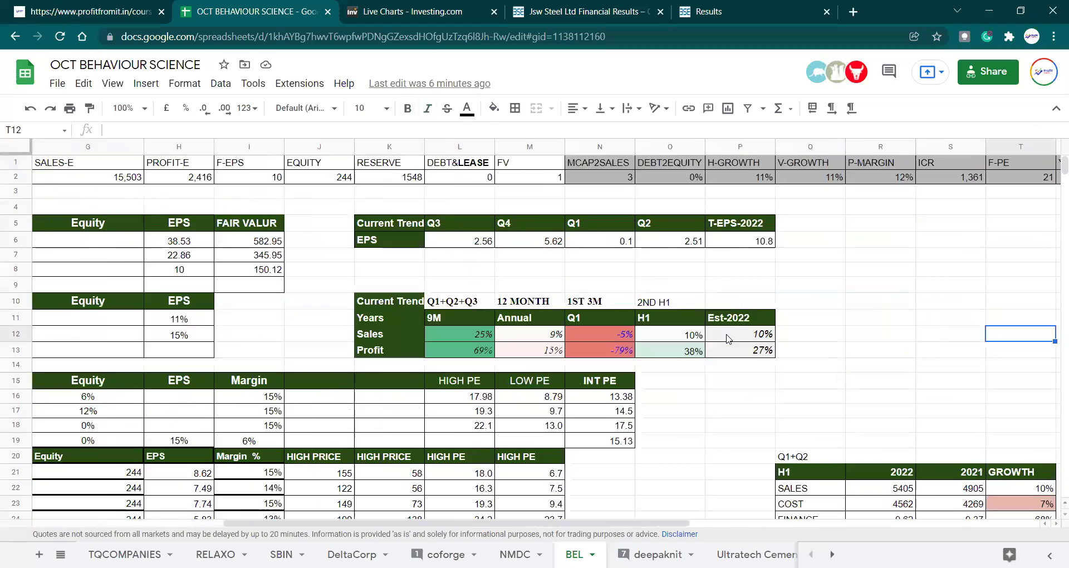
{"action": "key", "text": "Right"}
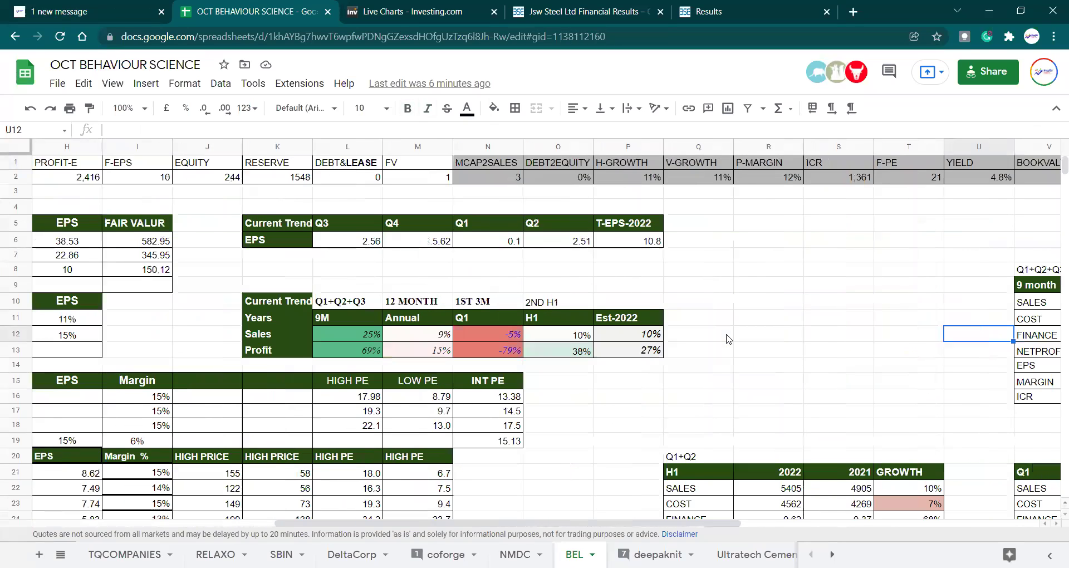
Step: Go back through BEL's Current Trend table and compare the H1 sales and profit growth in O12 and O13
{"action": "key", "text": "Left"}
{"action": "key", "text": "Left"}
{"action": "key", "text": "Left"}
{"action": "key", "text": "Left"}
{"action": "key", "text": "Left"}
{"action": "key", "text": "Left"}
{"action": "key", "text": "Left"}
{"action": "key", "text": "Left"}
{"action": "key", "text": "Left"}
{"action": "key", "text": "Left"}
{"action": "key", "text": "Left"}
{"action": "key", "text": "Left"}
{"action": "key", "text": "Left"}
{"action": "key", "text": "Left"}
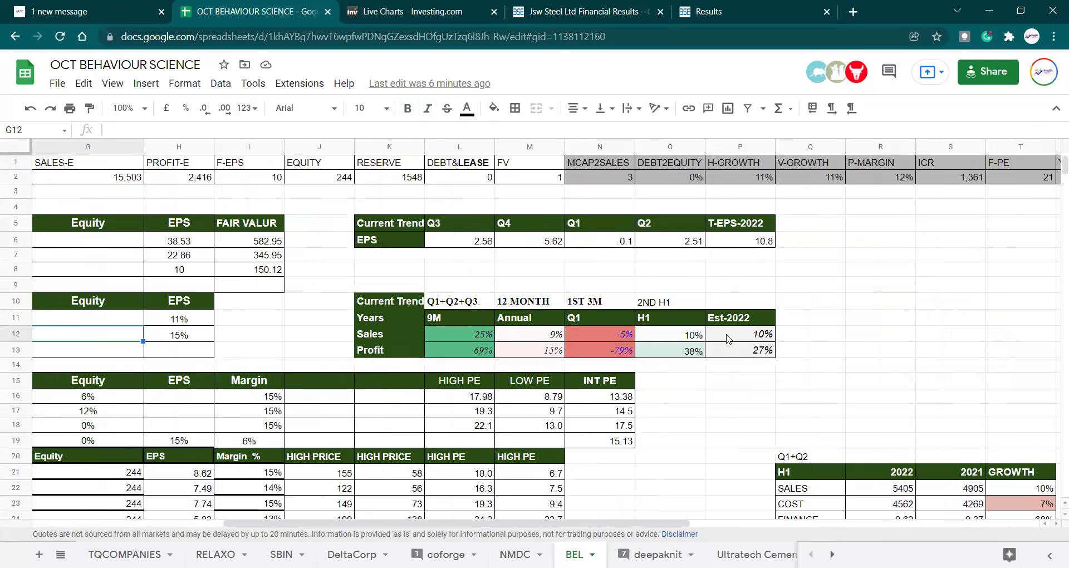
{"action": "key", "text": "Right"}
{"action": "key", "text": "Right"}
{"action": "key", "text": "Right"}
{"action": "key", "text": "Right"}
{"action": "key", "text": "Right"}
{"action": "key", "text": "Right"}
{"action": "key", "text": "Right"}
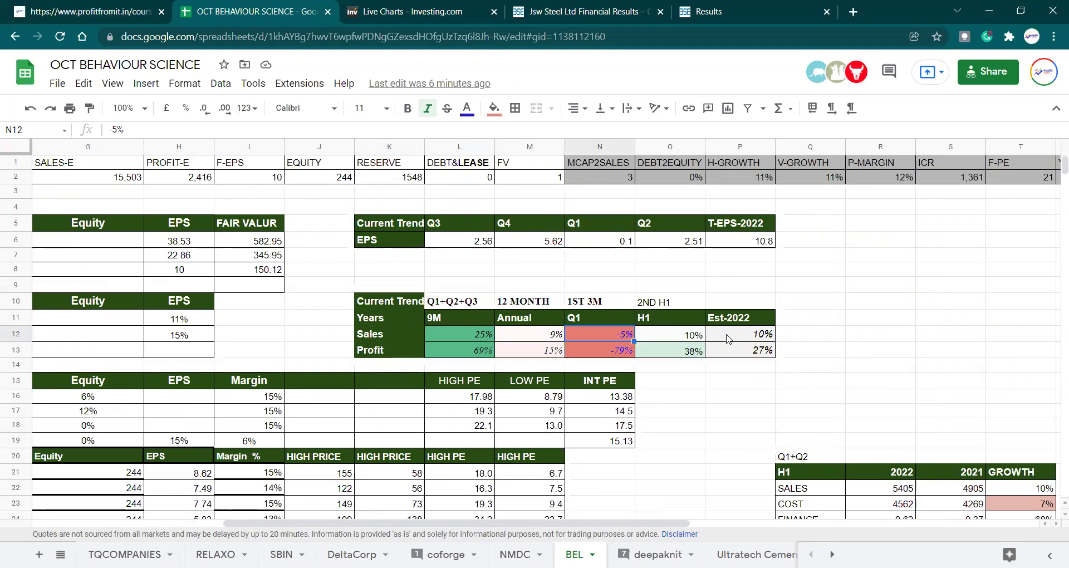
{"action": "key", "text": "Right"}
{"action": "key", "text": "Down"}
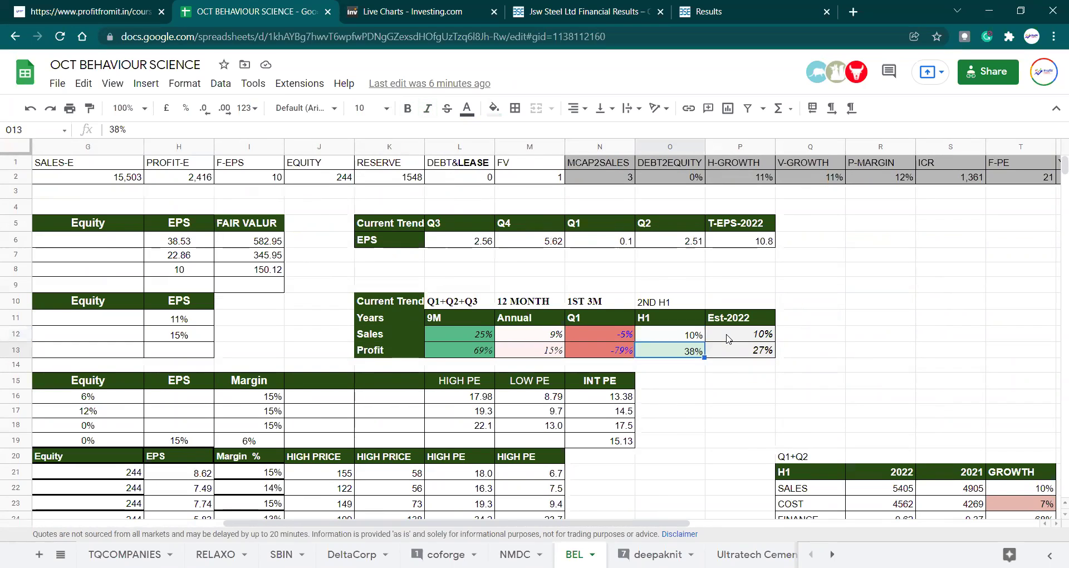
{"action": "key", "text": "Up"}
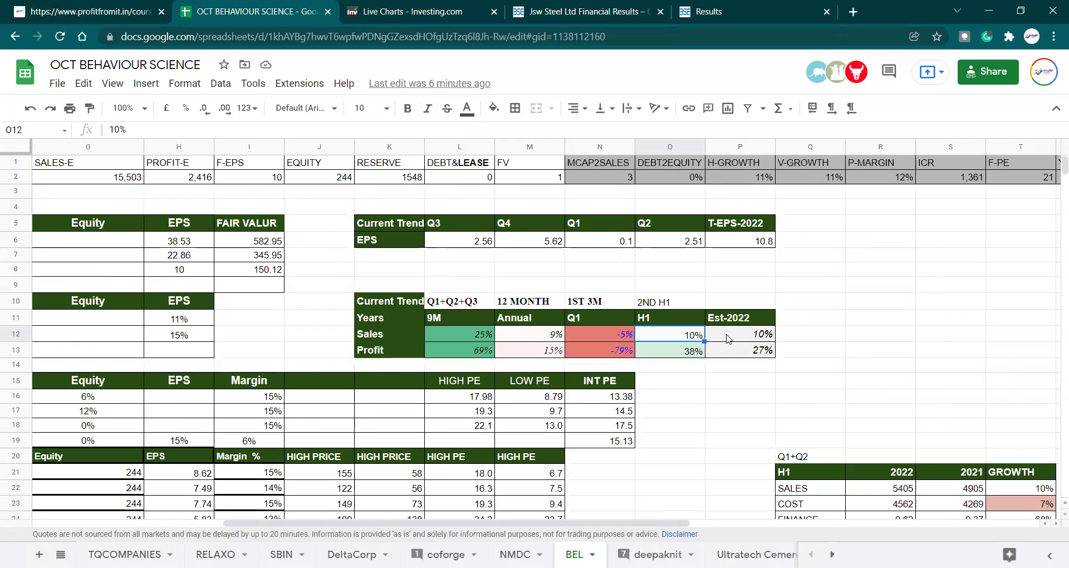
Step: Compare the H1 sales and profit growth in O12 and O13, continuing along row 13 to the 9 month table
{"action": "key", "text": "Down"}
{"action": "key", "text": "Up"}
{"action": "key", "text": "Down"}
{"action": "key", "text": "Up"}
{"action": "key", "text": "Down"}
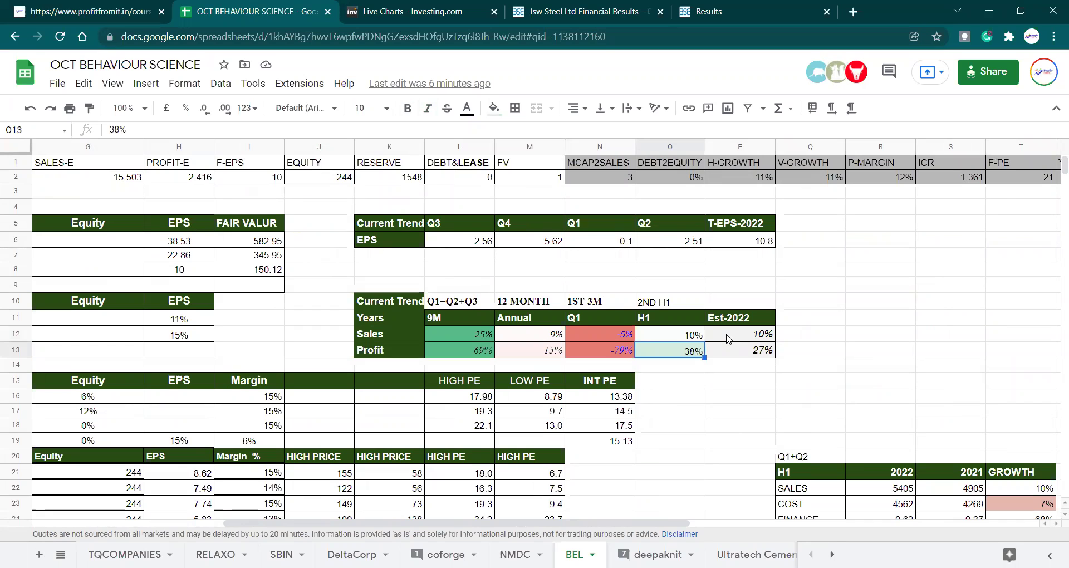
{"action": "key", "text": "Right"}
{"action": "key", "text": "Right"}
{"action": "key", "text": "Right"}
{"action": "key", "text": "Right"}
{"action": "key", "text": "Right"}
{"action": "key", "text": "Right"}
{"action": "key", "text": "Right"}
{"action": "key", "text": "Right"}
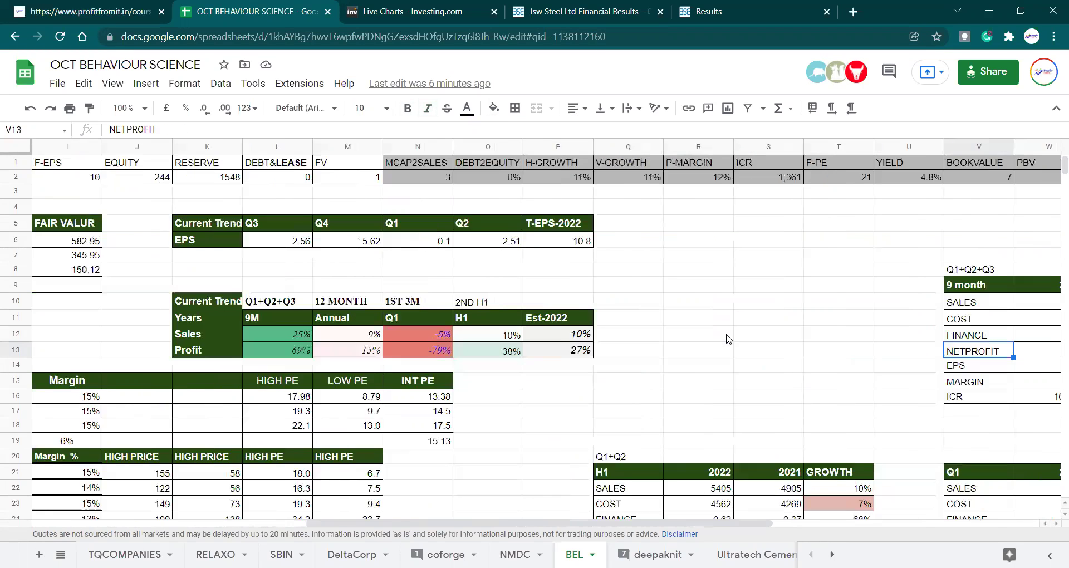
Step: Go down from the 9 month table to the 2022 column heading of the Q1 table in W21
{"action": "key", "text": "Down"}
{"action": "key", "text": "Down"}
{"action": "key", "text": "Down"}
{"action": "key", "text": "Down"}
{"action": "key", "text": "Down"}
{"action": "key", "text": "Down"}
{"action": "key", "text": "Down"}
{"action": "key", "text": "Down"}
{"action": "key", "text": "Down"}
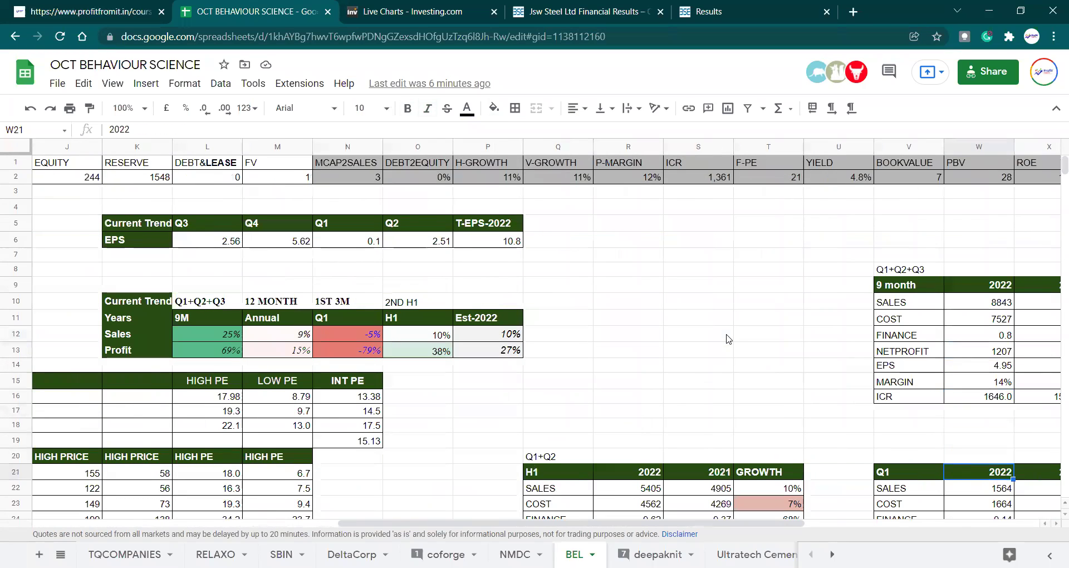
Step: Go back up the GROWTH column from the Q1 table to the 9 month sales growth in Y10
{"action": "key", "text": "Right"}
{"action": "key", "text": "Right"}
{"action": "key", "text": "Up"}
{"action": "key", "text": "Up"}
{"action": "key", "text": "Up"}
{"action": "key", "text": "Up"}
{"action": "key", "text": "Up"}
{"action": "key", "text": "Up"}
{"action": "key", "text": "Up"}
{"action": "key", "text": "Up"}
{"action": "key", "text": "Up"}
{"action": "key", "text": "Up"}
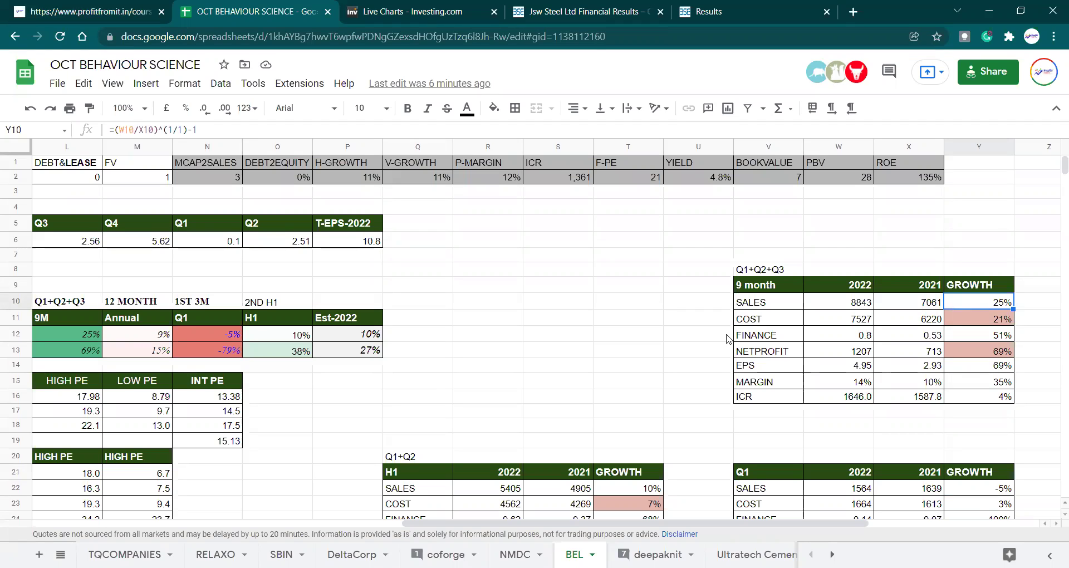
Step: Examine the 9 month table's growth figures from sales down to EPS, returning to the GROWTH heading
{"action": "key", "text": "Down"}
{"action": "key", "text": "Down"}
{"action": "key", "text": "Down"}
{"action": "key", "text": "Down"}
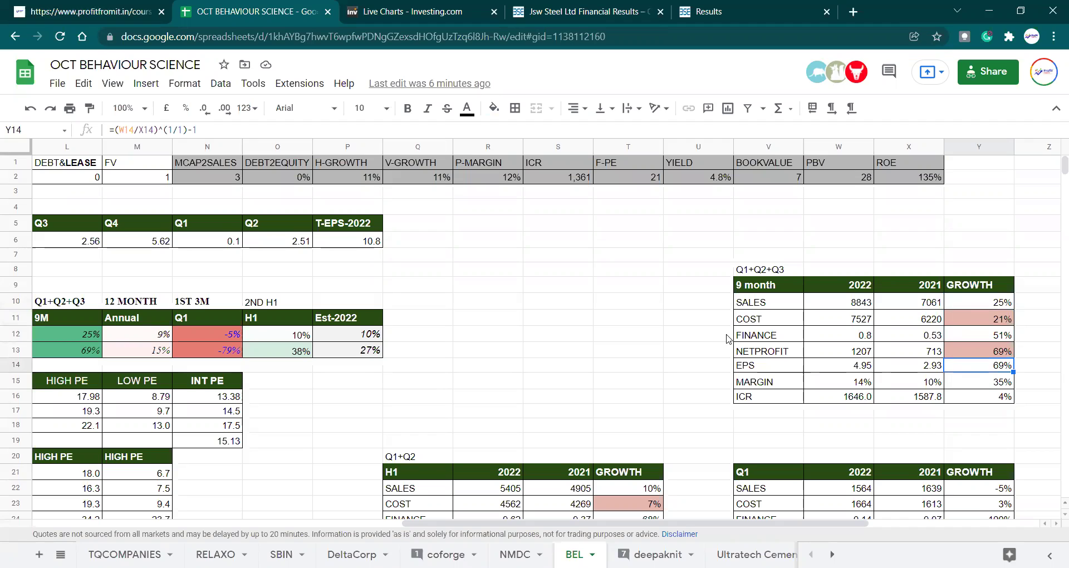
{"action": "key", "text": "Up"}
{"action": "key", "text": "Up"}
{"action": "key", "text": "Up"}
{"action": "key", "text": "Up"}
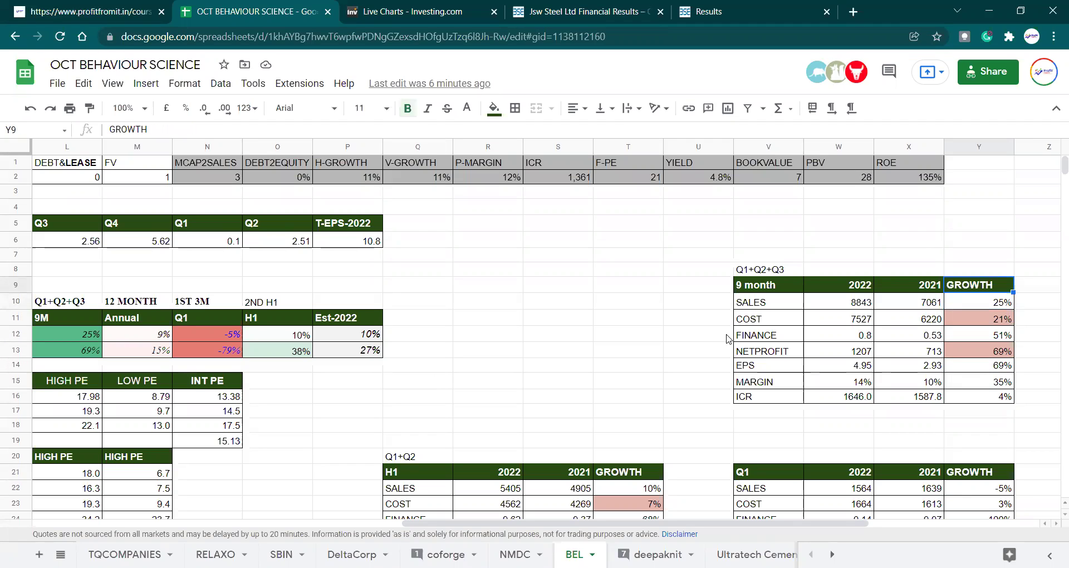
Step: Review the 9 month sales row and move on to the GROWTH column of the H1 table at T21
{"action": "key", "text": "Left"}
{"action": "key", "text": "Left"}
{"action": "key", "text": "Left"}
{"action": "key", "text": "Left"}
{"action": "key", "text": "Left"}
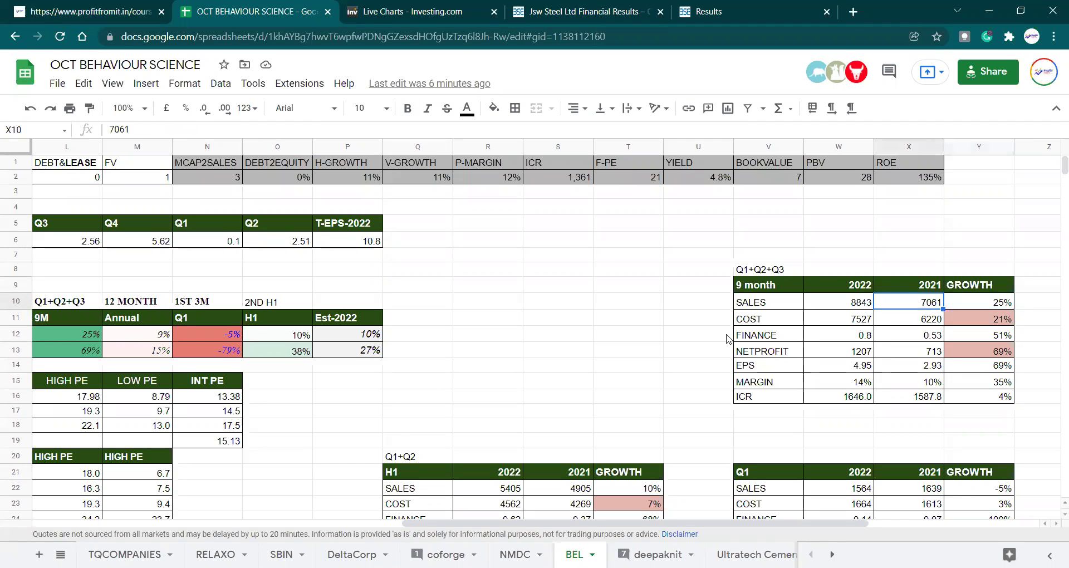
{"action": "key", "text": "Down"}
{"action": "key", "text": "Down"}
{"action": "key", "text": "Down"}
{"action": "key", "text": "Down"}
{"action": "key", "text": "Down"}
{"action": "key", "text": "Down"}
{"action": "key", "text": "Down"}
{"action": "key", "text": "Down"}
{"action": "key", "text": "Down"}
{"action": "key", "text": "Down"}
{"action": "key", "text": "Down"}
{"action": "key", "text": "Down"}
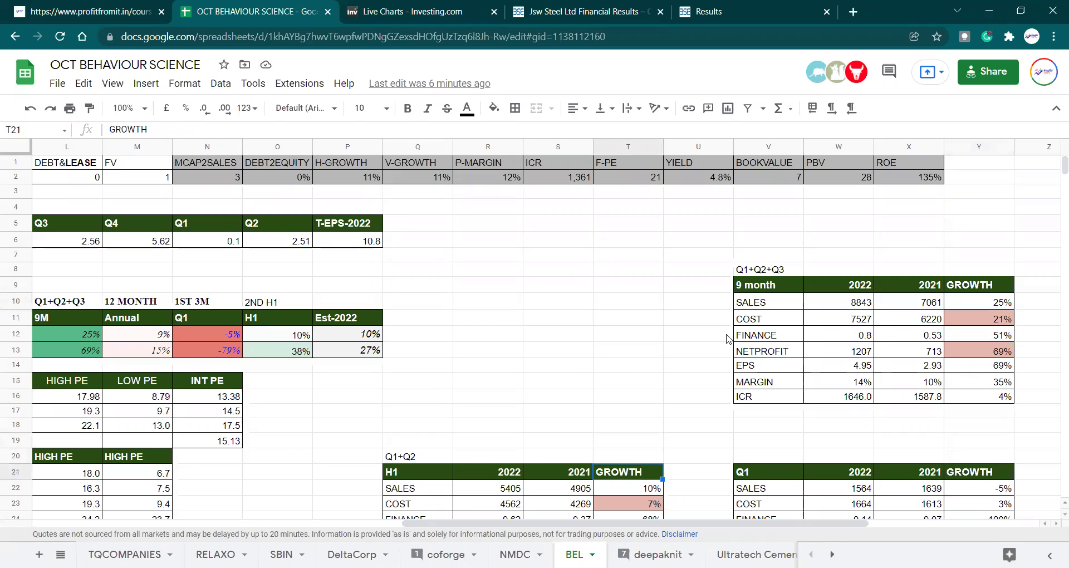
Step: Return from the H1 table to the 9 month sales growth in Y10 for comparison
{"action": "key", "text": "Right"}
{"action": "key", "text": "Right"}
{"action": "key", "text": "Right"}
{"action": "key", "text": "Right"}
{"action": "key", "text": "Right"}
{"action": "key", "text": "Up"}
{"action": "key", "text": "Up"}
{"action": "key", "text": "Up"}
{"action": "key", "text": "Up"}
{"action": "key", "text": "Up"}
{"action": "key", "text": "Up"}
{"action": "key", "text": "Up"}
{"action": "key", "text": "Up"}
{"action": "key", "text": "Up"}
{"action": "key", "text": "Up"}
{"action": "key", "text": "Up"}
{"action": "key", "text": "Up"}
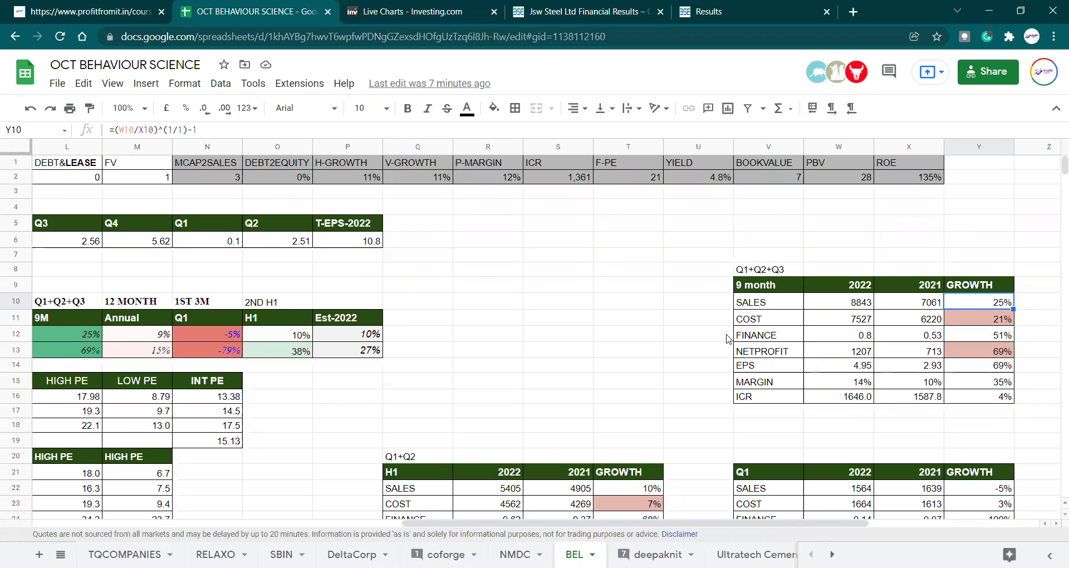
Step: Compare the 9 month sales growth in Y10 with the cost growth in Y11
{"action": "key", "text": "Right"}
{"action": "key", "text": "Left"}
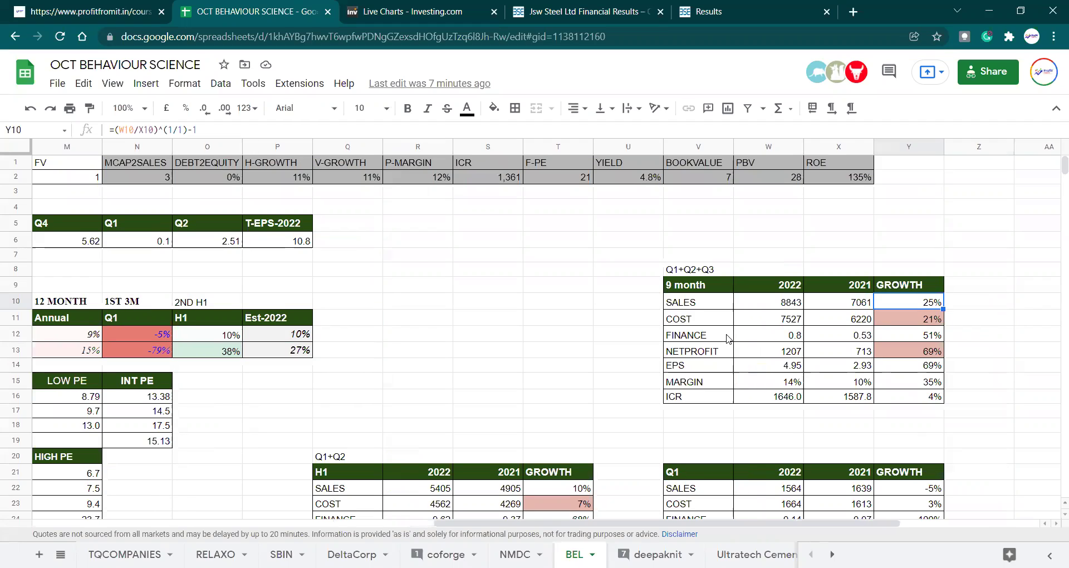
{"action": "key", "text": "Left"}
{"action": "key", "text": "Right"}
{"action": "key", "text": "Down"}
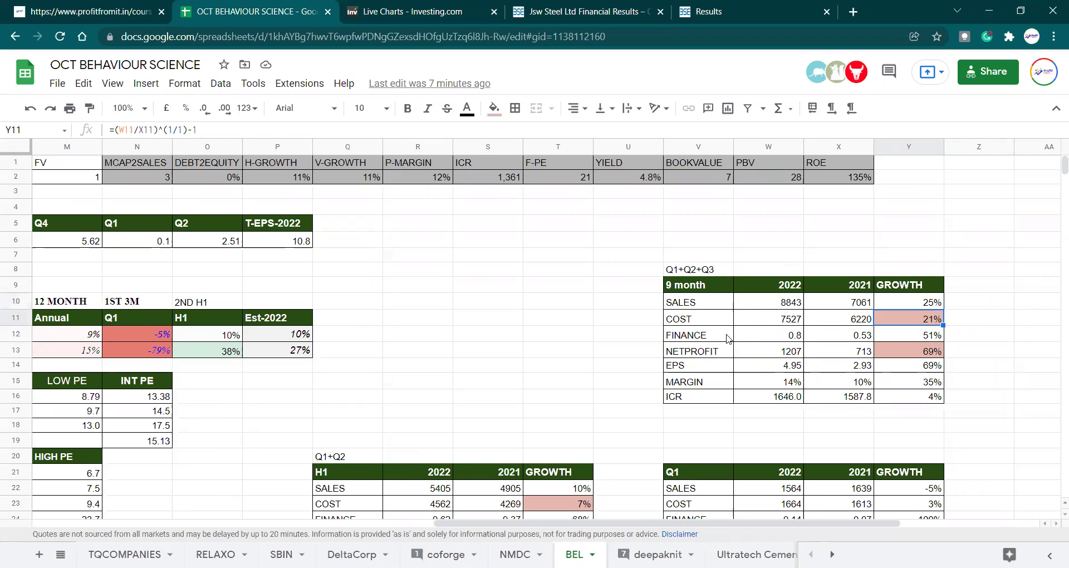
{"action": "key", "text": "Up"}
{"action": "key", "text": "Down"}
{"action": "key", "text": "Right"}
{"action": "key", "text": "Right"}
{"action": "key", "text": "Right"}
{"action": "key", "text": "Right"}
{"action": "key", "text": "Left"}
{"action": "key", "text": "Left"}
{"action": "key", "text": "Left"}
{"action": "key", "text": "Left"}
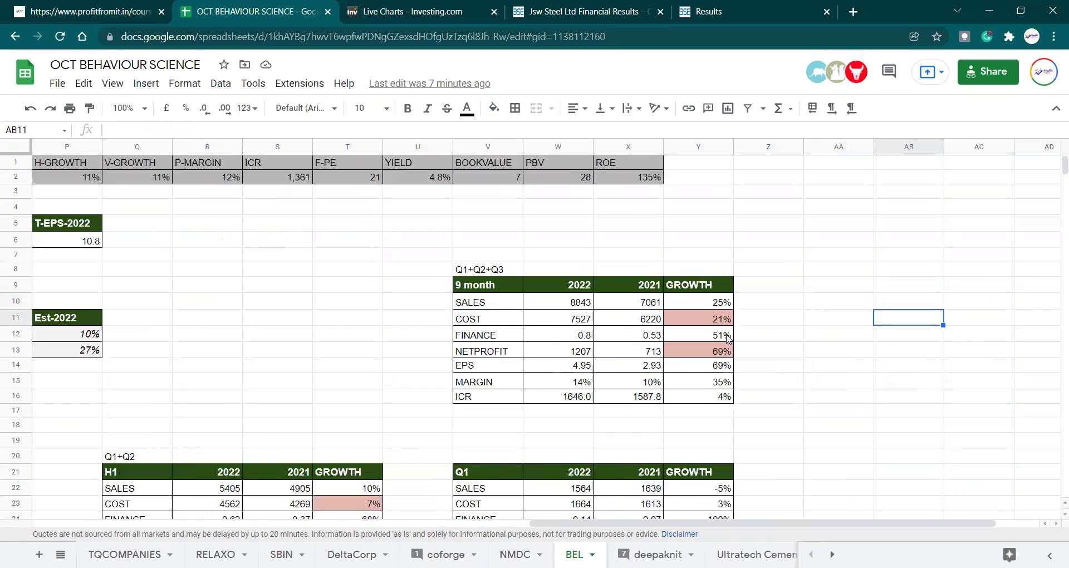
{"action": "key", "text": "Up"}
{"action": "key", "text": "Down"}
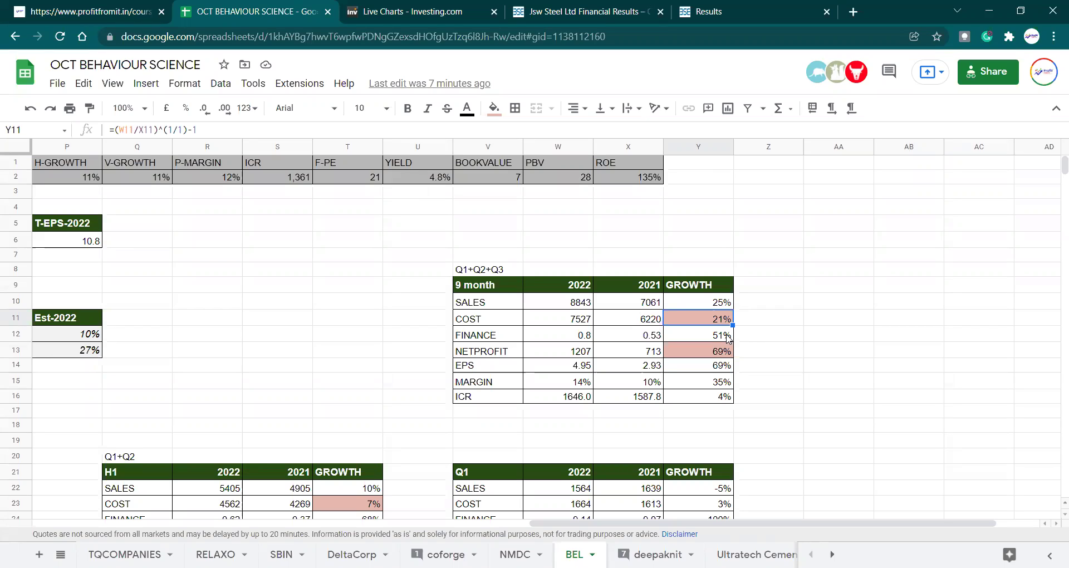
Step: Examine the FINANCE row of the 9 month table across both years and its growth in Y12
{"action": "left_click", "coordinate": [726, 336]}
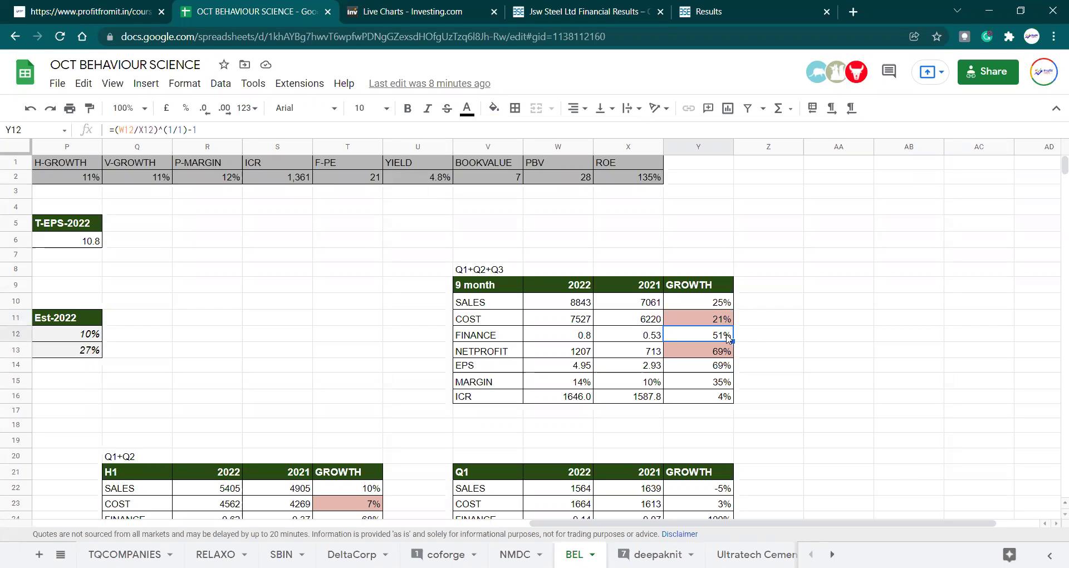
{"action": "key", "text": "Left"}
{"action": "key", "text": "Left"}
{"action": "key", "text": "Right"}
{"action": "key", "text": "Right"}
{"action": "key", "text": "Down"}
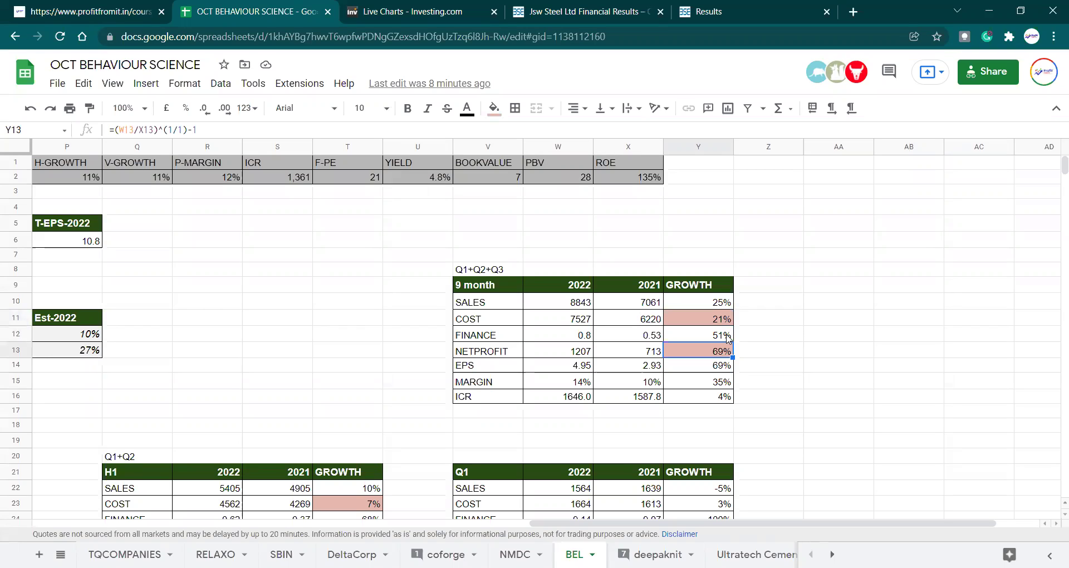
Step: Check the 9 month net profit growth in Y13 against the sales and cost growth above it
{"action": "key", "text": "Left"}
{"action": "key", "text": "Right"}
{"action": "key", "text": "Up"}
{"action": "key", "text": "Up"}
{"action": "key", "text": "Up"}
{"action": "key", "text": "Down"}
{"action": "key", "text": "Down"}
{"action": "key", "text": "Down"}
{"action": "key", "text": "Up"}
{"action": "key", "text": "Up"}
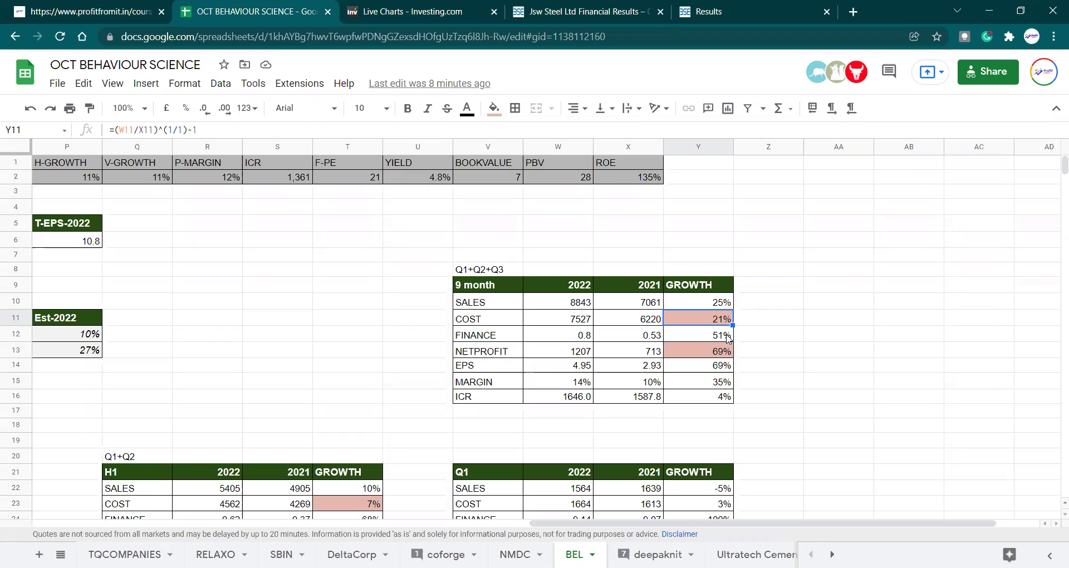
Step: Examine the MARGIN and ICR rows of the 9 month table across 2022, 2021 and growth
{"action": "key", "text": "Down"}
{"action": "key", "text": "Down"}
{"action": "key", "text": "Down"}
{"action": "key", "text": "Down"}
{"action": "key", "text": "Left"}
{"action": "key", "text": "Left"}
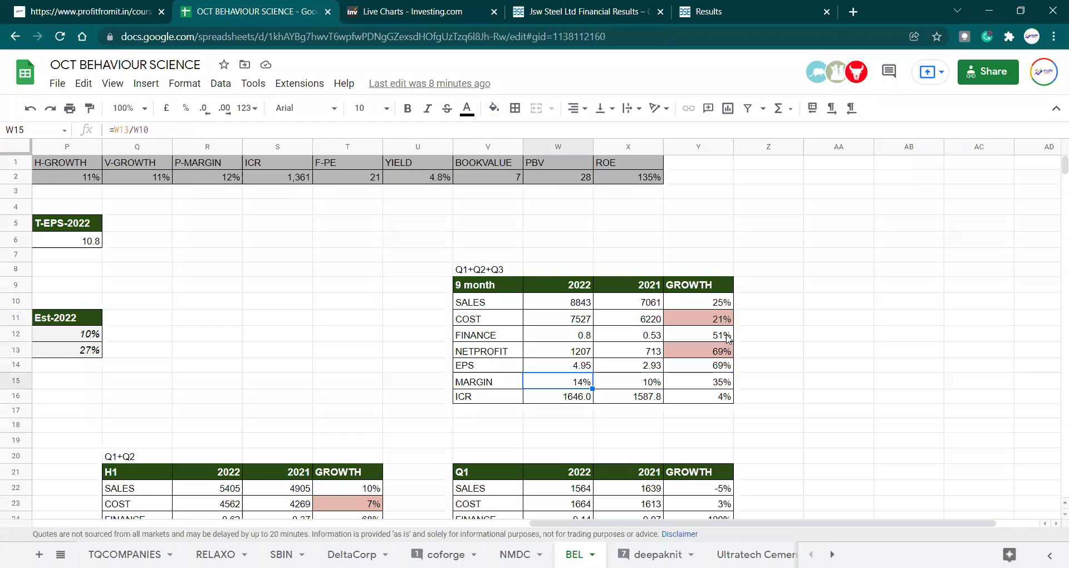
{"action": "key", "text": "Right"}
{"action": "key", "text": "Right"}
{"action": "key", "text": "Down"}
{"action": "key", "text": "Left"}
{"action": "key", "text": "Left"}
{"action": "key", "text": "Left"}
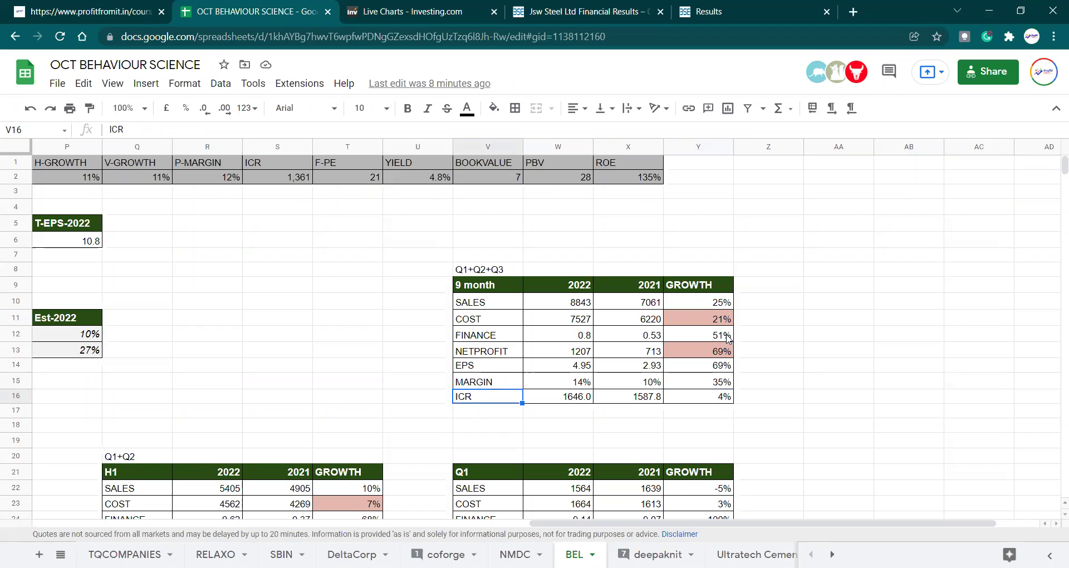
Step: Examine the ICR row of the 9-month 2022 versus 2021 comparison table
{"action": "key", "text": "Left"}
{"action": "key", "text": "Right"}
{"action": "key", "text": "Right"}
{"action": "key", "text": "Right"}
{"action": "key", "text": "Right"}
{"action": "key", "text": "Left"}
{"action": "key", "text": "Left"}
{"action": "key", "text": "Left"}
{"action": "key", "text": "Left"}
{"action": "key", "text": "Left"}
{"action": "key", "text": "Left"}
{"action": "key", "text": "Left"}
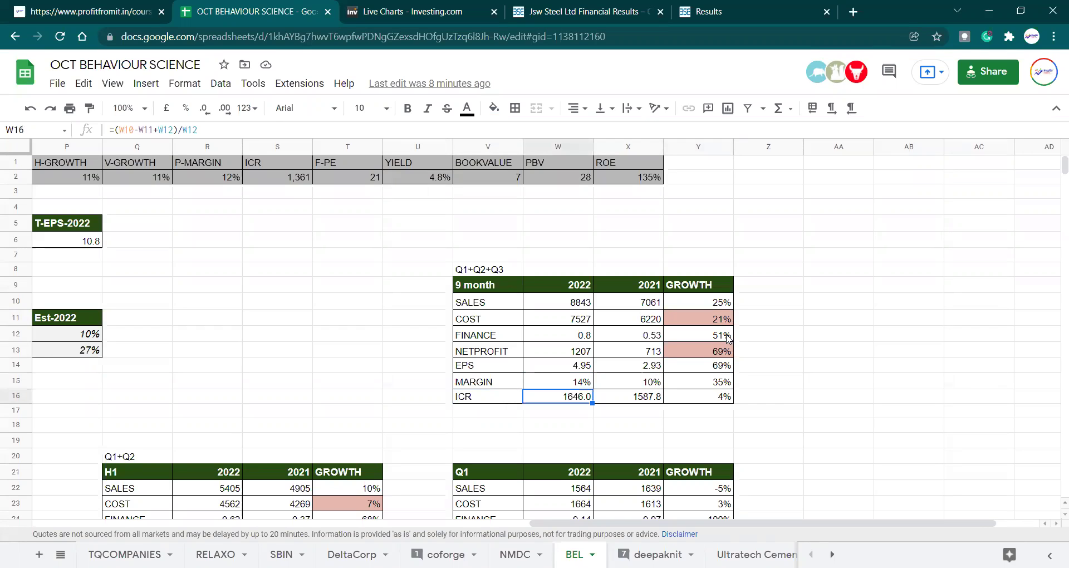
Step: Examine the 9M and Annual columns of the Current Trend sales and profit growth table
{"action": "key", "text": "Left"}
{"action": "key", "text": "Left"}
{"action": "key", "text": "Left"}
{"action": "key", "text": "Left"}
{"action": "key", "text": "Left"}
{"action": "key", "text": "Left"}
{"action": "key", "text": "Left"}
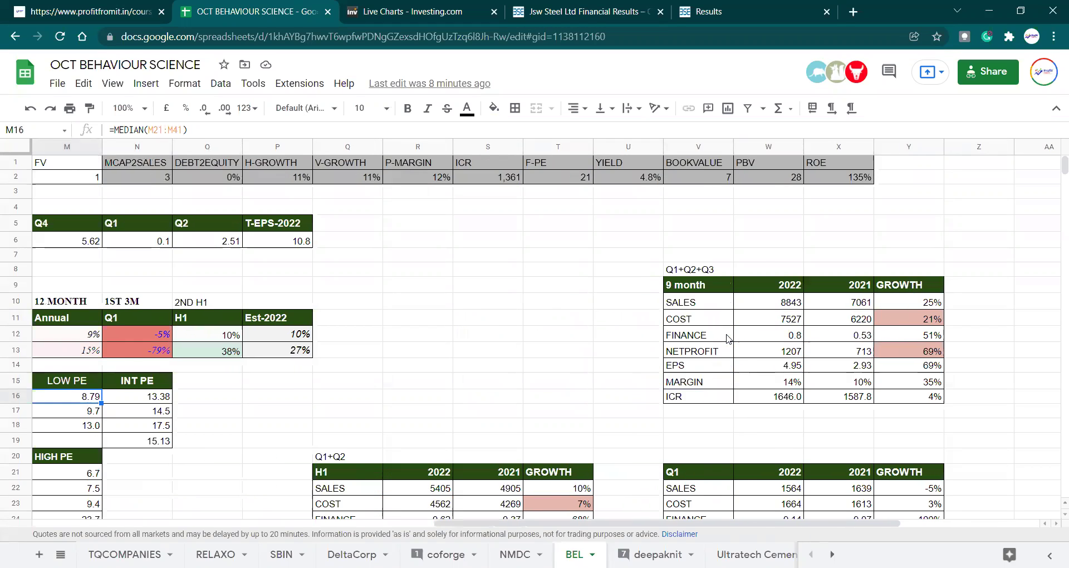
{"action": "key", "text": "Right"}
{"action": "key", "text": "Right"}
{"action": "key", "text": "Up"}
{"action": "key", "text": "Up"}
{"action": "key", "text": "Up"}
{"action": "key", "text": "Up"}
{"action": "key", "text": "Up"}
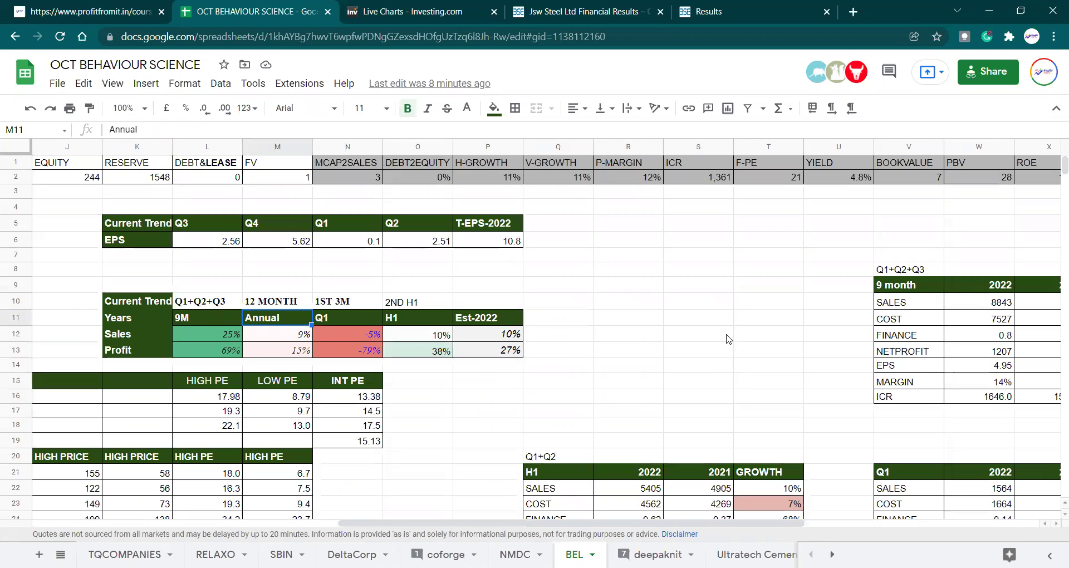
{"action": "key", "text": "shift+Down"}
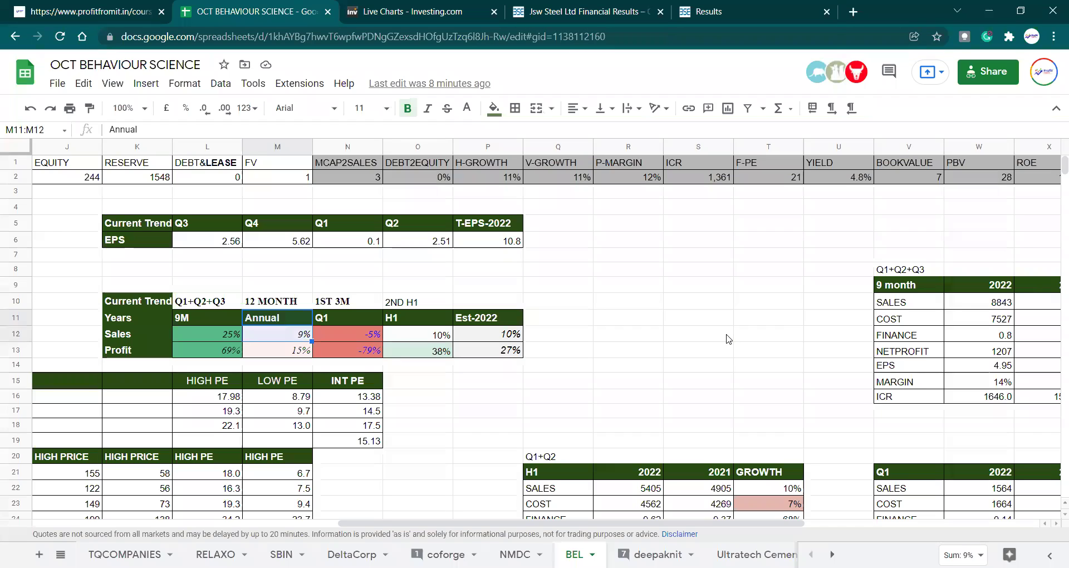
{"action": "key", "text": "shift+Down"}
{"action": "key", "text": "Left"}
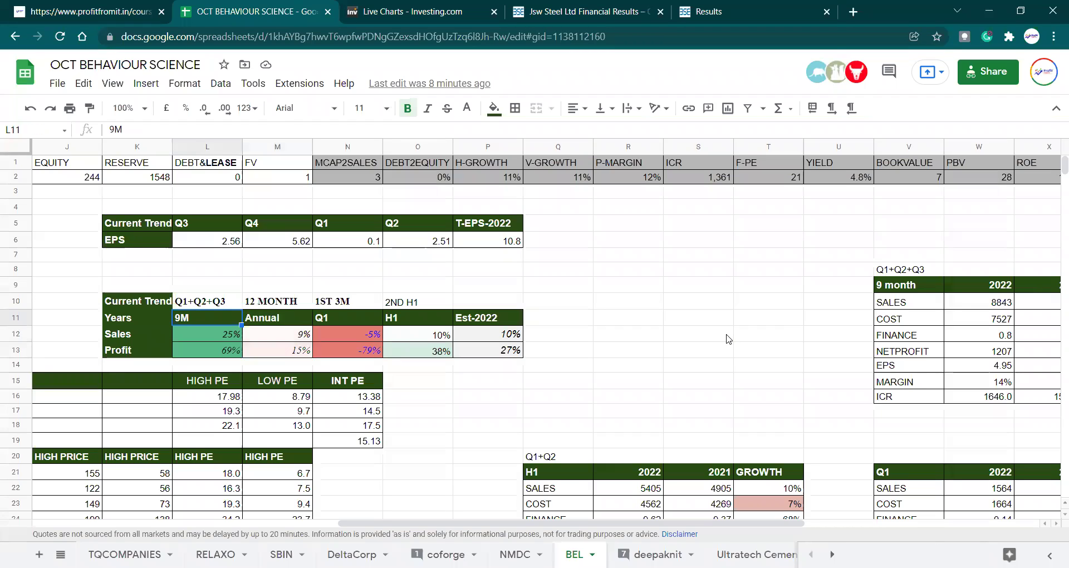
Step: Move the 9M block with its Q1+Q2+Q3 heading from L10:L13 to the empty cells starting at R10
{"action": "key", "text": "Up"}
{"action": "key", "text": "shift+Down"}
{"action": "key", "text": "shift+Down"}
{"action": "key", "text": "shift+Down"}
{"action": "key", "text": "ctrl+c"}
{"action": "key", "text": "Right"}
{"action": "key", "text": "Right"}
{"action": "key", "text": "Right"}
{"action": "key", "text": "Right"}
{"action": "key", "text": "Right"}
{"action": "key", "text": "Right"}
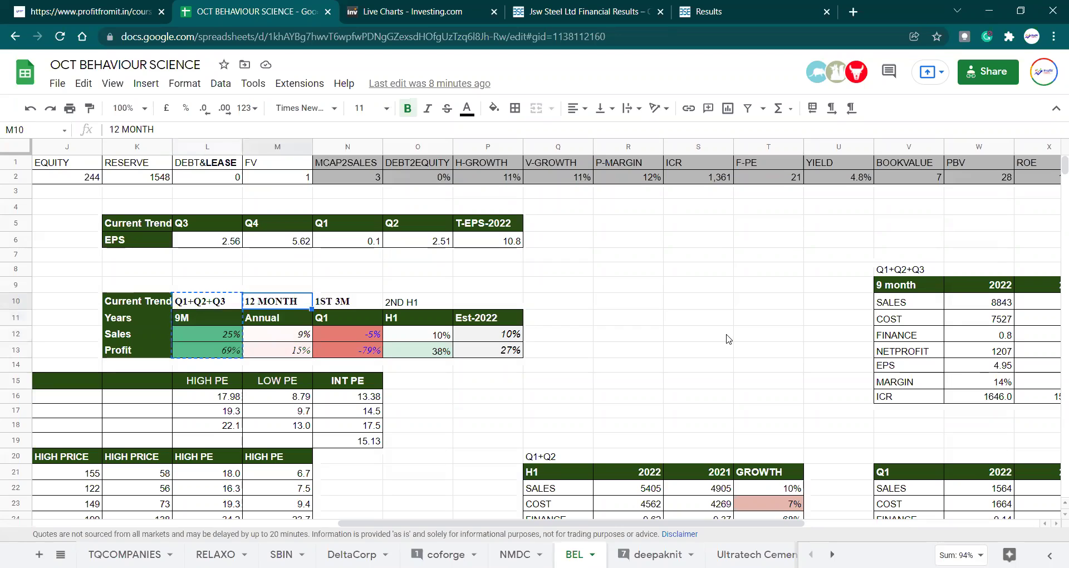
{"action": "key", "text": "ctrl+v"}
Step: Shift the Annual, Q1, H1 and Est-2022 columns in M10:P13 one column over to start at L10
{"action": "key", "text": "Left"}
{"action": "key", "text": "Left"}
{"action": "key", "text": "Left"}
{"action": "key", "text": "Left"}
{"action": "key", "text": "Left"}
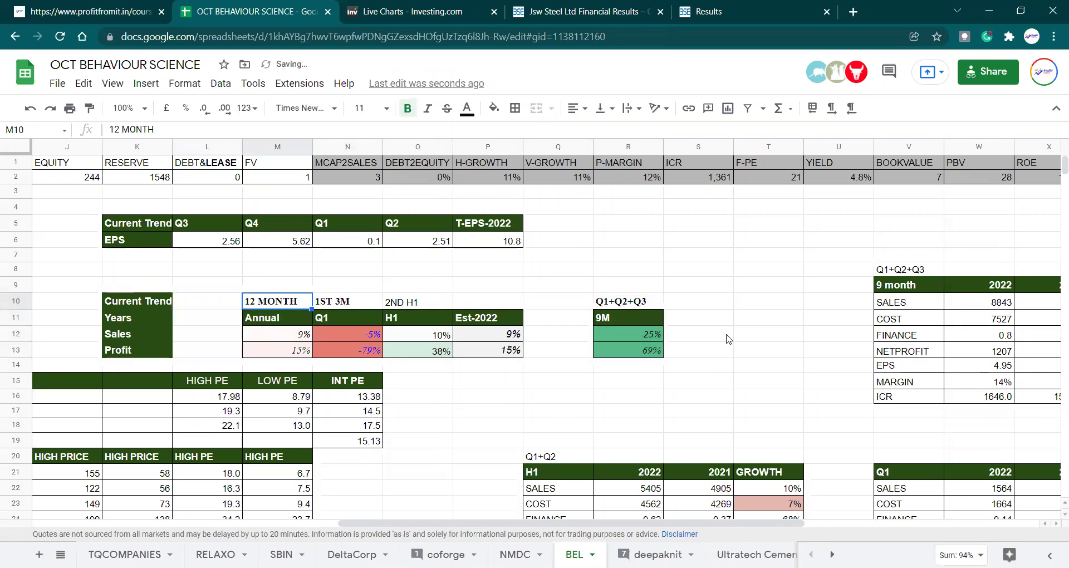
{"action": "key", "text": "shift+Down"}
{"action": "key", "text": "shift+Down"}
{"action": "key", "text": "shift+Down"}
{"action": "key", "text": "shift+Right"}
{"action": "key", "text": "shift+Right"}
{"action": "key", "text": "shift+Right"}
{"action": "key", "text": "shift+Right"}
{"action": "key", "text": "shift+Left"}
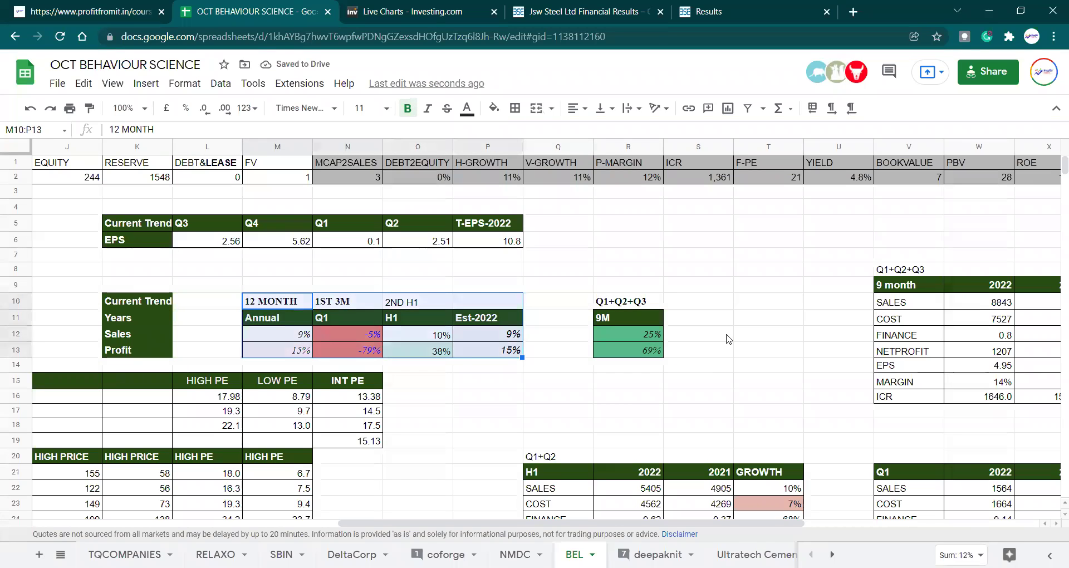
{"action": "key", "text": "ctrl+x"}
{"action": "key", "text": "Left"}
{"action": "key", "text": "ctrl+v"}
Step: Move the Est-2022 column from O10:O13 to P10, leaving a free column after H1
{"action": "key", "text": "Right"}
{"action": "key", "text": "Right"}
{"action": "key", "text": "Right"}
{"action": "key", "text": "shift+Down"}
{"action": "key", "text": "shift+Down"}
{"action": "key", "text": "shift+Down"}
{"action": "key", "text": "ctrl+x"}
{"action": "key", "text": "Right"}
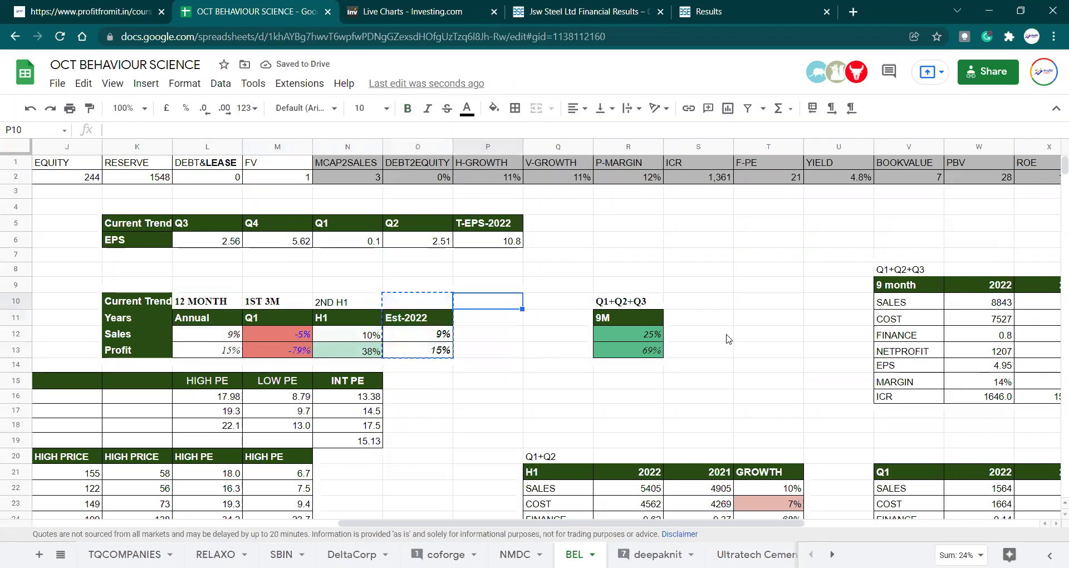
{"action": "key", "text": "ctrl+v"}
Step: Move the 9M block from R10:R13 into the gap between H1 and Est-2022 at O10
{"action": "key", "text": "Right"}
{"action": "key", "text": "Right"}
{"action": "key", "text": "shift+Down"}
{"action": "key", "text": "shift+Down"}
{"action": "key", "text": "shift+Down"}
{"action": "key", "text": "ctrl+x"}
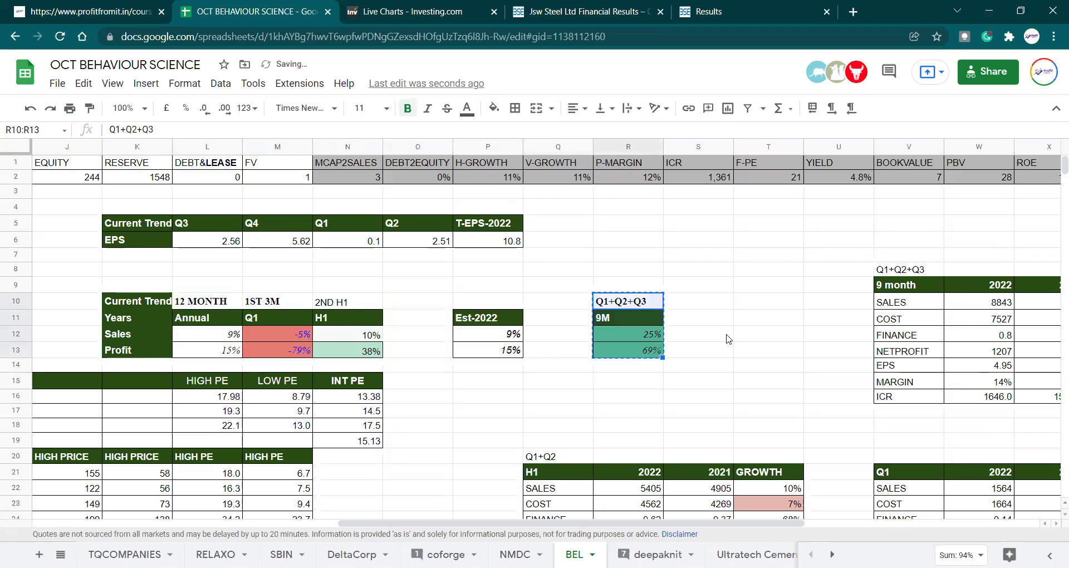
{"action": "key", "text": "Left"}
{"action": "key", "text": "Left"}
{"action": "key", "text": "Left"}
{"action": "key", "text": "ctrl+v"}
{"action": "key", "text": "Right"}
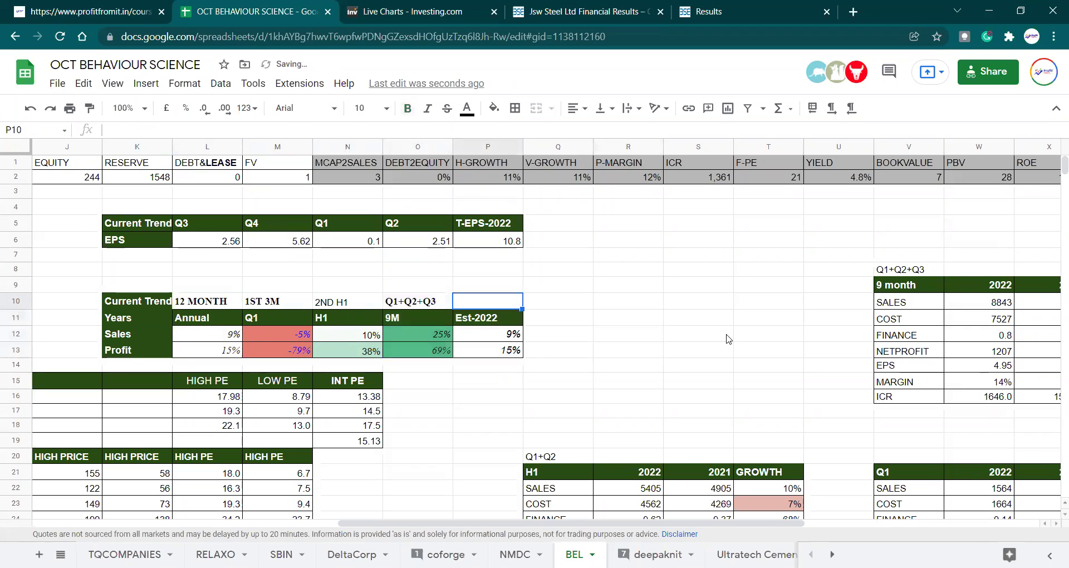
Step: Review the Q1, H1 and 9M sales growth and the median formulas in the Est-2022 column
{"action": "key", "text": "Down"}
{"action": "key", "text": "Left"}
{"action": "key", "text": "Left"}
{"action": "key", "text": "Left"}
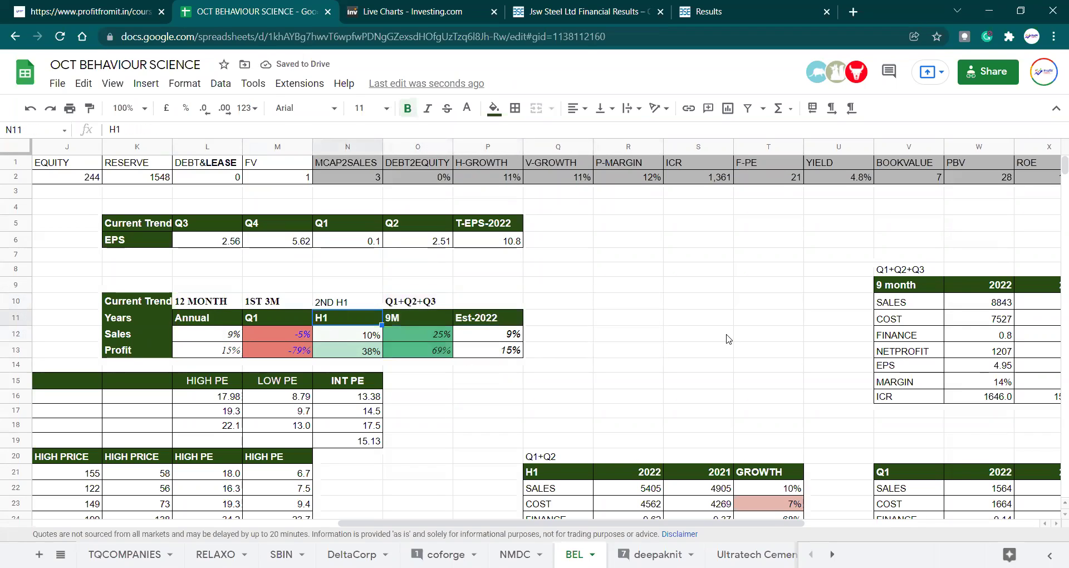
{"action": "key", "text": "Down"}
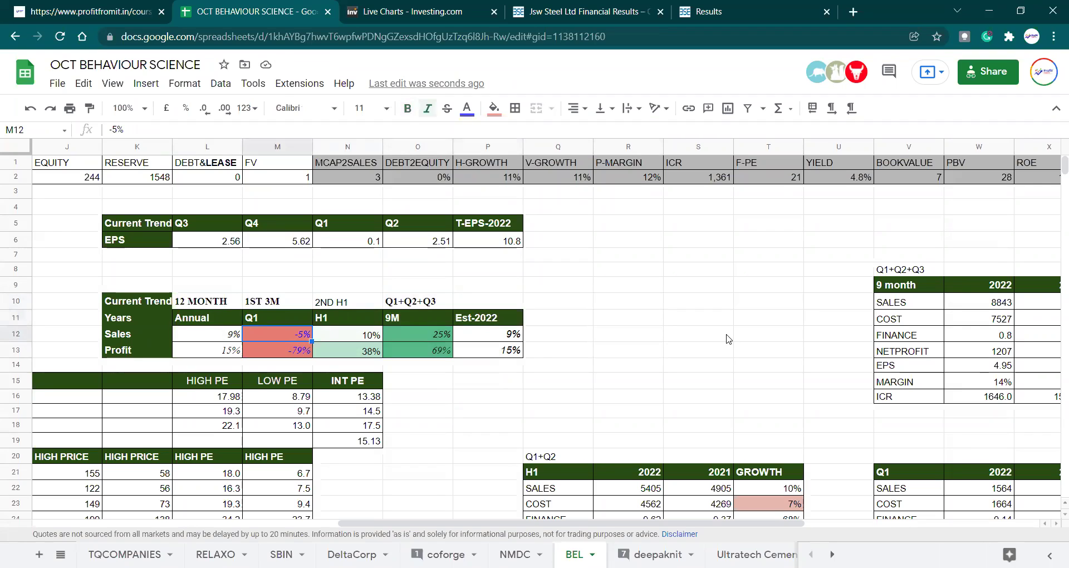
{"action": "key", "text": "Right"}
{"action": "key", "text": "Right"}
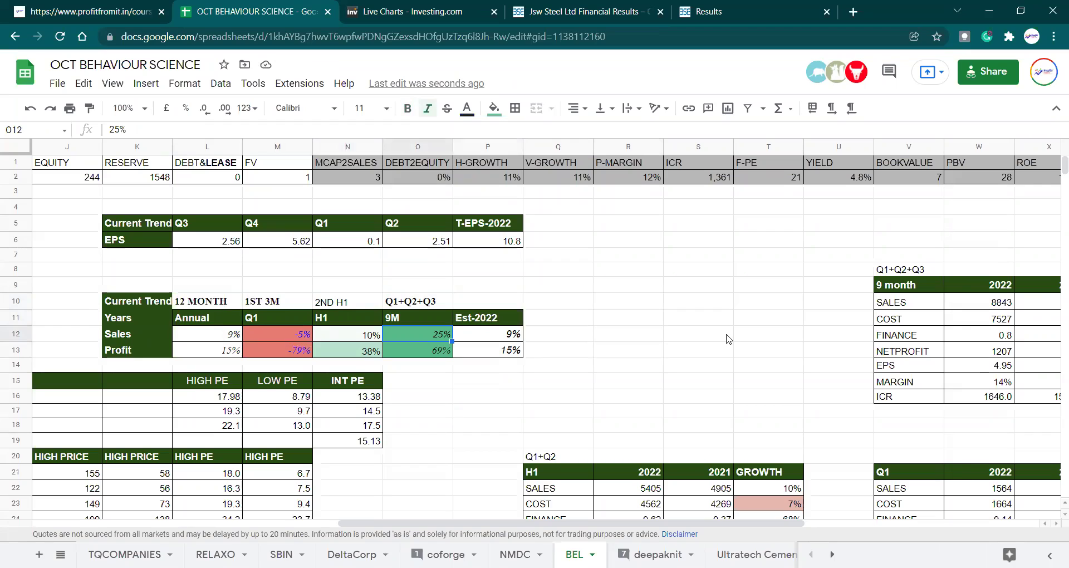
{"action": "key", "text": "Right"}
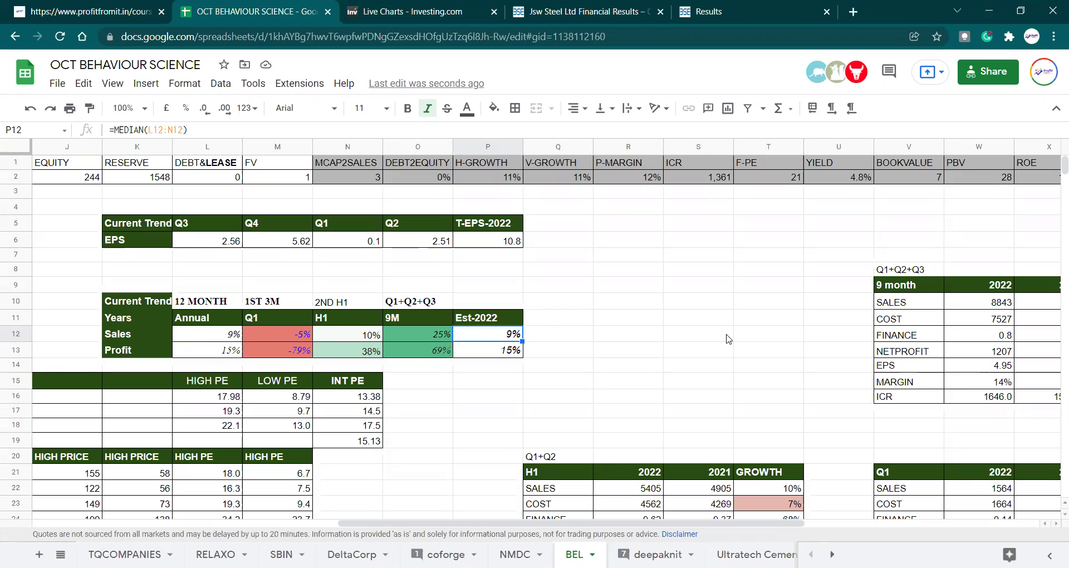
{"action": "key", "text": "Down"}
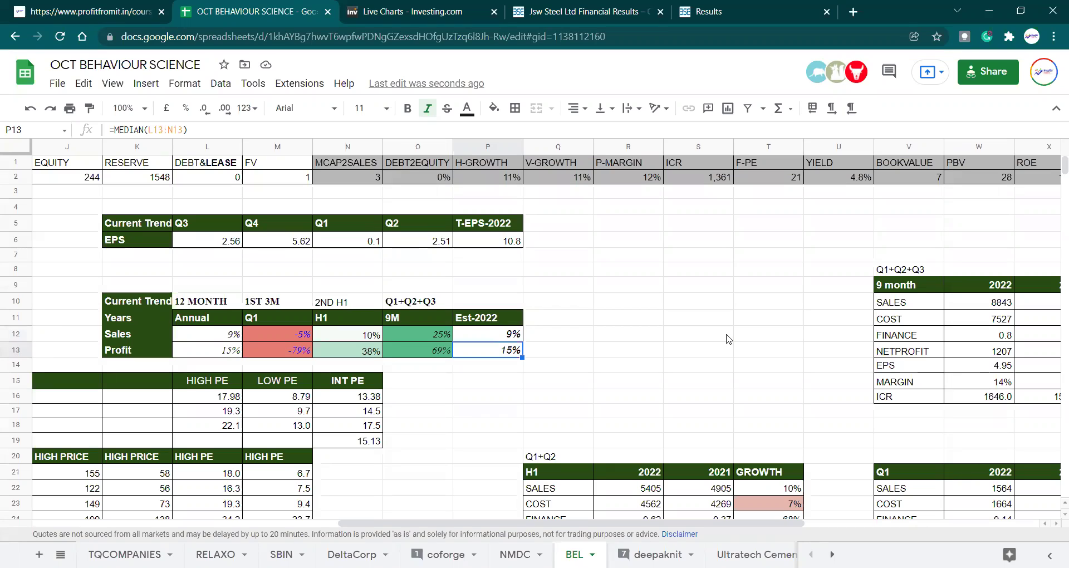
{"action": "key", "text": "Up"}
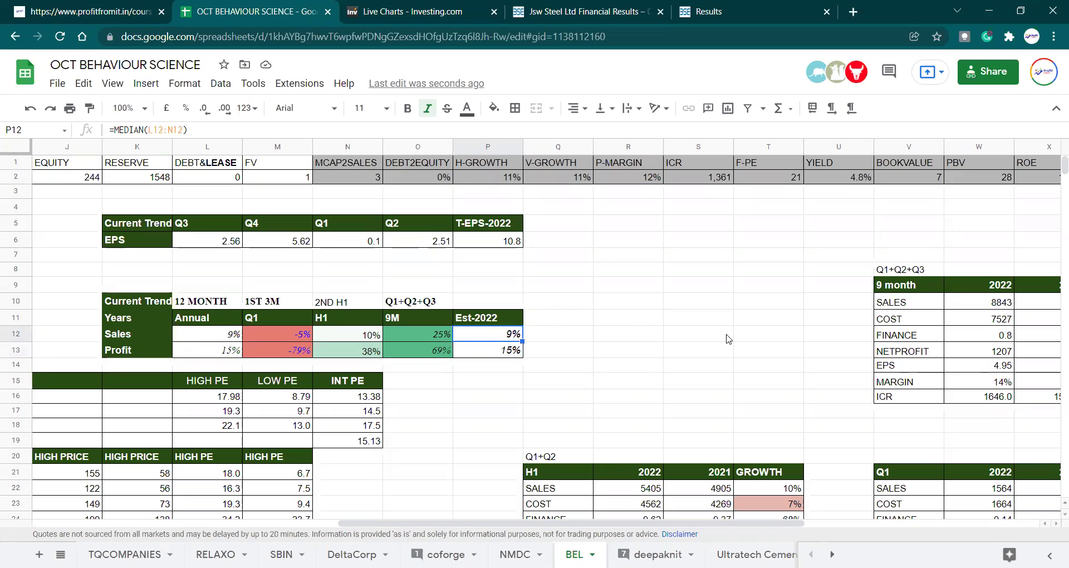
{"action": "key", "text": "Left"}
{"action": "key", "text": "Left"}
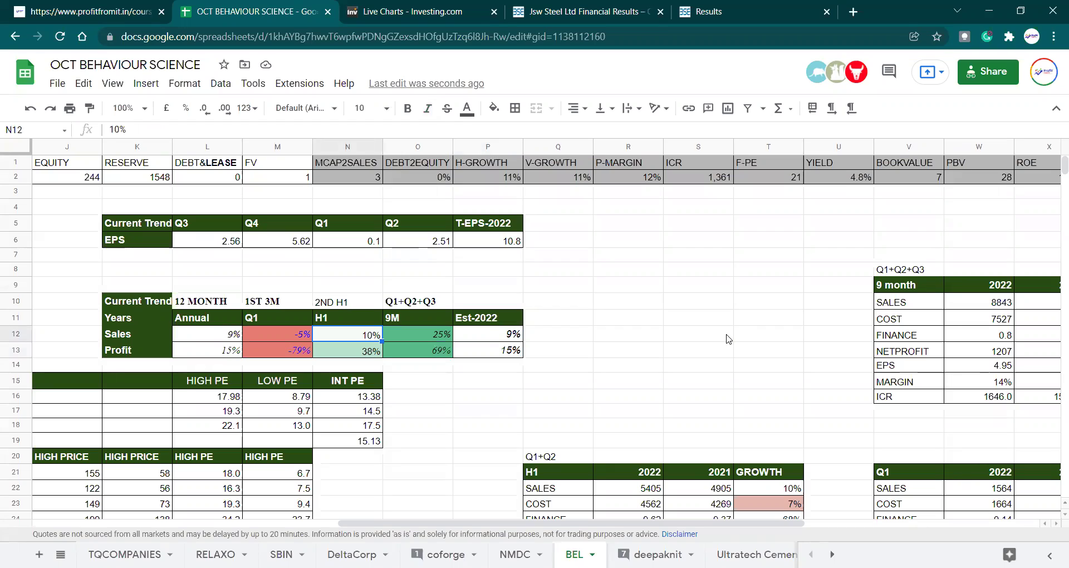
Step: Set the Est-2022 sales growth in P12 to 30%
{"action": "key", "text": "Left"}
{"action": "key", "text": "Right"}
{"action": "key", "text": "Right"}
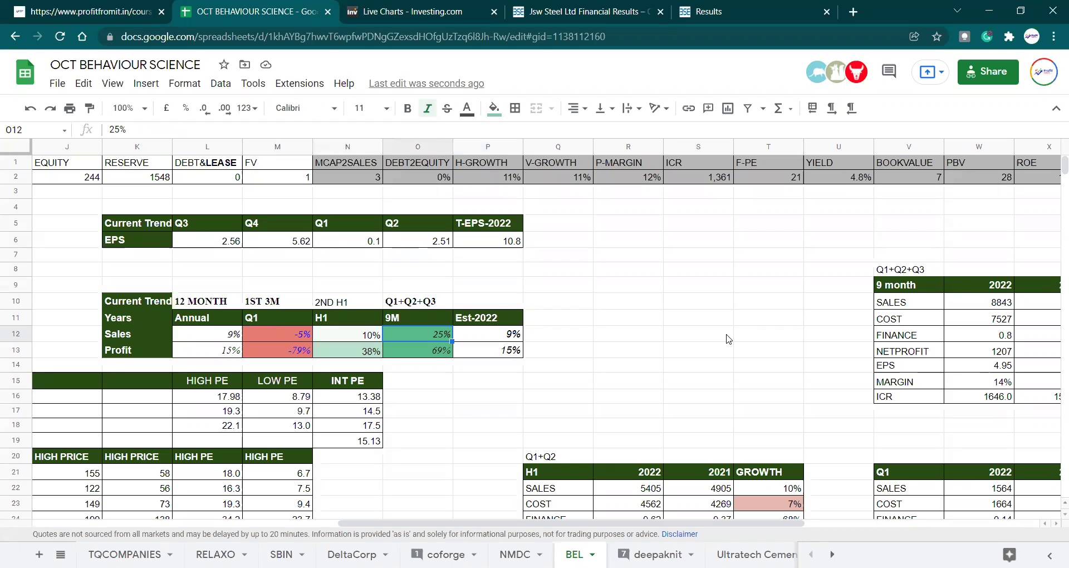
{"action": "key", "text": "Right"}
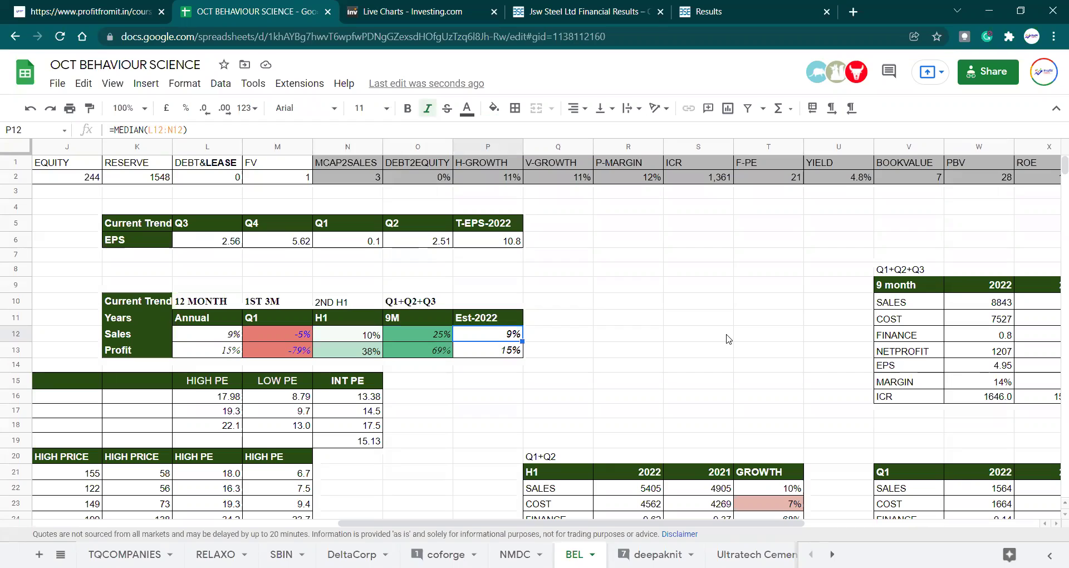
{"action": "type", "text": "30%"}
{"action": "key", "text": "Return"}
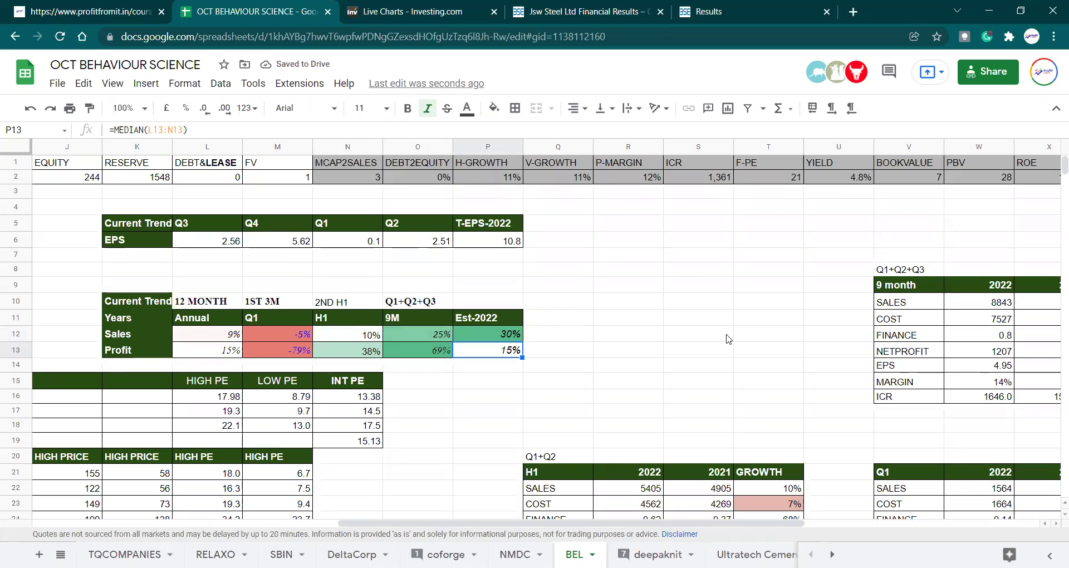
Step: Set the Est-2022 sales growth in P12 to 25%
{"action": "key", "text": "Up"}
{"action": "key", "text": "Left"}
{"action": "key", "text": "Left"}
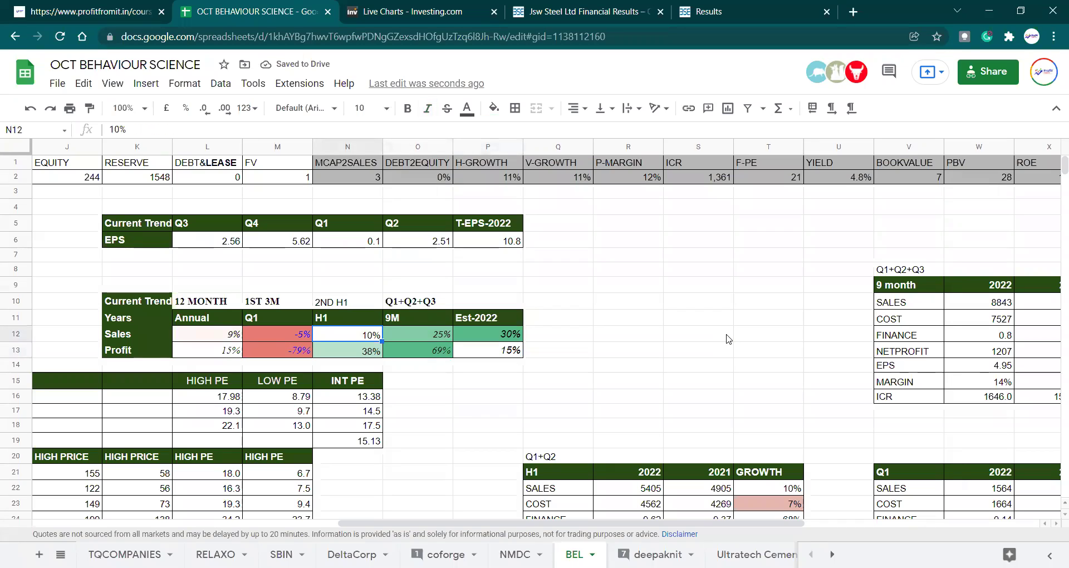
{"action": "key", "text": "Right"}
{"action": "key", "text": "Right"}
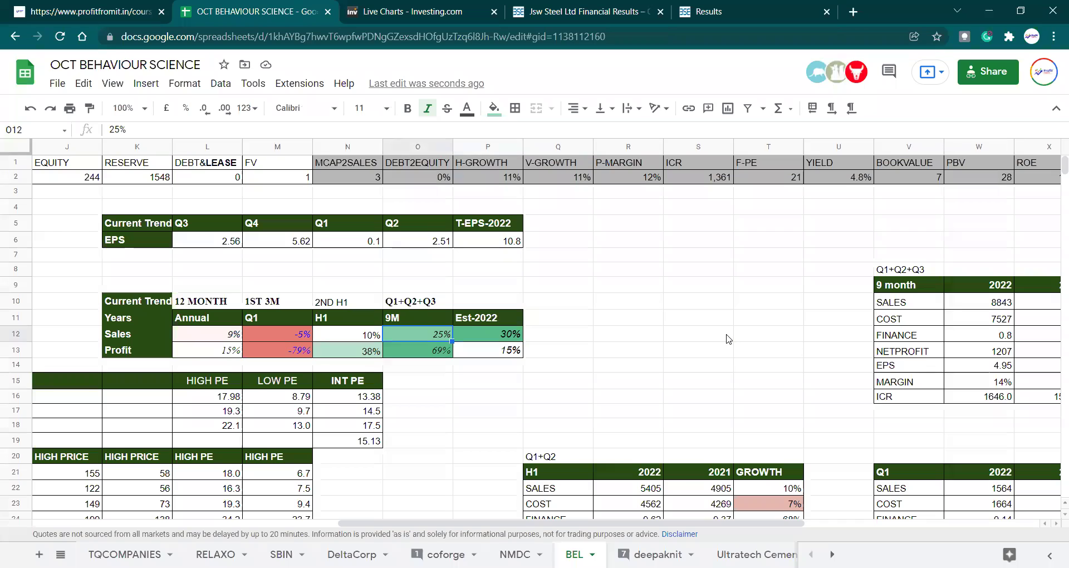
{"action": "type", "text": "25"}
{"action": "key", "text": "Return"}
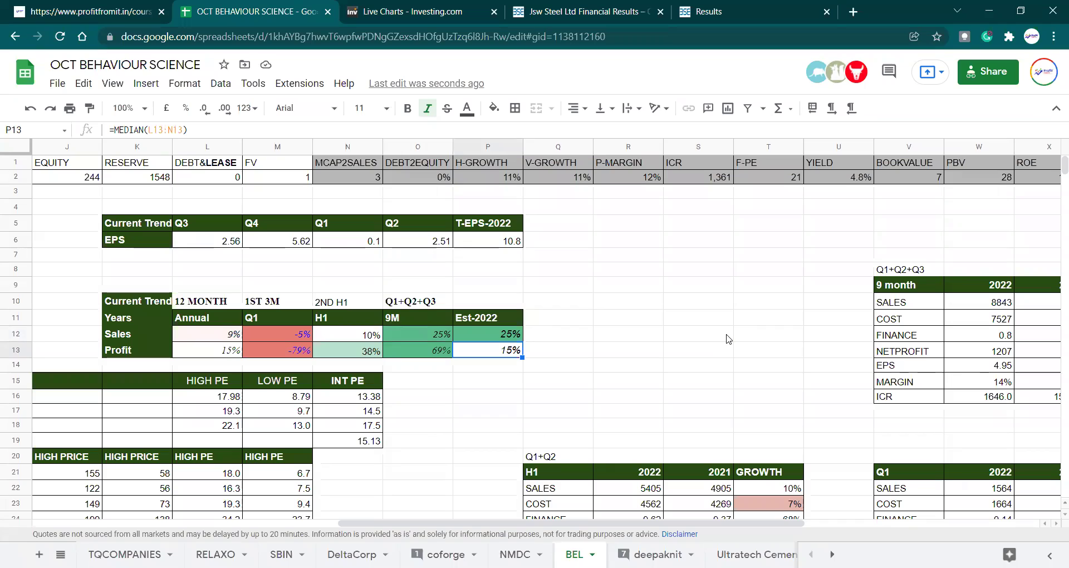
{"action": "key", "text": "Up"}
{"action": "key", "text": "Right"}
{"action": "type", "text": "30"}
{"action": "key", "text": "BackSpace"}
{"action": "key", "text": "BackSpace"}
{"action": "key", "text": "Escape"}
{"action": "key", "text": "Left"}
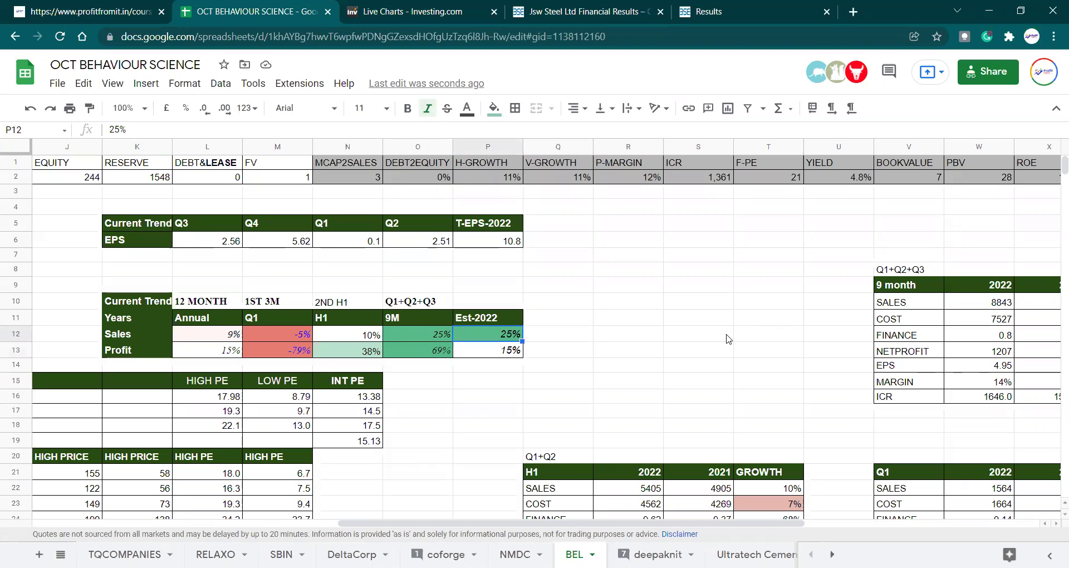
Step: Set the Est-2022 profit growth in P13 to 50%
{"action": "key", "text": "Down"}
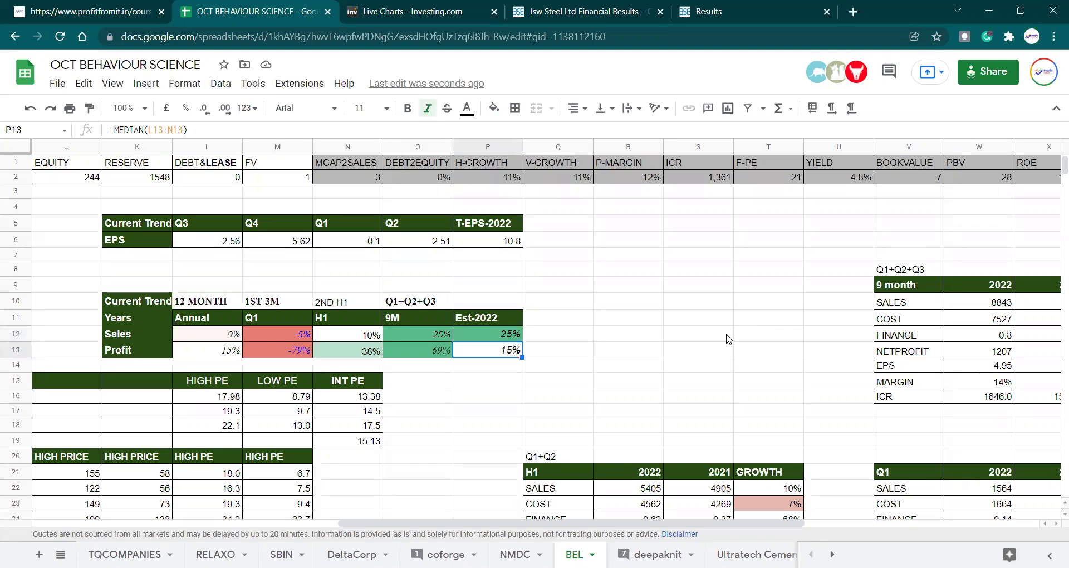
{"action": "key", "text": "Left"}
{"action": "key", "text": "Left"}
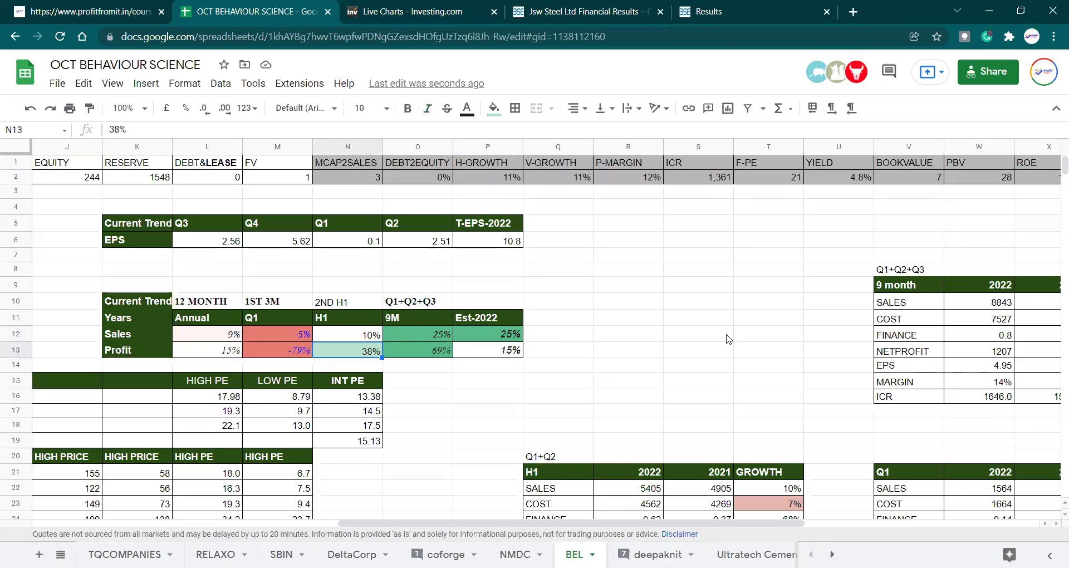
{"action": "key", "text": "Right"}
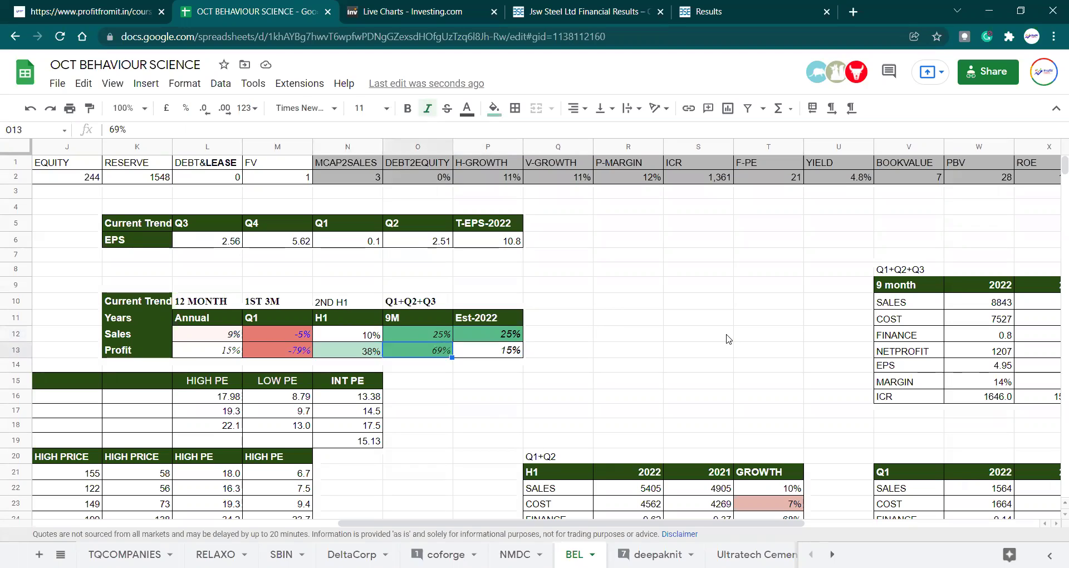
{"action": "key", "text": "Right"}
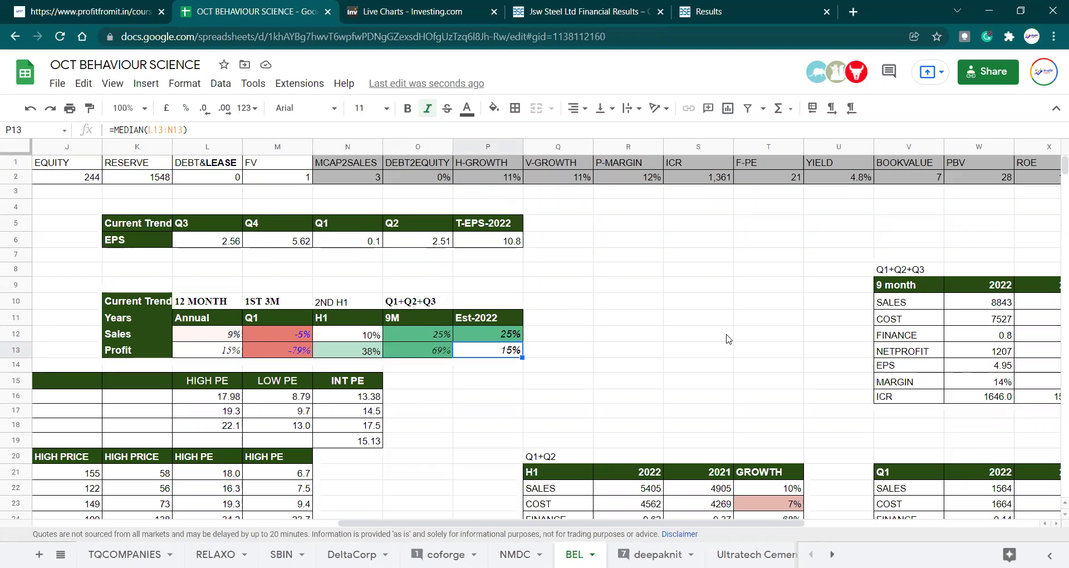
{"action": "type", "text": "50%"}
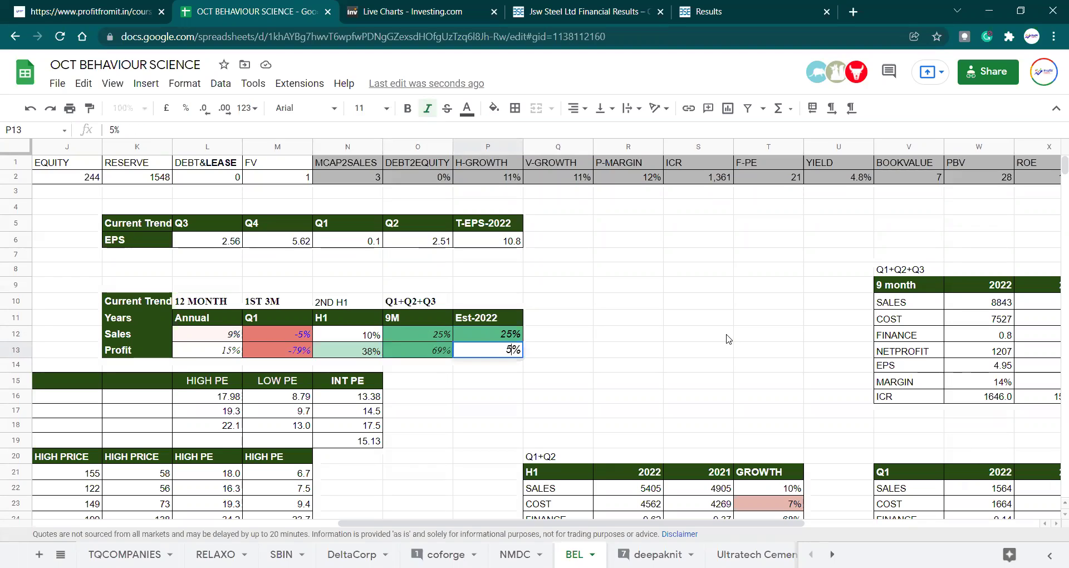
{"action": "key", "text": "Return"}
{"action": "key", "text": "Up"}
{"action": "key", "text": "Left"}
{"action": "key", "text": "Right"}
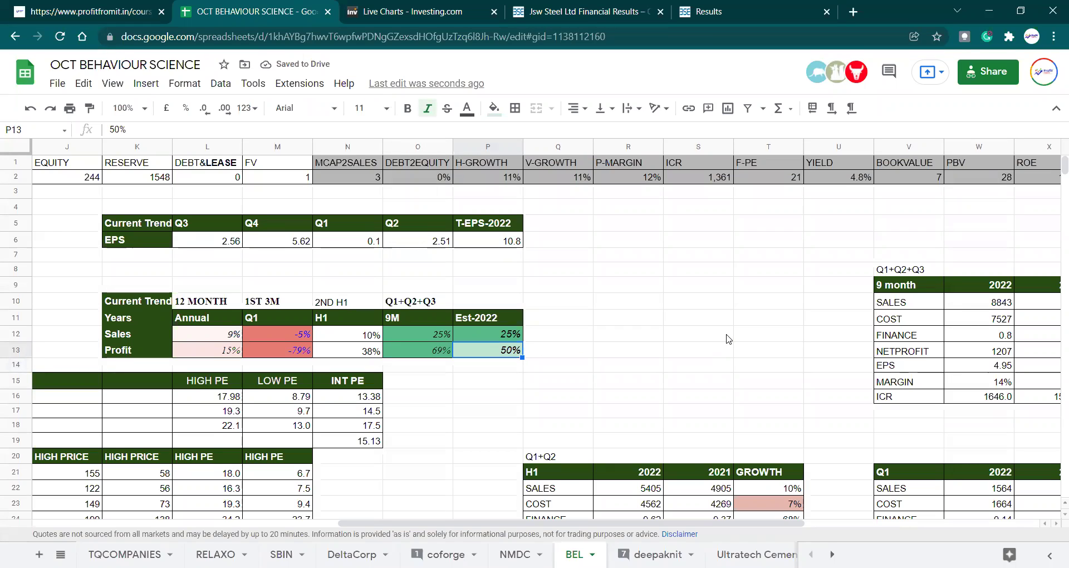
Step: Compare the H1 and 9M columns with the Est-2022 estimates in the Current Trend table
{"action": "key", "text": "Left"}
{"action": "key", "text": "Left"}
{"action": "key", "text": "Up"}
{"action": "key", "text": "Up"}
{"action": "key", "text": "Down"}
{"action": "key", "text": "Down"}
{"action": "key", "text": "Right"}
{"action": "key", "text": "Right"}
{"action": "key", "text": "Left"}
{"action": "key", "text": "Right"}
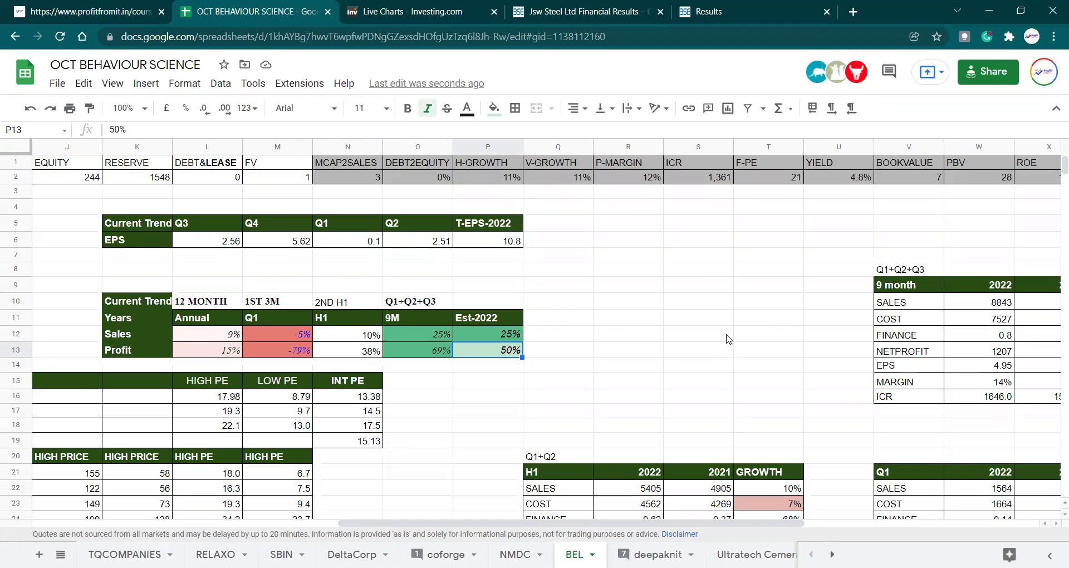
Step: Fill the Estimation table's CURRENT YEAR row with 25% for Sales, 50% for Profit and 50% for EPS
{"action": "key", "text": "Left"}
{"action": "key", "text": "Left"}
{"action": "key", "text": "Left"}
{"action": "key", "text": "Left"}
{"action": "key", "text": "Left"}
{"action": "key", "text": "Left"}
{"action": "key", "text": "Left"}
{"action": "key", "text": "Left"}
{"action": "key", "text": "Left"}
{"action": "key", "text": "Left"}
{"action": "key", "text": "Left"}
{"action": "key", "text": "Left"}
{"action": "key", "text": "Left"}
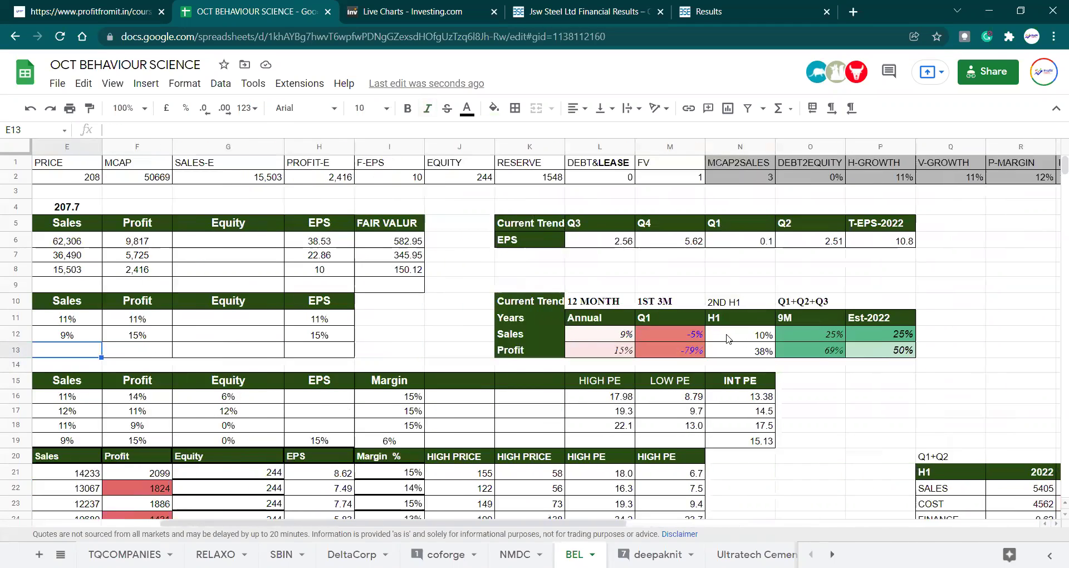
{"action": "key", "text": "Left"}
{"action": "key", "text": "Right"}
{"action": "key", "text": "Right"}
{"action": "key", "text": "Right"}
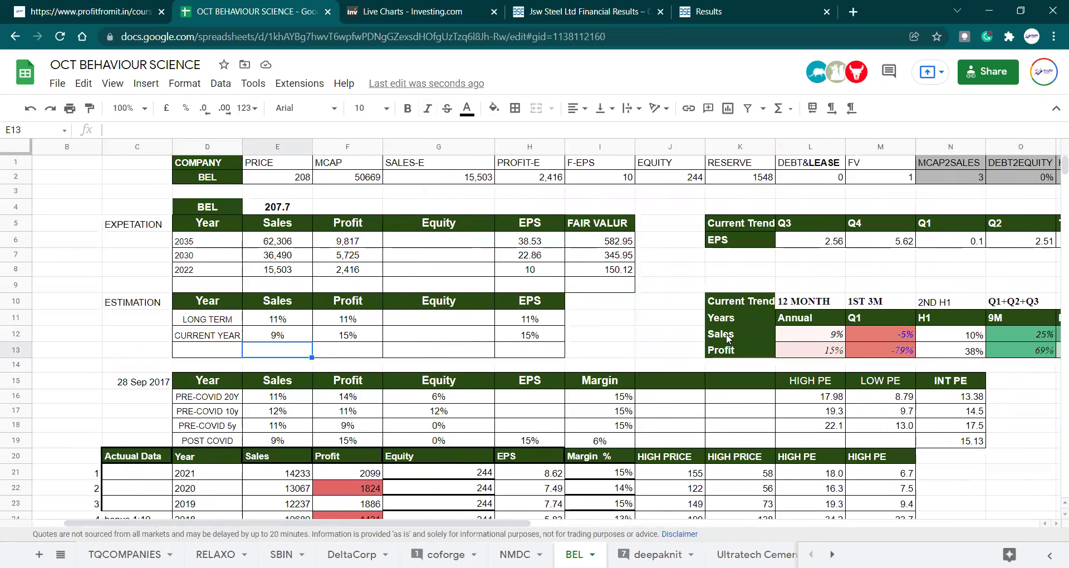
{"action": "key", "text": "Up"}
{"action": "type", "text": "25"}
{"action": "key", "text": "Tab"}
{"action": "type", "text": "50"}
{"action": "key", "text": "Tab"}
{"action": "key", "text": "Tab"}
{"action": "type", "text": "50"}
{"action": "key", "text": "Return"}
{"action": "key", "text": "Up"}
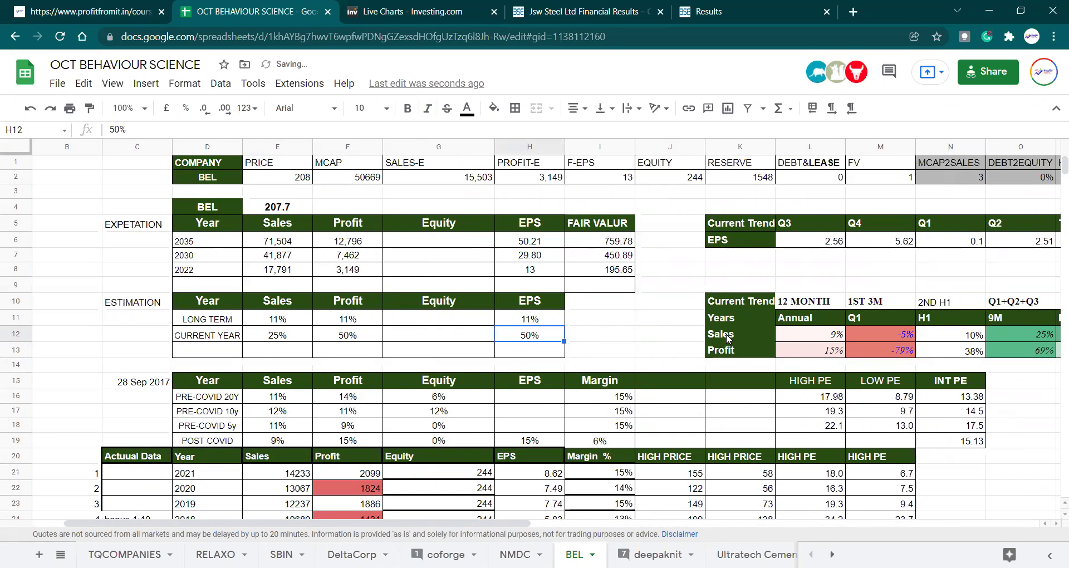
Step: Trace the CURRENT YEAR sales growth in E12 through the actual sales history to the 2022 Sales projection in E8
{"action": "key", "text": "Left"}
{"action": "key", "text": "Left"}
{"action": "key", "text": "Left"}
{"action": "key", "text": "Left"}
{"action": "key", "text": "Right"}
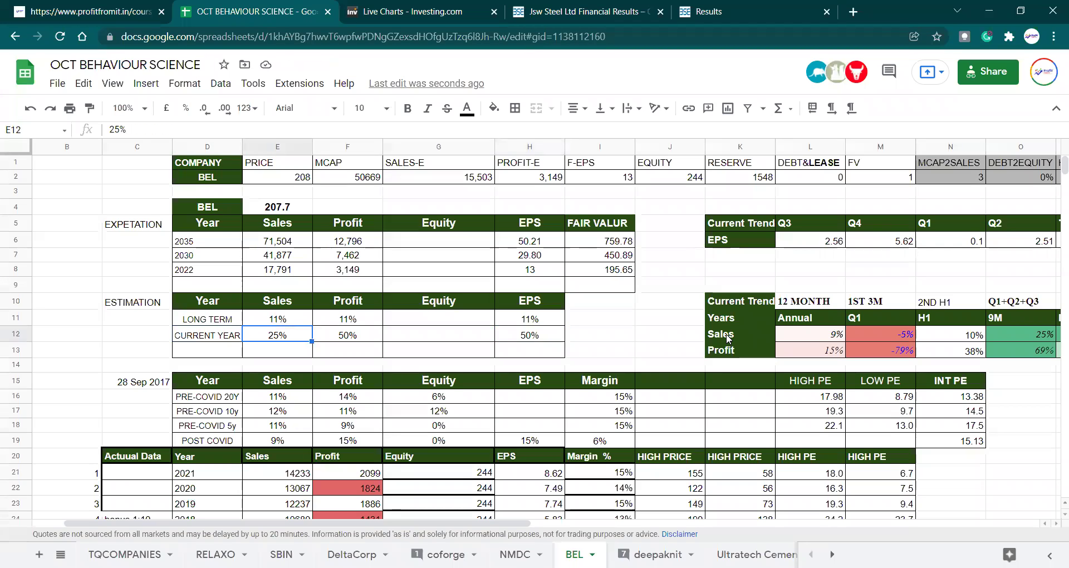
{"action": "key", "text": "Down"}
{"action": "key", "text": "Down"}
{"action": "key", "text": "Down"}
{"action": "key", "text": "Down"}
{"action": "key", "text": "Down"}
{"action": "key", "text": "Down"}
{"action": "key", "text": "Down"}
{"action": "key", "text": "Down"}
{"action": "key", "text": "Down"}
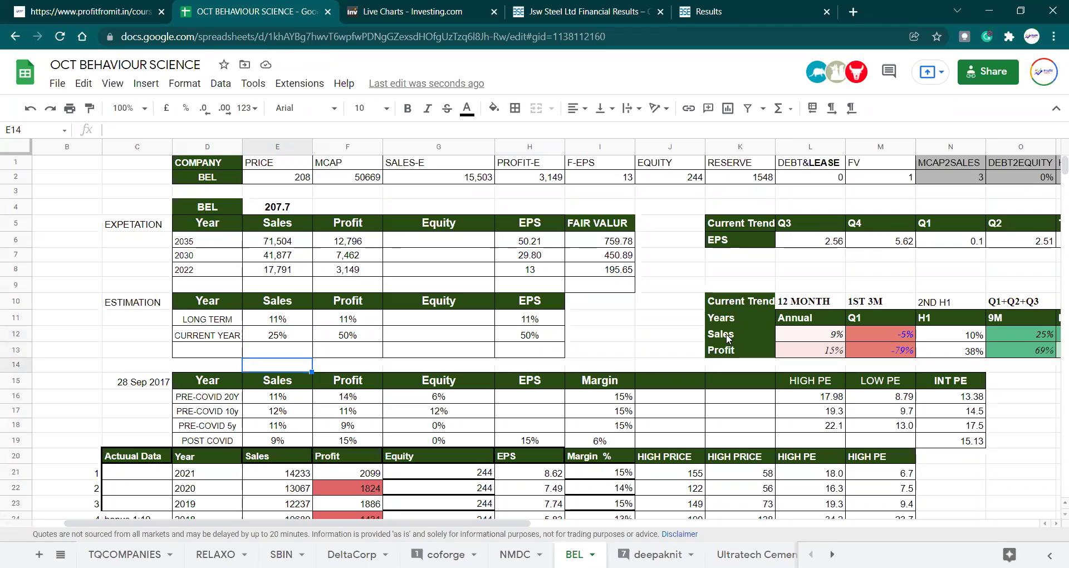
{"action": "key", "text": "Down"}
{"action": "key", "text": "Down"}
{"action": "key", "text": "Down"}
{"action": "key", "text": "Down"}
{"action": "key", "text": "Down"}
{"action": "key", "text": "Down"}
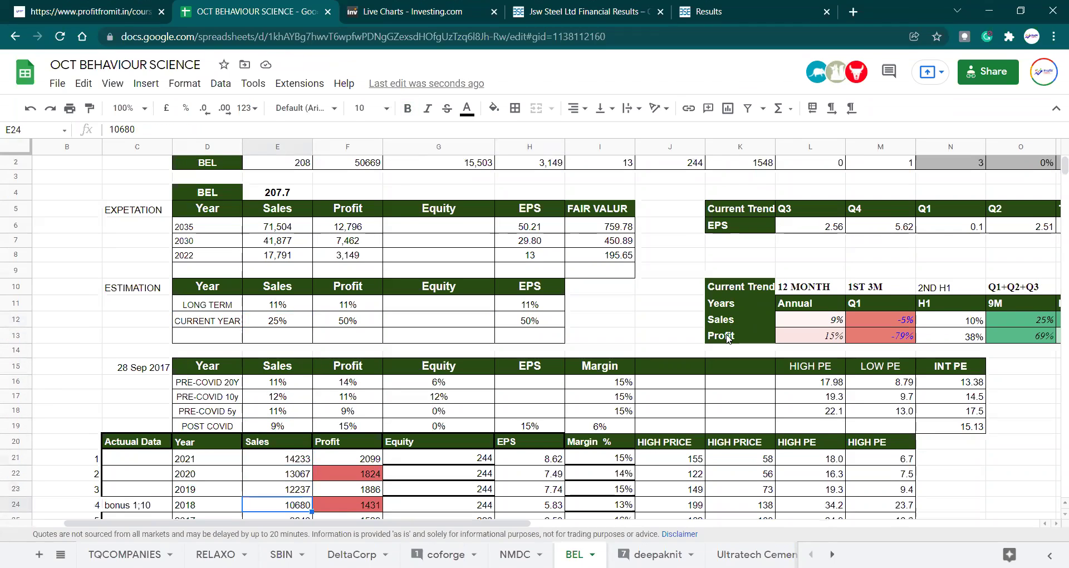
{"action": "key", "text": "Up"}
{"action": "key", "text": "Up"}
{"action": "key", "text": "Up"}
{"action": "key", "text": "Up"}
{"action": "key", "text": "Up"}
{"action": "key", "text": "Up"}
{"action": "key", "text": "Up"}
{"action": "key", "text": "Up"}
{"action": "key", "text": "Up"}
{"action": "key", "text": "Up"}
{"action": "key", "text": "Up"}
{"action": "key", "text": "Up"}
{"action": "key", "text": "Up"}
{"action": "key", "text": "Up"}
{"action": "key", "text": "Up"}
{"action": "key", "text": "Up"}
{"action": "key", "text": "Up"}
{"action": "key", "text": "Up"}
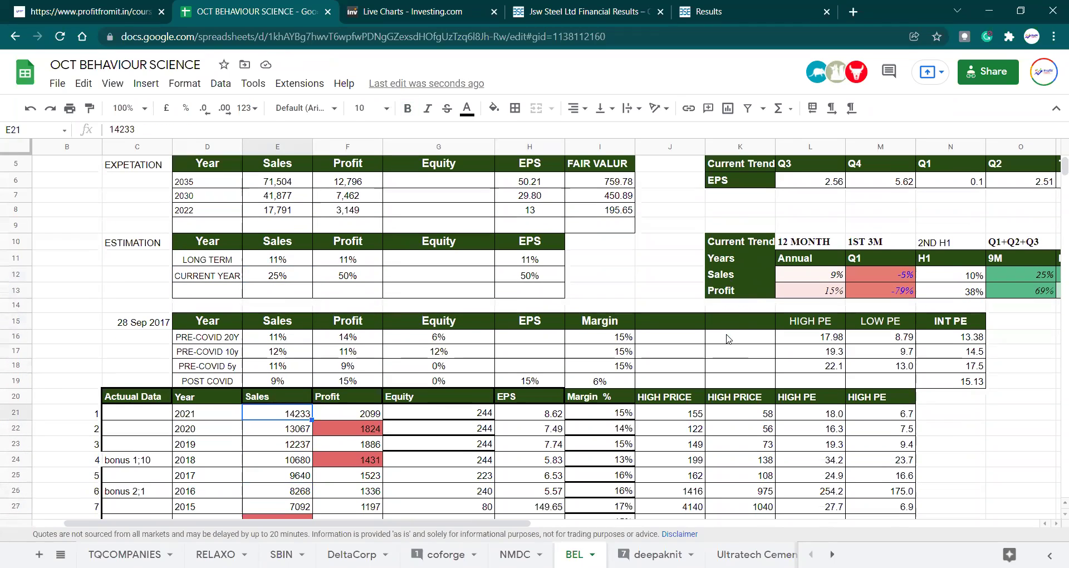
{"action": "key", "text": "Up"}
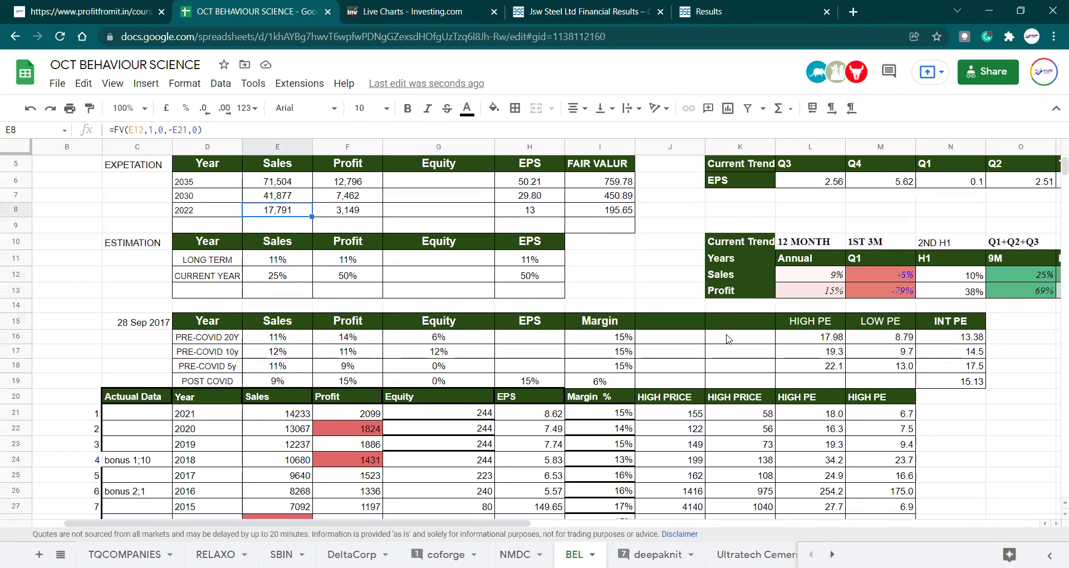
Step: Compare the Sales projection formulas in the Expectation table with the LONG TERM growth formula in E11
{"action": "key", "text": "Up"}
{"action": "key", "text": "Up"}
{"action": "key", "text": "Down"}
{"action": "key", "text": "Down"}
{"action": "key", "text": "Down"}
{"action": "key", "text": "Down"}
{"action": "key", "text": "Down"}
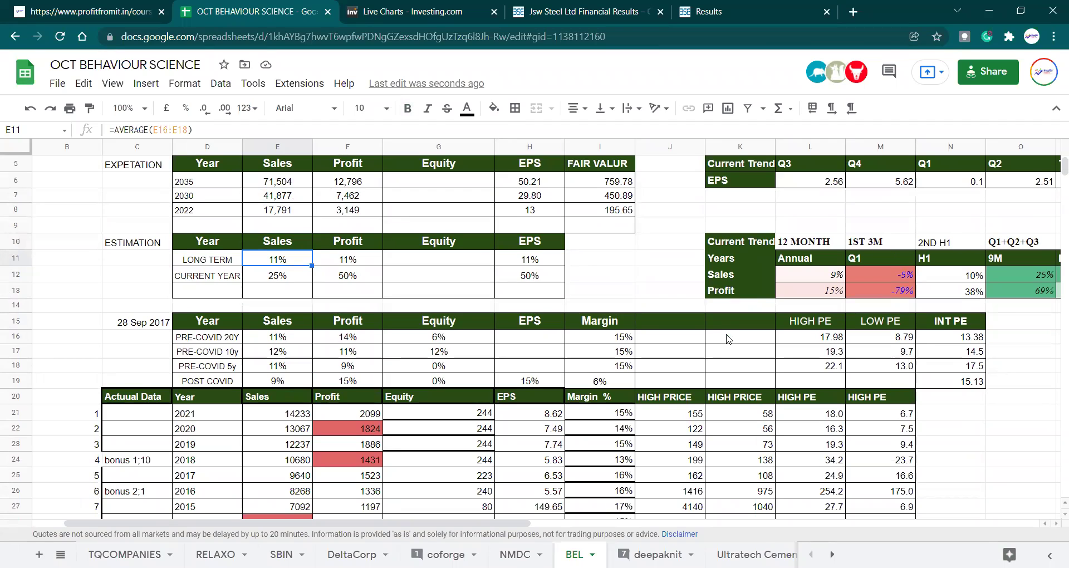
{"action": "key", "text": "Up"}
{"action": "key", "text": "Up"}
{"action": "key", "text": "Up"}
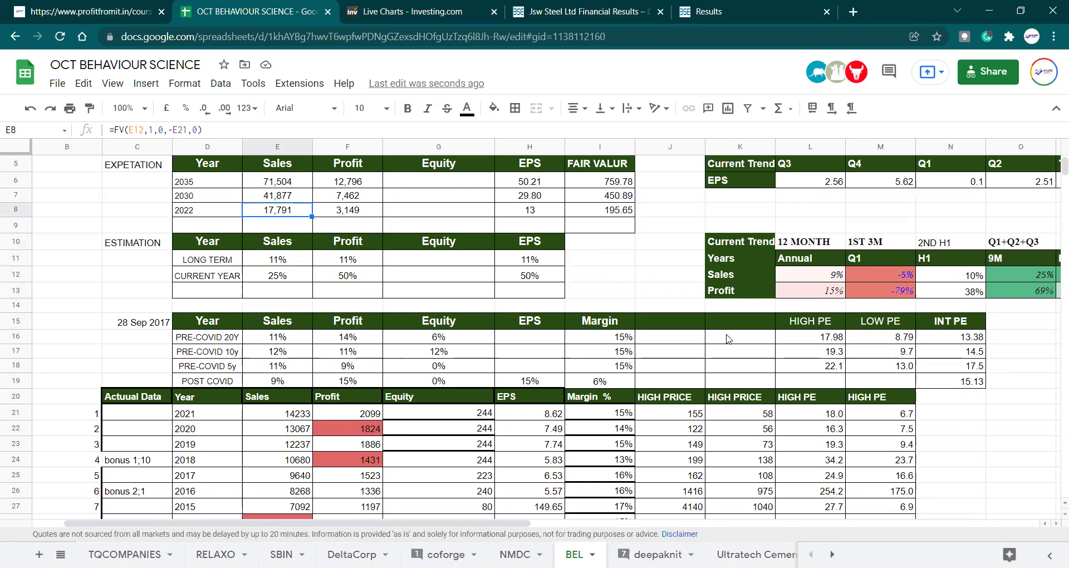
Step: Examine the actual profit, EPS and margin figures behind the 2022 Profit projection in F8
{"action": "key", "text": "Right"}
{"action": "key", "text": "Down"}
{"action": "key", "text": "Down"}
{"action": "key", "text": "Down"}
{"action": "key", "text": "Down"}
{"action": "key", "text": "Down"}
{"action": "key", "text": "Down"}
{"action": "key", "text": "Down"}
{"action": "key", "text": "Down"}
{"action": "key", "text": "Down"}
{"action": "key", "text": "Down"}
{"action": "key", "text": "Down"}
{"action": "key", "text": "Down"}
{"action": "key", "text": "Down"}
{"action": "key", "text": "Down"}
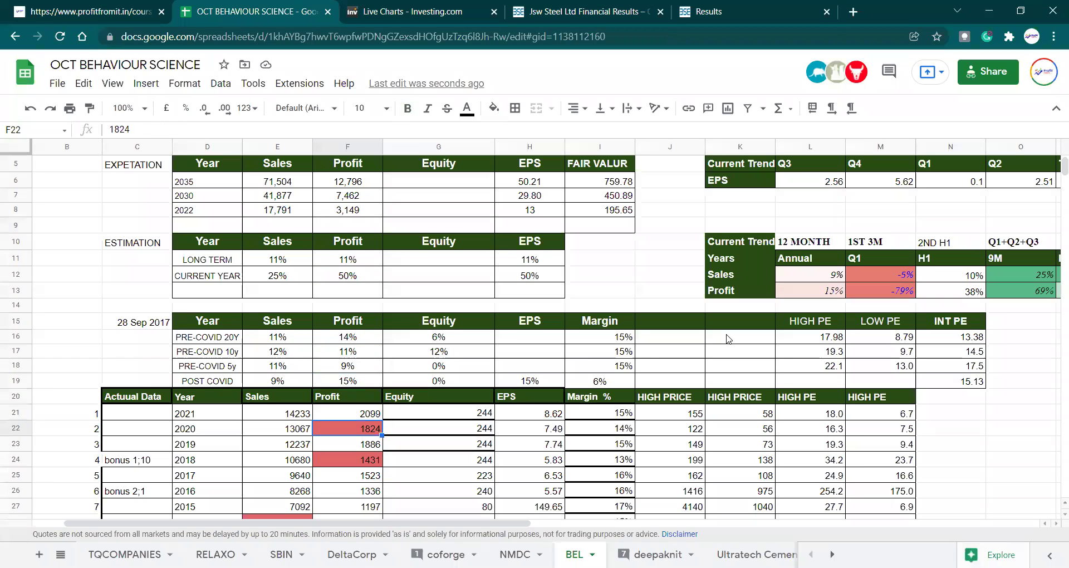
{"action": "key", "text": "Right"}
{"action": "key", "text": "Right"}
{"action": "key", "text": "Right"}
{"action": "key", "text": "Right"}
{"action": "key", "text": "Right"}
{"action": "key", "text": "Left"}
{"action": "key", "text": "Left"}
{"action": "key", "text": "Left"}
{"action": "key", "text": "Left"}
{"action": "key", "text": "Left"}
{"action": "key", "text": "Up"}
{"action": "key", "text": "Up"}
{"action": "key", "text": "Up"}
{"action": "key", "text": "Up"}
{"action": "key", "text": "Up"}
{"action": "key", "text": "Up"}
{"action": "key", "text": "Up"}
{"action": "key", "text": "Up"}
{"action": "key", "text": "Up"}
{"action": "key", "text": "Up"}
{"action": "key", "text": "Up"}
{"action": "key", "text": "Up"}
{"action": "key", "text": "Up"}
{"action": "key", "text": "Up"}
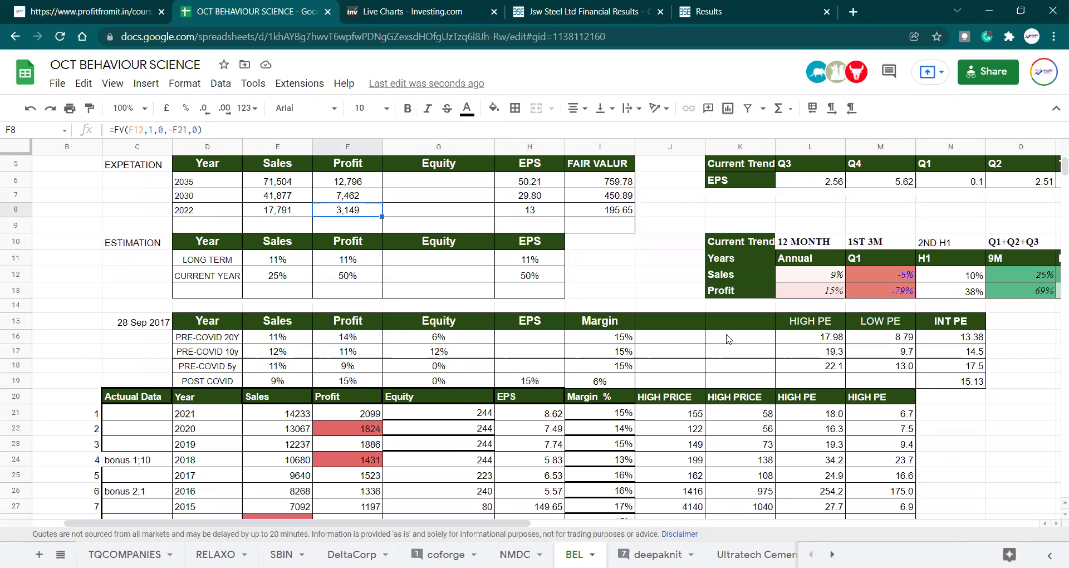
Step: Reduce the 2022 fair value in I8 to zero decimal places
{"action": "key", "text": "Right"}
{"action": "key", "text": "Right"}
{"action": "key", "text": "Right"}
{"action": "key", "text": "Left"}
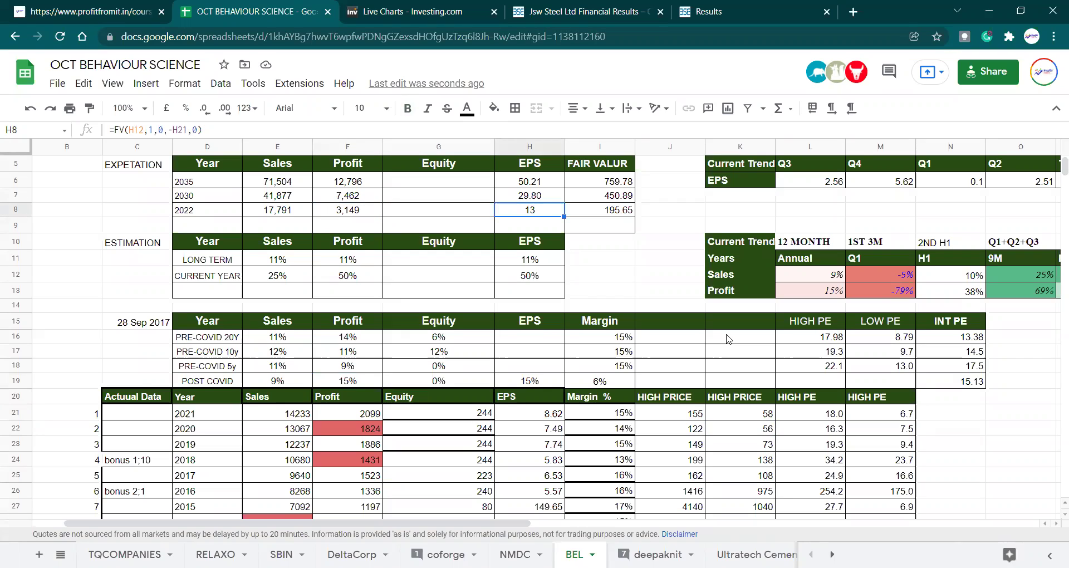
{"action": "key", "text": "Right"}
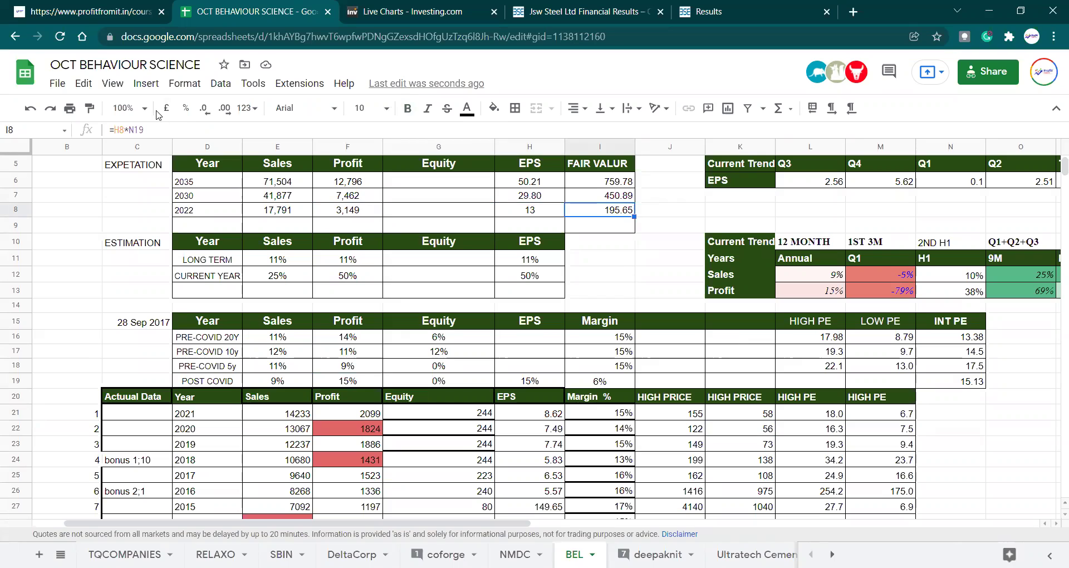
{"action": "double_click", "coordinate": [205, 109]}
Step: Review the BEL summary row's price, sales, profit and EPS estimates against the 2022 fair value in I8
{"action": "left_click", "coordinate": [633, 274]}
{"action": "key", "text": "Up"}
{"action": "key", "text": "Up"}
{"action": "key", "text": "Up"}
{"action": "key", "text": "Up"}
{"action": "key", "text": "Up"}
{"action": "key", "text": "Up"}
{"action": "key", "text": "Up"}
{"action": "key", "text": "Up"}
{"action": "key", "text": "Up"}
{"action": "key", "text": "Up"}
{"action": "key", "text": "Up"}
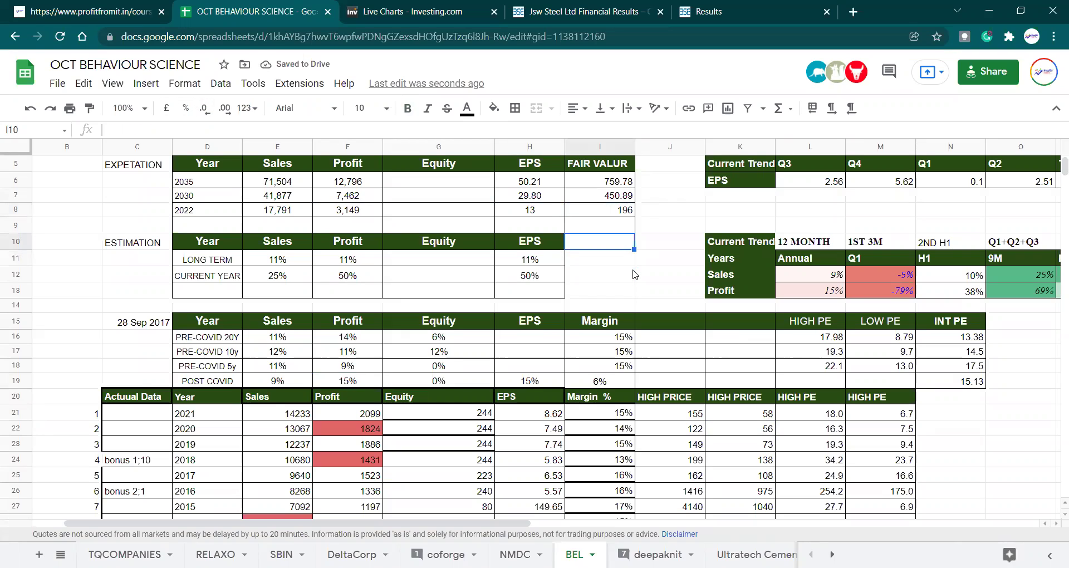
{"action": "key", "text": "Down"}
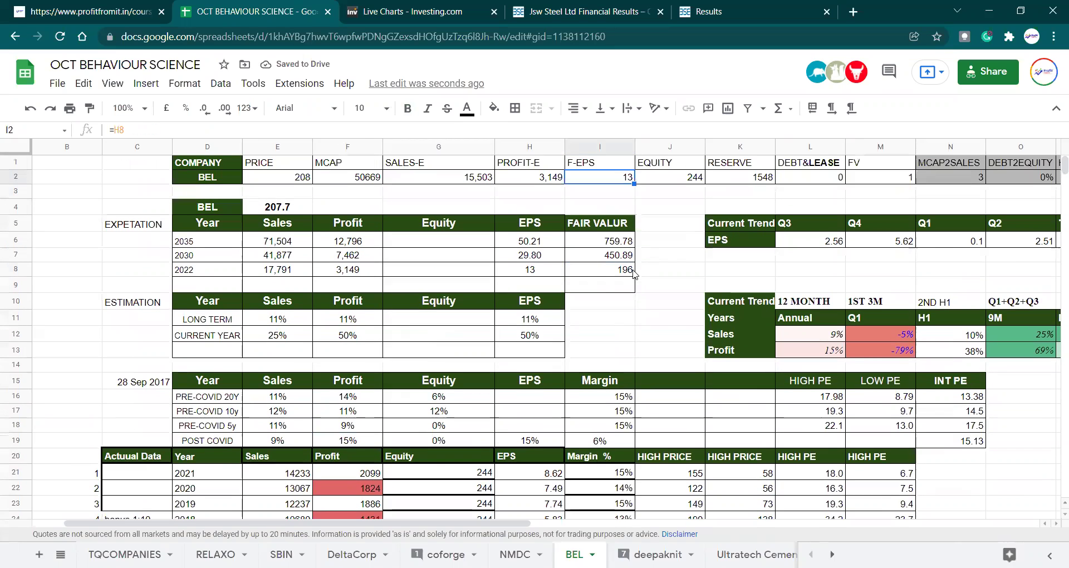
{"action": "key", "text": "Left"}
{"action": "key", "text": "Left"}
{"action": "key", "text": "Left"}
{"action": "key", "text": "Left"}
{"action": "key", "text": "Left"}
{"action": "key", "text": "Right"}
{"action": "key", "text": "Right"}
{"action": "key", "text": "Right"}
{"action": "key", "text": "Right"}
{"action": "key", "text": "Right"}
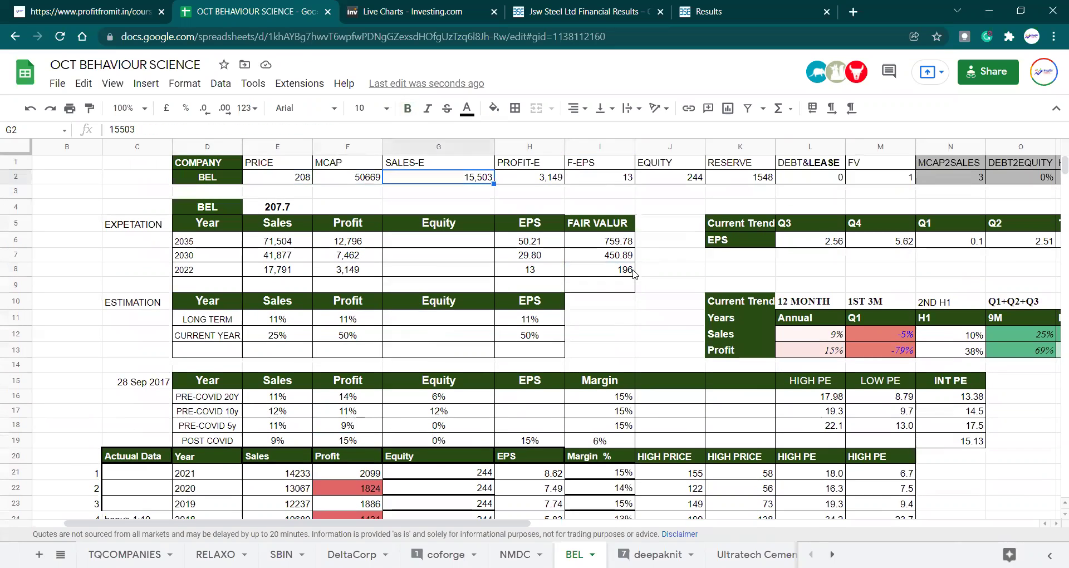
{"action": "key", "text": "Down"}
{"action": "key", "text": "Down"}
{"action": "key", "text": "Down"}
{"action": "key", "text": "Down"}
{"action": "key", "text": "Down"}
{"action": "key", "text": "Down"}
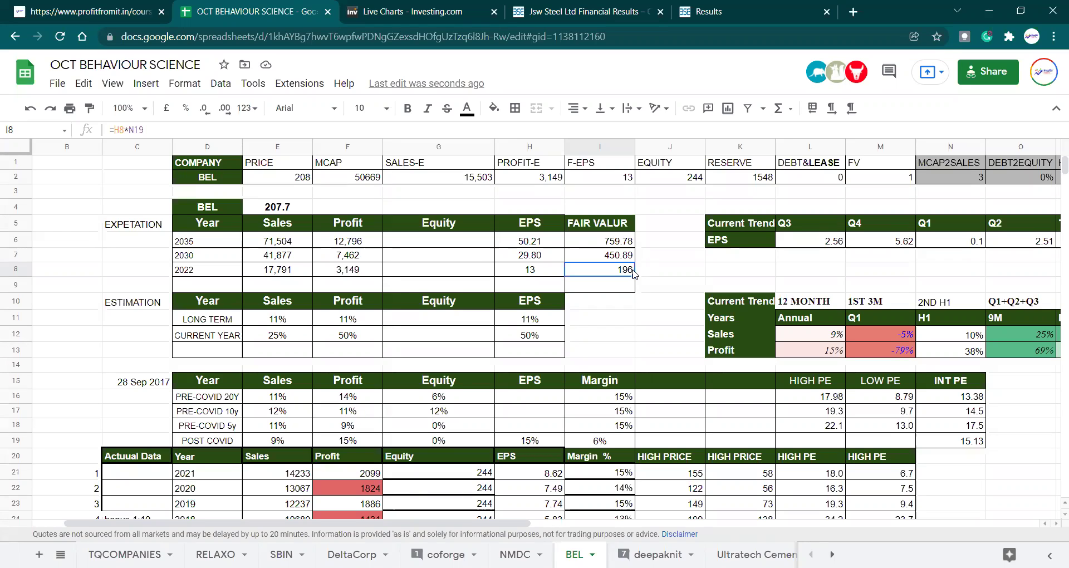
Step: Calculate the 2022 profit margin in F9 with the formula =F8/E8
{"action": "key", "text": "Left"}
{"action": "key", "text": "Left"}
{"action": "key", "text": "Left"}
{"action": "key", "text": "Left"}
{"action": "key", "text": "Right"}
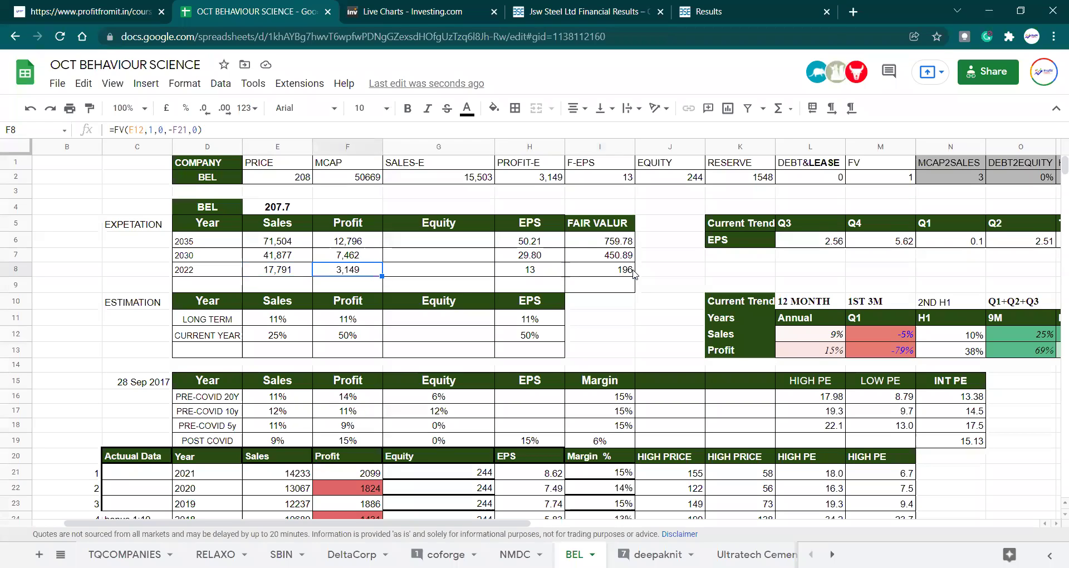
{"action": "key", "text": "Down"}
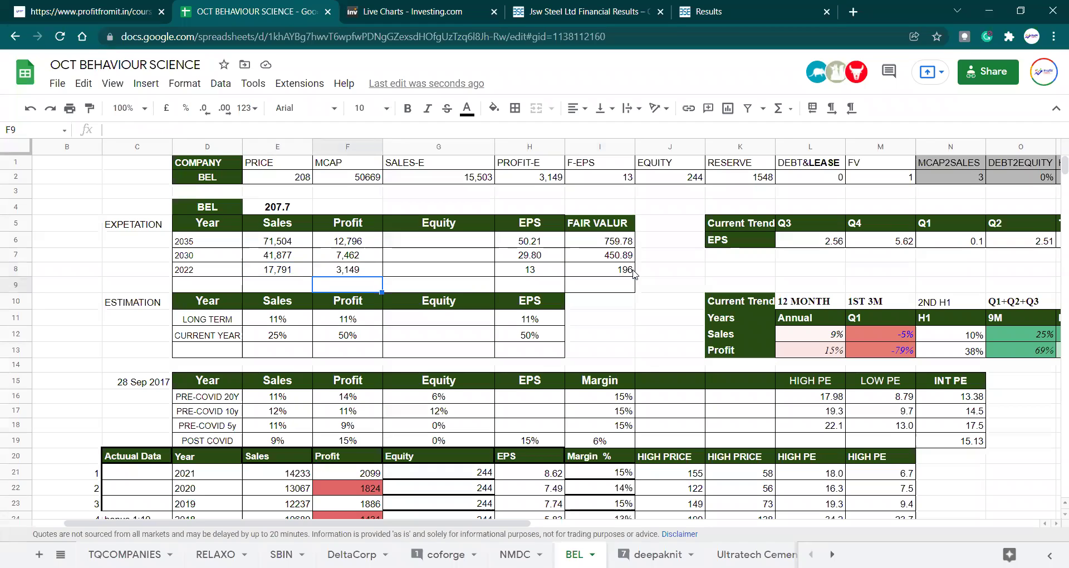
{"action": "type", "text": "="}
{"action": "key", "text": "Up"}
{"action": "type", "text": "/"}
{"action": "key", "text": "Left"}
{"action": "key", "text": "Up"}
{"action": "key", "text": "Return"}
{"action": "key", "text": "Up"}
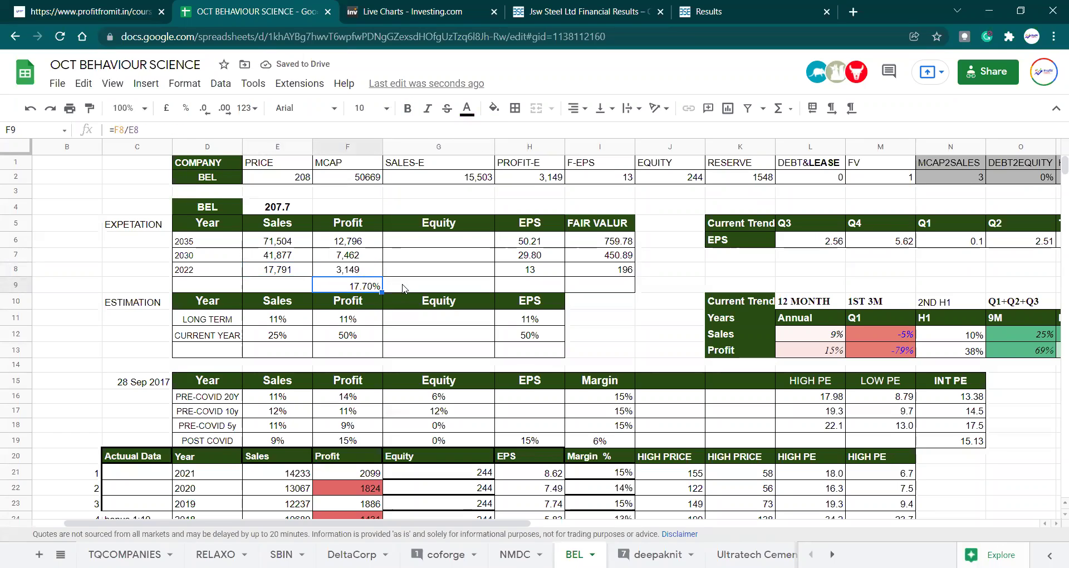
Step: Examine the 2022 margin in the 9 month results table for comparison with the projected margin
{"action": "key", "text": "Right"}
{"action": "key", "text": "Right"}
{"action": "key", "text": "Right"}
{"action": "key", "text": "Right"}
{"action": "key", "text": "Right"}
{"action": "key", "text": "Right"}
{"action": "key", "text": "Right"}
{"action": "key", "text": "Right"}
{"action": "key", "text": "Right"}
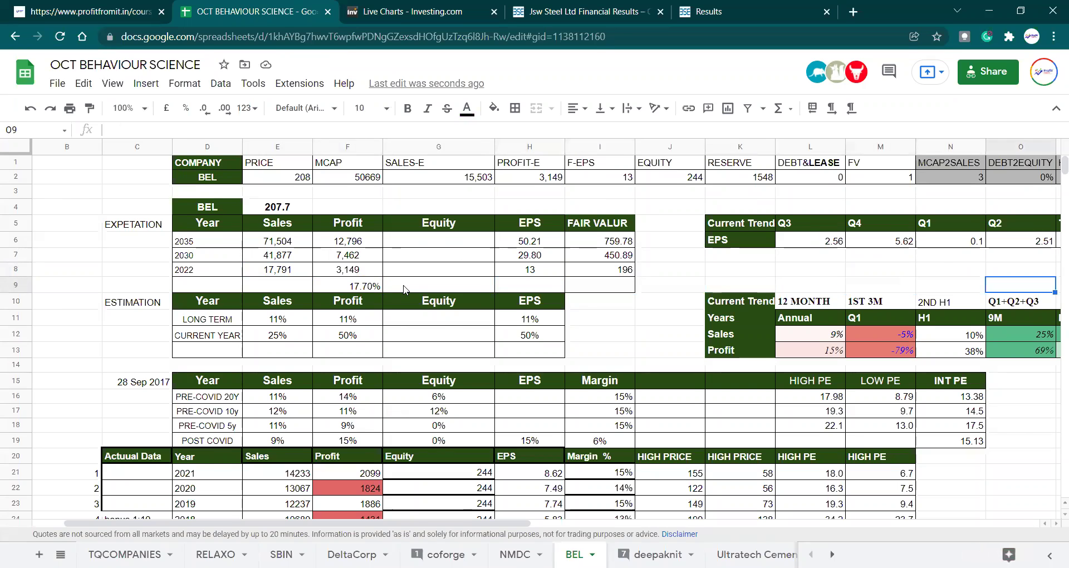
{"action": "key", "text": "Right"}
{"action": "key", "text": "Right"}
{"action": "key", "text": "Right"}
{"action": "key", "text": "Right"}
{"action": "key", "text": "Right"}
{"action": "key", "text": "Down"}
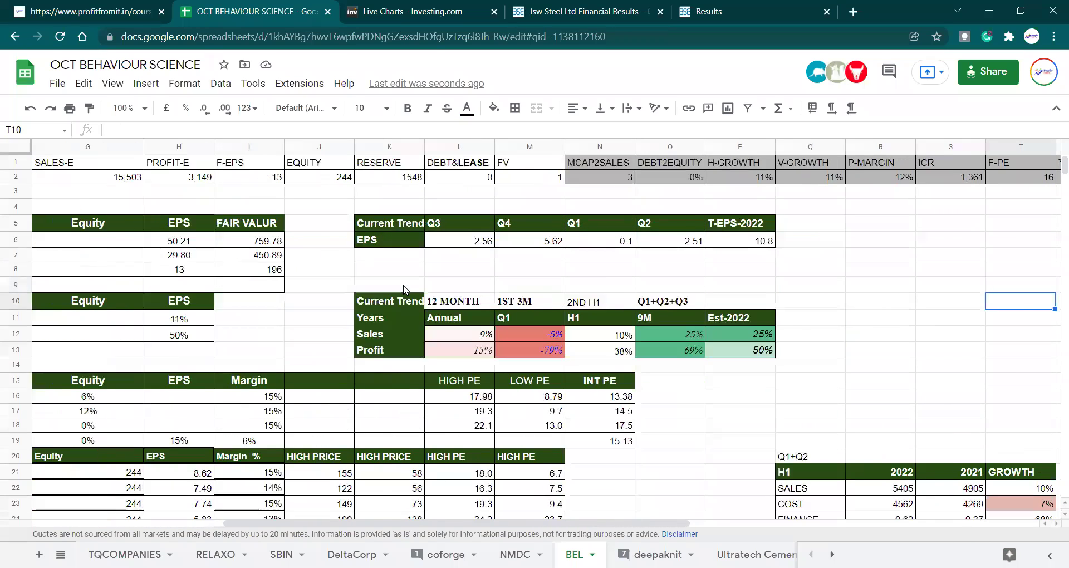
{"action": "key", "text": "Right"}
{"action": "key", "text": "Right"}
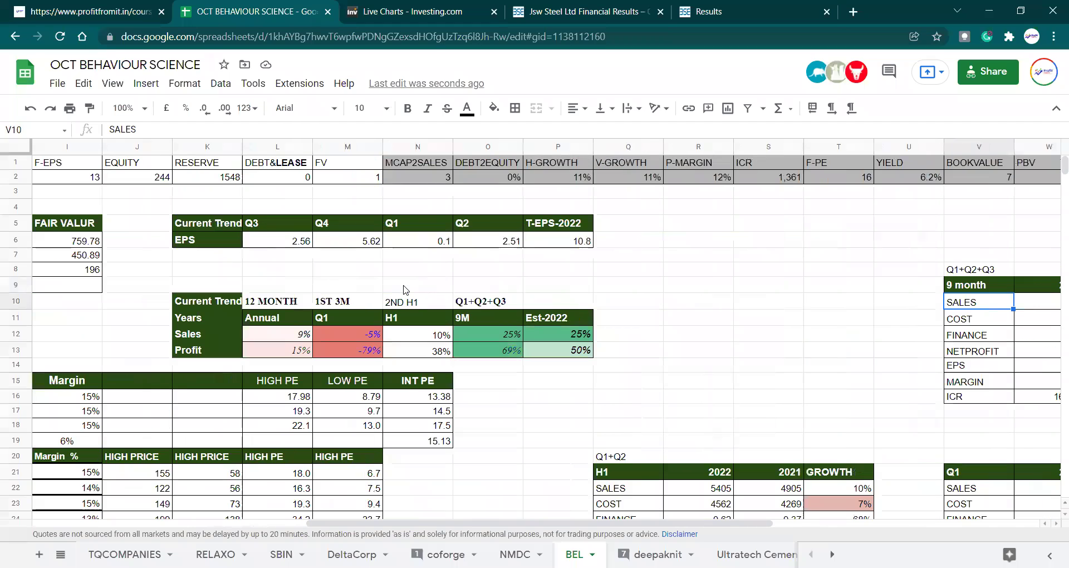
{"action": "key", "text": "Right"}
{"action": "key", "text": "Down"}
{"action": "key", "text": "Down"}
{"action": "key", "text": "Down"}
{"action": "key", "text": "Down"}
{"action": "key", "text": "Down"}
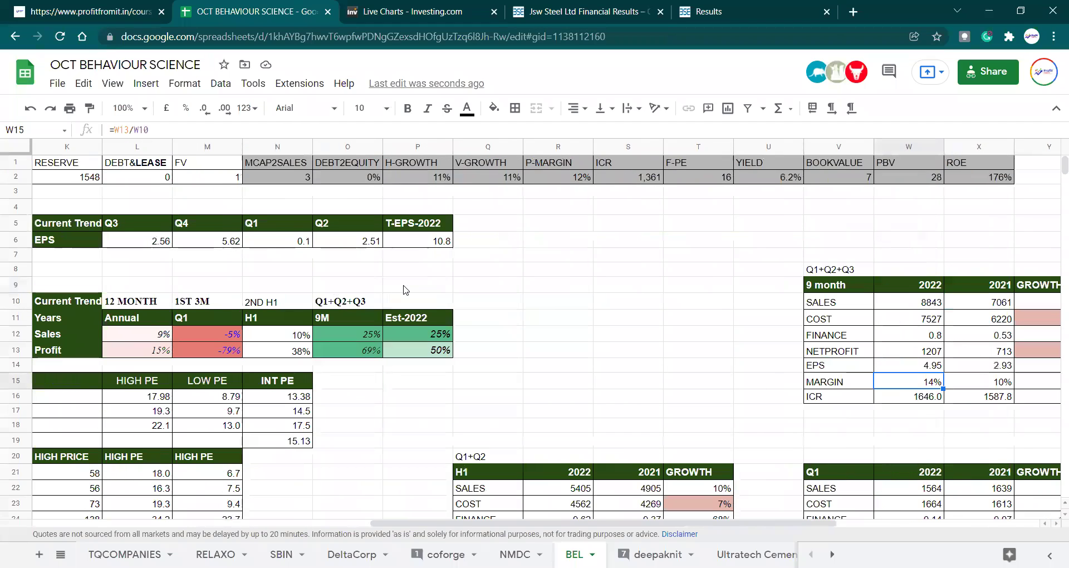
Step: Go back from the 9 month results table to the projected 2022 profit margin in F9 for comparison
{"action": "key", "text": "Left"}
{"action": "key", "text": "Left"}
{"action": "key", "text": "Left"}
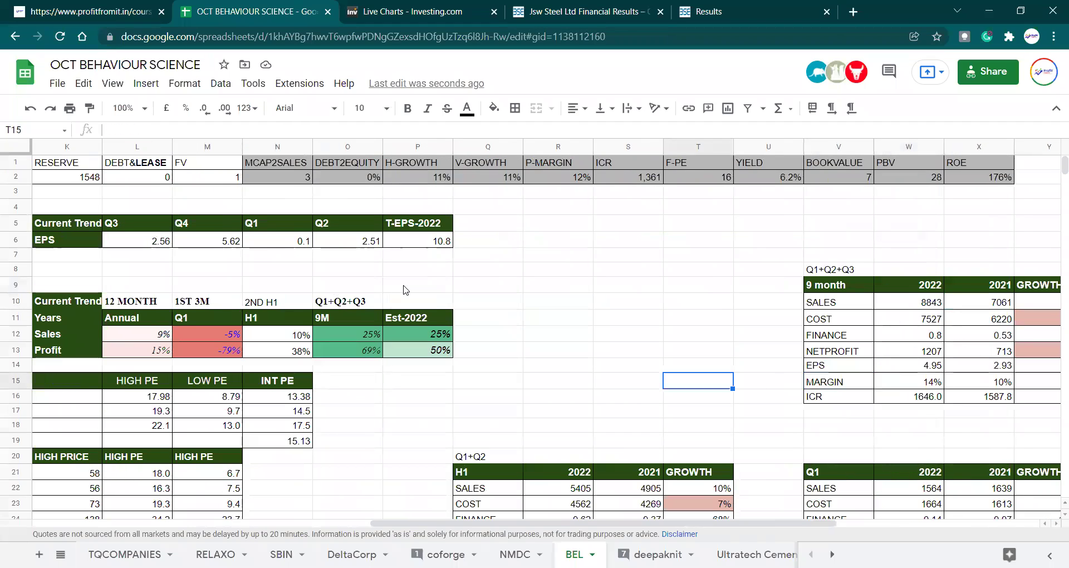
{"action": "key", "text": "Left"}
{"action": "key", "text": "Left"}
{"action": "key", "text": "Left"}
{"action": "key", "text": "Left"}
{"action": "key", "text": "Left"}
{"action": "key", "text": "Left"}
{"action": "key", "text": "Left"}
{"action": "key", "text": "Left"}
{"action": "key", "text": "Left"}
{"action": "key", "text": "Left"}
{"action": "key", "text": "Left"}
{"action": "key", "text": "Left"}
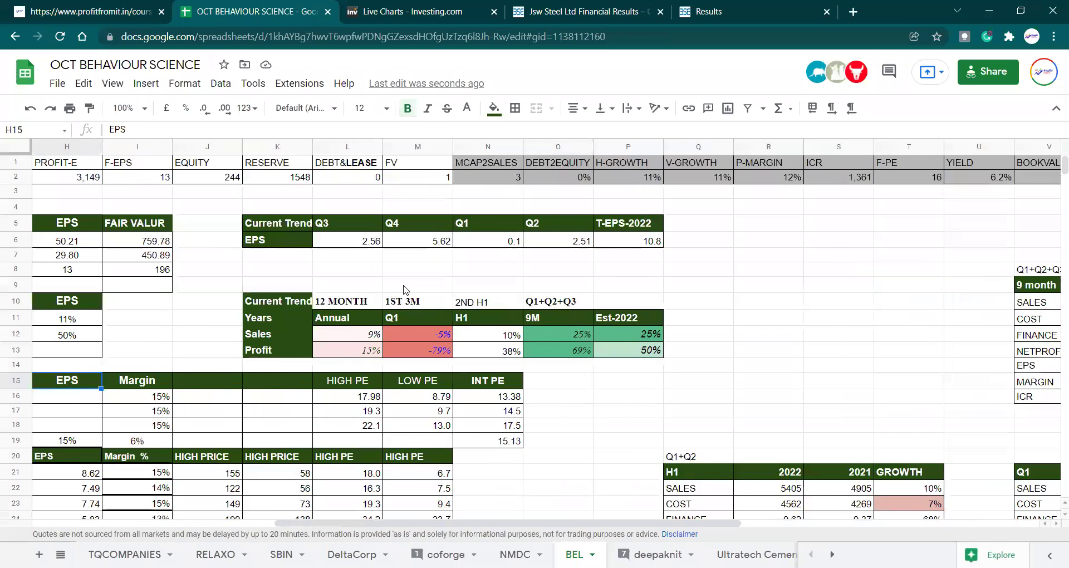
{"action": "key", "text": "Left"}
{"action": "key", "text": "Left"}
{"action": "key", "text": "Left"}
{"action": "key", "text": "Left"}
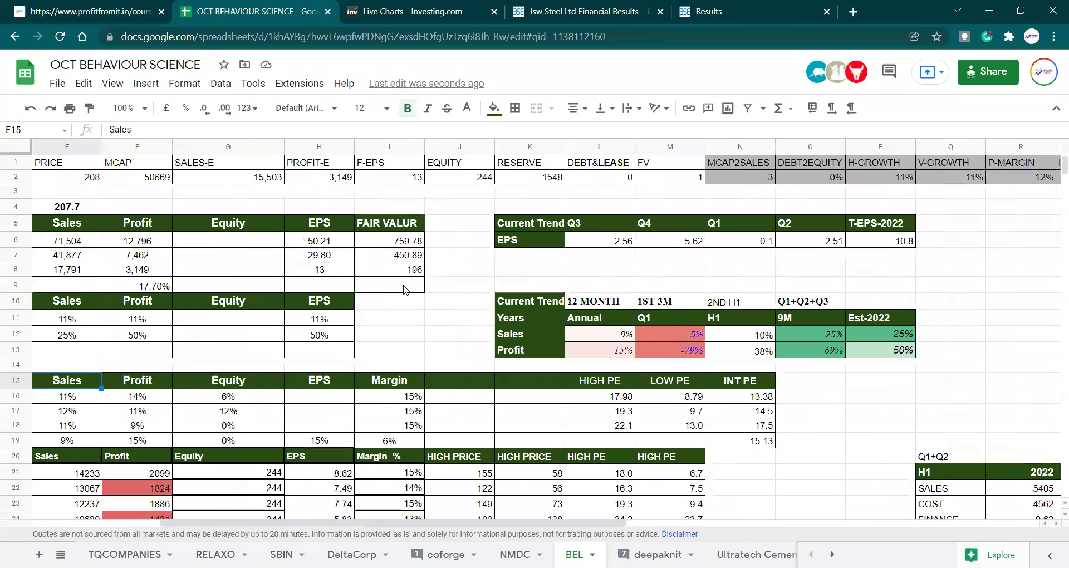
{"action": "key", "text": "Right"}
{"action": "key", "text": "Right"}
{"action": "key", "text": "Up"}
{"action": "key", "text": "Up"}
{"action": "key", "text": "Up"}
{"action": "key", "text": "Up"}
{"action": "key", "text": "Up"}
{"action": "key", "text": "Up"}
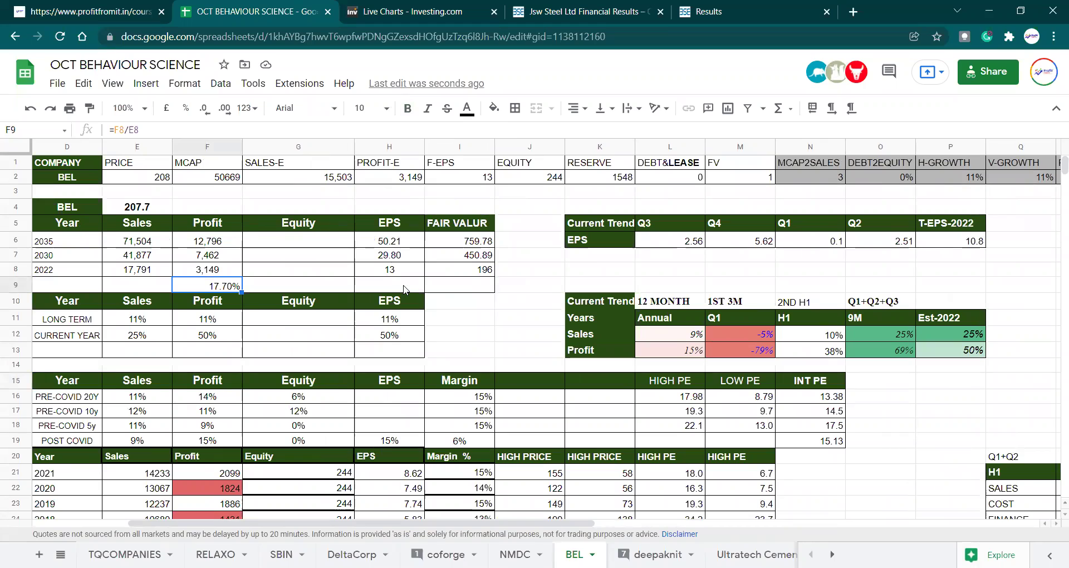
Step: Try a current-year profit growth of 40% in F12 to see its effect on the projected margin
{"action": "key", "text": "Down"}
{"action": "key", "text": "Down"}
{"action": "key", "text": "Down"}
{"action": "type", "text": "40"}
{"action": "key", "text": "Return"}
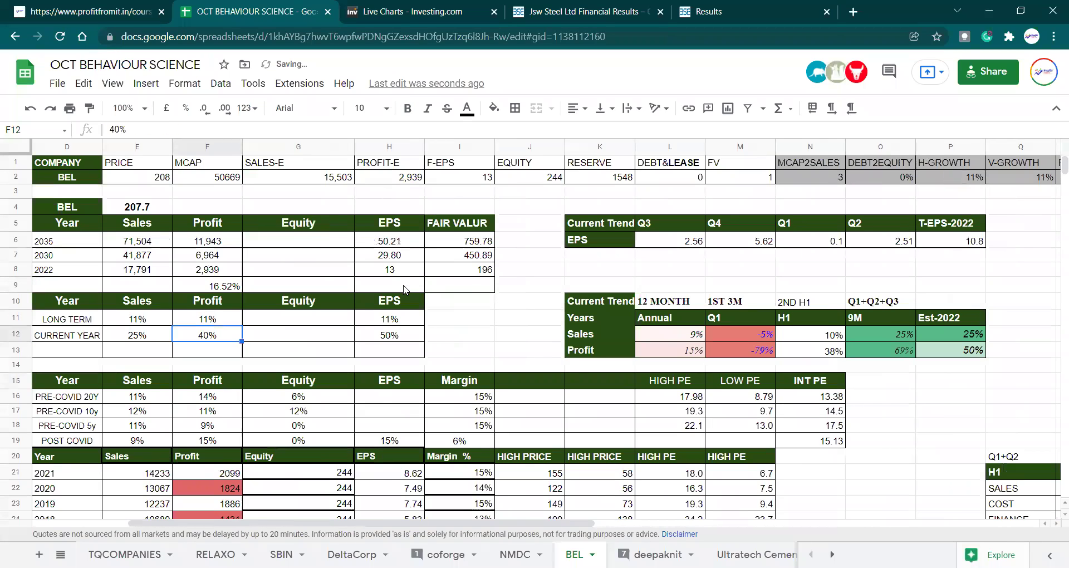
Step: Set the current-year profit growth in F12 to 35%
{"action": "key", "text": "Up"}
{"action": "key", "text": "Right"}
{"action": "key", "text": "Right"}
{"action": "key", "text": "Right"}
{"action": "key", "text": "Right"}
{"action": "key", "text": "Left"}
{"action": "key", "text": "Left"}
{"action": "key", "text": "Left"}
{"action": "key", "text": "Left"}
{"action": "key", "text": "Left"}
{"action": "key", "text": "Right"}
{"action": "type", "text": "35"}
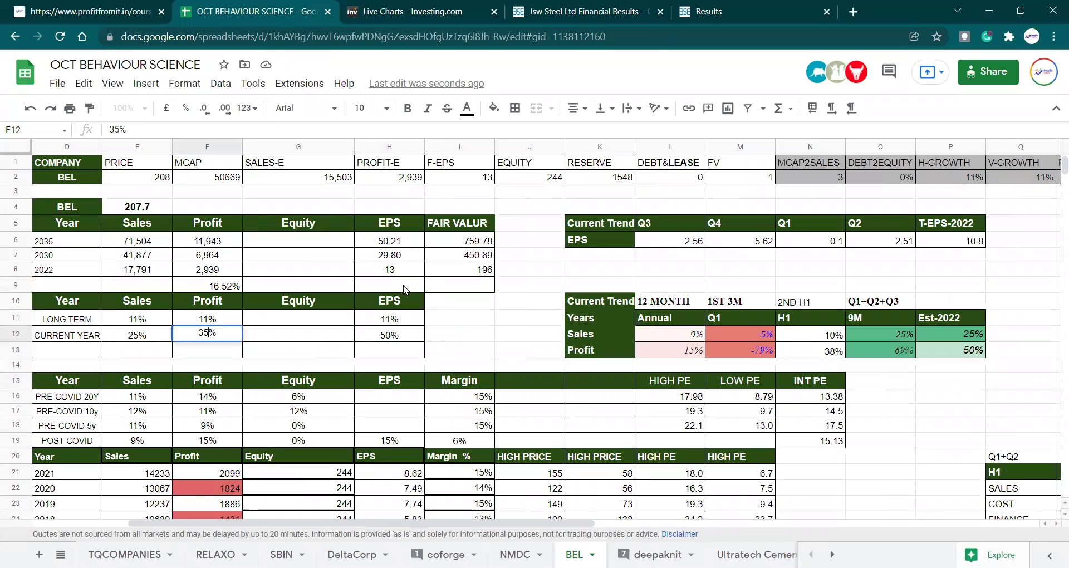
{"action": "key", "text": "Return"}
Step: Set the Est-2022 profit growth in P13 of the current trend table to 35%
{"action": "key", "text": "Up"}
{"action": "key", "text": "Right"}
{"action": "key", "text": "Right"}
{"action": "key", "text": "Right"}
{"action": "key", "text": "Right"}
{"action": "key", "text": "Right"}
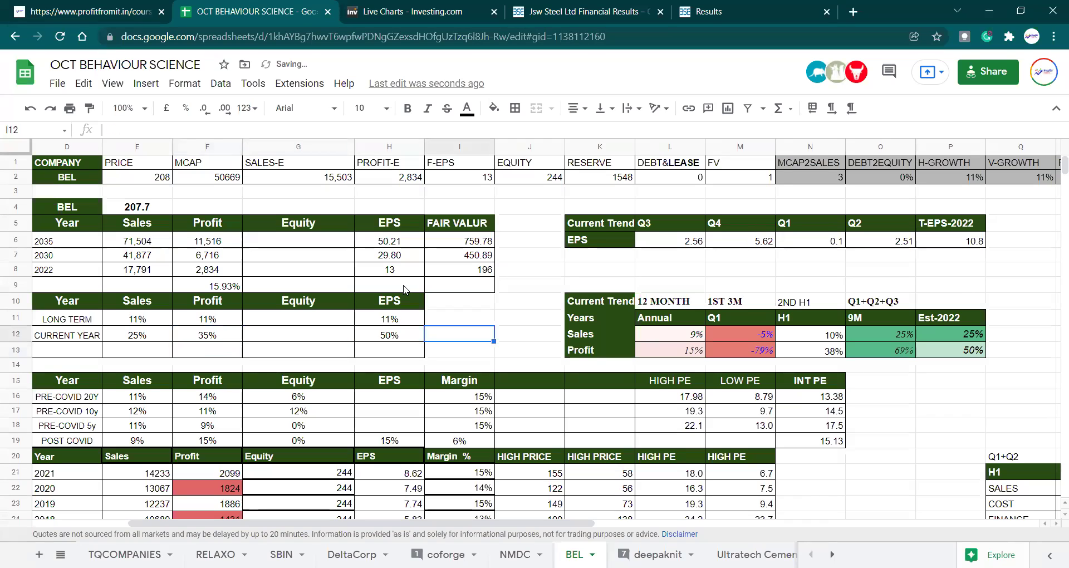
{"action": "key", "text": "Right"}
{"action": "key", "text": "Right"}
{"action": "key", "text": "Right"}
{"action": "key", "text": "Right"}
{"action": "key", "text": "Right"}
{"action": "key", "text": "Down"}
{"action": "type", "text": "35"}
{"action": "key", "text": "Return"}
Step: Clear the profit margin calculation from F9
{"action": "key", "text": "Left"}
{"action": "key", "text": "Up"}
{"action": "key", "text": "Left"}
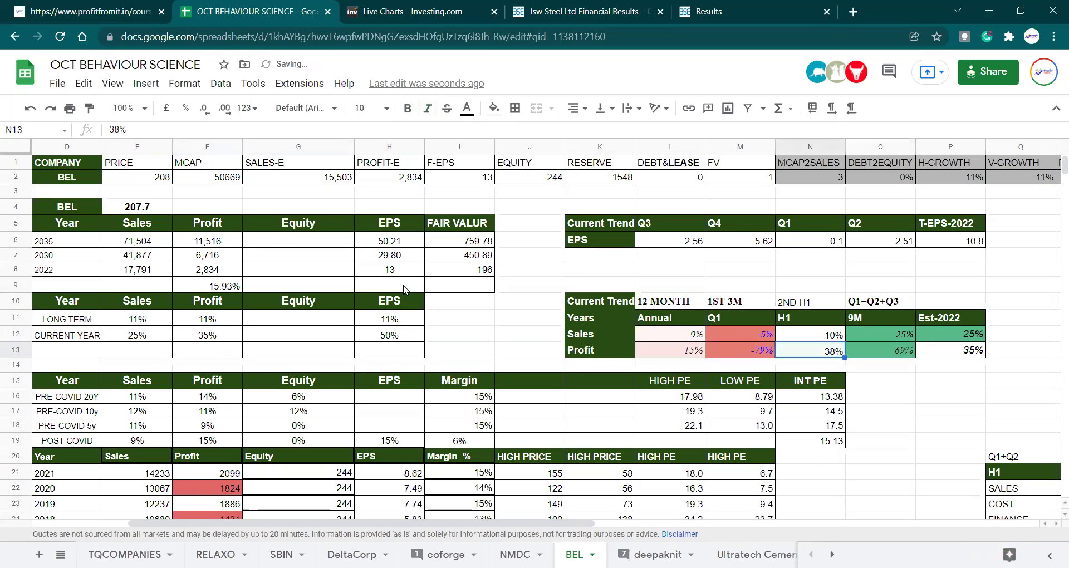
{"action": "left_click", "coordinate": [207, 301]}
{"action": "left_click", "coordinate": [207, 285]}
{"action": "left_click", "coordinate": [205, 108]}
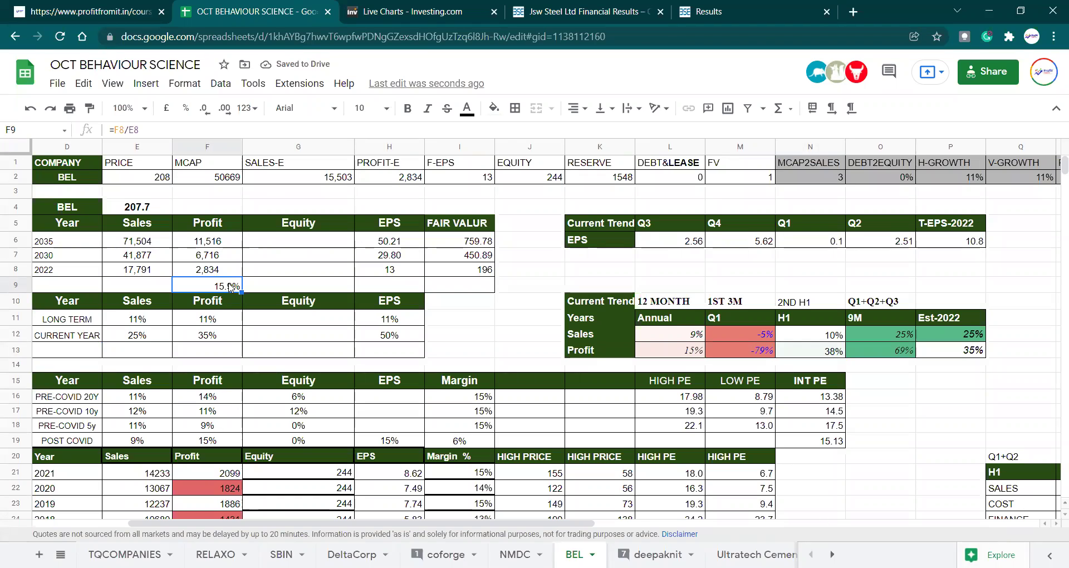
{"action": "key", "text": "Delete"}
Step: Set the current-year EPS growth in H12 to 35%
{"action": "key", "text": "Down"}
{"action": "key", "text": "Down"}
{"action": "key", "text": "Down"}
{"action": "key", "text": "Left"}
{"action": "key", "text": "Right"}
{"action": "key", "text": "Right"}
{"action": "key", "text": "Right"}
{"action": "type", "text": "35"}
{"action": "key", "text": "Return"}
{"action": "key", "text": "Up"}
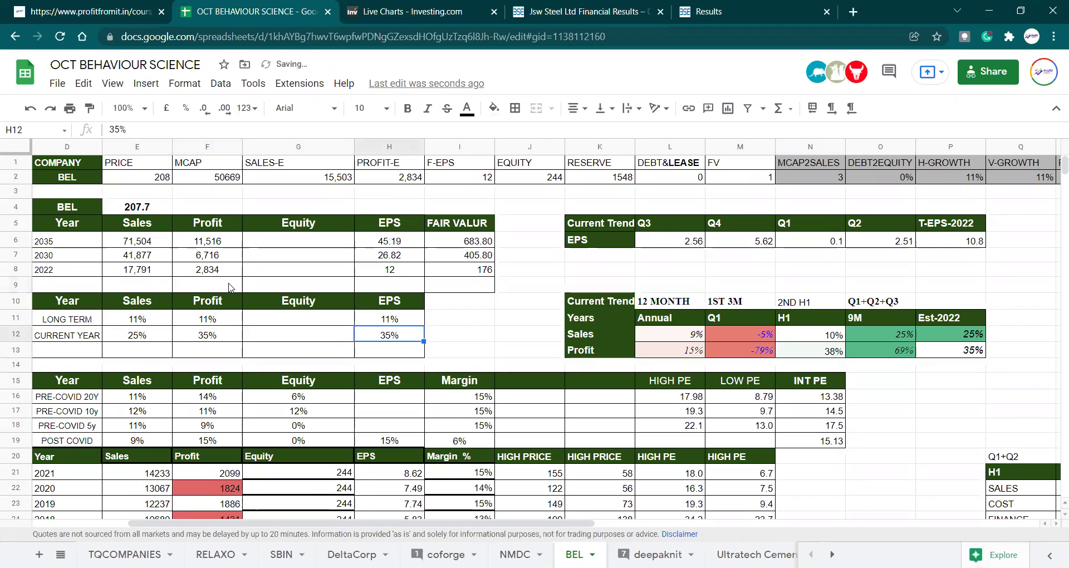
Step: Compare the 2022 fair value in I8 with the T-EPS-2022 total in P6
{"action": "key", "text": "Up"}
{"action": "key", "text": "Up"}
{"action": "key", "text": "Up"}
{"action": "key", "text": "Up"}
{"action": "key", "text": "Right"}
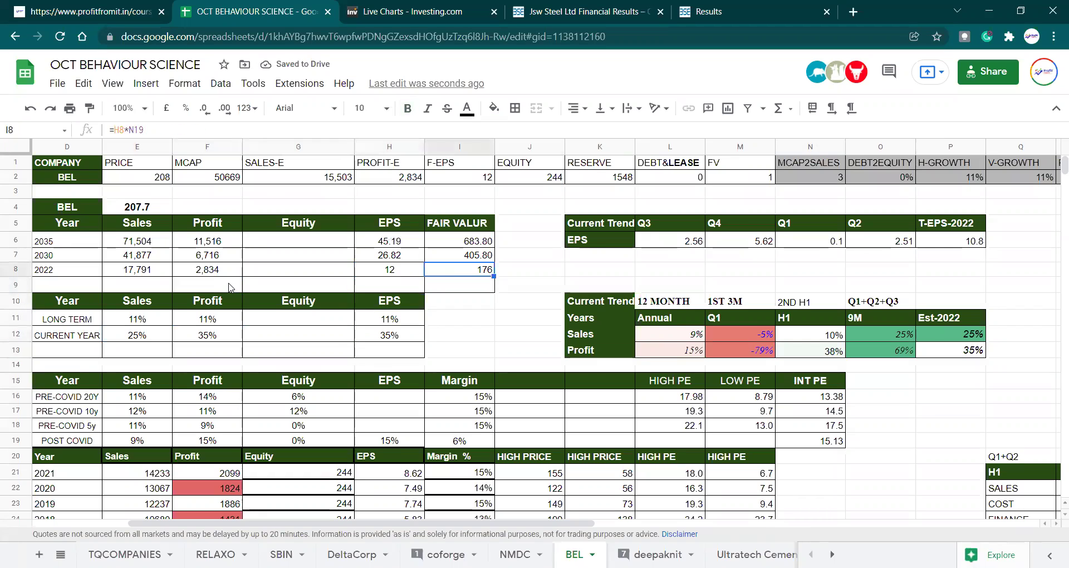
{"action": "key", "text": "Right"}
{"action": "key", "text": "Right"}
{"action": "key", "text": "Right"}
{"action": "key", "text": "Right"}
{"action": "key", "text": "Right"}
{"action": "key", "text": "Right"}
{"action": "key", "text": "Right"}
{"action": "key", "text": "Up"}
{"action": "key", "text": "Up"}
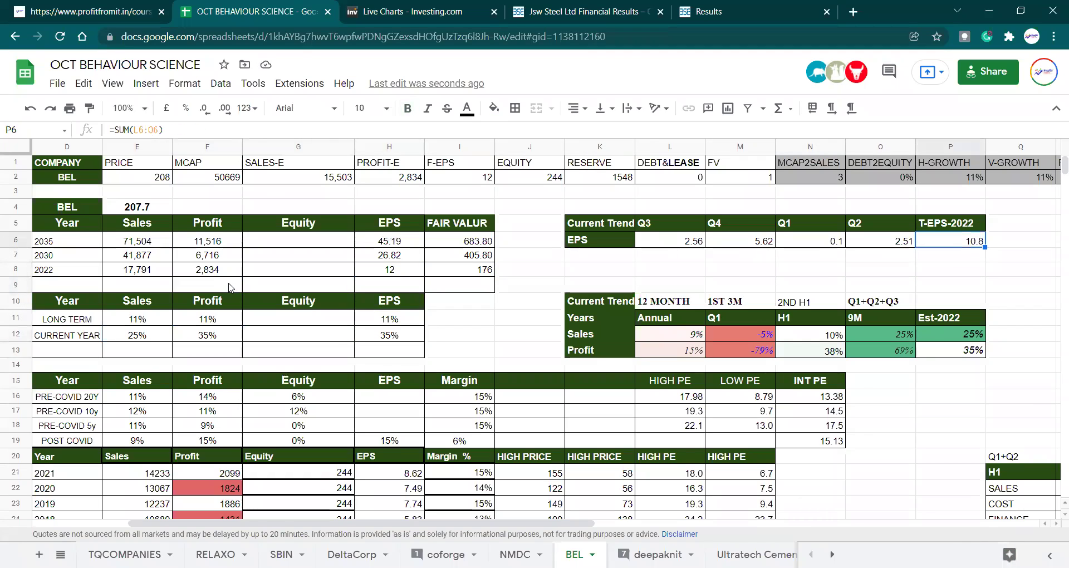
Step: Review the quarterly EPS figures in row 6 against the projected 2022 EPS, profit and sales in row 8
{"action": "key", "text": "Left"}
{"action": "key", "text": "Left"}
{"action": "key", "text": "Left"}
{"action": "key", "text": "Left"}
{"action": "key", "text": "Left"}
{"action": "key", "text": "Left"}
{"action": "key", "text": "Left"}
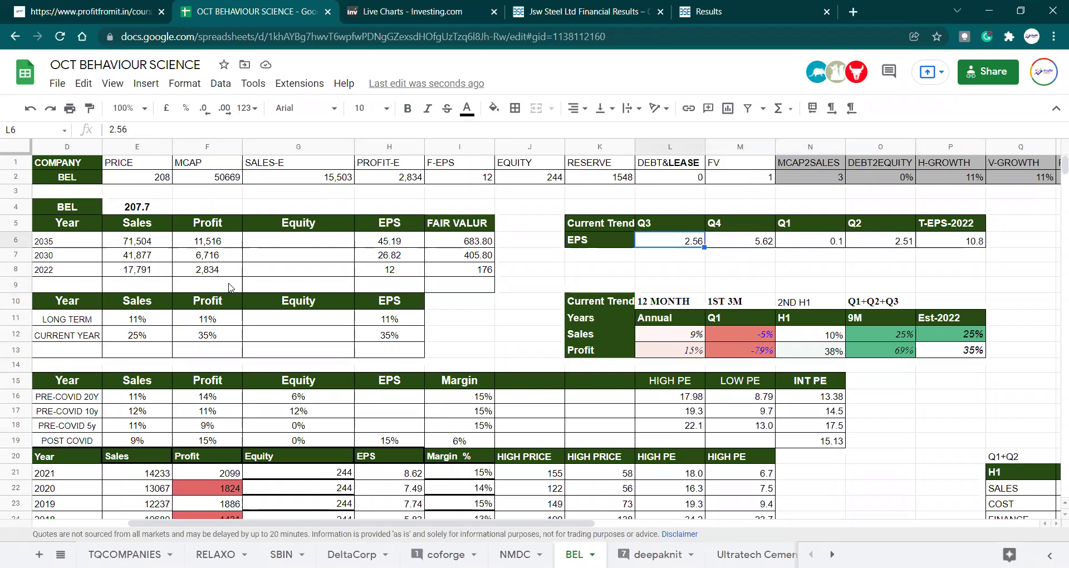
{"action": "key", "text": "Left"}
{"action": "key", "text": "Down"}
{"action": "key", "text": "Down"}
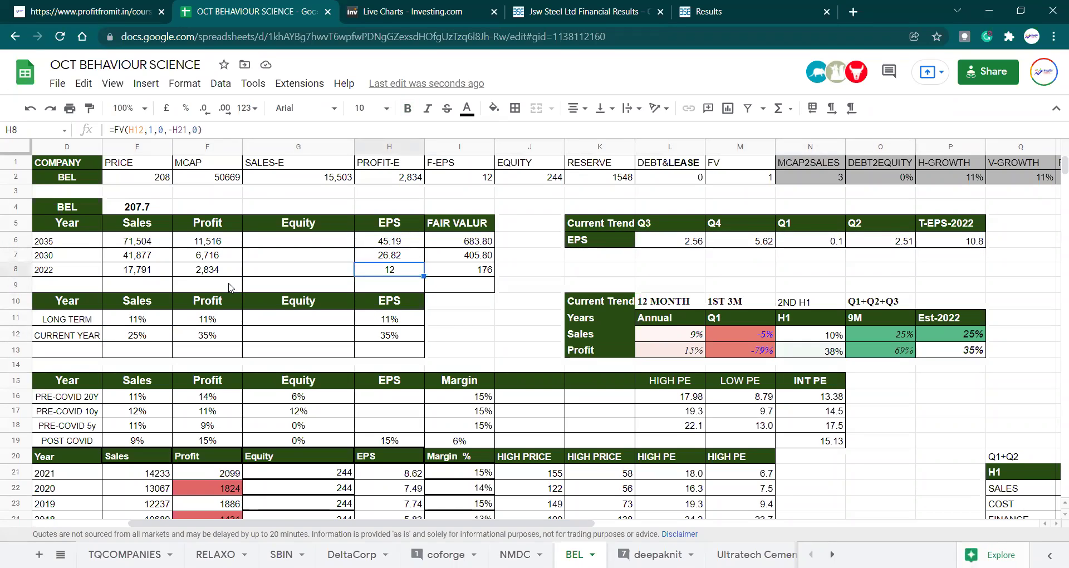
{"action": "key", "text": "Left"}
{"action": "key", "text": "Left"}
{"action": "key", "text": "Left"}
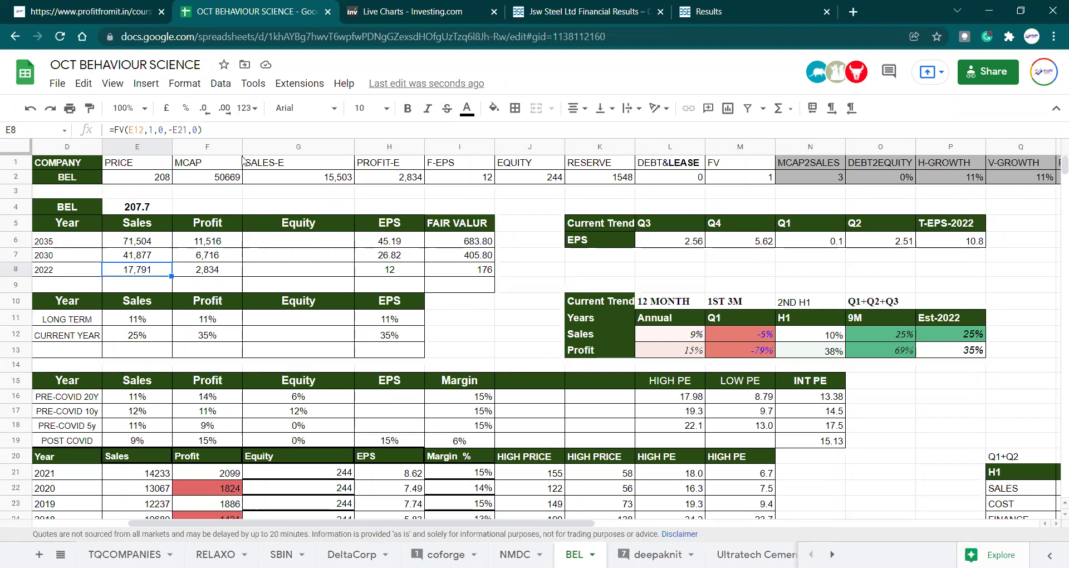
Step: Switch to the Investing.com live chart, search for BEL and load Bharat Electronics Ltd from NSE
{"action": "left_click", "coordinate": [399, 15]}
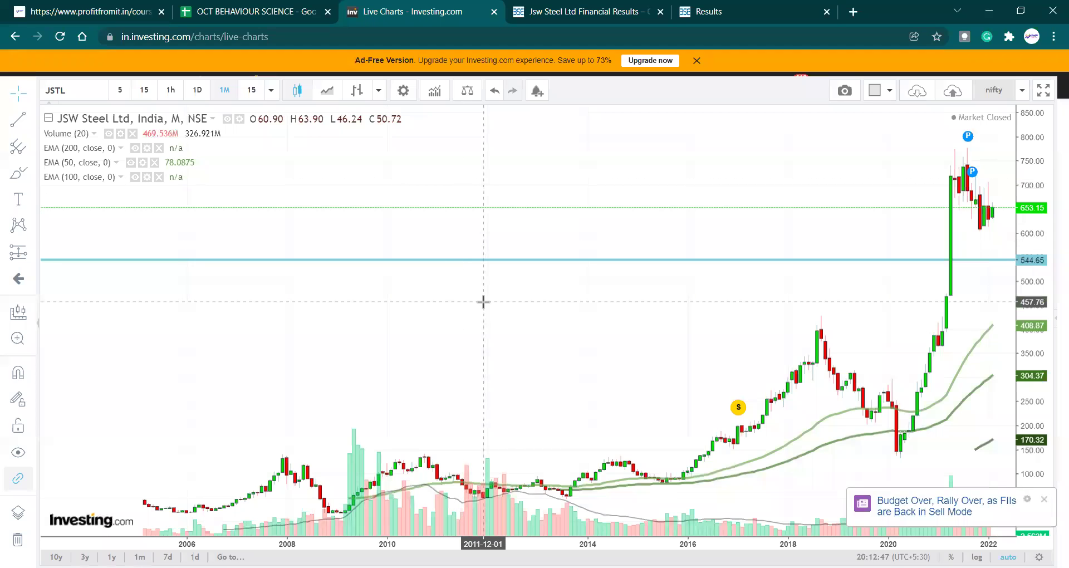
{"action": "type", "text": "BEL"}
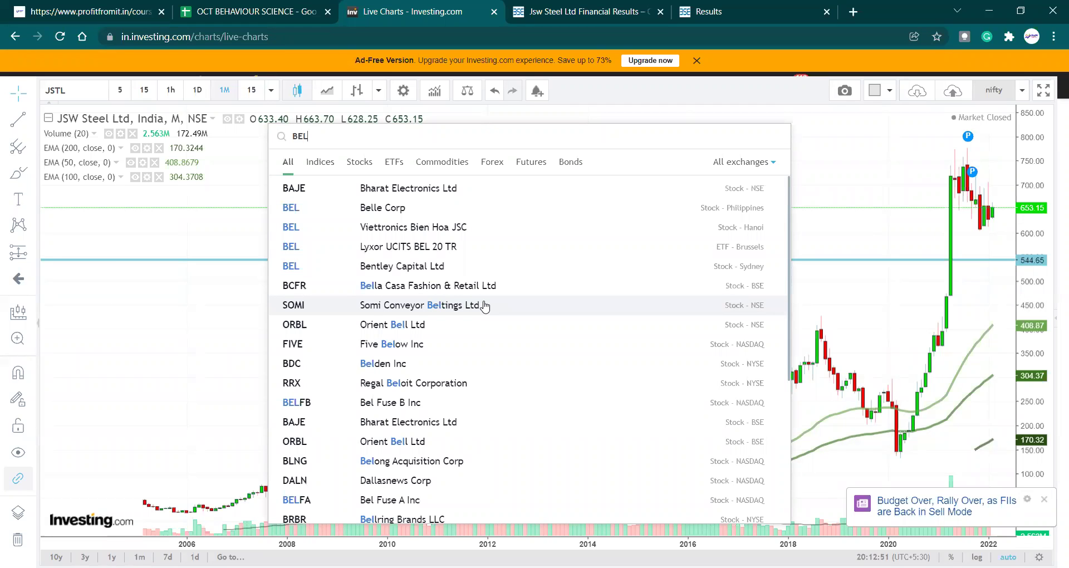
{"action": "left_click", "coordinate": [488, 187]}
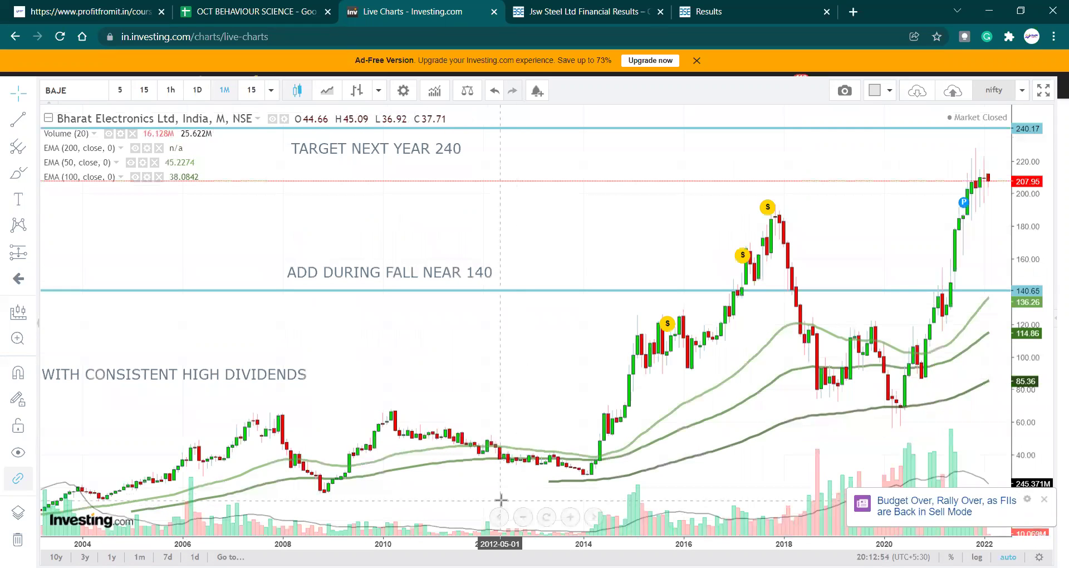
Step: Examine Bharat Electronics' full monthly price history with the 240 target and 140 buying level notes
{"action": "left_click", "coordinate": [523, 521]}
{"action": "left_click", "coordinate": [523, 517]}
{"action": "left_click", "coordinate": [523, 516]}
{"action": "left_click", "coordinate": [522, 516]}
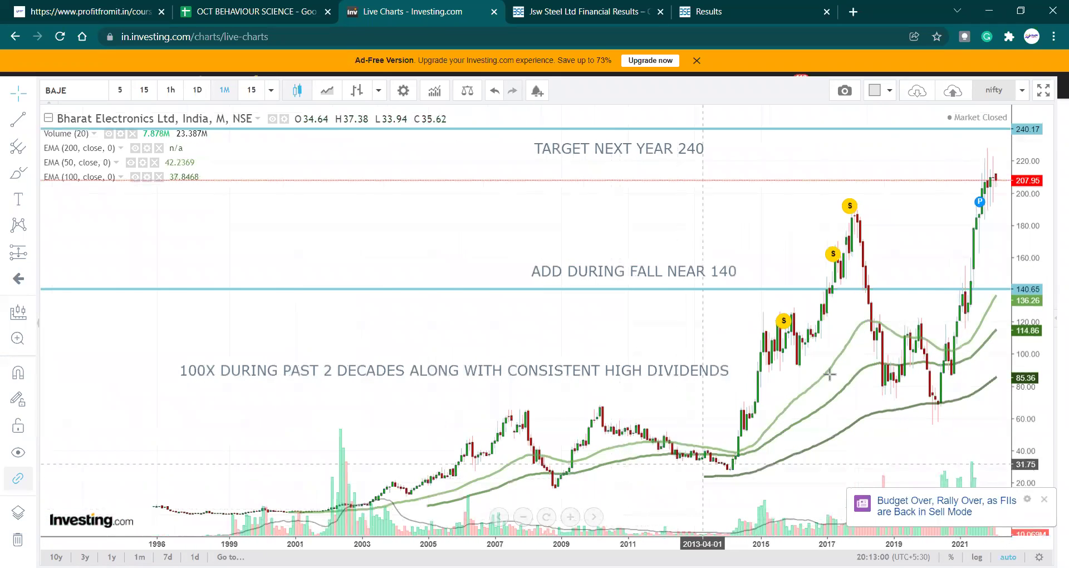
{"action": "left_click_drag", "start_coordinate": [799, 369], "coordinate": [743, 391]}
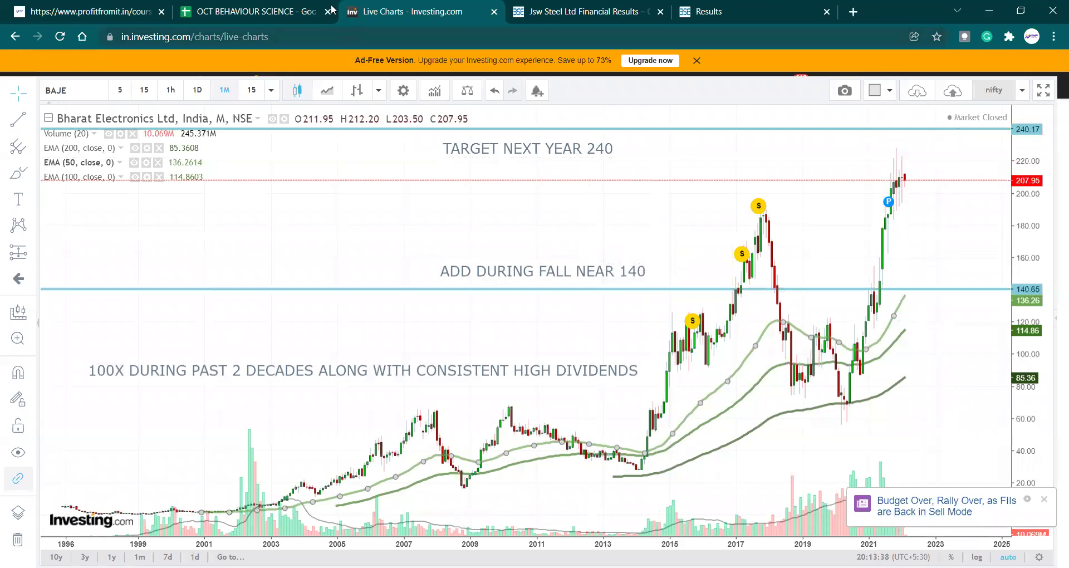
Step: Recheck the BEL estimates in the spreadsheet and examine recent prices on the Investing.com chart at its default scale
{"action": "left_click", "coordinate": [257, 7]}
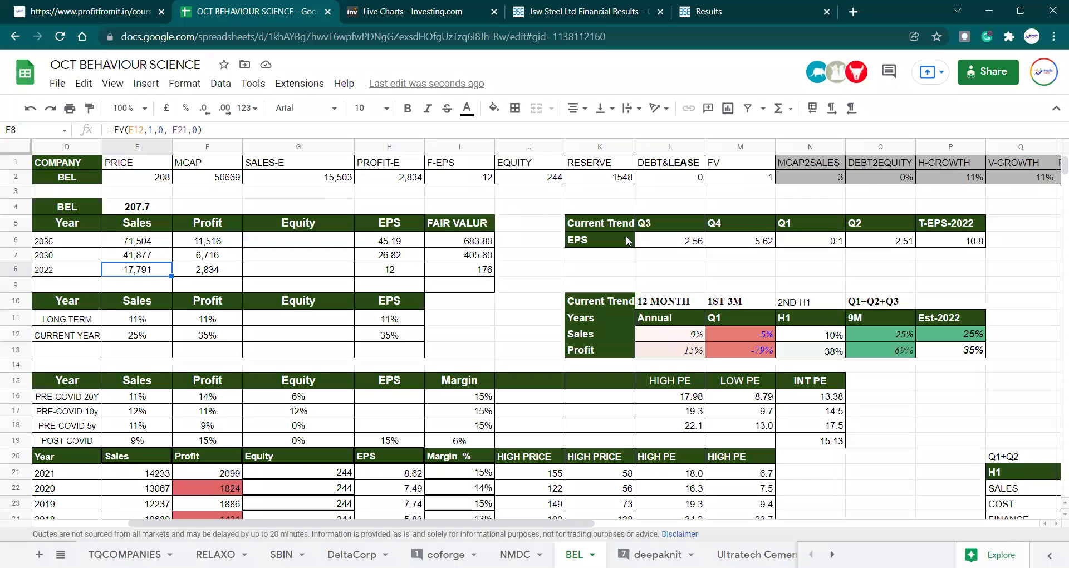
{"action": "left_click", "coordinate": [440, 10]}
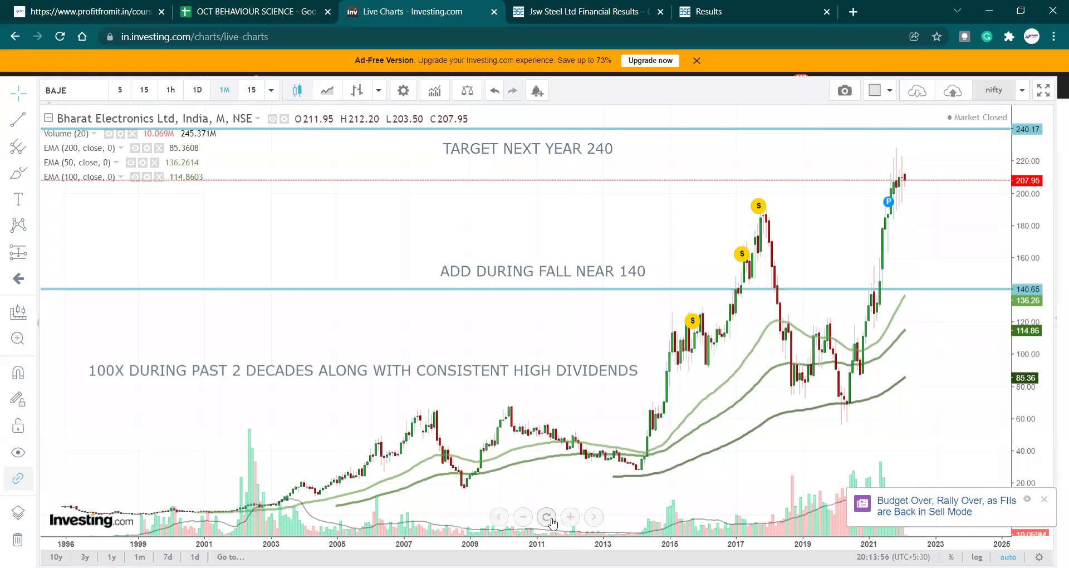
{"action": "left_click", "coordinate": [548, 518]}
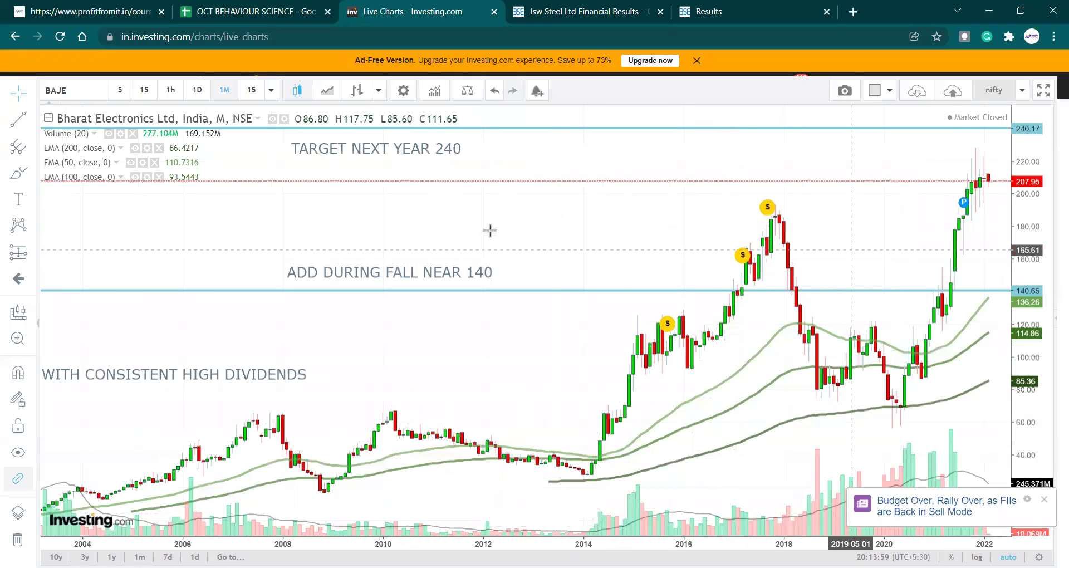
{"action": "scroll", "coordinate": [488, 231], "scroll_direction": "right", "scroll_amount": 3}
{"action": "scroll", "coordinate": [489, 232], "scroll_direction": "right", "scroll_amount": 2}
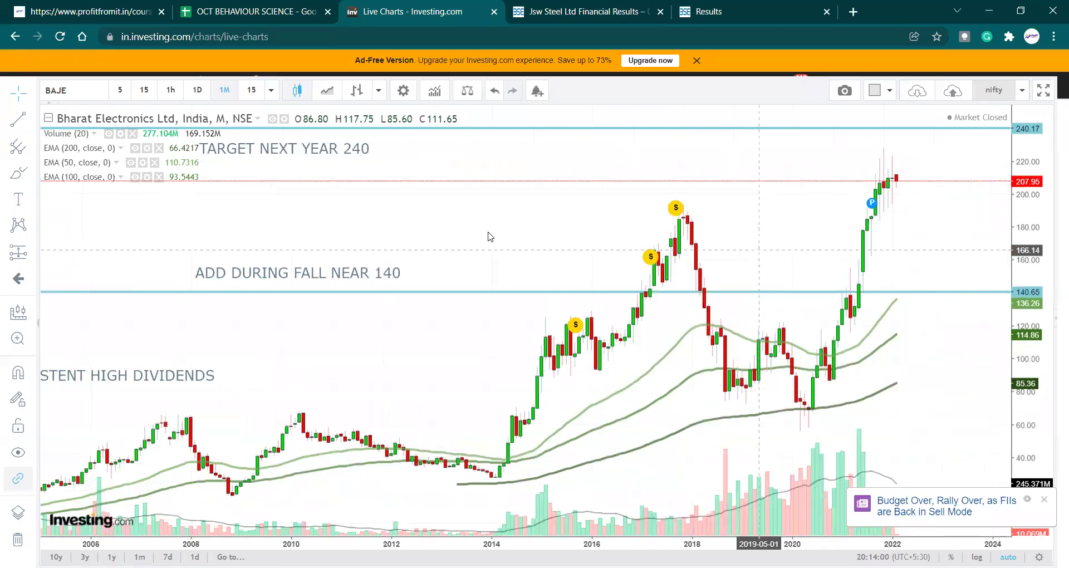
{"action": "scroll", "coordinate": [489, 236], "scroll_direction": "right", "scroll_amount": 2}
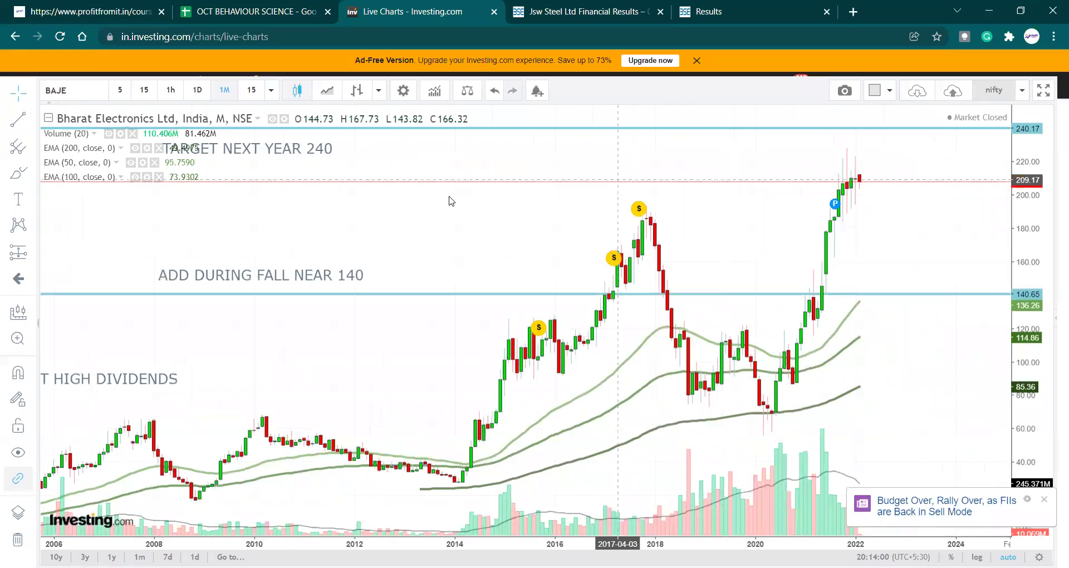
Step: View the Nifty 50 chart for comparison and return to the Bharat Electronics Ltd NSE chart
{"action": "type", "text": "nifty"}
{"action": "left_click", "coordinate": [829, 318]}
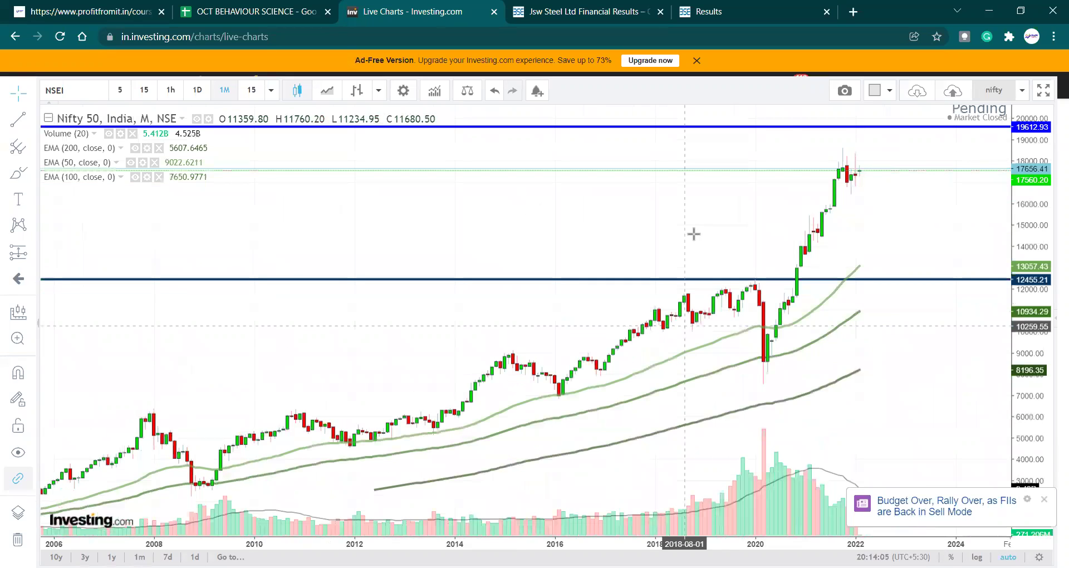
{"action": "type", "text": "BEL"}
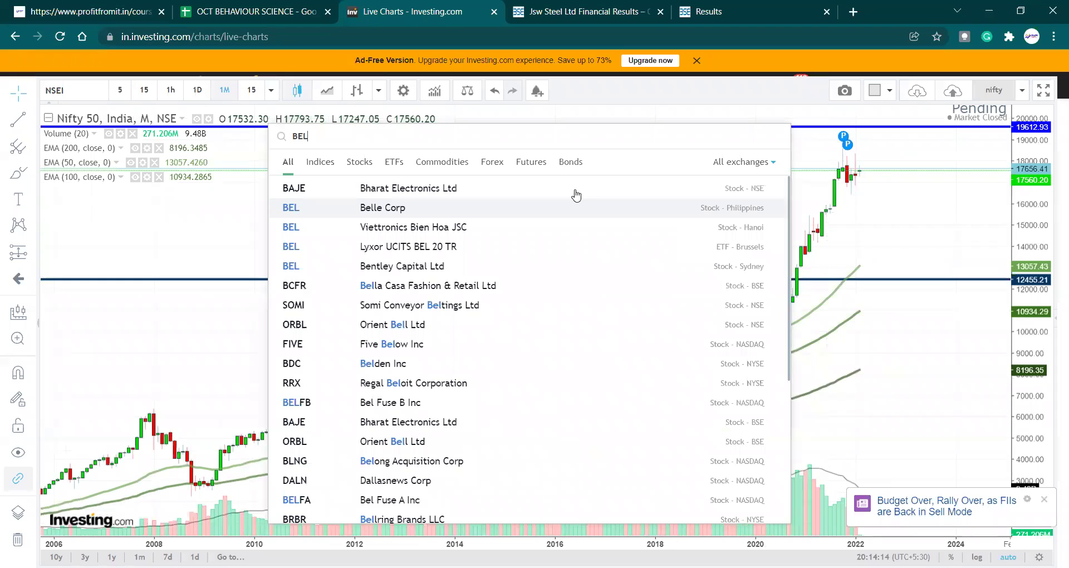
{"action": "left_click", "coordinate": [576, 192]}
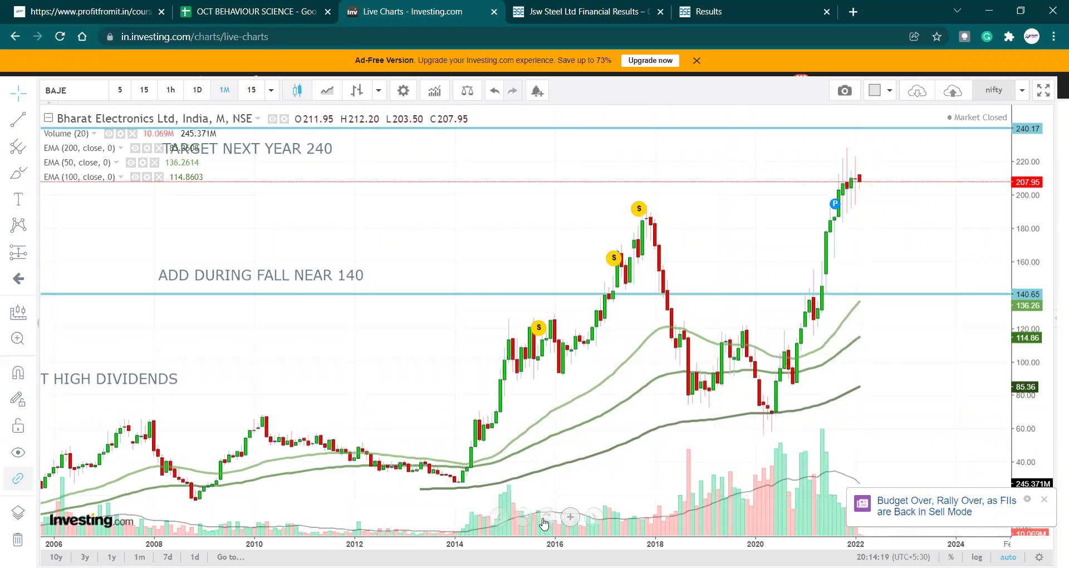
Step: Examine Bharat Electronics' monthly price action since about 2013 against the 240.17 and 140.65 lines and the EMAs
{"action": "left_click", "coordinate": [545, 517]}
{"action": "left_click", "coordinate": [570, 517]}
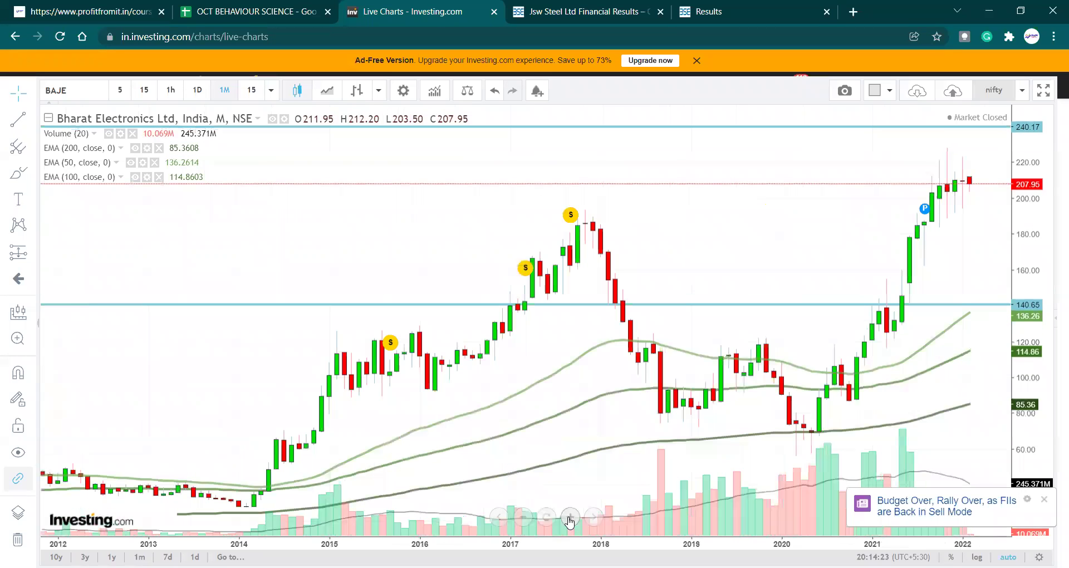
{"action": "scroll", "coordinate": [976, 251], "scroll_direction": "up", "scroll_amount": 1}
{"action": "scroll", "coordinate": [937, 277], "scroll_direction": "up", "scroll_amount": 1}
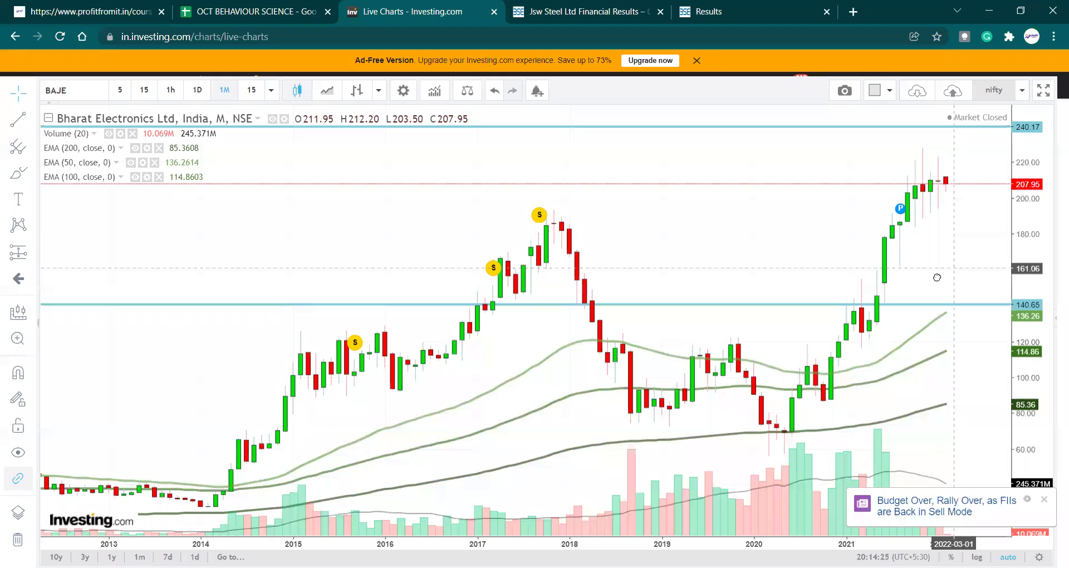
{"action": "scroll", "coordinate": [924, 236], "scroll_direction": "right", "scroll_amount": 1}
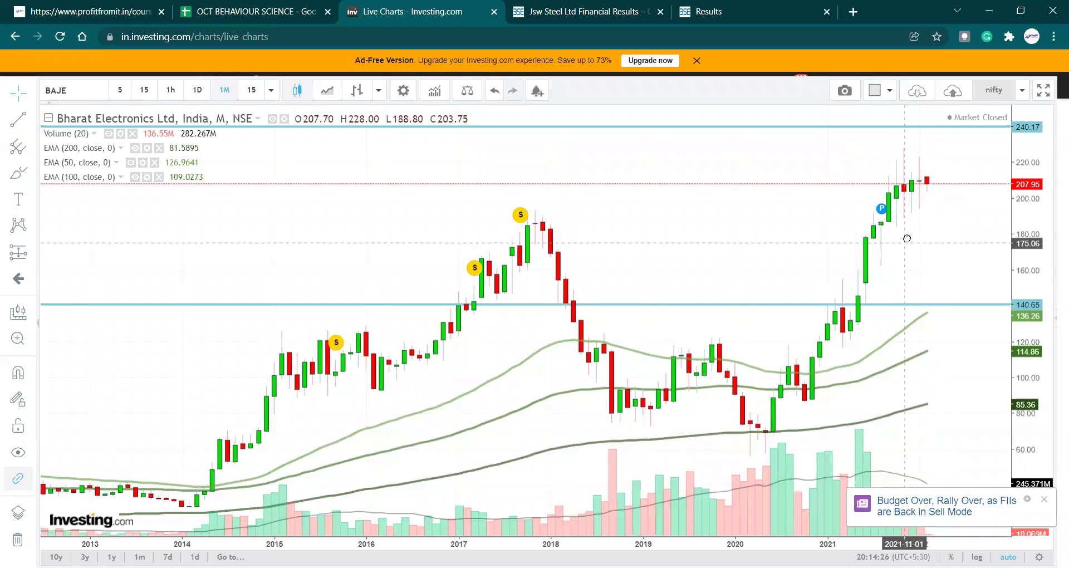
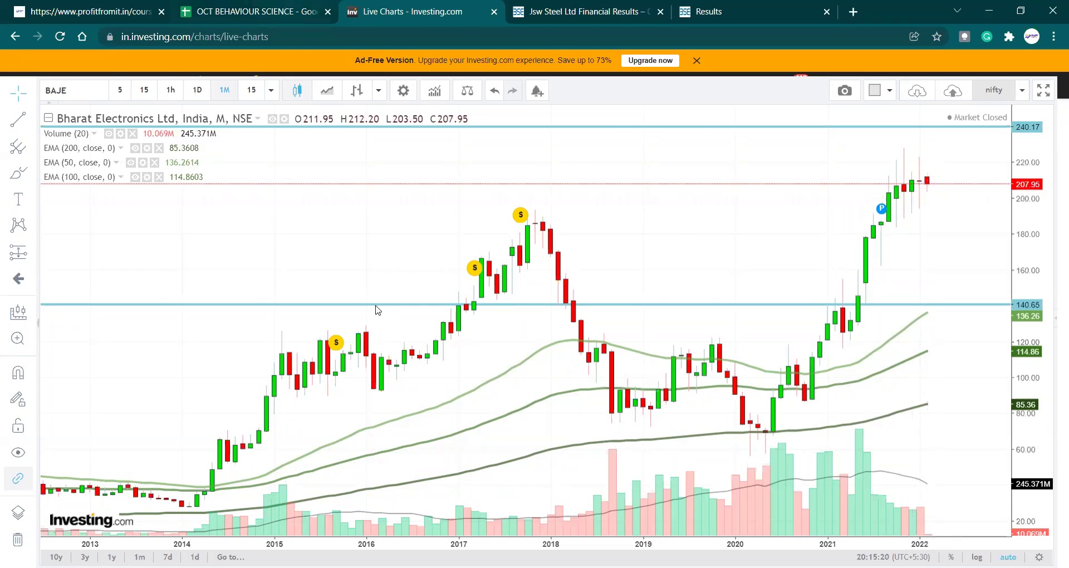
Step: Switch to the spreadsheet and review BEL's long-term sales, profit and EPS growth assumptions in row 11
{"action": "key", "text": "ctrl+shift+Tab"}
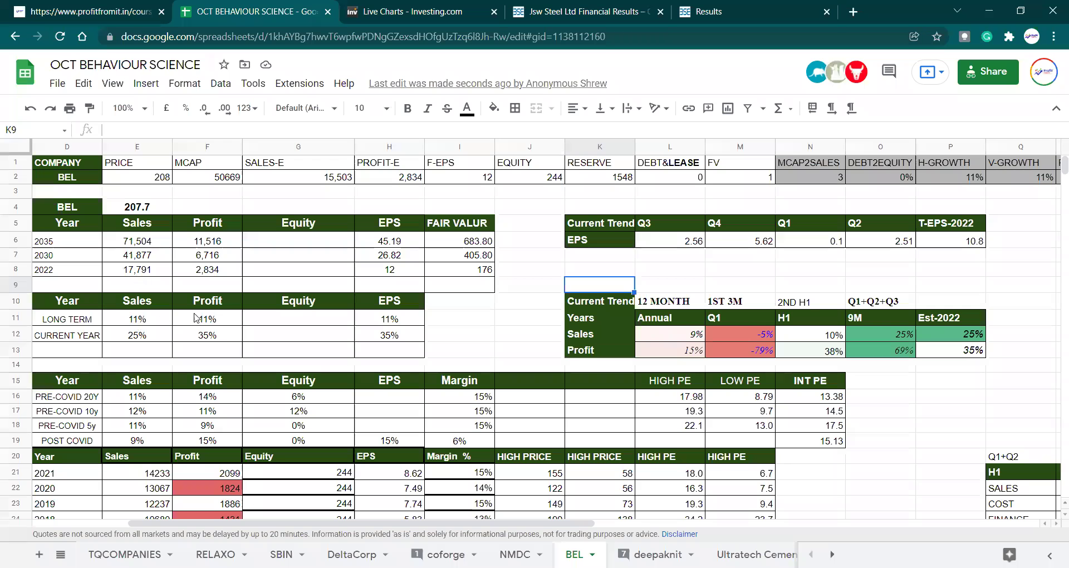
{"action": "left_click", "coordinate": [256, 335]}
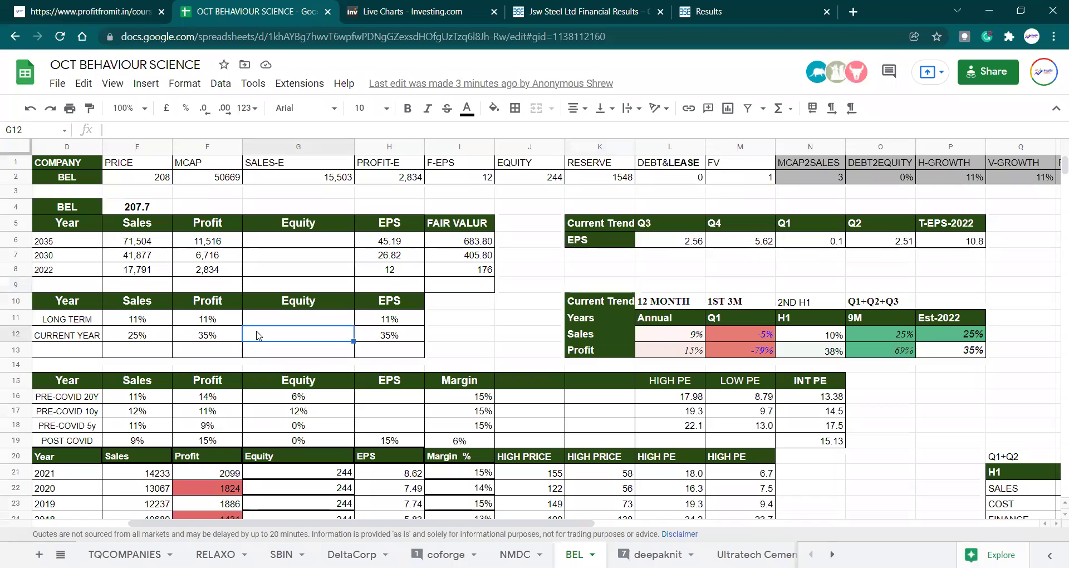
{"action": "key", "text": "Up"}
{"action": "key", "text": "Left"}
{"action": "key", "text": "Left"}
{"action": "key", "text": "Right"}
{"action": "key", "text": "Right"}
{"action": "key", "text": "Right"}
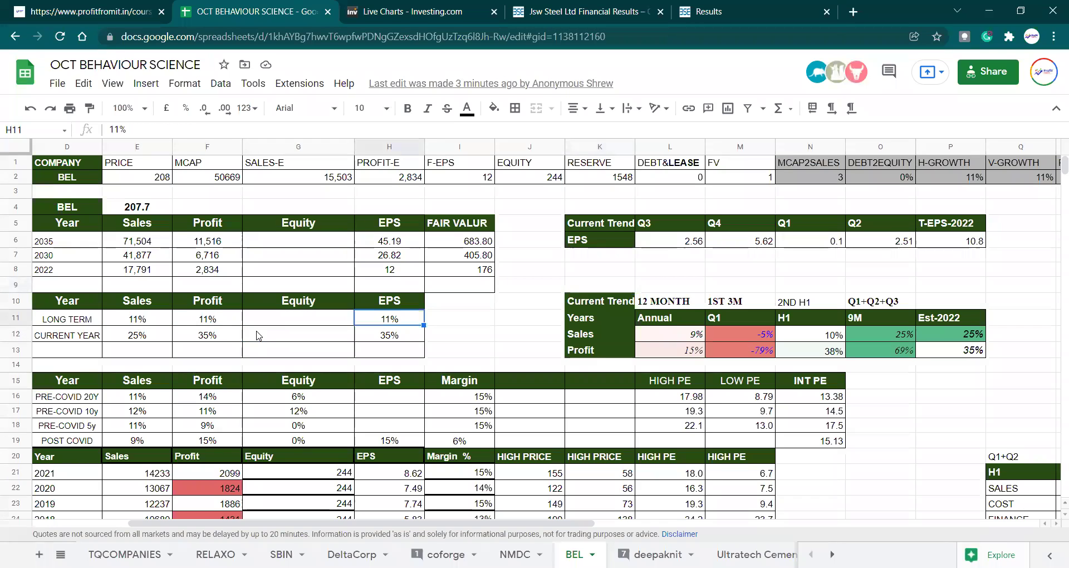
Step: Review BEL's 2022, 2030 and 2035 projections and fair values above the growth assumptions, up to the PROFIT-E heading
{"action": "key", "text": "Up"}
{"action": "key", "text": "Up"}
{"action": "key", "text": "Up"}
{"action": "key", "text": "Up"}
{"action": "key", "text": "Up"}
{"action": "key", "text": "Up"}
{"action": "key", "text": "Up"}
{"action": "key", "text": "Up"}
{"action": "key", "text": "Up"}
{"action": "key", "text": "Up"}
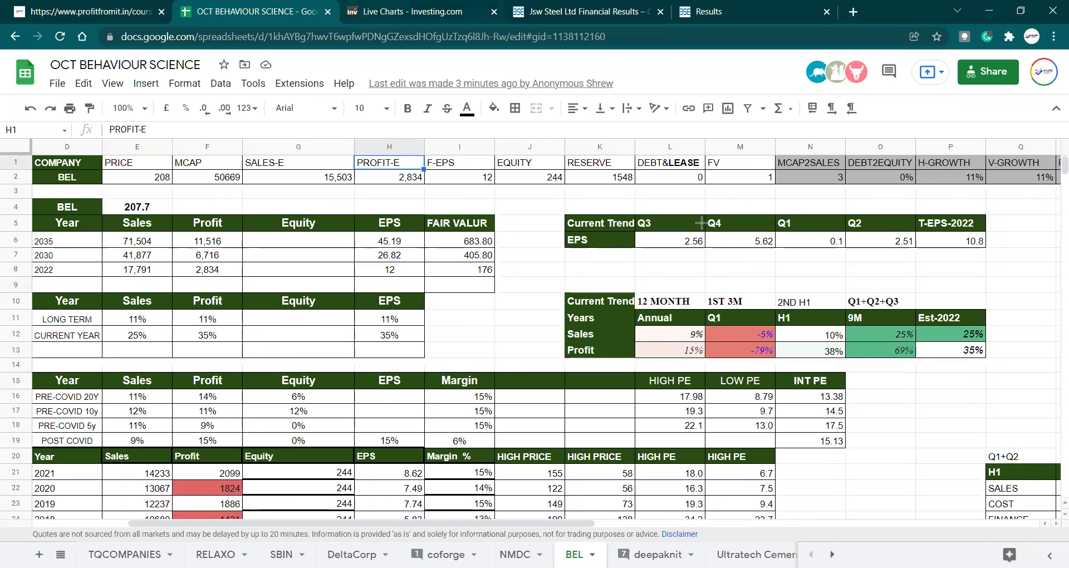
Step: Switch to the Investing.com chart, examine Bharat Electronics' monthly history back to about 2001 with its target notes, and restore the default scale
{"action": "key", "text": "ctrl+Tab"}
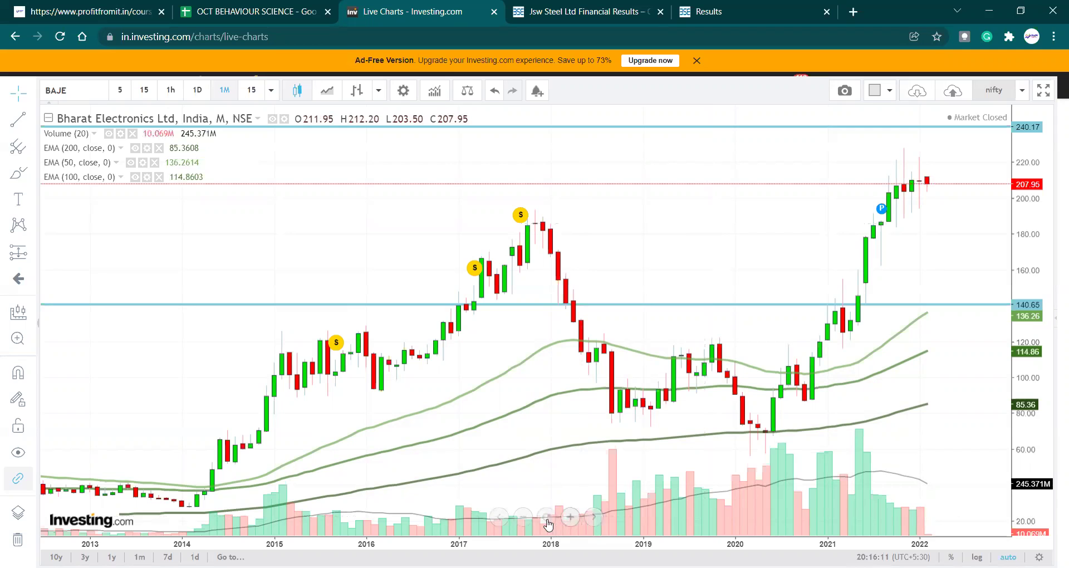
{"action": "left_click", "coordinate": [522, 521]}
{"action": "left_click", "coordinate": [522, 521]}
{"action": "left_click", "coordinate": [522, 521]}
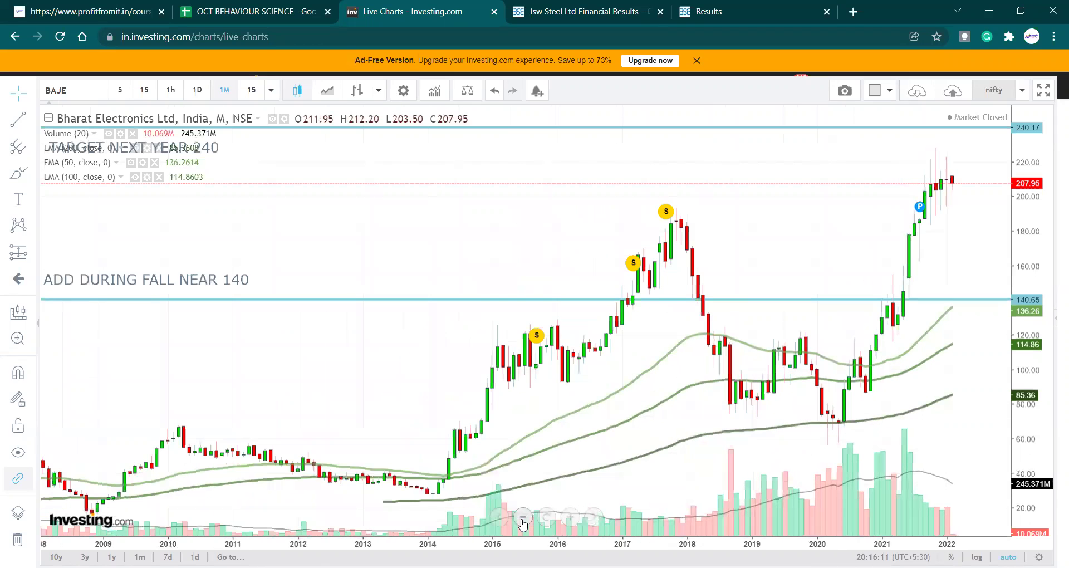
{"action": "scroll", "coordinate": [370, 394], "scroll_direction": "down", "scroll_amount": 5}
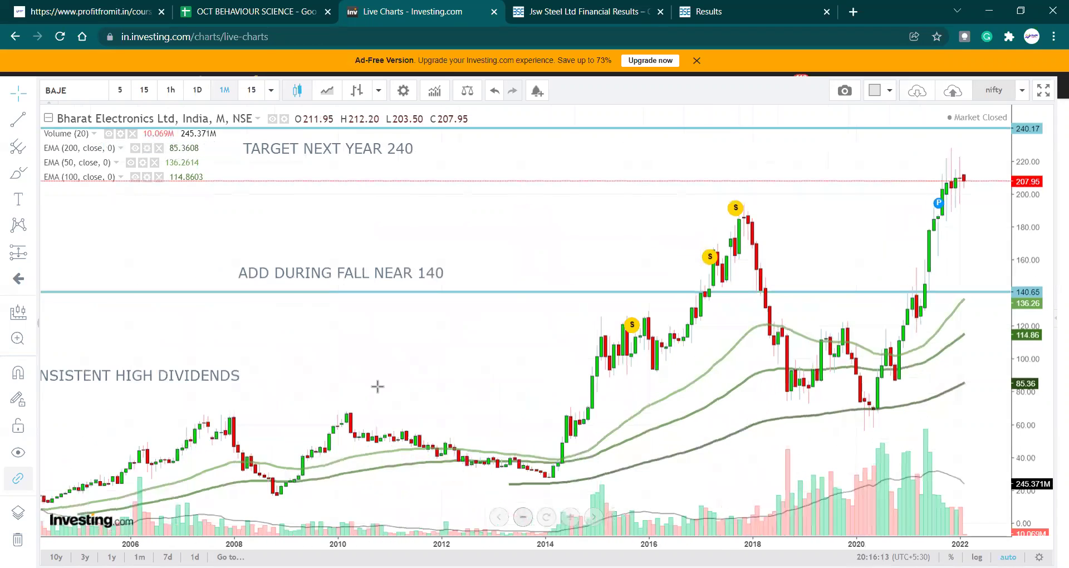
{"action": "scroll", "coordinate": [426, 467], "scroll_direction": "down", "scroll_amount": 2}
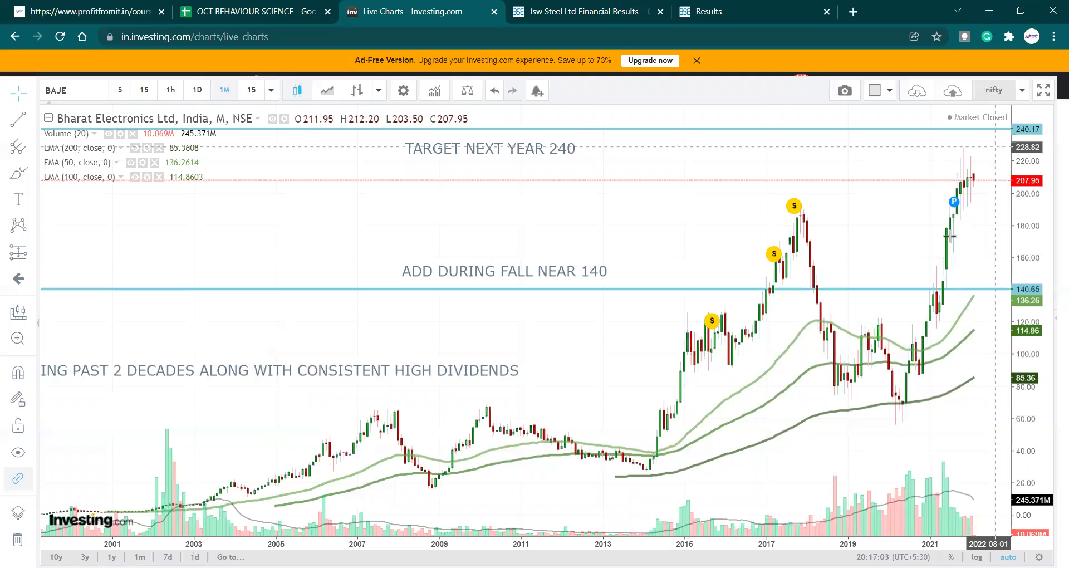
{"action": "left_click", "coordinate": [546, 518]}
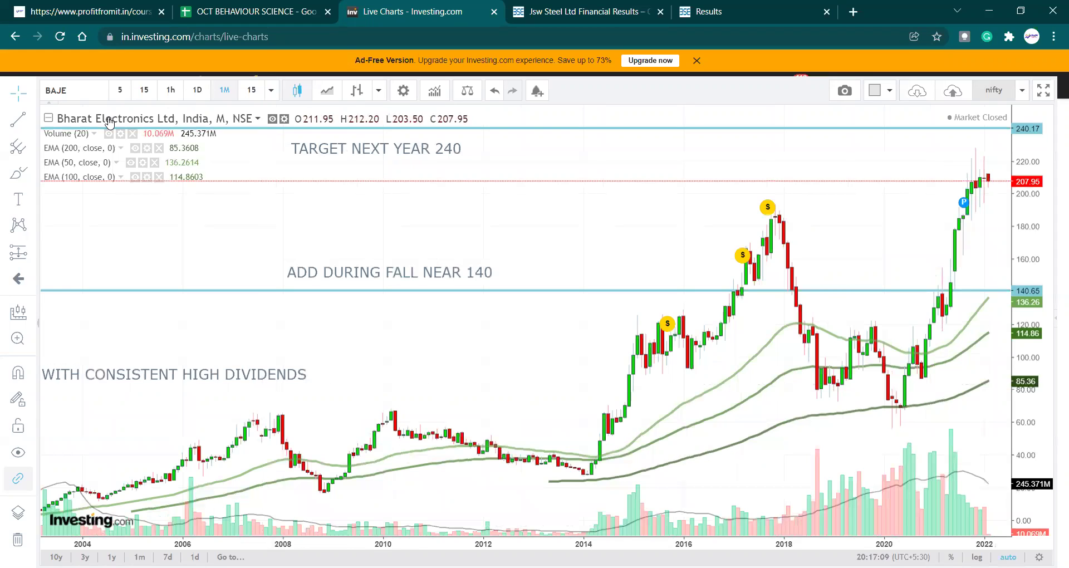
Step: Return to the OCT BEHAVIOUR SCIENCE spreadsheet and open the Info Edge sheet
{"action": "left_click", "coordinate": [234, 8]}
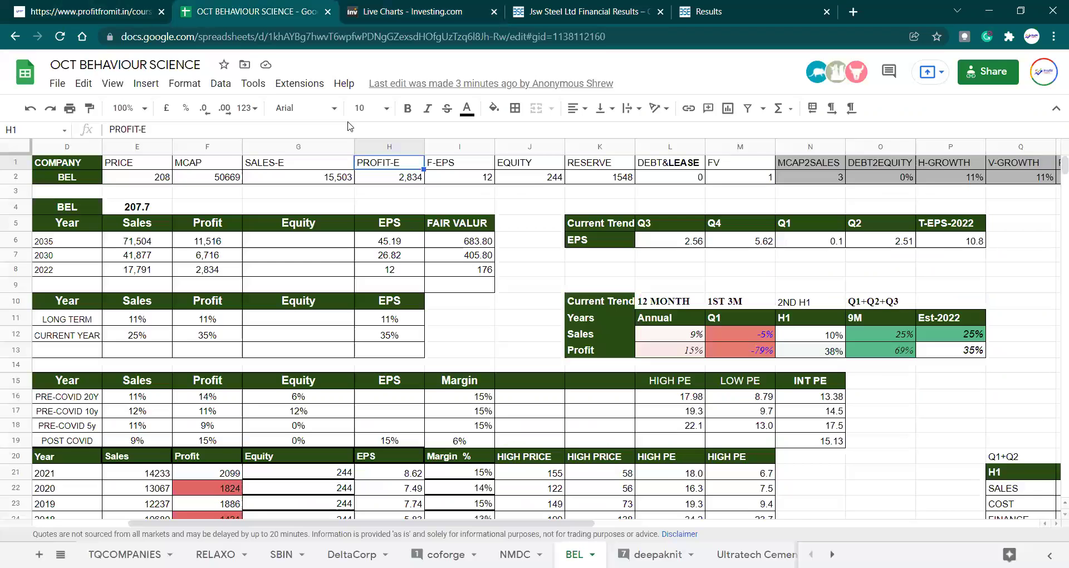
{"action": "left_click", "coordinate": [491, 317]}
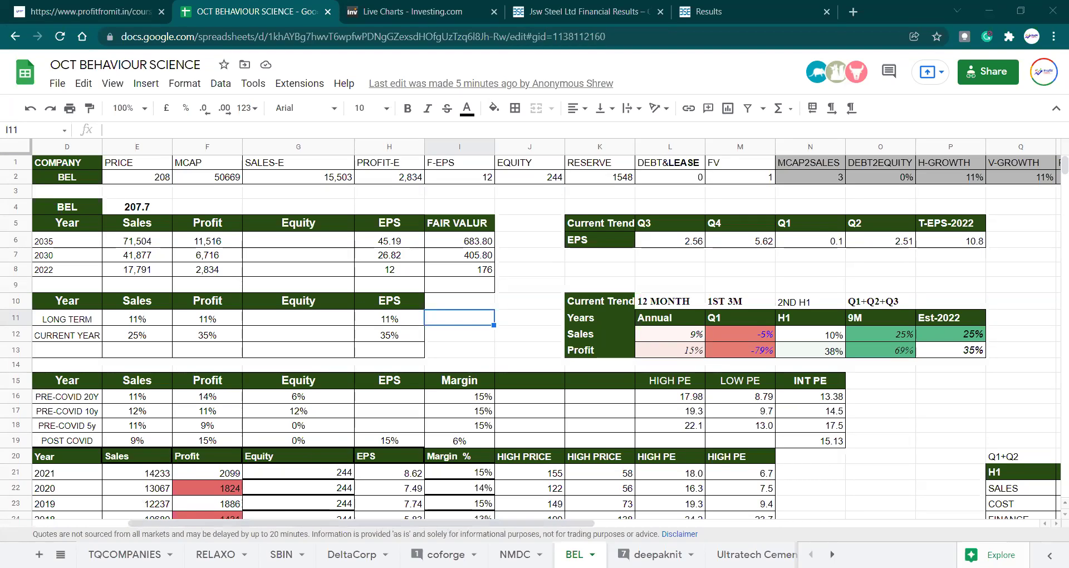
{"action": "left_click", "coordinate": [60, 554]}
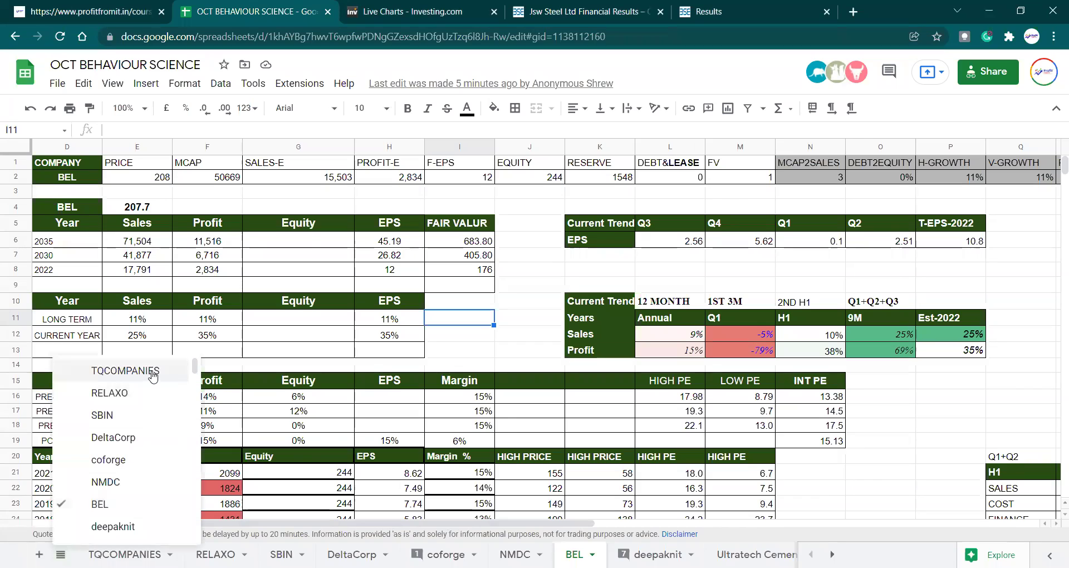
{"action": "left_click", "coordinate": [154, 373]}
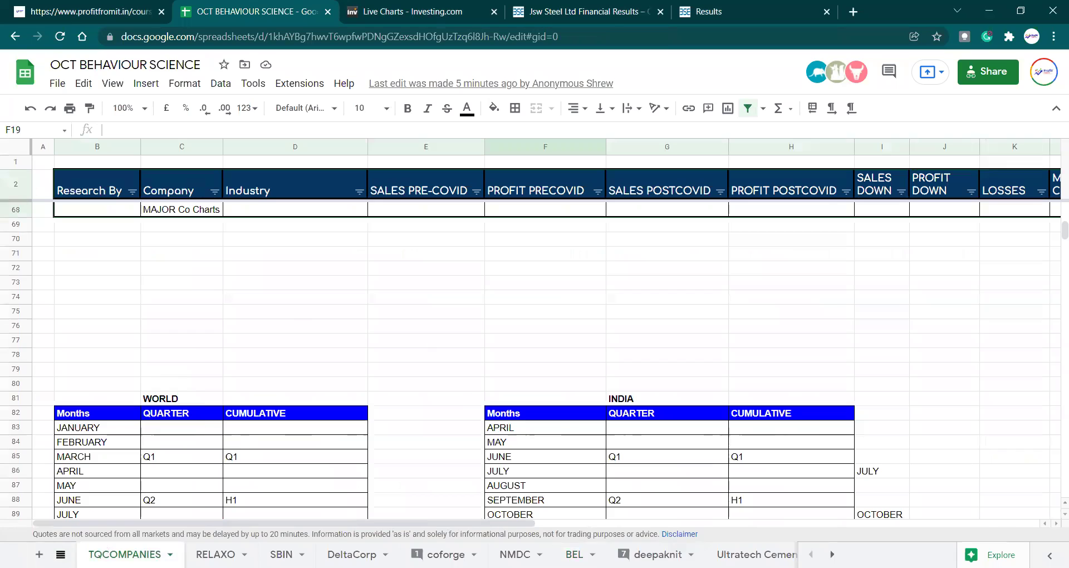
{"action": "left_click", "coordinate": [60, 554]}
{"action": "left_click", "coordinate": [143, 373]}
{"action": "scroll", "coordinate": [418, 554], "scroll_direction": "right", "scroll_amount": 10}
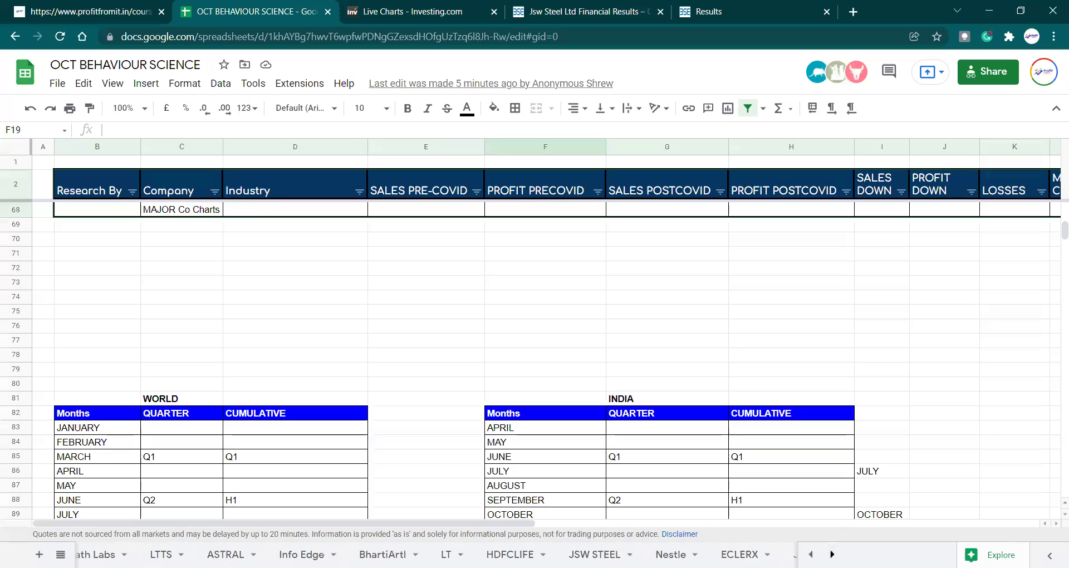
{"action": "left_click", "coordinate": [811, 554]}
{"action": "left_click", "coordinate": [811, 554]}
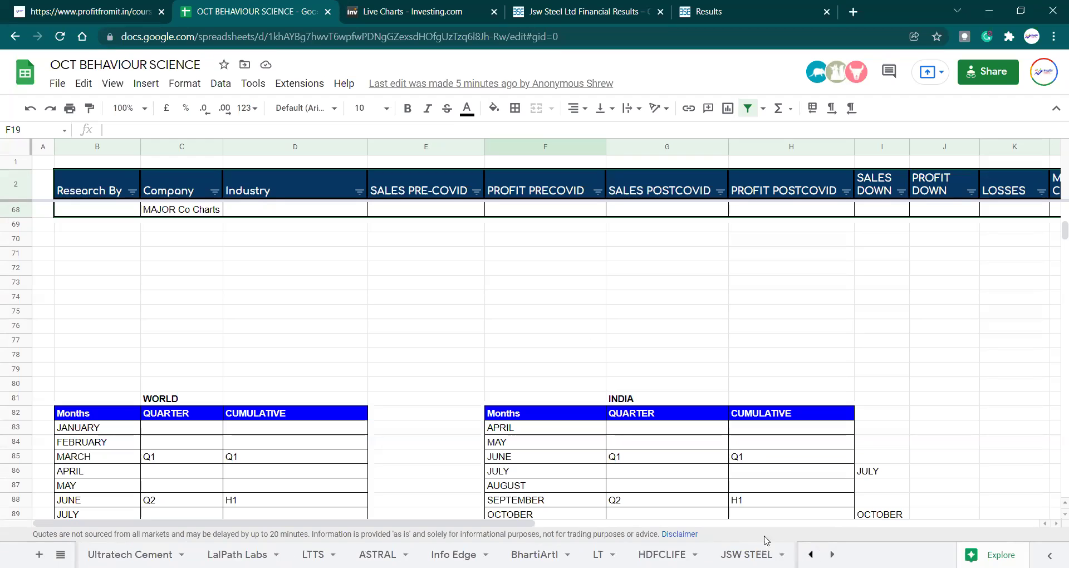
{"action": "left_click", "coordinate": [454, 554]}
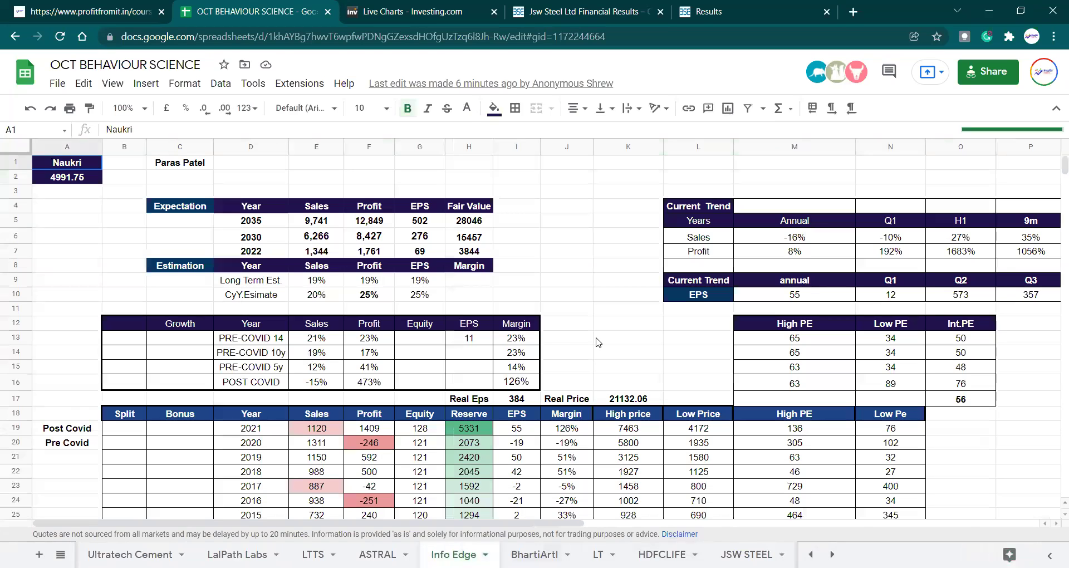
Step: Examine Info Edge's current trend, estimated 2022 EPS and PE tables across to the Q1 growth column
{"action": "left_click", "coordinate": [596, 342]}
{"action": "key", "text": "Right"}
{"action": "key", "text": "Right"}
{"action": "key", "text": "Right"}
{"action": "key", "text": "Right"}
{"action": "key", "text": "Right"}
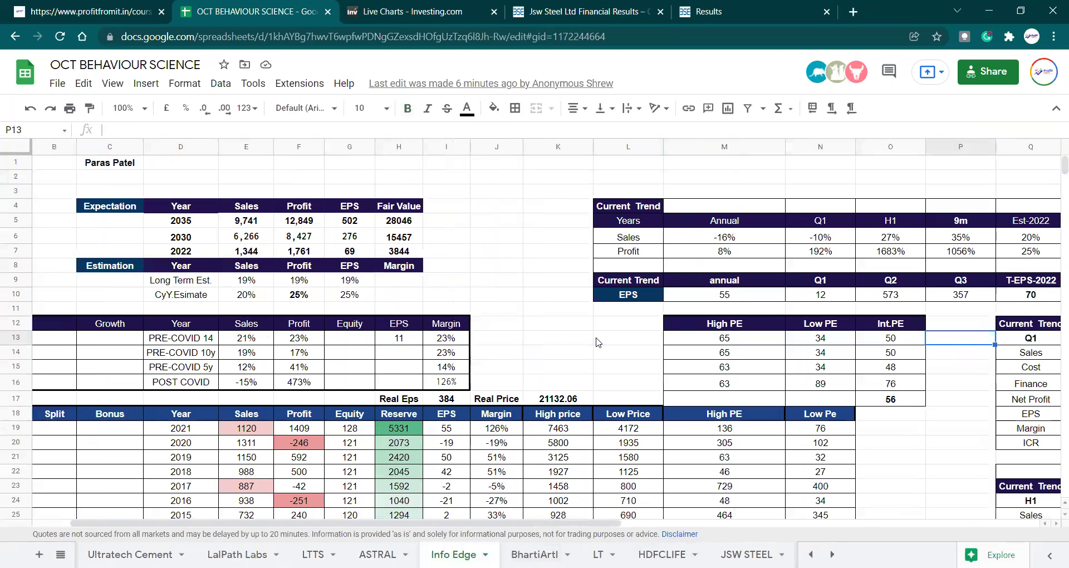
{"action": "key", "text": "Right"}
{"action": "key", "text": "Right"}
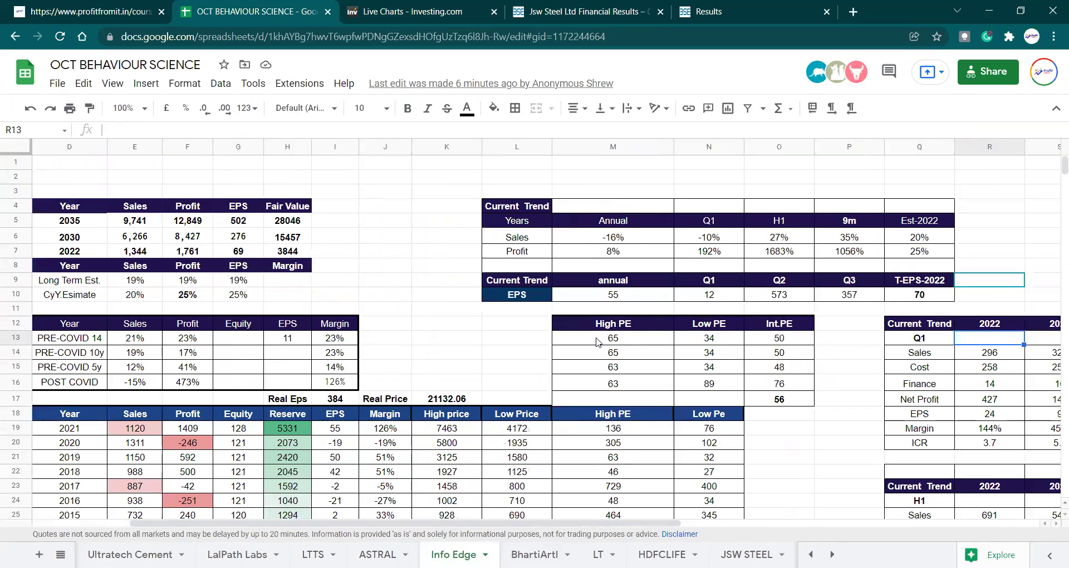
{"action": "key", "text": "Right"}
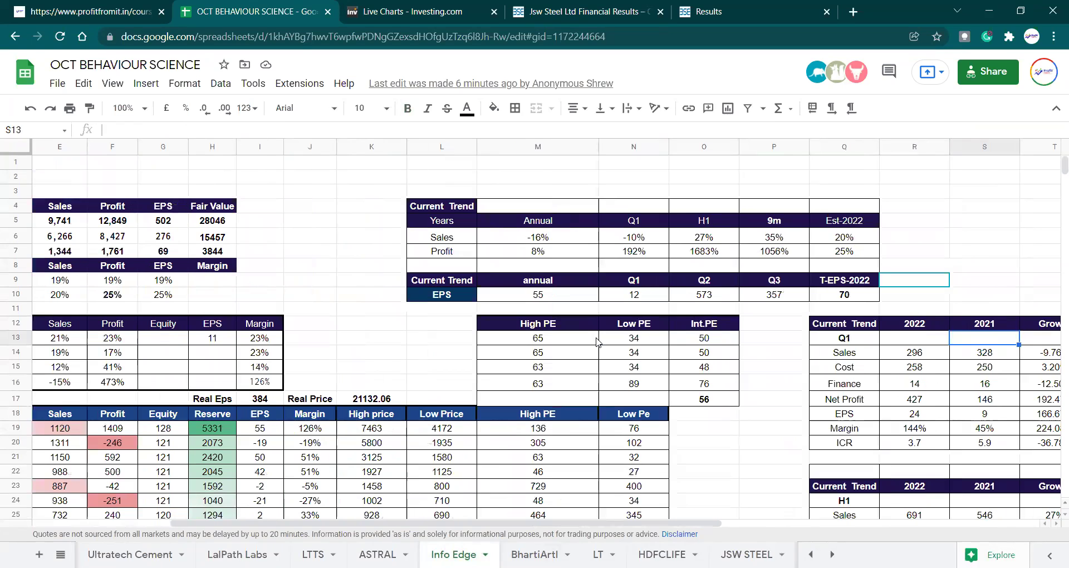
{"action": "key", "text": "Right"}
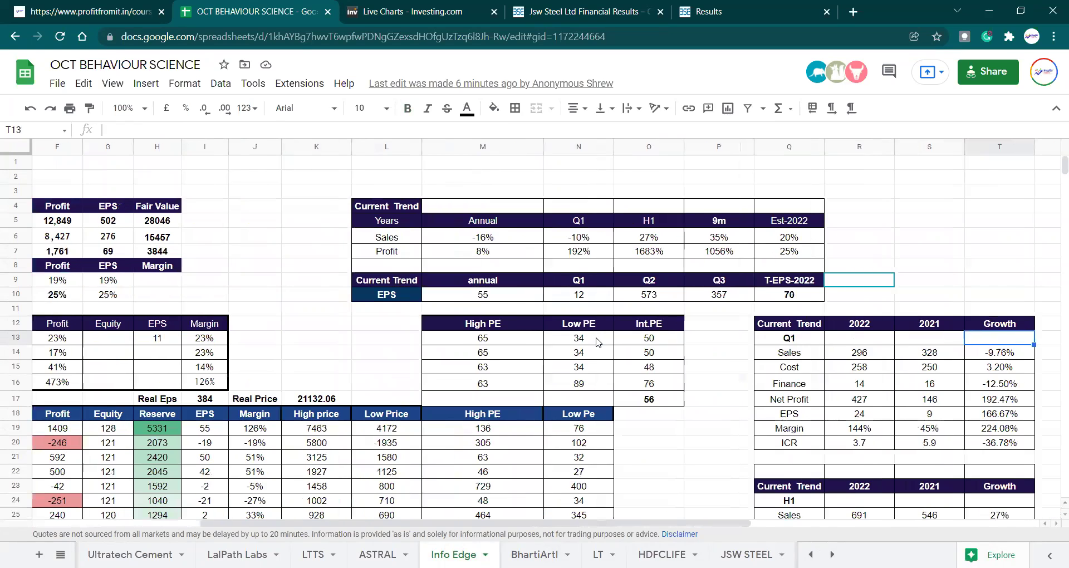
Step: Examine Info Edge's Q1 and H1 comparison tables for 2022 against 2021
{"action": "key", "text": "Left"}
{"action": "key", "text": "Left"}
{"action": "key", "text": "Down"}
{"action": "key", "text": "Down"}
{"action": "key", "text": "Down"}
{"action": "key", "text": "Down"}
{"action": "key", "text": "Down"}
{"action": "key", "text": "Down"}
{"action": "key", "text": "Down"}
{"action": "key", "text": "Down"}
{"action": "key", "text": "Down"}
{"action": "key", "text": "Down"}
{"action": "key", "text": "Down"}
{"action": "key", "text": "Down"}
{"action": "key", "text": "Down"}
{"action": "key", "text": "Down"}
{"action": "key", "text": "Down"}
{"action": "key", "text": "Down"}
{"action": "key", "text": "Down"}
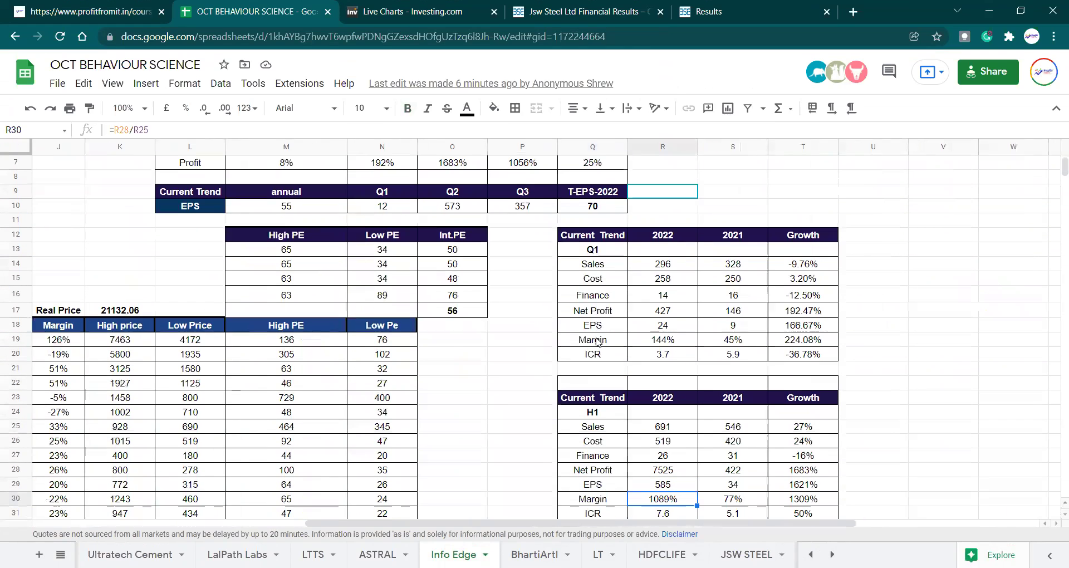
{"action": "key", "text": "Down"}
{"action": "key", "text": "Down"}
{"action": "key", "text": "Down"}
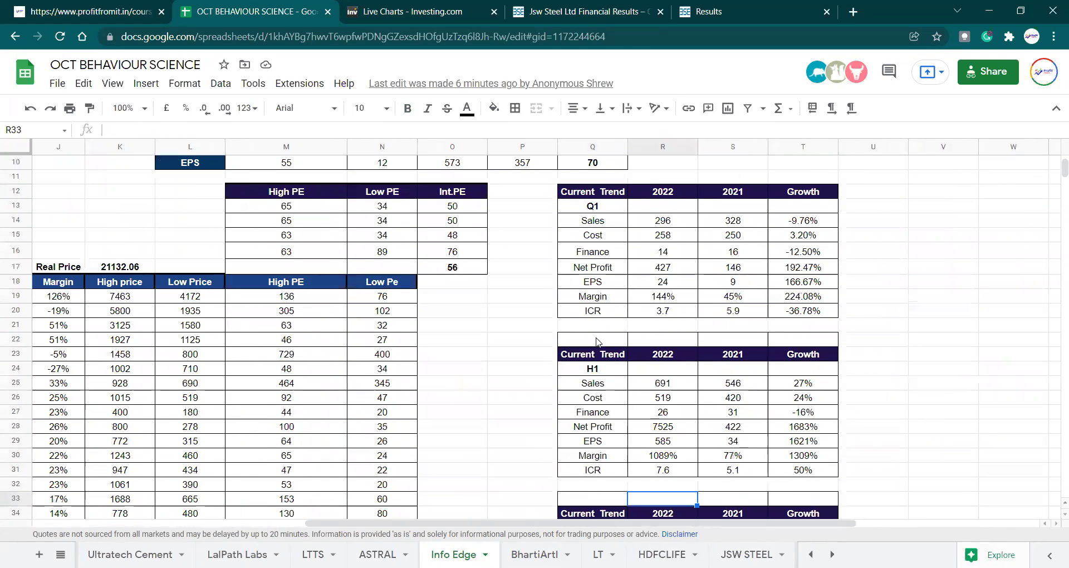
Step: Examine Info Edge's 9M comparison table from sales through ICR
{"action": "key", "text": "Down"}
{"action": "key", "text": "Down"}
{"action": "key", "text": "Down"}
{"action": "key", "text": "Down"}
{"action": "key", "text": "Down"}
{"action": "key", "text": "Down"}
{"action": "key", "text": "Down"}
{"action": "key", "text": "Down"}
{"action": "key", "text": "Down"}
{"action": "key", "text": "Down"}
{"action": "key", "text": "Down"}
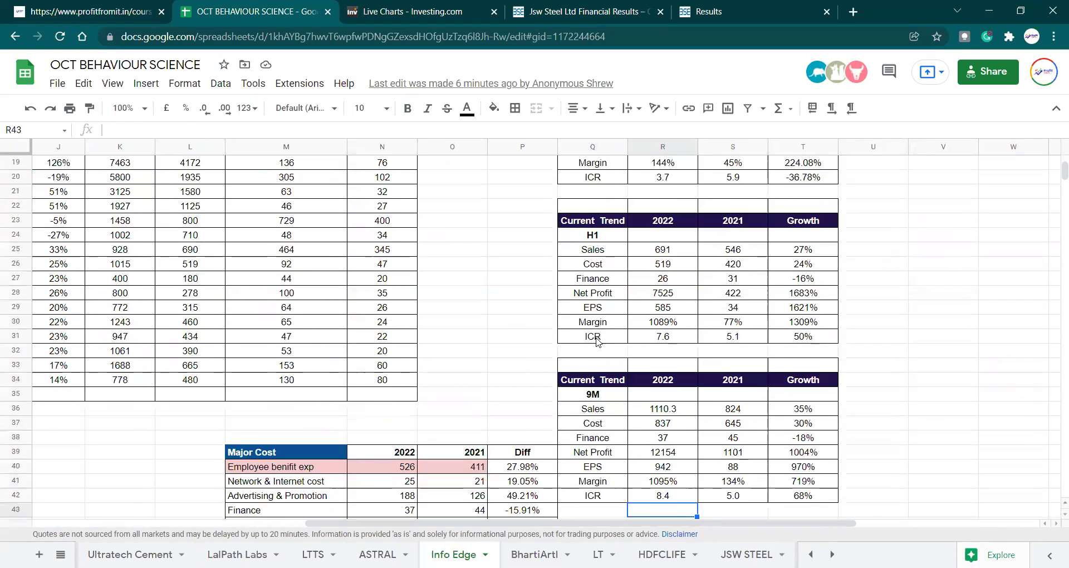
Step: Check the 9M growth in sales and net profit, and the 9M EPS for 2022
{"action": "key", "text": "Right"}
{"action": "key", "text": "Right"}
{"action": "key", "text": "Up"}
{"action": "key", "text": "Up"}
{"action": "key", "text": "Up"}
{"action": "key", "text": "Up"}
{"action": "key", "text": "Up"}
{"action": "key", "text": "Up"}
{"action": "key", "text": "Up"}
{"action": "key", "text": "Up"}
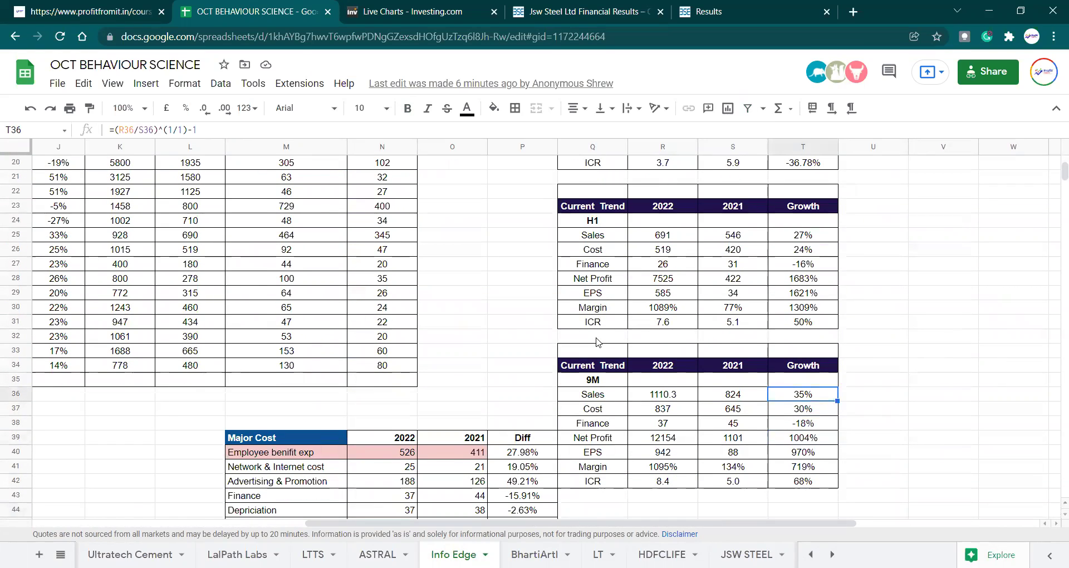
{"action": "key", "text": "Down"}
{"action": "key", "text": "Down"}
{"action": "key", "text": "Down"}
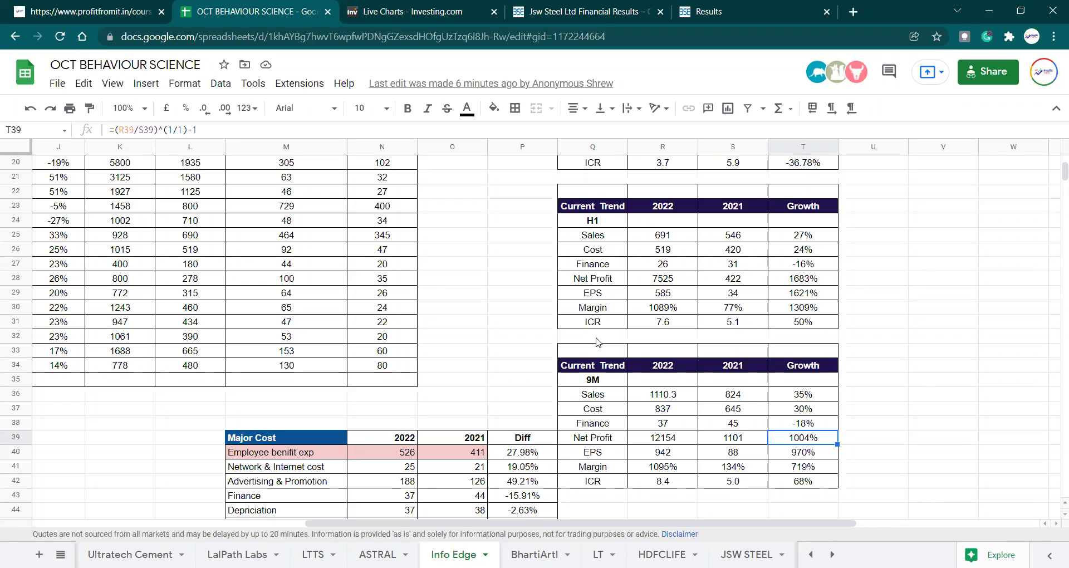
{"action": "key", "text": "Left"}
{"action": "key", "text": "Left"}
{"action": "key", "text": "Down"}
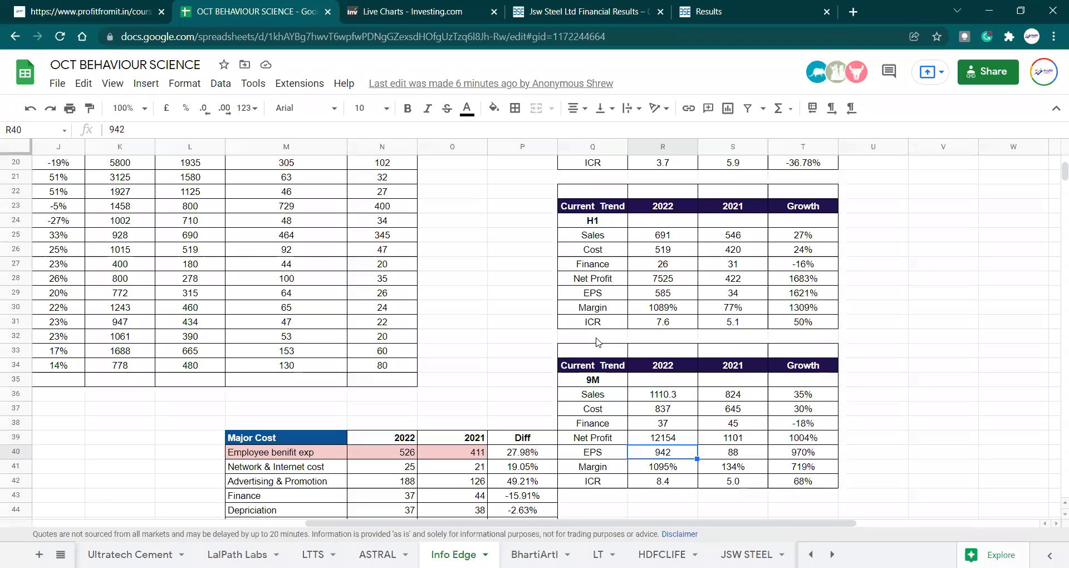
Step: Review Info Edge's major cost, segmental revenue and segmental profit/loss tables, including the gain from Zomato holdings
{"action": "key", "text": "Down"}
{"action": "key", "text": "Down"}
{"action": "key", "text": "Down"}
{"action": "key", "text": "Down"}
{"action": "key", "text": "Down"}
{"action": "key", "text": "Down"}
{"action": "key", "text": "Down"}
{"action": "key", "text": "Down"}
{"action": "key", "text": "Down"}
{"action": "key", "text": "Down"}
{"action": "key", "text": "Down"}
{"action": "key", "text": "Down"}
{"action": "key", "text": "Down"}
{"action": "key", "text": "Down"}
{"action": "key", "text": "Down"}
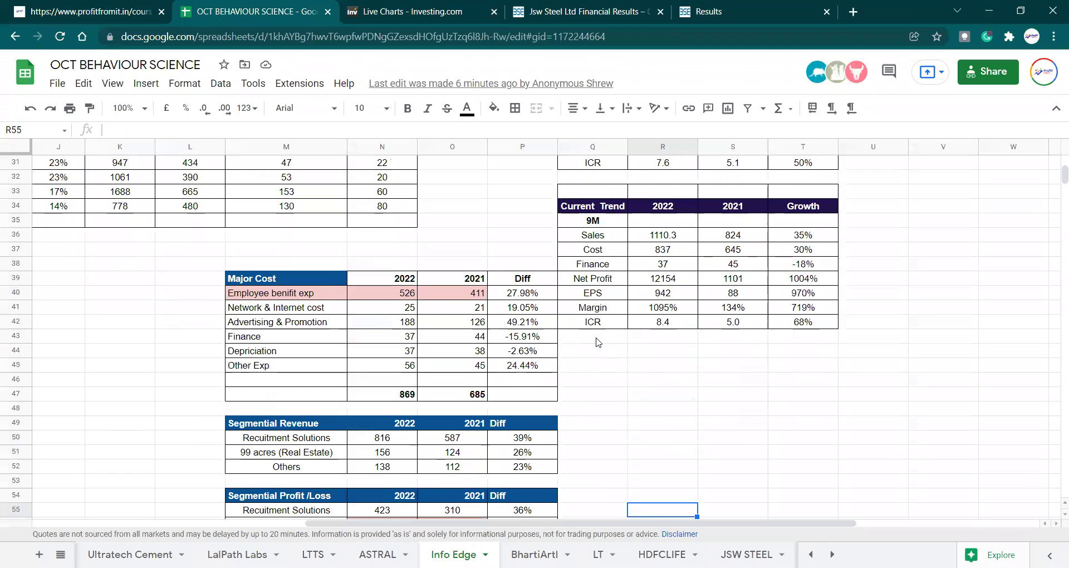
{"action": "key", "text": "Down"}
{"action": "key", "text": "Down"}
{"action": "key", "text": "Down"}
{"action": "key", "text": "Down"}
{"action": "key", "text": "Down"}
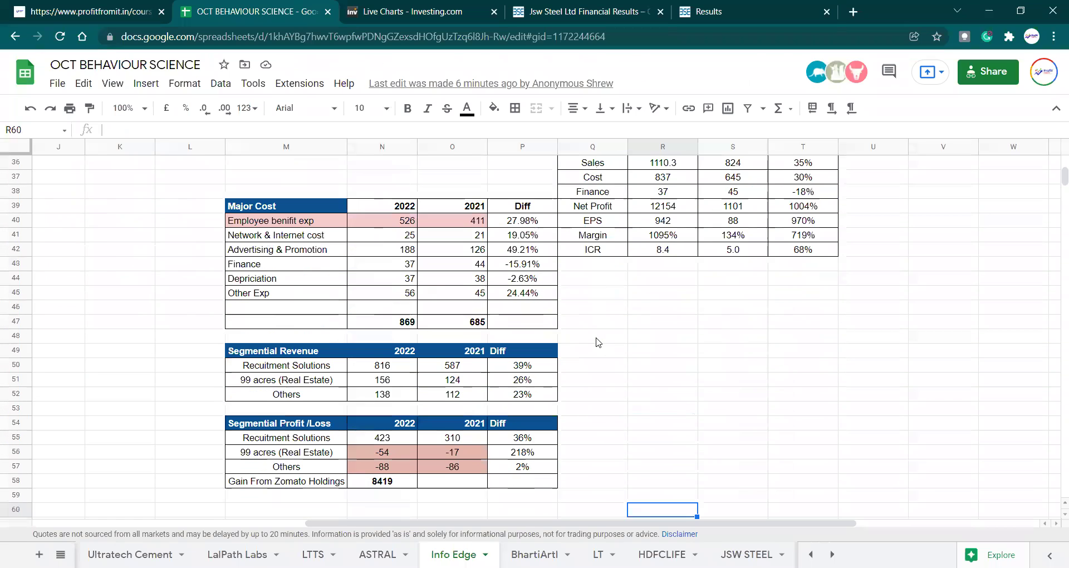
{"action": "key", "text": "Down"}
{"action": "key", "text": "Down"}
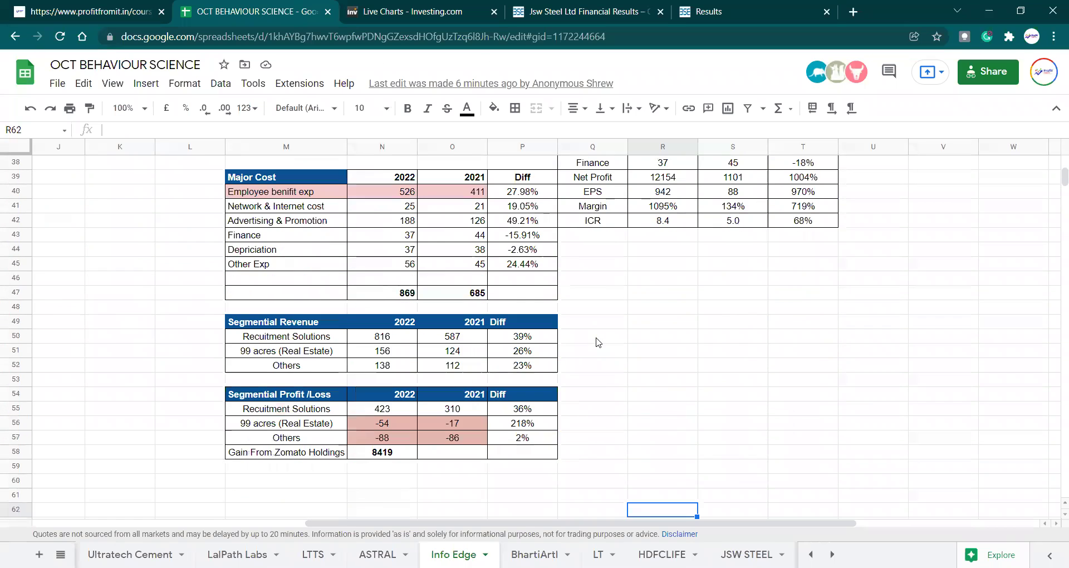
{"action": "key", "text": "Down"}
{"action": "key", "text": "Down"}
{"action": "key", "text": "Left"}
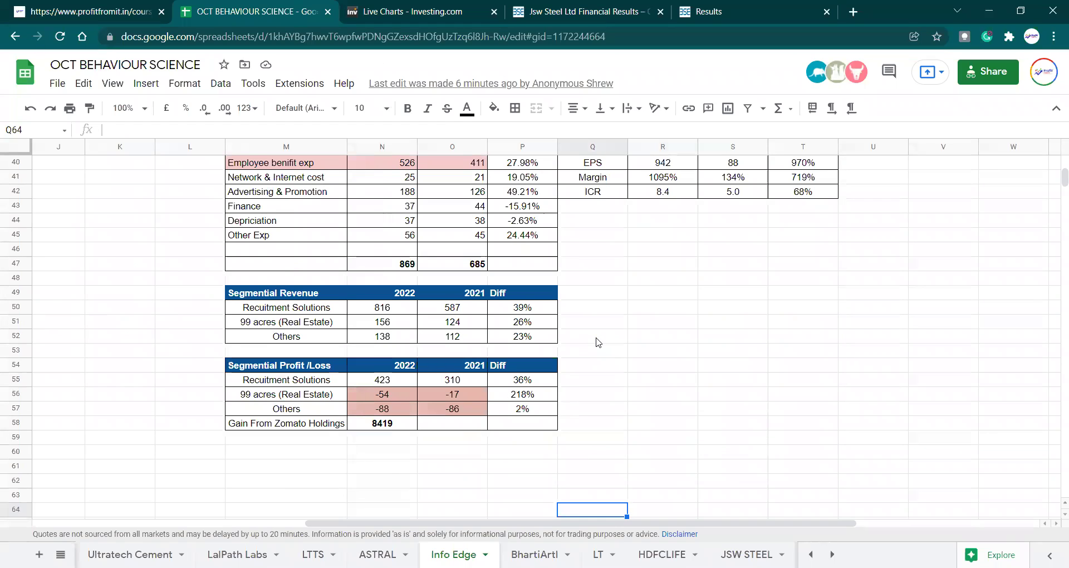
Step: Go back to Info Edge's 9M comparison table and check the 2021 net profit in cell S39
{"action": "key", "text": "Left"}
{"action": "key", "text": "Left"}
{"action": "key", "text": "Left"}
{"action": "key", "text": "ctrl+Up"}
{"action": "key", "text": "Right"}
{"action": "key", "text": "Right"}
{"action": "key", "text": "Right"}
{"action": "key", "text": "Right"}
{"action": "key", "text": "Right"}
{"action": "key", "text": "Up"}
{"action": "key", "text": "Up"}
{"action": "key", "text": "Up"}
{"action": "key", "text": "Up"}
{"action": "key", "text": "Up"}
{"action": "key", "text": "Up"}
{"action": "key", "text": "Up"}
{"action": "key", "text": "Up"}
{"action": "key", "text": "Up"}
{"action": "key", "text": "Up"}
{"action": "key", "text": "Up"}
{"action": "key", "text": "Up"}
{"action": "key", "text": "Up"}
{"action": "key", "text": "Up"}
{"action": "key", "text": "Up"}
{"action": "key", "text": "Up"}
{"action": "key", "text": "Up"}
{"action": "key", "text": "Up"}
{"action": "key", "text": "Up"}
{"action": "key", "text": "Up"}
{"action": "key", "text": "Up"}
{"action": "key", "text": "Up"}
{"action": "key", "text": "Up"}
{"action": "key", "text": "Up"}
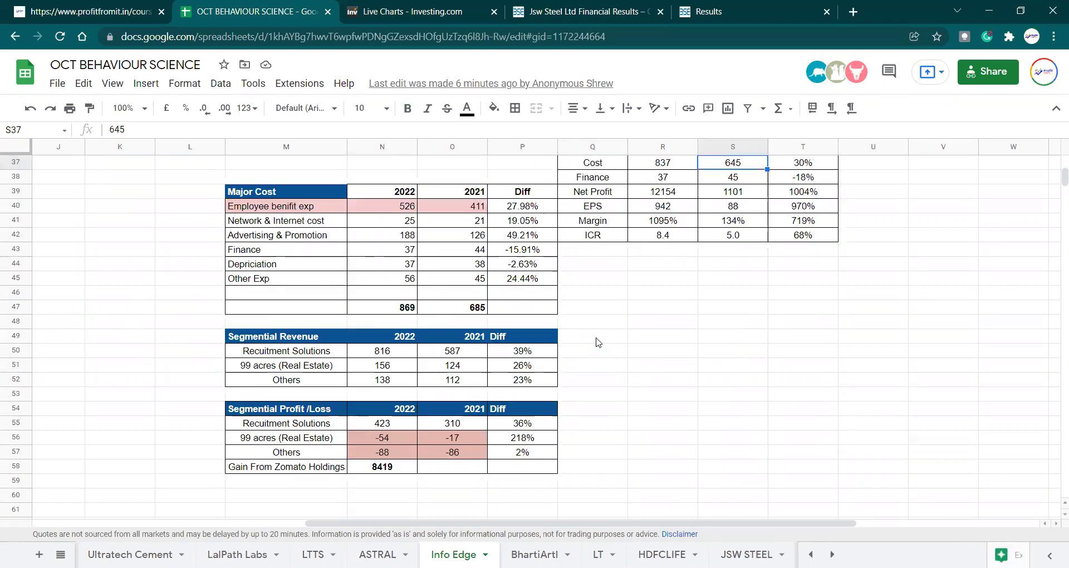
{"action": "key", "text": "Down"}
{"action": "key", "text": "Down"}
{"action": "key", "text": "Down"}
{"action": "key", "text": "Down"}
{"action": "key", "text": "Down"}
{"action": "key", "text": "Down"}
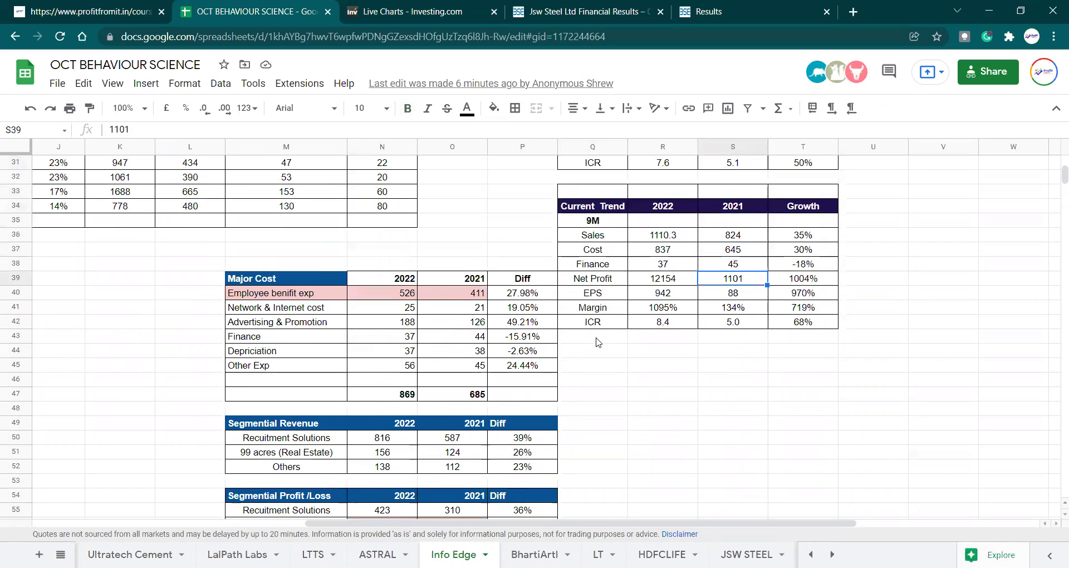
Step: Examine Info Edge's segmental revenue and segmental profit/loss tables below the 9M comparison
{"action": "key", "text": "Left"}
{"action": "key", "text": "Up"}
{"action": "key", "text": "Down"}
{"action": "key", "text": "Down"}
{"action": "key", "text": "Down"}
{"action": "key", "text": "Down"}
{"action": "key", "text": "Down"}
{"action": "key", "text": "Down"}
{"action": "key", "text": "Down"}
{"action": "key", "text": "Down"}
{"action": "key", "text": "Down"}
{"action": "key", "text": "Down"}
{"action": "key", "text": "Down"}
{"action": "key", "text": "Down"}
{"action": "key", "text": "Down"}
{"action": "key", "text": "Down"}
{"action": "key", "text": "Down"}
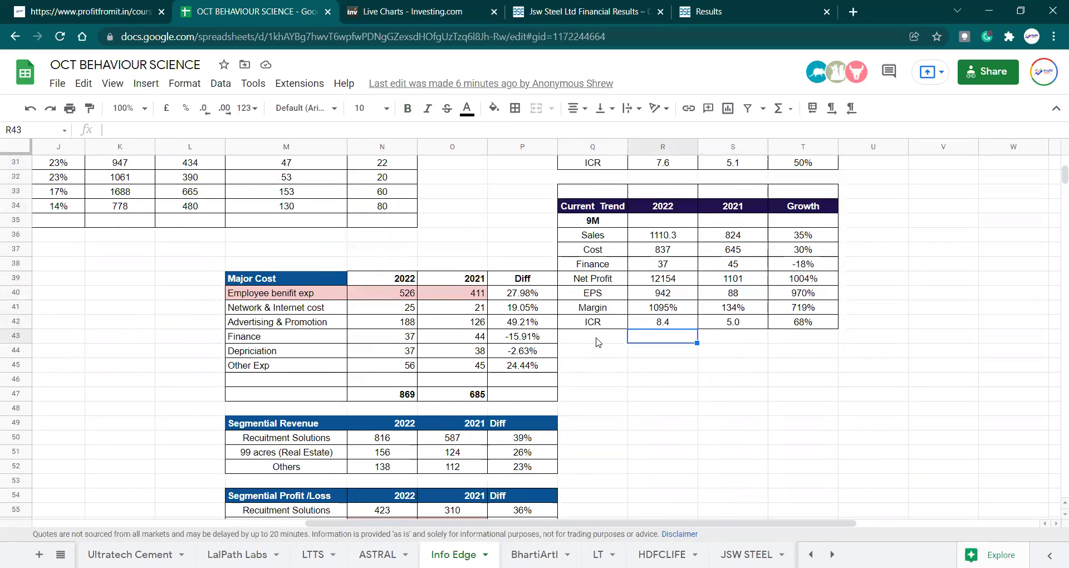
{"action": "key", "text": "Down"}
{"action": "key", "text": "Down"}
{"action": "key", "text": "Down"}
{"action": "key", "text": "Down"}
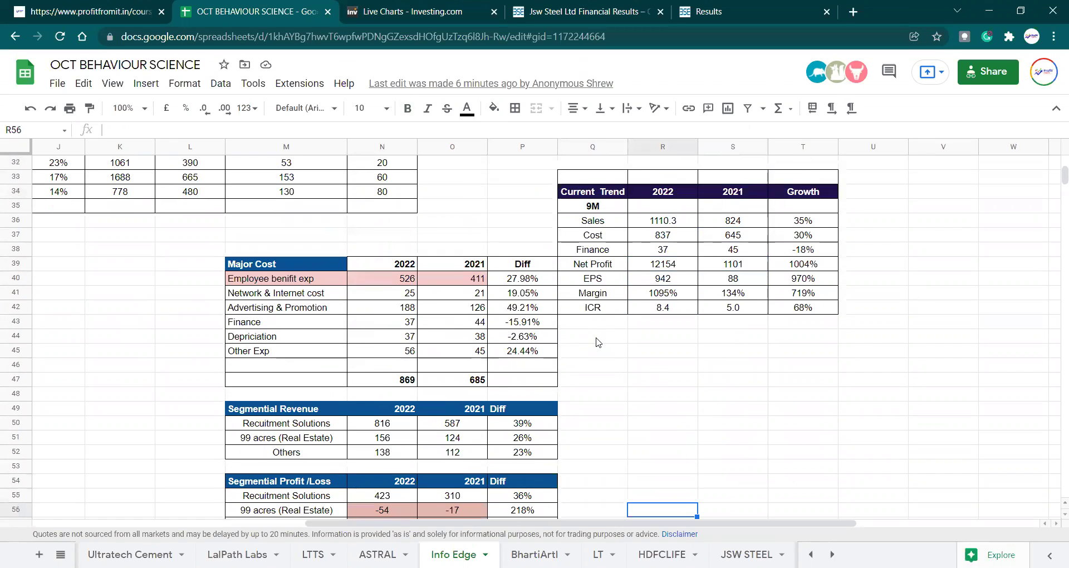
{"action": "key", "text": "Up"}
{"action": "key", "text": "Up"}
{"action": "key", "text": "Up"}
{"action": "key", "text": "Up"}
{"action": "key", "text": "Up"}
{"action": "key", "text": "Up"}
{"action": "key", "text": "Up"}
{"action": "key", "text": "Up"}
{"action": "key", "text": "Up"}
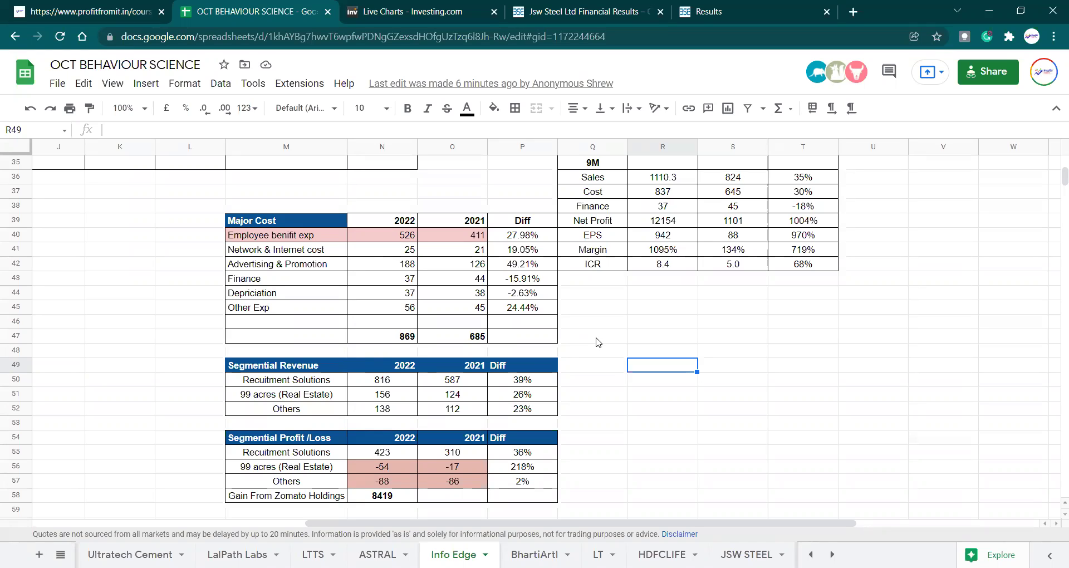
Step: Check the 2022 net profit, EPS and margin in the 9M comparison table
{"action": "key", "text": "Up"}
{"action": "key", "text": "Up"}
{"action": "key", "text": "Up"}
{"action": "key", "text": "Up"}
{"action": "key", "text": "Up"}
{"action": "key", "text": "Up"}
{"action": "key", "text": "Up"}
{"action": "key", "text": "Up"}
{"action": "key", "text": "Up"}
{"action": "key", "text": "Up"}
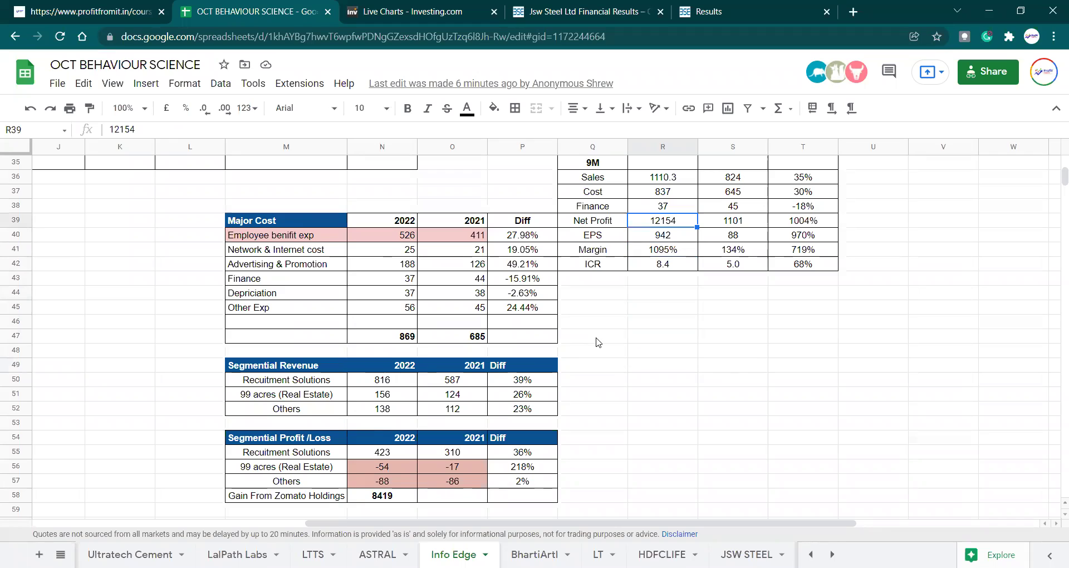
{"action": "key", "text": "Down"}
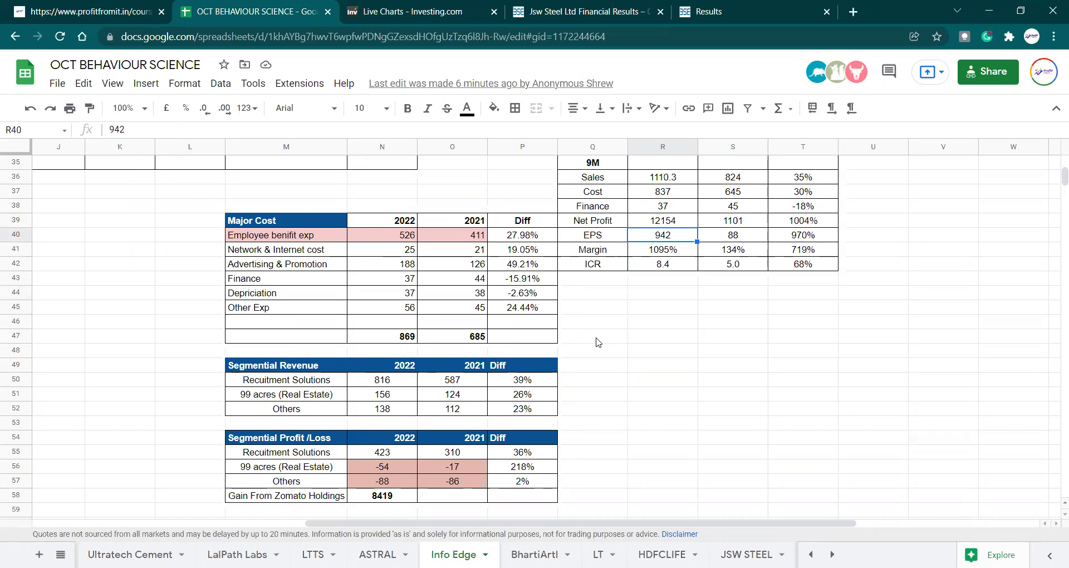
{"action": "key", "text": "Down"}
{"action": "key", "text": "Down"}
{"action": "key", "text": "Down"}
{"action": "key", "text": "Down"}
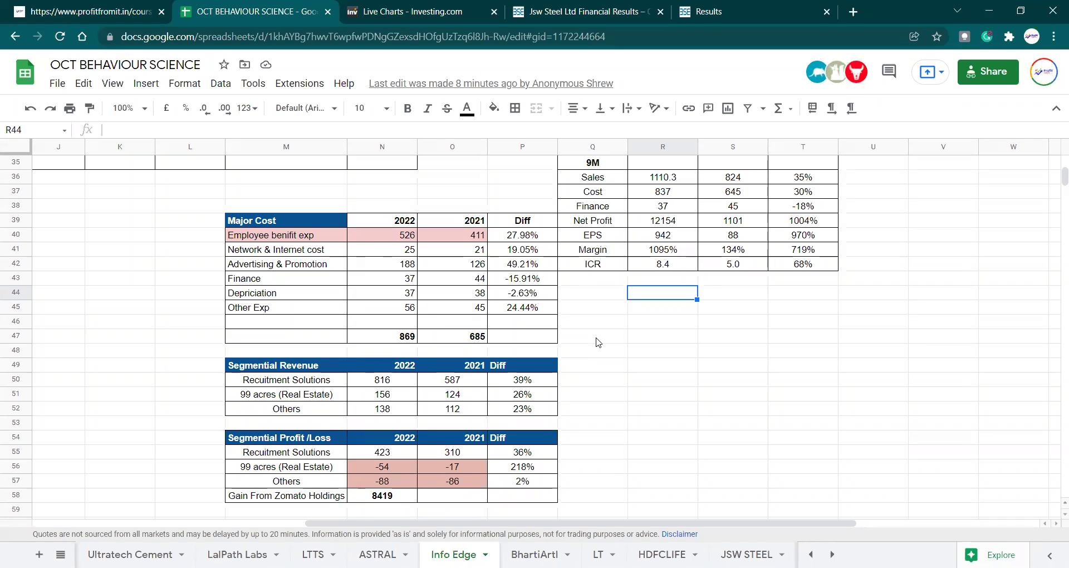
{"action": "key", "text": "Up"}
{"action": "key", "text": "Up"}
{"action": "key", "text": "Up"}
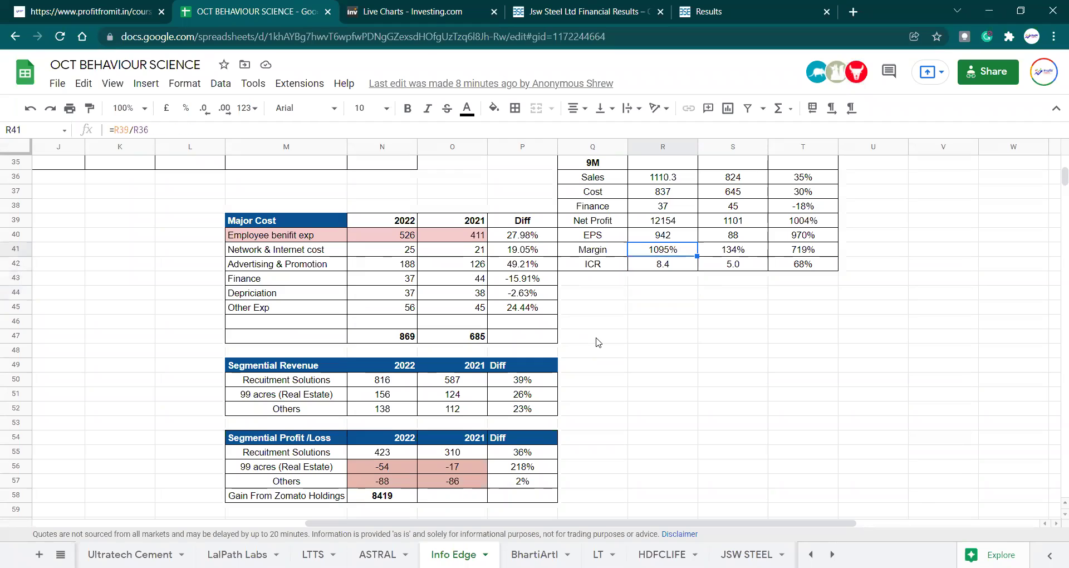
{"action": "key", "text": "Up"}
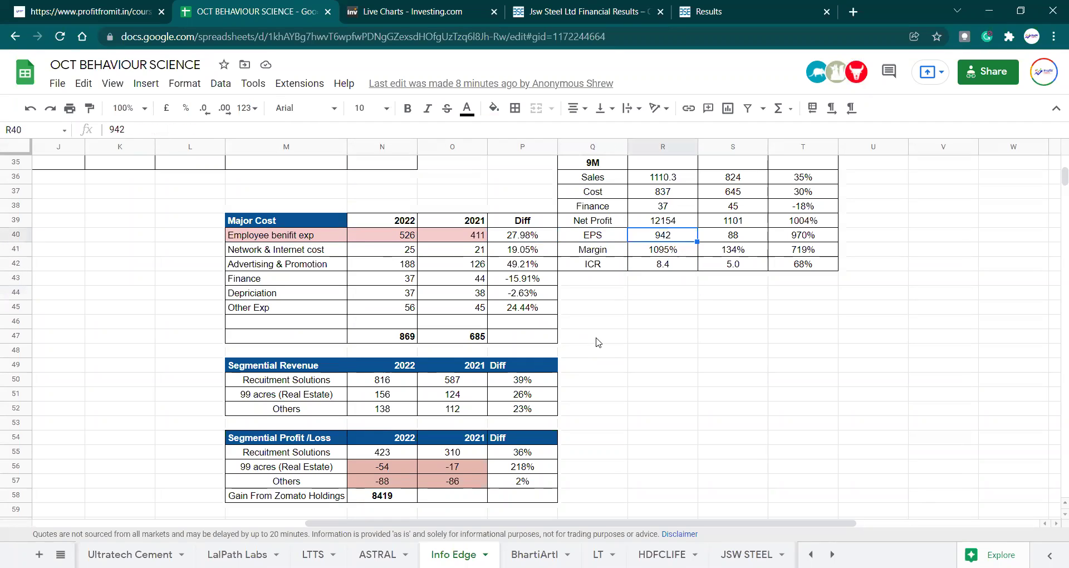
Step: Go back to Info Edge's long-term projections and check the 2030 EPS in cell G6
{"action": "key", "text": "Left"}
{"action": "key", "text": "Left"}
{"action": "key", "text": "Left"}
{"action": "key", "text": "Left"}
{"action": "key", "text": "Left"}
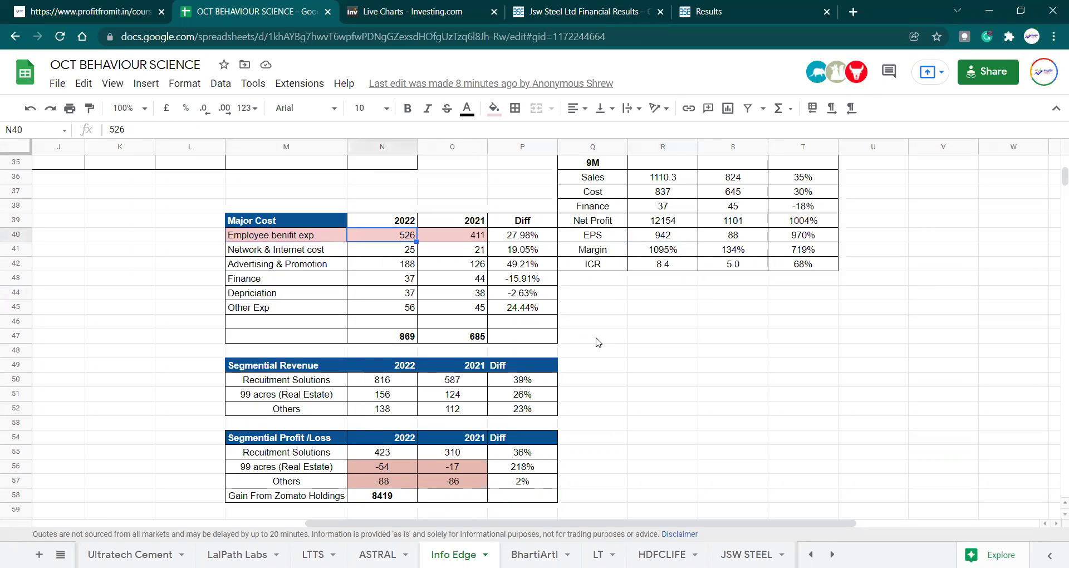
{"action": "key", "text": "Home"}
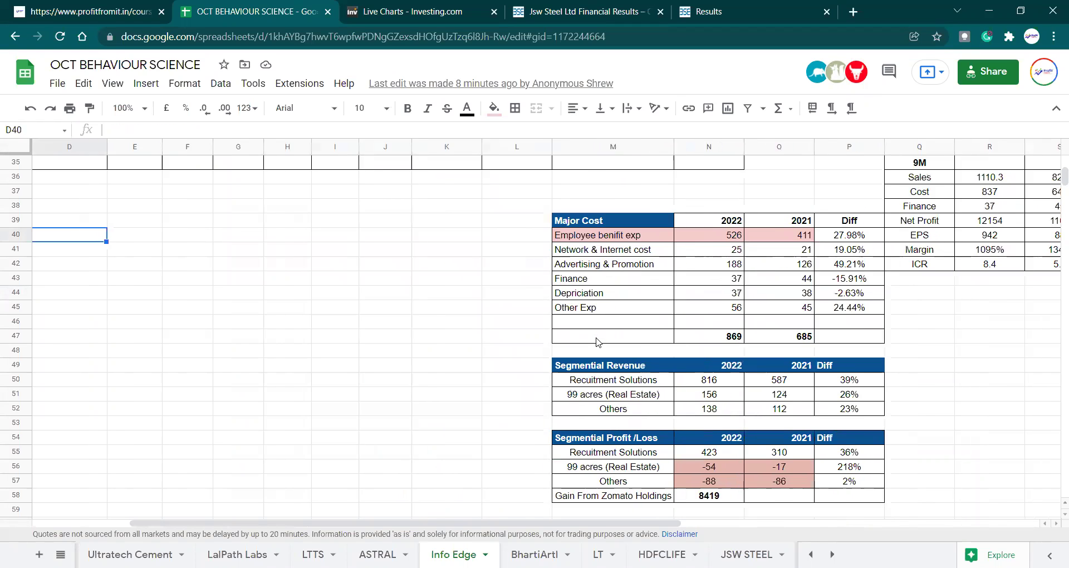
{"action": "key", "text": "Up"}
{"action": "key", "text": "Up"}
{"action": "key", "text": "Up"}
{"action": "key", "text": "Up"}
{"action": "key", "text": "Up"}
{"action": "key", "text": "Up"}
{"action": "key", "text": "Up"}
{"action": "key", "text": "Up"}
{"action": "key", "text": "Up"}
{"action": "key", "text": "Up"}
{"action": "key", "text": "Up"}
{"action": "key", "text": "Up"}
{"action": "key", "text": "Up"}
{"action": "key", "text": "Up"}
{"action": "key", "text": "Up"}
{"action": "key", "text": "Up"}
{"action": "key", "text": "Up"}
{"action": "key", "text": "Up"}
{"action": "key", "text": "Up"}
{"action": "key", "text": "Up"}
{"action": "key", "text": "Up"}
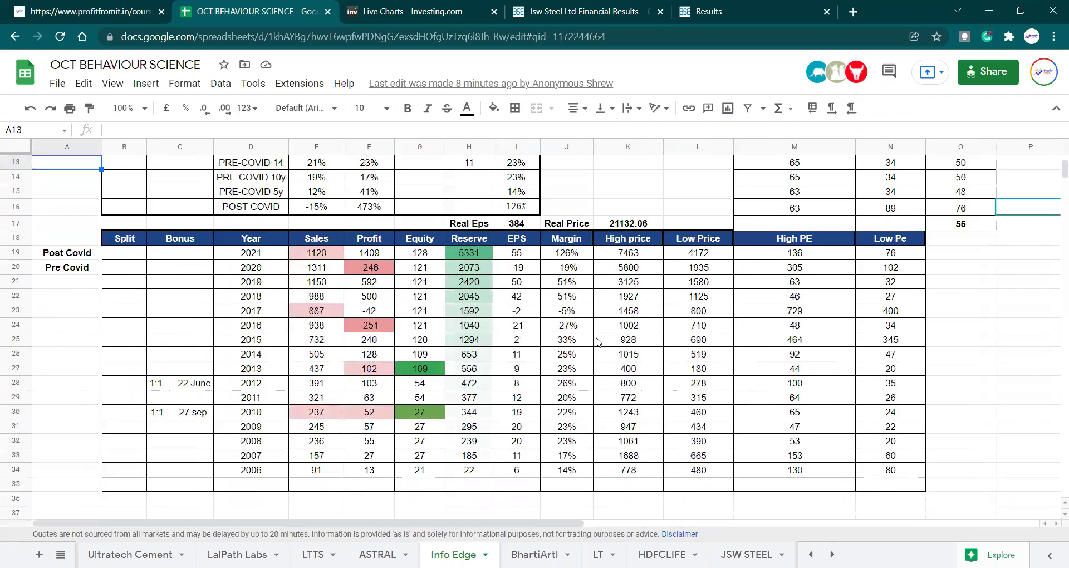
{"action": "key", "text": "Right"}
{"action": "key", "text": "Right"}
{"action": "key", "text": "Right"}
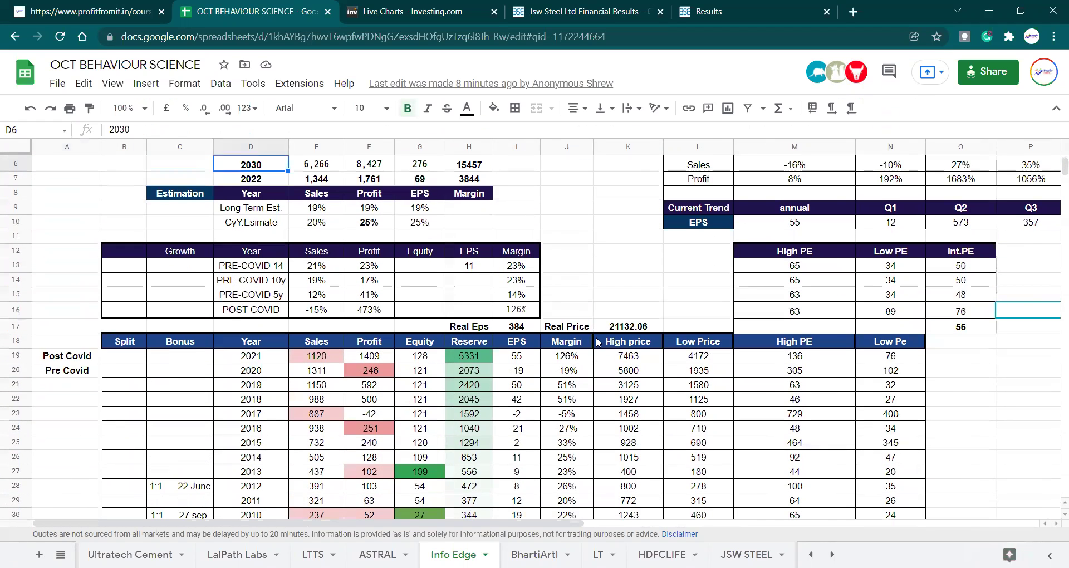
{"action": "key", "text": "Up"}
{"action": "key", "text": "Up"}
{"action": "key", "text": "Down"}
{"action": "key", "text": "Down"}
{"action": "key", "text": "Right"}
{"action": "key", "text": "Right"}
{"action": "key", "text": "Right"}
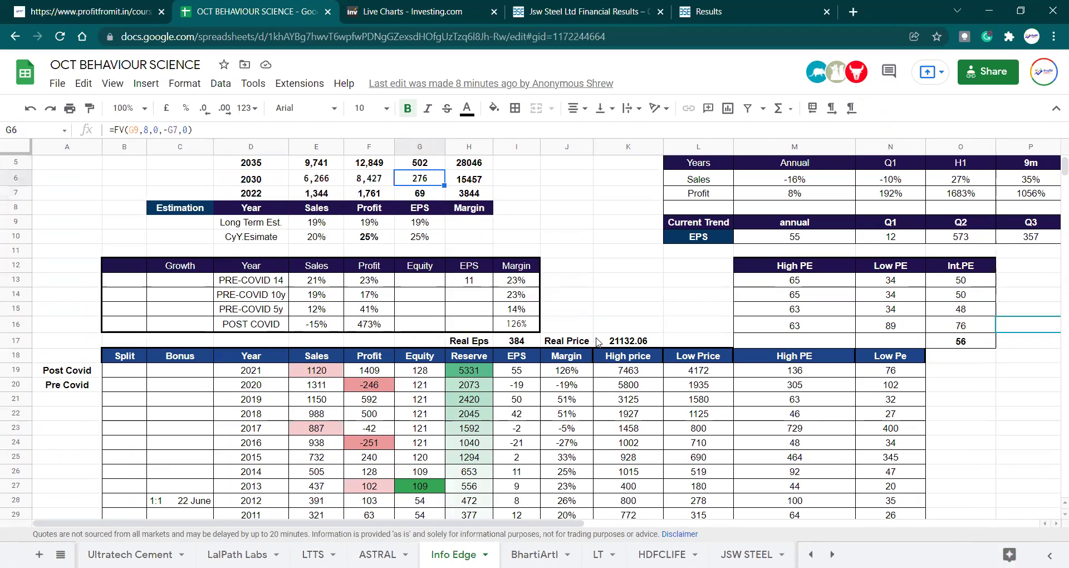
Step: Review the 2021 row of the yearly history and the PRE-COVID 14 margin in the growth table
{"action": "key", "text": "Down"}
{"action": "key", "text": "Down"}
{"action": "key", "text": "Down"}
{"action": "key", "text": "Down"}
{"action": "key", "text": "Down"}
{"action": "key", "text": "Down"}
{"action": "key", "text": "Down"}
{"action": "key", "text": "Down"}
{"action": "key", "text": "Down"}
{"action": "key", "text": "Down"}
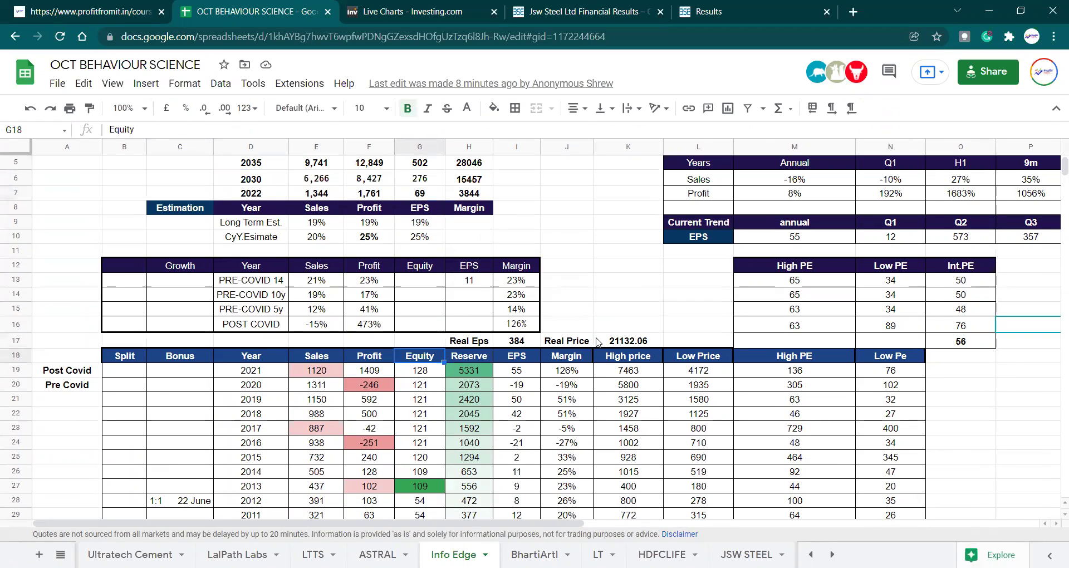
{"action": "key", "text": "Down"}
{"action": "key", "text": "Right"}
{"action": "key", "text": "Right"}
{"action": "key", "text": "Up"}
{"action": "key", "text": "Up"}
{"action": "key", "text": "Up"}
{"action": "key", "text": "Up"}
{"action": "key", "text": "Up"}
{"action": "key", "text": "Up"}
{"action": "key", "text": "Up"}
{"action": "key", "text": "Up"}
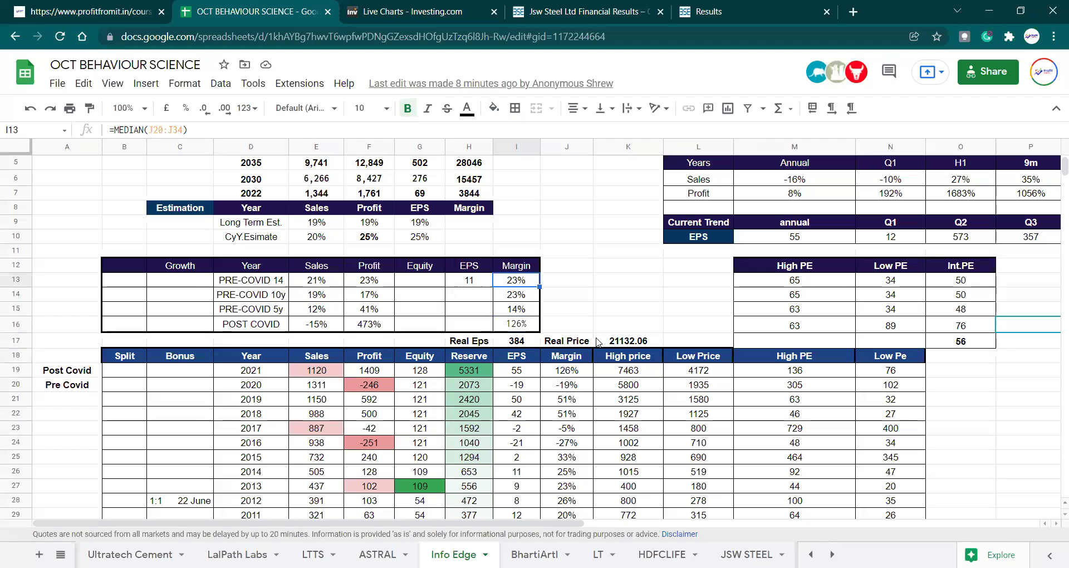
Step: Check the estimated 2022 EPS in cell G7 against the neighbouring margin column
{"action": "key", "text": "Up"}
{"action": "key", "text": "Up"}
{"action": "key", "text": "Left"}
{"action": "key", "text": "Up"}
{"action": "key", "text": "Left"}
{"action": "key", "text": "Right"}
{"action": "key", "text": "Left"}
{"action": "key", "text": "Right"}
{"action": "key", "text": "Left"}
{"action": "key", "text": "Right"}
{"action": "key", "text": "Left"}
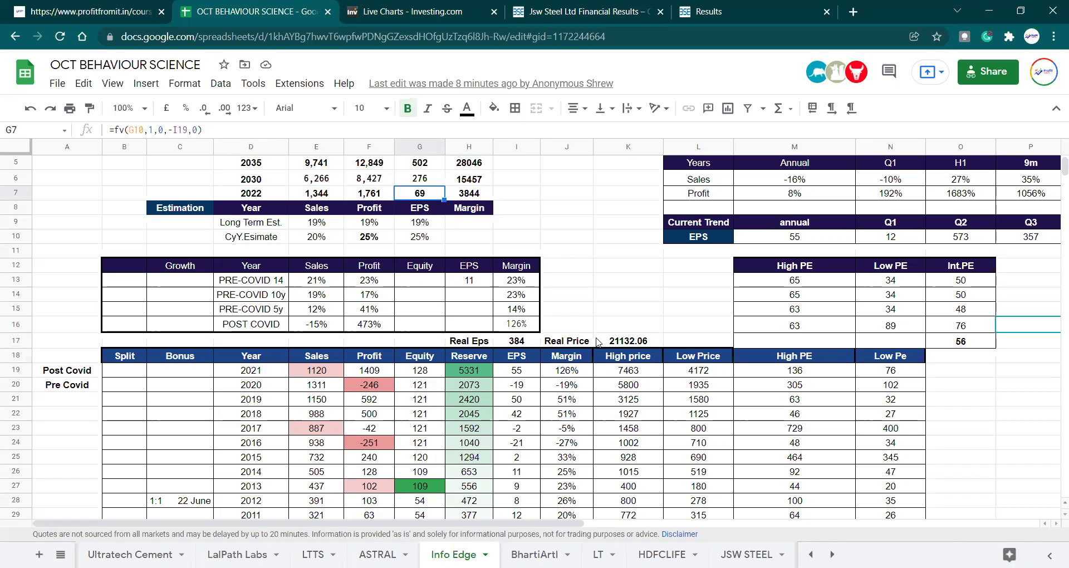
Step: Return to Info Edge's 9M comparison table and check the EPS growth in cell T40
{"action": "key", "text": "Right"}
{"action": "key", "text": "Right"}
{"action": "key", "text": "Right"}
{"action": "key", "text": "Right"}
{"action": "key", "text": "Right"}
{"action": "key", "text": "Right"}
{"action": "key", "text": "Right"}
{"action": "key", "text": "Right"}
{"action": "key", "text": "Right"}
{"action": "key", "text": "Right"}
{"action": "key", "text": "Right"}
{"action": "key", "text": "Right"}
{"action": "key", "text": "Right"}
{"action": "key", "text": "Right"}
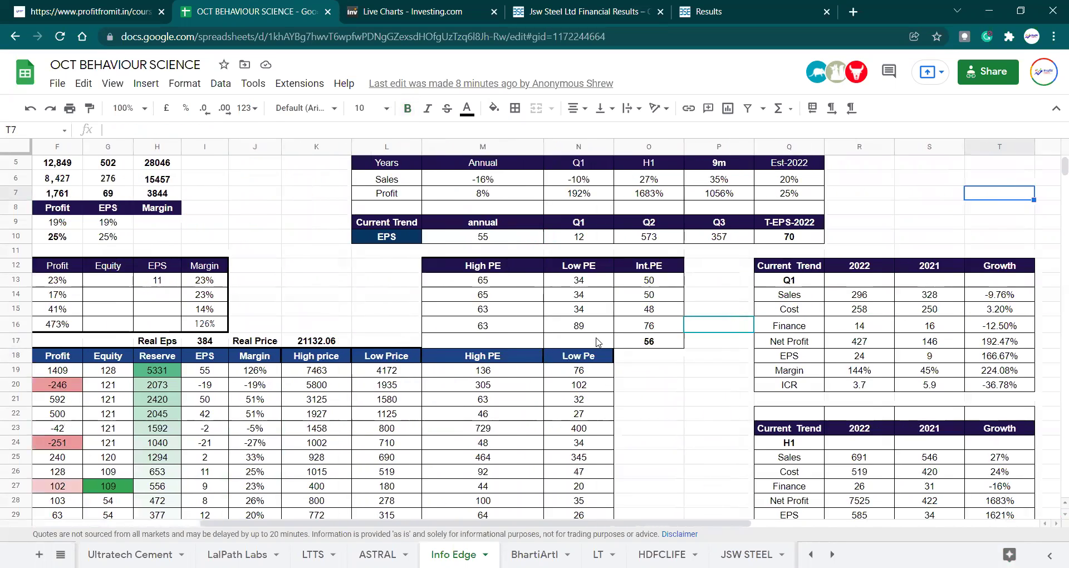
{"action": "key", "text": "Down"}
{"action": "key", "text": "Down"}
{"action": "key", "text": "Down"}
{"action": "key", "text": "Down"}
{"action": "key", "text": "Down"}
{"action": "key", "text": "Down"}
{"action": "key", "text": "Down"}
{"action": "key", "text": "Down"}
{"action": "key", "text": "Down"}
{"action": "key", "text": "Down"}
{"action": "key", "text": "Down"}
{"action": "key", "text": "Down"}
{"action": "key", "text": "Down"}
{"action": "key", "text": "Down"}
{"action": "key", "text": "Down"}
{"action": "key", "text": "Down"}
{"action": "key", "text": "Down"}
{"action": "key", "text": "Down"}
{"action": "key", "text": "Down"}
{"action": "key", "text": "Down"}
{"action": "key", "text": "Down"}
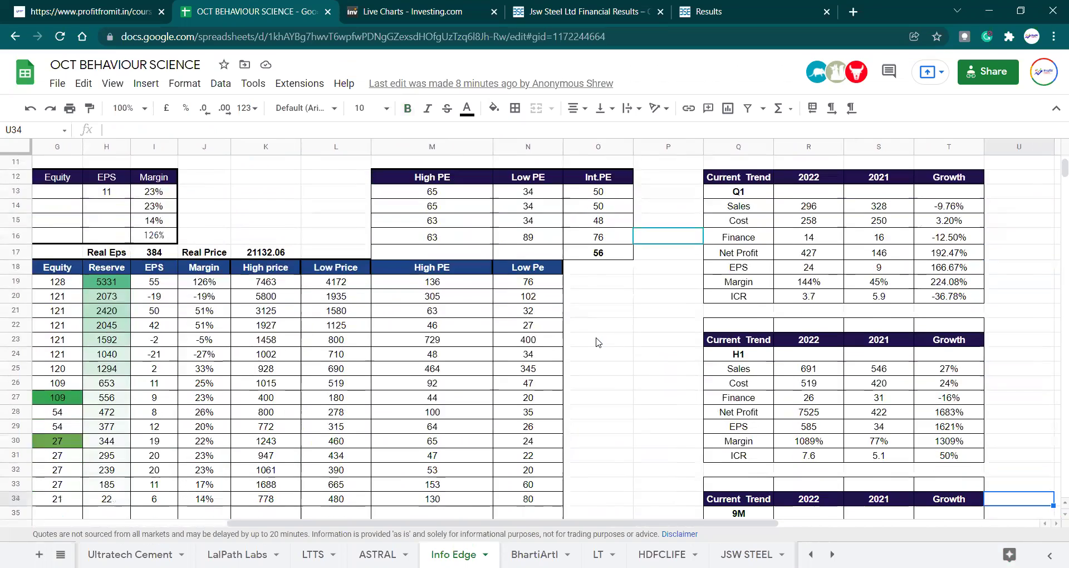
{"action": "key", "text": "Down"}
{"action": "key", "text": "Down"}
{"action": "key", "text": "Down"}
{"action": "key", "text": "Down"}
{"action": "key", "text": "Left"}
{"action": "key", "text": "Left"}
{"action": "key", "text": "Left"}
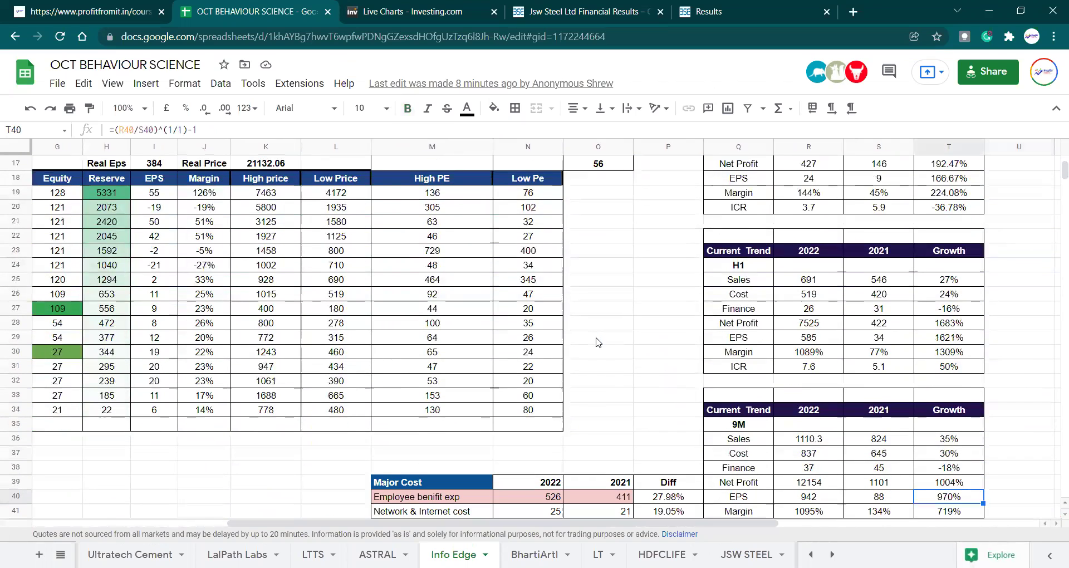
Step: Review Info Edge's Major Cost table, starting from the 2021 employee benefit expense in cell O40, down to the segment tables
{"action": "key", "text": "Left"}
{"action": "key", "text": "Left"}
{"action": "key", "text": "Left"}
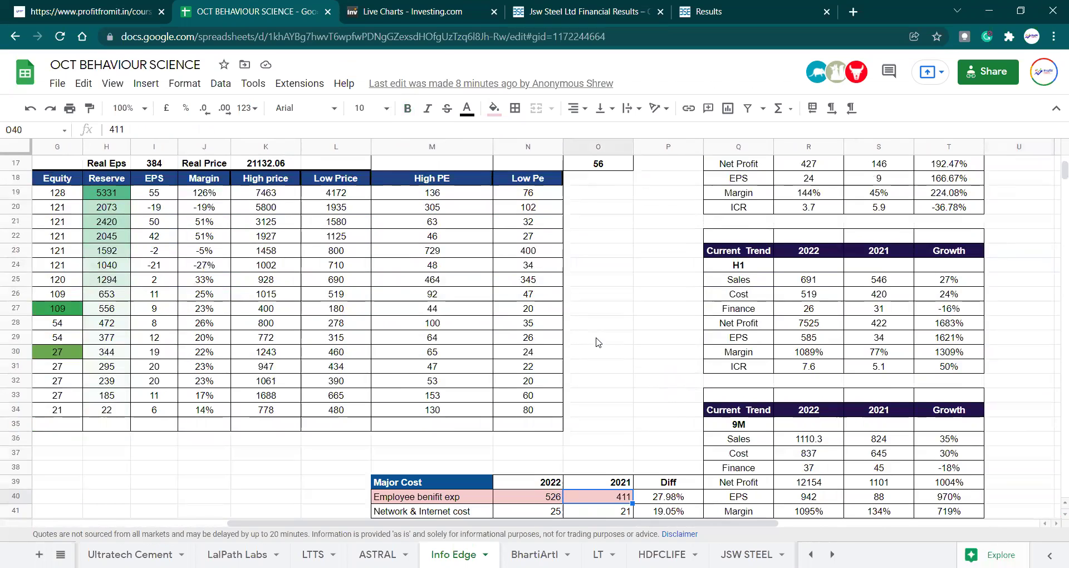
{"action": "key", "text": "Down"}
{"action": "key", "text": "Down"}
{"action": "key", "text": "Down"}
{"action": "key", "text": "Down"}
{"action": "key", "text": "Down"}
{"action": "key", "text": "Down"}
{"action": "key", "text": "Down"}
{"action": "key", "text": "Down"}
{"action": "key", "text": "Down"}
{"action": "key", "text": "Down"}
{"action": "key", "text": "Down"}
{"action": "key", "text": "Down"}
{"action": "key", "text": "Down"}
{"action": "key", "text": "Down"}
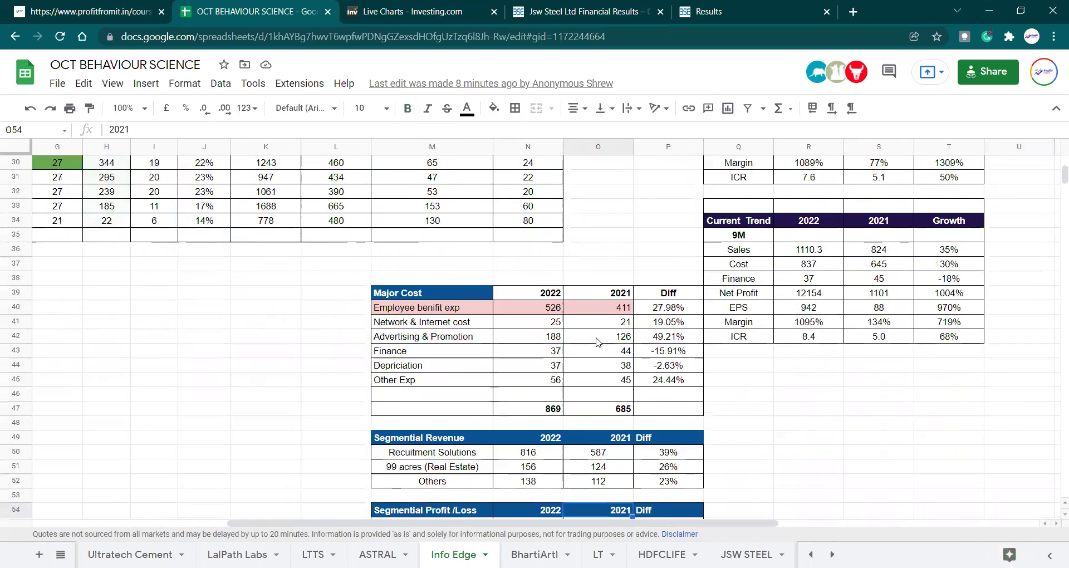
Step: Examine the Segmential Profit /Loss table and check the 2022 result of 99 acres (Real Estate) in cell N56
{"action": "key", "text": "Down"}
{"action": "key", "text": "Down"}
{"action": "key", "text": "Down"}
{"action": "key", "text": "Down"}
{"action": "key", "text": "Down"}
{"action": "key", "text": "Down"}
{"action": "key", "text": "Down"}
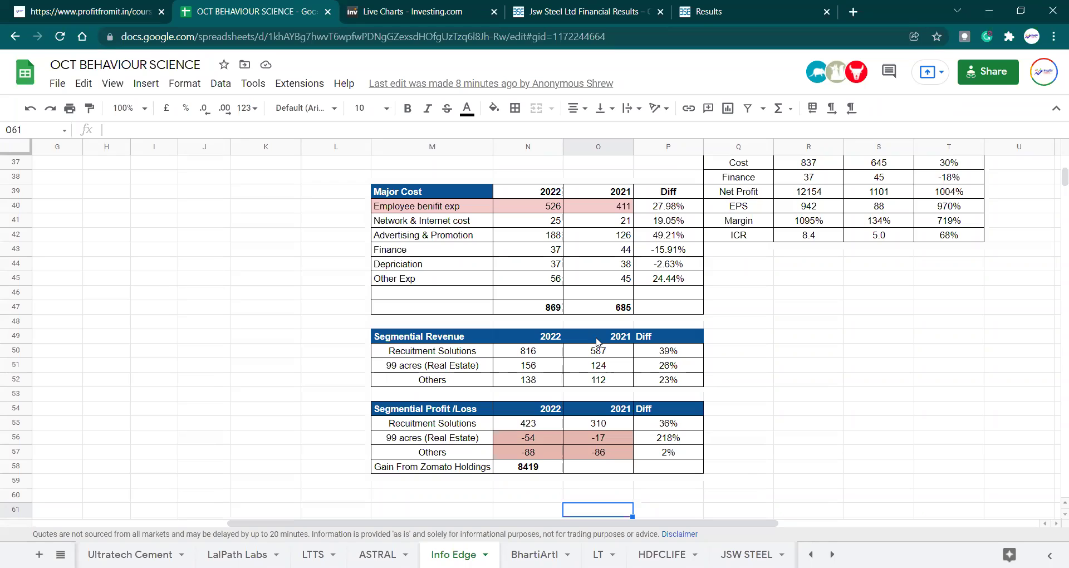
{"action": "key", "text": "Up"}
{"action": "key", "text": "Up"}
{"action": "key", "text": "Up"}
{"action": "key", "text": "Up"}
{"action": "key", "text": "Up"}
{"action": "key", "text": "Left"}
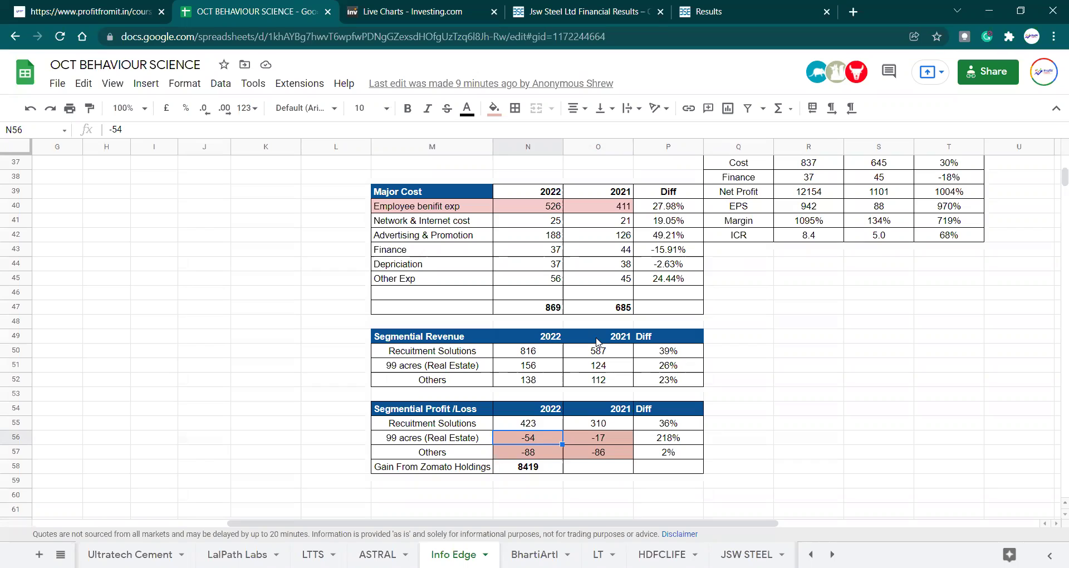
Step: Enter the note "naukri" in cell R55, in line with the Recuitment Solutions profit row
{"action": "key", "text": "Right"}
{"action": "key", "text": "Right"}
{"action": "key", "text": "Right"}
{"action": "key", "text": "Right"}
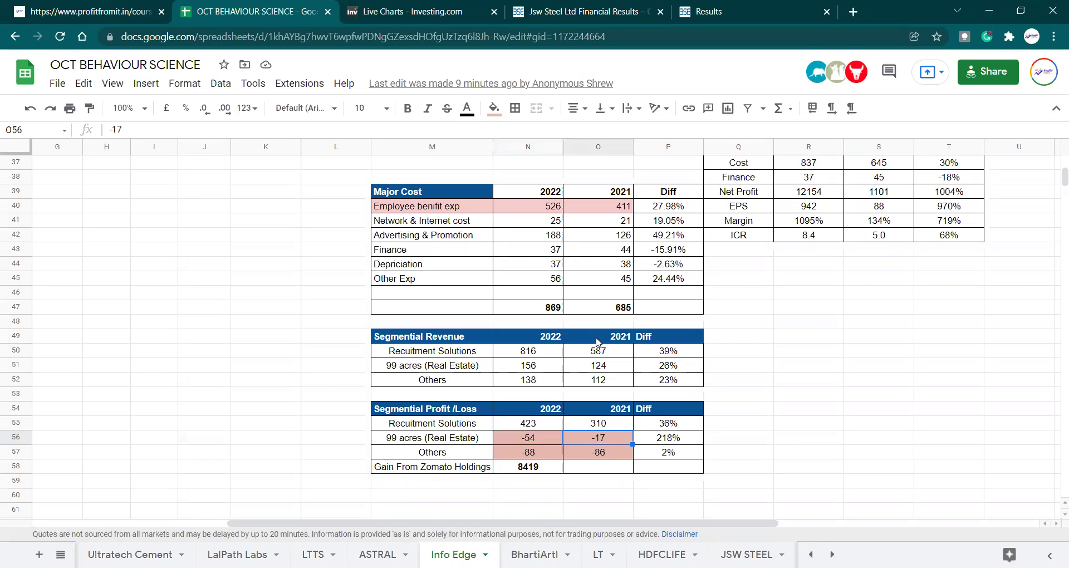
{"action": "key", "text": "Up"}
{"action": "type", "text": "nauk"}
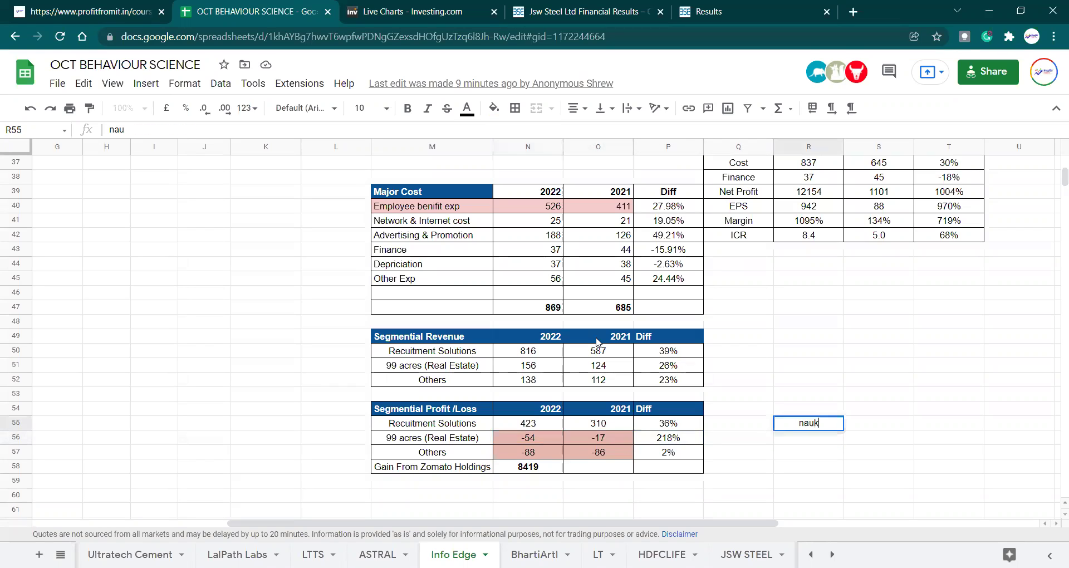
{"action": "type", "text": "ri"}
{"action": "key", "text": "Return"}
Step: Check the 99 acres (Real Estate) row of the Segmential Profit /Loss table again, ending on its 2022 result
{"action": "key", "text": "Left"}
{"action": "key", "text": "Left"}
{"action": "key", "text": "Left"}
{"action": "key", "text": "Left"}
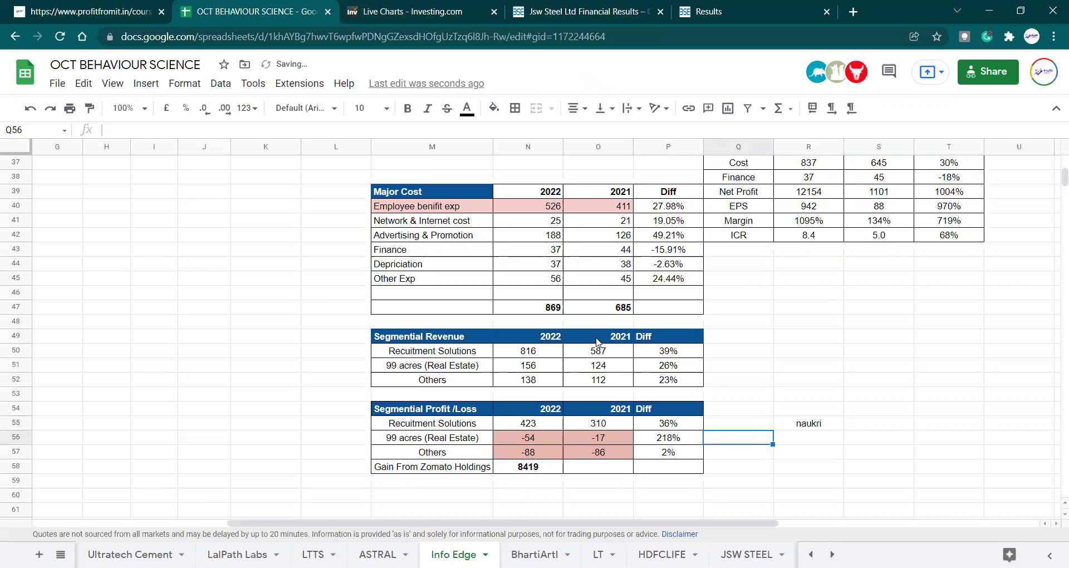
{"action": "key", "text": "Right"}
{"action": "key", "text": "Right"}
{"action": "key", "text": "Right"}
{"action": "key", "text": "Right"}
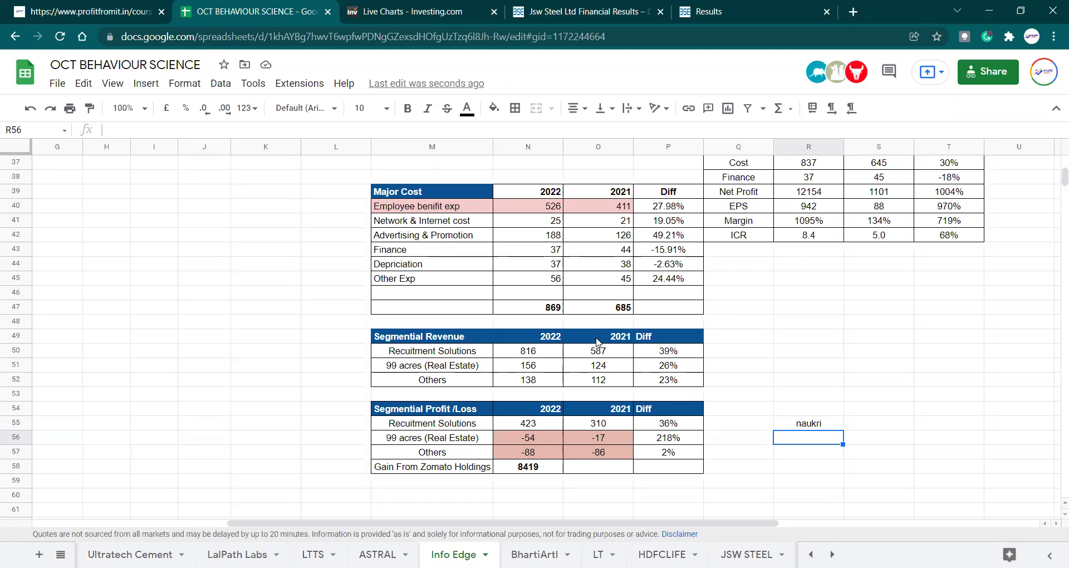
{"action": "key", "text": "Left"}
{"action": "key", "text": "Left"}
{"action": "key", "text": "Left"}
{"action": "key", "text": "Left"}
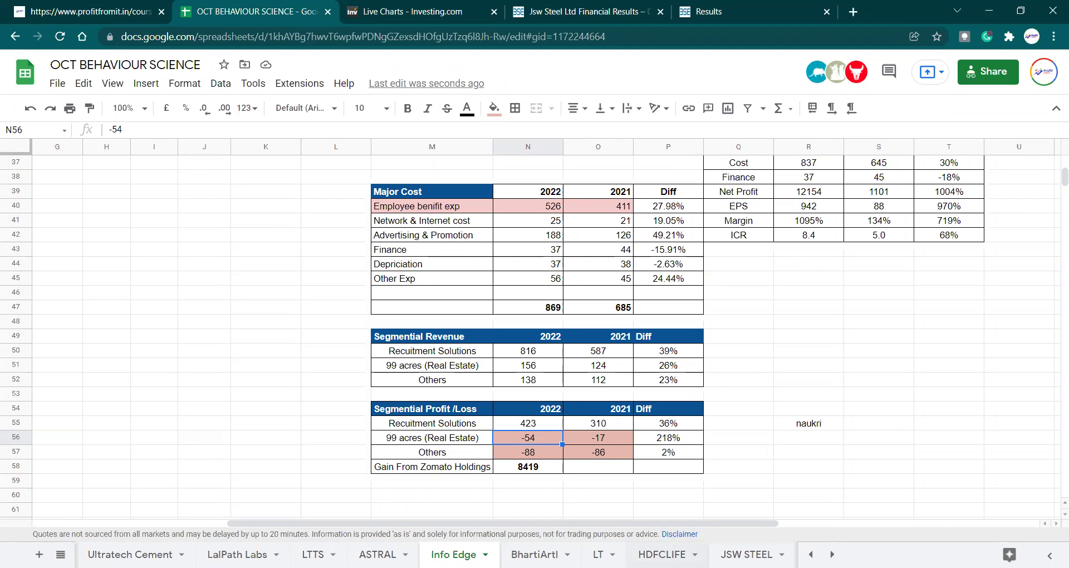
Step: Open the HDFCLIFE sheet and review its growth table and yearly EPS history from 2021 to 2008
{"action": "left_click", "coordinate": [662, 554]}
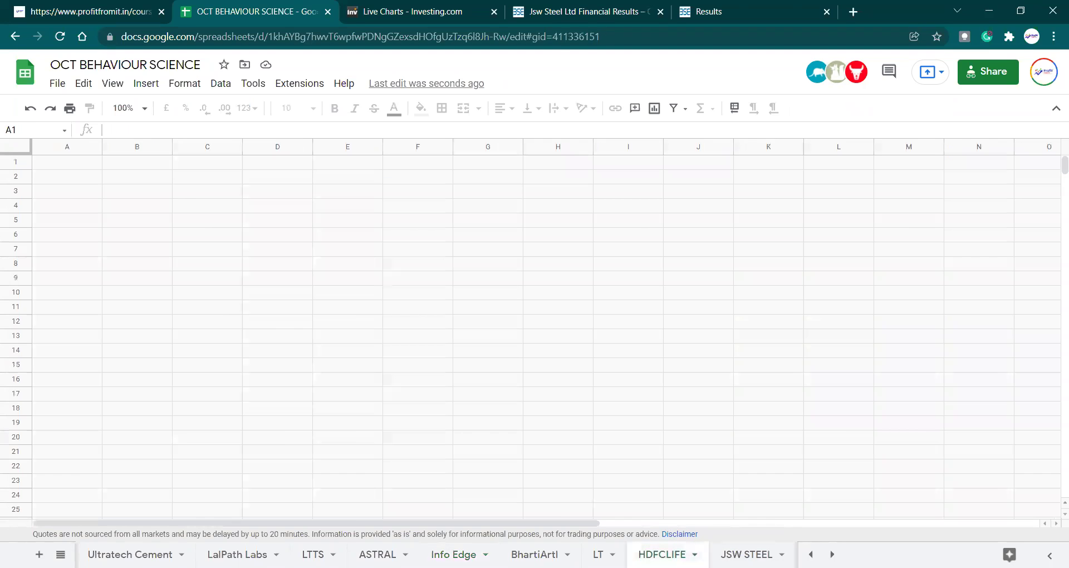
{"action": "left_click", "coordinate": [503, 387]}
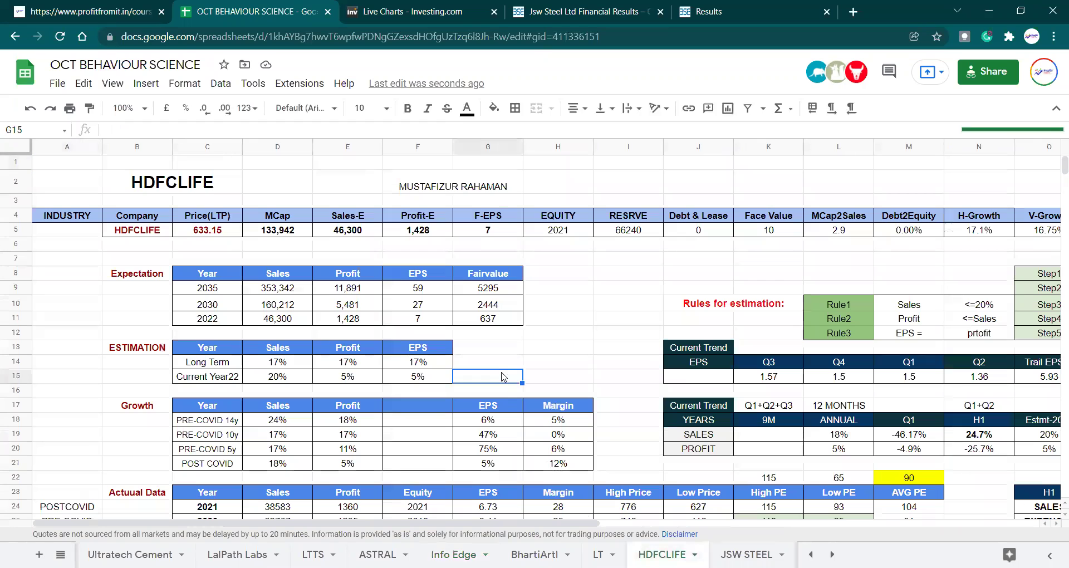
{"action": "key", "text": "Down"}
{"action": "key", "text": "Down"}
{"action": "key", "text": "Down"}
{"action": "key", "text": "Down"}
{"action": "key", "text": "Down"}
{"action": "key", "text": "Down"}
{"action": "key", "text": "Down"}
{"action": "key", "text": "Down"}
{"action": "key", "text": "Down"}
{"action": "key", "text": "Down"}
{"action": "key", "text": "Down"}
{"action": "key", "text": "Down"}
{"action": "key", "text": "Down"}
{"action": "key", "text": "Down"}
{"action": "key", "text": "Down"}
{"action": "key", "text": "Down"}
{"action": "key", "text": "Down"}
{"action": "key", "text": "Down"}
{"action": "key", "text": "Down"}
{"action": "key", "text": "Down"}
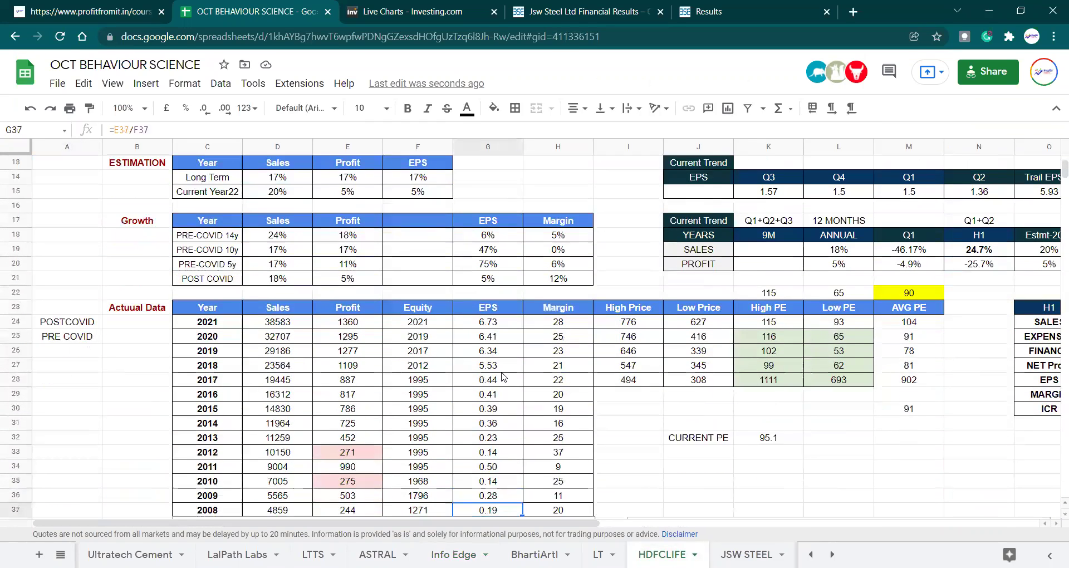
{"action": "key", "text": "Up"}
{"action": "key", "text": "Up"}
{"action": "key", "text": "Up"}
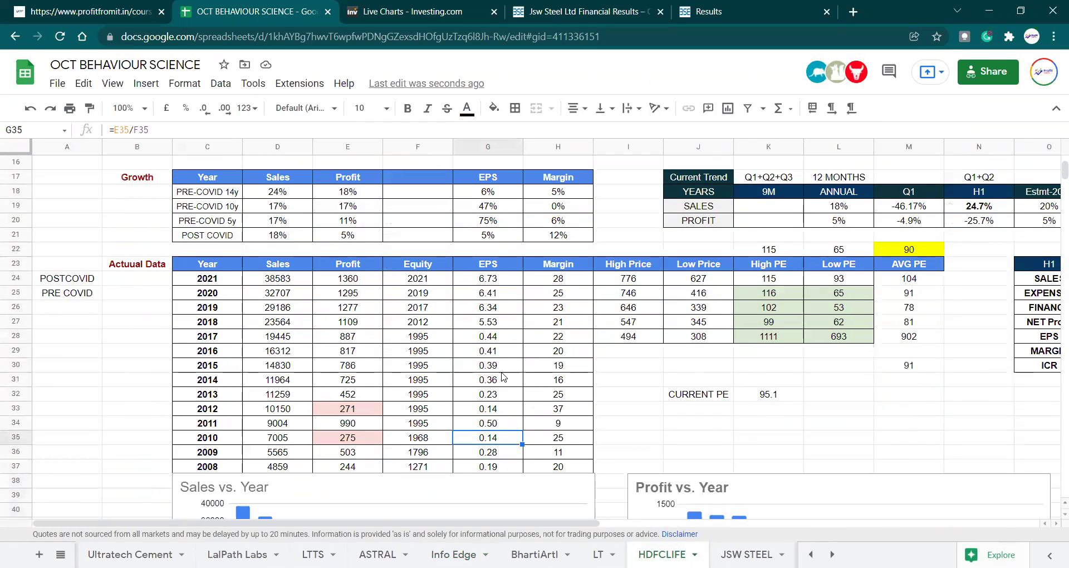
Step: Move the upper Sales vs. Year chart down to about row 43 to uncover the 2007 to 2004 rows of the yearly history
{"action": "key", "text": "Down"}
{"action": "key", "text": "Down"}
{"action": "key", "text": "Down"}
{"action": "key", "text": "Down"}
{"action": "key", "text": "Down"}
{"action": "key", "text": "Down"}
{"action": "key", "text": "Down"}
{"action": "key", "text": "Down"}
{"action": "key", "text": "Down"}
{"action": "key", "text": "Down"}
{"action": "key", "text": "Down"}
{"action": "key", "text": "Down"}
{"action": "key", "text": "Down"}
{"action": "key", "text": "Down"}
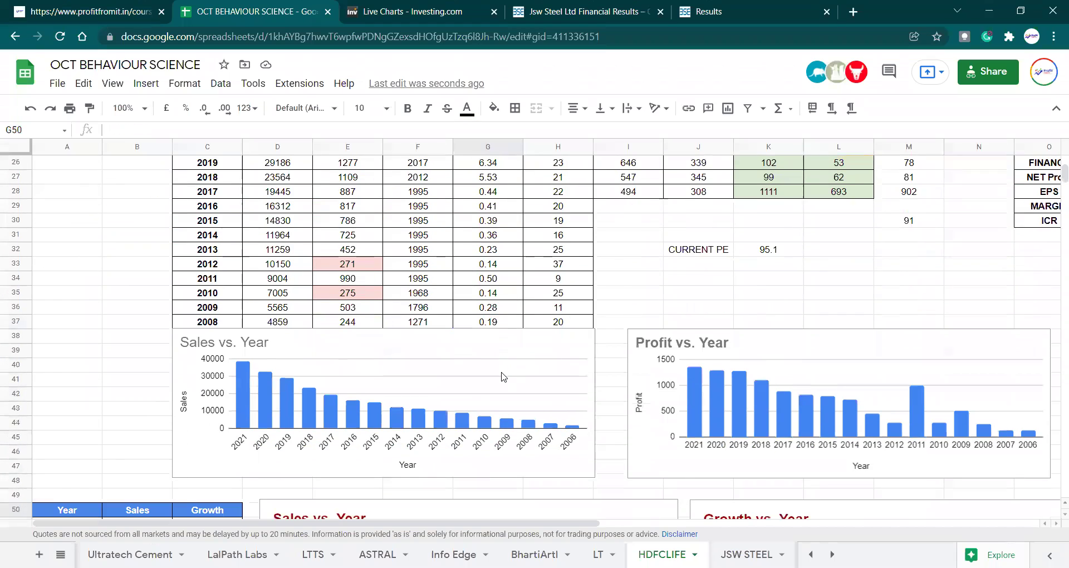
{"action": "left_click_drag", "start_coordinate": [474, 403], "coordinate": [474, 466]}
{"action": "scroll", "coordinate": [309, 386], "scroll_direction": "down", "scroll_amount": 1}
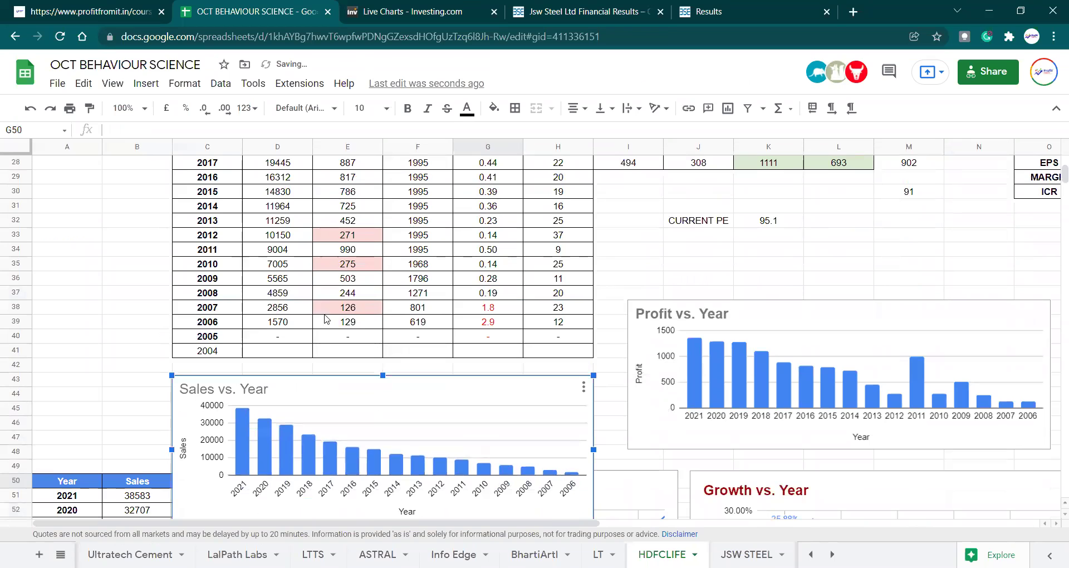
Step: Examine HDFCLIFE's yearly Profit column from the oldest years up to its header in cell E23
{"action": "left_click", "coordinate": [354, 298]}
{"action": "key", "text": "Up"}
{"action": "key", "text": "Up"}
{"action": "key", "text": "Up"}
{"action": "key", "text": "Up"}
{"action": "key", "text": "Up"}
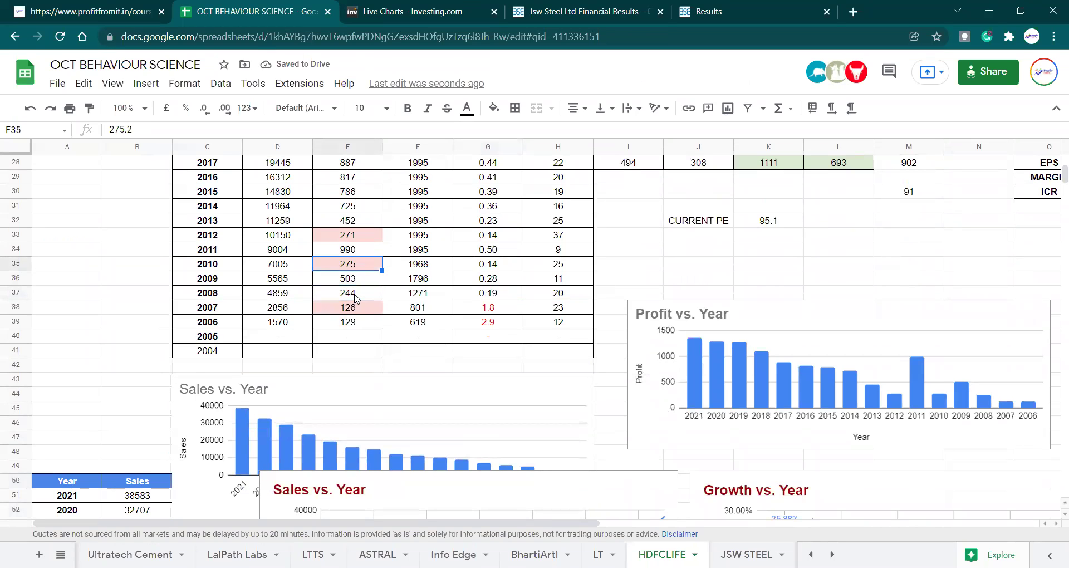
{"action": "key", "text": "Up"}
{"action": "key", "text": "Up"}
{"action": "key", "text": "Up"}
{"action": "key", "text": "Up"}
{"action": "key", "text": "Up"}
{"action": "key", "text": "Up"}
{"action": "key", "text": "Up"}
{"action": "key", "text": "Up"}
{"action": "key", "text": "Up"}
{"action": "key", "text": "Up"}
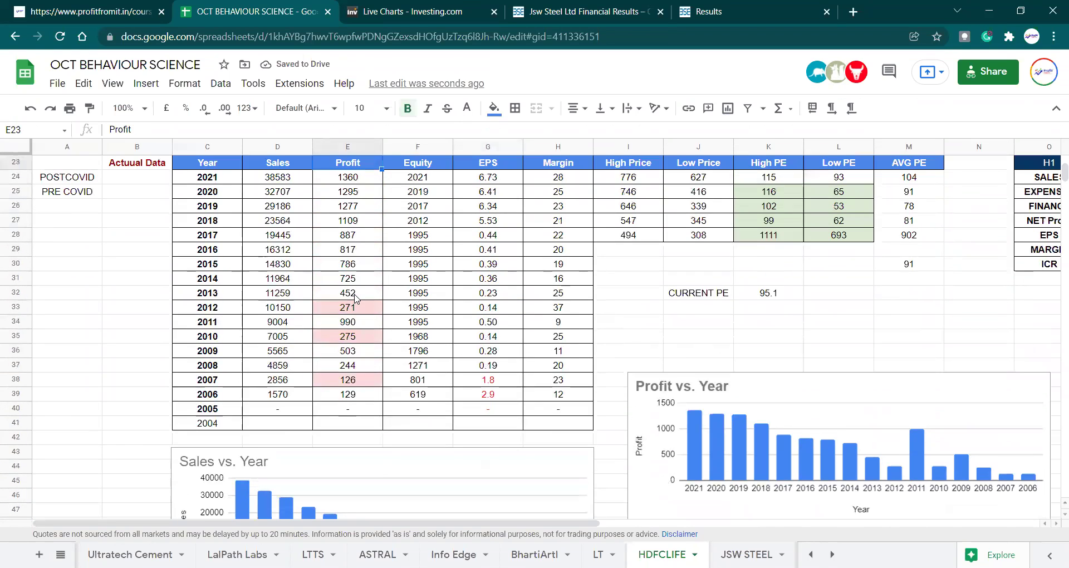
Step: Follow the yearly Profit figures from 2021 back down to the oldest years
{"action": "key", "text": "Down"}
{"action": "key", "text": "Down"}
{"action": "key", "text": "Down"}
{"action": "key", "text": "Down"}
{"action": "key", "text": "Down"}
{"action": "key", "text": "Down"}
{"action": "key", "text": "Down"}
{"action": "key", "text": "Down"}
{"action": "key", "text": "Down"}
{"action": "key", "text": "Down"}
{"action": "key", "text": "Down"}
{"action": "key", "text": "Down"}
{"action": "key", "text": "Down"}
{"action": "key", "text": "Down"}
{"action": "key", "text": "Down"}
{"action": "key", "text": "Down"}
{"action": "key", "text": "Down"}
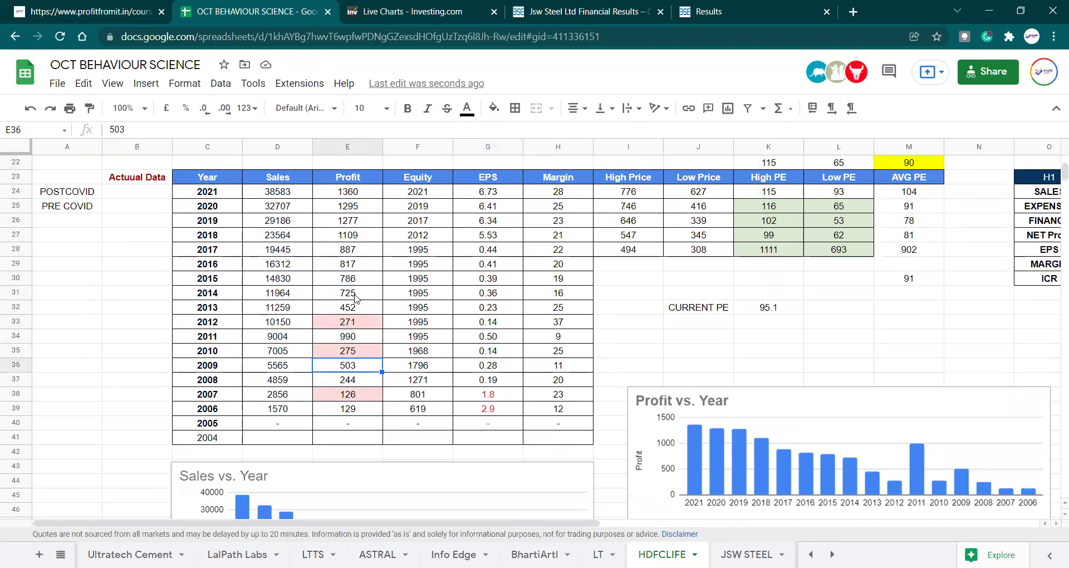
Step: Check the 2005 and 2004 Sales and Profit cells, then the 2006 sales figure in cell D39
{"action": "key", "text": "Down"}
{"action": "key", "text": "Left"}
{"action": "key", "text": "shift+Right"}
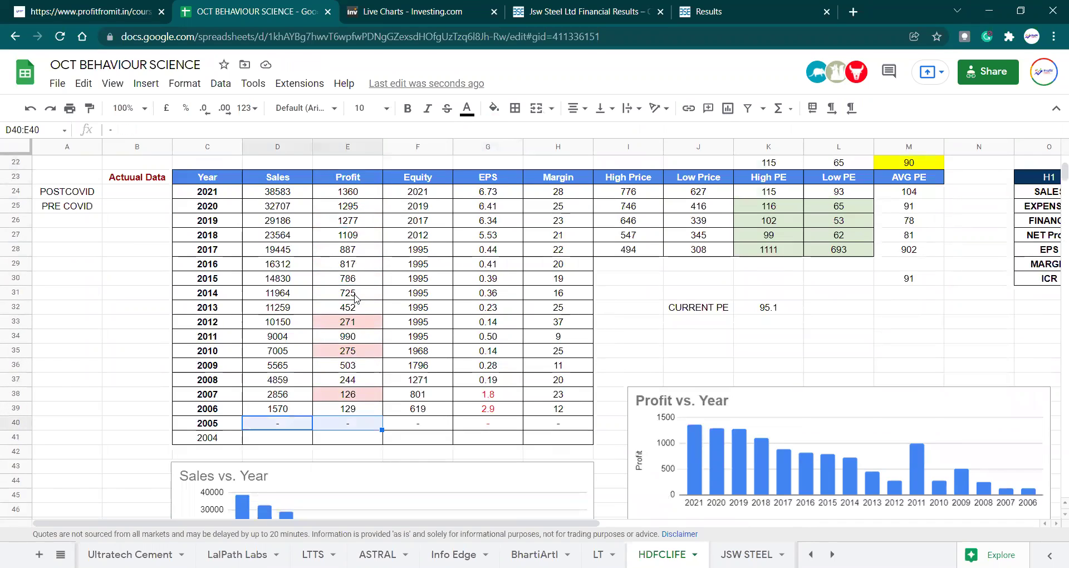
{"action": "key", "text": "shift+Down"}
{"action": "key", "text": "shift+Down"}
{"action": "key", "text": "shift+Up"}
{"action": "key", "text": "Up"}
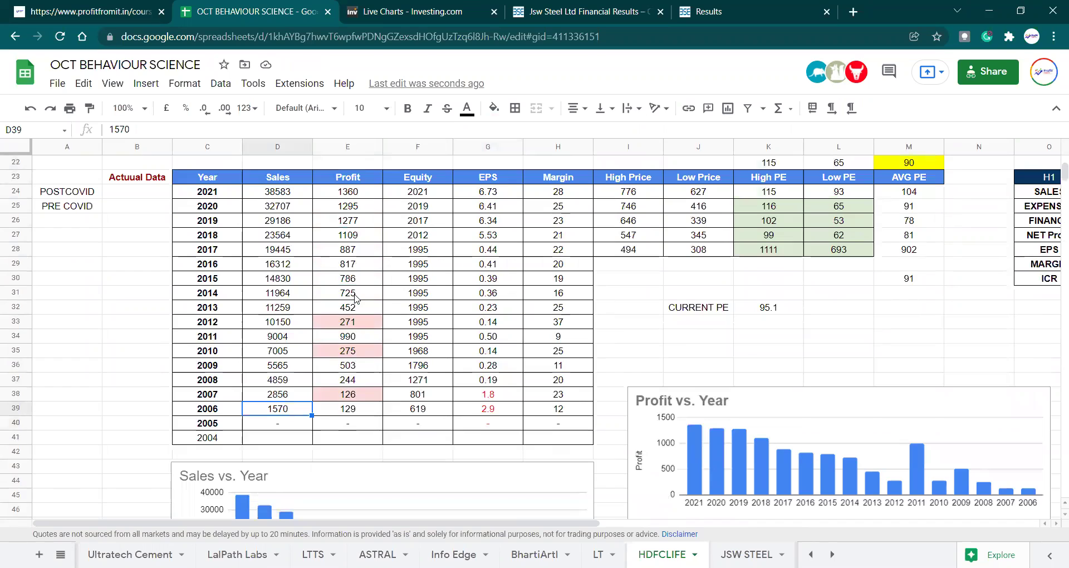
Step: Highlight the Sales cells D35:D43 to examine the oldest years of the history
{"action": "key", "text": "Down"}
{"action": "key", "text": "Down"}
{"action": "key", "text": "Down"}
{"action": "key", "text": "Down"}
{"action": "key", "text": "shift+Up"}
{"action": "key", "text": "shift+Up"}
{"action": "key", "text": "shift+Up"}
{"action": "key", "text": "shift+Up"}
{"action": "key", "text": "shift+Up"}
{"action": "key", "text": "shift+Up"}
{"action": "key", "text": "shift+Up"}
{"action": "key", "text": "shift+Up"}
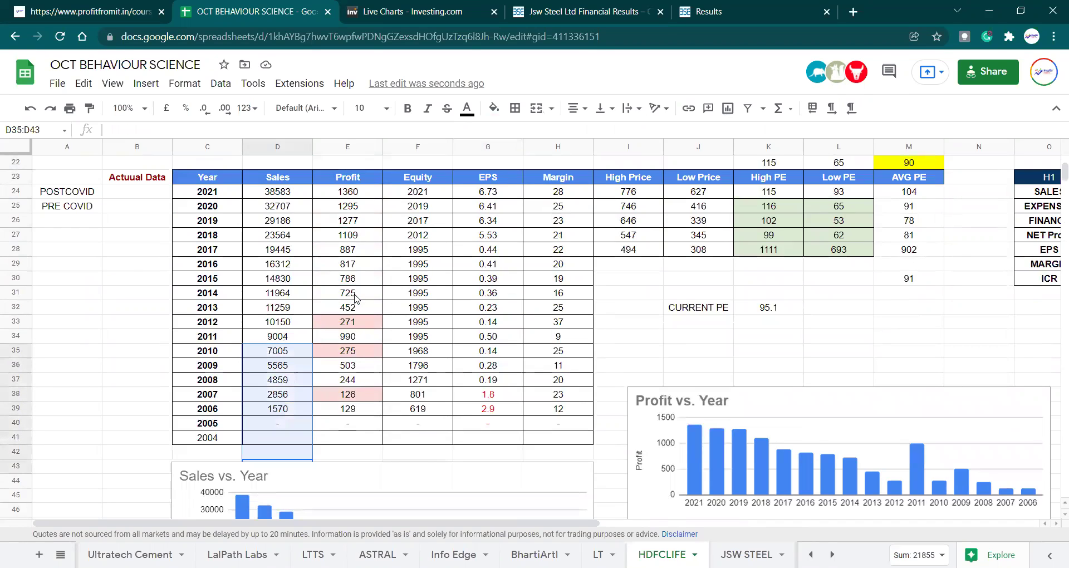
Step: Highlight the lower Profit cells from E43 upward, and check the 2004 profit cell E41
{"action": "key", "text": "Right"}
{"action": "key", "text": "shift+Up"}
{"action": "key", "text": "shift+Up"}
{"action": "key", "text": "shift+Up"}
{"action": "key", "text": "shift+Up"}
{"action": "key", "text": "shift+Up"}
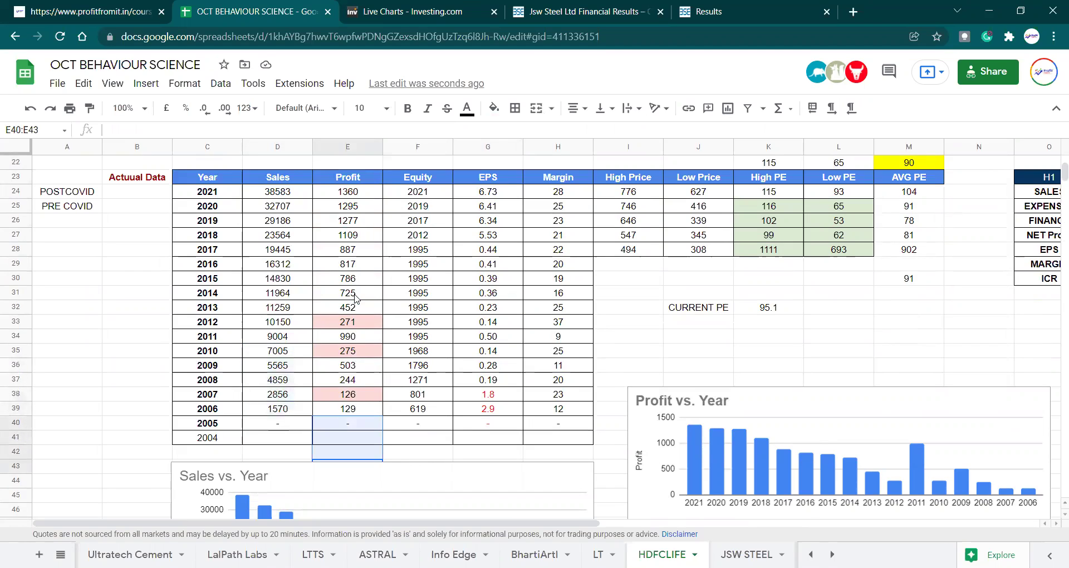
{"action": "key", "text": "shift+Up"}
{"action": "key", "text": "Left"}
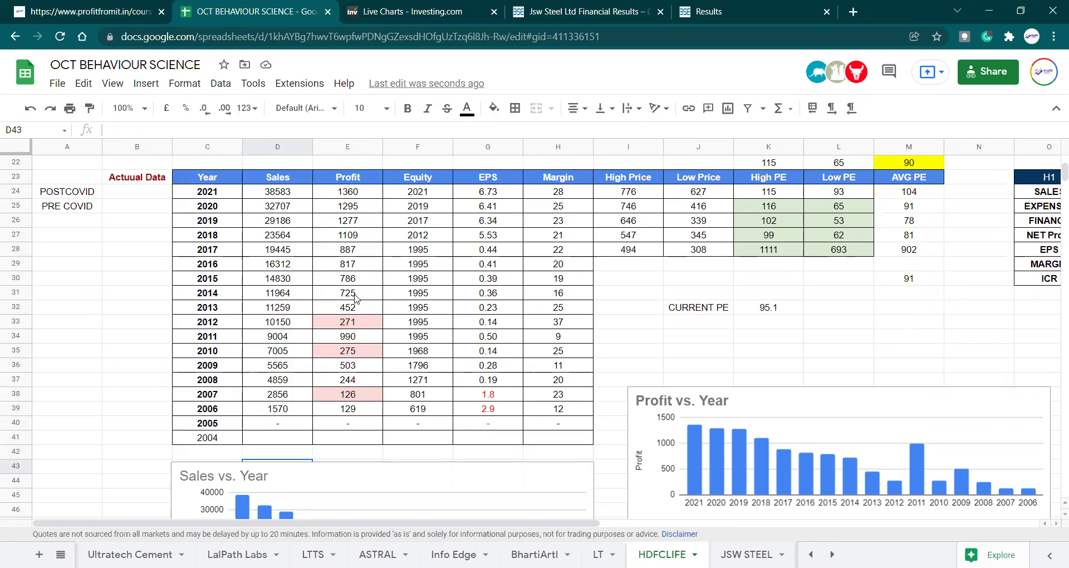
{"action": "key", "text": "Right"}
{"action": "key", "text": "Up"}
{"action": "key", "text": "Up"}
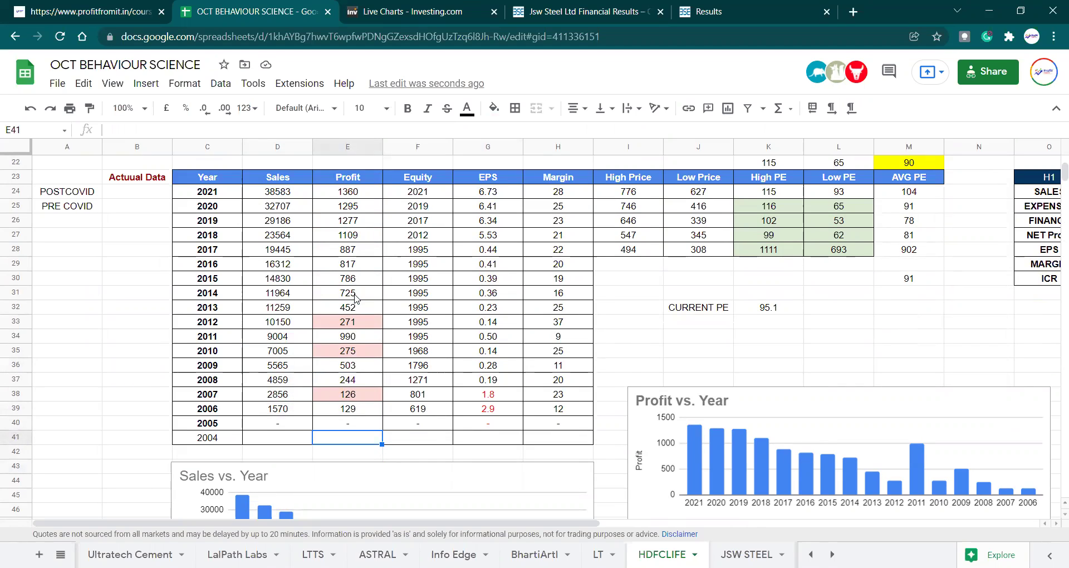
Step: Trace HDFCLIFE's yearly Profit figures upward from the 2004 row to the most recent years
{"action": "key", "text": "Up"}
{"action": "key", "text": "Up"}
{"action": "key", "text": "Up"}
{"action": "key", "text": "Up"}
{"action": "key", "text": "Up"}
{"action": "key", "text": "Up"}
{"action": "key", "text": "Up"}
{"action": "key", "text": "Up"}
{"action": "key", "text": "Up"}
{"action": "key", "text": "Up"}
{"action": "key", "text": "Up"}
{"action": "key", "text": "Up"}
{"action": "key", "text": "Up"}
{"action": "key", "text": "Up"}
{"action": "key", "text": "Up"}
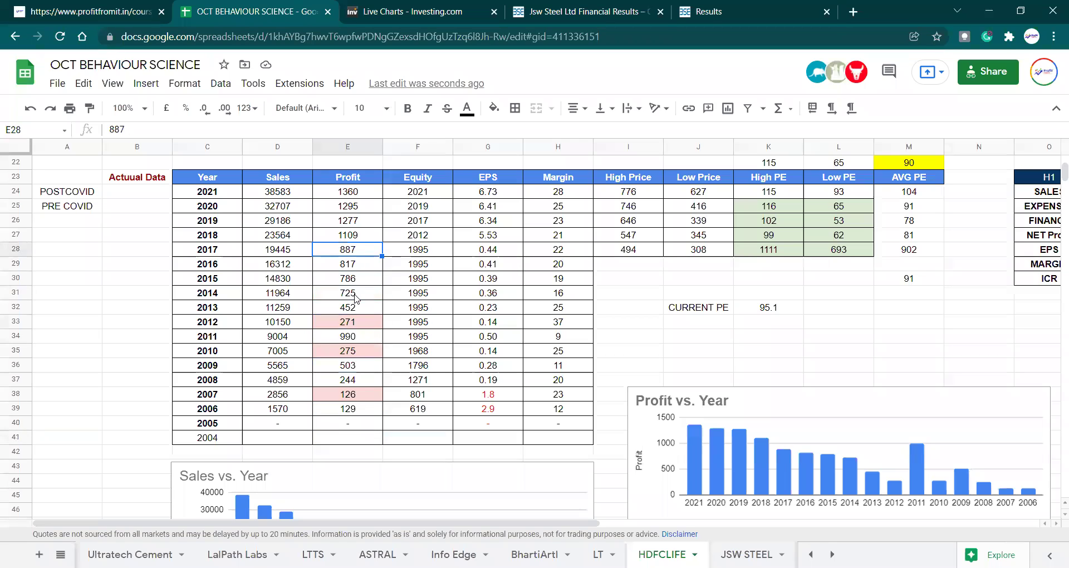
{"action": "key", "text": "Up"}
{"action": "key", "text": "Up"}
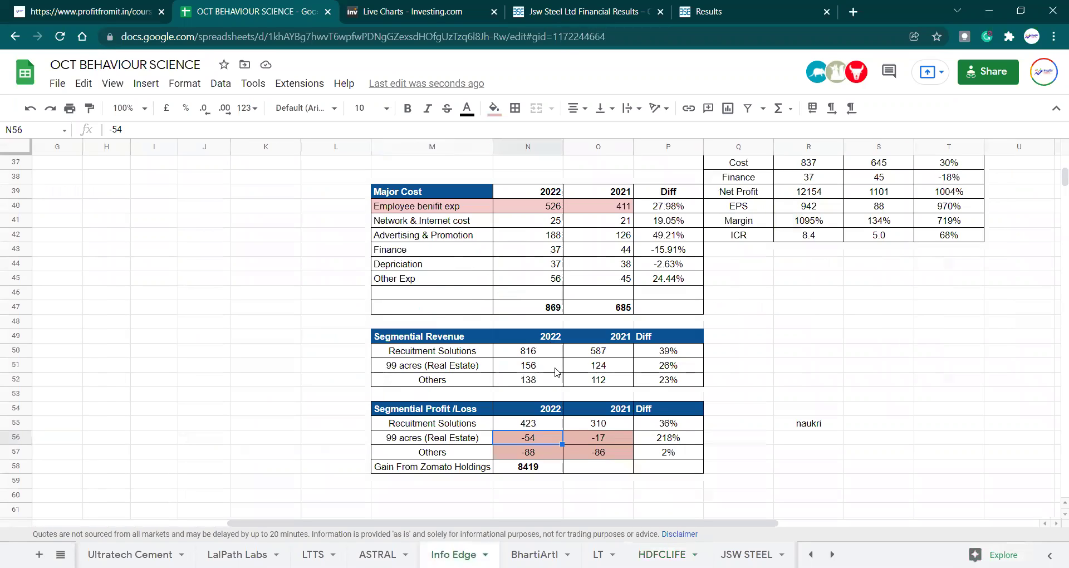
Step: On the Info Edge sheet, check the naukri note in cell R55 and the cell beside it
{"action": "left_click", "coordinate": [802, 381]}
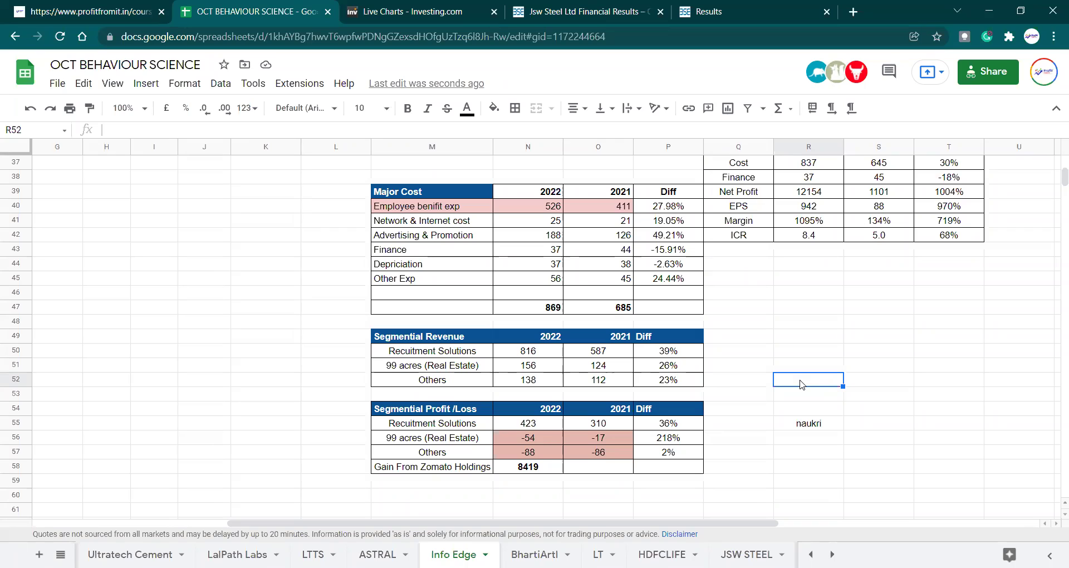
{"action": "key", "text": "Down"}
{"action": "key", "text": "Down"}
{"action": "key", "text": "Down"}
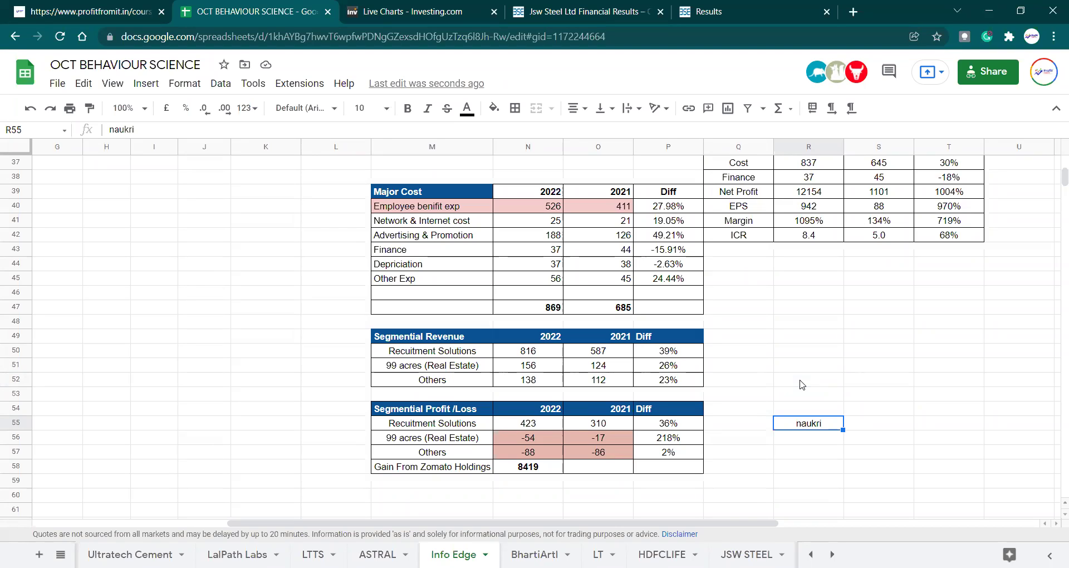
{"action": "key", "text": "Right"}
{"action": "key", "text": "Left"}
{"action": "key", "text": "Right"}
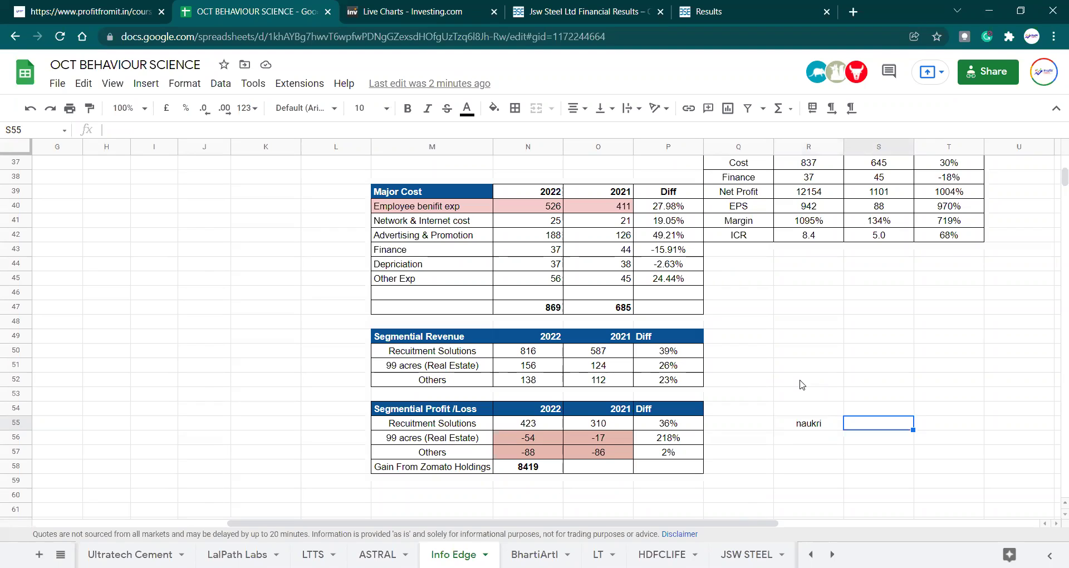
Step: Examine the 99 acres (Real Estate) row of the Segmential Profit/Loss table, ending on its 2022 figure
{"action": "key", "text": "Left"}
{"action": "key", "text": "Down"}
{"action": "key", "text": "Left"}
{"action": "key", "text": "Left"}
{"action": "key", "text": "Left"}
{"action": "key", "text": "Left"}
{"action": "key", "text": "Left"}
{"action": "key", "text": "Left"}
{"action": "key", "text": "Right"}
{"action": "key", "text": "Right"}
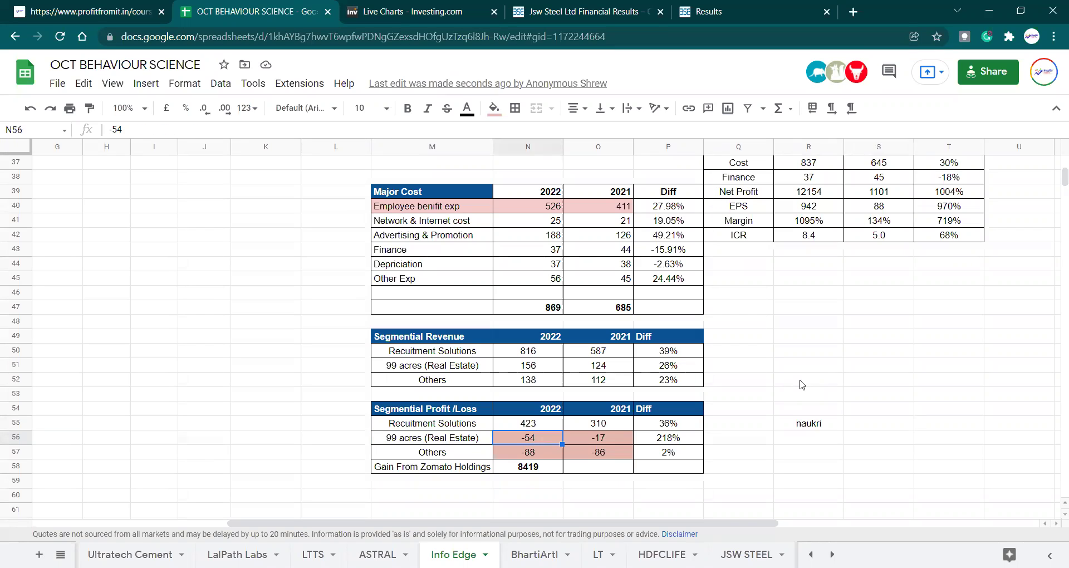
Step: Look across the 99 acres profit/loss row again, and return to the naukri note in cell R55
{"action": "key", "text": "Right"}
{"action": "key", "text": "Right"}
{"action": "key", "text": "Right"}
{"action": "key", "text": "Right"}
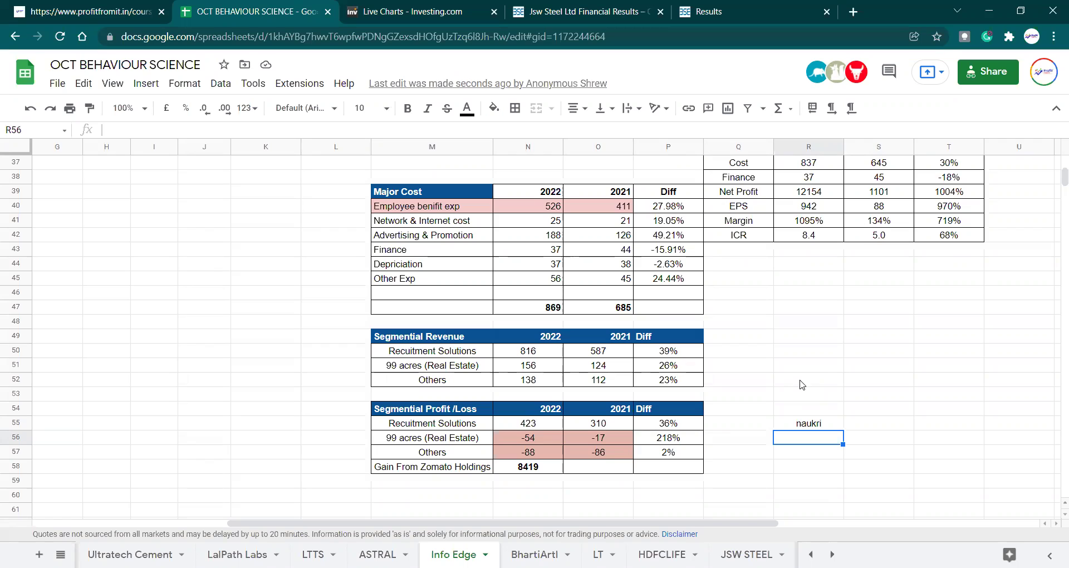
{"action": "key", "text": "Left"}
{"action": "key", "text": "Left"}
{"action": "key", "text": "Left"}
{"action": "key", "text": "Right"}
{"action": "key", "text": "Right"}
{"action": "key", "text": "Right"}
{"action": "key", "text": "Up"}
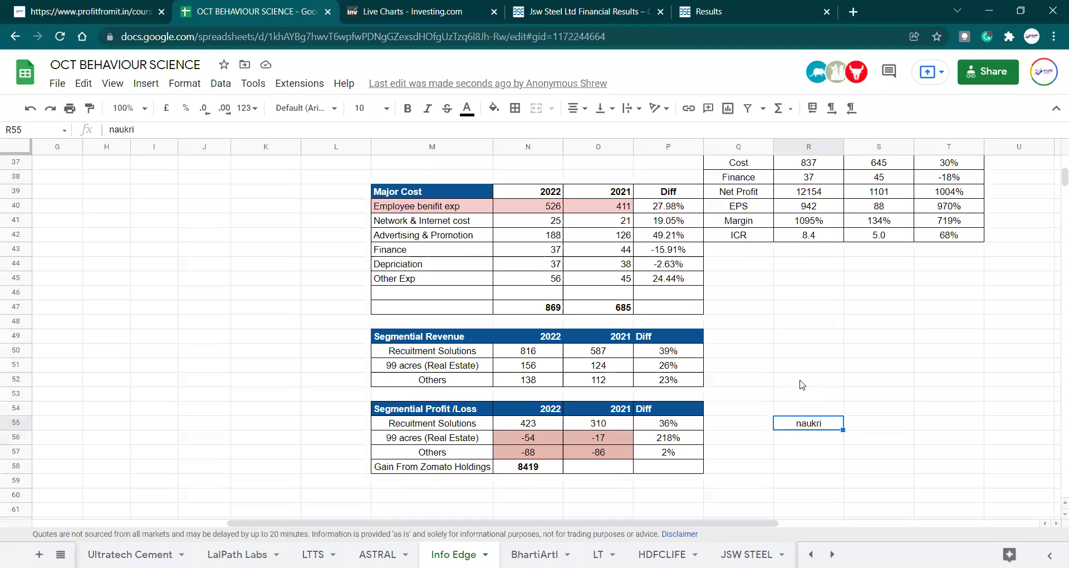
Step: Review the 2021 column from the Recruitment Solutions segment profit up through segment revenue and the Major Cost table
{"action": "key", "text": "Left"}
{"action": "key", "text": "Left"}
{"action": "key", "text": "Left"}
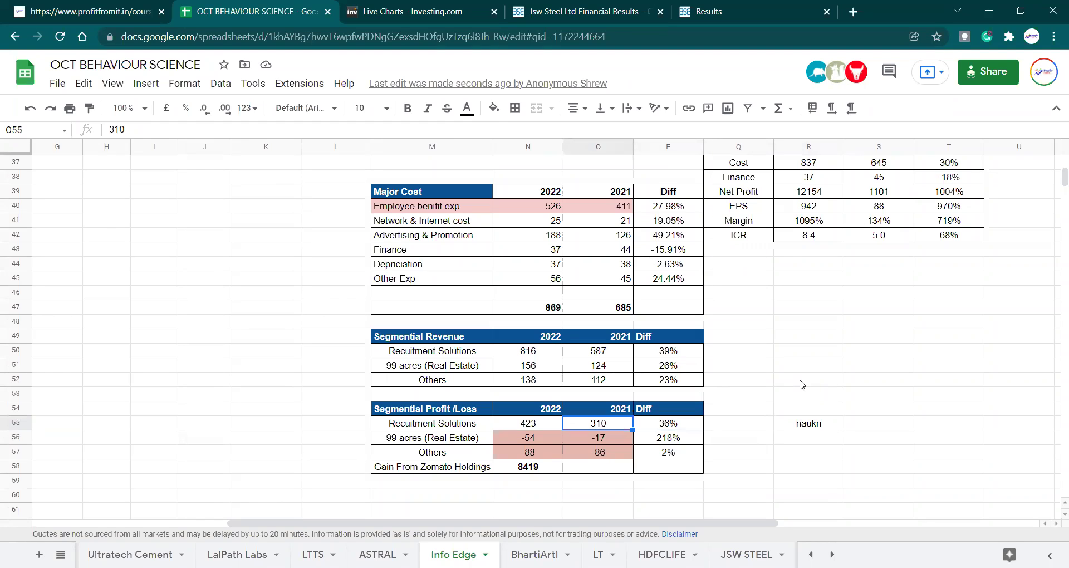
{"action": "key", "text": "Up"}
{"action": "key", "text": "Up"}
{"action": "key", "text": "Up"}
{"action": "key", "text": "Up"}
{"action": "key", "text": "Up"}
{"action": "key", "text": "Up"}
{"action": "key", "text": "Up"}
{"action": "key", "text": "Up"}
{"action": "key", "text": "Up"}
{"action": "key", "text": "Up"}
{"action": "key", "text": "Up"}
{"action": "key", "text": "Up"}
{"action": "key", "text": "Up"}
{"action": "key", "text": "Up"}
{"action": "key", "text": "Up"}
{"action": "key", "text": "Up"}
{"action": "key", "text": "Up"}
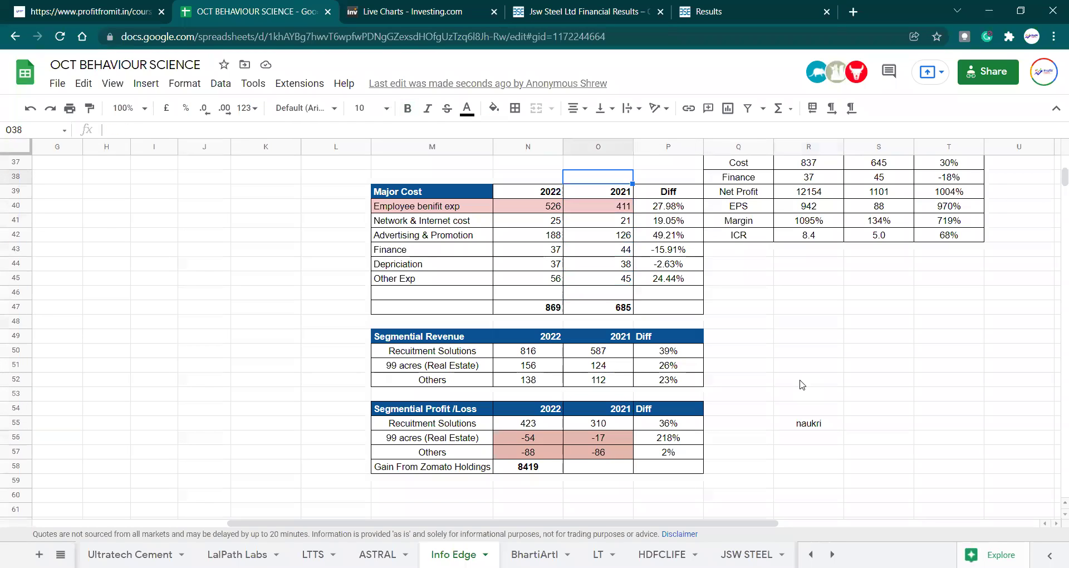
Step: Check the 2022 column at the start of the 9M Current Trend table
{"action": "key", "text": "Right"}
{"action": "key", "text": "Right"}
{"action": "key", "text": "Right"}
{"action": "key", "text": "Down"}
{"action": "key", "text": "Up"}
{"action": "key", "text": "Up"}
{"action": "key", "text": "Up"}
{"action": "key", "text": "Up"}
{"action": "key", "text": "Up"}
{"action": "key", "text": "Down"}
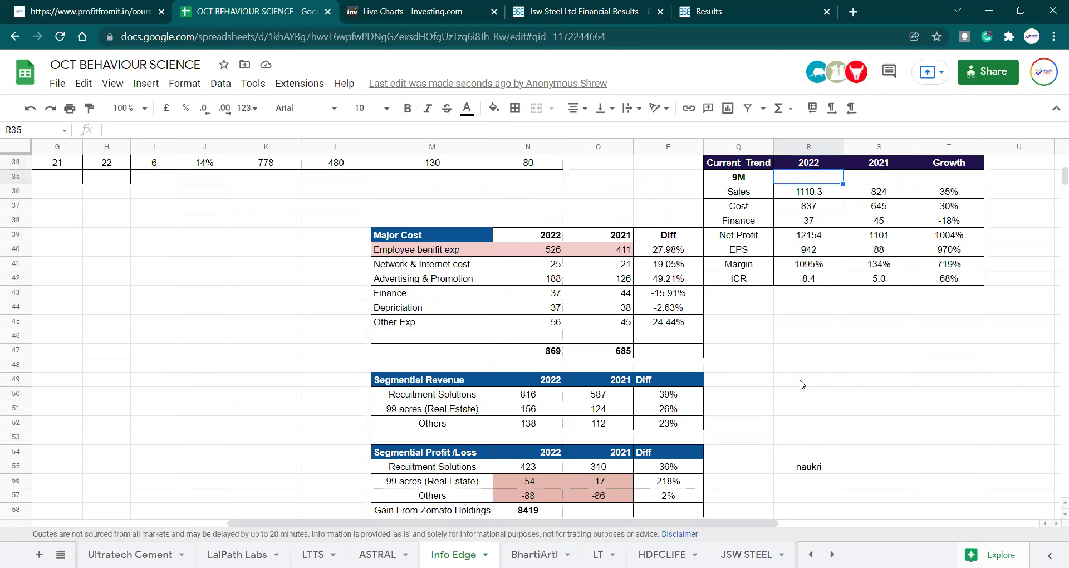
Step: Review the 2022 column from Major Cost down through segment revenue and profit to the Gain From Zomato Holdings figure
{"action": "key", "text": "Left"}
{"action": "key", "text": "Left"}
{"action": "key", "text": "Left"}
{"action": "key", "text": "Left"}
{"action": "key", "text": "Down"}
{"action": "key", "text": "Down"}
{"action": "key", "text": "Down"}
{"action": "key", "text": "Down"}
{"action": "key", "text": "Down"}
{"action": "key", "text": "Down"}
{"action": "key", "text": "Down"}
{"action": "key", "text": "Down"}
{"action": "key", "text": "Down"}
{"action": "key", "text": "Down"}
{"action": "key", "text": "Down"}
{"action": "key", "text": "Down"}
{"action": "key", "text": "Down"}
{"action": "key", "text": "Down"}
{"action": "key", "text": "Down"}
{"action": "key", "text": "Down"}
{"action": "key", "text": "Down"}
{"action": "key", "text": "Down"}
{"action": "key", "text": "Down"}
{"action": "key", "text": "Down"}
{"action": "key", "text": "Down"}
{"action": "key", "text": "Down"}
{"action": "key", "text": "Down"}
{"action": "key", "text": "Down"}
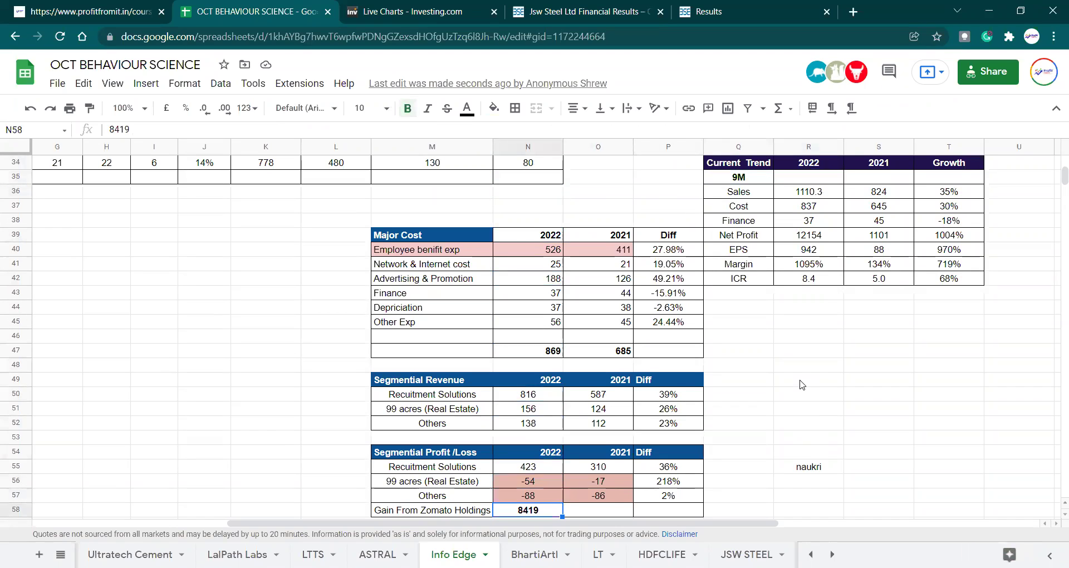
Step: Delete the naukri note in cell R55 beside the Segmential Profit/Loss table
{"action": "key", "text": "Up"}
{"action": "key", "text": "Up"}
{"action": "key", "text": "Up"}
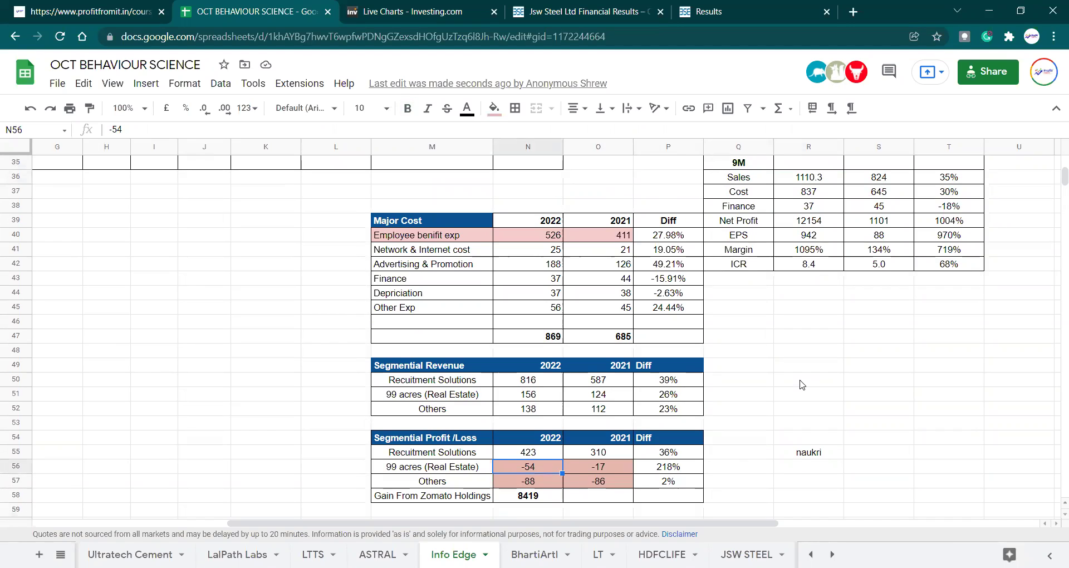
{"action": "key", "text": "Up"}
{"action": "key", "text": "Right"}
{"action": "key", "text": "Right"}
{"action": "key", "text": "Right"}
{"action": "key", "text": "Right"}
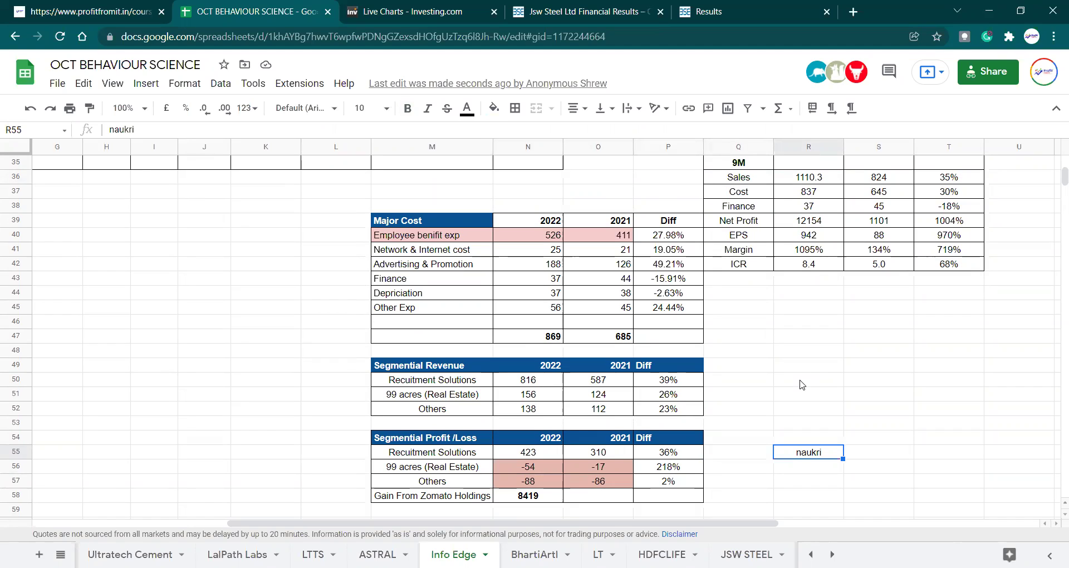
{"action": "key", "text": "Delete"}
Step: Check the 2022 Net Profit in cell R39 of the 9M Current Trend table
{"action": "key", "text": "Up"}
{"action": "key", "text": "Up"}
{"action": "key", "text": "Up"}
{"action": "key", "text": "Up"}
{"action": "key", "text": "Up"}
{"action": "key", "text": "Up"}
{"action": "key", "text": "Up"}
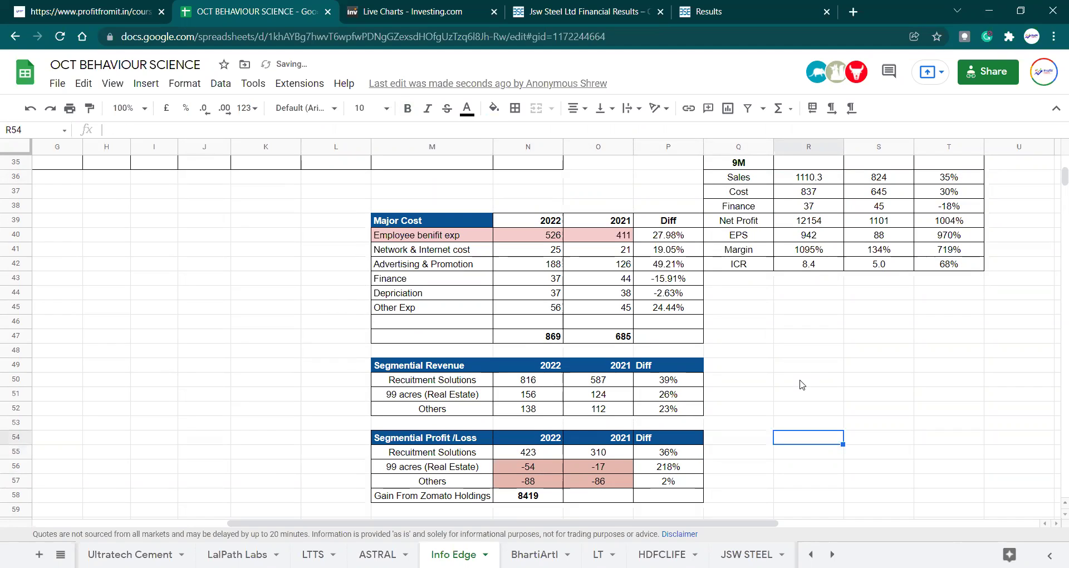
{"action": "key", "text": "Up"}
{"action": "key", "text": "Up"}
{"action": "key", "text": "Up"}
{"action": "key", "text": "Up"}
{"action": "key", "text": "Up"}
{"action": "key", "text": "Up"}
{"action": "key", "text": "Up"}
{"action": "key", "text": "Up"}
{"action": "key", "text": "Up"}
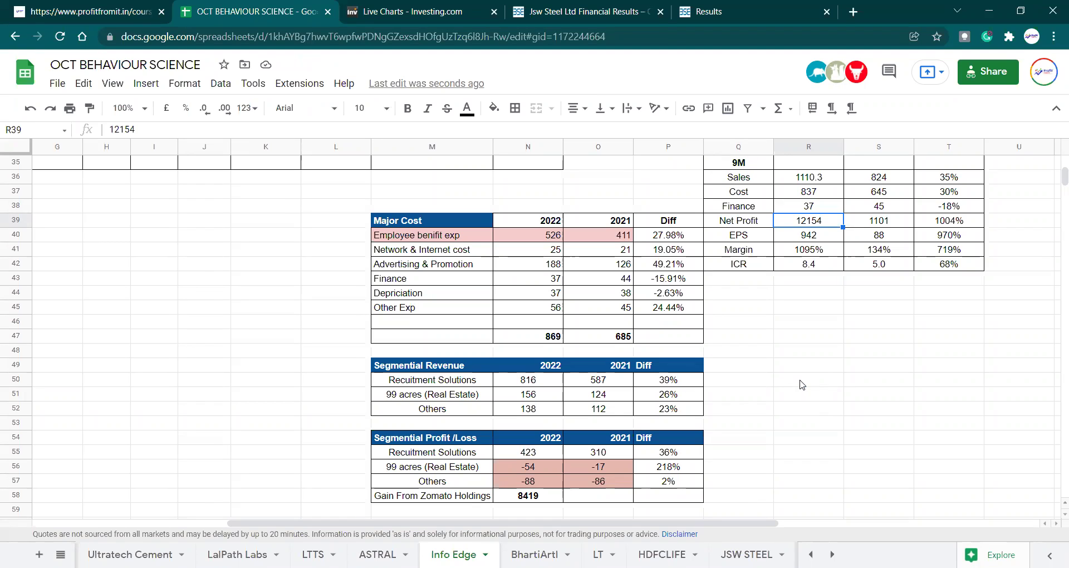
Step: Return to Info Edge's yearly history table and check the 2020 Profit cell F20
{"action": "key", "text": "ctrl+z"}
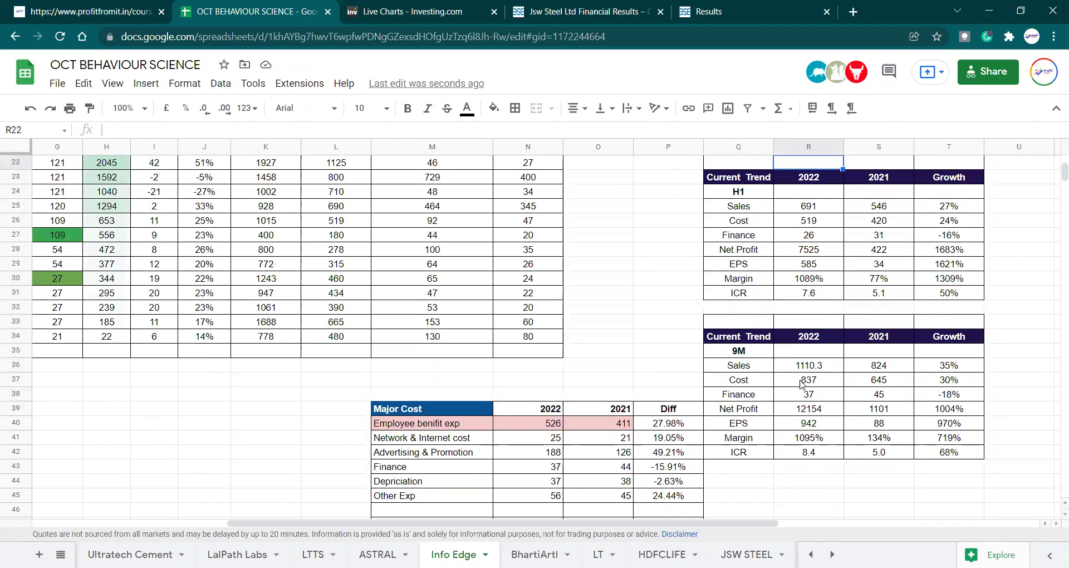
{"action": "key", "text": "ctrl+z"}
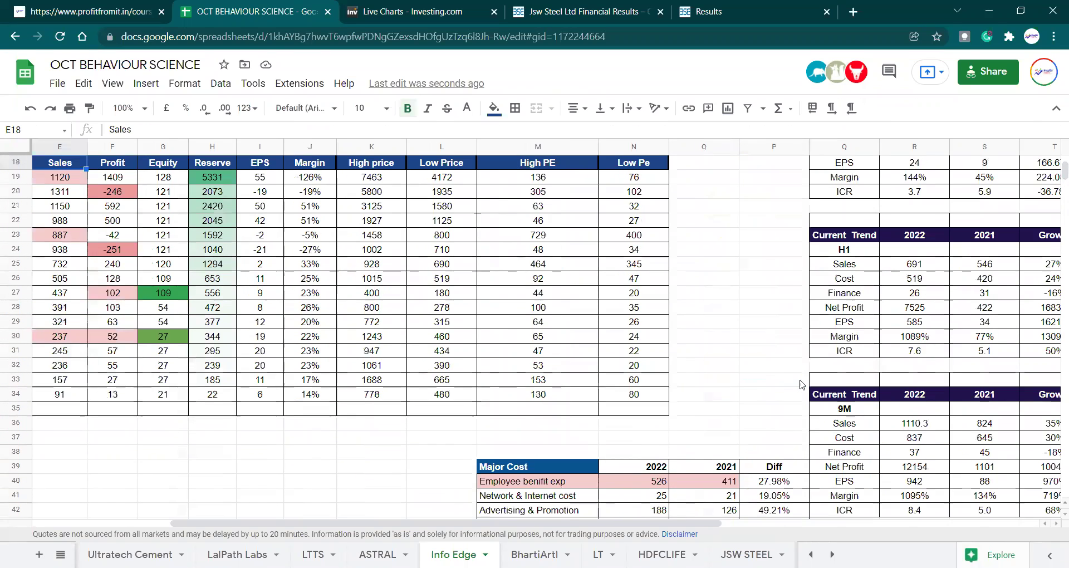
{"action": "key", "text": "ctrl+z"}
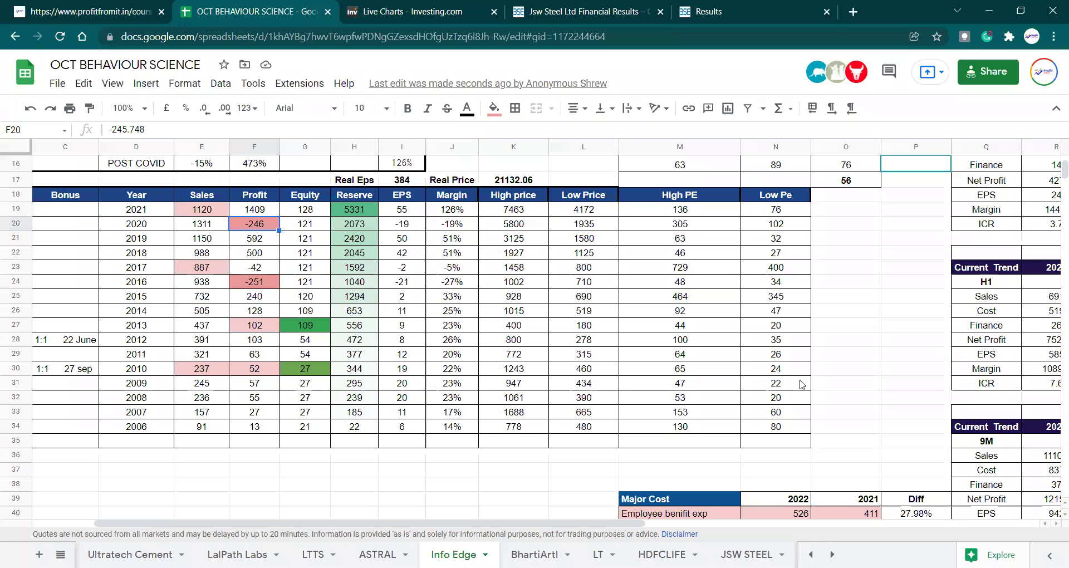
Step: Go from the yearly history to the 9M Current Trend table and examine its 2022 Net Profit in cell R39
{"action": "key", "text": "Right"}
{"action": "key", "text": "Right"}
{"action": "key", "text": "Right"}
{"action": "key", "text": "Right"}
{"action": "key", "text": "Right"}
{"action": "key", "text": "Right"}
{"action": "key", "text": "Right"}
{"action": "key", "text": "Right"}
{"action": "key", "text": "Right"}
{"action": "key", "text": "Right"}
{"action": "key", "text": "Right"}
{"action": "key", "text": "Right"}
{"action": "key", "text": "Right"}
{"action": "key", "text": "Right"}
{"action": "key", "text": "Right"}
{"action": "key", "text": "Down"}
{"action": "key", "text": "Down"}
{"action": "key", "text": "Down"}
{"action": "key", "text": "Down"}
{"action": "key", "text": "Down"}
{"action": "key", "text": "Down"}
{"action": "key", "text": "Down"}
{"action": "key", "text": "Down"}
{"action": "key", "text": "Down"}
{"action": "key", "text": "Down"}
{"action": "key", "text": "Down"}
{"action": "key", "text": "Down"}
{"action": "key", "text": "Down"}
{"action": "key", "text": "Down"}
{"action": "key", "text": "Down"}
{"action": "key", "text": "Down"}
{"action": "key", "text": "Down"}
{"action": "key", "text": "Down"}
{"action": "key", "text": "Down"}
{"action": "key", "text": "Down"}
{"action": "key", "text": "Down"}
{"action": "key", "text": "Down"}
{"action": "key", "text": "Down"}
{"action": "key", "text": "Down"}
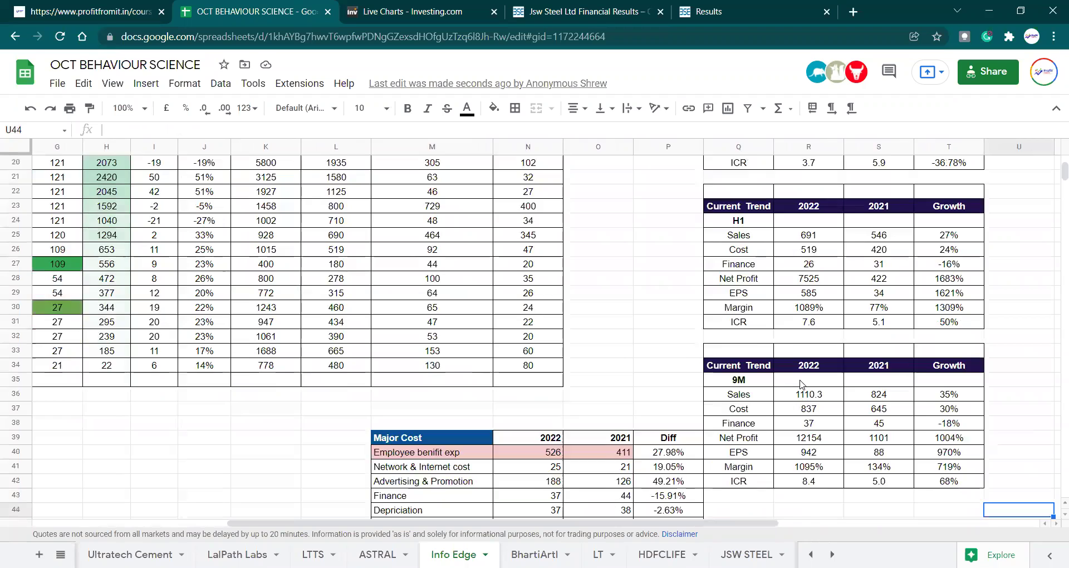
{"action": "key", "text": "Left"}
{"action": "key", "text": "Left"}
{"action": "key", "text": "Left"}
{"action": "key", "text": "Up"}
{"action": "key", "text": "Up"}
{"action": "key", "text": "Up"}
{"action": "key", "text": "Up"}
{"action": "key", "text": "Up"}
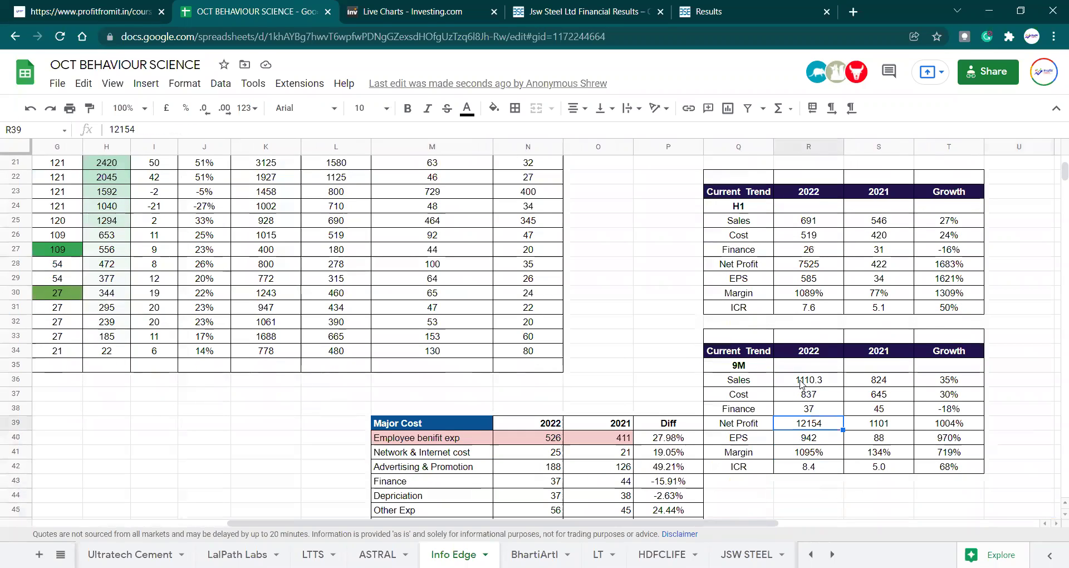
{"action": "key", "text": "Down"}
{"action": "key", "text": "Down"}
{"action": "key", "text": "Down"}
{"action": "key", "text": "Down"}
{"action": "key", "text": "Left"}
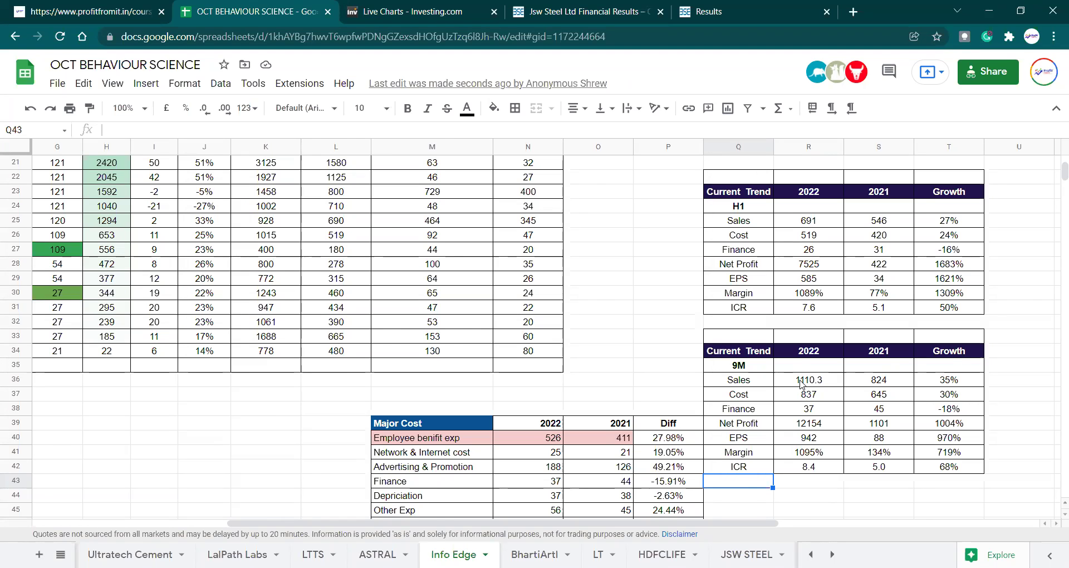
Step: Format the live Naukri share price in cell A2 to show no decimal places
{"action": "key", "text": "ctrl+Home"}
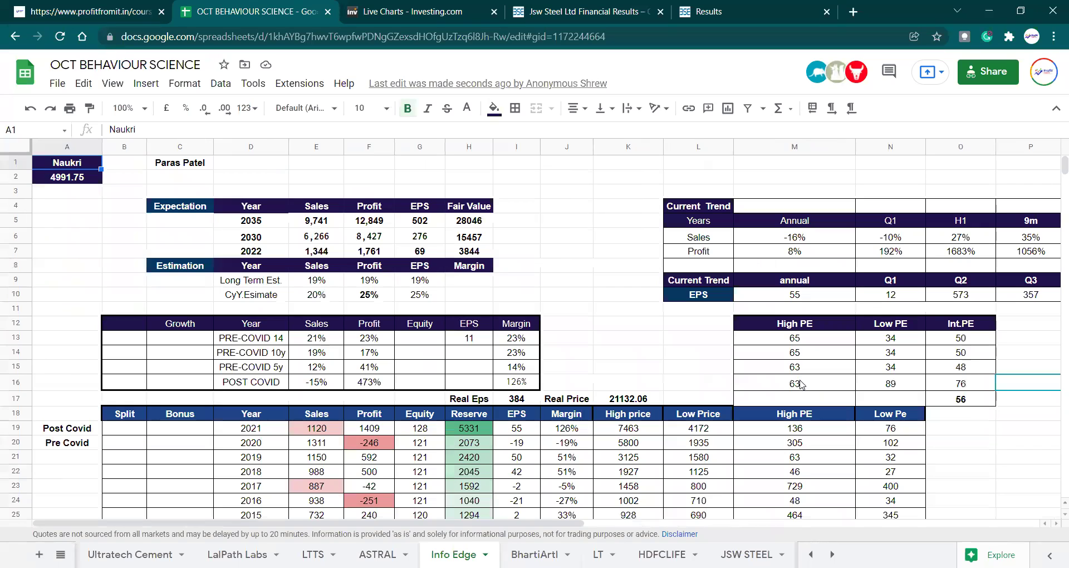
{"action": "key", "text": "Down"}
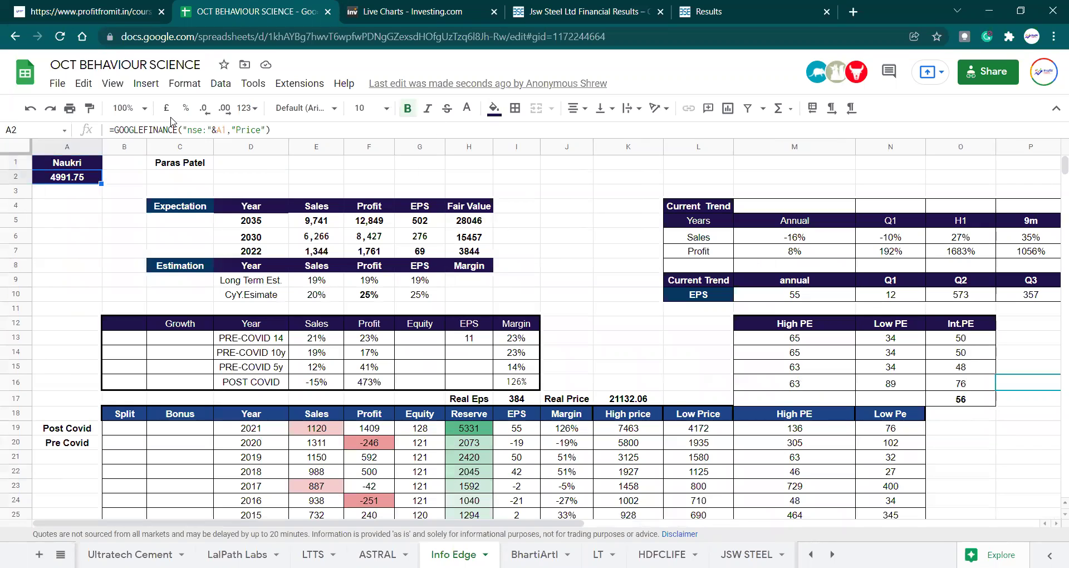
{"action": "left_click", "coordinate": [205, 108]}
{"action": "left_click", "coordinate": [204, 108]}
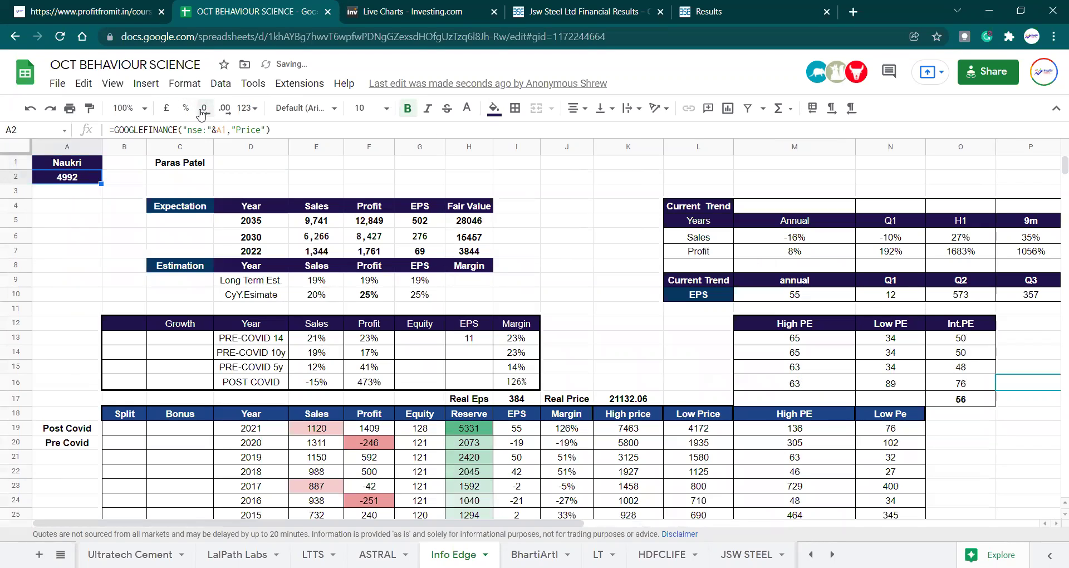
{"action": "left_click", "coordinate": [557, 280]}
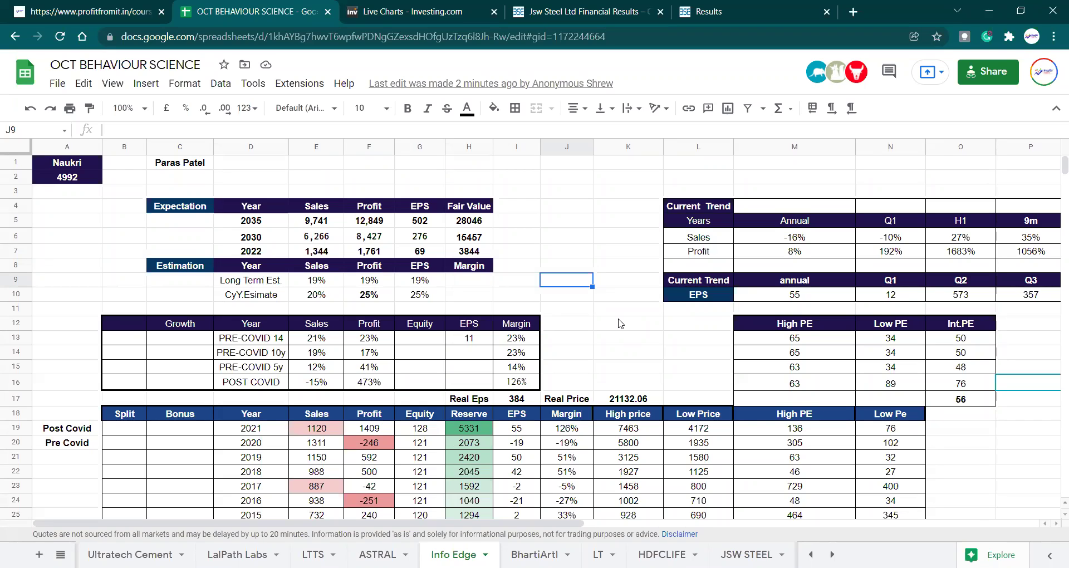
Step: Check the Real Price formula in cell K17 and the Q1 Current Trend table in the same rows
{"action": "key", "text": "ctrl+Home"}
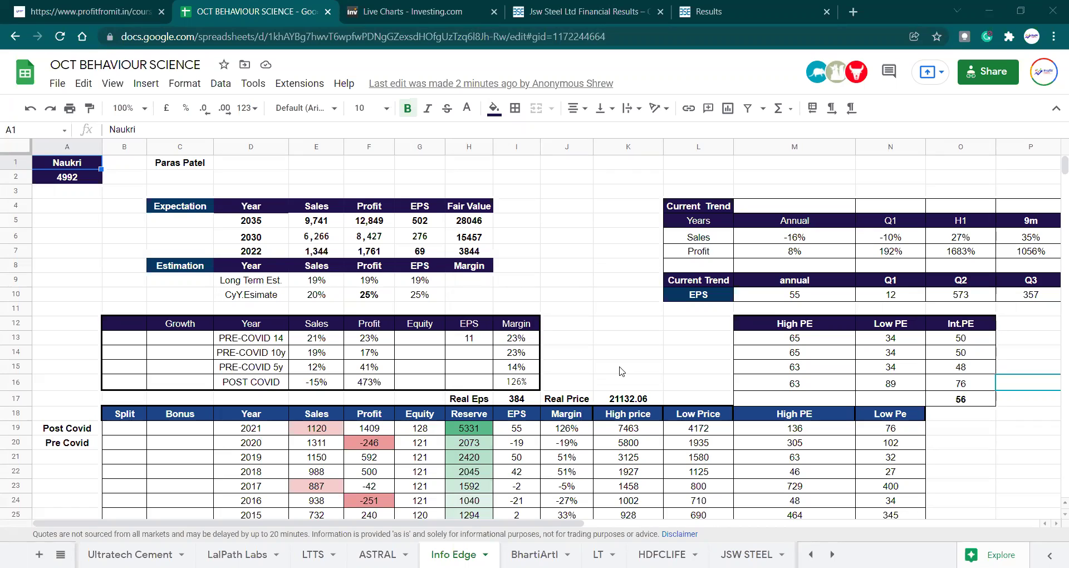
{"action": "left_click", "coordinate": [625, 397]}
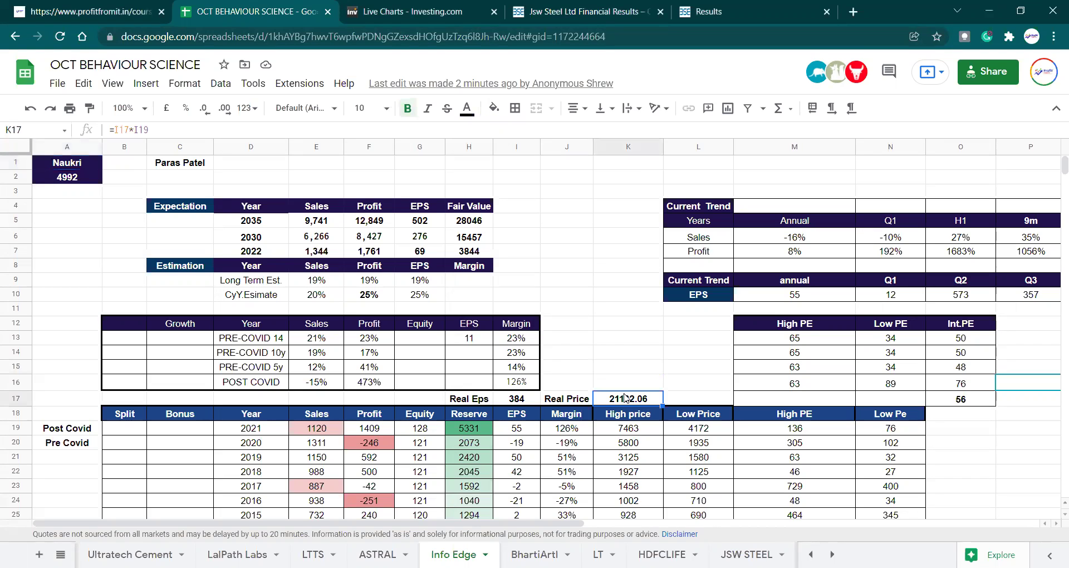
{"action": "key", "text": "Right"}
{"action": "key", "text": "Right"}
{"action": "key", "text": "Right"}
{"action": "key", "text": "Right"}
{"action": "key", "text": "Right"}
{"action": "key", "text": "Right"}
{"action": "key", "text": "Right"}
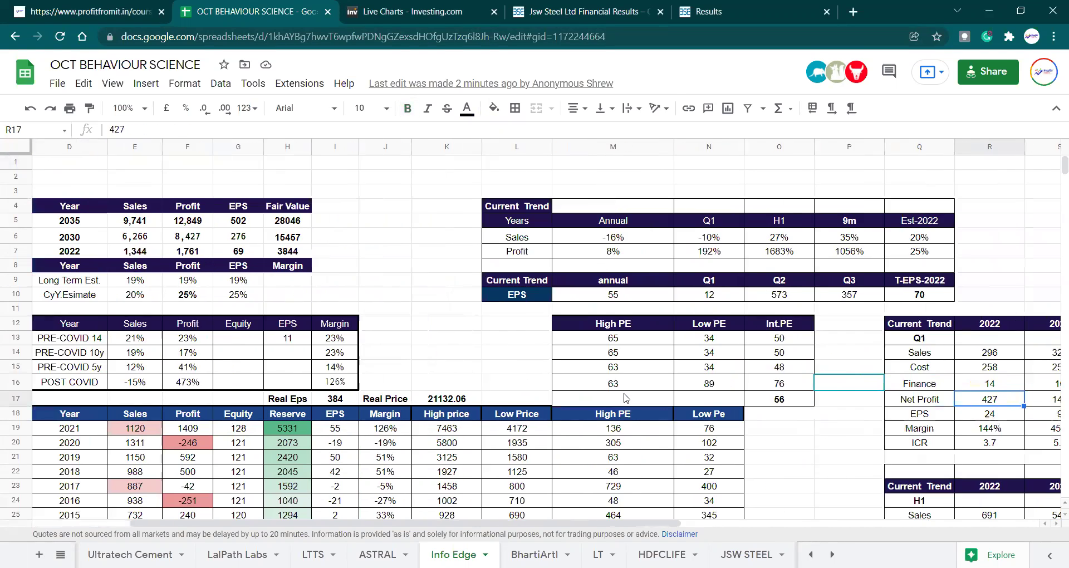
{"action": "key", "text": "Right"}
{"action": "key", "text": "Right"}
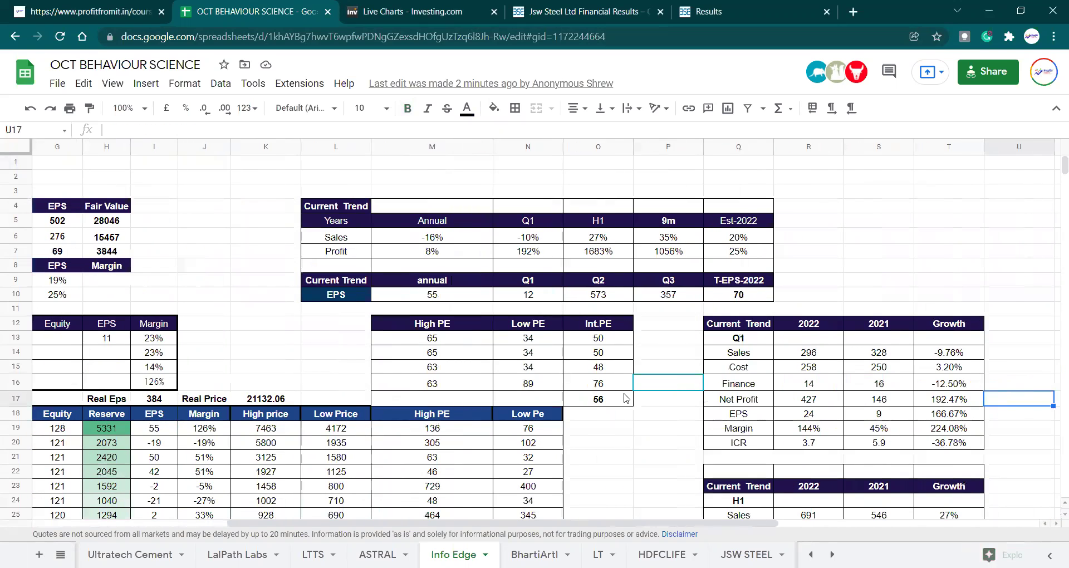
Step: Review the H1 Current Trend table's growth column and continue to the 9M heading in cell Q35
{"action": "key", "text": "Down"}
{"action": "key", "text": "Down"}
{"action": "key", "text": "Down"}
{"action": "key", "text": "Down"}
{"action": "key", "text": "Down"}
{"action": "key", "text": "Down"}
{"action": "key", "text": "Down"}
{"action": "key", "text": "Down"}
{"action": "key", "text": "Down"}
{"action": "key", "text": "Down"}
{"action": "key", "text": "Down"}
{"action": "key", "text": "Down"}
{"action": "key", "text": "Down"}
{"action": "key", "text": "Left"}
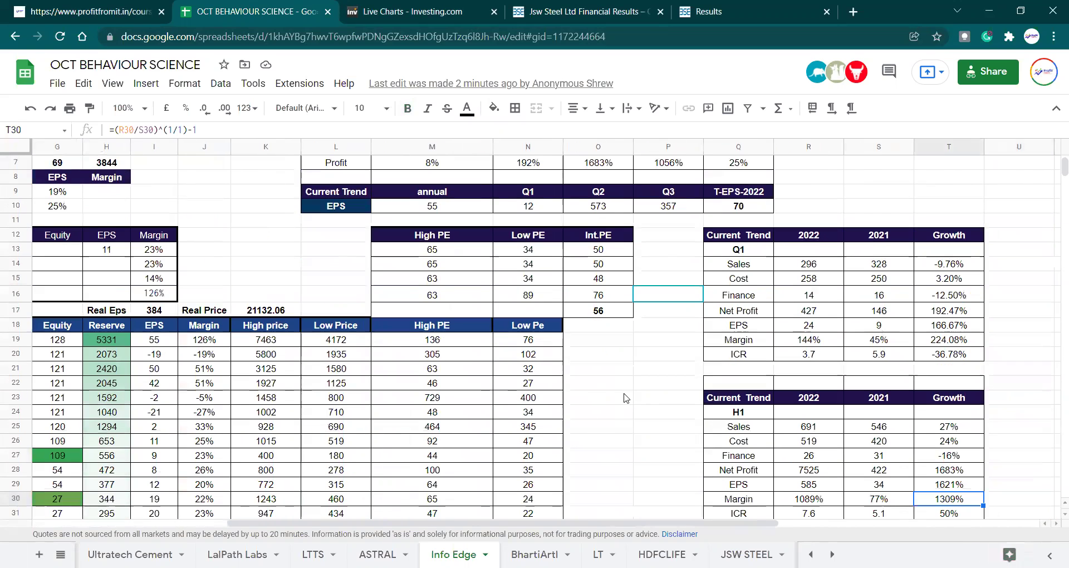
{"action": "key", "text": "Down"}
{"action": "key", "text": "Down"}
{"action": "key", "text": "Down"}
{"action": "key", "text": "Down"}
{"action": "key", "text": "Down"}
{"action": "key", "text": "Left"}
{"action": "key", "text": "Left"}
{"action": "key", "text": "Left"}
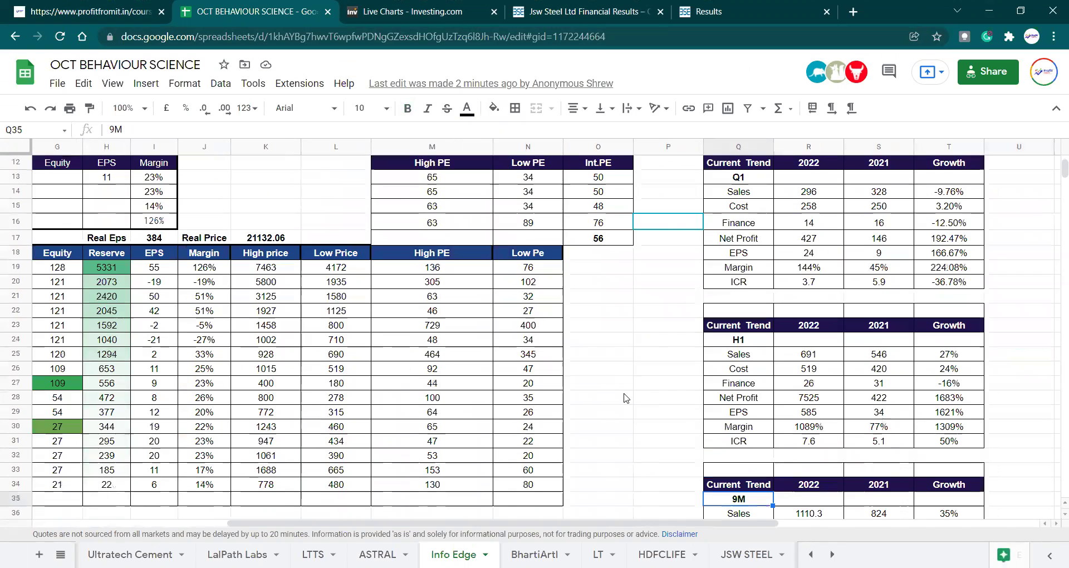
Step: Compare the 2022 Net Profit in R39 with the 2022 Sales in R36 of the 9M Current Trend table
{"action": "key", "text": "Down"}
{"action": "key", "text": "Down"}
{"action": "key", "text": "Down"}
{"action": "key", "text": "Down"}
{"action": "key", "text": "Down"}
{"action": "key", "text": "Down"}
{"action": "key", "text": "Down"}
{"action": "key", "text": "Down"}
{"action": "key", "text": "Down"}
{"action": "key", "text": "Down"}
{"action": "key", "text": "Up"}
{"action": "key", "text": "Up"}
{"action": "key", "text": "Up"}
{"action": "key", "text": "Up"}
{"action": "key", "text": "Up"}
{"action": "key", "text": "Up"}
{"action": "key", "text": "Right"}
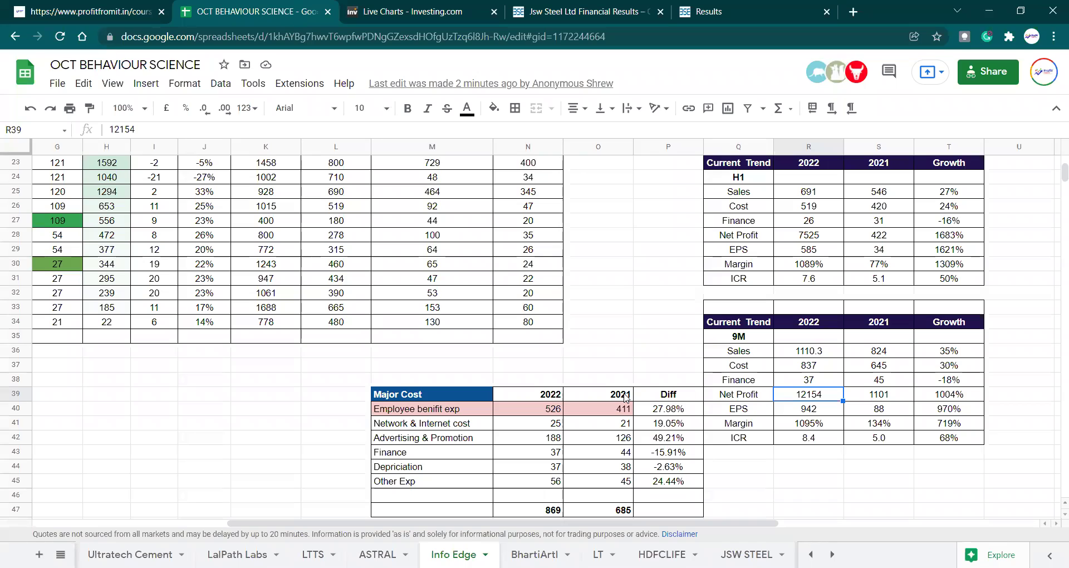
{"action": "key", "text": "Up"}
{"action": "key", "text": "Up"}
{"action": "key", "text": "Up"}
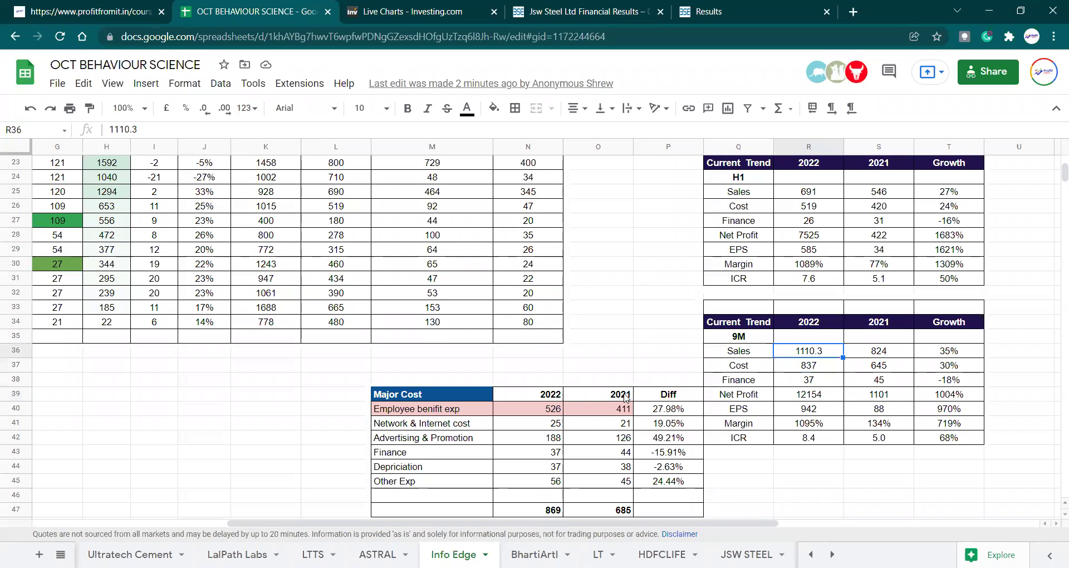
Step: Return past the yearly history to the Growth table and check the PRE-COVID 10y Sales growth in cell E14
{"action": "left_click", "coordinate": [579, 380]}
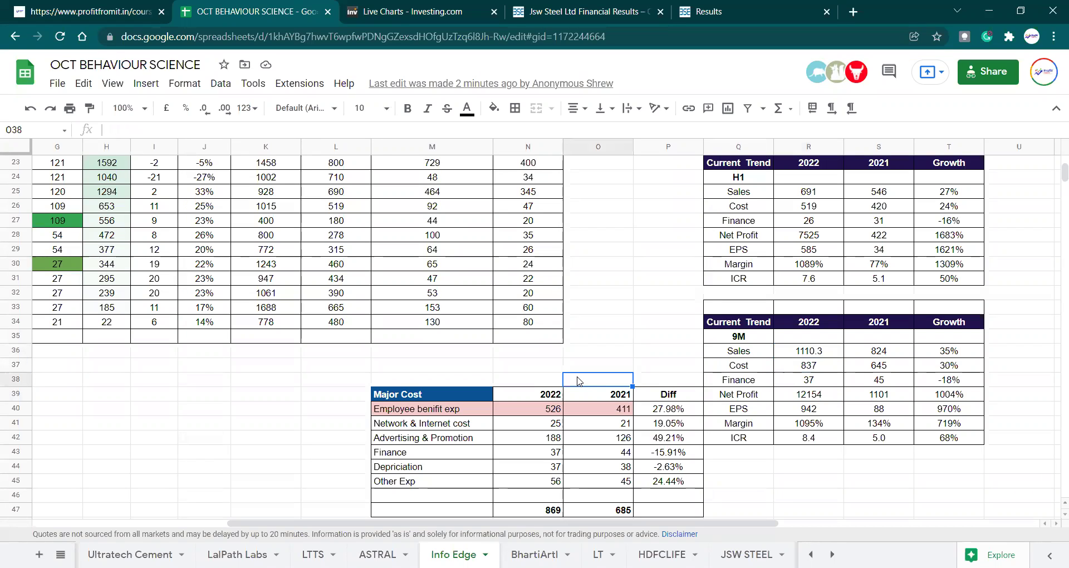
{"action": "key", "text": "Left"}
{"action": "key", "text": "Left"}
{"action": "key", "text": "Left"}
{"action": "key", "text": "Left"}
{"action": "key", "text": "Left"}
{"action": "key", "text": "Left"}
{"action": "key", "text": "Left"}
{"action": "key", "text": "Left"}
{"action": "key", "text": "Left"}
{"action": "key", "text": "Left"}
{"action": "key", "text": "Left"}
{"action": "key", "text": "Left"}
{"action": "key", "text": "Left"}
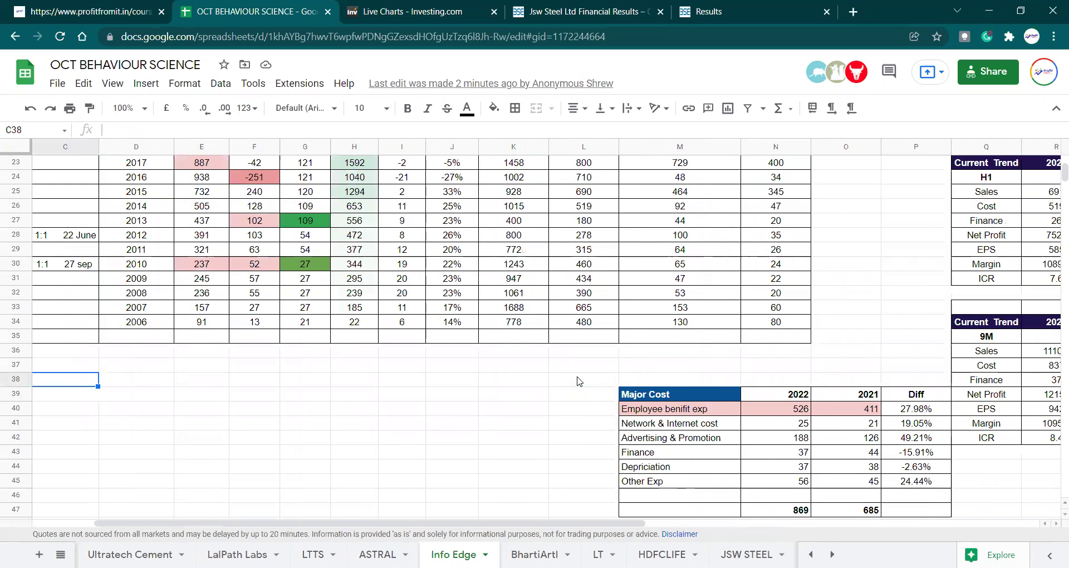
{"action": "key", "text": "Right"}
{"action": "key", "text": "Right"}
{"action": "key", "text": "Right"}
{"action": "key", "text": "Up"}
{"action": "key", "text": "Up"}
{"action": "key", "text": "Up"}
{"action": "key", "text": "Up"}
{"action": "key", "text": "Up"}
{"action": "key", "text": "Up"}
{"action": "key", "text": "Up"}
{"action": "key", "text": "Up"}
{"action": "key", "text": "Up"}
{"action": "key", "text": "Up"}
{"action": "key", "text": "Up"}
{"action": "key", "text": "Up"}
{"action": "key", "text": "Up"}
{"action": "key", "text": "Up"}
{"action": "key", "text": "Up"}
{"action": "key", "text": "Up"}
{"action": "key", "text": "Up"}
{"action": "key", "text": "Up"}
{"action": "key", "text": "Up"}
{"action": "key", "text": "Up"}
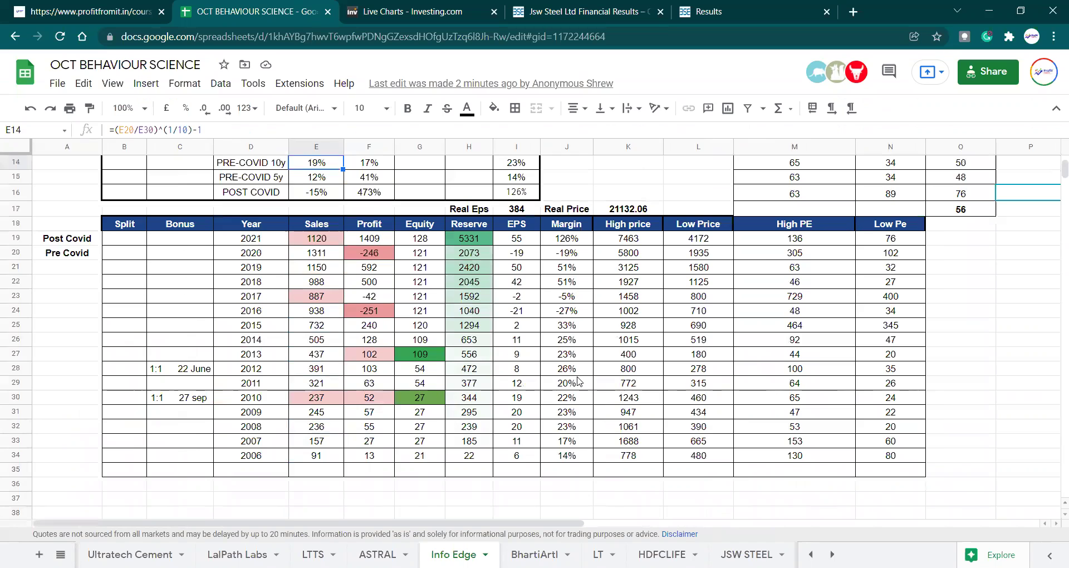
Step: Review the Growth table and yearly history down to Info Edge's pre-COVID 2020 Sales in cell E20
{"action": "key", "text": "Up"}
{"action": "key", "text": "Up"}
{"action": "key", "text": "Up"}
{"action": "key", "text": "Up"}
{"action": "key", "text": "Up"}
{"action": "key", "text": "Down"}
{"action": "key", "text": "Down"}
{"action": "key", "text": "Down"}
{"action": "key", "text": "Down"}
{"action": "key", "text": "Down"}
{"action": "key", "text": "Down"}
{"action": "key", "text": "Down"}
{"action": "key", "text": "Down"}
{"action": "key", "text": "Down"}
{"action": "key", "text": "Down"}
{"action": "key", "text": "Down"}
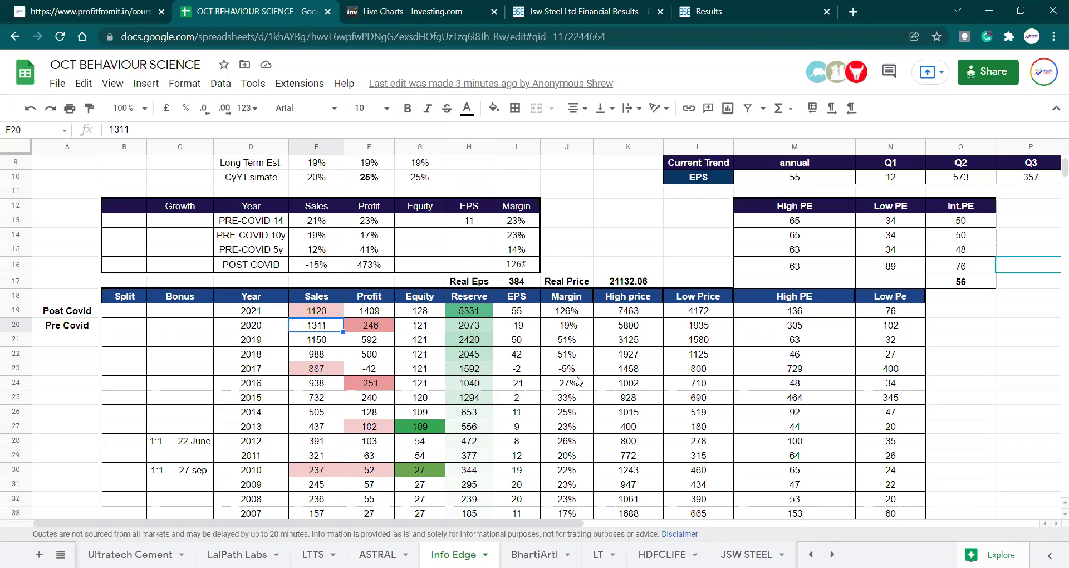
Step: Follow row 20 across to the Q1 ICR growth formula in cell T20 and return to the Pre Covid label
{"action": "key", "text": "Right"}
{"action": "key", "text": "Right"}
{"action": "key", "text": "Right"}
{"action": "key", "text": "Right"}
{"action": "key", "text": "Right"}
{"action": "key", "text": "Right"}
{"action": "key", "text": "Right"}
{"action": "key", "text": "Right"}
{"action": "key", "text": "Right"}
{"action": "key", "text": "Right"}
{"action": "key", "text": "Right"}
{"action": "key", "text": "Right"}
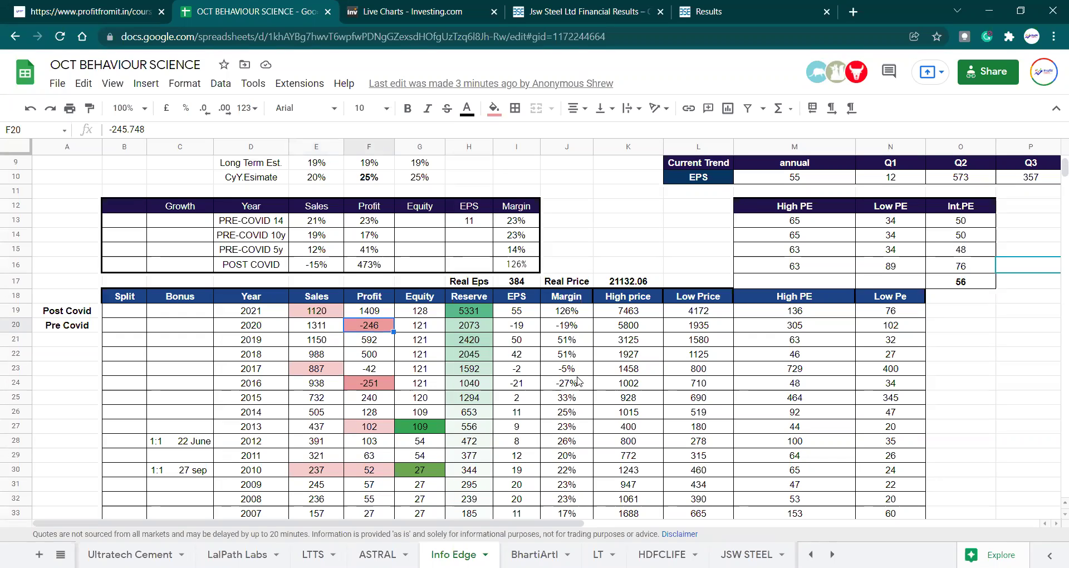
{"action": "scroll", "coordinate": [579, 381], "scroll_direction": "right", "scroll_amount": 3}
{"action": "key", "text": "Left"}
{"action": "key", "text": "Left"}
{"action": "key", "text": "Left"}
{"action": "key", "text": "Left"}
{"action": "key", "text": "Left"}
{"action": "key", "text": "Left"}
{"action": "key", "text": "Left"}
{"action": "key", "text": "Left"}
{"action": "key", "text": "Left"}
{"action": "key", "text": "Left"}
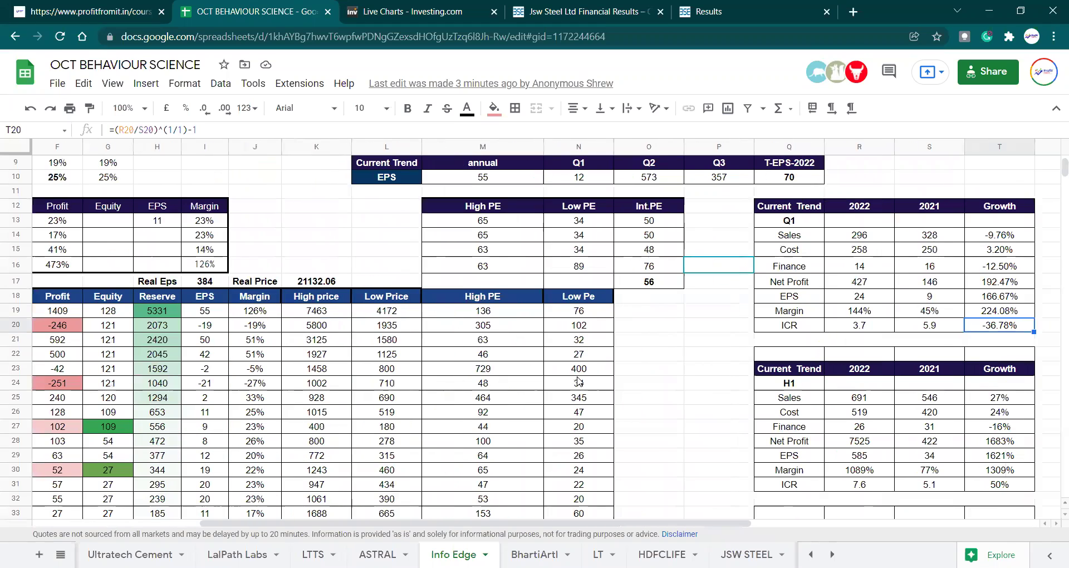
{"action": "key", "text": "Home"}
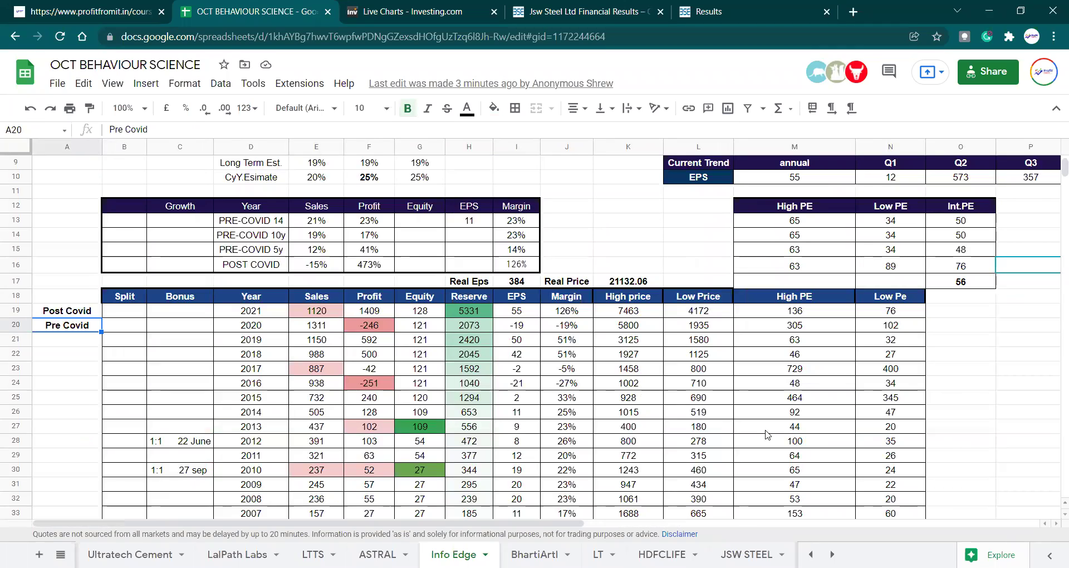
Step: Open the JSW STEEL sheet and check the 2022 FAIRVALUE formula in cell G11
{"action": "left_click", "coordinate": [746, 554]}
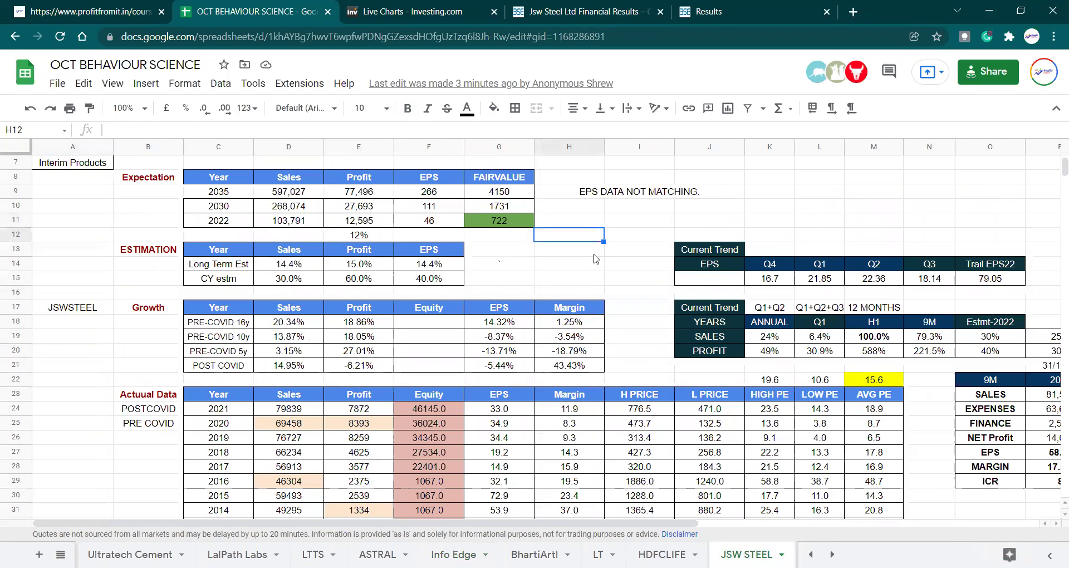
{"action": "scroll", "coordinate": [596, 259], "scroll_direction": "up", "scroll_amount": 2}
{"action": "left_click", "coordinate": [596, 258]}
{"action": "key", "text": "Down"}
{"action": "key", "text": "Down"}
{"action": "key", "text": "Down"}
{"action": "key", "text": "Down"}
{"action": "key", "text": "Left"}
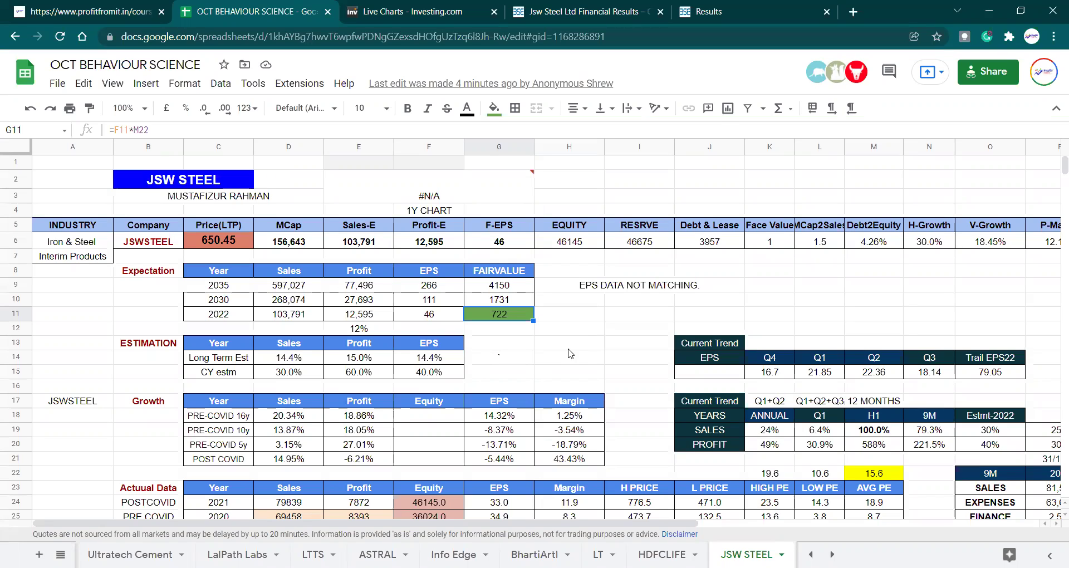
Step: Enter 1% in the blank cell H2 above the EQUITY column
{"action": "key", "text": "Up"}
{"action": "key", "text": "Up"}
{"action": "key", "text": "Up"}
{"action": "key", "text": "Up"}
{"action": "key", "text": "Up"}
{"action": "key", "text": "Up"}
{"action": "key", "text": "Up"}
{"action": "key", "text": "Up"}
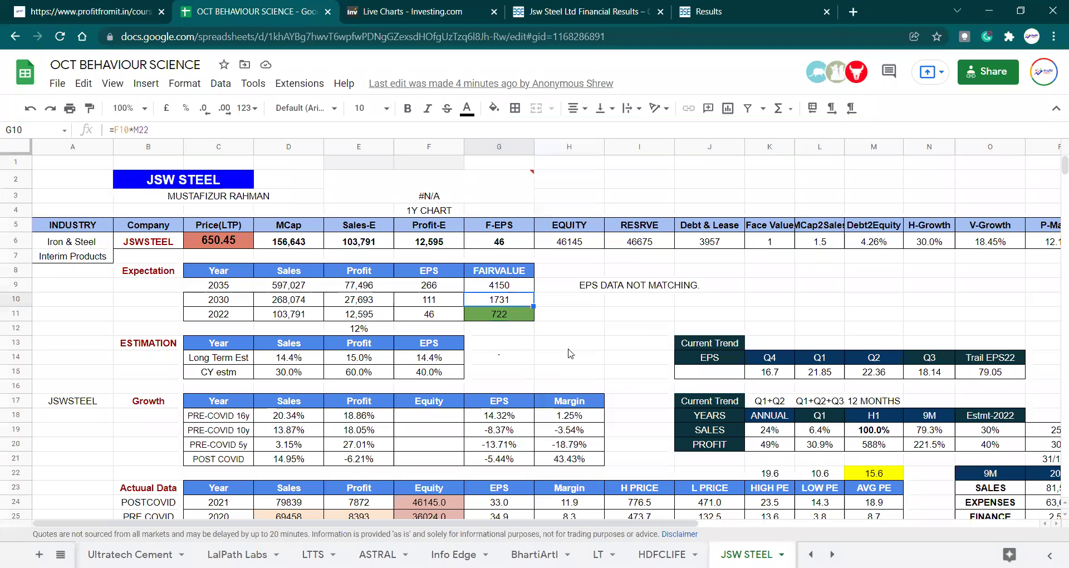
{"action": "key", "text": "Right"}
{"action": "type", "text": "1%"}
{"action": "key", "text": "Return"}
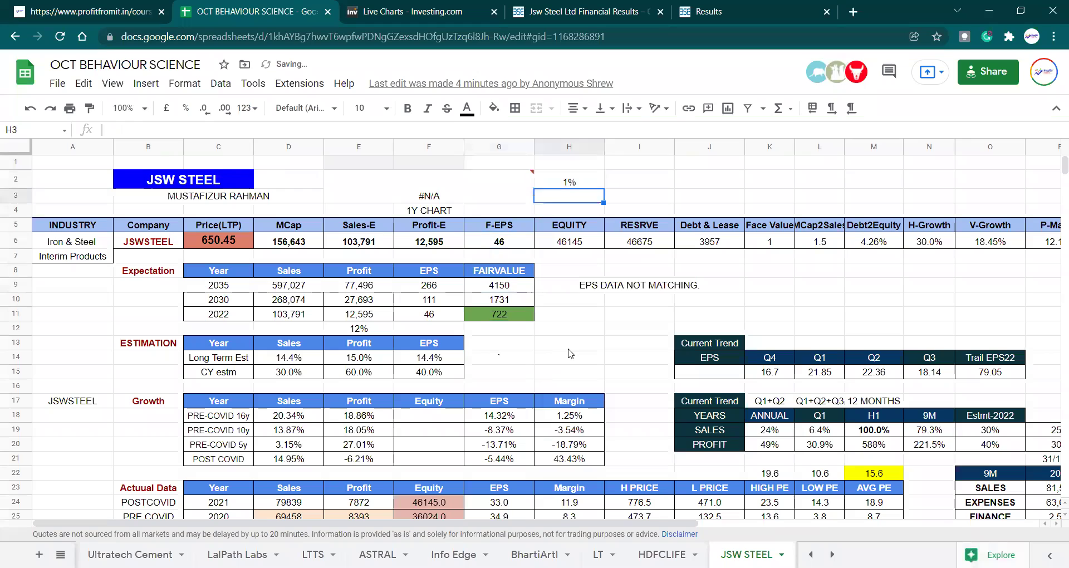
Step: Enter 0.25 in cell I2 and 0.5 in cell I3 above the RESRVE column
{"action": "key", "text": "Left"}
{"action": "key", "text": "Right"}
{"action": "key", "text": "Up"}
{"action": "key", "text": "Right"}
{"action": "type", "text": "0.25"}
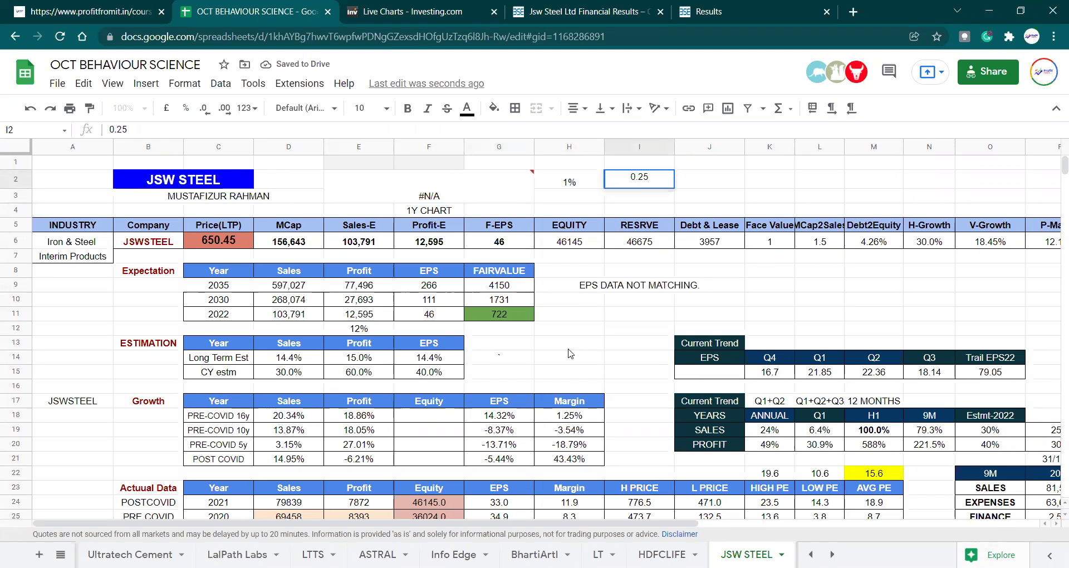
{"action": "key", "text": "Return"}
{"action": "type", "text": "0.5"}
{"action": "key", "text": "Return"}
{"action": "key", "text": "Up"}
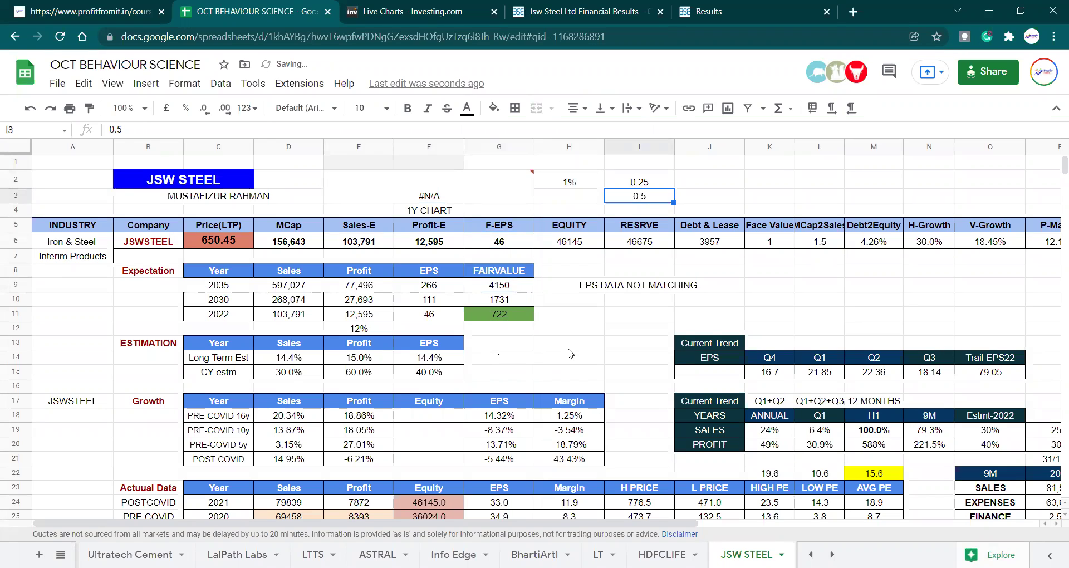
Step: Enter 0.5 in cell J3 and the note "cash" in cell K3
{"action": "key", "text": "Right"}
{"action": "type", "text": "0.5"}
{"action": "key", "text": "Return"}
{"action": "key", "text": "Up"}
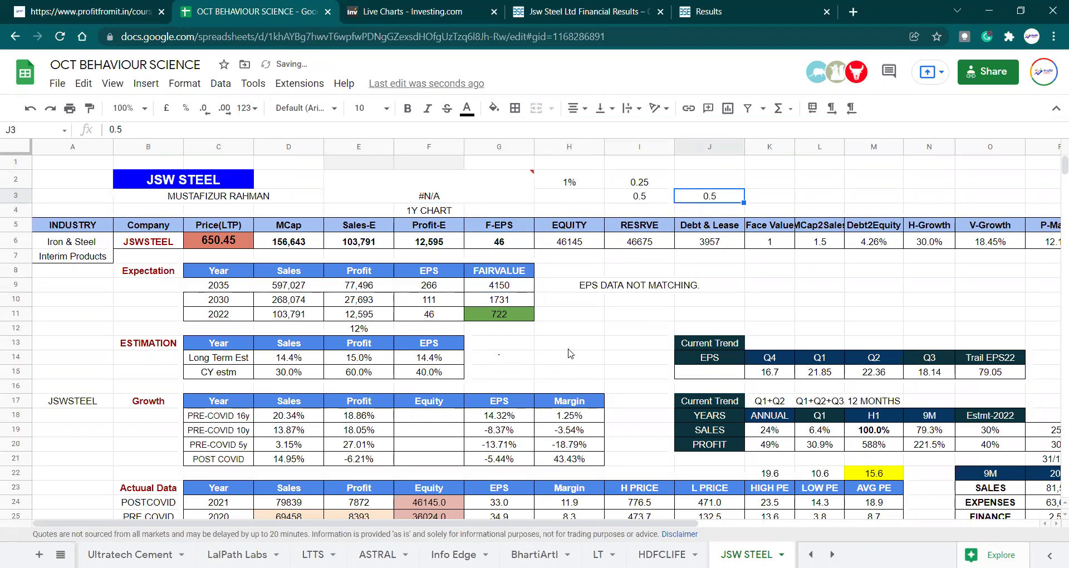
{"action": "key", "text": "Right"}
{"action": "type", "text": "cash"}
{"action": "key", "text": "Return"}
{"action": "key", "text": "Up"}
Step: Review the company summary row around the Debt & Lease figure in cell J6
{"action": "key", "text": "Left"}
{"action": "key", "text": "Left"}
{"action": "key", "text": "Left"}
{"action": "key", "text": "Left"}
{"action": "key", "text": "Down"}
{"action": "key", "text": "Down"}
{"action": "key", "text": "Down"}
{"action": "key", "text": "Right"}
{"action": "key", "text": "Right"}
{"action": "key", "text": "Right"}
{"action": "key", "text": "Right"}
{"action": "key", "text": "Right"}
{"action": "key", "text": "Right"}
{"action": "key", "text": "Right"}
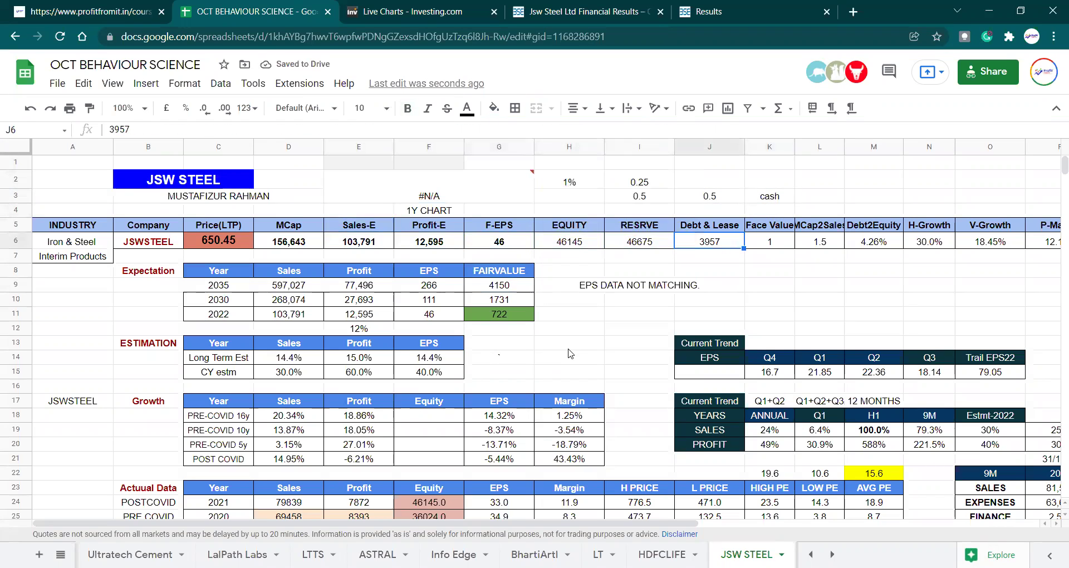
Step: Clear the scratch notes from the range H1:K4 above the summary header
{"action": "key", "text": "Up"}
{"action": "key", "text": "Up"}
{"action": "key", "text": "Up"}
{"action": "key", "text": "Left"}
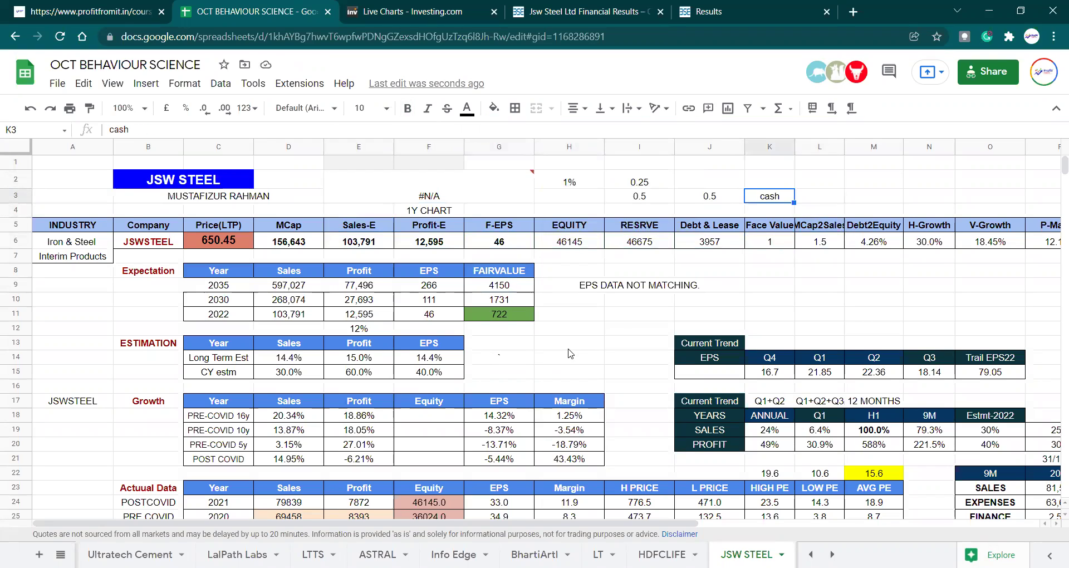
{"action": "key", "text": "Down"}
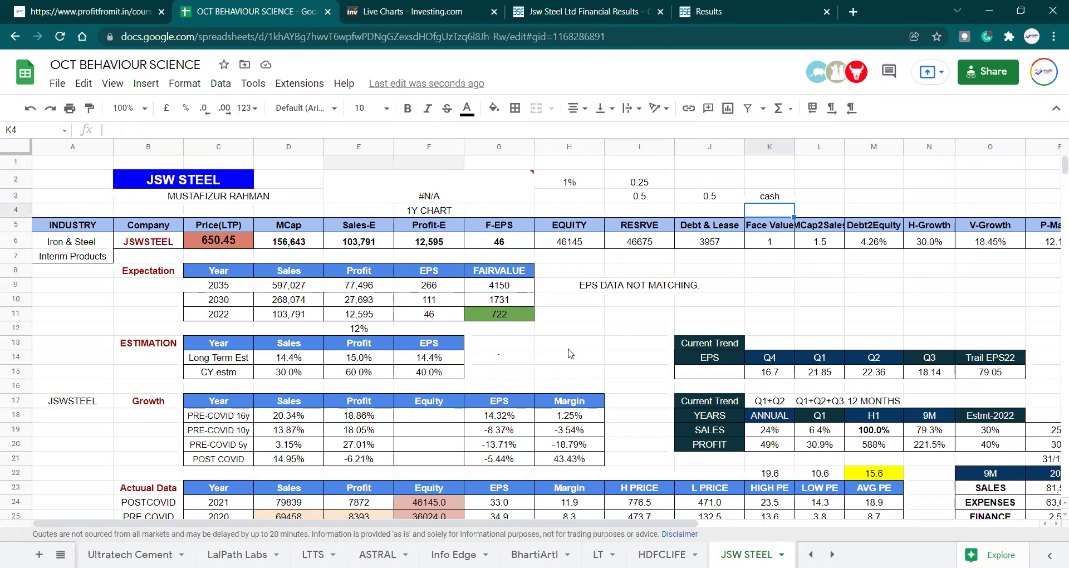
{"action": "key", "text": "shift+Up"}
{"action": "key", "text": "shift+Up"}
{"action": "key", "text": "shift+Up"}
{"action": "key", "text": "shift+Left"}
{"action": "key", "text": "shift+Left"}
{"action": "key", "text": "shift+Left"}
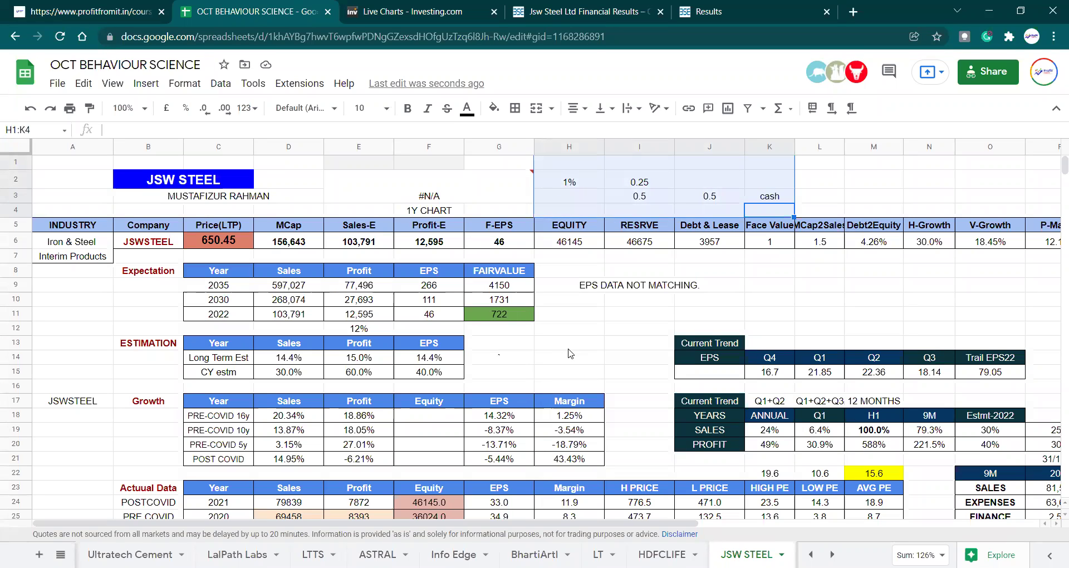
{"action": "key", "text": "Delete"}
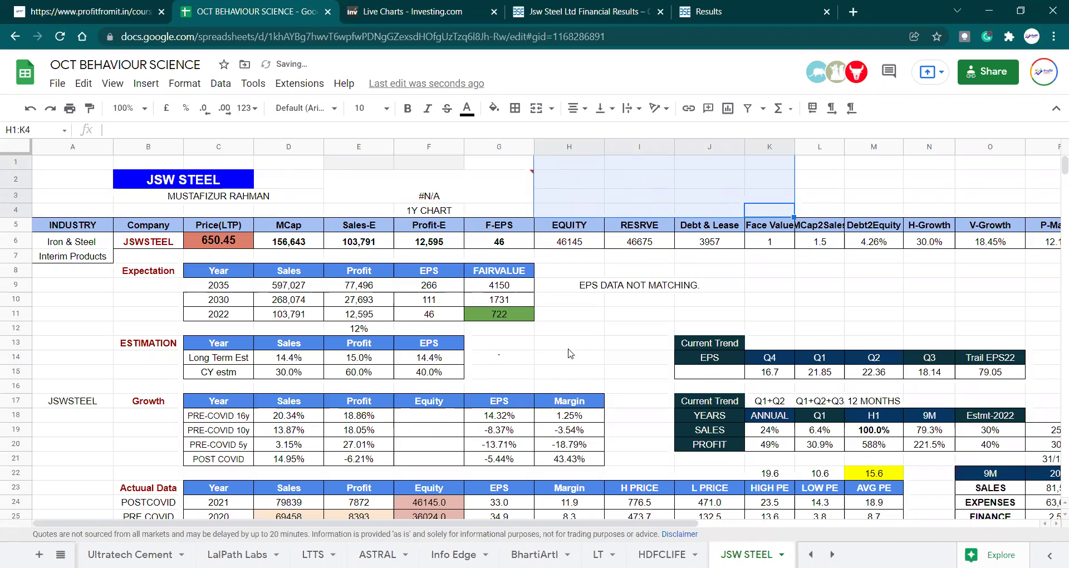
Step: Check the F-EPS formula in cell G6 and the FAIRVALUE column of the Expectation table
{"action": "key", "text": "Home"}
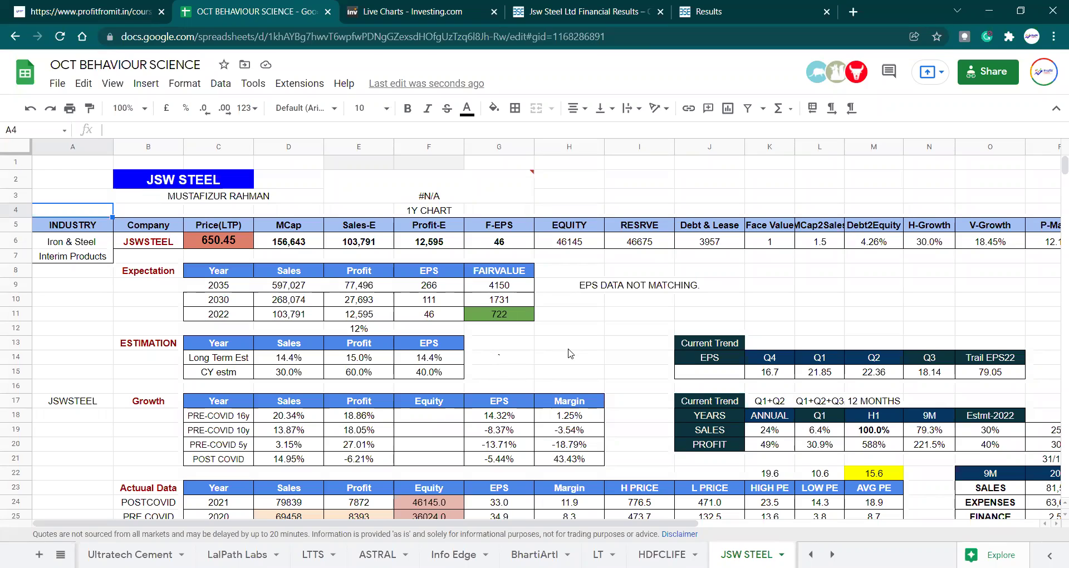
{"action": "key", "text": "Right"}
{"action": "key", "text": "Right"}
{"action": "key", "text": "Right"}
{"action": "key", "text": "Right"}
{"action": "key", "text": "Right"}
{"action": "key", "text": "Right"}
{"action": "key", "text": "Down"}
{"action": "key", "text": "Down"}
{"action": "key", "text": "Down"}
{"action": "key", "text": "Down"}
{"action": "key", "text": "Down"}
{"action": "key", "text": "Down"}
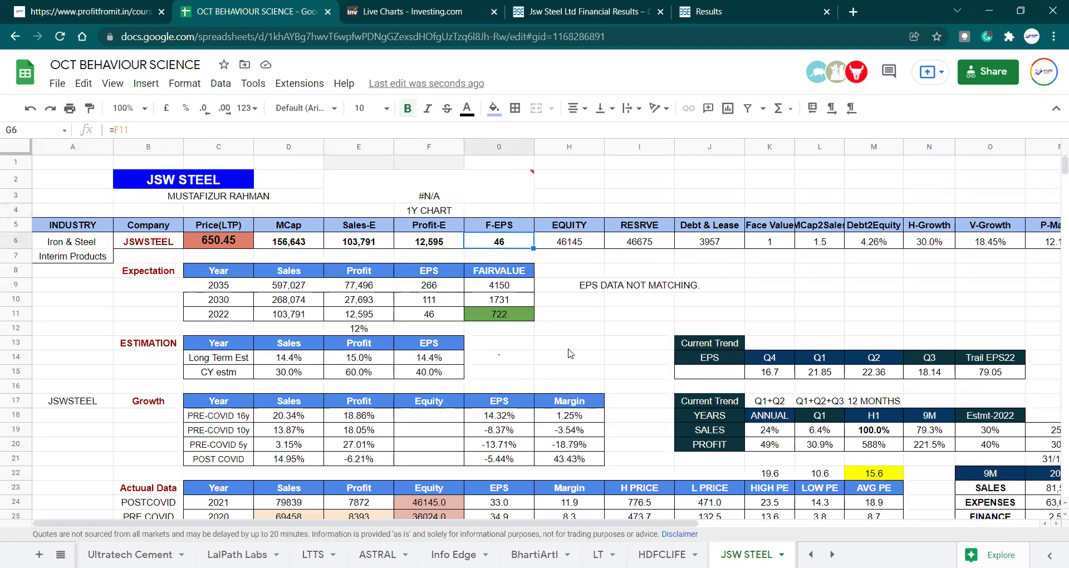
Step: Continue past the Growth table's EPS and Margin columns toward the LOW PE column of the actual data
{"action": "key", "text": "Down"}
{"action": "key", "text": "Down"}
{"action": "key", "text": "Down"}
{"action": "key", "text": "Down"}
{"action": "key", "text": "Down"}
{"action": "key", "text": "Down"}
{"action": "key", "text": "Down"}
{"action": "key", "text": "Down"}
{"action": "key", "text": "Down"}
{"action": "key", "text": "Down"}
{"action": "key", "text": "Down"}
{"action": "key", "text": "Down"}
{"action": "key", "text": "Right"}
{"action": "key", "text": "Right"}
{"action": "key", "text": "Right"}
{"action": "key", "text": "Right"}
{"action": "key", "text": "Right"}
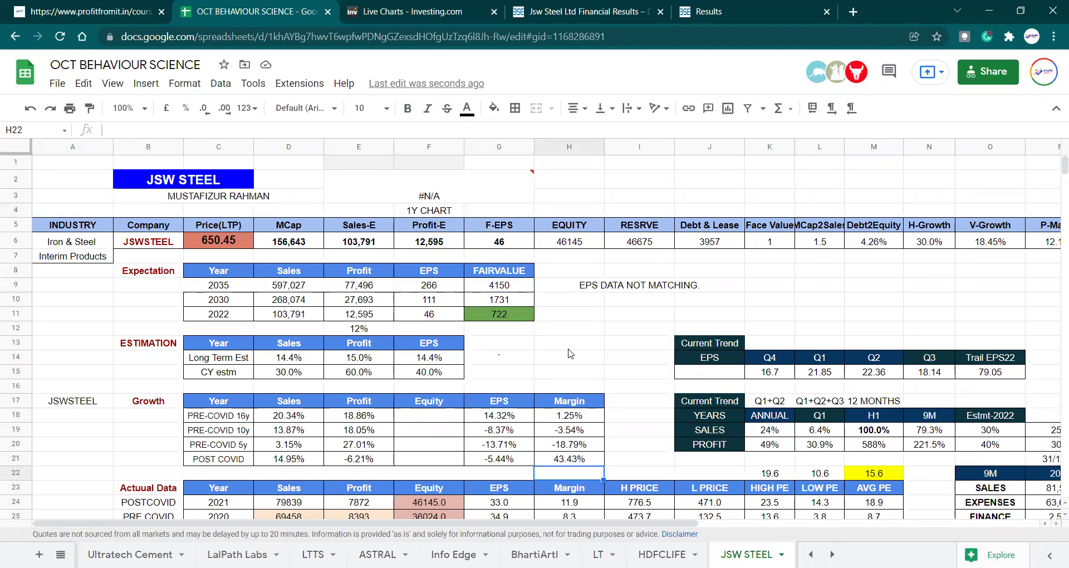
Step: Examine JSW Steel's yearly LOW PE values down to the 2006 formula in cell L39
{"action": "key", "text": "Down"}
{"action": "key", "text": "Down"}
{"action": "key", "text": "Down"}
{"action": "key", "text": "Down"}
{"action": "key", "text": "Down"}
{"action": "key", "text": "Down"}
{"action": "key", "text": "Down"}
{"action": "key", "text": "Down"}
{"action": "key", "text": "Down"}
{"action": "key", "text": "Down"}
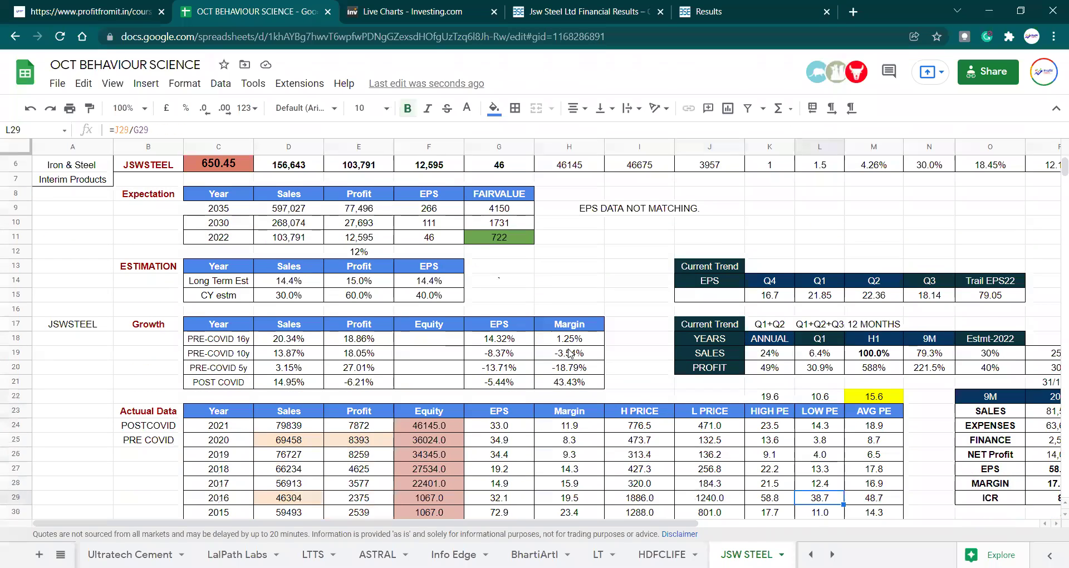
{"action": "key", "text": "Down"}
{"action": "key", "text": "Down"}
{"action": "key", "text": "Down"}
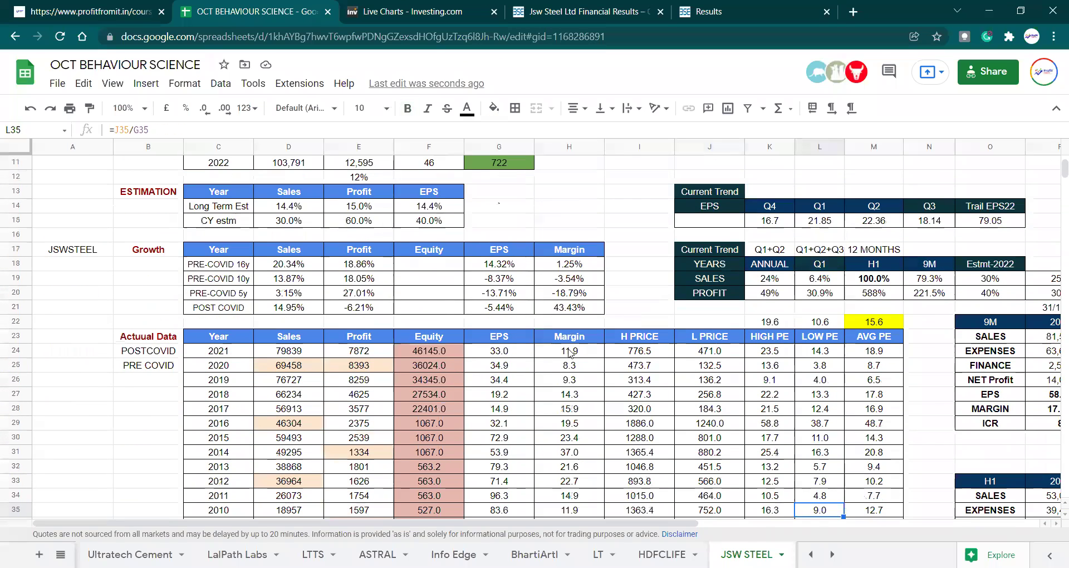
{"action": "key", "text": "Down"}
{"action": "key", "text": "Down"}
{"action": "key", "text": "Down"}
{"action": "key", "text": "Down"}
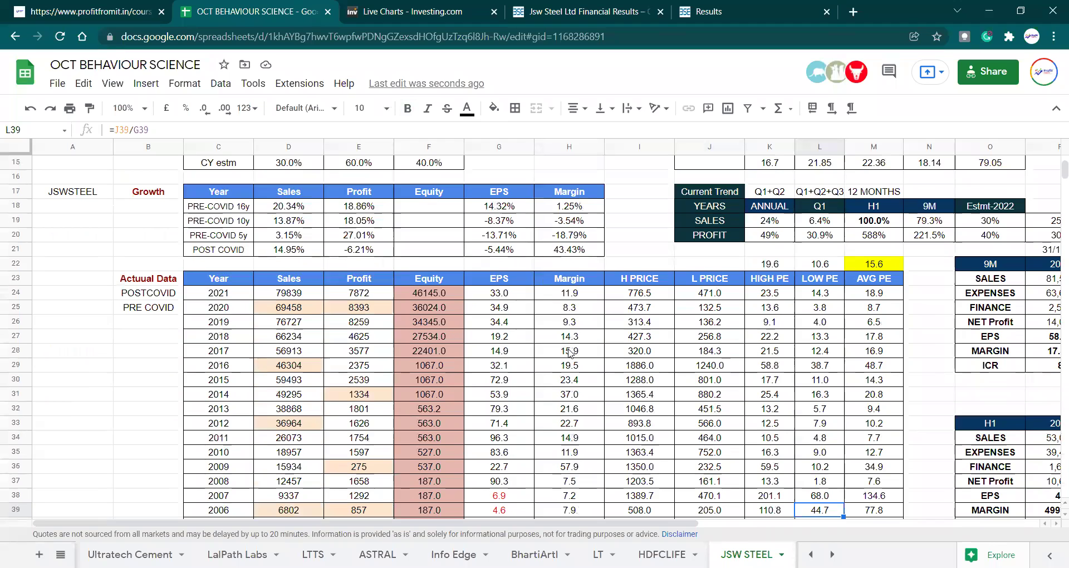
Step: Review JSW Steel's yearly LOW PE values from 2006 back up to the Current Trend EPS table
{"action": "key", "text": "Up"}
{"action": "key", "text": "Up"}
{"action": "key", "text": "Up"}
{"action": "key", "text": "Up"}
{"action": "key", "text": "Up"}
{"action": "key", "text": "Up"}
{"action": "key", "text": "Up"}
{"action": "key", "text": "Up"}
{"action": "key", "text": "Up"}
{"action": "key", "text": "Up"}
{"action": "key", "text": "Up"}
{"action": "key", "text": "Up"}
{"action": "key", "text": "Up"}
{"action": "key", "text": "Up"}
{"action": "key", "text": "Up"}
{"action": "key", "text": "Up"}
{"action": "key", "text": "Up"}
{"action": "key", "text": "Up"}
{"action": "key", "text": "Up"}
{"action": "key", "text": "Up"}
{"action": "key", "text": "Up"}
{"action": "key", "text": "Up"}
{"action": "key", "text": "Up"}
{"action": "key", "text": "Up"}
{"action": "key", "text": "Up"}
{"action": "key", "text": "Up"}
{"action": "key", "text": "Up"}
{"action": "key", "text": "Up"}
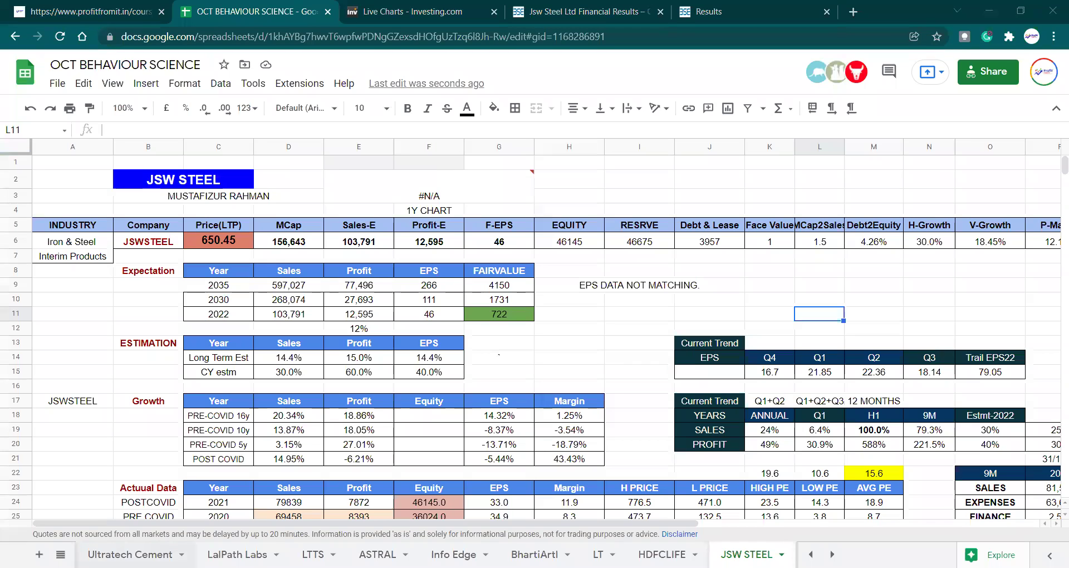
Step: Find and open the KAJARIA sheet among the workbook's company sheets
{"action": "left_click", "coordinate": [60, 554]}
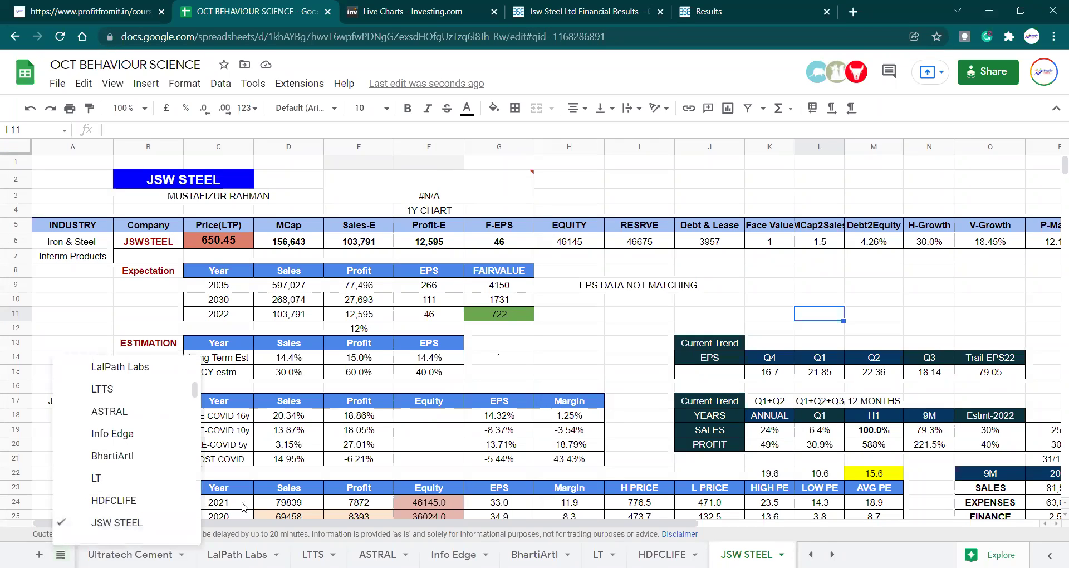
{"action": "left_click", "coordinate": [292, 504]}
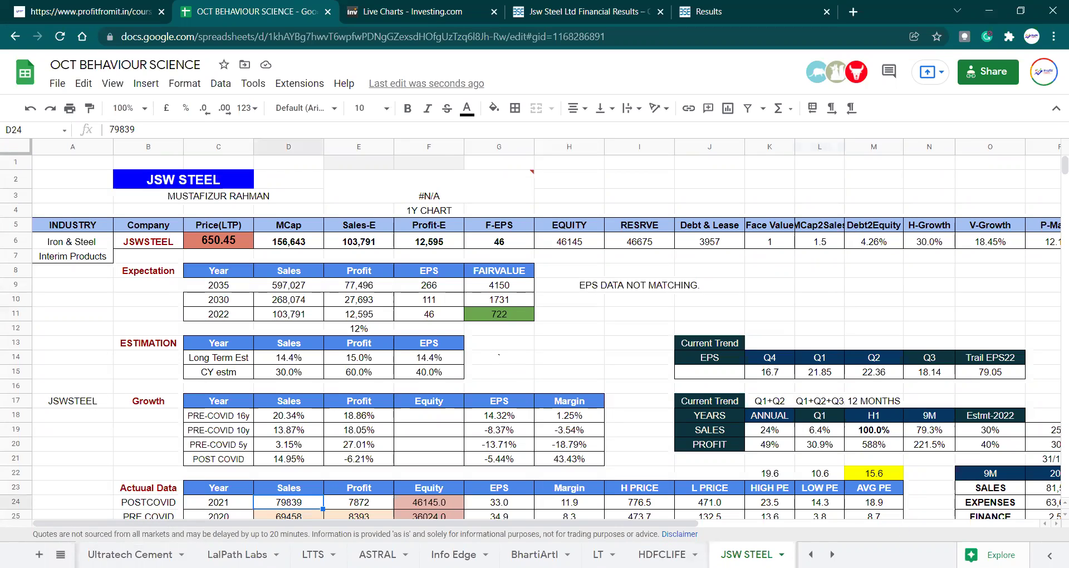
{"action": "left_click", "coordinate": [811, 554]}
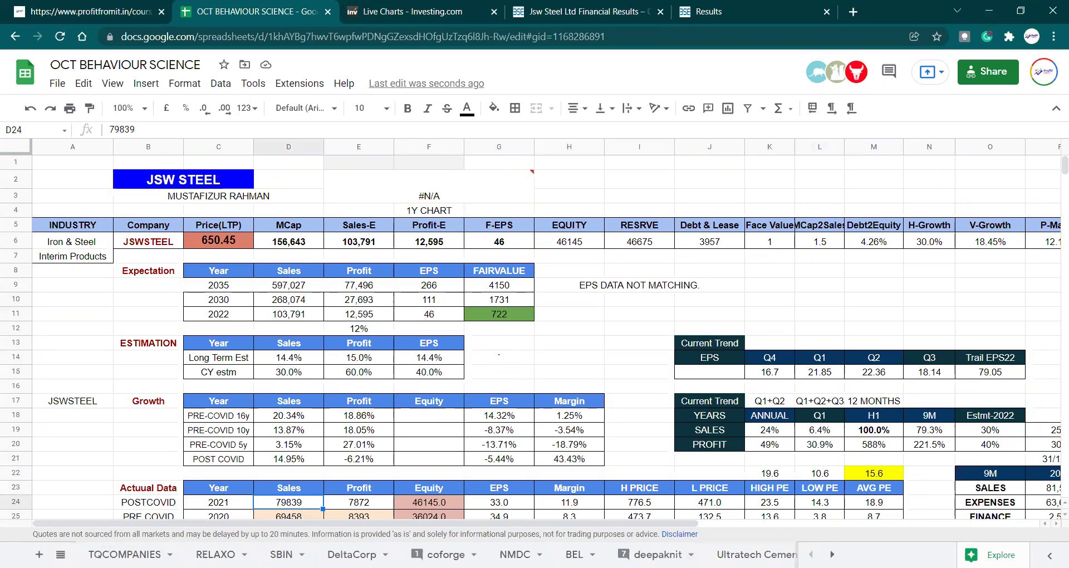
{"action": "scroll", "coordinate": [418, 554], "scroll_direction": "right", "scroll_amount": 6}
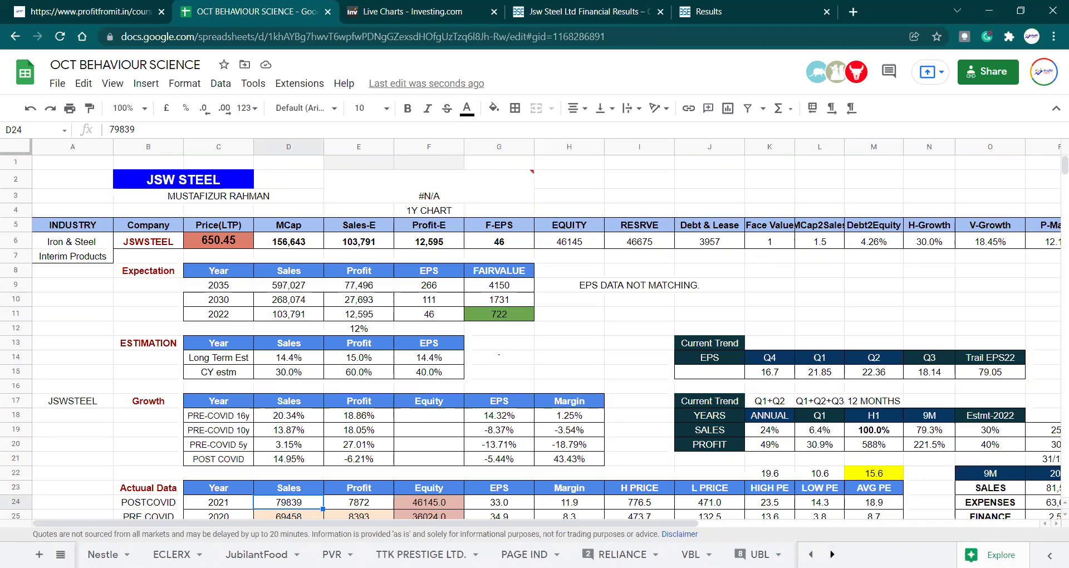
{"action": "scroll", "coordinate": [418, 554], "scroll_direction": "right", "scroll_amount": 5}
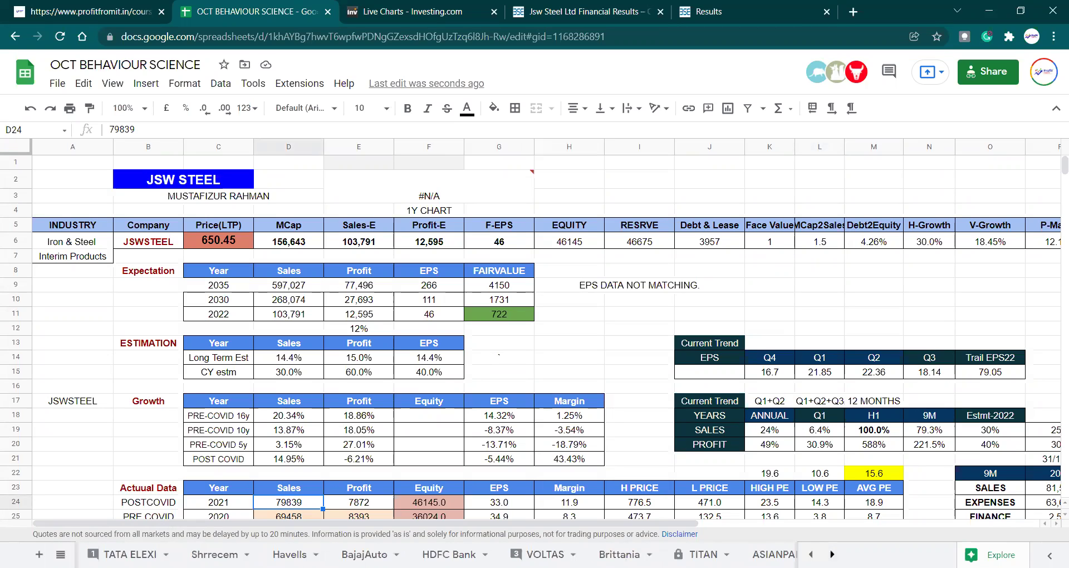
{"action": "scroll", "coordinate": [417, 554], "scroll_direction": "right", "scroll_amount": 5}
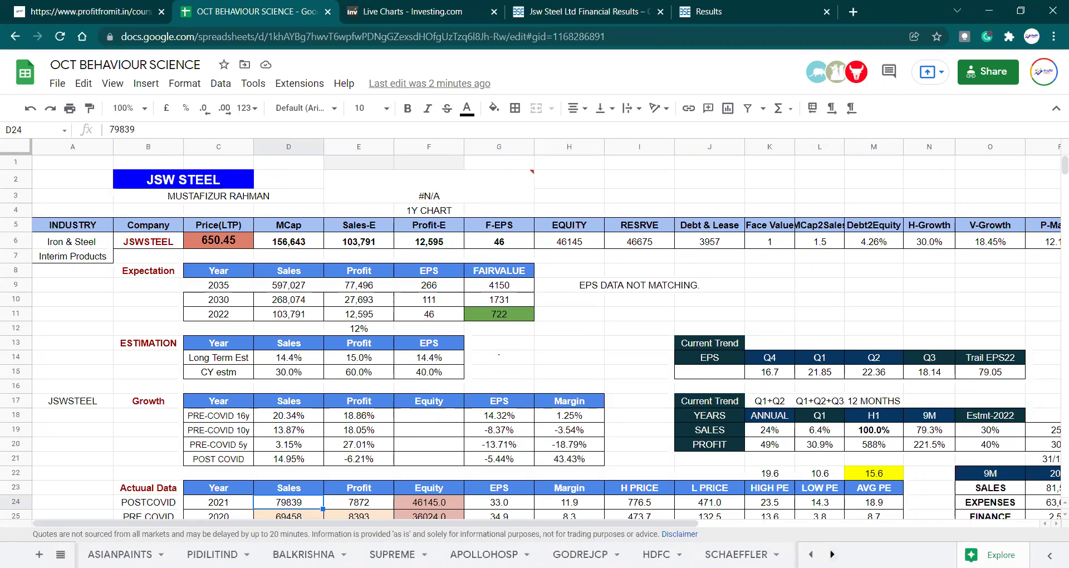
{"action": "scroll", "coordinate": [418, 554], "scroll_direction": "right", "scroll_amount": 5}
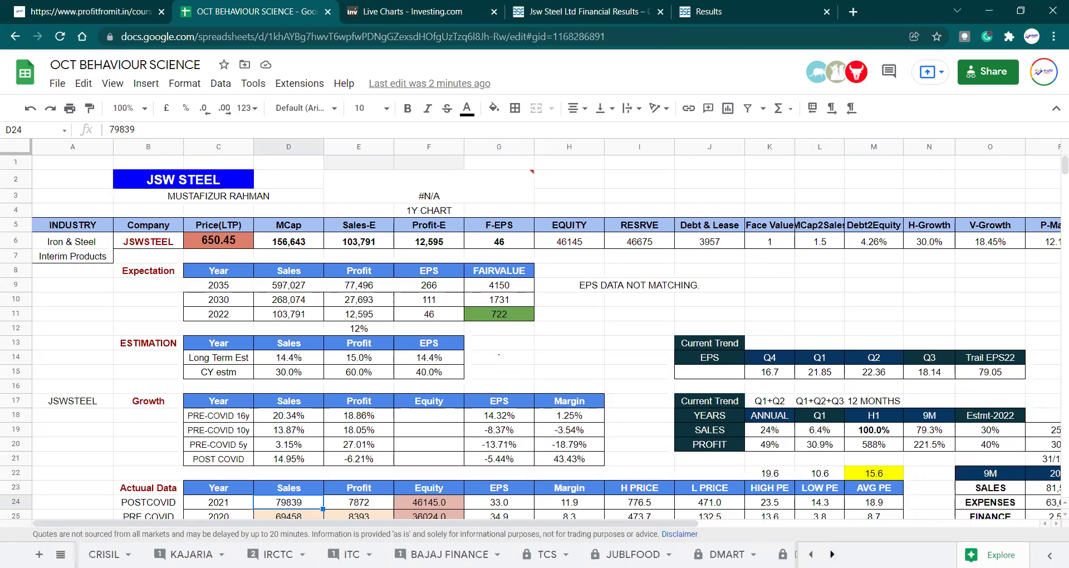
{"action": "left_click", "coordinate": [187, 552]}
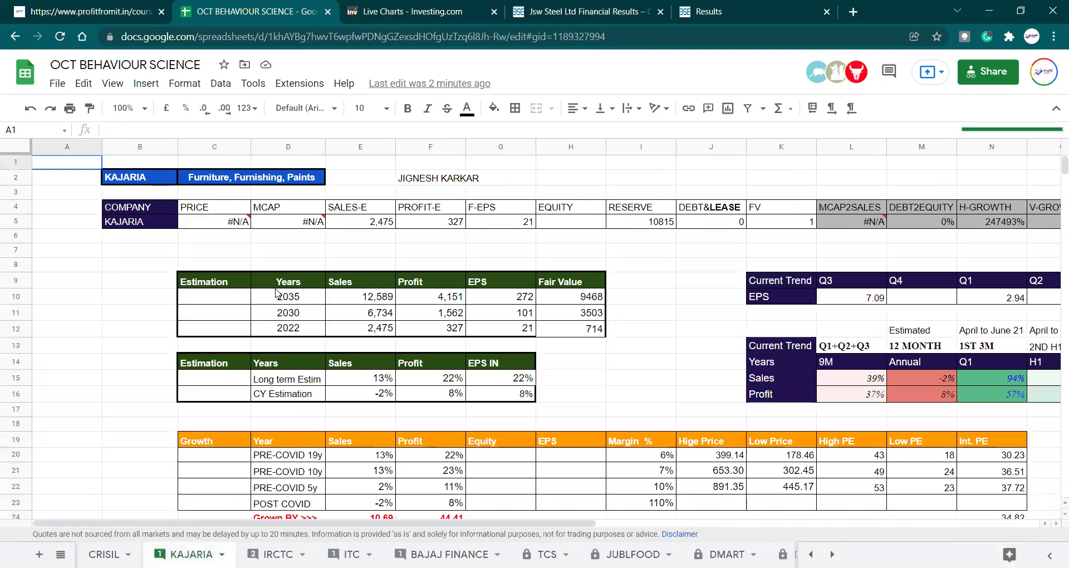
Step: Look through Kajaria's Current Trend tables and on to the H1 and 9M growth comparisons
{"action": "left_click", "coordinate": [1043, 280]}
{"action": "key", "text": "Right"}
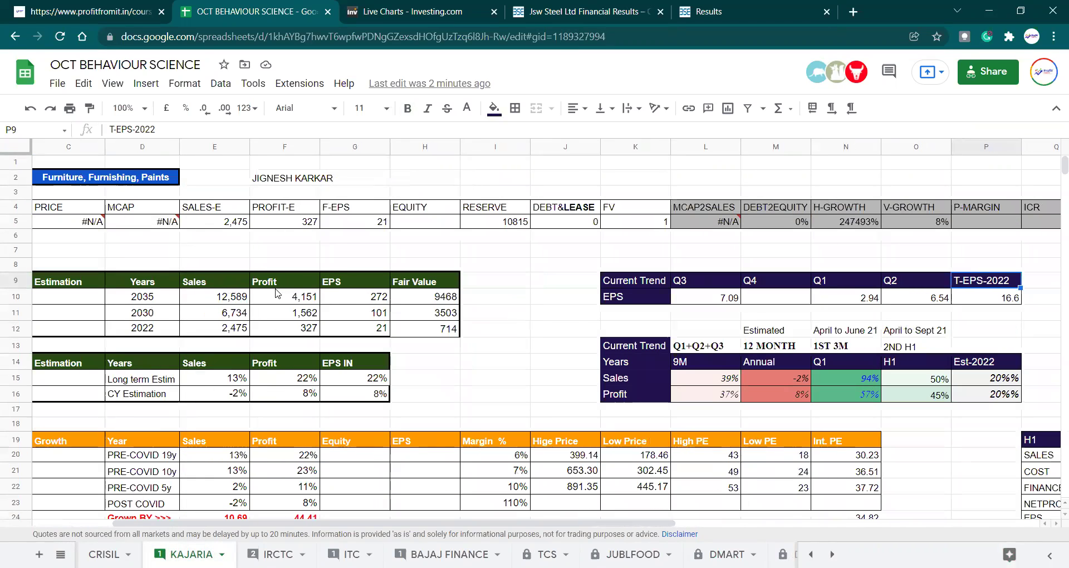
{"action": "key", "text": "Right"}
{"action": "key", "text": "Right"}
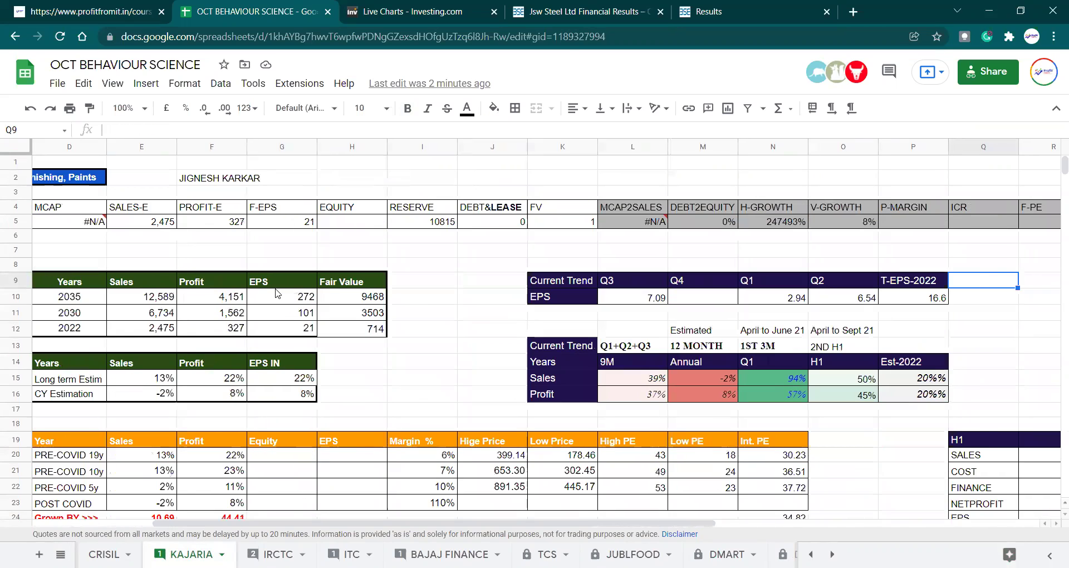
{"action": "key", "text": "Right"}
{"action": "key", "text": "Right"}
{"action": "key", "text": "ctrl+Down"}
{"action": "key", "text": "ctrl+Down"}
{"action": "key", "text": "ctrl+Down"}
{"action": "key", "text": "Down"}
{"action": "key", "text": "Down"}
{"action": "key", "text": "Down"}
{"action": "key", "text": "Down"}
{"action": "key", "text": "Down"}
{"action": "key", "text": "Down"}
{"action": "key", "text": "Down"}
{"action": "key", "text": "Down"}
{"action": "key", "text": "Down"}
{"action": "key", "text": "Down"}
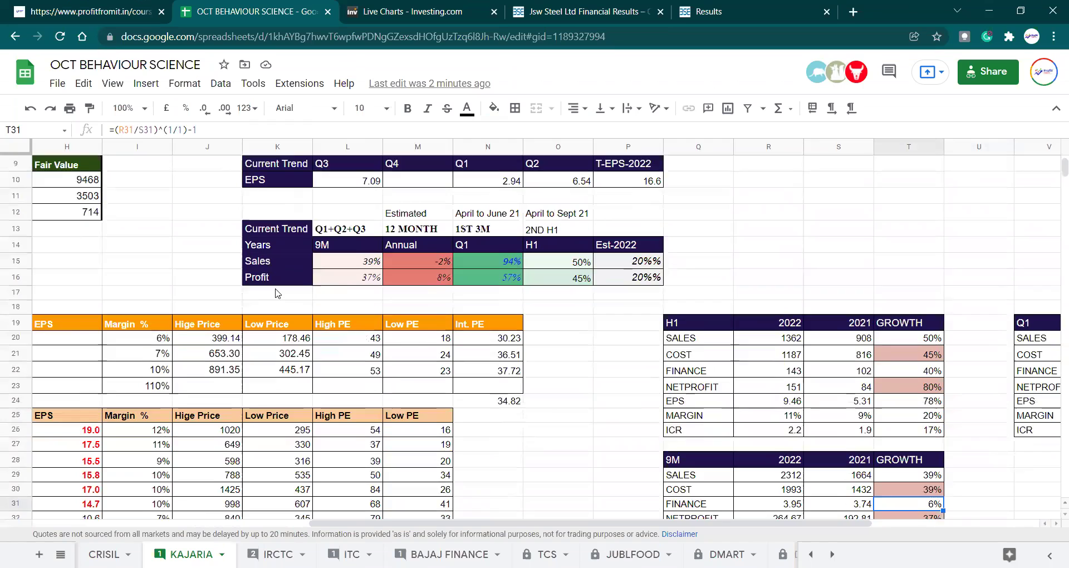
{"action": "key", "text": "Down"}
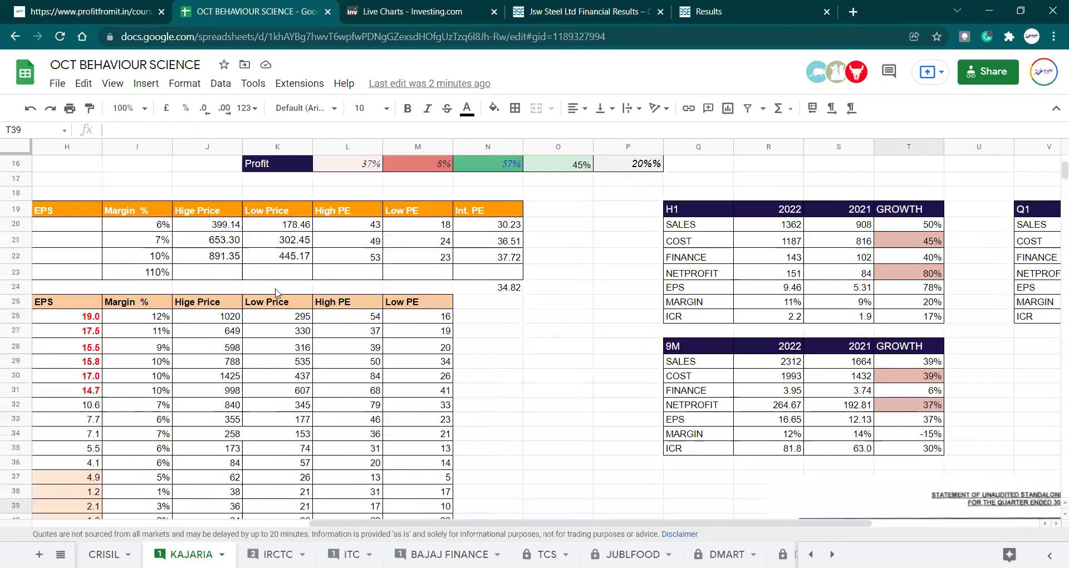
Step: Examine the GROWTH column of Kajaria's 9M table down to the ICR row and back to SALES
{"action": "key", "text": "Up"}
{"action": "key", "text": "Up"}
{"action": "key", "text": "Up"}
{"action": "key", "text": "Up"}
{"action": "key", "text": "Up"}
{"action": "key", "text": "Up"}
{"action": "key", "text": "Up"}
{"action": "key", "text": "Up"}
{"action": "key", "text": "Up"}
{"action": "key", "text": "Up"}
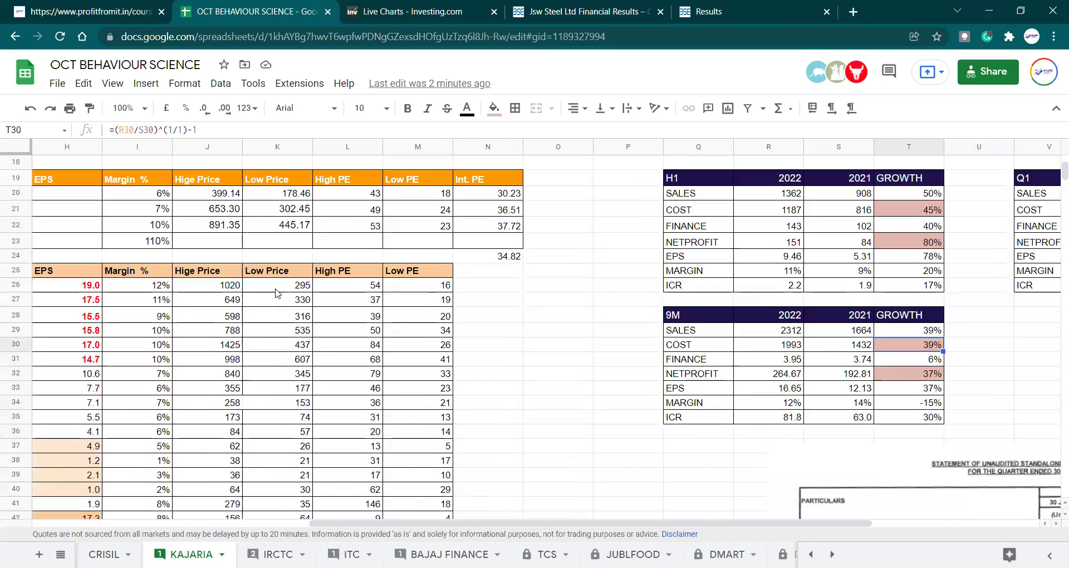
{"action": "key", "text": "Down"}
{"action": "key", "text": "Down"}
{"action": "key", "text": "Down"}
{"action": "key", "text": "Down"}
{"action": "key", "text": "Down"}
{"action": "key", "text": "Down"}
{"action": "key", "text": "Down"}
{"action": "key", "text": "Down"}
{"action": "key", "text": "Down"}
{"action": "key", "text": "Down"}
{"action": "key", "text": "Down"}
{"action": "key", "text": "Up"}
{"action": "key", "text": "Up"}
{"action": "key", "text": "Up"}
{"action": "key", "text": "Up"}
{"action": "key", "text": "Up"}
{"action": "key", "text": "Up"}
{"action": "key", "text": "Up"}
{"action": "key", "text": "Up"}
{"action": "key", "text": "Up"}
{"action": "key", "text": "Up"}
{"action": "key", "text": "Up"}
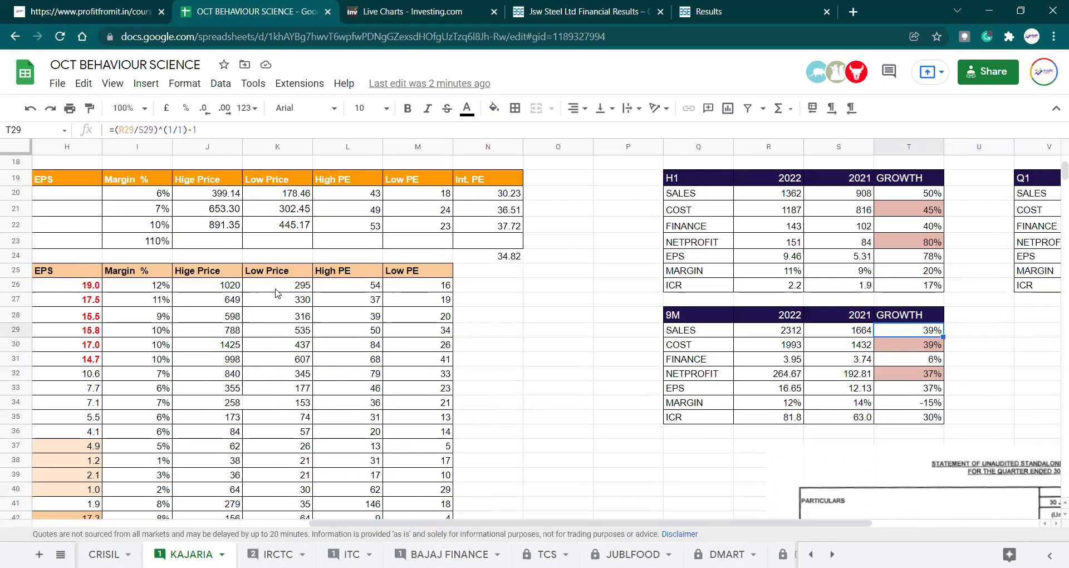
Step: Check the 9M table's 2022 and 2021 headings and its growth rates from SALES down to EPS
{"action": "key", "text": "Left"}
{"action": "key", "text": "Left"}
{"action": "key", "text": "Up"}
{"action": "key", "text": "Right"}
{"action": "key", "text": "Right"}
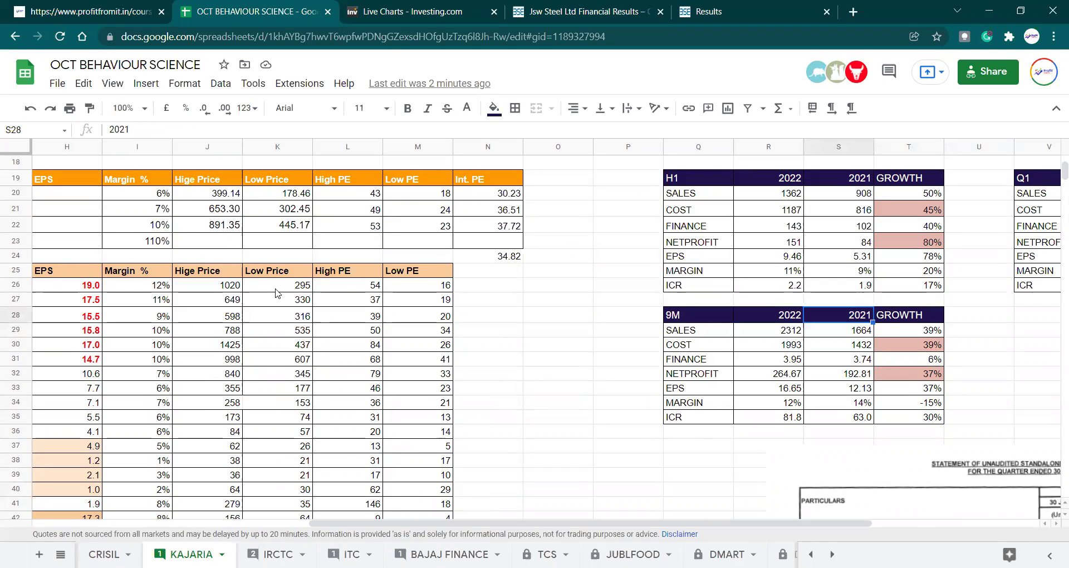
{"action": "key", "text": "Down"}
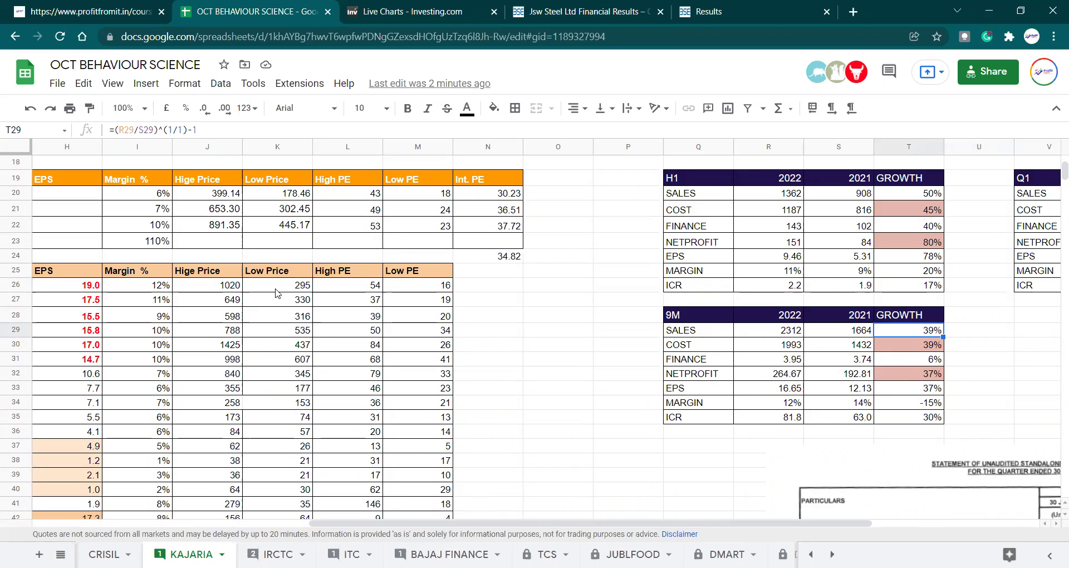
{"action": "key", "text": "Down"}
{"action": "key", "text": "Down"}
{"action": "key", "text": "Down"}
{"action": "key", "text": "Down"}
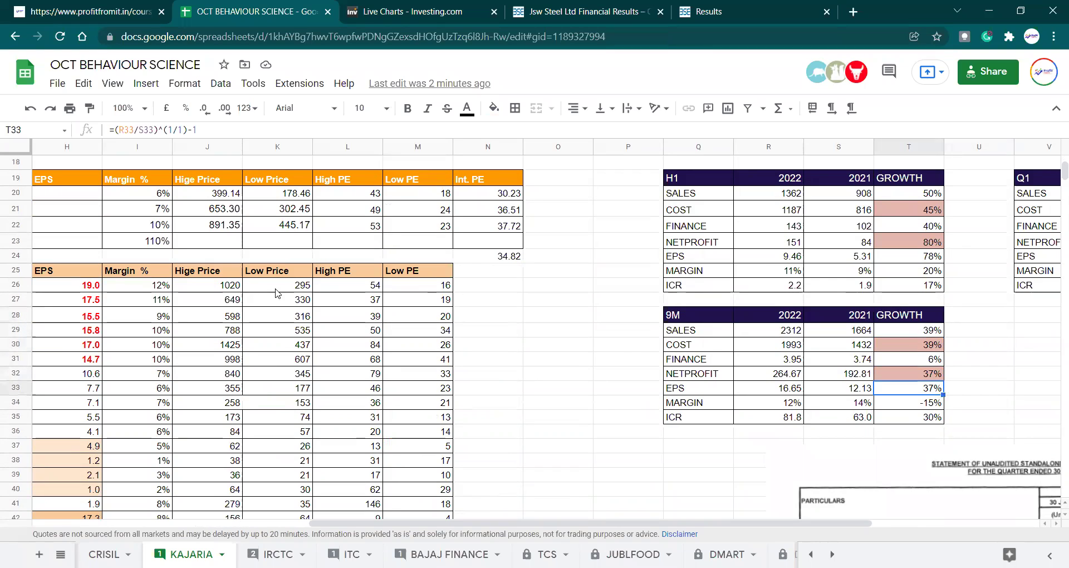
Step: Compare the 9M EPS row's 2022 and 2021 figures, then recheck the growth rates of NETPROFIT, SALES and COST
{"action": "key", "text": "Left"}
{"action": "key", "text": "Left"}
{"action": "key", "text": "Left"}
{"action": "key", "text": "Right"}
{"action": "key", "text": "Right"}
{"action": "key", "text": "Right"}
{"action": "key", "text": "Left"}
{"action": "key", "text": "Right"}
{"action": "key", "text": "Up"}
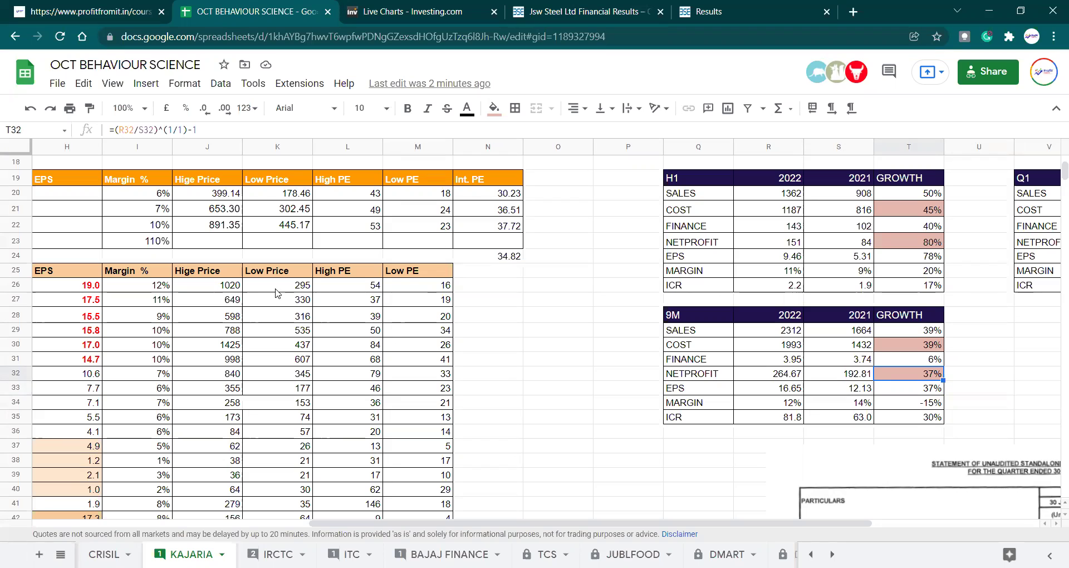
{"action": "key", "text": "Up"}
{"action": "key", "text": "Up"}
{"action": "key", "text": "Up"}
{"action": "key", "text": "Down"}
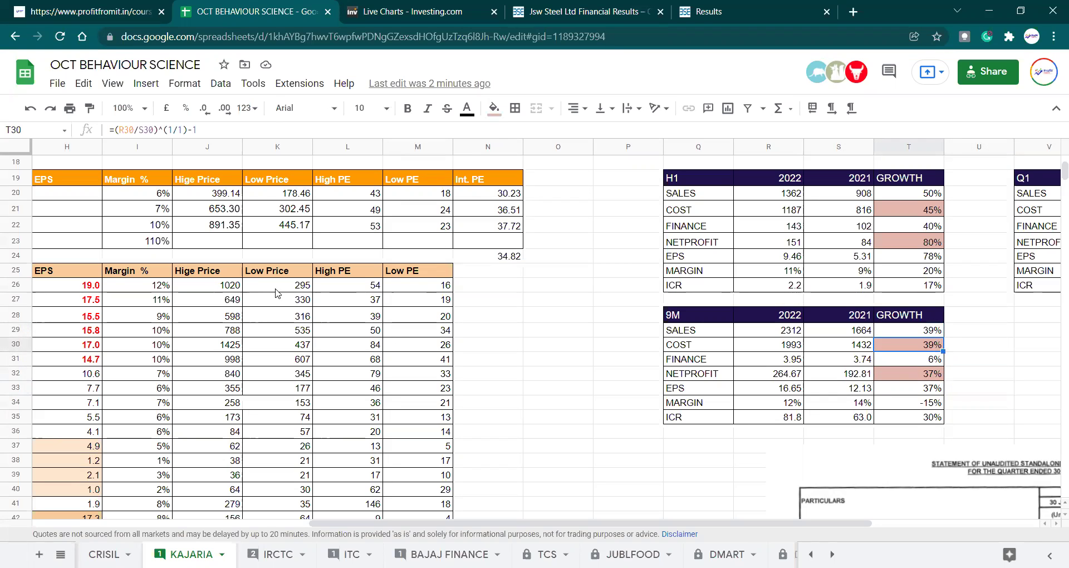
Step: Inspect the EPS and MARGIN rows of Kajaria's 9M comparison
{"action": "key", "text": "Down"}
{"action": "key", "text": "Down"}
{"action": "key", "text": "Down"}
{"action": "key", "text": "Left"}
{"action": "key", "text": "Left"}
{"action": "key", "text": "Left"}
{"action": "key", "text": "Down"}
{"action": "key", "text": "Right"}
{"action": "key", "text": "Left"}
{"action": "key", "text": "Left"}
{"action": "key", "text": "Left"}
{"action": "key", "text": "Left"}
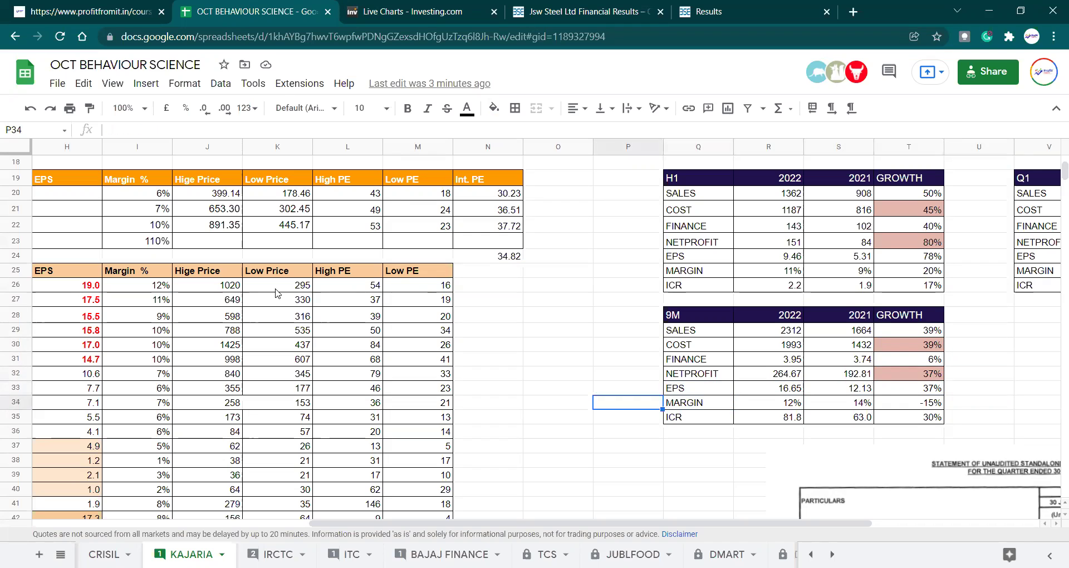
Step: Return to Kajaria's Current Trend tables to review the quarterly EPS and the sales and profit growth
{"action": "key", "text": "Up"}
{"action": "key", "text": "Up"}
{"action": "key", "text": "Up"}
{"action": "key", "text": "Up"}
{"action": "key", "text": "Up"}
{"action": "key", "text": "Up"}
{"action": "key", "text": "Up"}
{"action": "key", "text": "Up"}
{"action": "key", "text": "Up"}
{"action": "key", "text": "Up"}
{"action": "key", "text": "Up"}
{"action": "key", "text": "Up"}
{"action": "key", "text": "Up"}
{"action": "key", "text": "Up"}
{"action": "key", "text": "Up"}
{"action": "key", "text": "Up"}
{"action": "key", "text": "Up"}
{"action": "key", "text": "Up"}
{"action": "key", "text": "Up"}
{"action": "key", "text": "Up"}
{"action": "key", "text": "Up"}
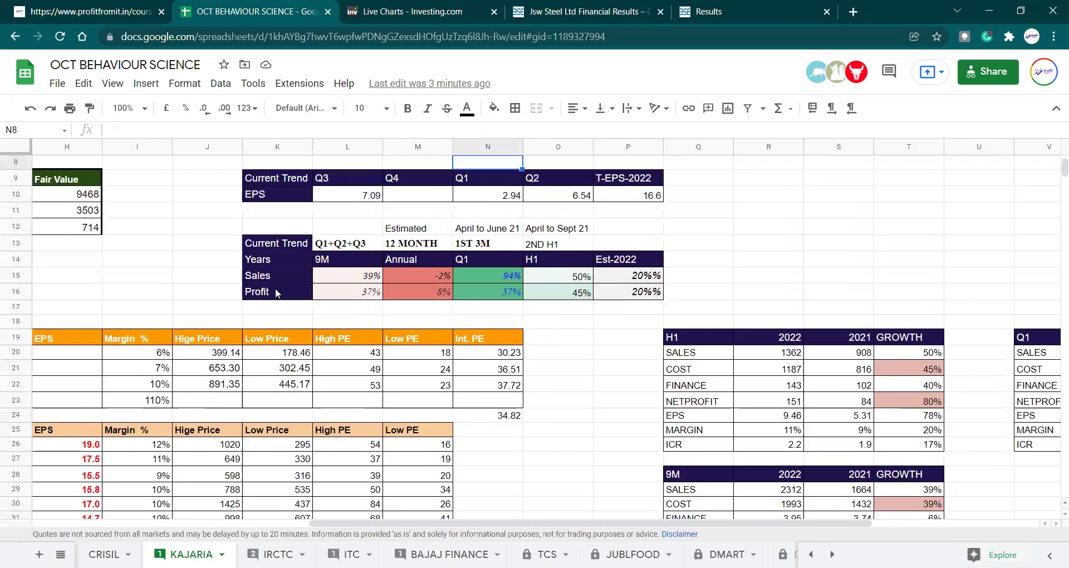
Step: Set both the Sales and Profit values under Est-2022 in Kajaria's Current Trend table to 20%
{"action": "key", "text": "Down"}
{"action": "key", "text": "Down"}
{"action": "key", "text": "Down"}
{"action": "key", "text": "Down"}
{"action": "key", "text": "Down"}
{"action": "key", "text": "Down"}
{"action": "key", "text": "Down"}
{"action": "key", "text": "Down"}
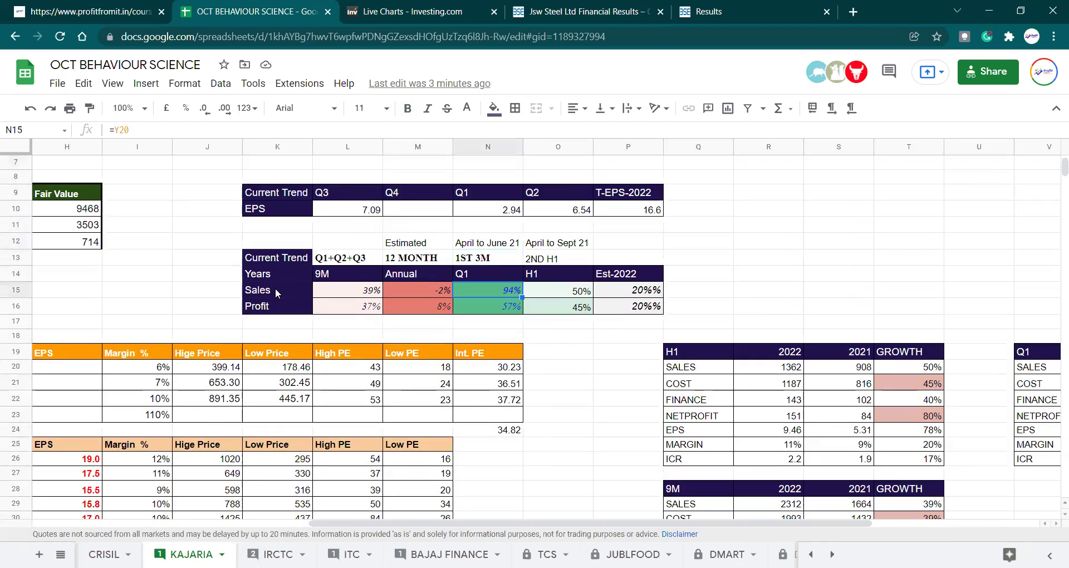
{"action": "key", "text": "Right"}
{"action": "key", "text": "Right"}
{"action": "type", "text": "20%"}
{"action": "key", "text": "Return"}
{"action": "type", "text": "20%"}
{"action": "key", "text": "Return"}
{"action": "key", "text": "Up"}
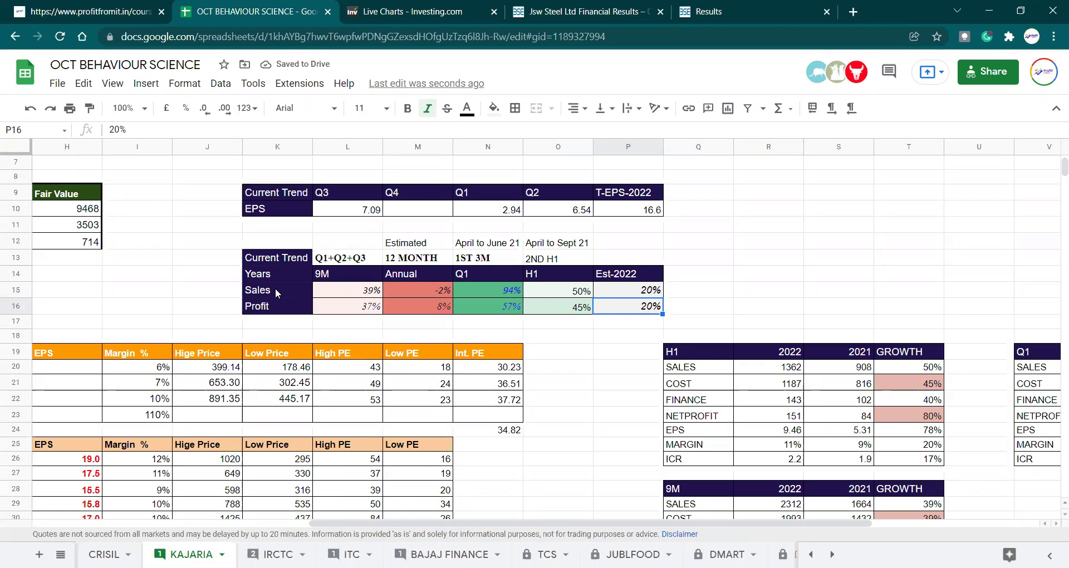
Step: Recheck the Est-2022 Sales and Profit estimates in Kajaria's Current Trend table
{"action": "key", "text": "Down"}
{"action": "key", "text": "Down"}
{"action": "key", "text": "Down"}
{"action": "key", "text": "Down"}
{"action": "key", "text": "Down"}
{"action": "key", "text": "Down"}
{"action": "key", "text": "Down"}
{"action": "key", "text": "Down"}
{"action": "key", "text": "Down"}
{"action": "key", "text": "Down"}
{"action": "key", "text": "Down"}
{"action": "key", "text": "Up"}
{"action": "key", "text": "Up"}
{"action": "key", "text": "Up"}
{"action": "key", "text": "Up"}
{"action": "key", "text": "Up"}
{"action": "key", "text": "Up"}
{"action": "key", "text": "Up"}
{"action": "key", "text": "Up"}
{"action": "key", "text": "Up"}
{"action": "key", "text": "Up"}
{"action": "key", "text": "Up"}
{"action": "key", "text": "Up"}
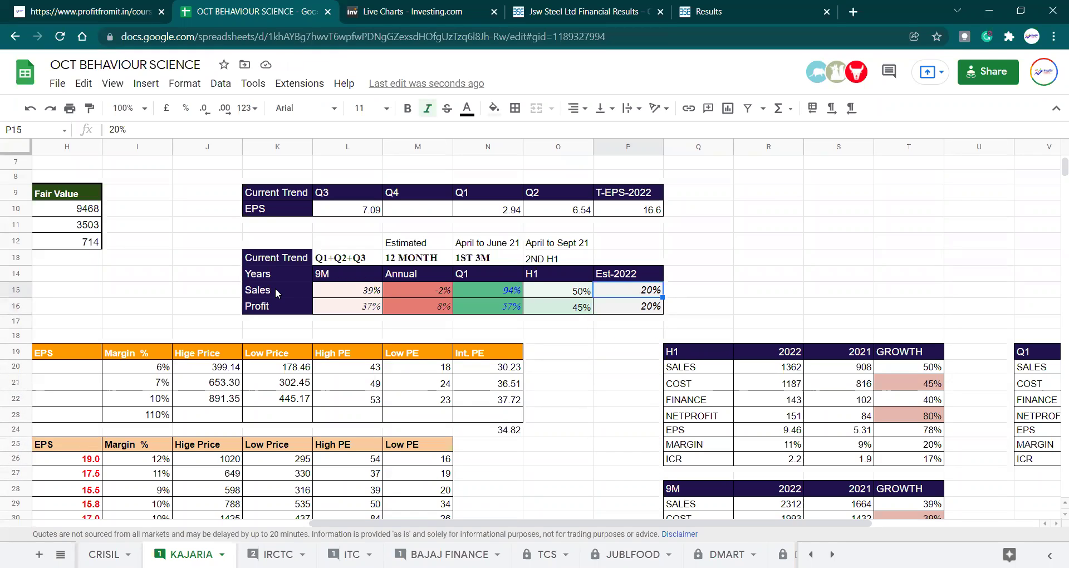
{"action": "key", "text": "Up"}
{"action": "key", "text": "Down"}
{"action": "key", "text": "Down"}
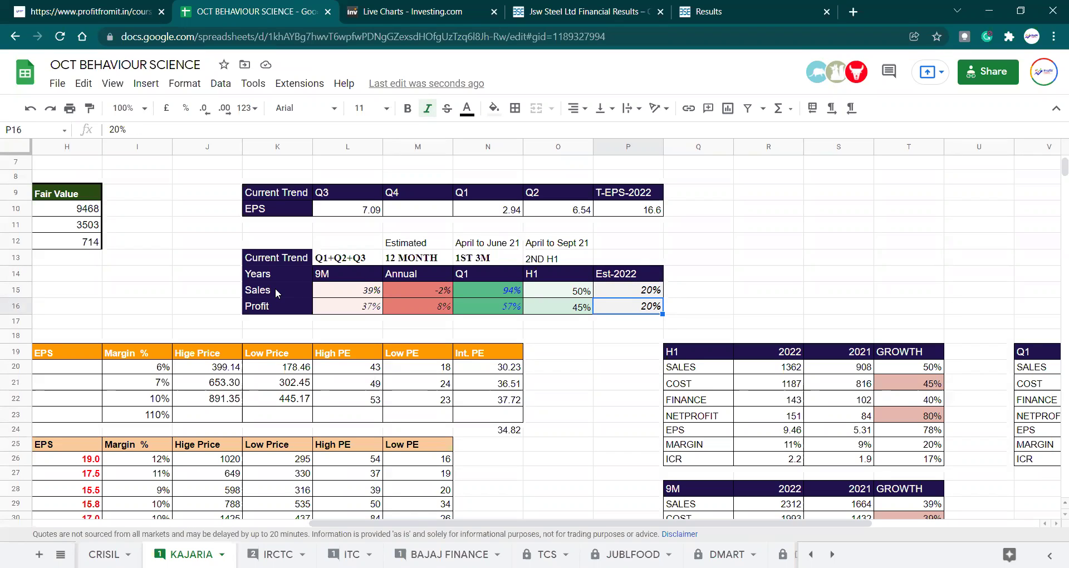
{"action": "key", "text": "Up"}
{"action": "key", "text": "Up"}
{"action": "key", "text": "Down"}
{"action": "key", "text": "Down"}
{"action": "key", "text": "Down"}
{"action": "key", "text": "Down"}
{"action": "key", "text": "Up"}
{"action": "key", "text": "Up"}
{"action": "key", "text": "Up"}
{"action": "key", "text": "Up"}
{"action": "key", "text": "Up"}
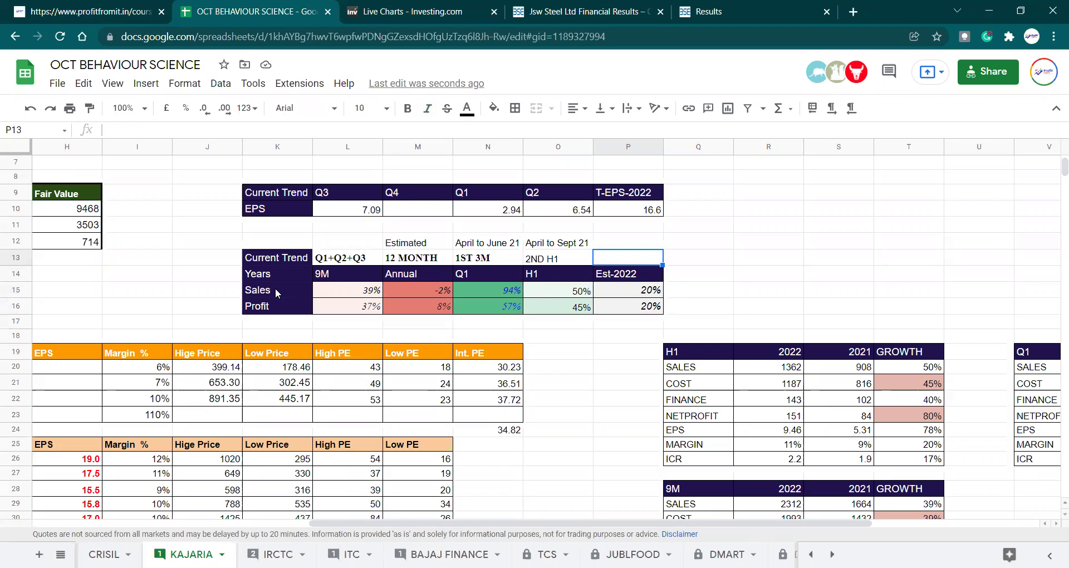
{"action": "key", "text": "Down"}
{"action": "key", "text": "Up"}
Step: Review Kajaria's long-term and CY growth estimations and fair values alongside the Current Trend tables
{"action": "key", "text": "Left"}
{"action": "key", "text": "Left"}
{"action": "key", "text": "Left"}
{"action": "key", "text": "Left"}
{"action": "key", "text": "Left"}
{"action": "key", "text": "Left"}
{"action": "key", "text": "Left"}
{"action": "key", "text": "Left"}
{"action": "key", "text": "Left"}
{"action": "key", "text": "Left"}
{"action": "key", "text": "Left"}
{"action": "key", "text": "Left"}
{"action": "key", "text": "Left"}
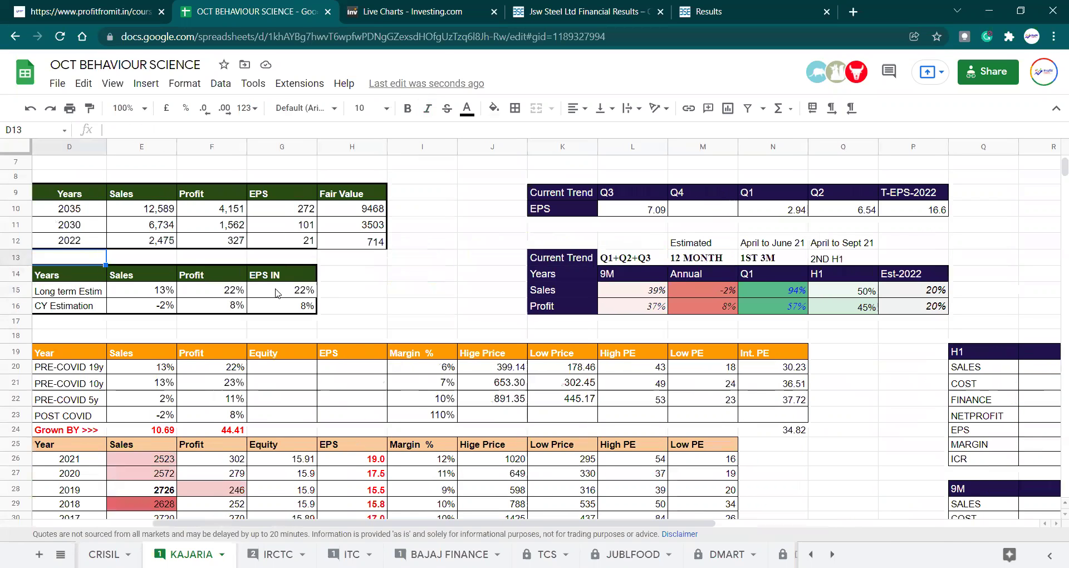
{"action": "key", "text": "Left"}
{"action": "key", "text": "Right"}
{"action": "key", "text": "Right"}
{"action": "key", "text": "Right"}
{"action": "key", "text": "Right"}
{"action": "key", "text": "Right"}
{"action": "key", "text": "Down"}
{"action": "key", "text": "Down"}
{"action": "key", "text": "Down"}
{"action": "key", "text": "Up"}
{"action": "key", "text": "Up"}
{"action": "key", "text": "Up"}
{"action": "key", "text": "Up"}
{"action": "key", "text": "Right"}
{"action": "key", "text": "Right"}
{"action": "key", "text": "Right"}
{"action": "key", "text": "Right"}
{"action": "key", "text": "Right"}
{"action": "key", "text": "Right"}
{"action": "key", "text": "Right"}
{"action": "key", "text": "Right"}
{"action": "key", "text": "Right"}
{"action": "key", "text": "Right"}
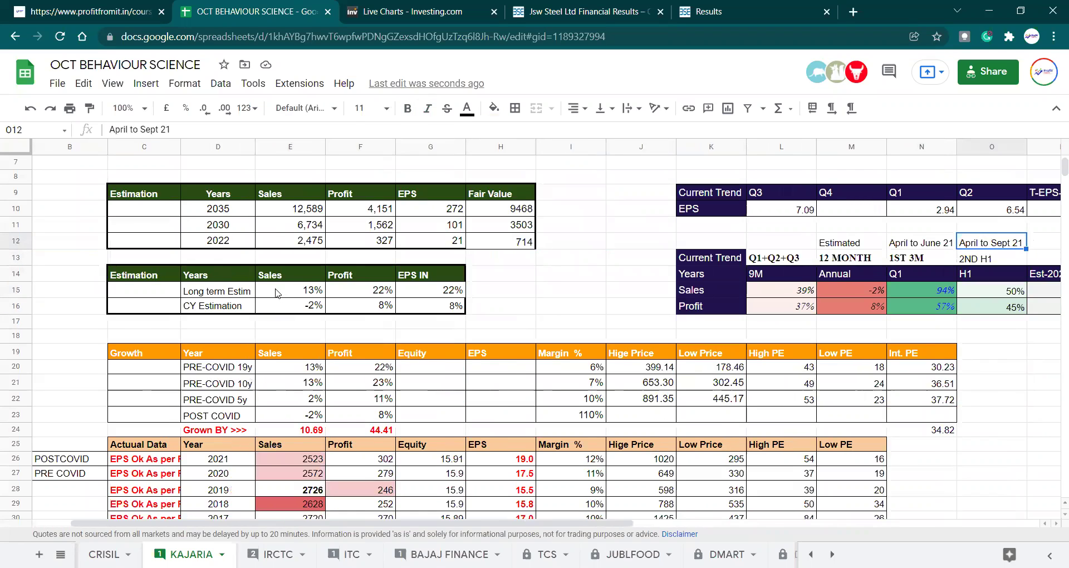
{"action": "key", "text": "Left"}
{"action": "key", "text": "Left"}
{"action": "key", "text": "Left"}
{"action": "key", "text": "Left"}
{"action": "key", "text": "Left"}
{"action": "key", "text": "Left"}
{"action": "key", "text": "Left"}
{"action": "key", "text": "Left"}
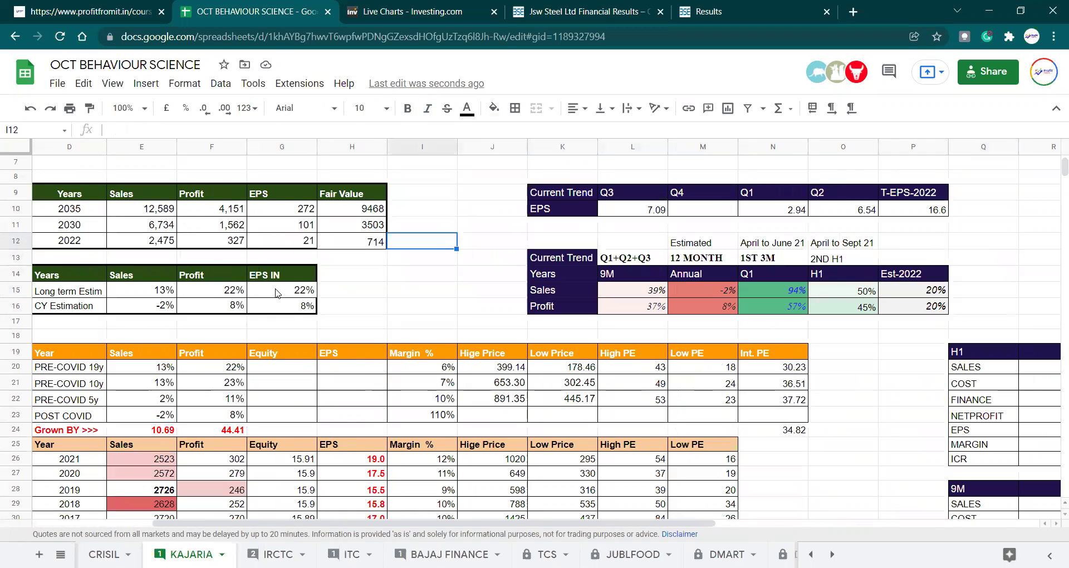
Step: Close the Results page and open the Furniture,Furnishing,Paints.xlsx spreadsheet in a new browser tab
{"action": "left_click", "coordinate": [826, 11]}
{"action": "left_click", "coordinate": [687, 12]}
{"action": "left_click", "coordinate": [692, 35]}
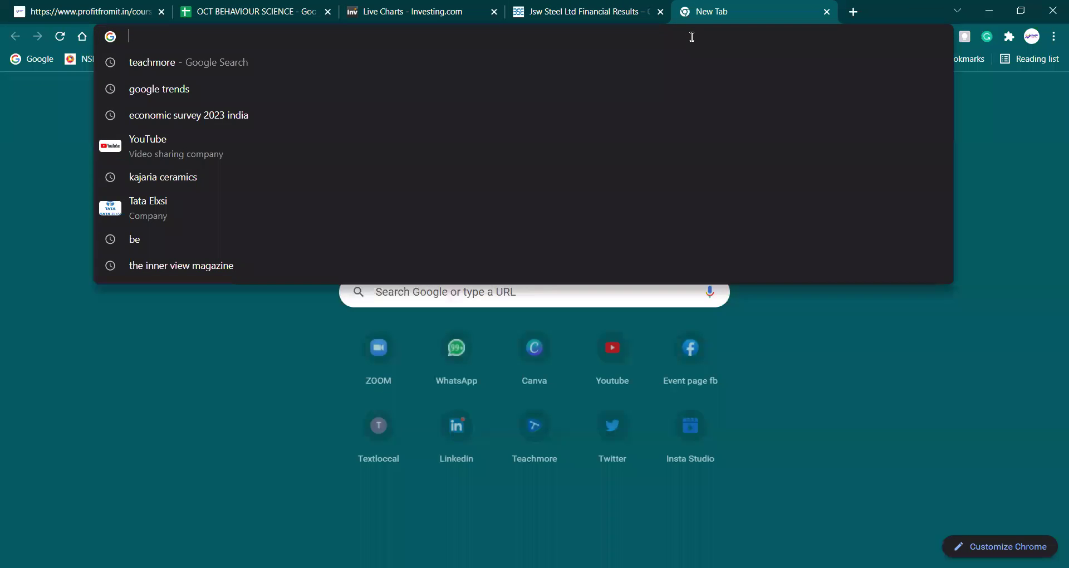
{"action": "type", "text": "furniture"}
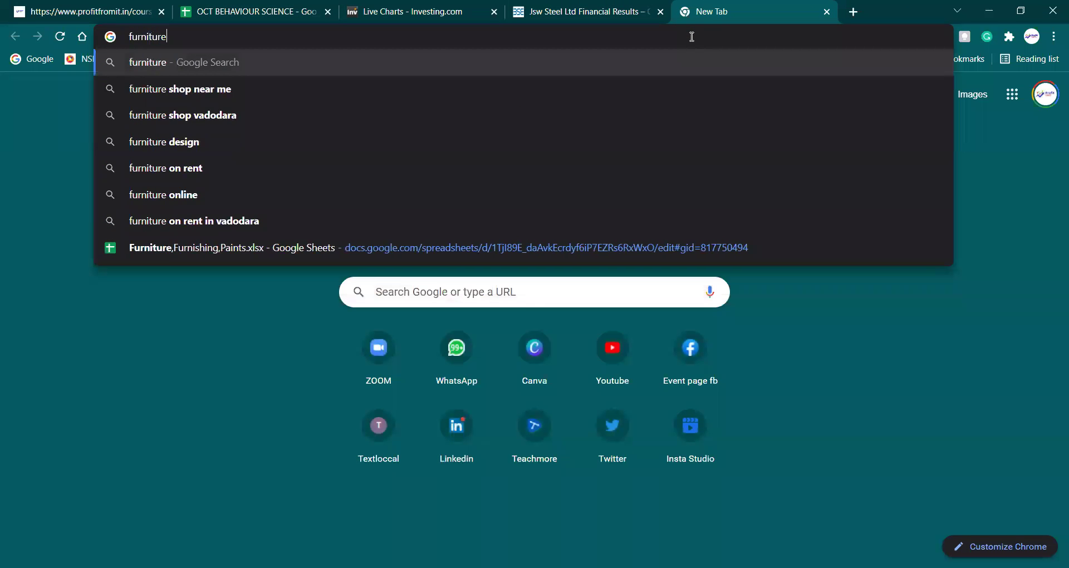
{"action": "key", "text": "Up"}
{"action": "key", "text": "Return"}
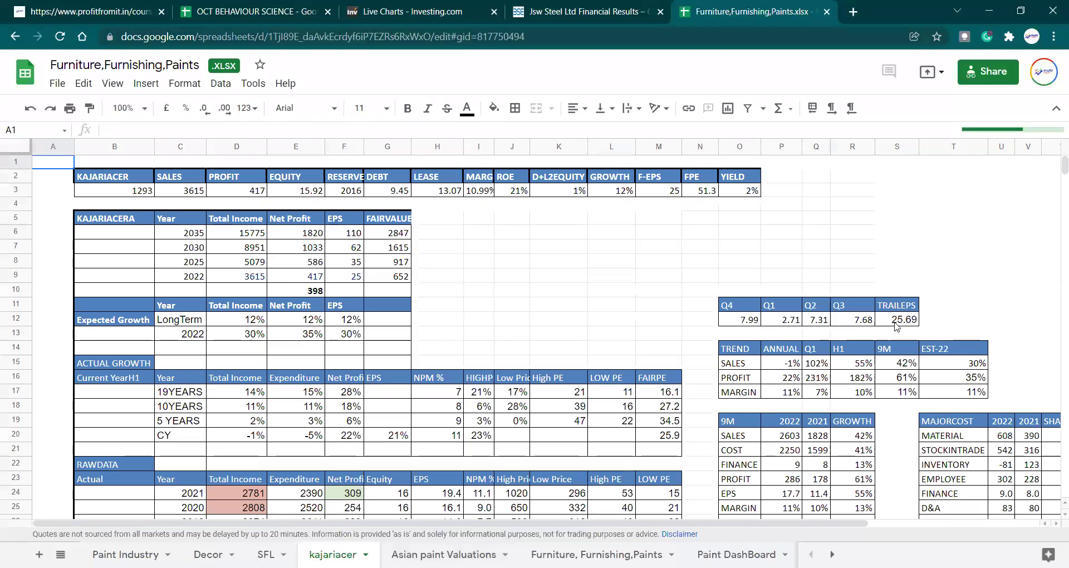
Step: Examine the trailing EPS, the 9M sales and profit trend, and the FAIRPE column on the kajariacer sheet
{"action": "left_click", "coordinate": [909, 327]}
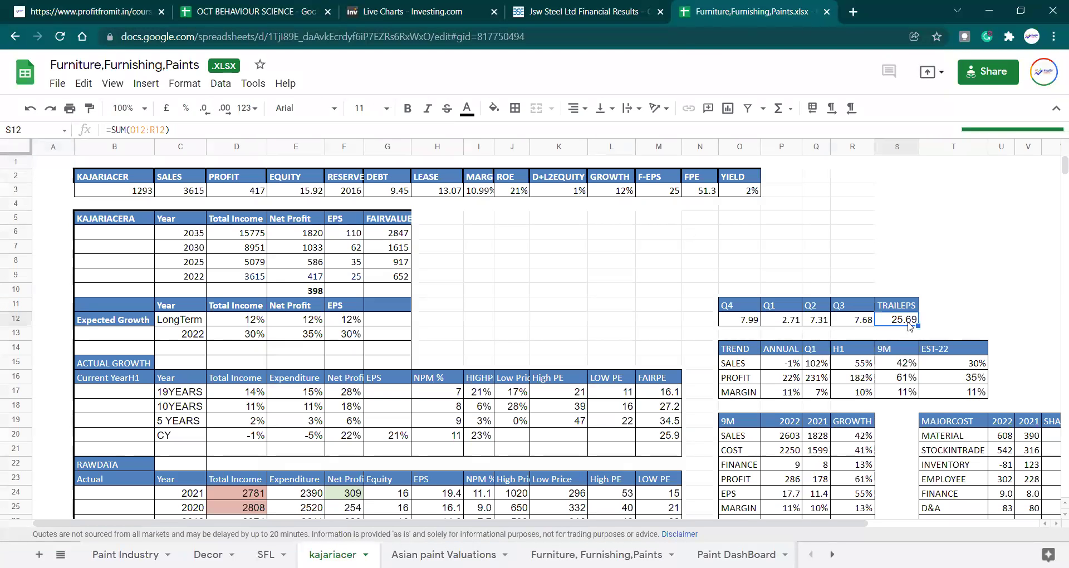
{"action": "key", "text": "Down"}
{"action": "key", "text": "Down"}
{"action": "key", "text": "Down"}
{"action": "key", "text": "Down"}
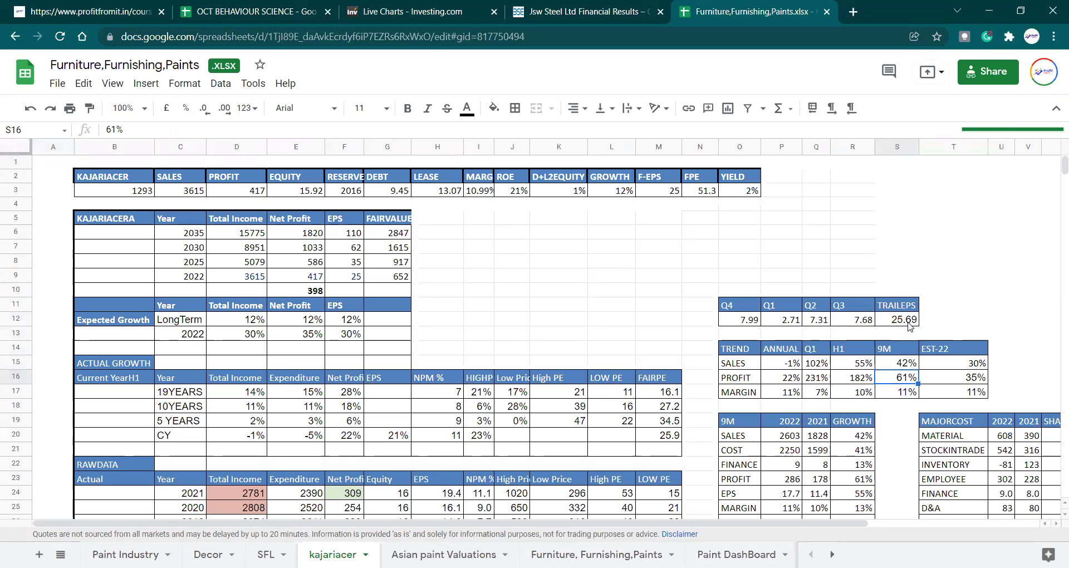
{"action": "key", "text": "Down"}
{"action": "key", "text": "Down"}
{"action": "key", "text": "Left"}
{"action": "key", "text": "Left"}
{"action": "key", "text": "Left"}
{"action": "key", "text": "Left"}
{"action": "key", "text": "Left"}
{"action": "key", "text": "Left"}
{"action": "key", "text": "Left"}
{"action": "key", "text": "Left"}
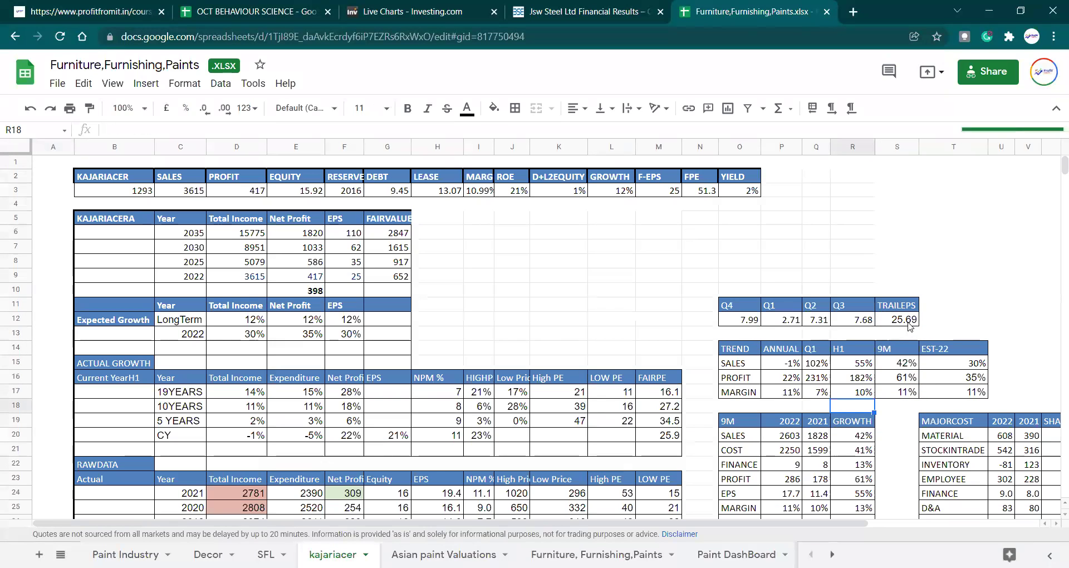
{"action": "key", "text": "Right"}
{"action": "key", "text": "Right"}
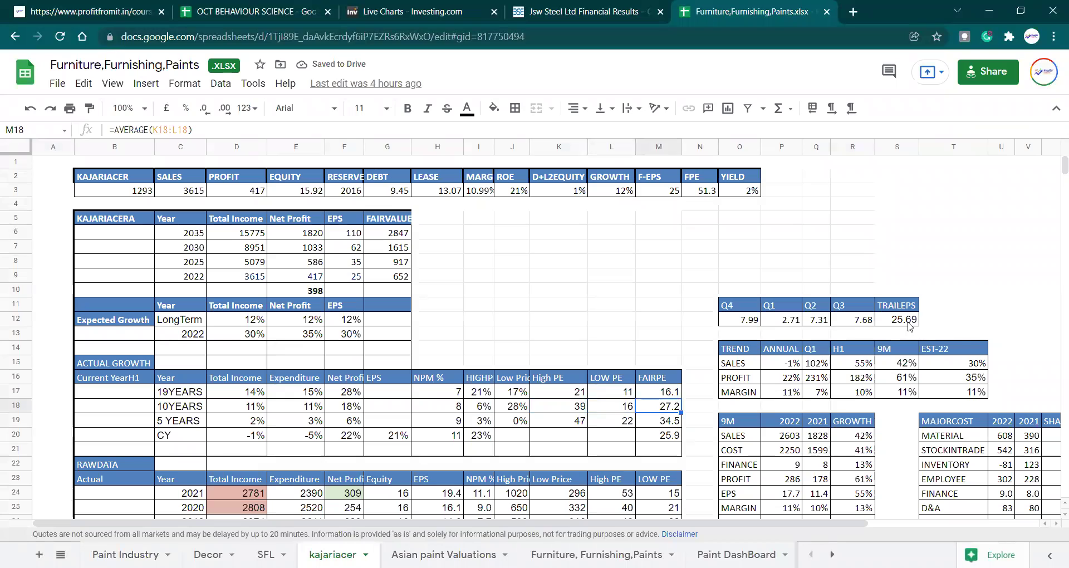
Step: Compare the 2022 expected growth rates for Net Profit and EPS on the kajariacer sheet
{"action": "left_click", "coordinate": [290, 339]}
{"action": "key", "text": "Right"}
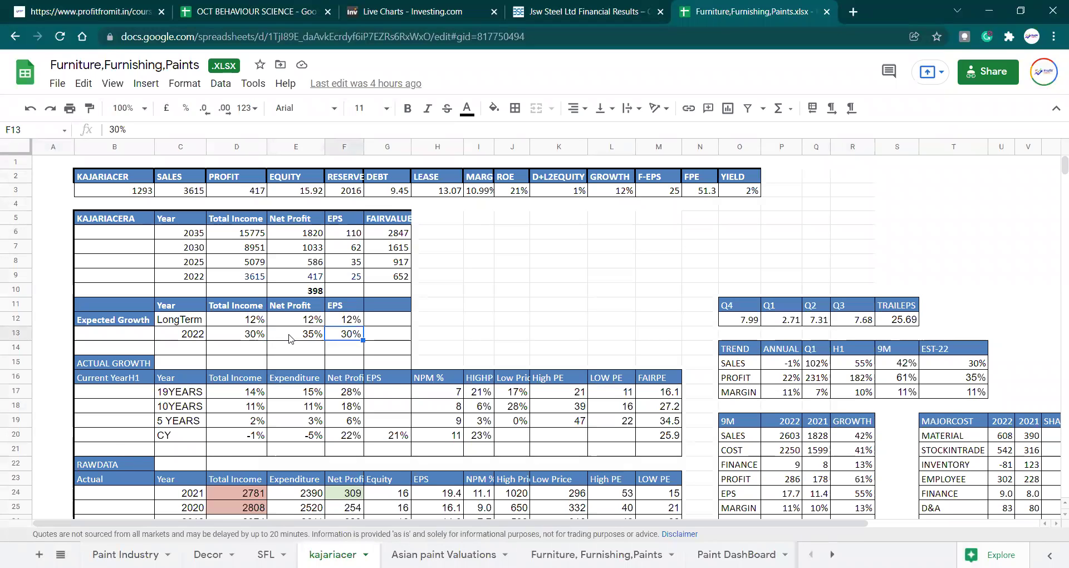
{"action": "key", "text": "Left"}
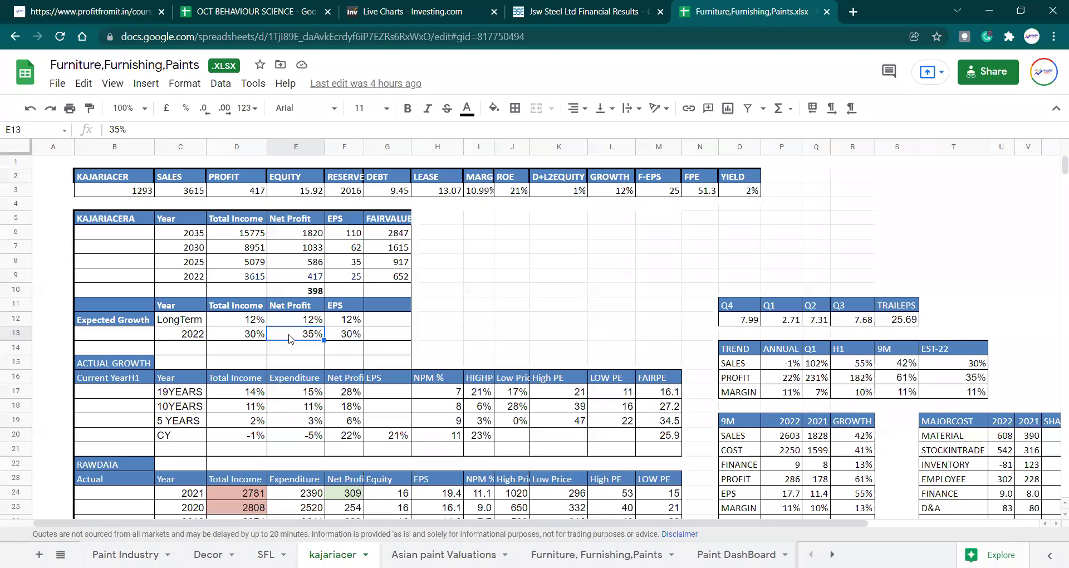
{"action": "key", "text": "Right"}
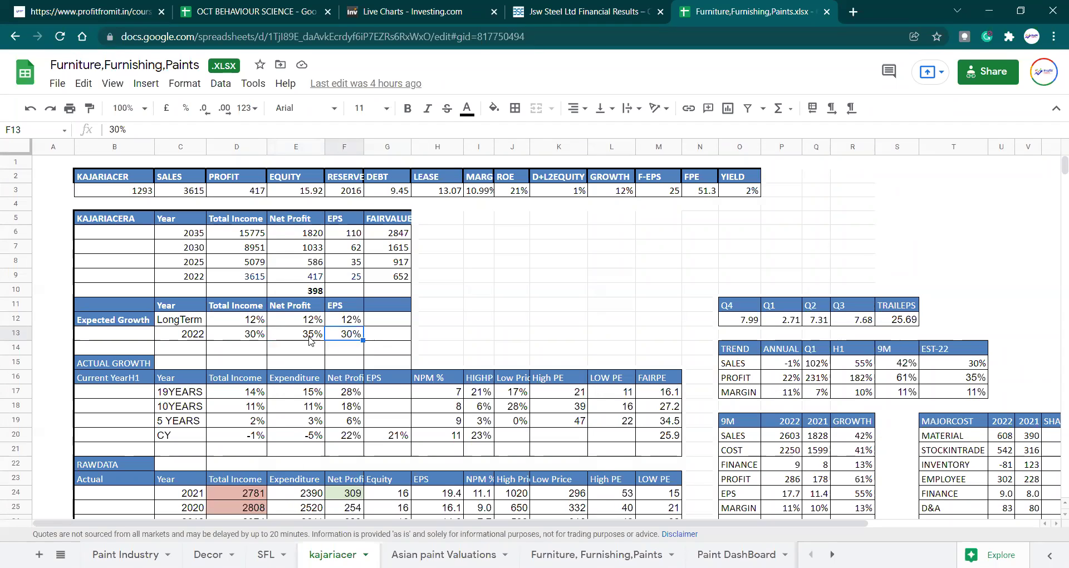
{"action": "left_click", "coordinate": [309, 337]}
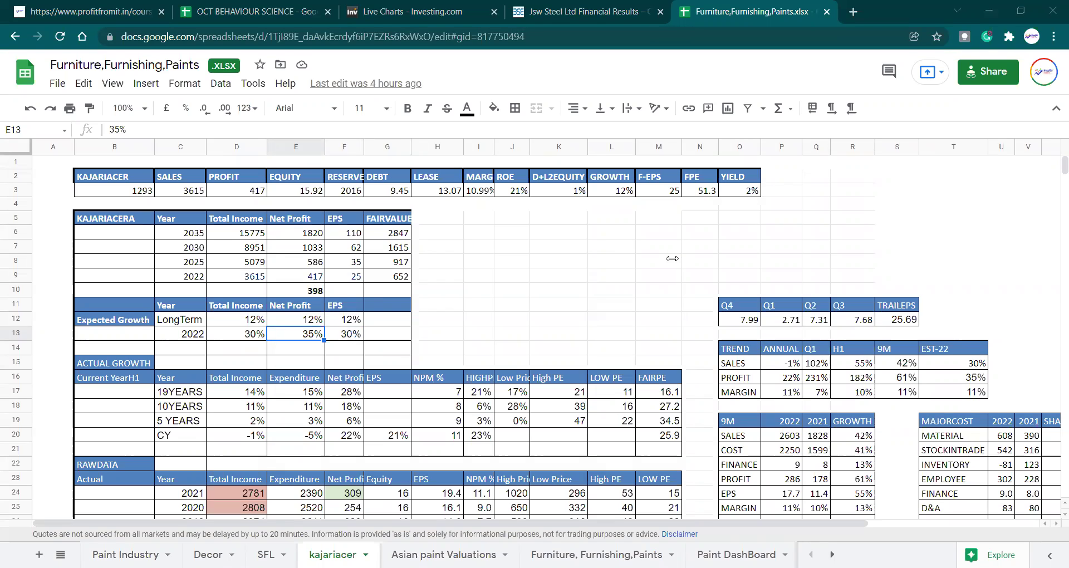
Step: Go through the 9M table's growth rates from SALES to ICR, comparing the PROFIT and EPS rows
{"action": "left_click", "coordinate": [783, 435]}
{"action": "key", "text": "Right"}
{"action": "key", "text": "Right"}
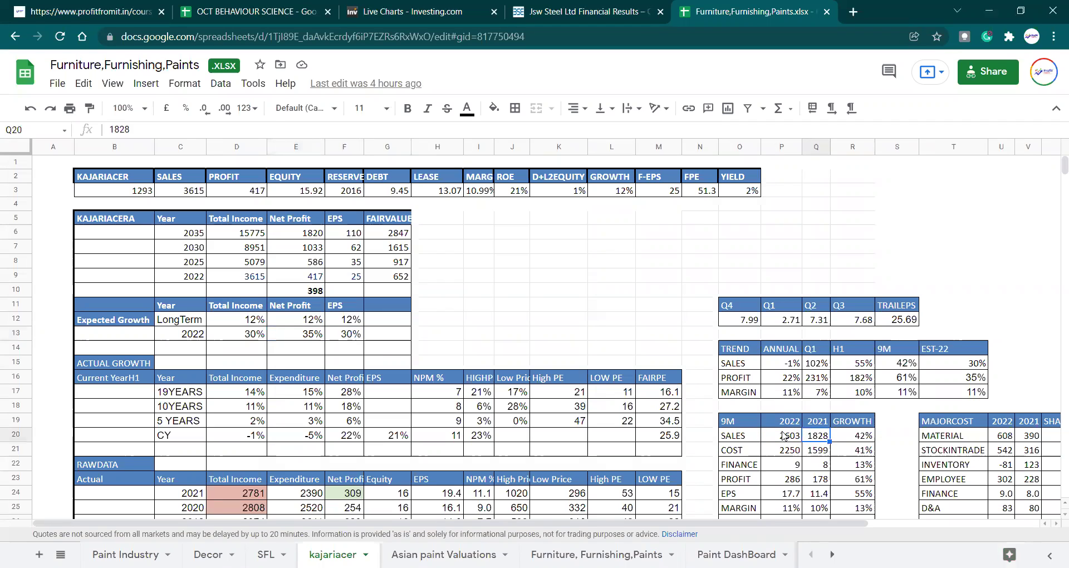
{"action": "key", "text": "Down"}
{"action": "key", "text": "Down"}
{"action": "key", "text": "Down"}
{"action": "key", "text": "Down"}
{"action": "key", "text": "Down"}
{"action": "key", "text": "Down"}
{"action": "key", "text": "Up"}
{"action": "key", "text": "Up"}
{"action": "key", "text": "Up"}
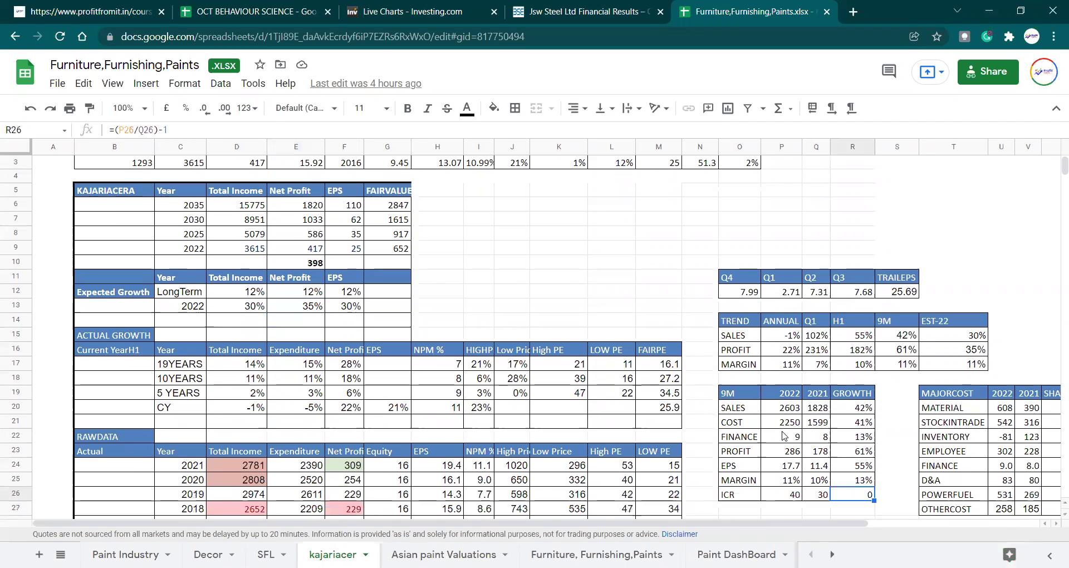
{"action": "key", "text": "Down"}
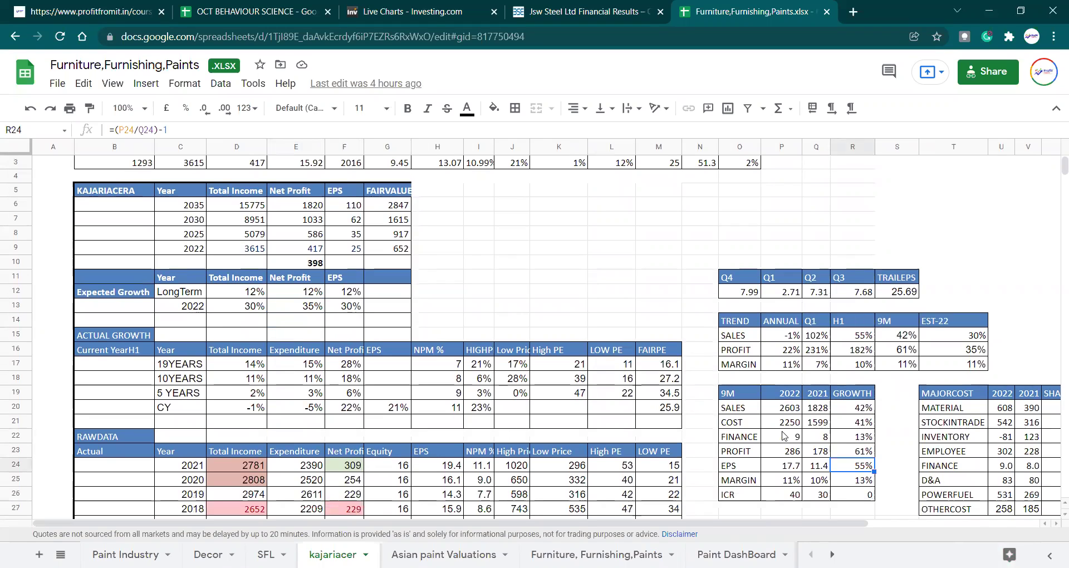
{"action": "key", "text": "shift+Up"}
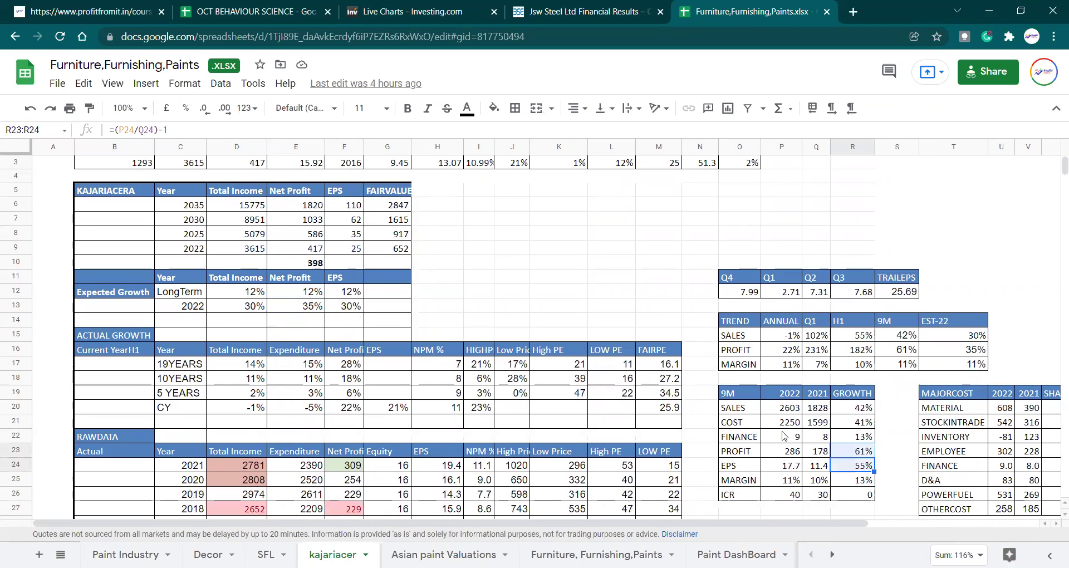
{"action": "key", "text": "Left"}
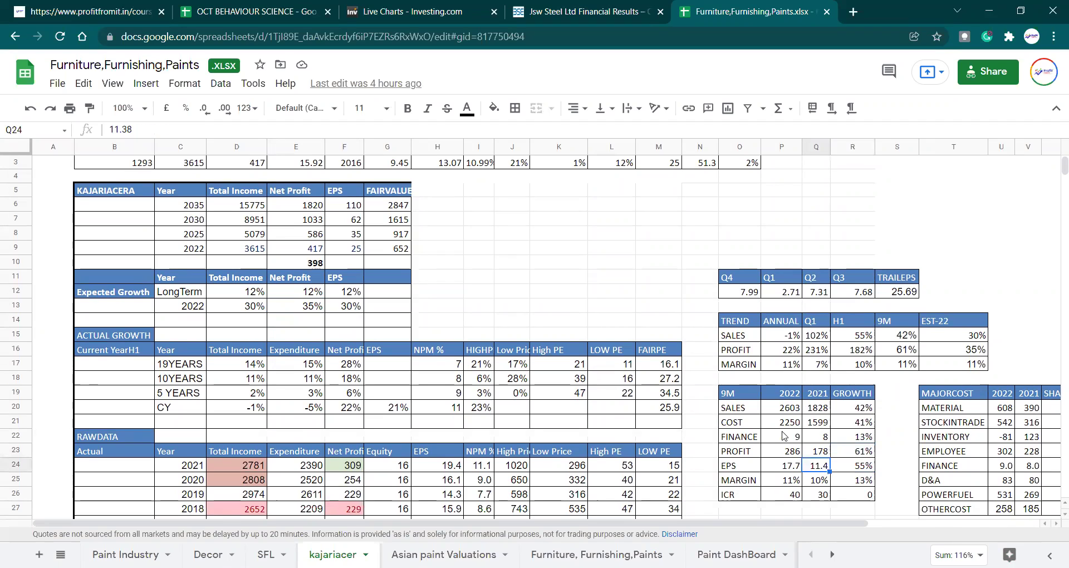
Step: Return to the Expected Growth table and recheck the 2022 EPS estimate against the Net Profit estimate
{"action": "key", "text": "Right"}
{"action": "key", "text": "Up"}
{"action": "key", "text": "Up"}
{"action": "key", "text": "Left"}
{"action": "key", "text": "Left"}
{"action": "key", "text": "Left"}
{"action": "key", "text": "Left"}
{"action": "key", "text": "Left"}
{"action": "key", "text": "Left"}
{"action": "key", "text": "Left"}
{"action": "key", "text": "Left"}
{"action": "key", "text": "Left"}
{"action": "key", "text": "Left"}
{"action": "key", "text": "Left"}
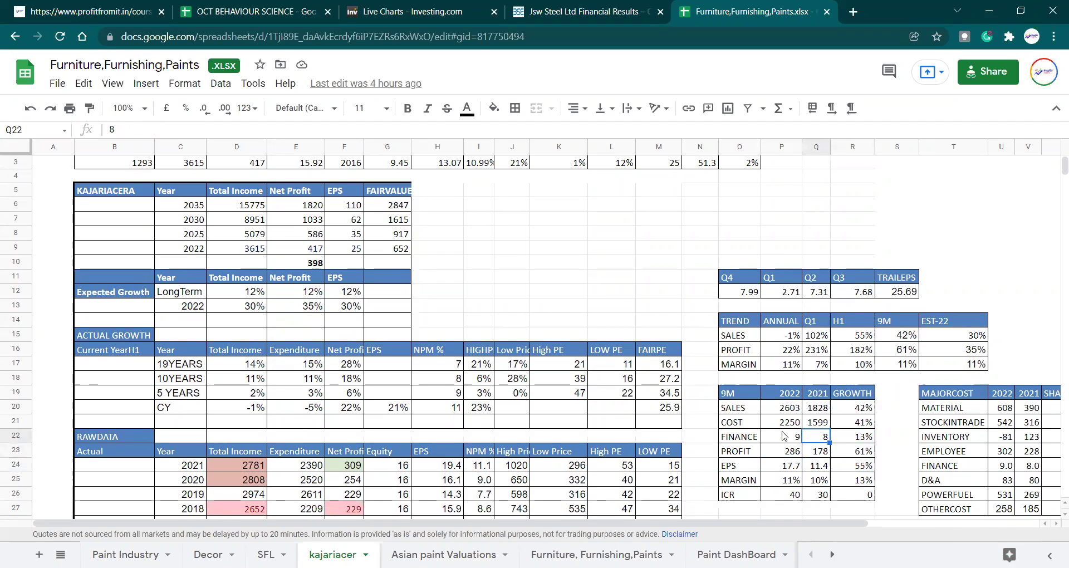
{"action": "key", "text": "Up"}
{"action": "key", "text": "Up"}
{"action": "key", "text": "Up"}
{"action": "key", "text": "Up"}
{"action": "key", "text": "Up"}
{"action": "key", "text": "Up"}
{"action": "key", "text": "Up"}
{"action": "key", "text": "Up"}
{"action": "key", "text": "Up"}
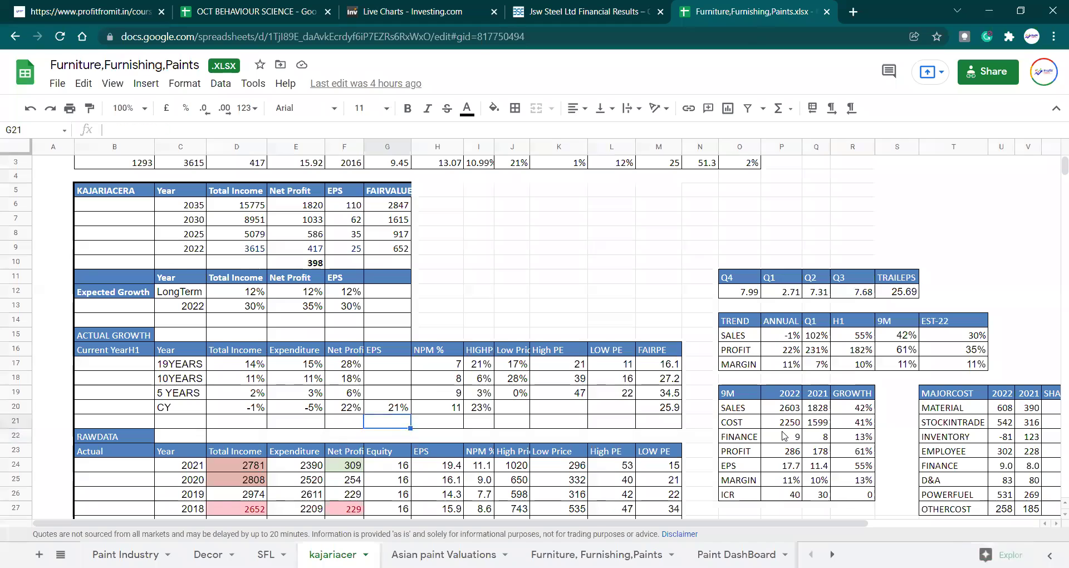
{"action": "key", "text": "Left"}
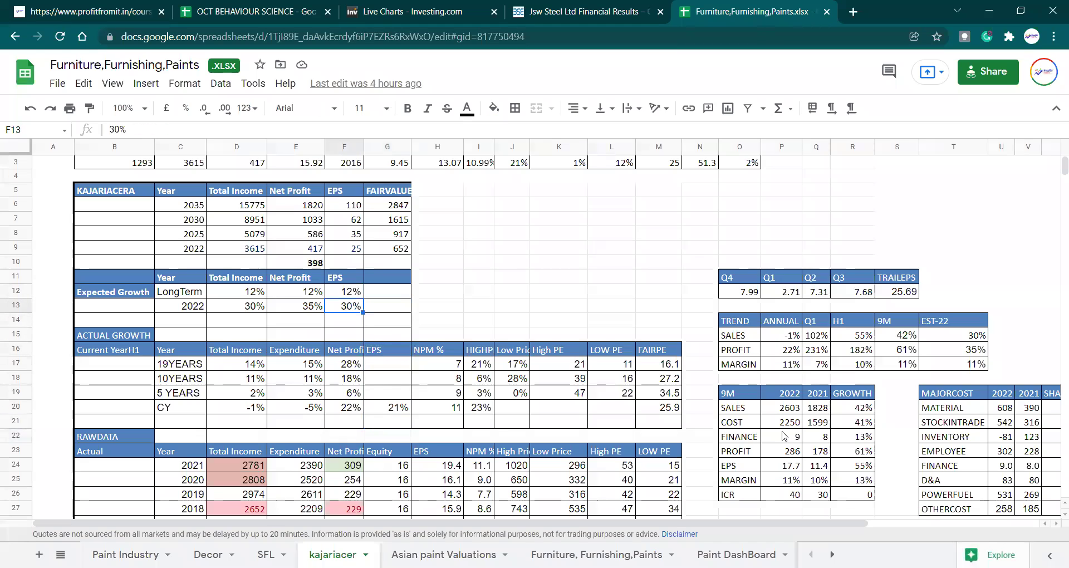
{"action": "key", "text": "Left"}
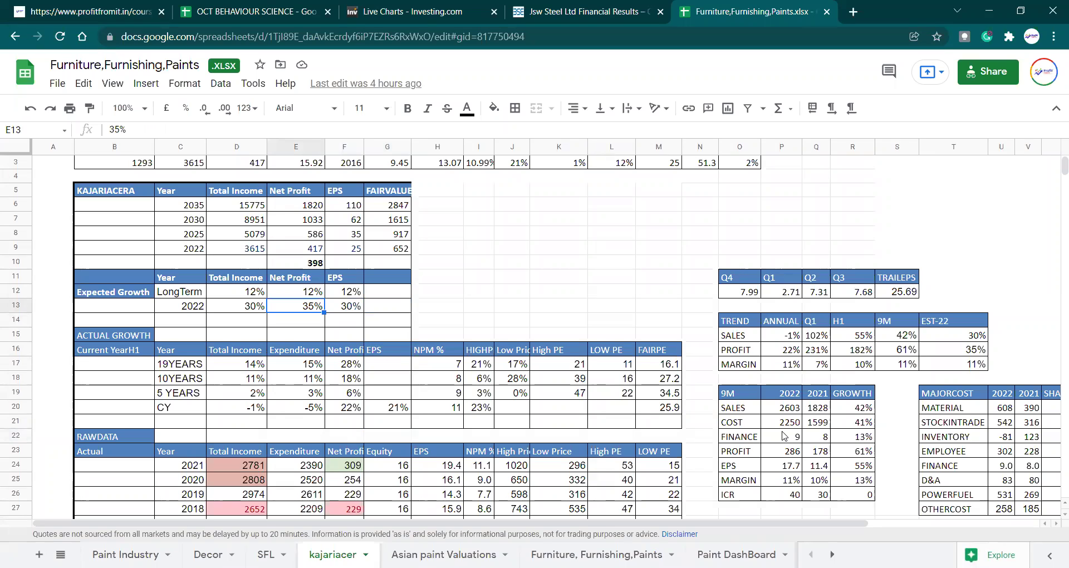
{"action": "key", "text": "Right"}
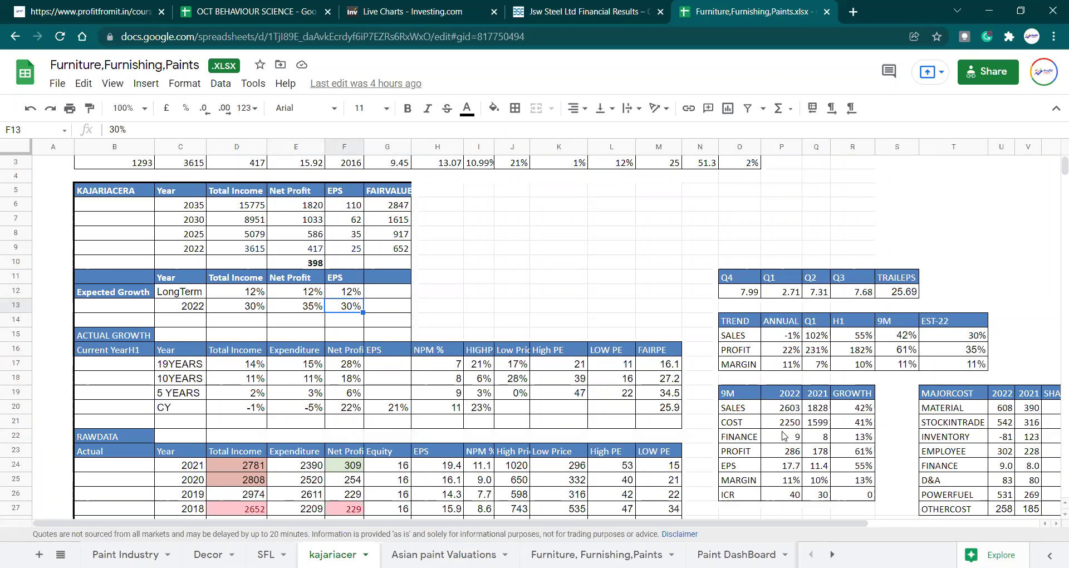
Step: Inspect the formulas behind the 2022 EPS and FAIRVALUE figures in the KAJARIACERA projection table
{"action": "key", "text": "Up"}
{"action": "key", "text": "Up"}
{"action": "key", "text": "Up"}
{"action": "key", "text": "Up"}
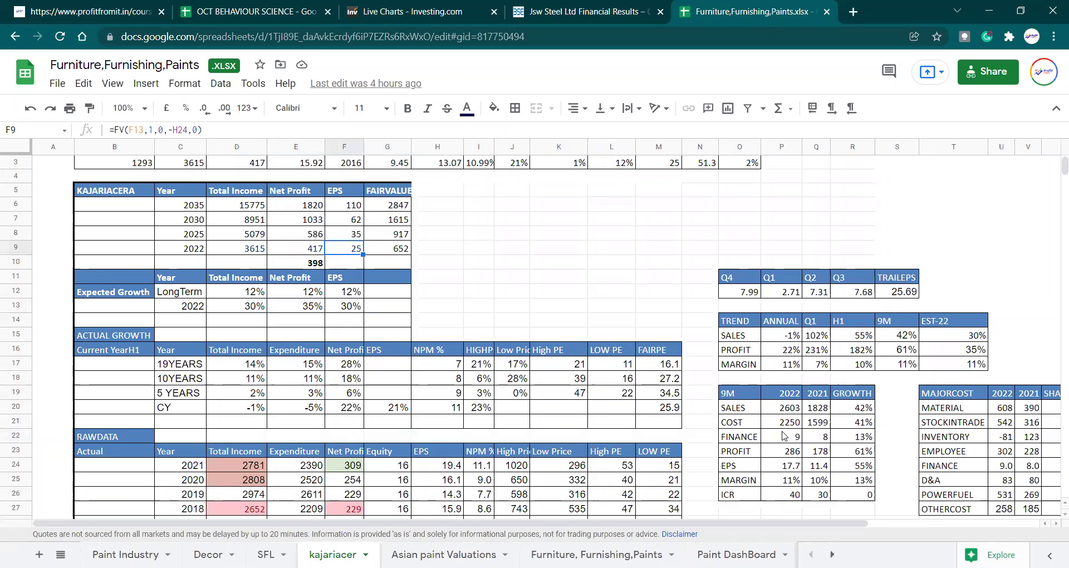
{"action": "key", "text": "Right"}
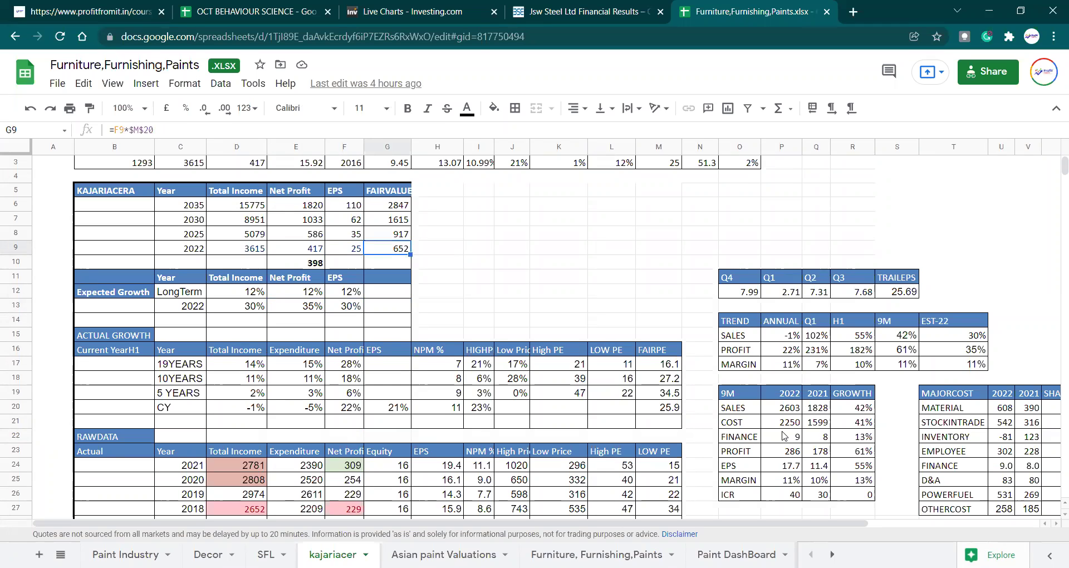
Step: Switch to the Investing.com live chart and examine Kajaria Ceramics' recent monthly candles above the marked support levels
{"action": "key", "text": "ctrl+3"}
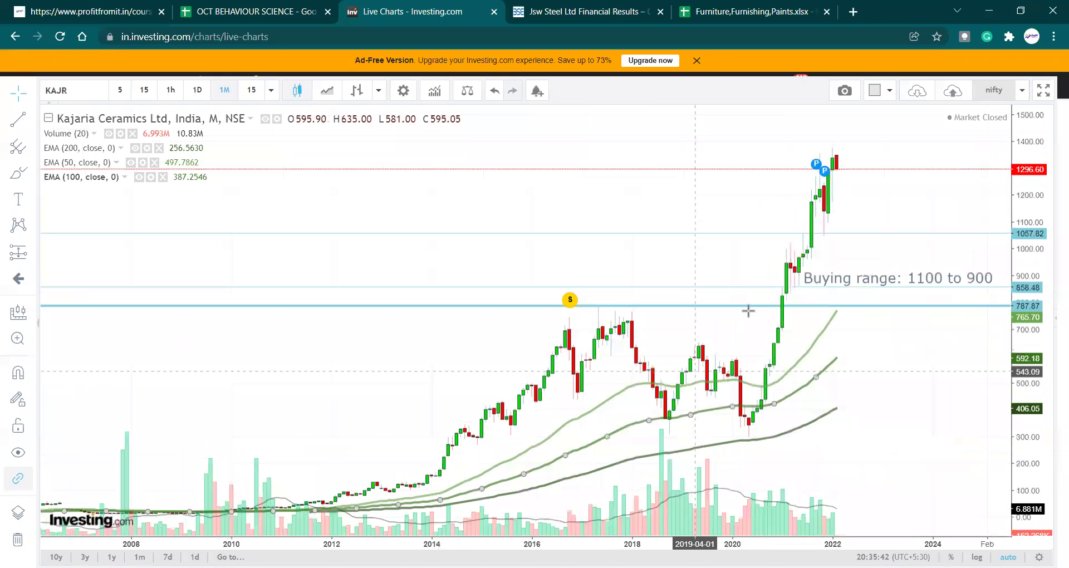
{"action": "left_click", "coordinate": [814, 306]}
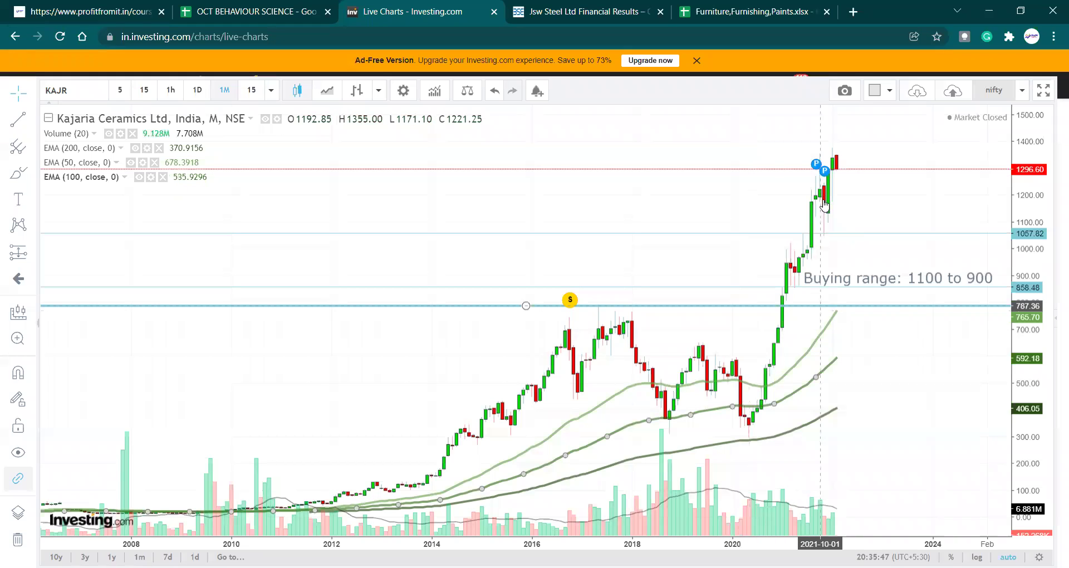
{"action": "left_click", "coordinate": [836, 176]}
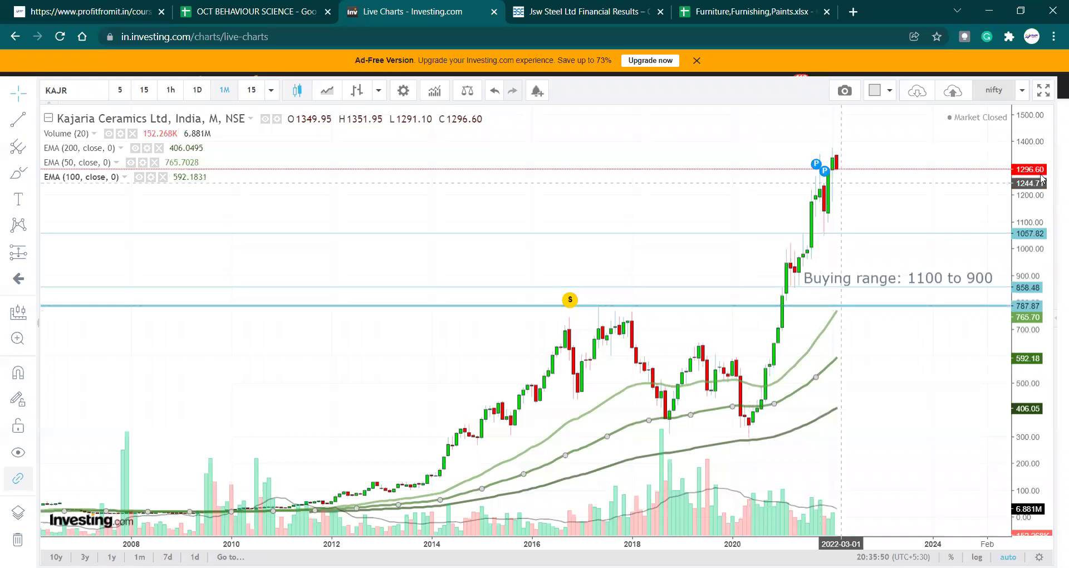
Step: Recolour the thin horizontal support line near 1054, just above the "Buying range: 1100 to 900" note, to the darkest purple
{"action": "left_click_drag", "start_coordinate": [1029, 274], "coordinate": [807, 321]}
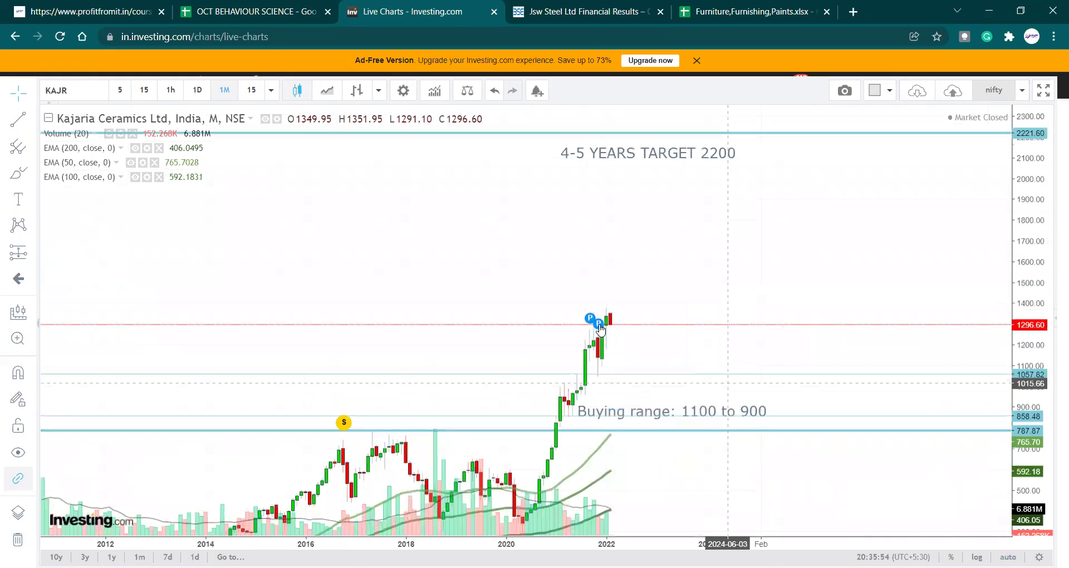
{"action": "mouse_move", "coordinate": [610, 333]}
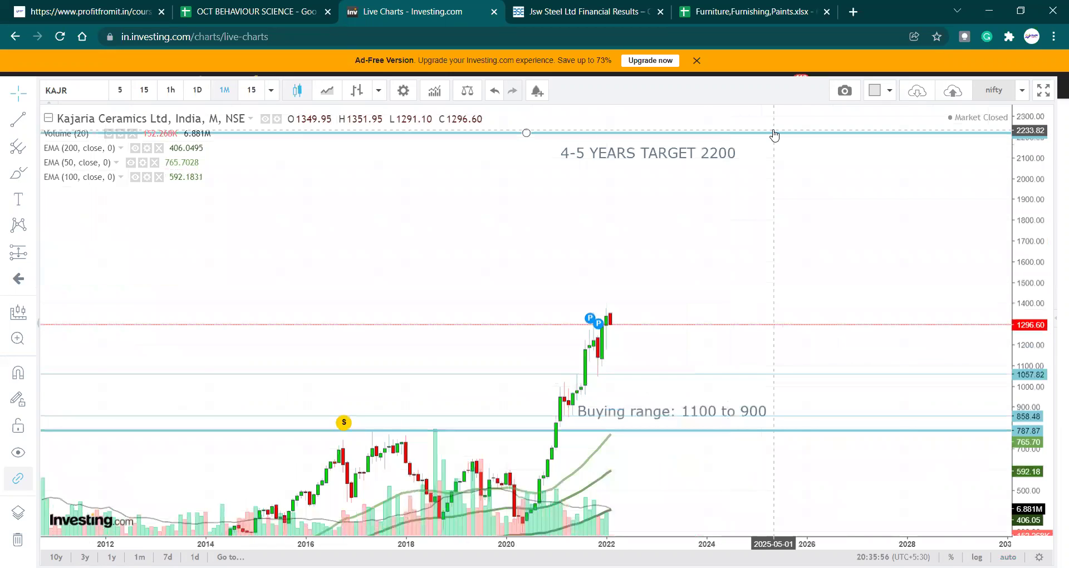
{"action": "left_click_drag", "start_coordinate": [690, 358], "coordinate": [766, 291]}
{"action": "left_click", "coordinate": [766, 288]}
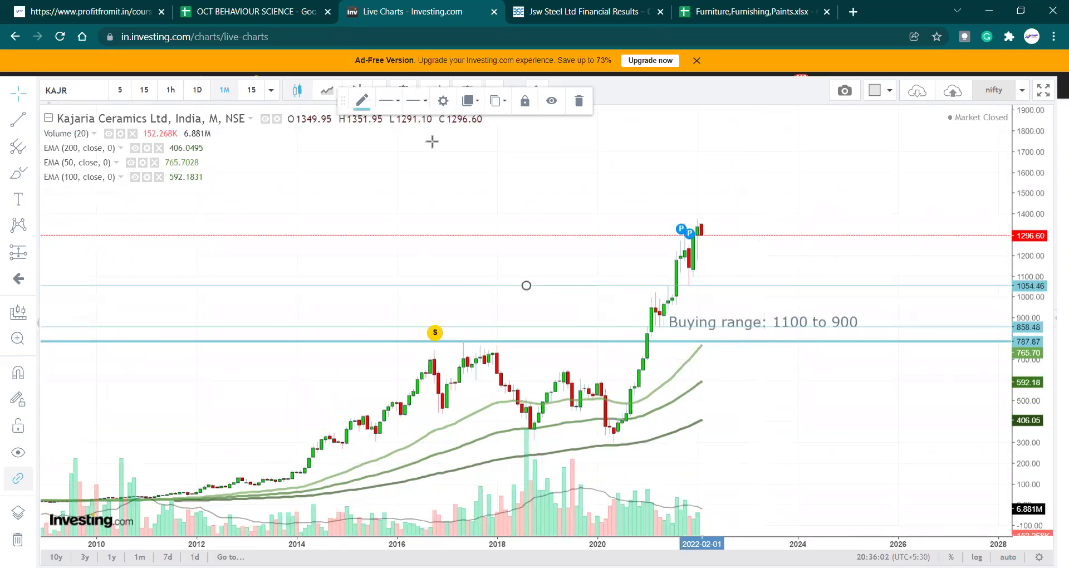
{"action": "left_click", "coordinate": [362, 100]}
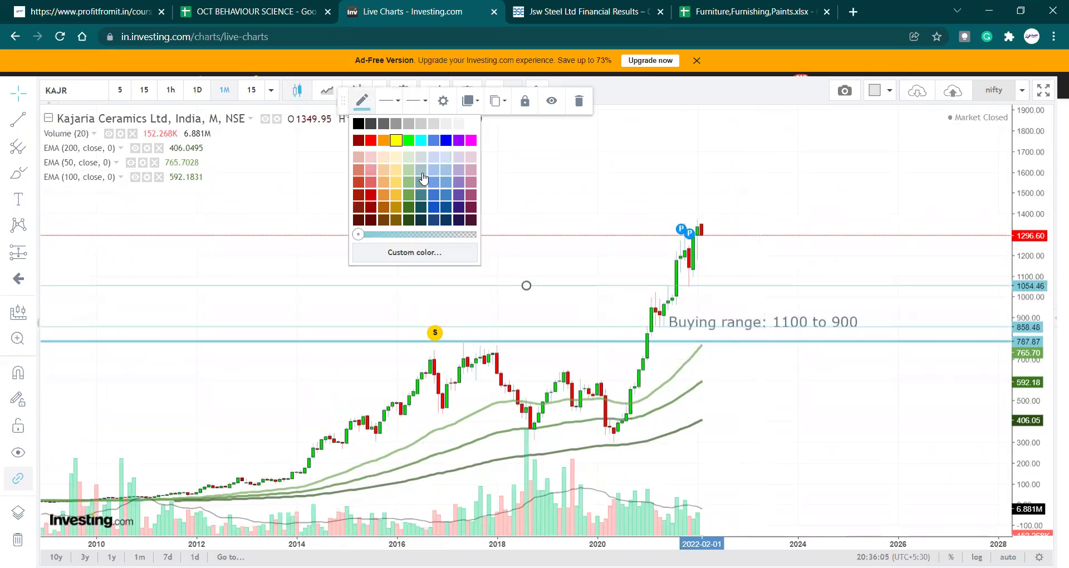
{"action": "left_click", "coordinate": [458, 220]}
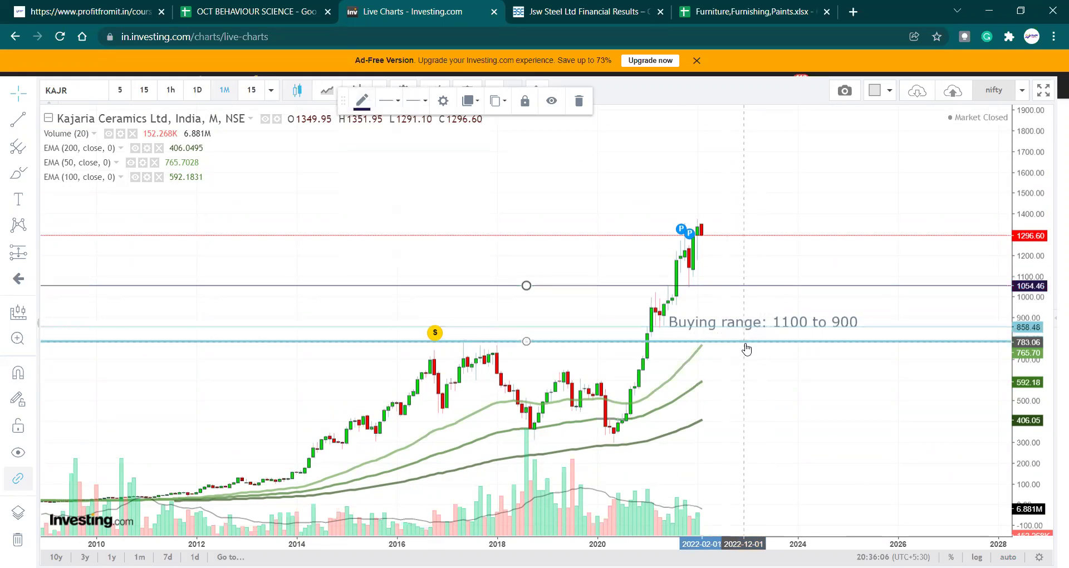
{"action": "left_click", "coordinate": [640, 303]}
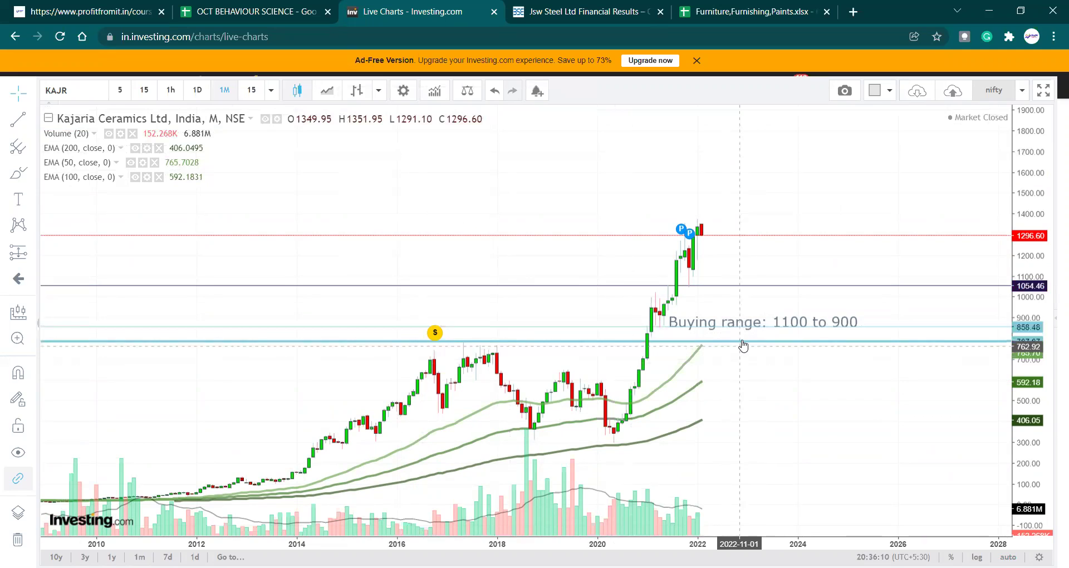
Step: Recolour the thick horizontal support line at 787.87 to the same darkest purple
{"action": "left_click", "coordinate": [552, 340]}
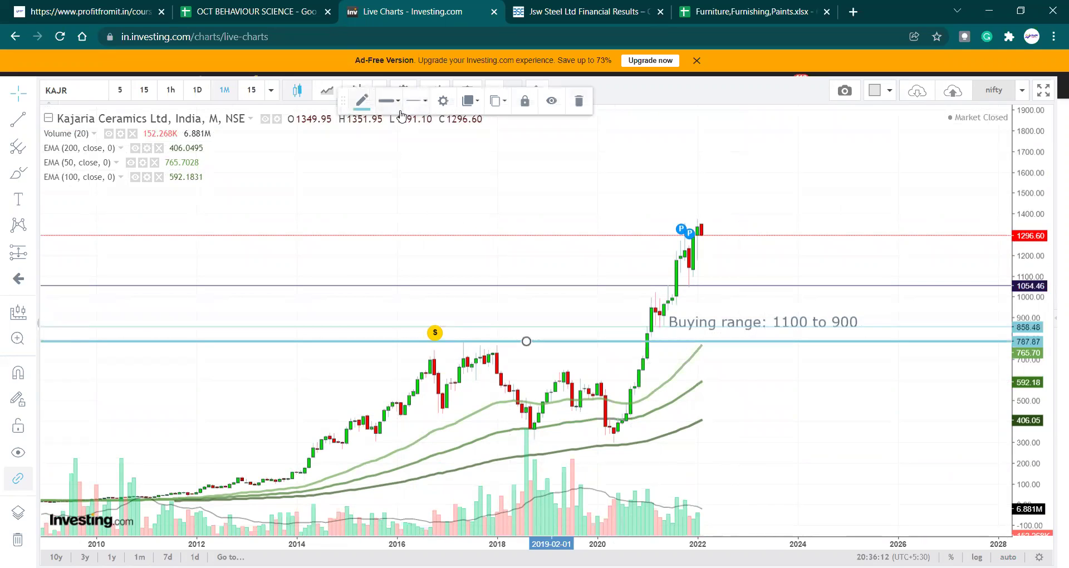
{"action": "left_click", "coordinate": [362, 101]}
{"action": "left_click", "coordinate": [458, 223]}
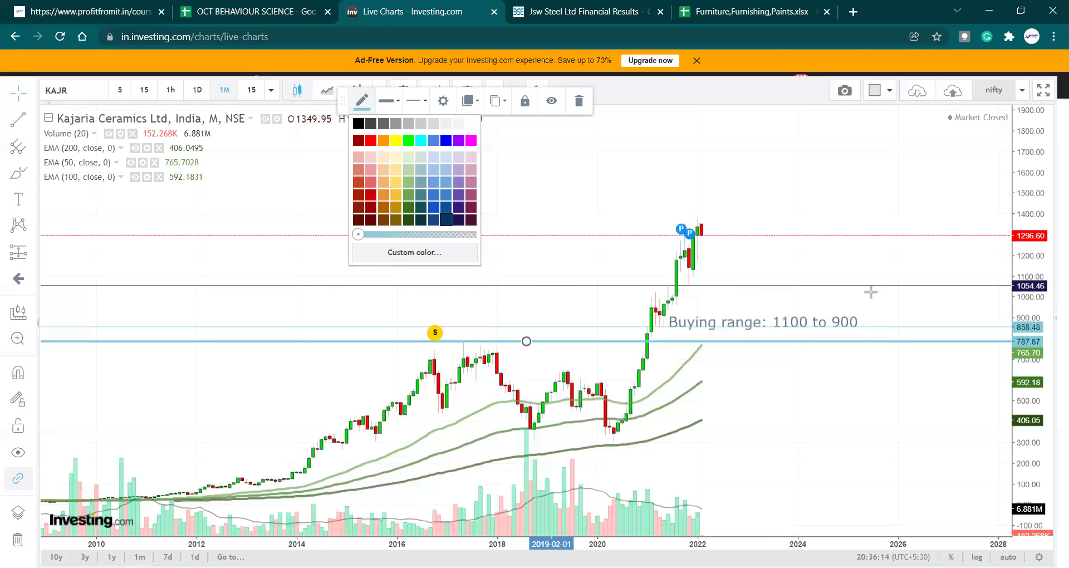
{"action": "left_click", "coordinate": [916, 303]}
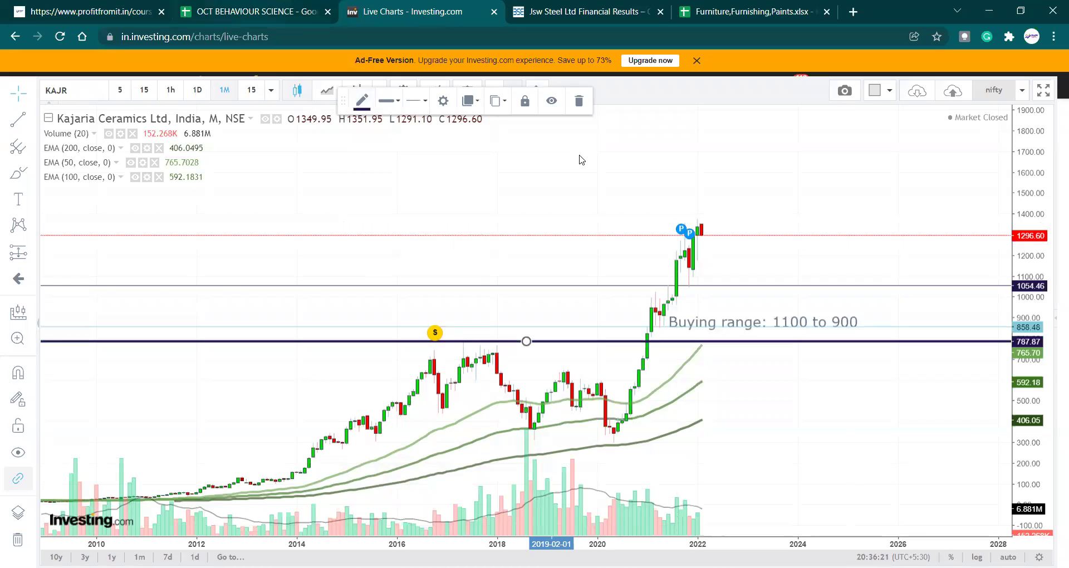
Step: Switch to the OCT BEHAVIOUR SCIENCE spreadsheet and examine Kajaria's sales, profit, EPS and fair value estimates, glancing back at the price chart
{"action": "key", "text": "ctrl+shift+Tab"}
{"action": "key", "text": "Down"}
{"action": "key", "text": "Down"}
{"action": "key", "text": "Down"}
{"action": "key", "text": "Down"}
{"action": "key", "text": "Left"}
{"action": "key", "text": "Left"}
{"action": "key", "text": "Left"}
{"action": "key", "text": "Left"}
{"action": "key", "text": "Left"}
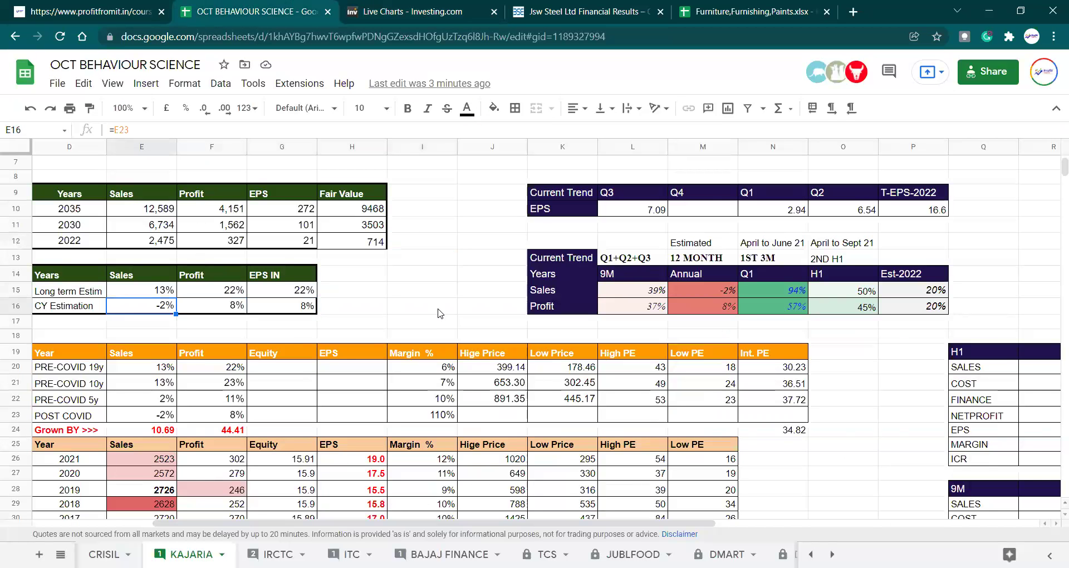
{"action": "key", "text": "Left"}
{"action": "key", "text": "Left"}
{"action": "key", "text": "Left"}
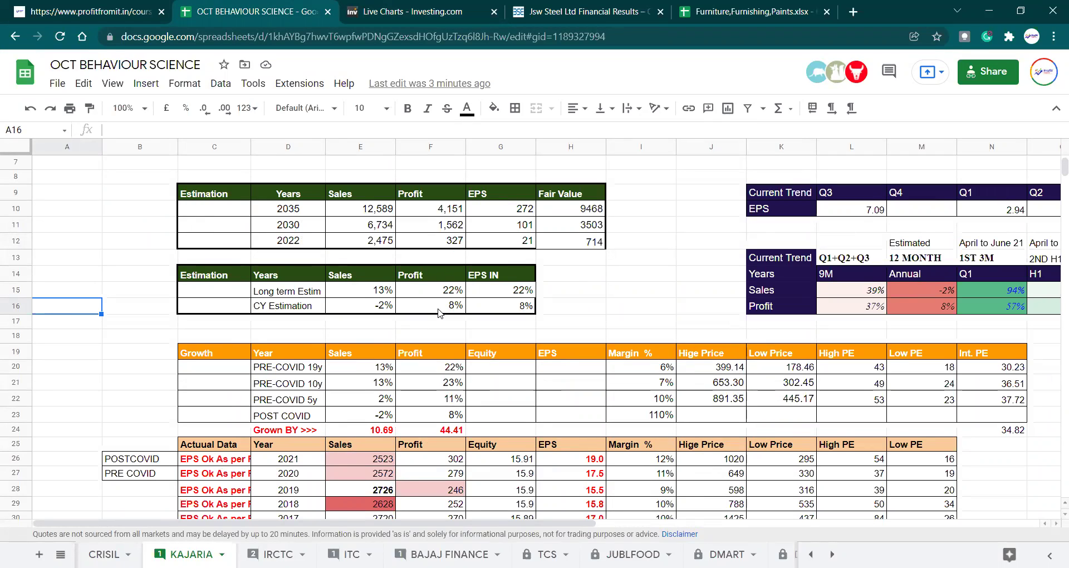
{"action": "left_click", "coordinate": [398, 7]}
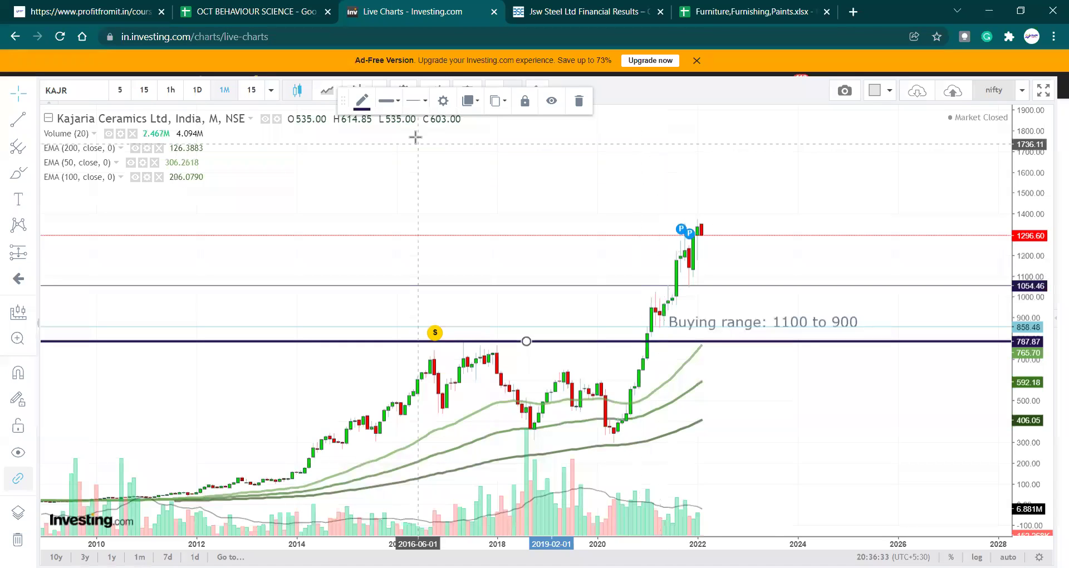
{"action": "left_click", "coordinate": [284, 15]}
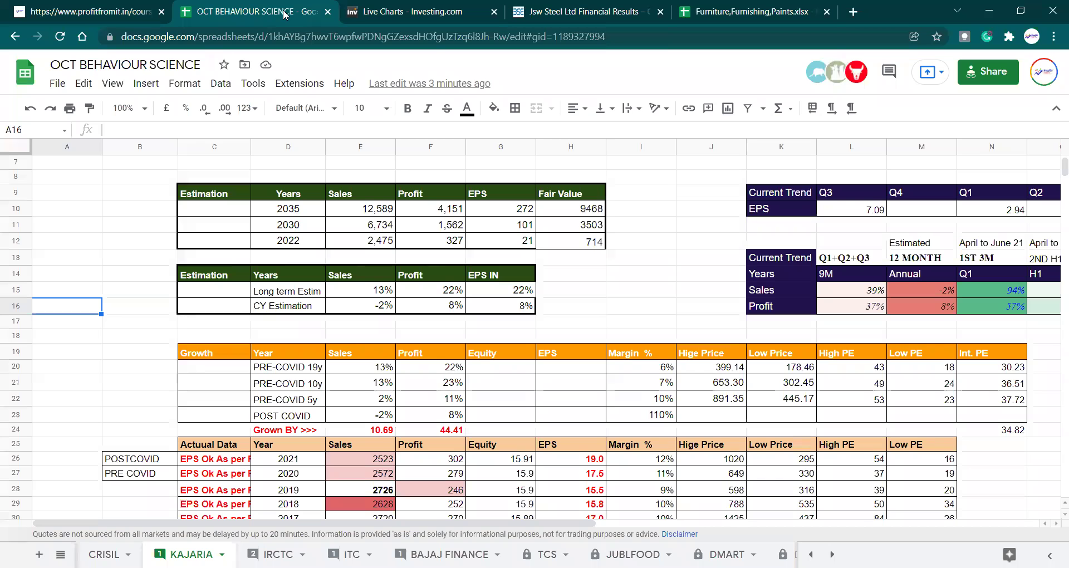